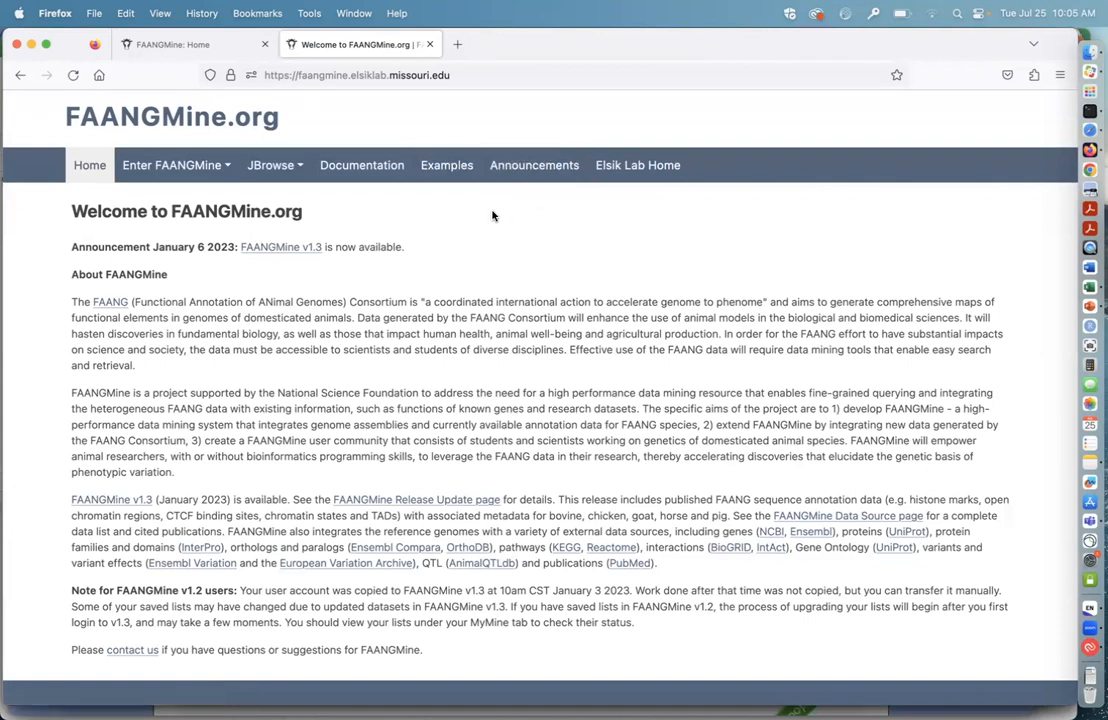
Step: Enter FAANGMine v1.3 from the FAANGMine.org welcome page
mouse_move(280, 170)
mouse_move(220, 172)
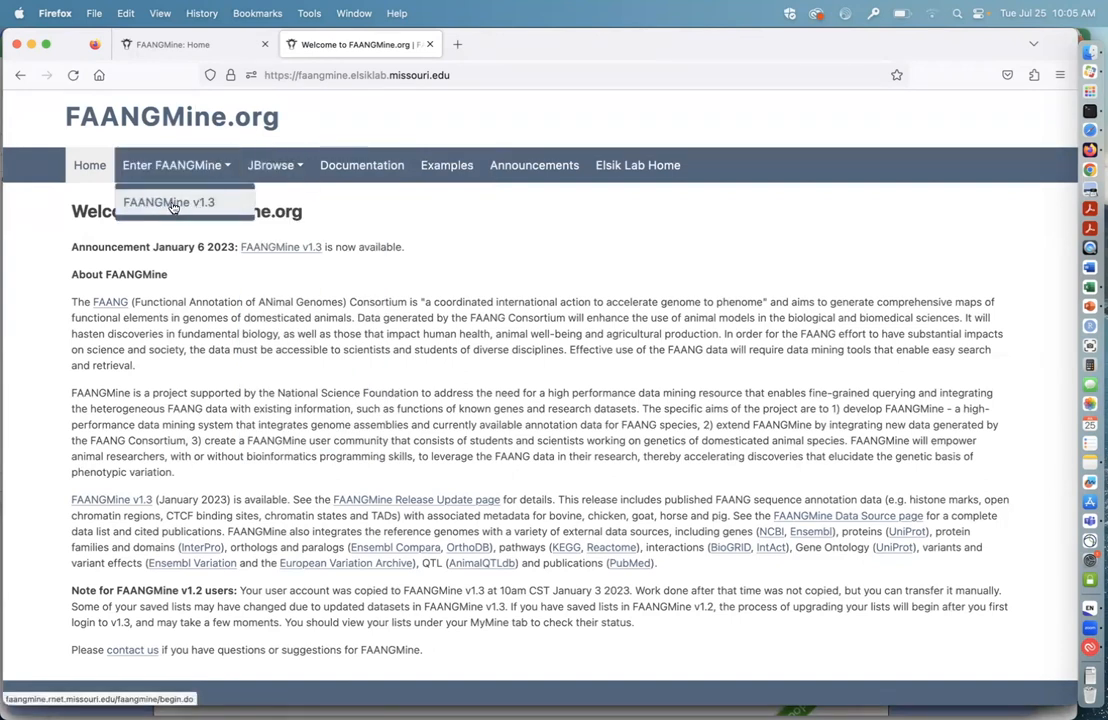
click(195, 205)
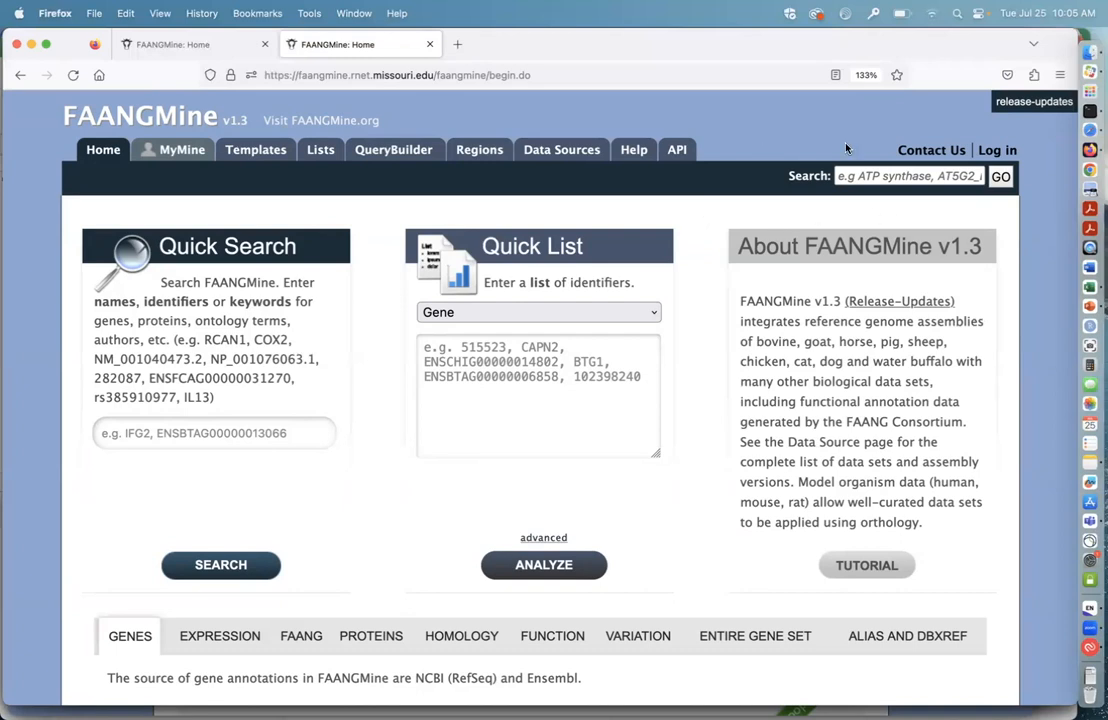
Step: Log in to the FAANGMine account with the saved username and password, and dismiss the login notice
click(997, 150)
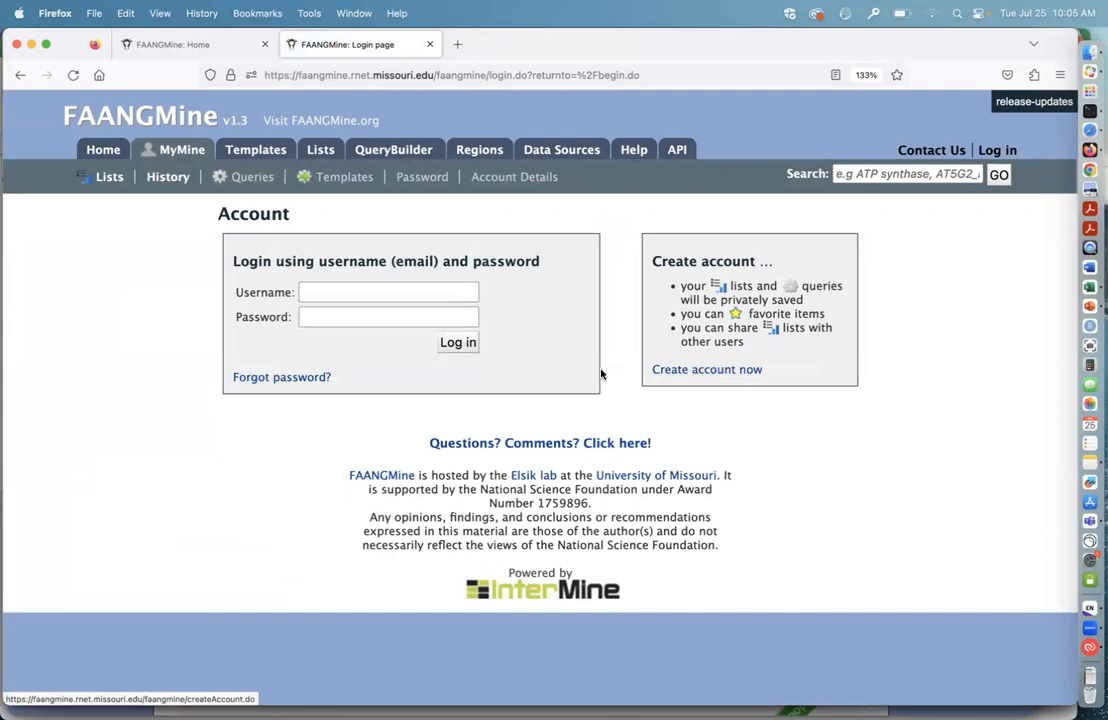
click(361, 293)
click(420, 345)
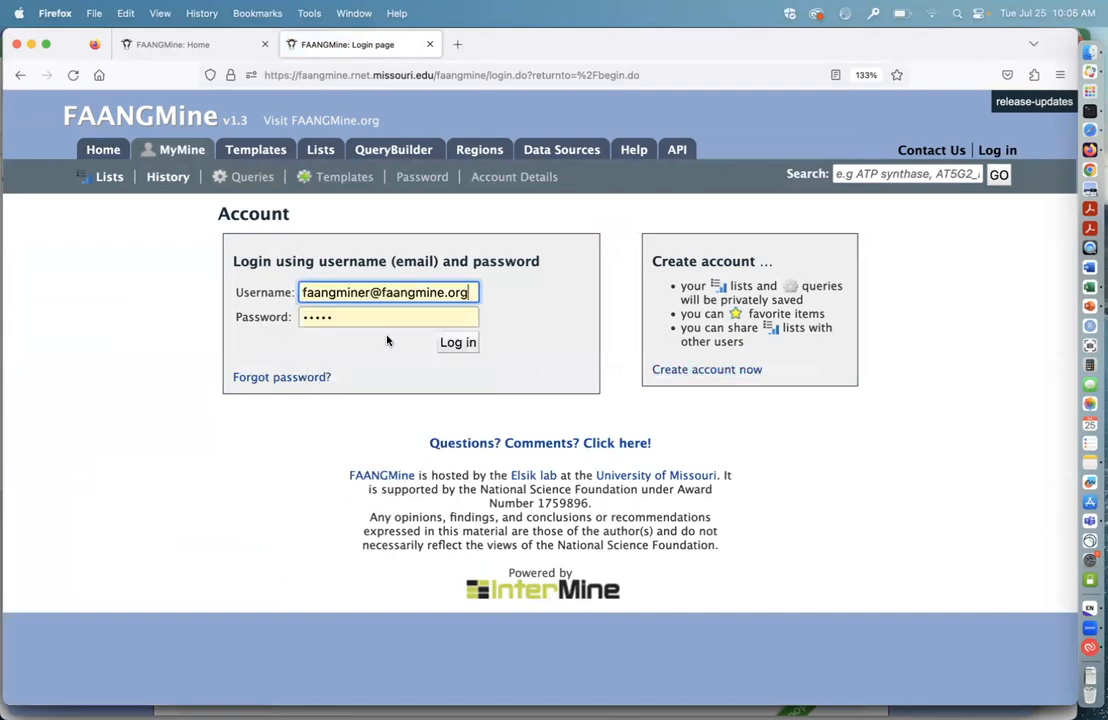
click(457, 341)
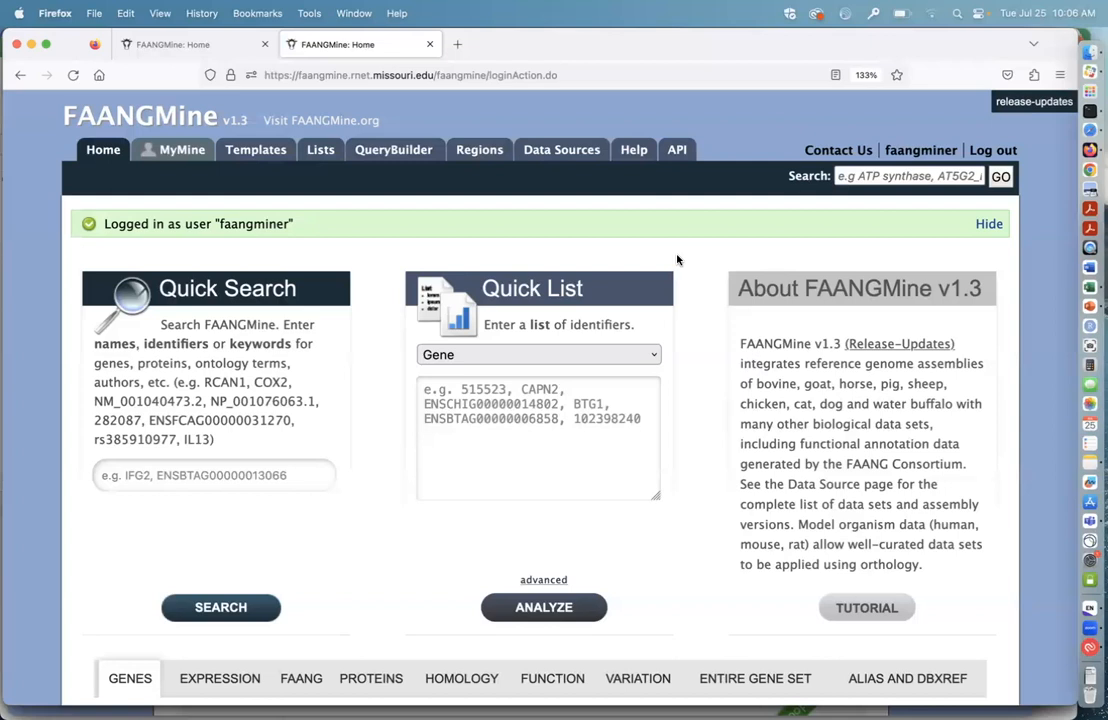
click(989, 224)
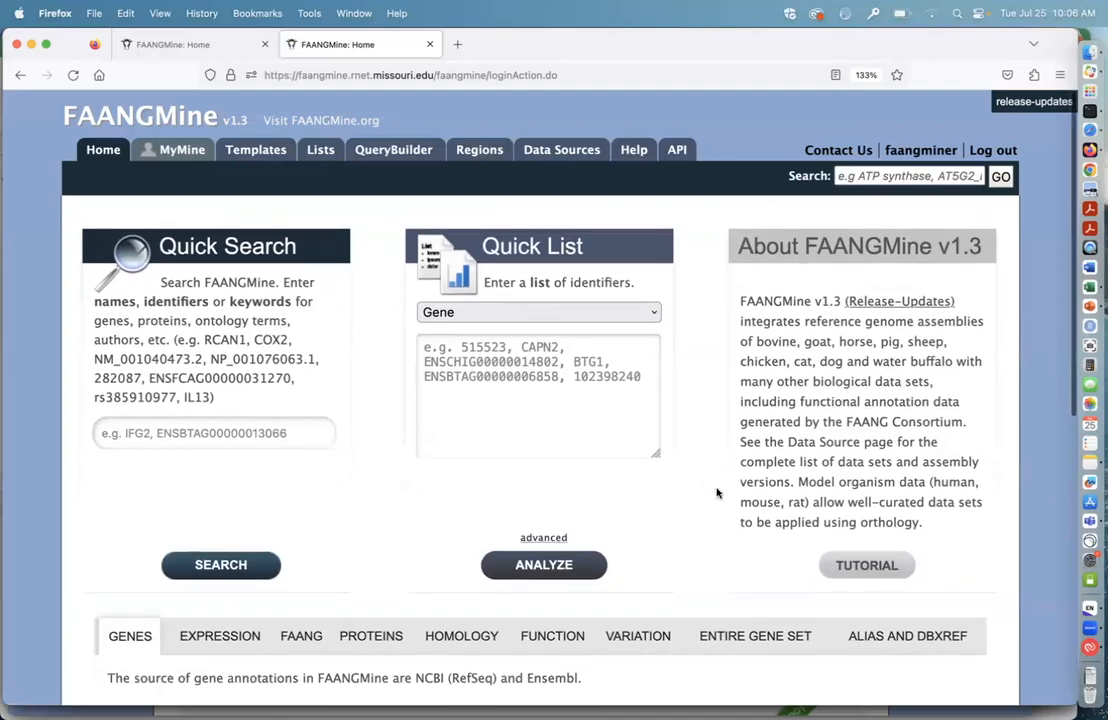
Step: Look over the home page from the Quick Search and Quick List sections down to the popular gene queries
scroll(717, 494, down, 2)
scroll(710, 497, down, 2)
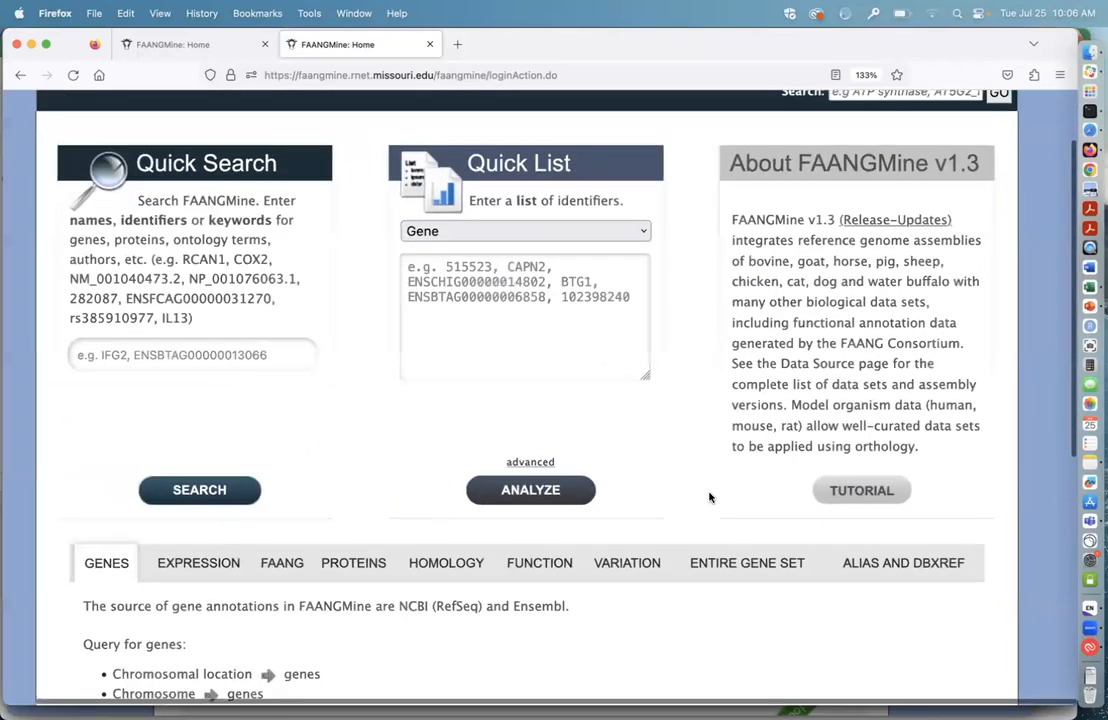
scroll(710, 497, down, 1)
scroll(682, 420, up, 2)
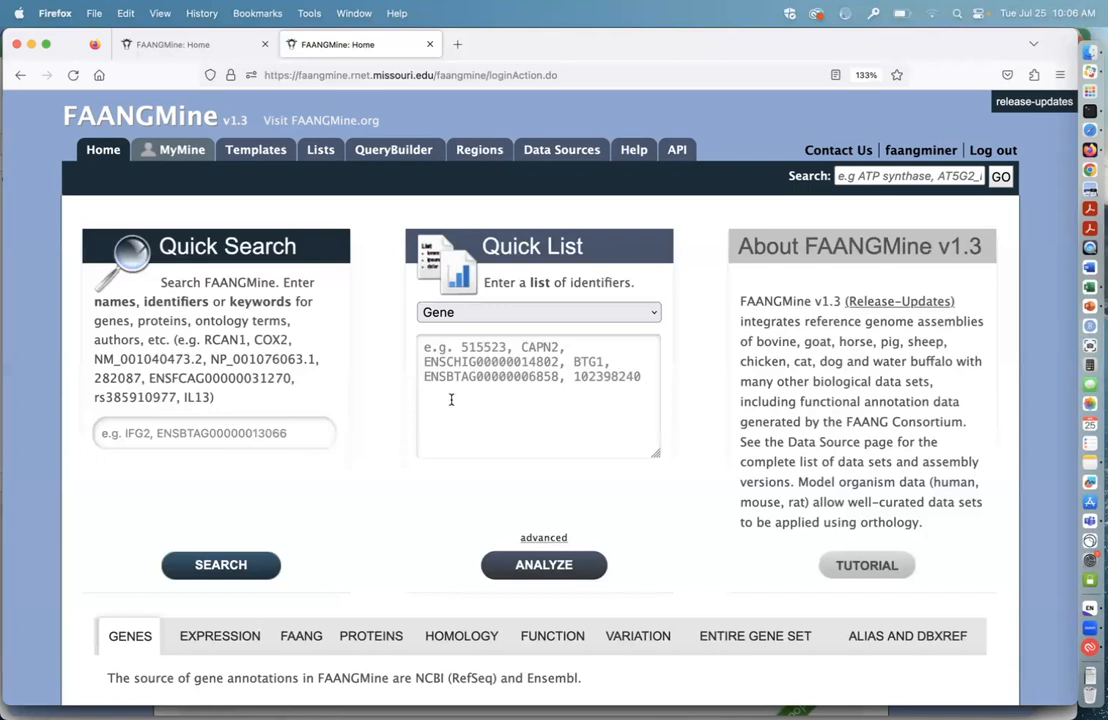
scroll(420, 502, down, 3)
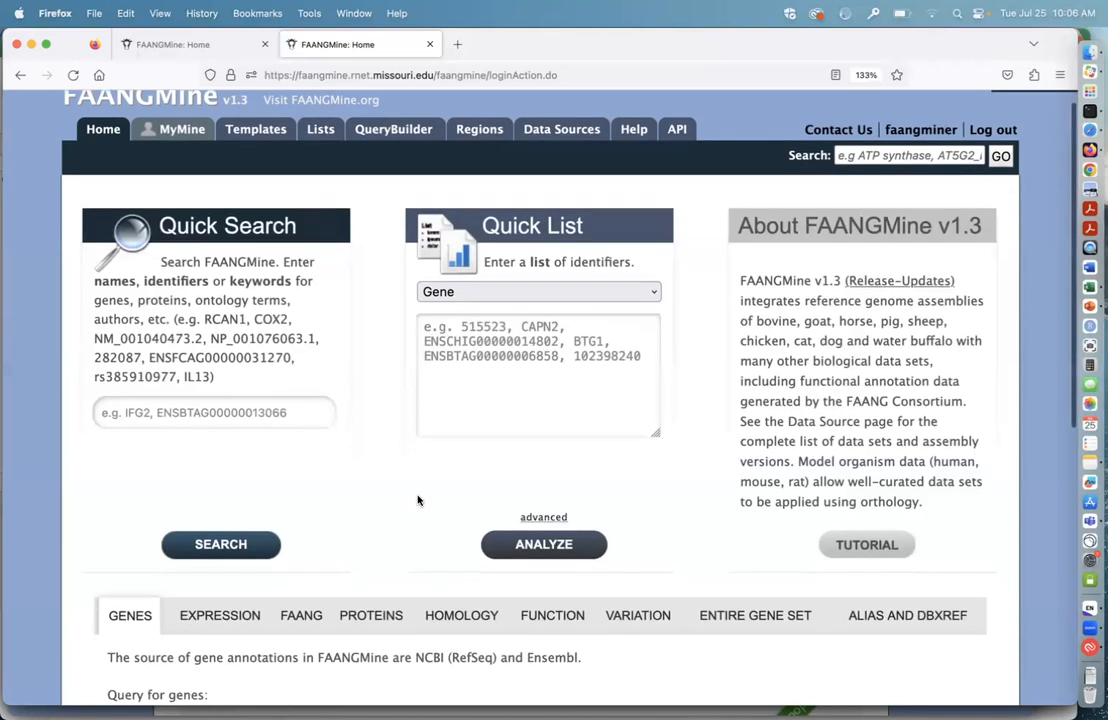
scroll(436, 542, down, 5)
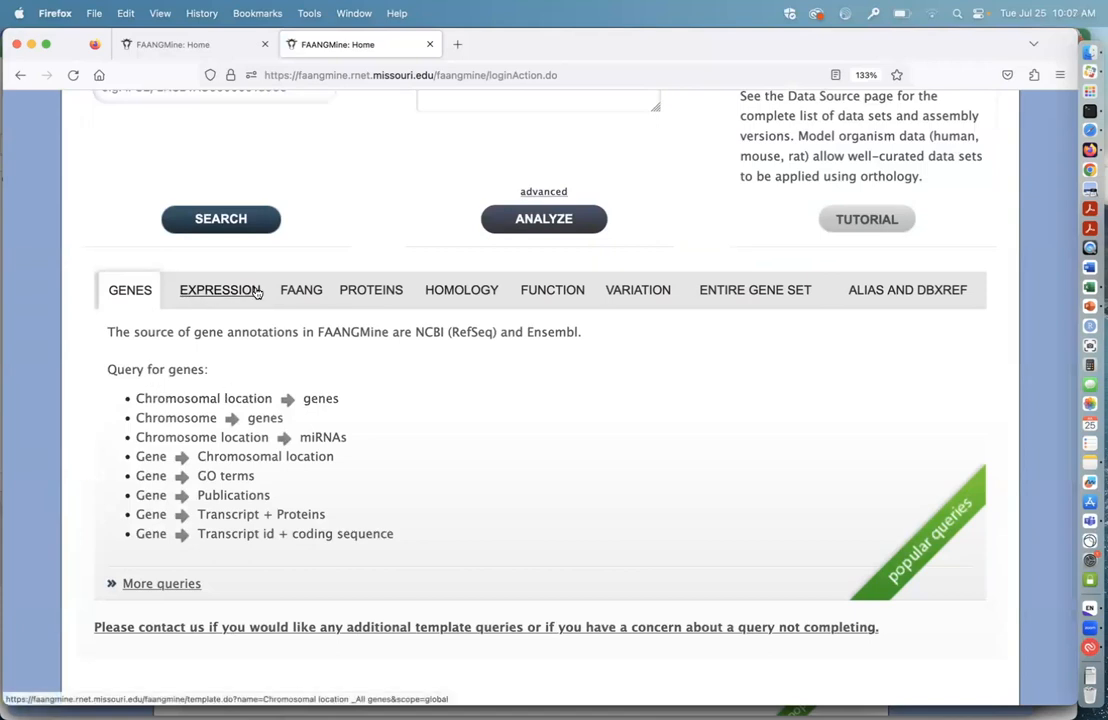
Step: Browse the Expression, FAANG, Proteins and Homology query categories, and view the Gene to Homologues template before returning home
click(235, 295)
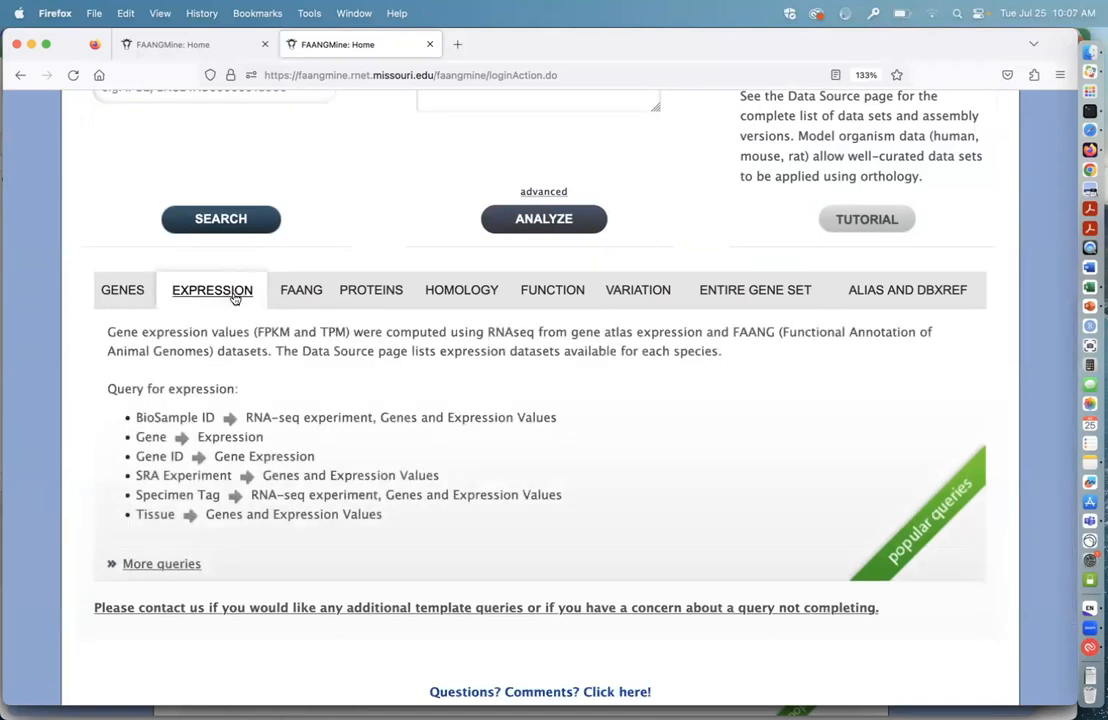
click(297, 294)
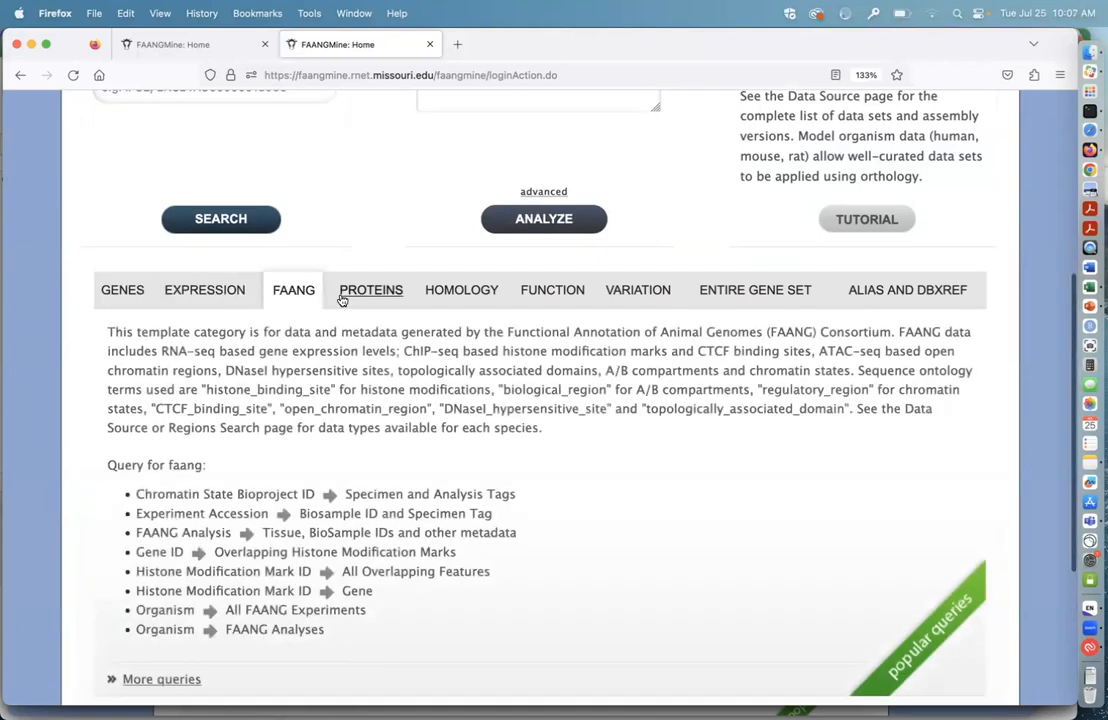
click(362, 298)
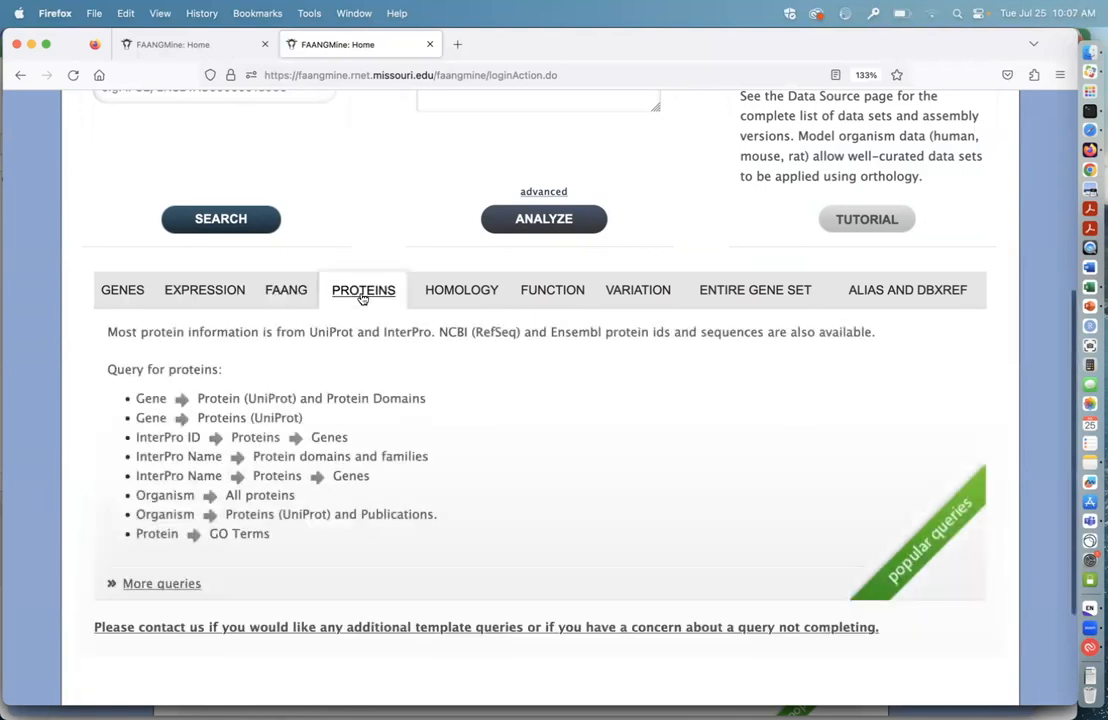
click(450, 298)
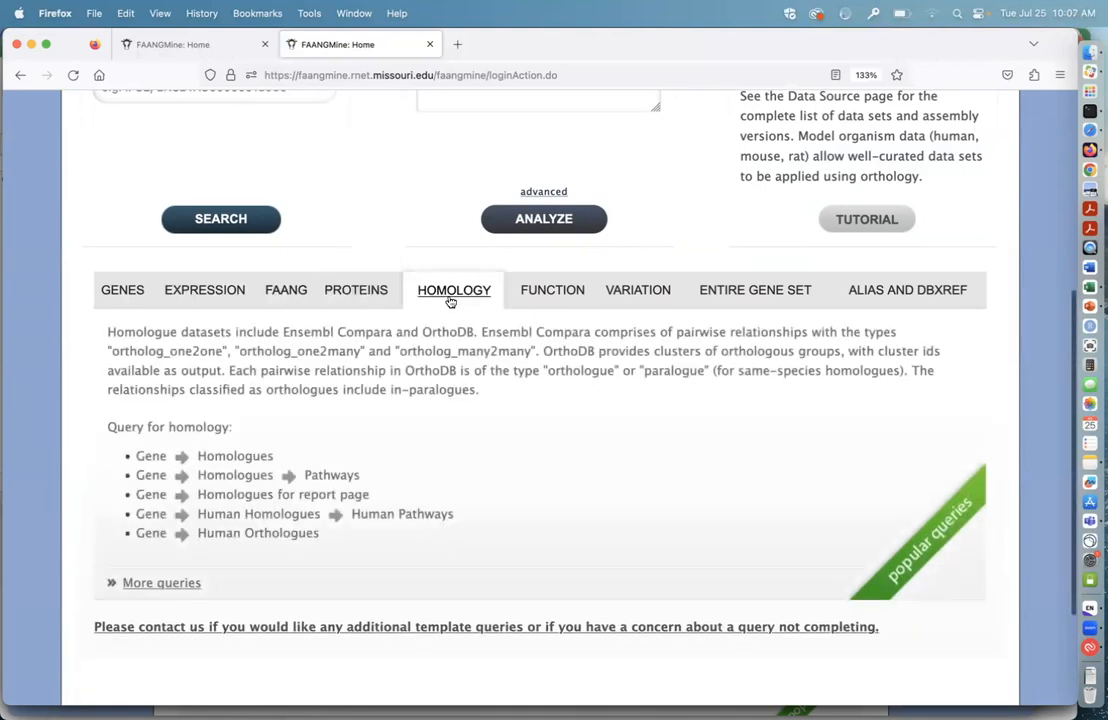
click(235, 456)
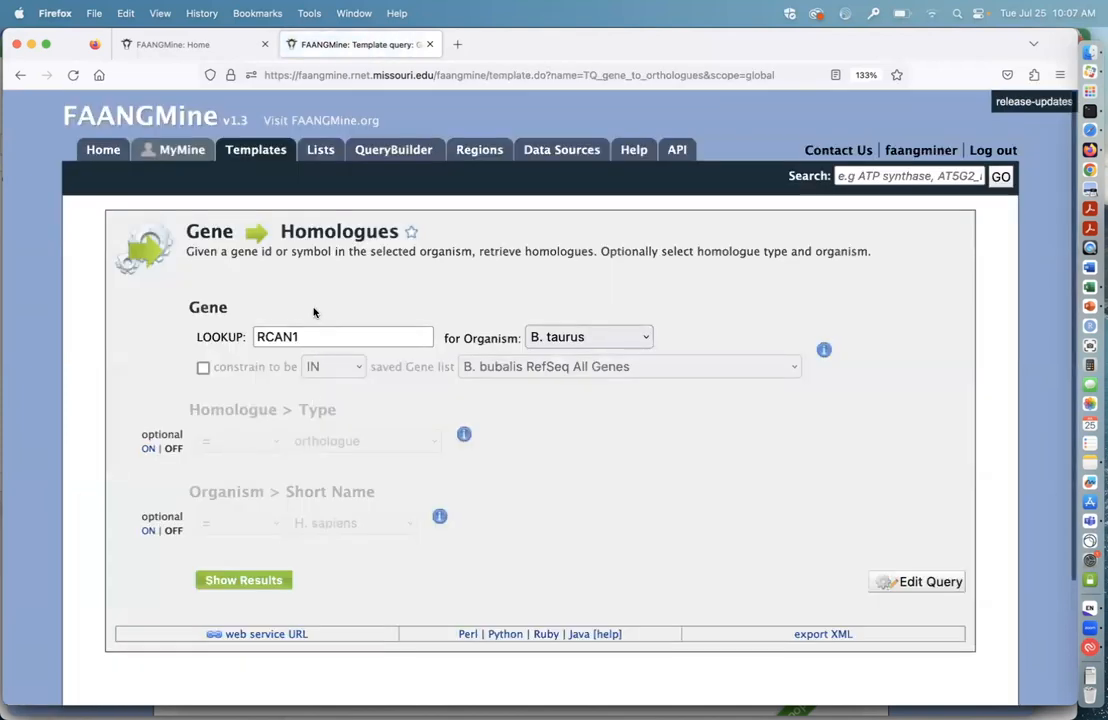
click(95, 145)
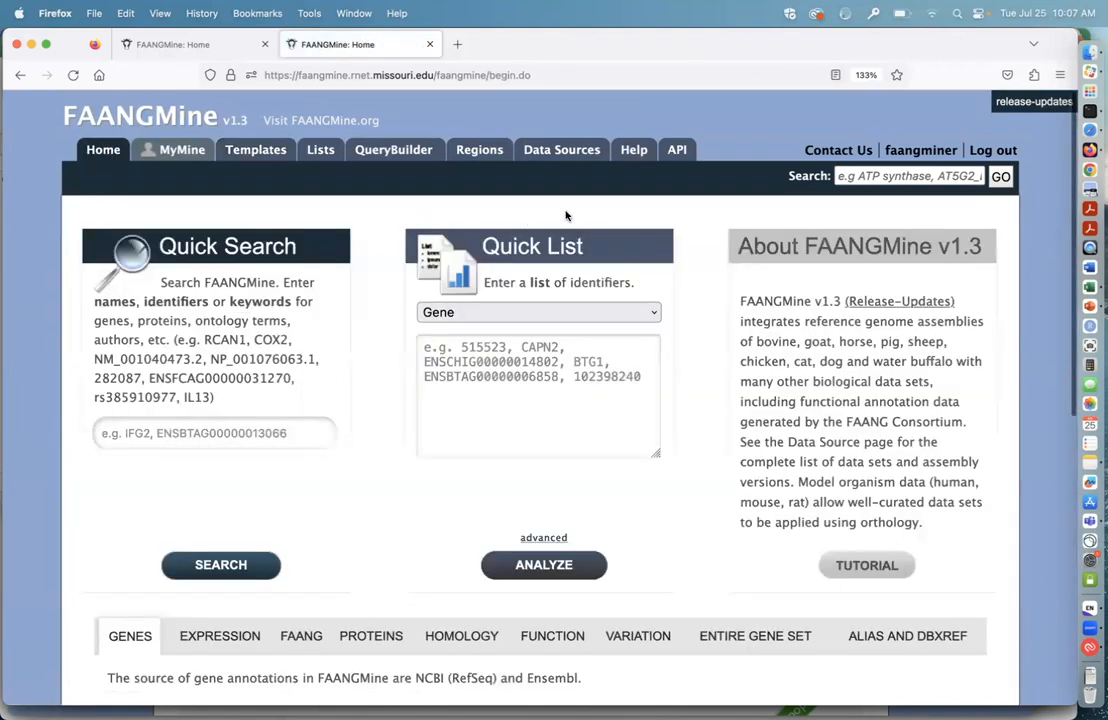
Step: Open the Data Sources page and examine its entries from Genome Assembly through Homology, Proteins, Gene Ontology, Pathways, Diseases and Interactions
click(562, 151)
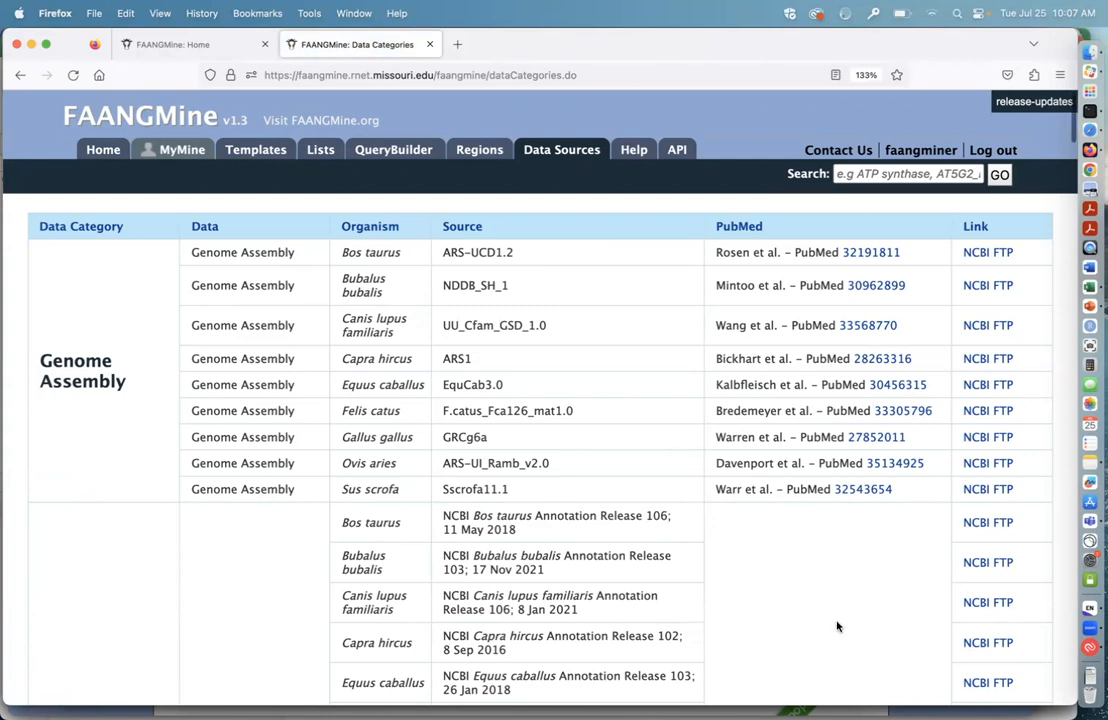
scroll(838, 620, down, 3)
scroll(779, 581, down, 5)
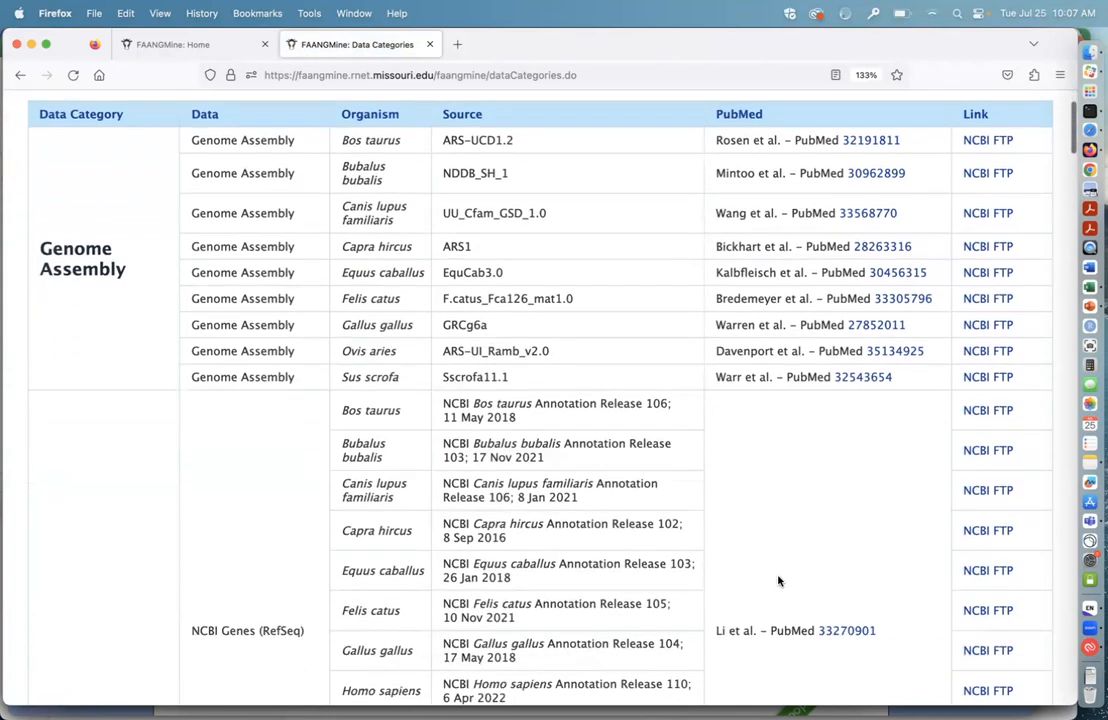
scroll(779, 581, up, 3)
scroll(779, 581, down, 5)
scroll(779, 581, down, 1)
scroll(779, 581, up, 2)
scroll(706, 471, down, 6)
scroll(705, 469, down, 7)
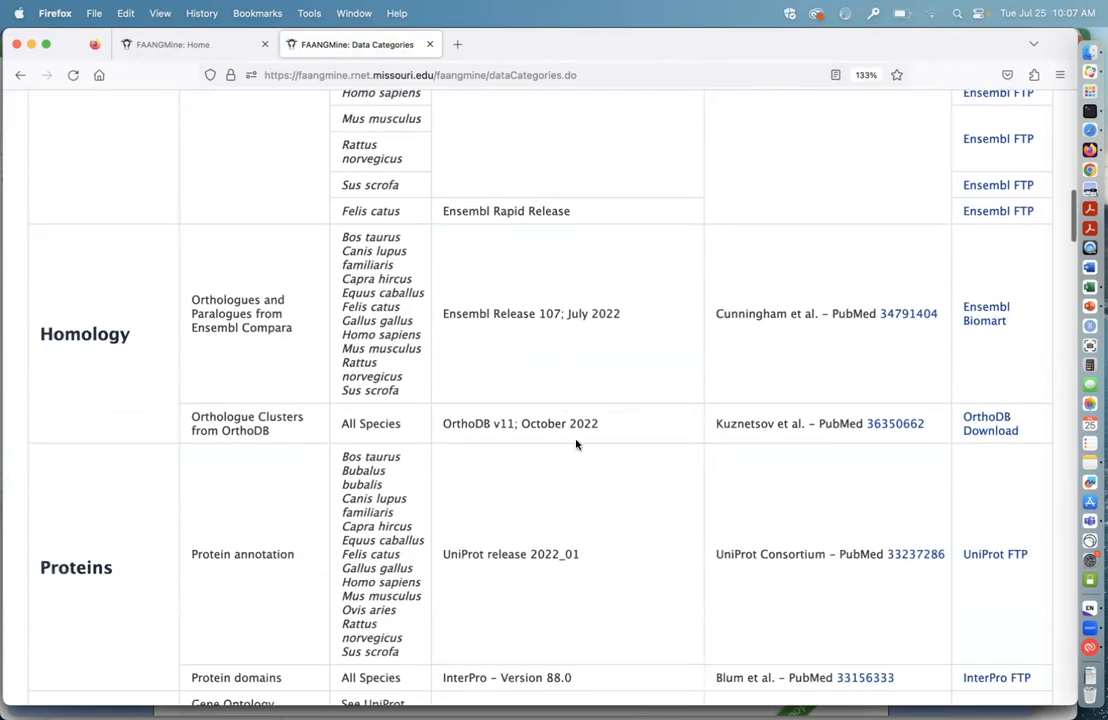
scroll(591, 472, down, 4)
scroll(591, 472, down, 2)
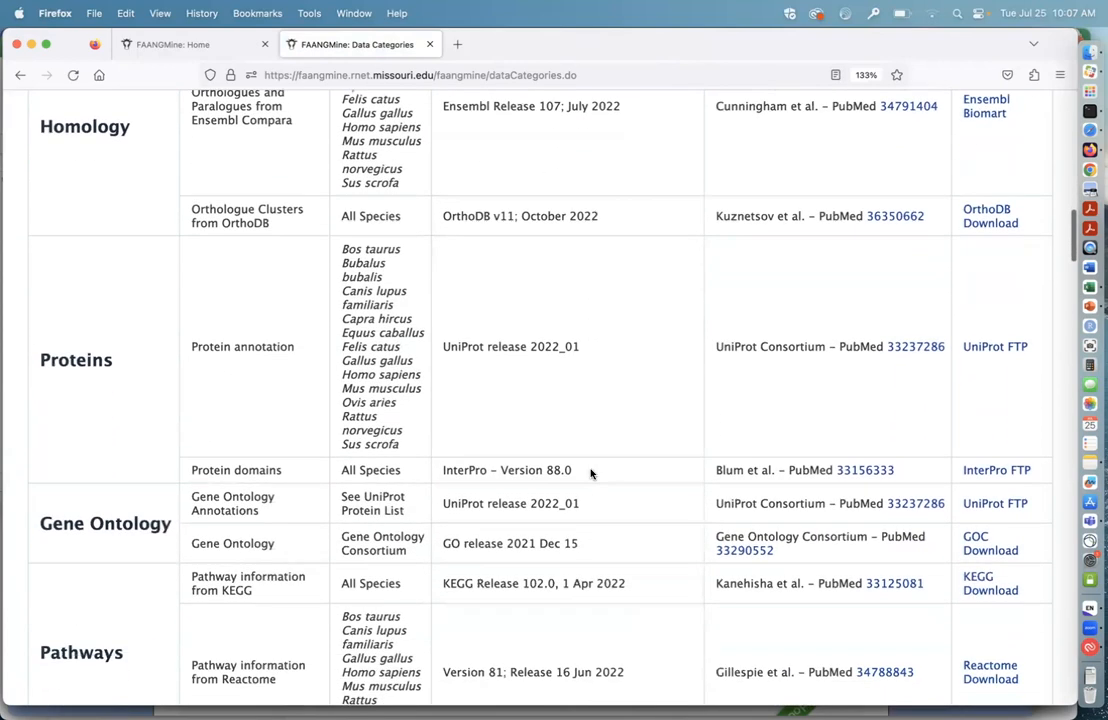
scroll(620, 437, down, 3)
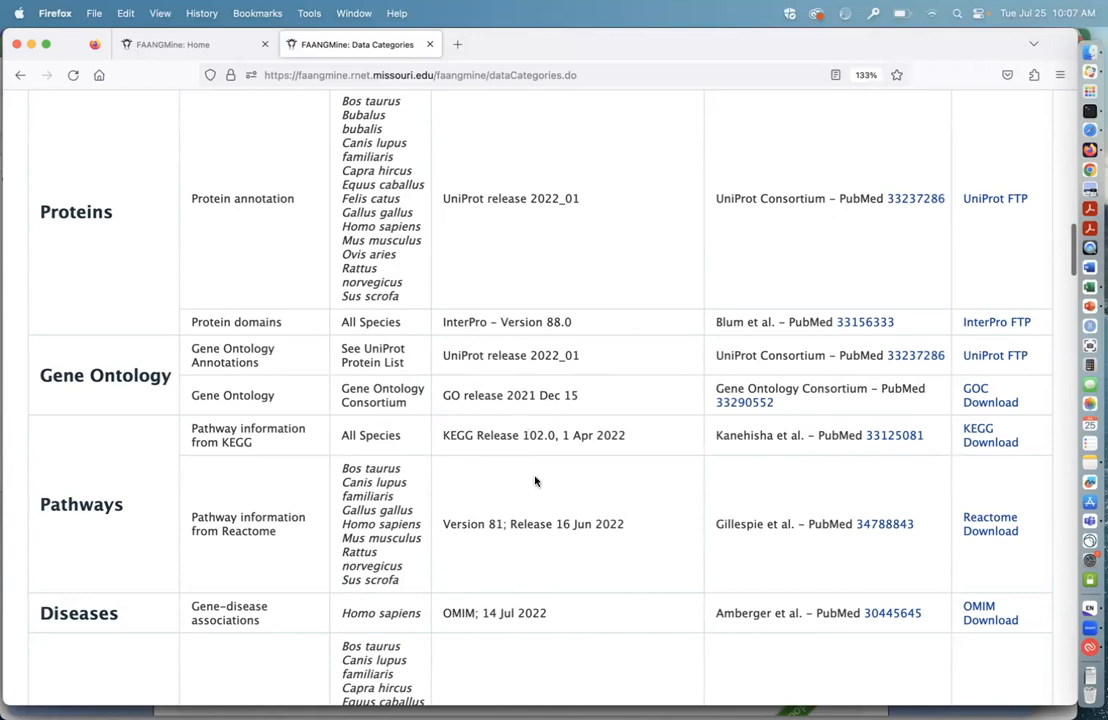
scroll(535, 481, down, 3)
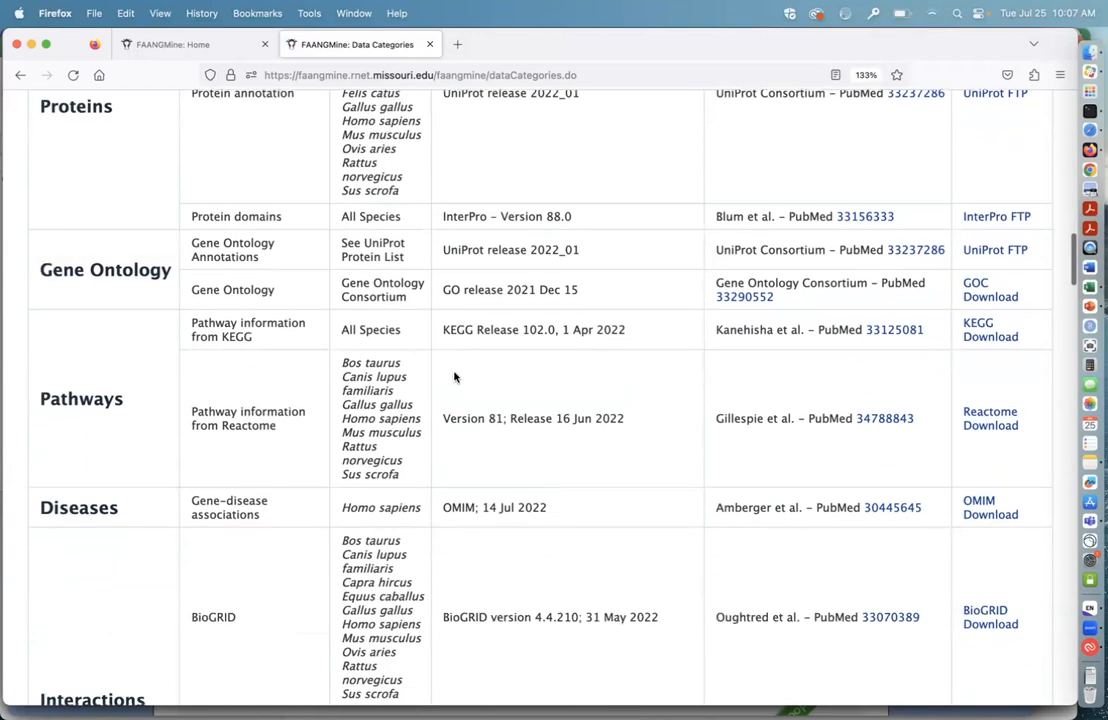
scroll(453, 380, down, 4)
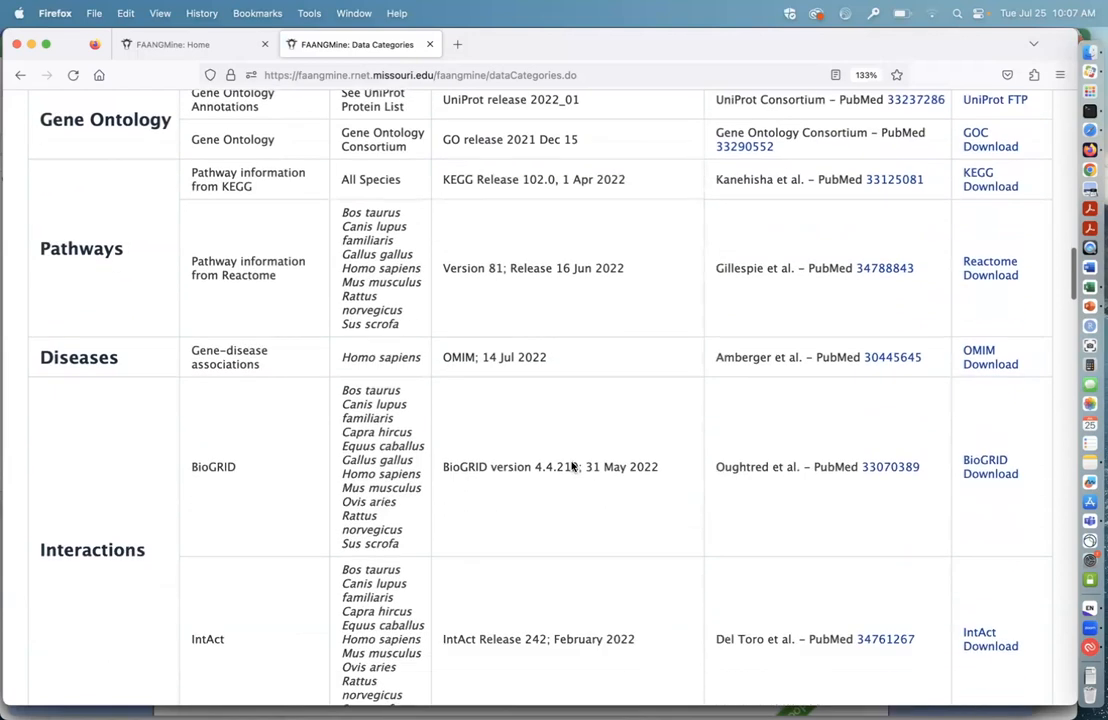
scroll(572, 466, down, 1)
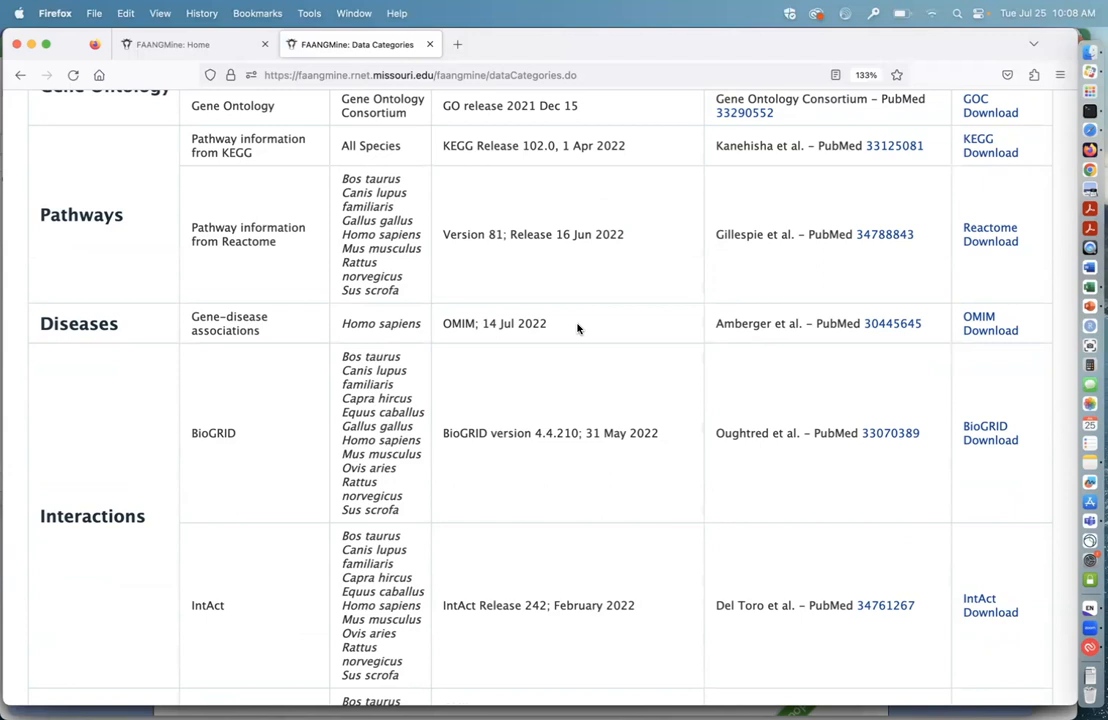
Step: Examine the Genomic Variation data sources, covering QTL, variants, variant effects and SNP array alias IDs for each organism
scroll(584, 476, down, 2)
scroll(584, 476, down, 3)
scroll(564, 426, down, 4)
scroll(506, 302, down, 2)
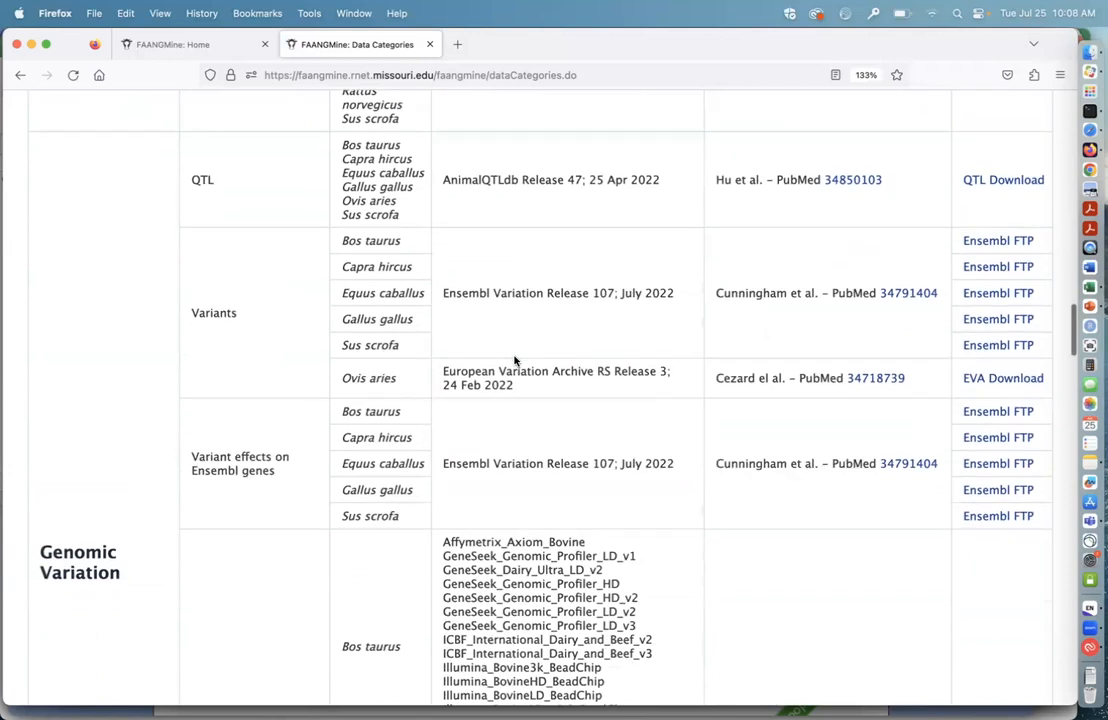
scroll(520, 318, down, 1)
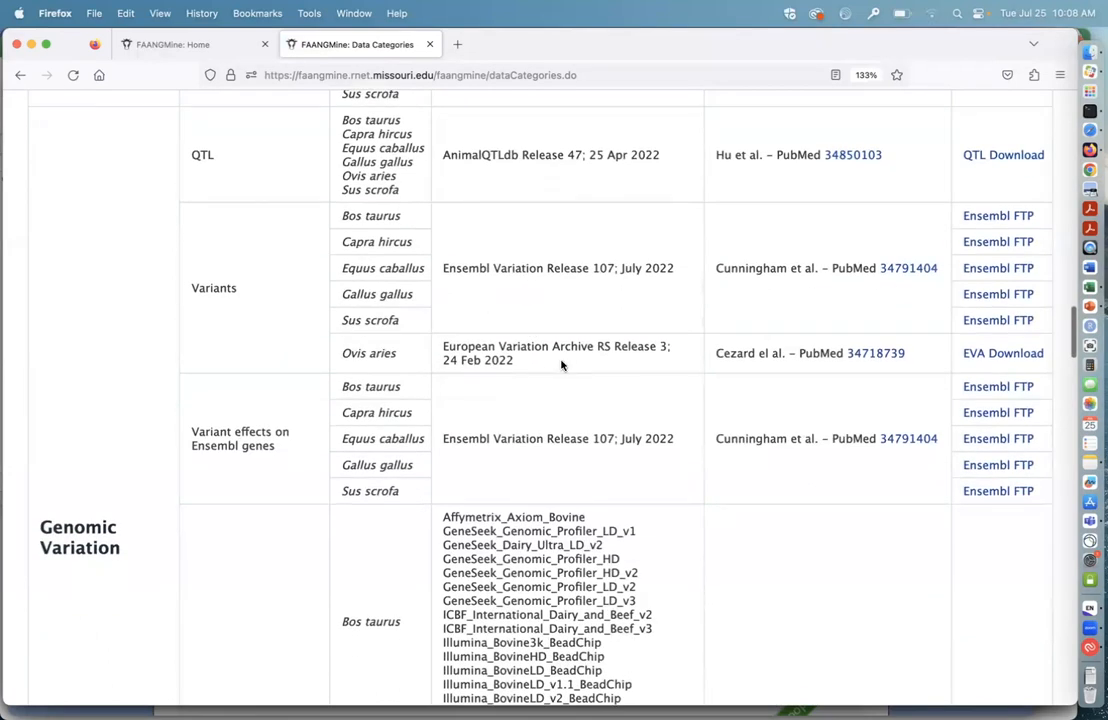
scroll(562, 365, down, 1)
scroll(562, 370, down, 4)
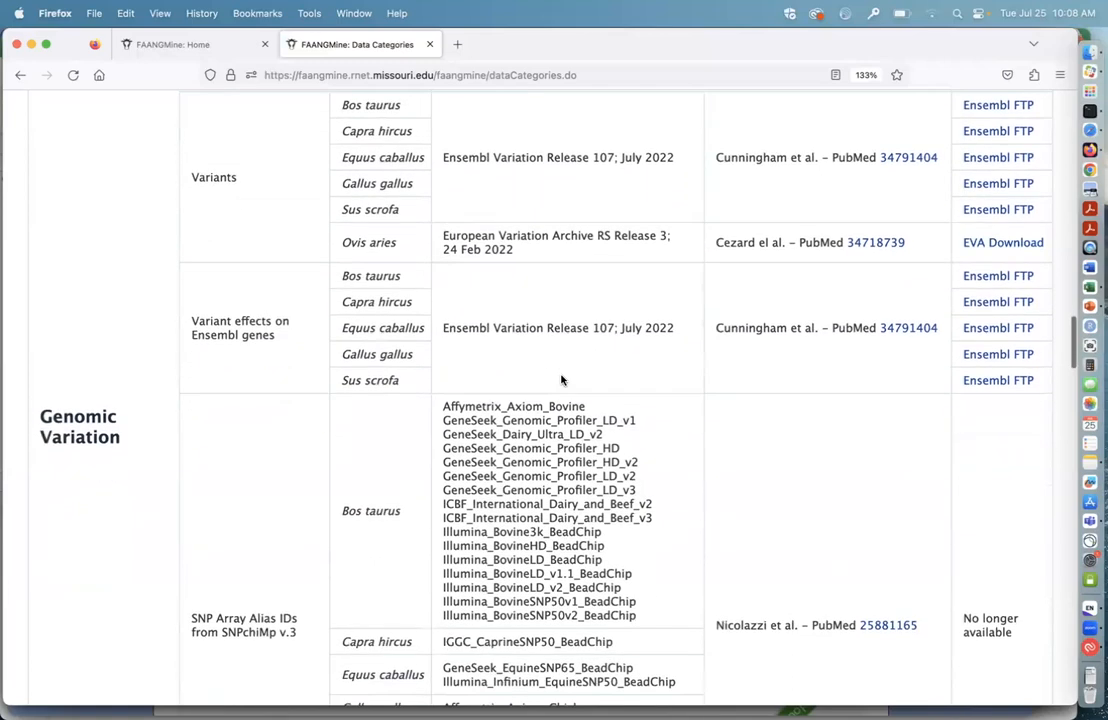
scroll(551, 346, down, 3)
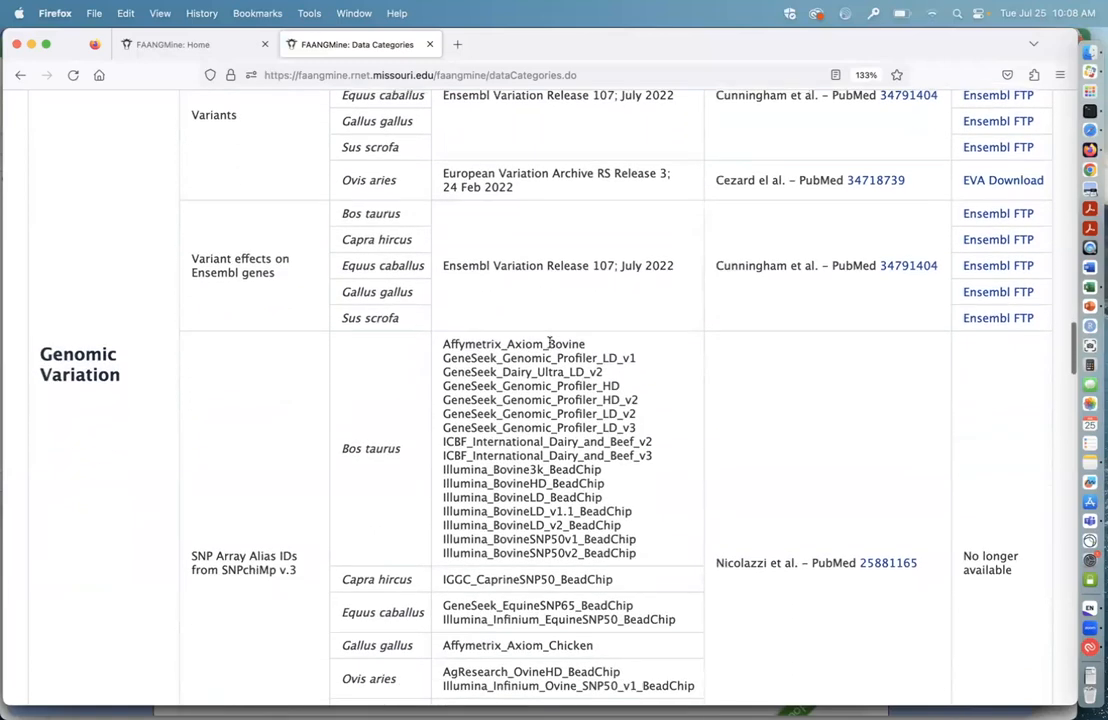
scroll(644, 414, down, 2)
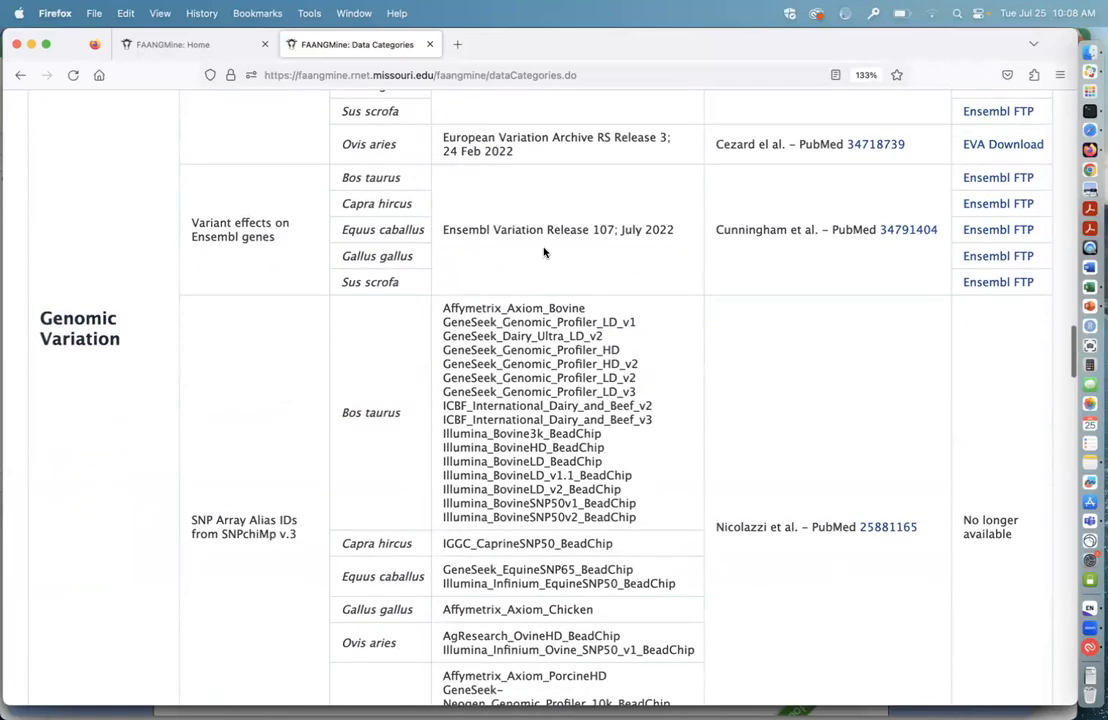
scroll(655, 408, down, 4)
scroll(655, 408, down, 3)
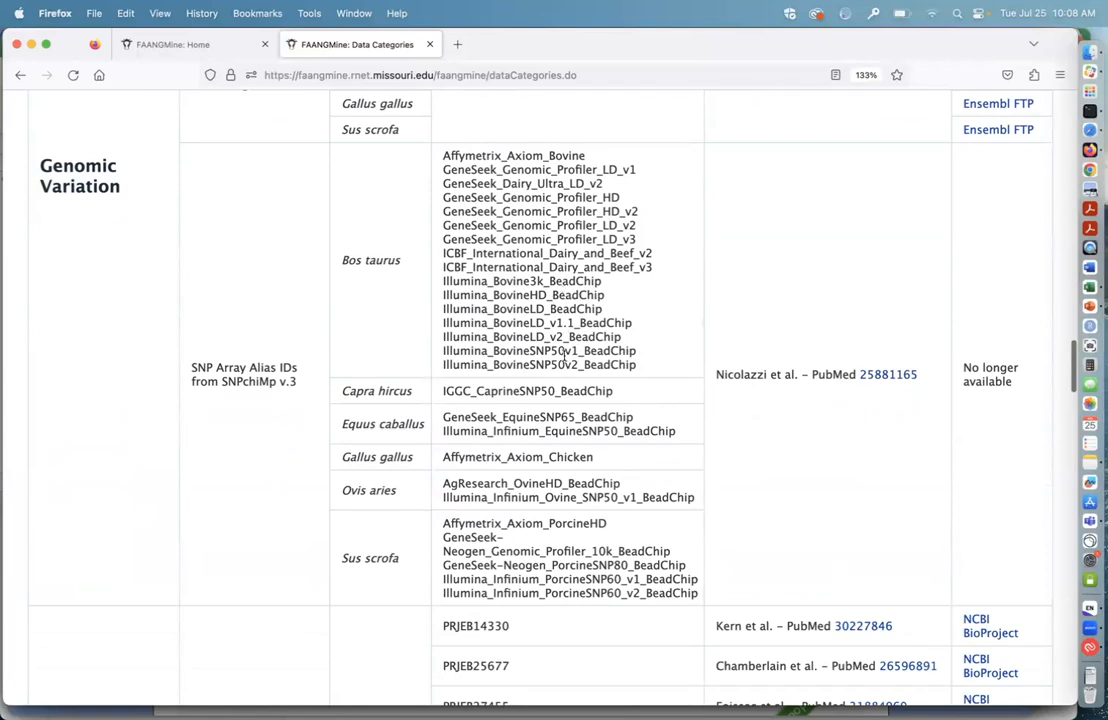
Step: Examine the Gene Expression data sources, covering the RNA-seq BioProjects and publications for each organism from Bos taurus to Sus scrofa
scroll(588, 452, down, 8)
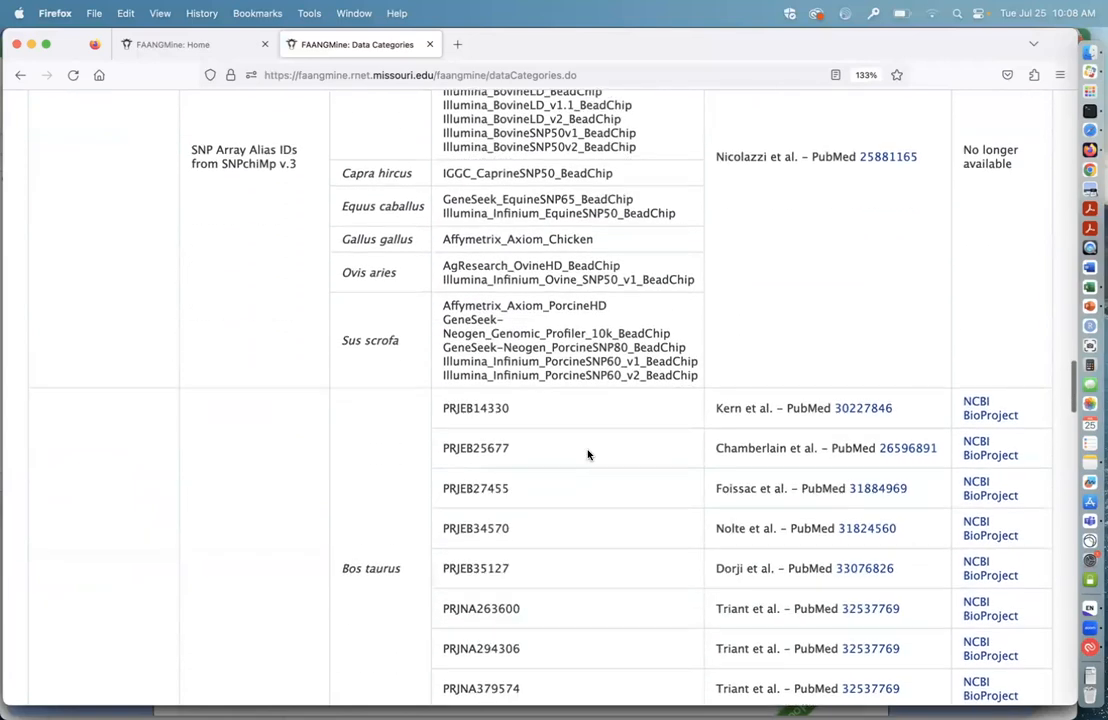
scroll(588, 455, down, 2)
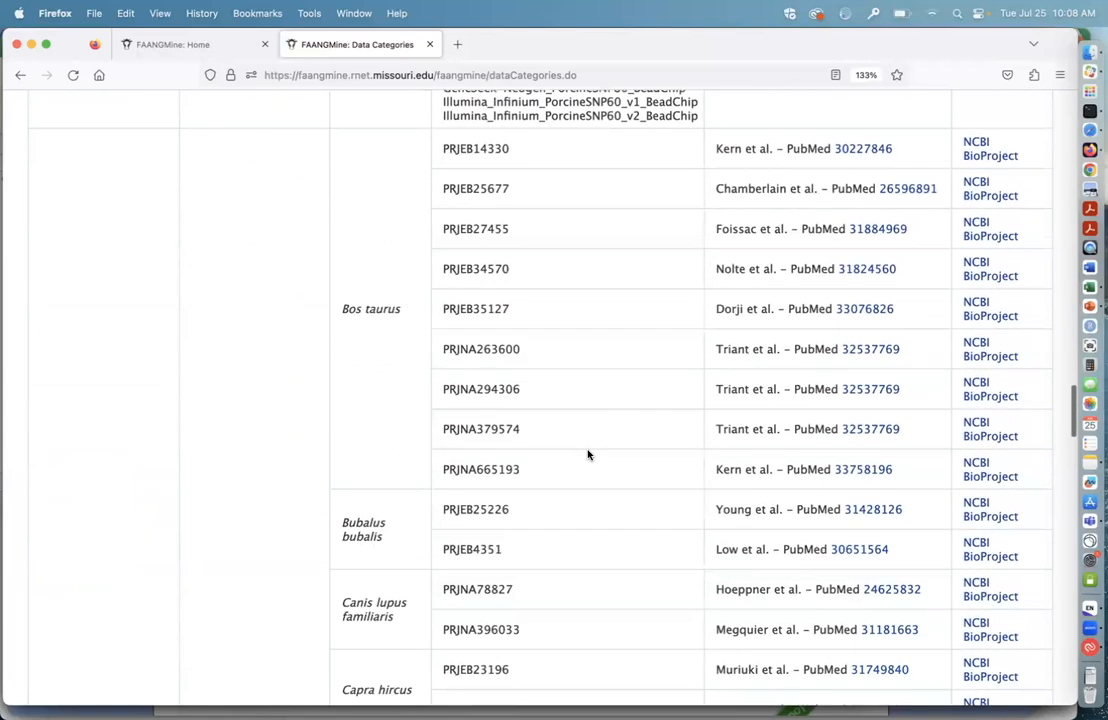
scroll(588, 455, down, 2)
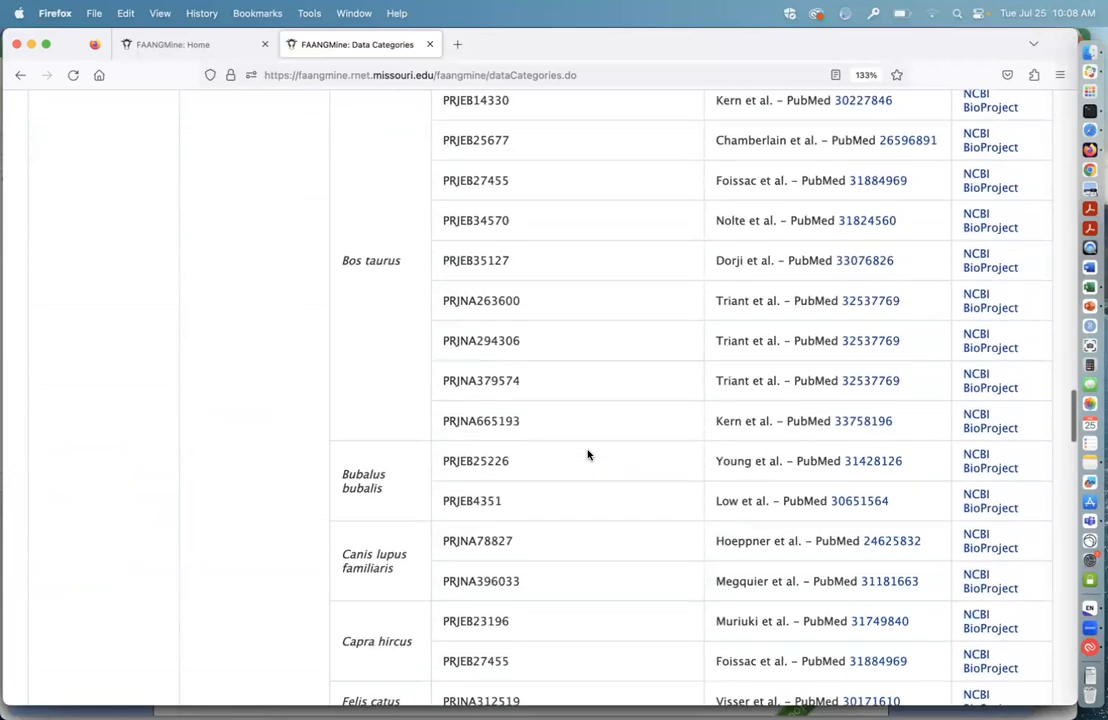
scroll(588, 455, up, 3)
scroll(588, 455, down, 3)
scroll(588, 455, down, 2)
scroll(588, 455, up, 1)
scroll(588, 455, down, 1)
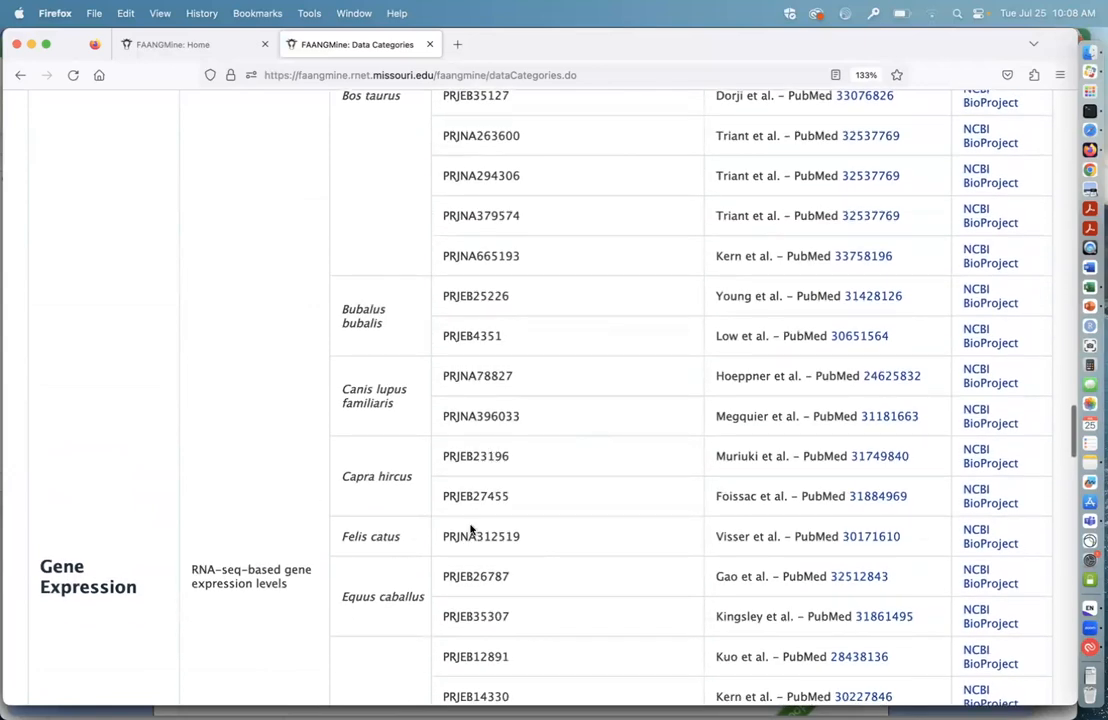
scroll(584, 547, down, 1)
scroll(588, 472, down, 1)
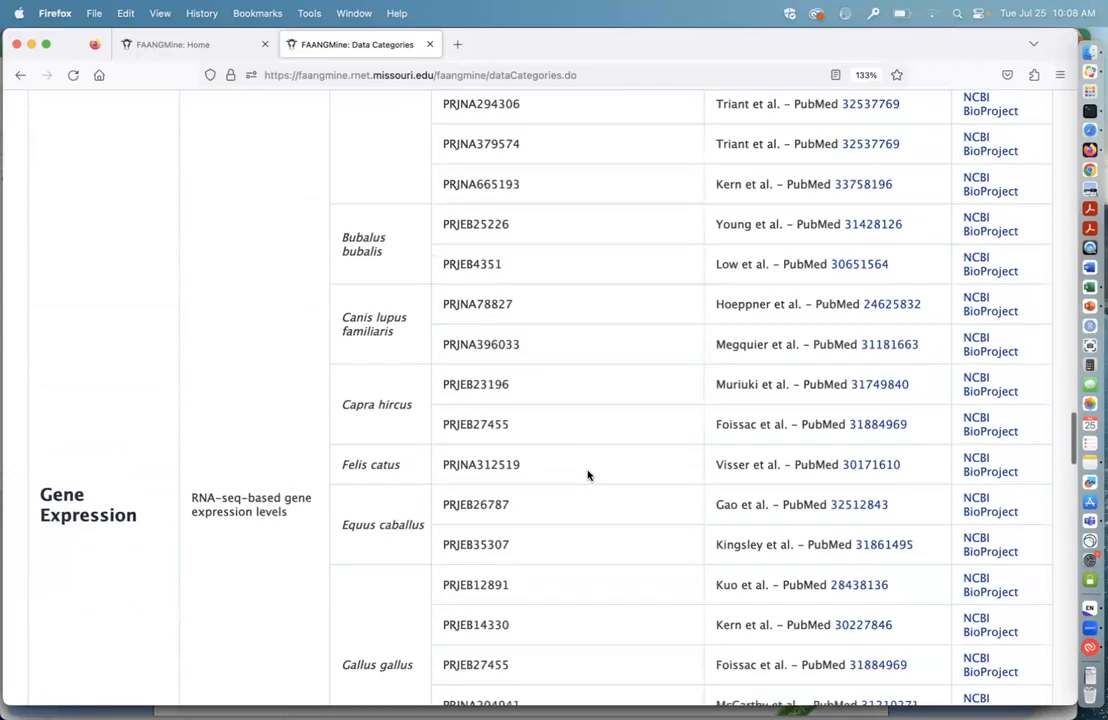
scroll(590, 427, down, 2)
scroll(590, 427, down, 6)
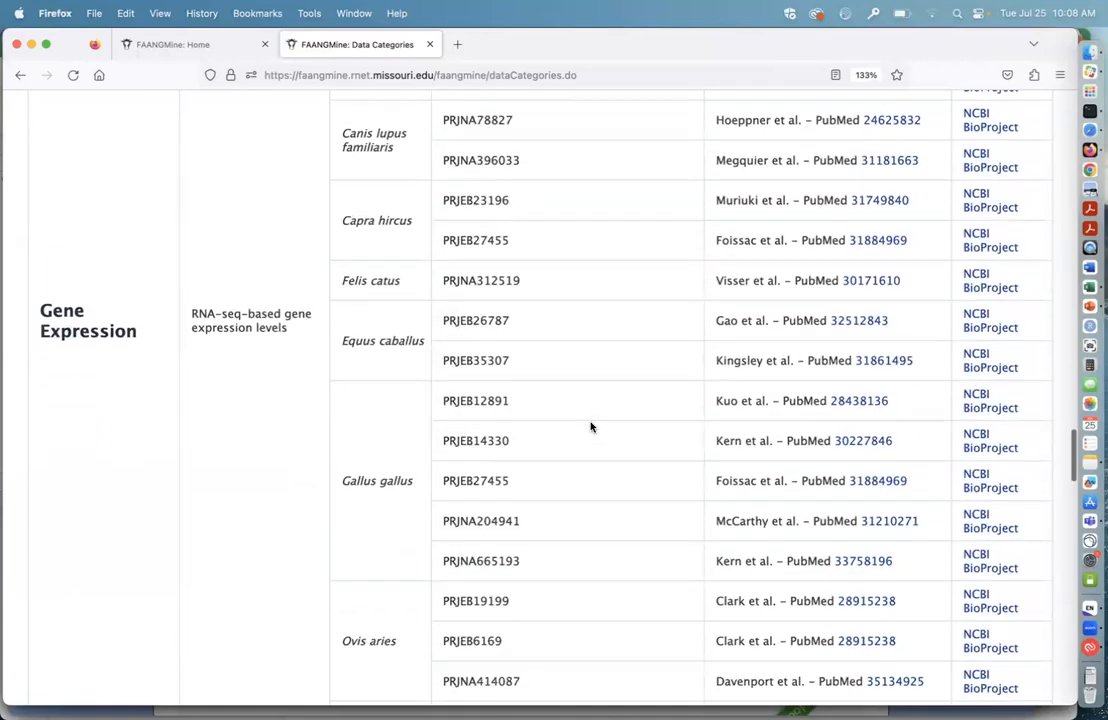
scroll(590, 427, down, 9)
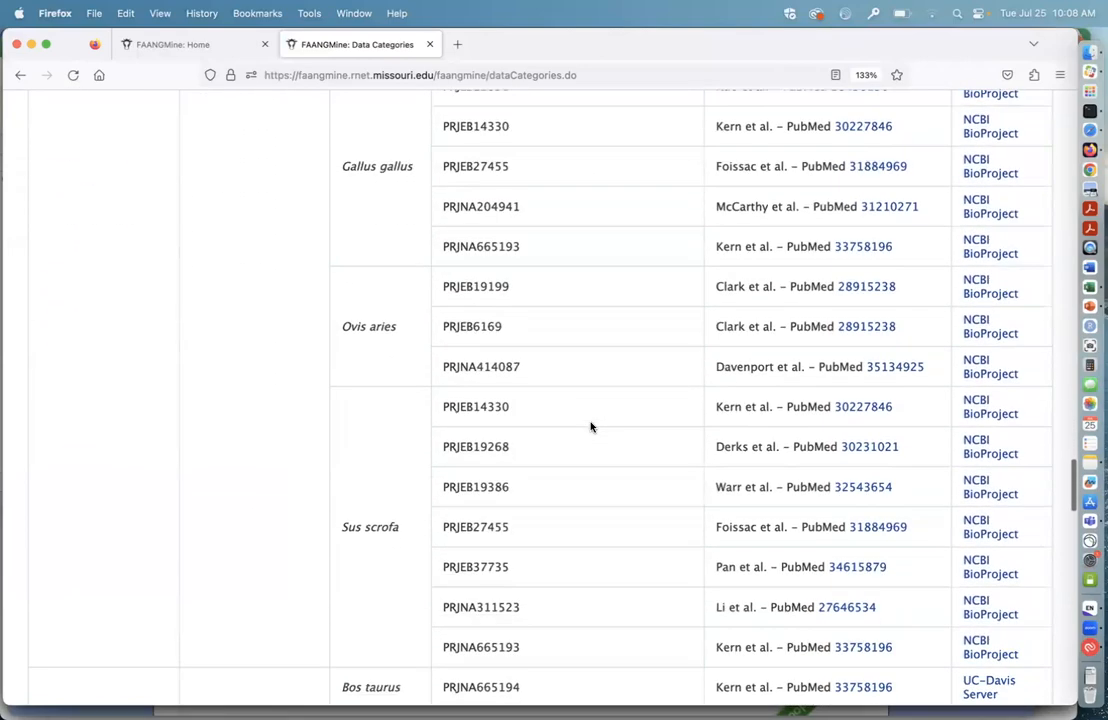
Step: Examine the FAANG Sequence Annotation sources for chromatin accessibility, chromatin architecture, chromatin state and CTCF binding
scroll(590, 427, down, 7)
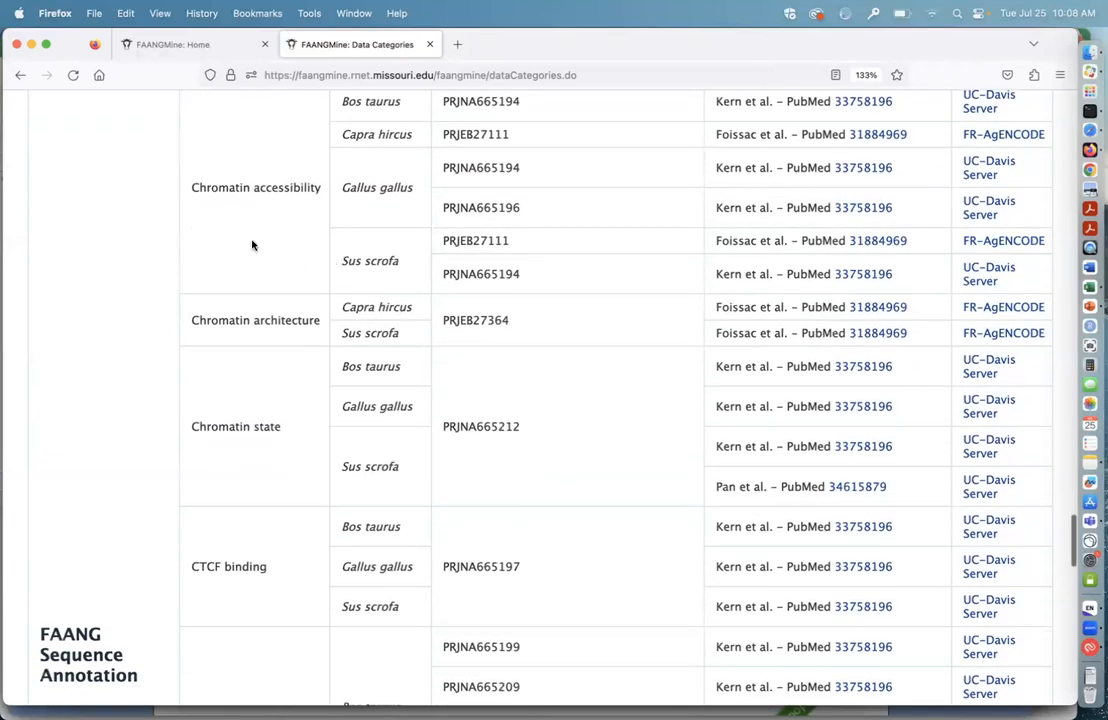
scroll(245, 240, up, 1)
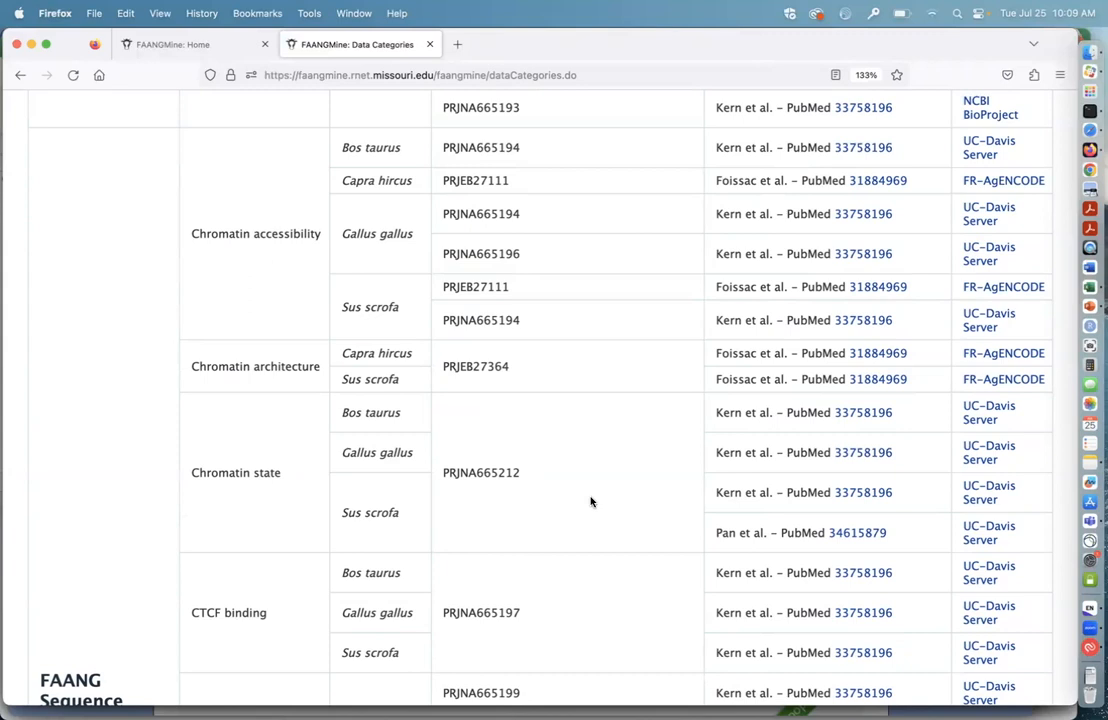
scroll(590, 483, up, 1)
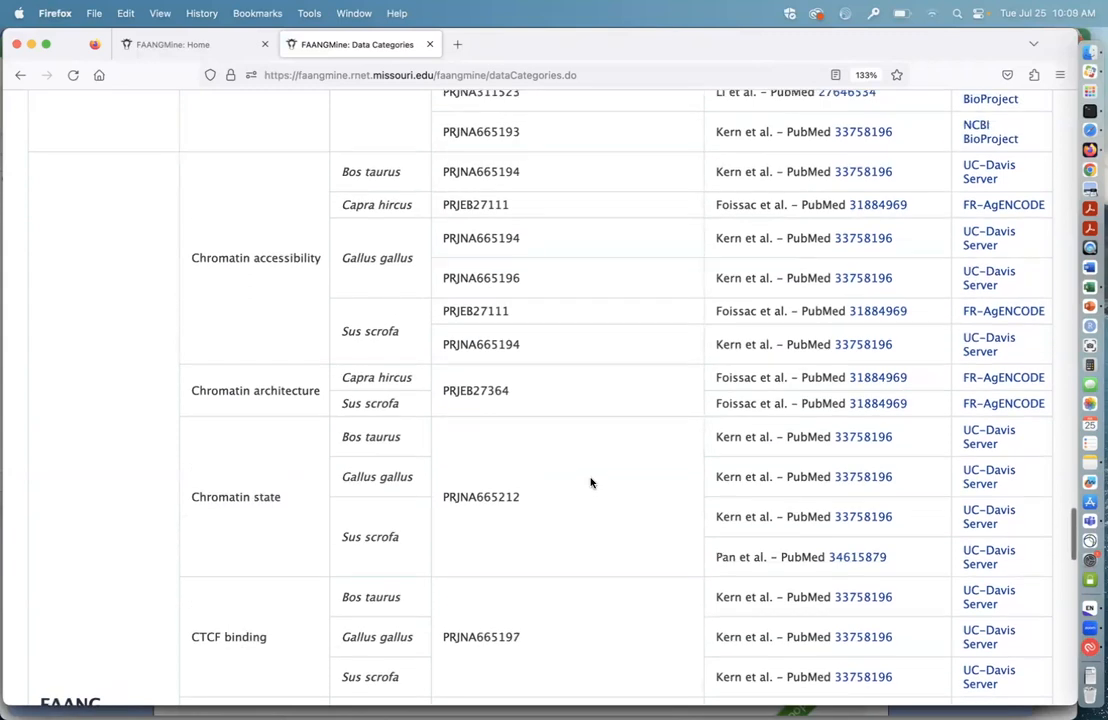
scroll(586, 408, down, 1)
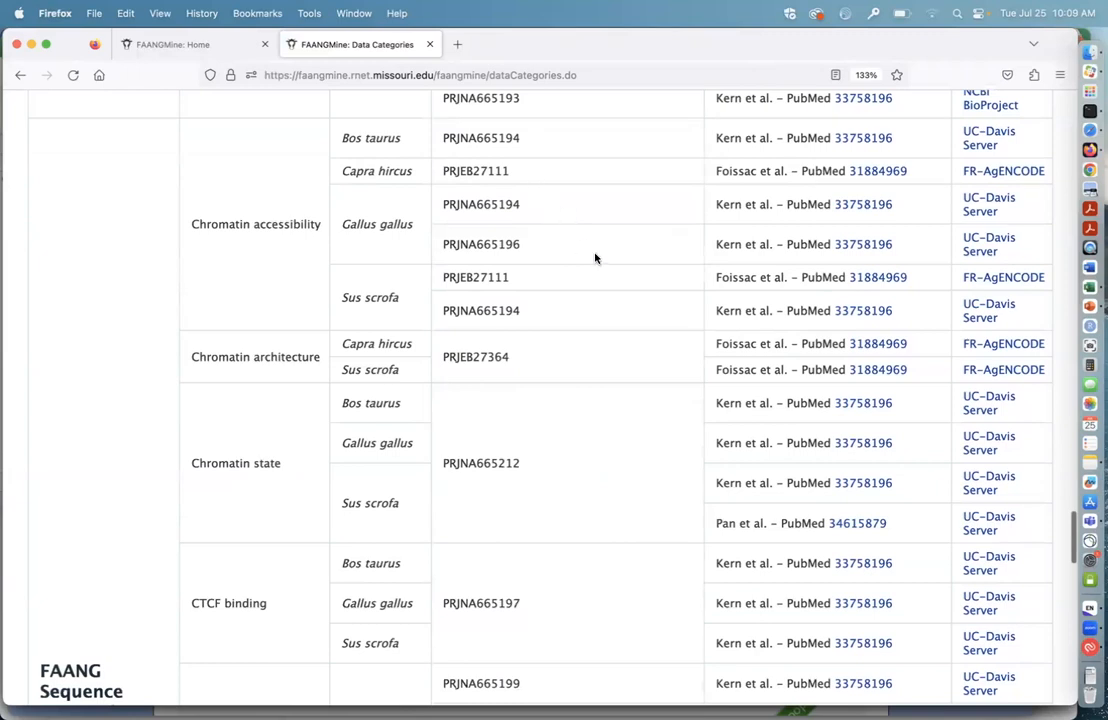
scroll(606, 351, up, 1)
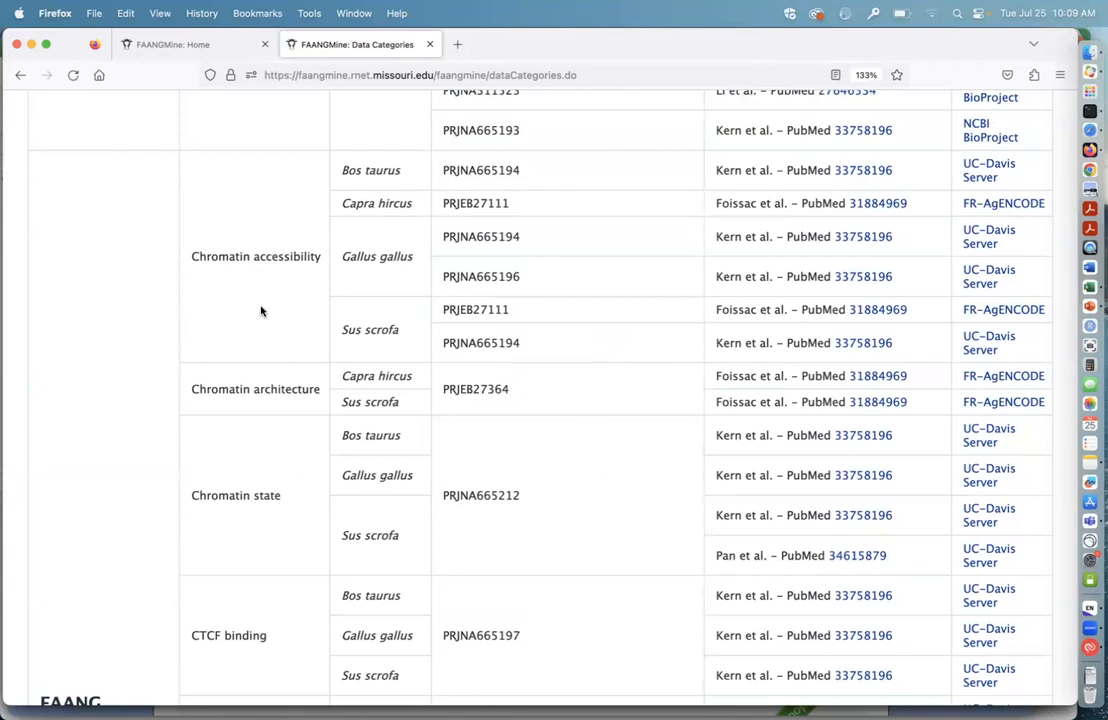
scroll(268, 378, down, 2)
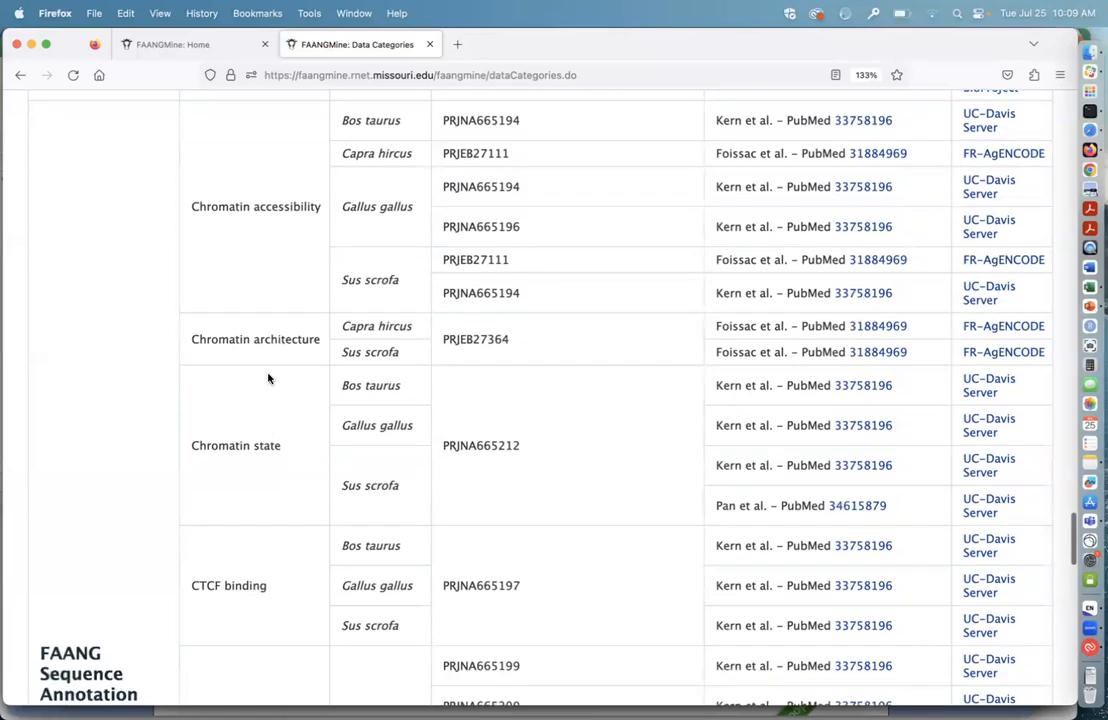
scroll(270, 372, down, 1)
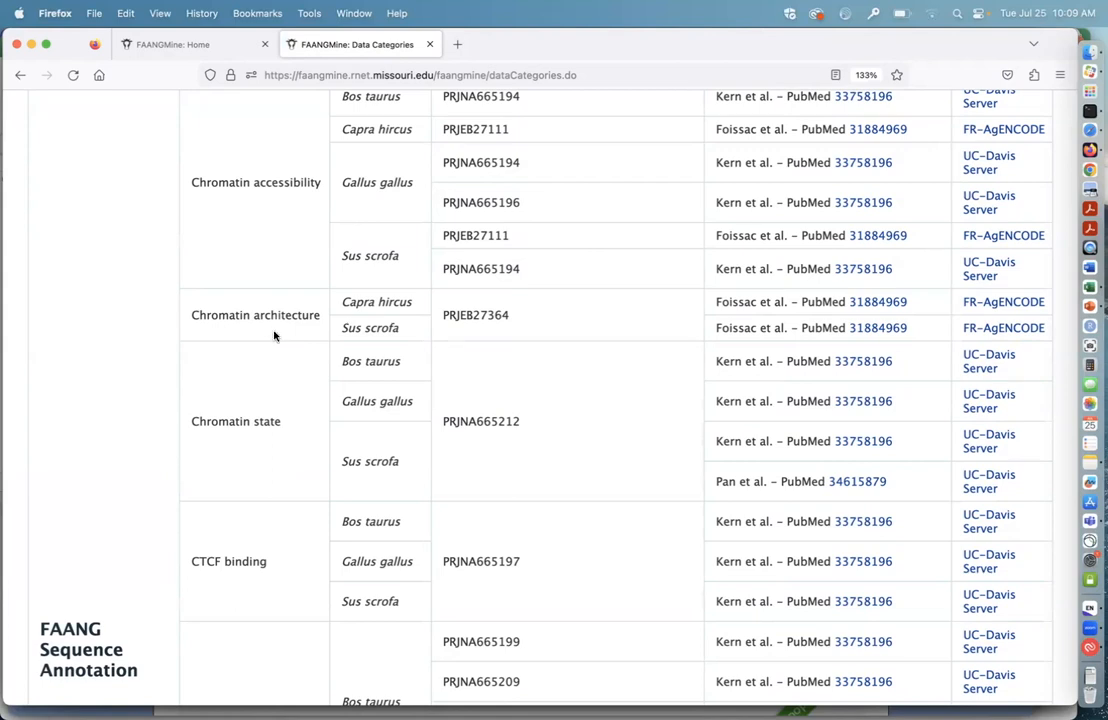
scroll(281, 363, down, 3)
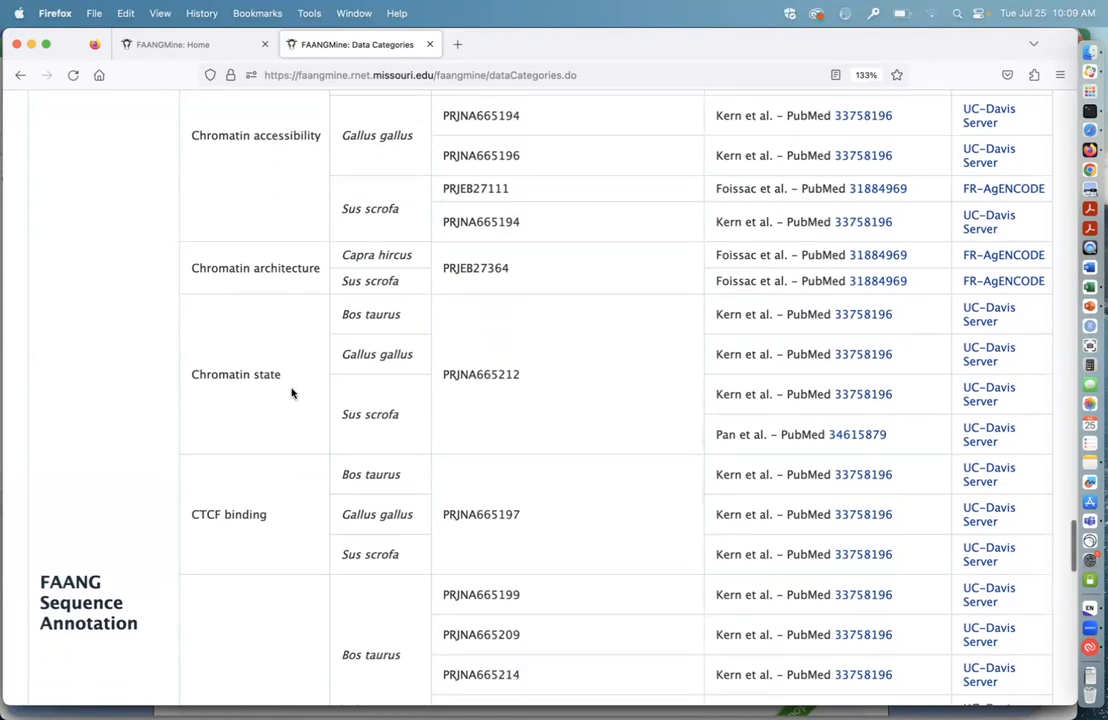
scroll(294, 355, down, 4)
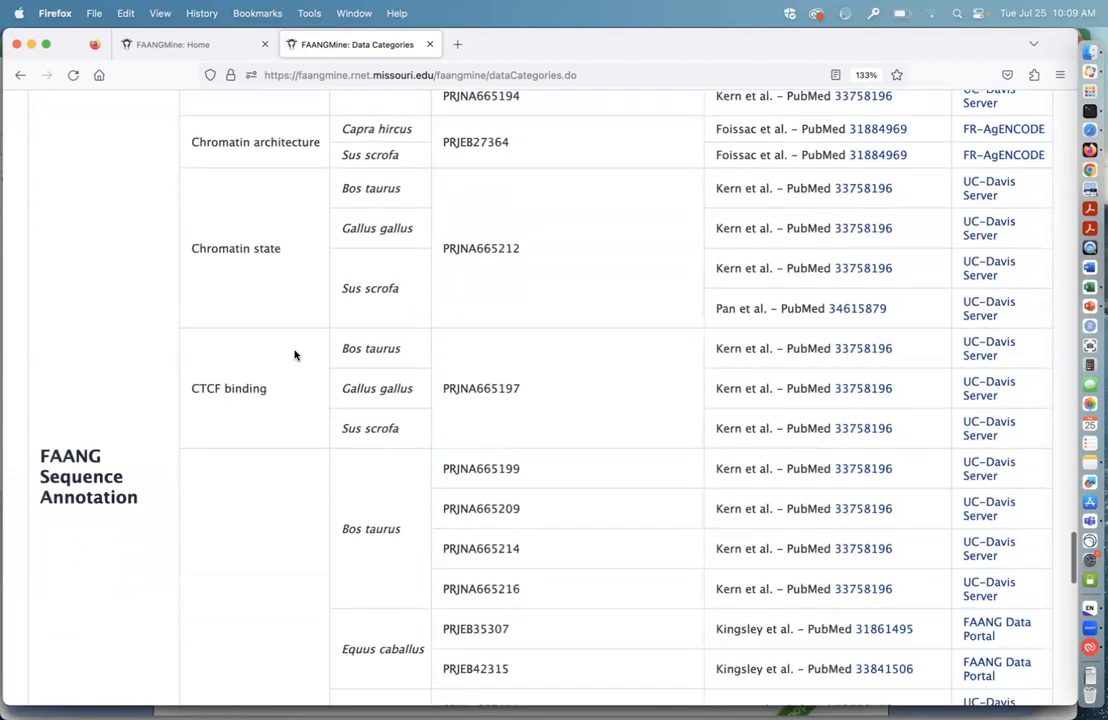
Step: Review the histone modification sources for each organism, including their BioProjects, publications and source links
scroll(294, 355, down, 8)
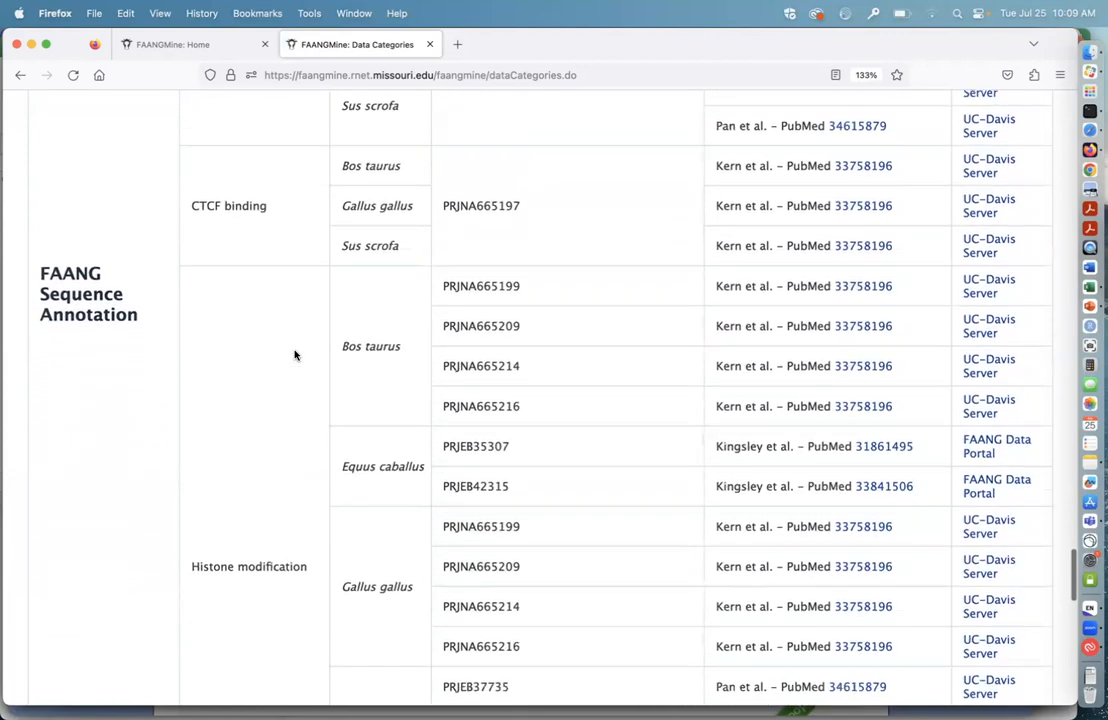
scroll(298, 468, up, 1)
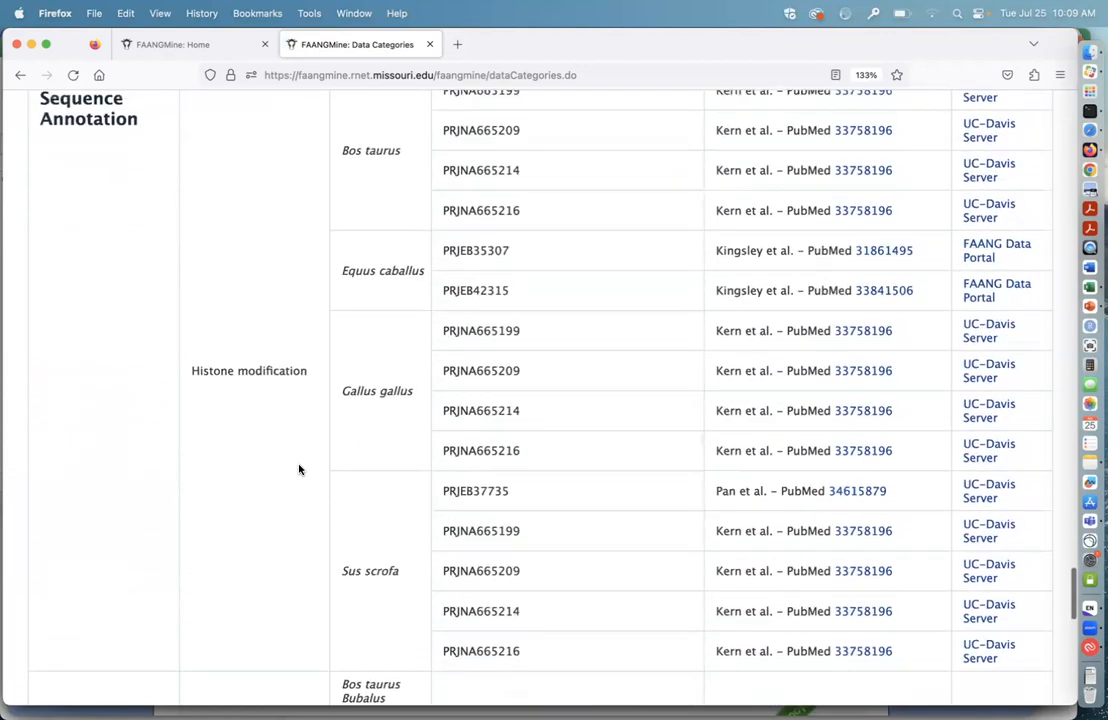
scroll(582, 440, up, 2)
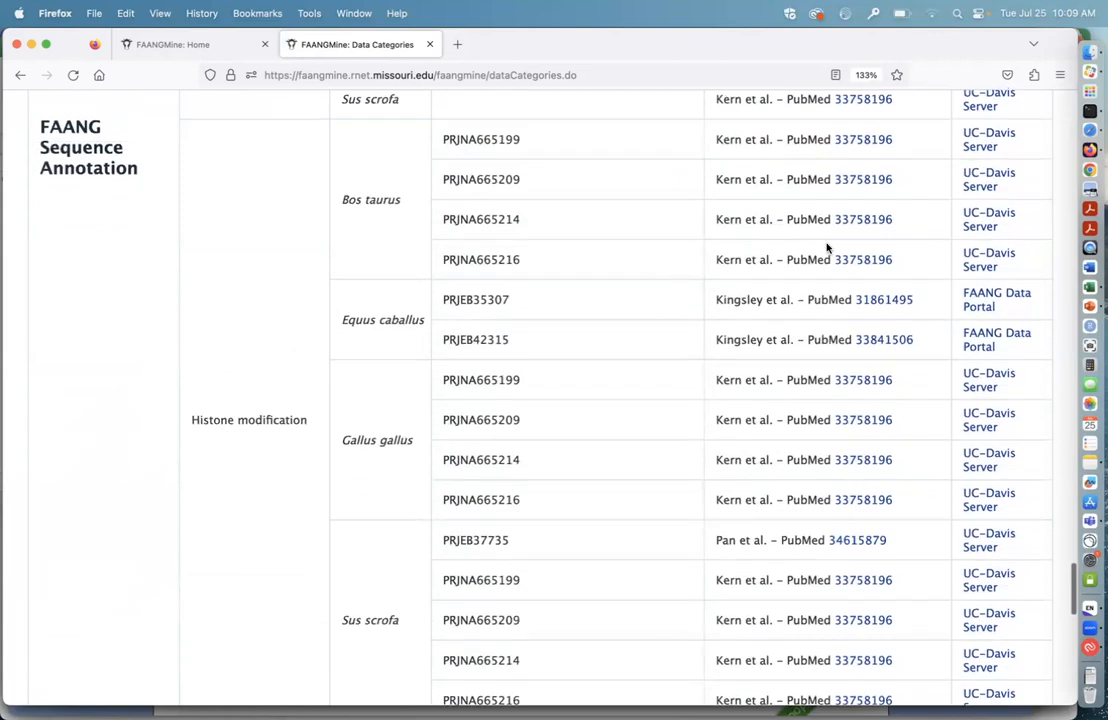
scroll(818, 395, up, 1)
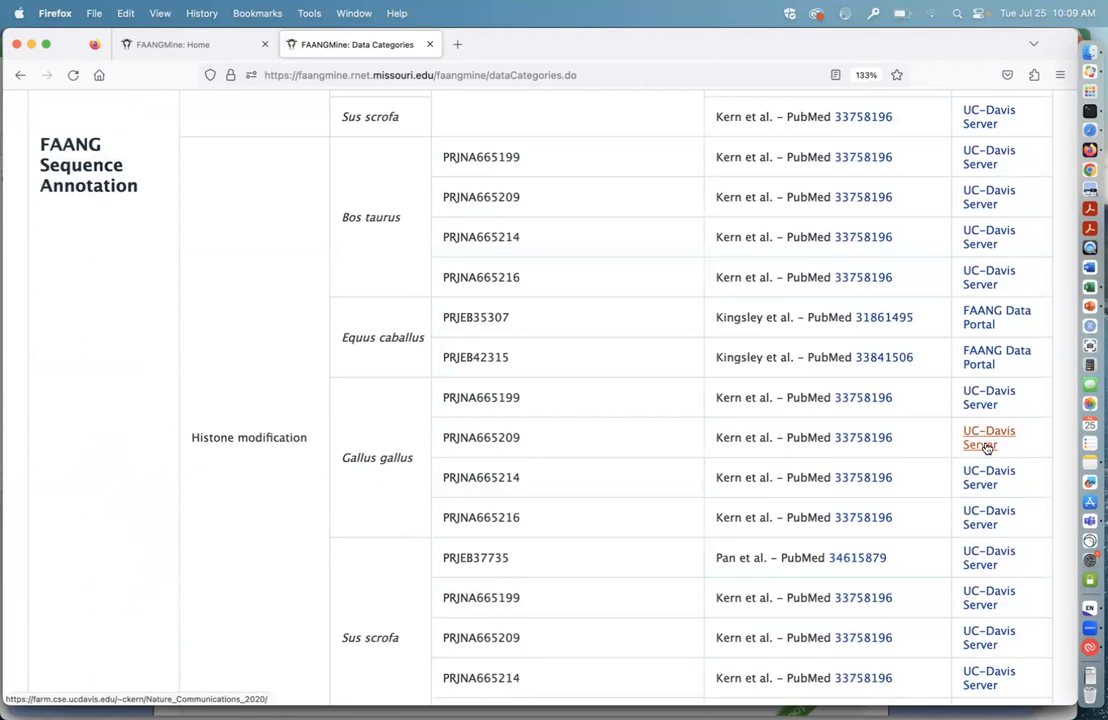
scroll(987, 521, down, 5)
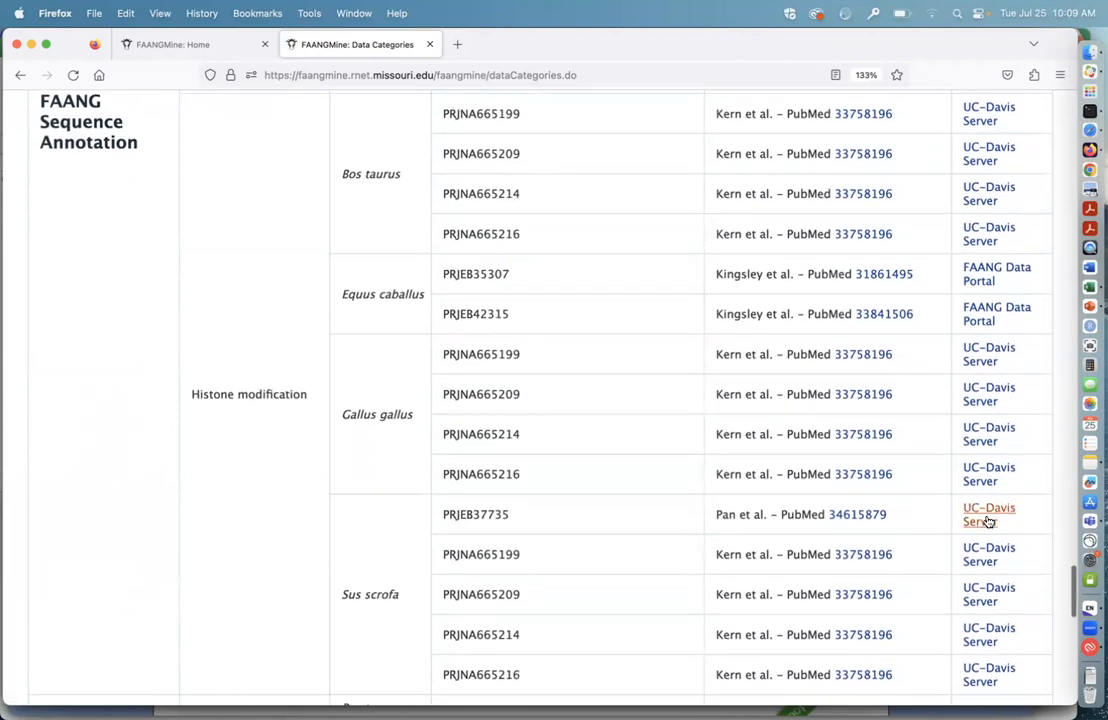
Step: Look over the Publications and Ontologies entries at the end of the data sources table
scroll(987, 521, down, 20)
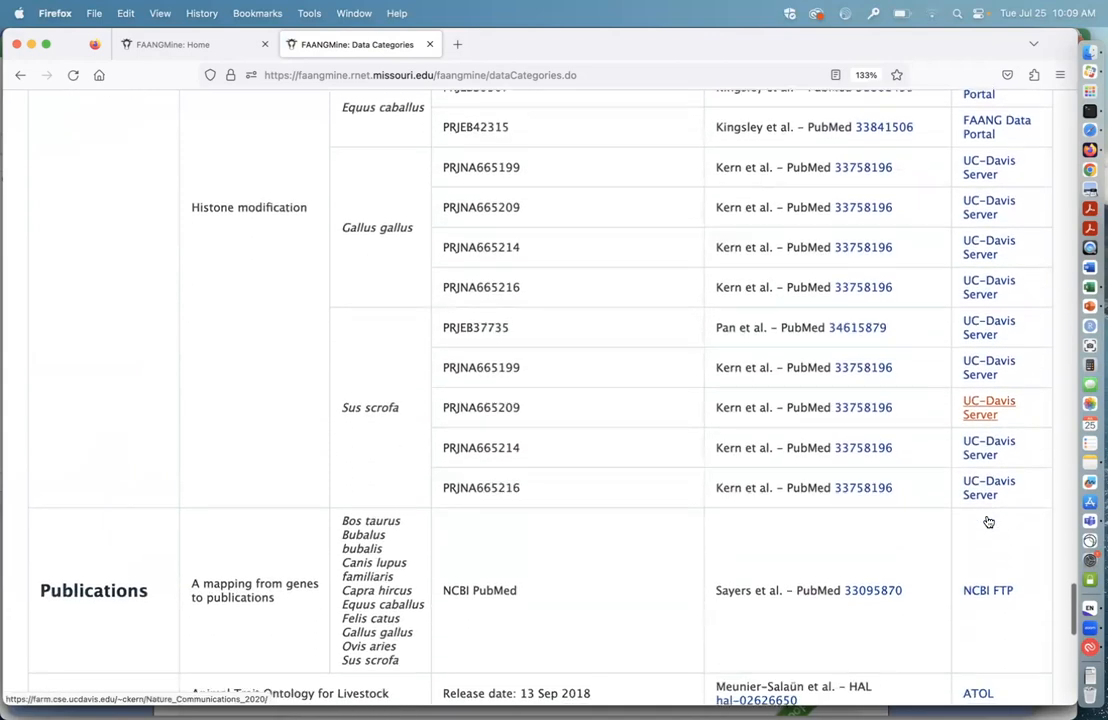
scroll(987, 521, down, 7)
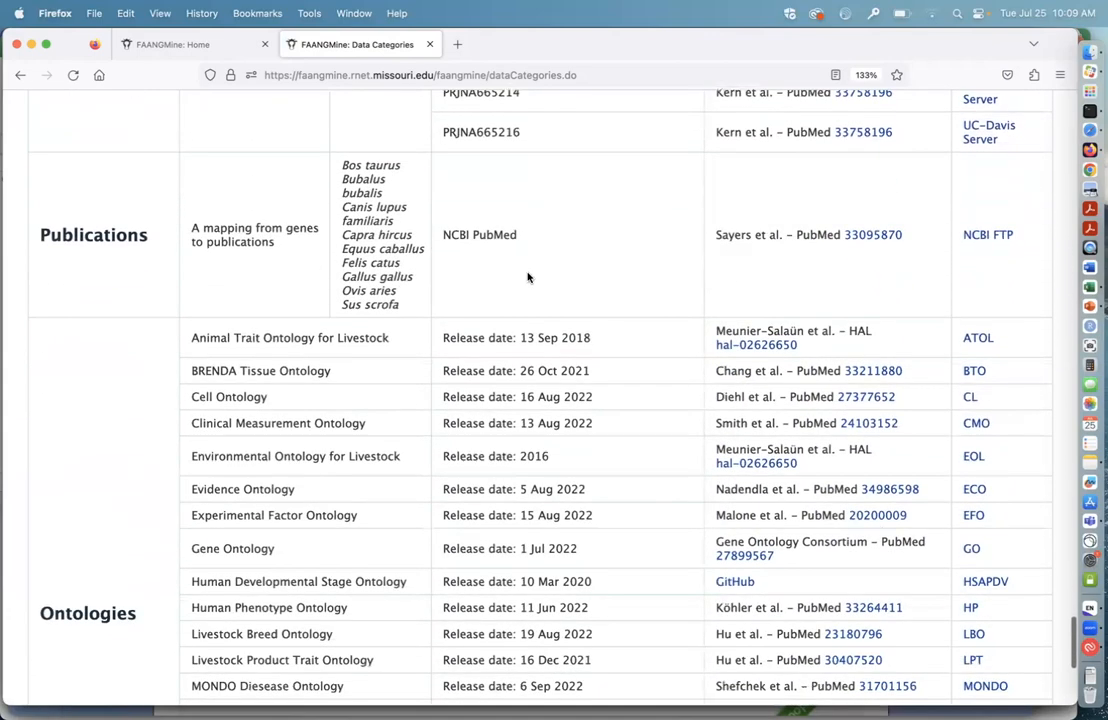
scroll(576, 283, down, 10)
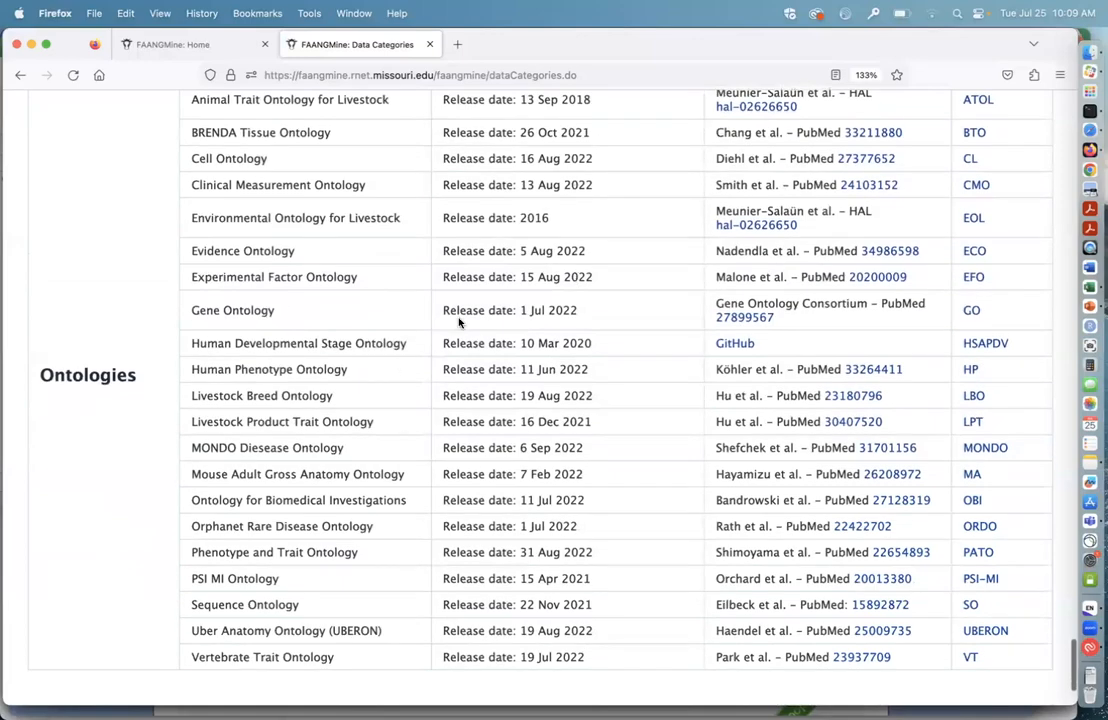
Step: Return to the FAANGMine home page and find the template query categories below Quick Search and Quick List
scroll(459, 321, up, 20)
scroll(459, 321, up, 20)
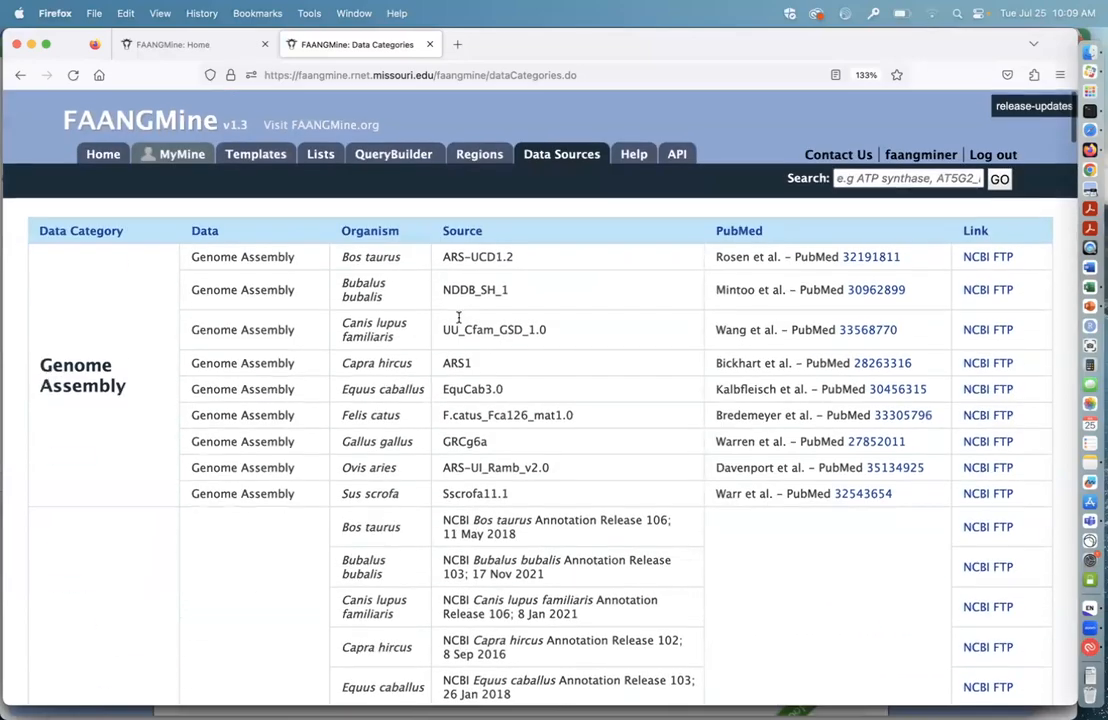
click(97, 153)
scroll(329, 440, down, 3)
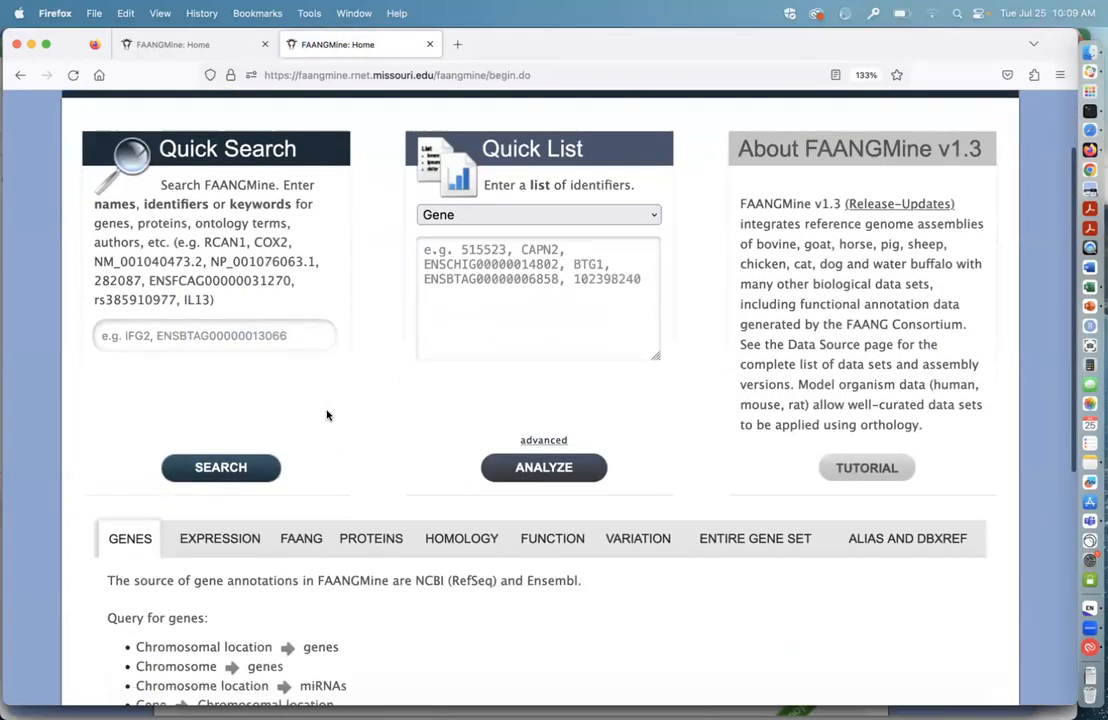
scroll(456, 586, down, 2)
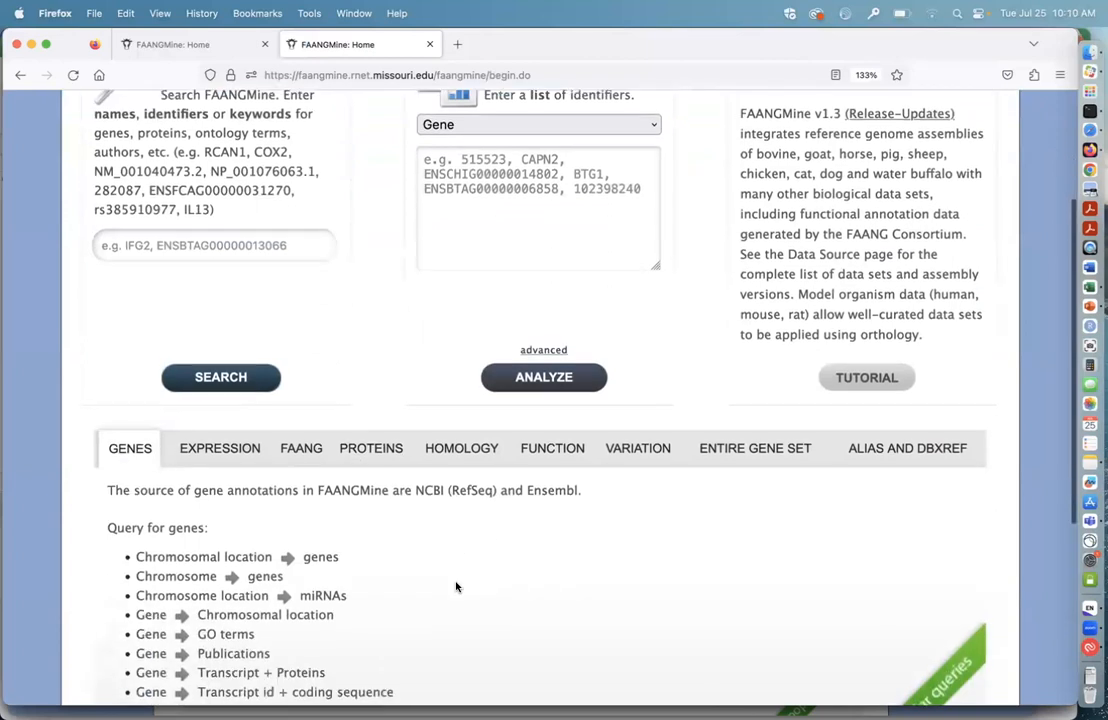
scroll(456, 586, down, 2)
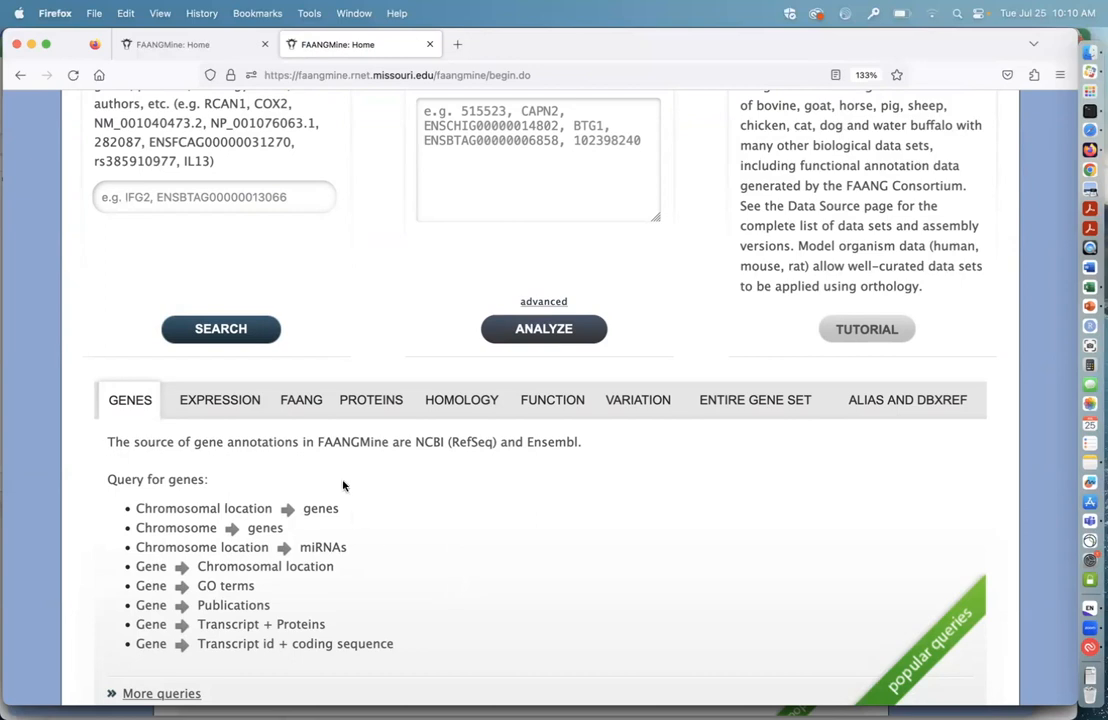
Step: Show the FAANG template category and read its description and popular queries
click(302, 402)
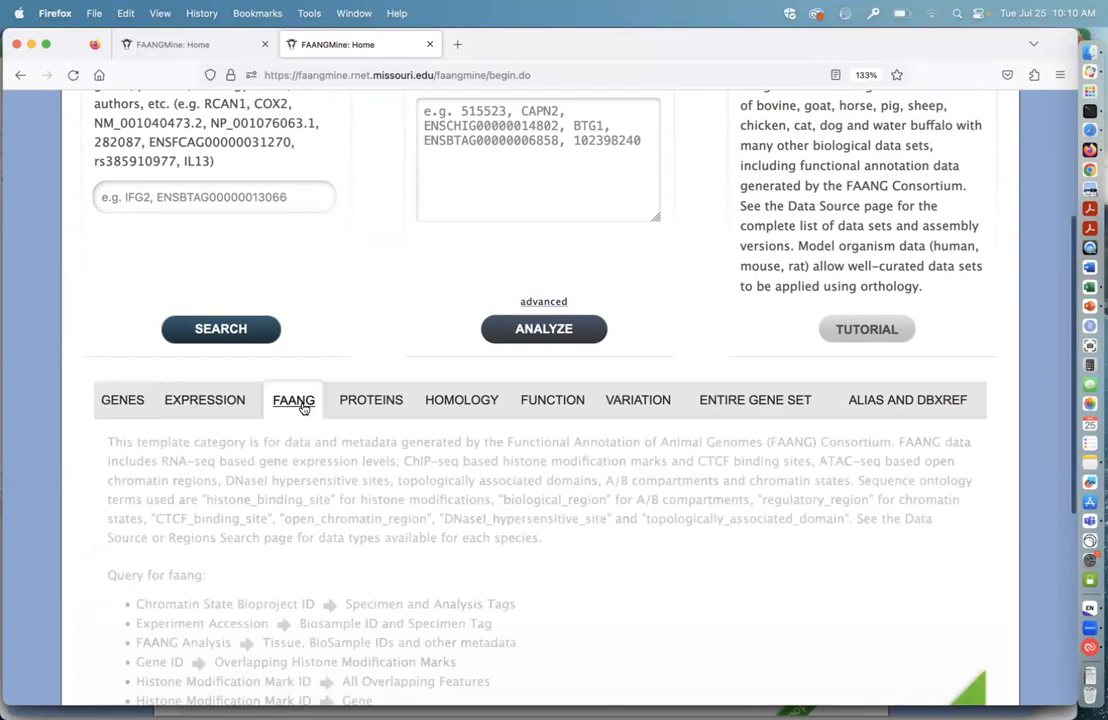
scroll(575, 578, down, 3)
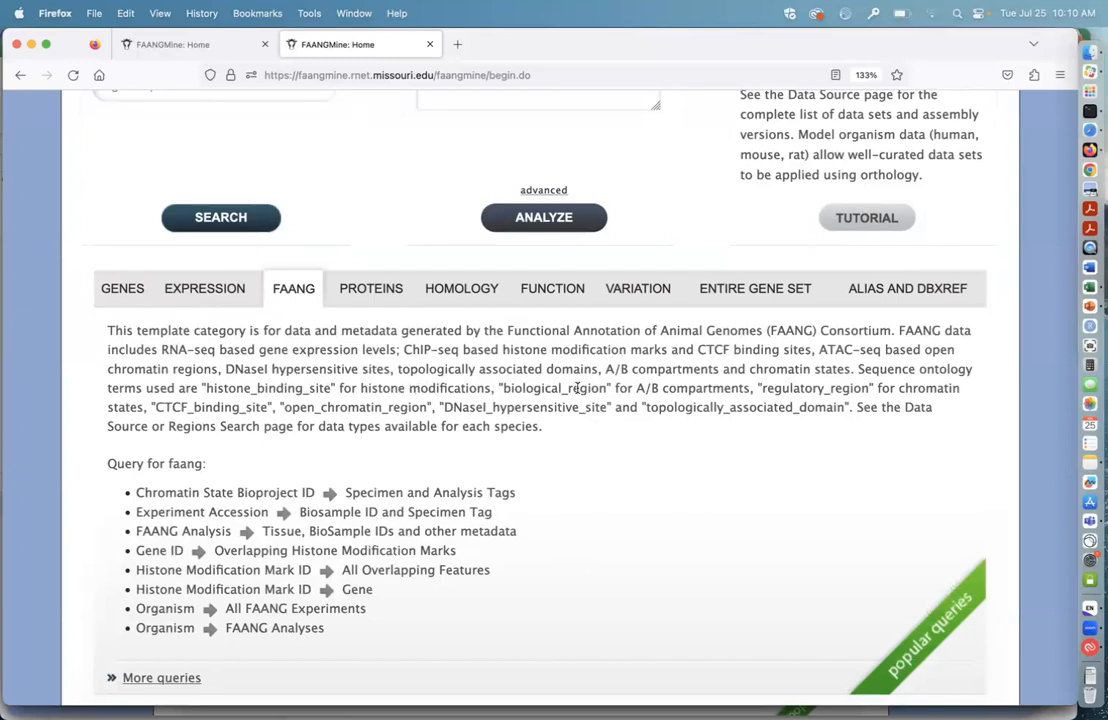
scroll(619, 458, down, 2)
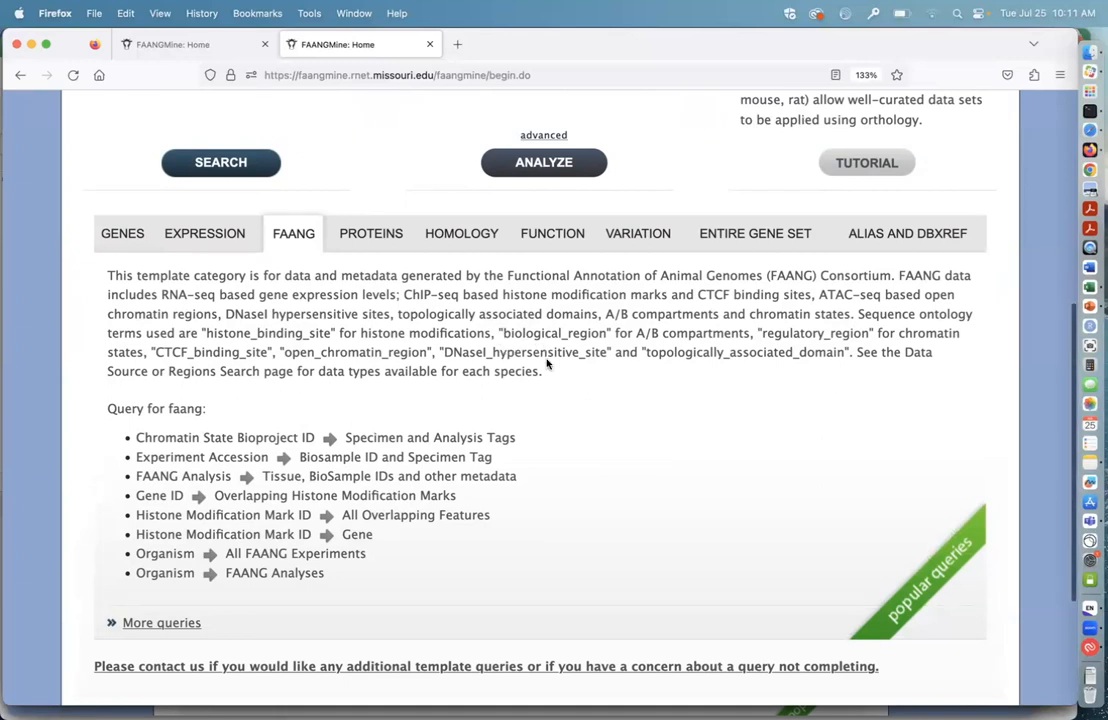
scroll(569, 408, down, 2)
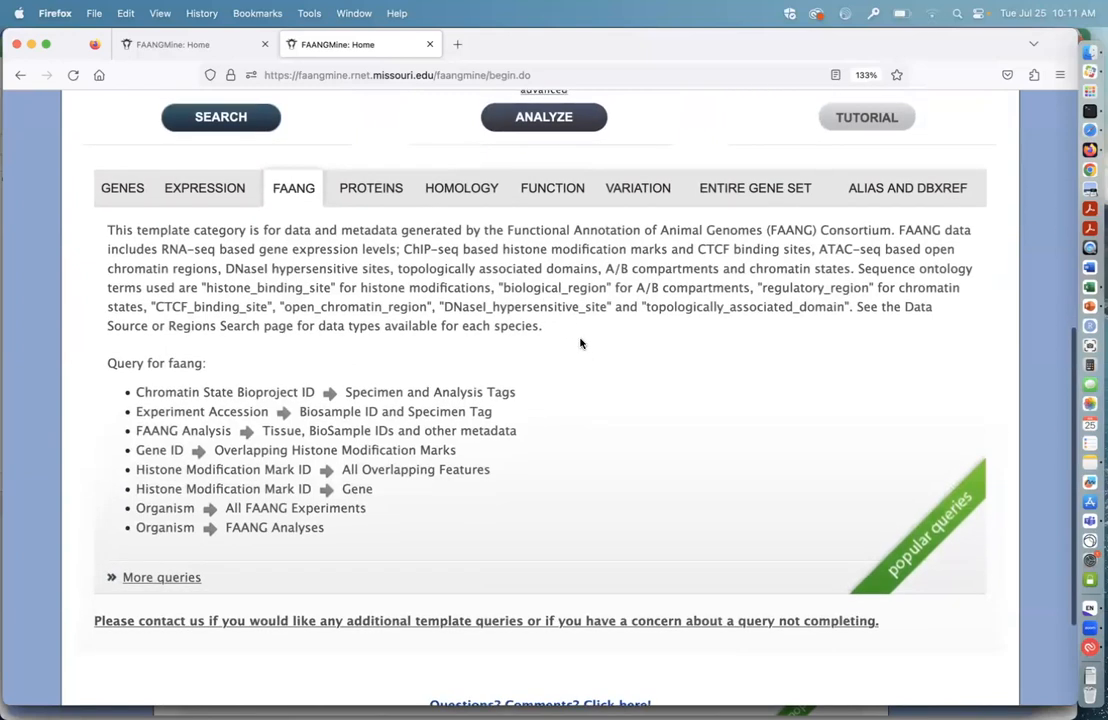
scroll(587, 356, down, 1)
scroll(587, 357, down, 1)
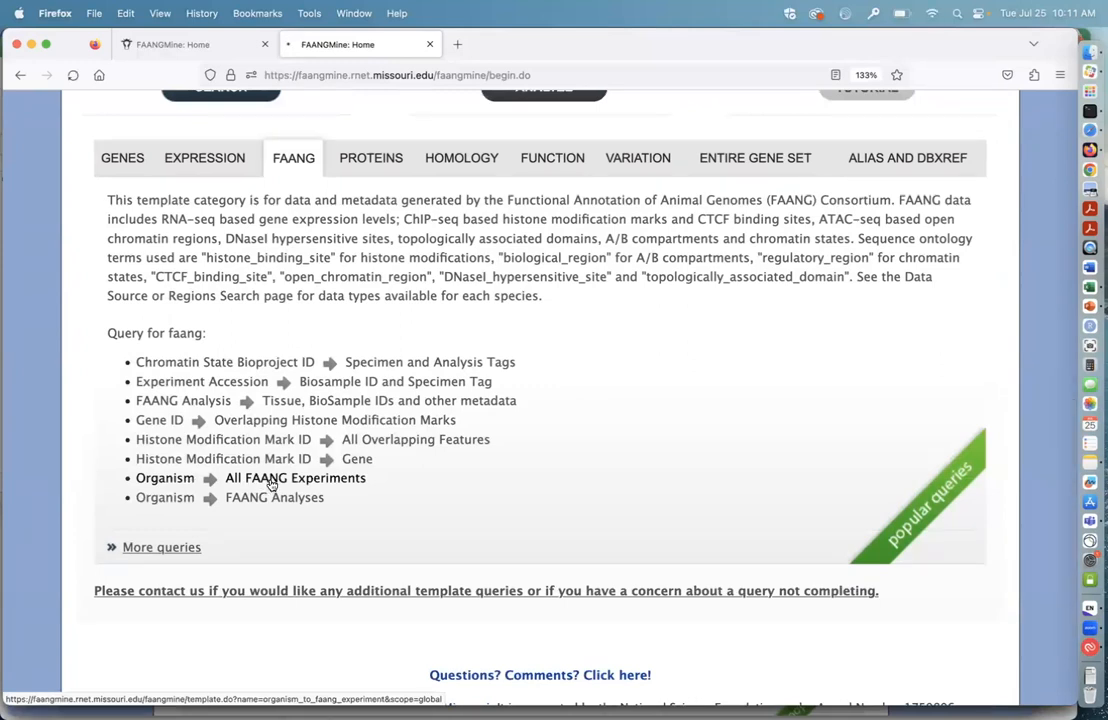
Step: Open the Organism to All FAANG Experiments template, keeping FAANG as the BioSample project and Sus scrofa as the organism
click(271, 481)
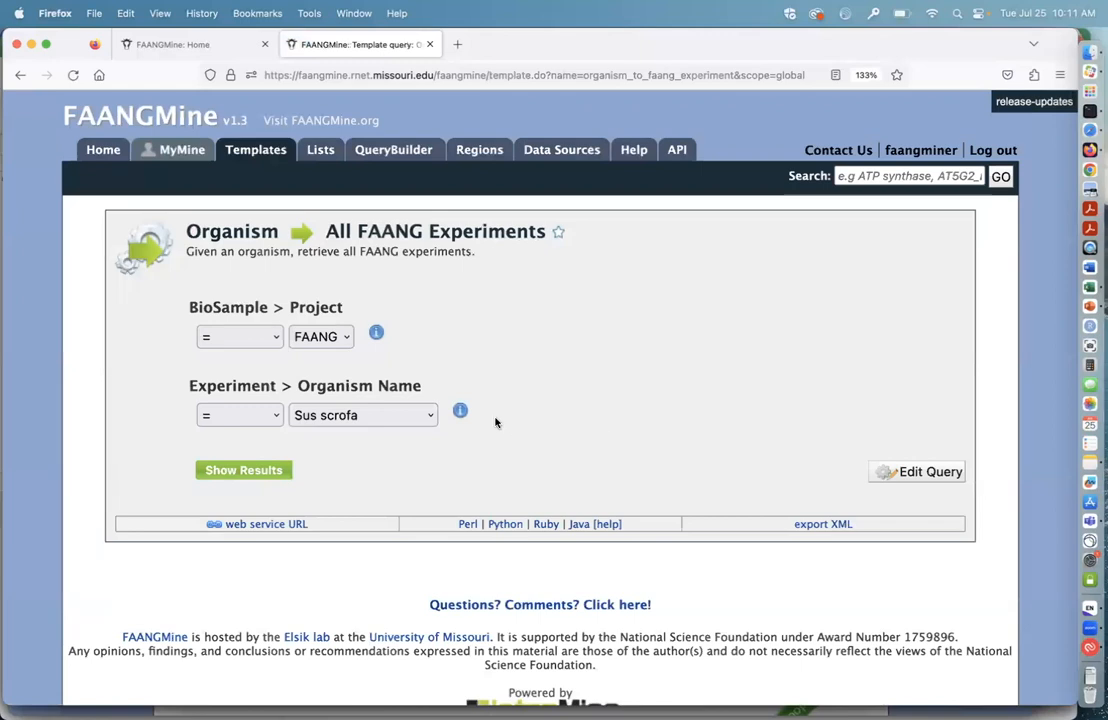
click(432, 420)
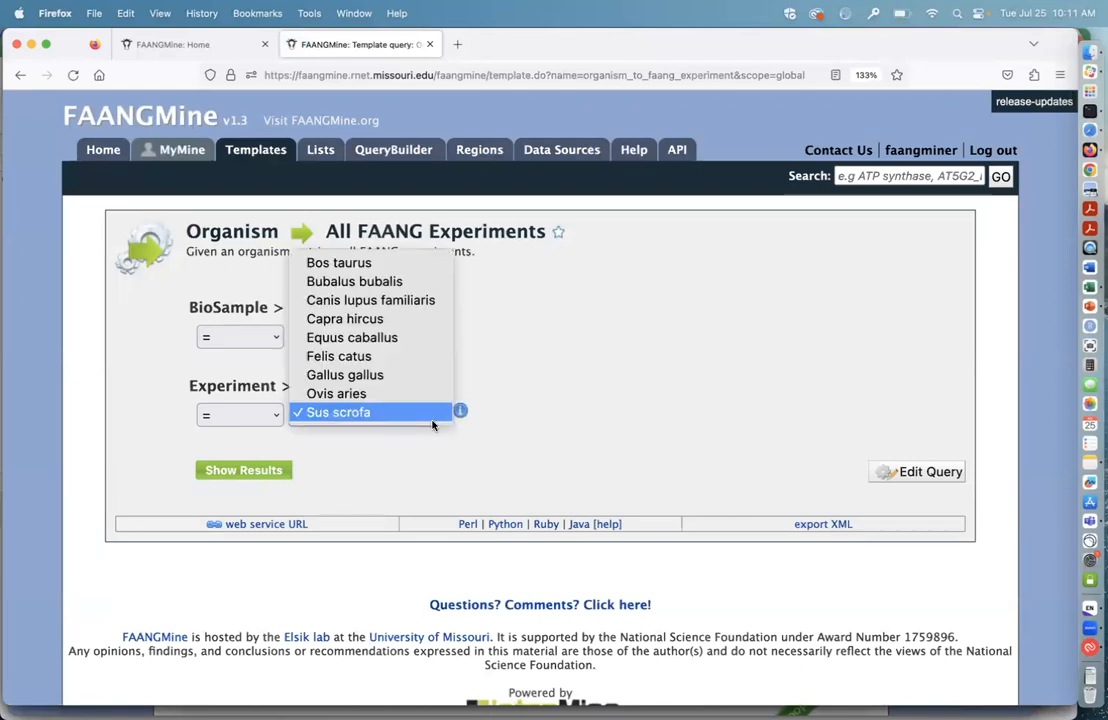
click(432, 418)
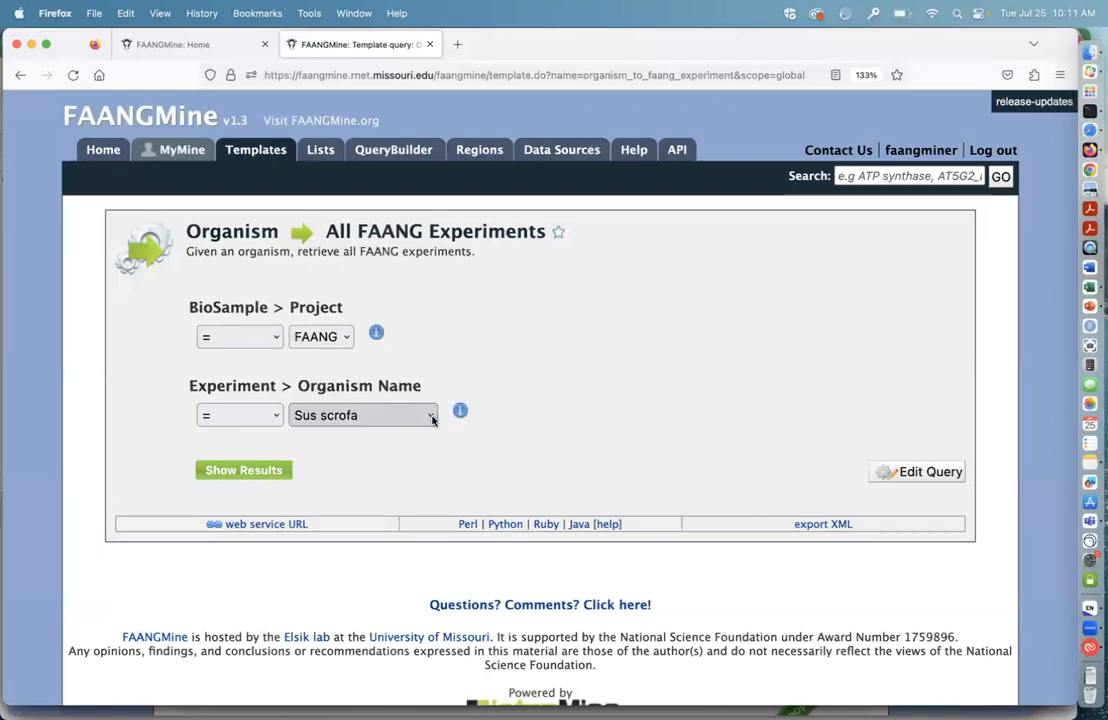
click(345, 341)
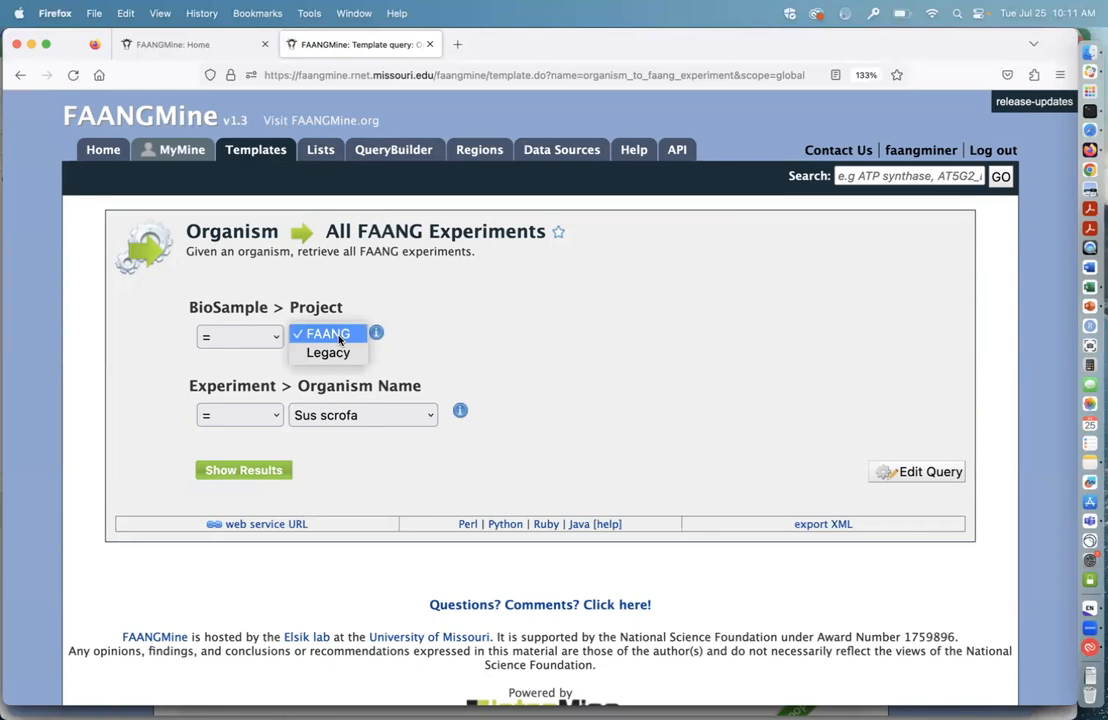
click(339, 336)
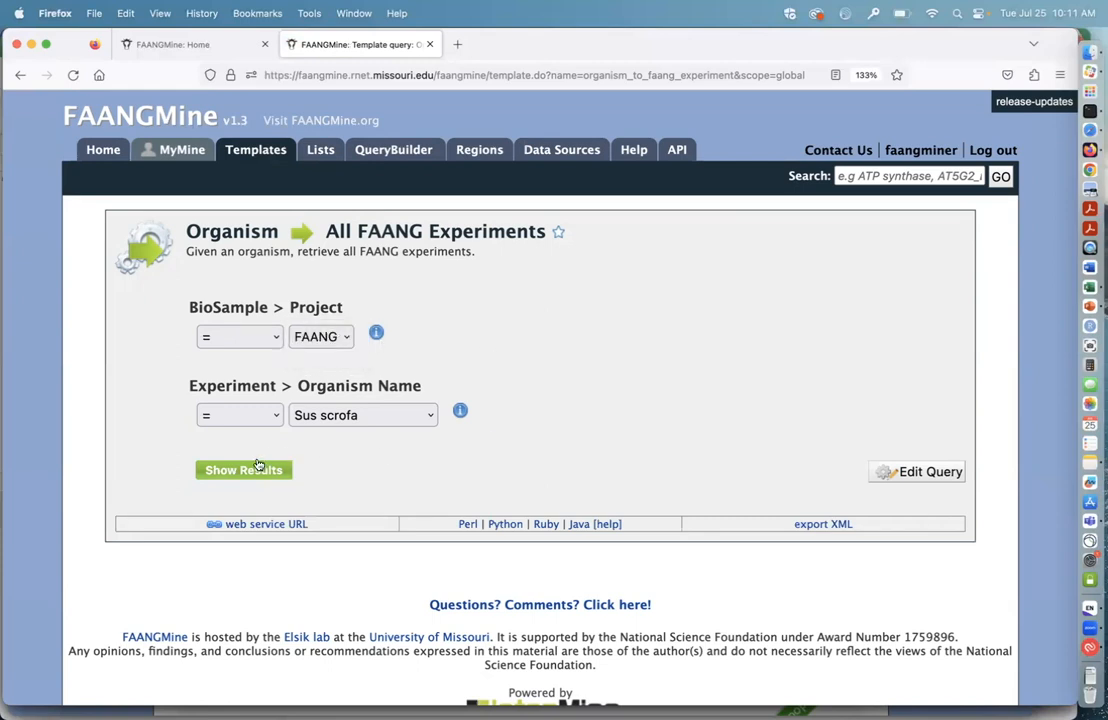
Step: Open the template query for editing in the query builder and review the Experiment fields and the query overview
click(918, 474)
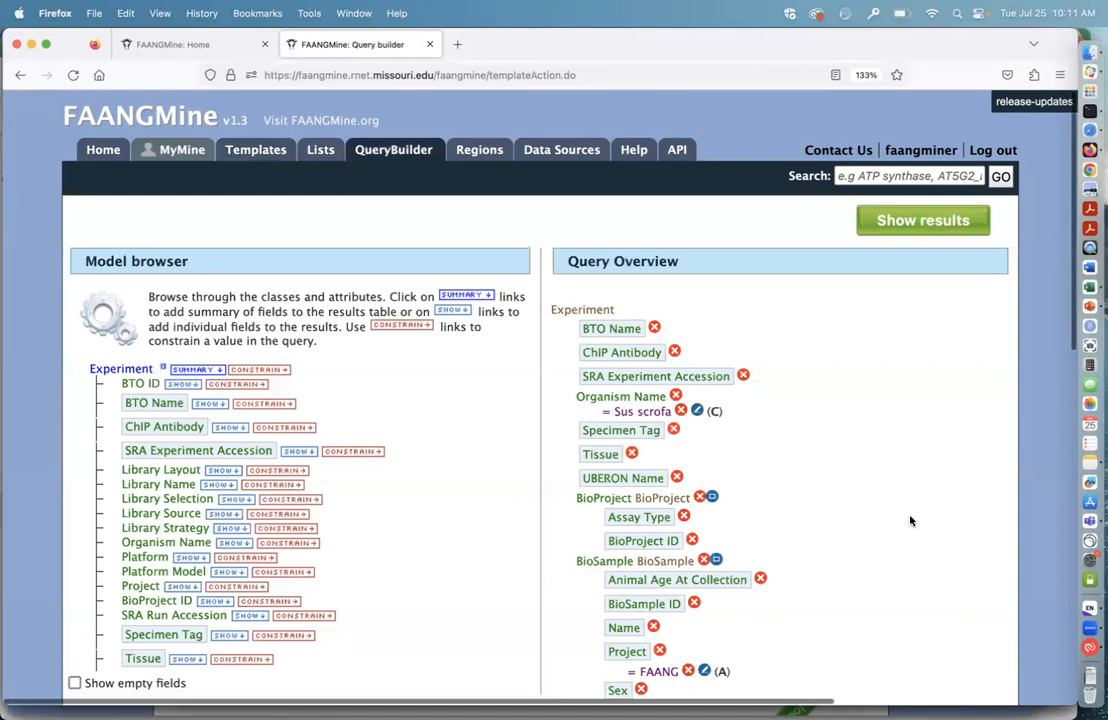
scroll(908, 506, down, 1)
scroll(910, 520, down, 1)
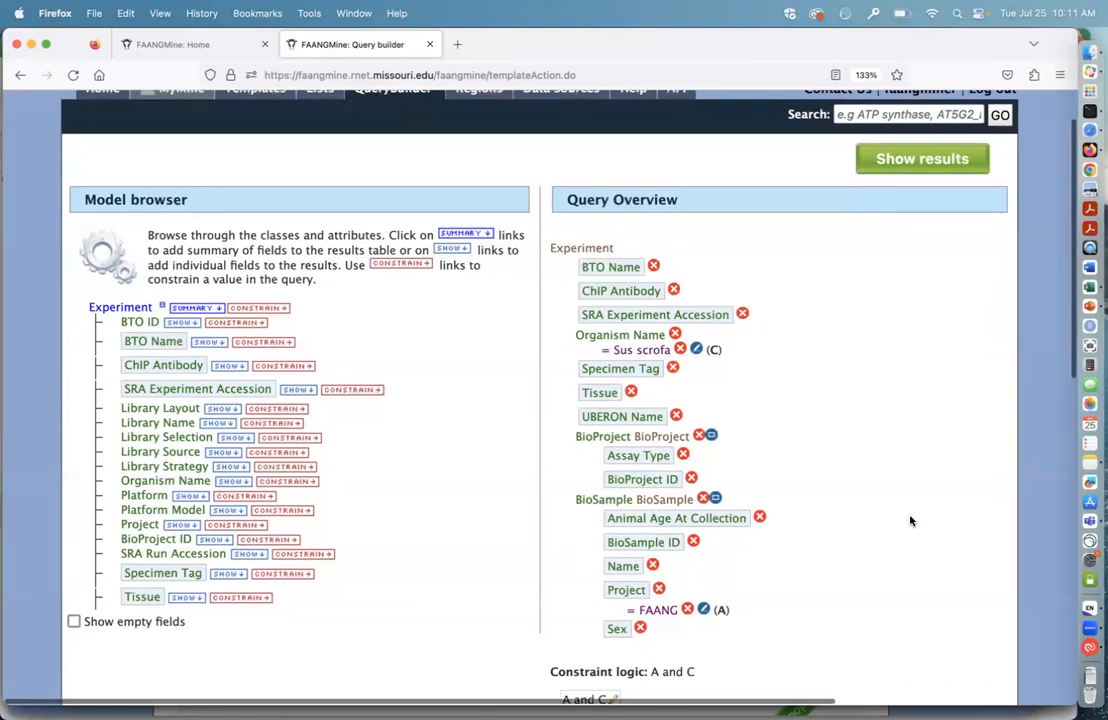
scroll(910, 520, down, 1)
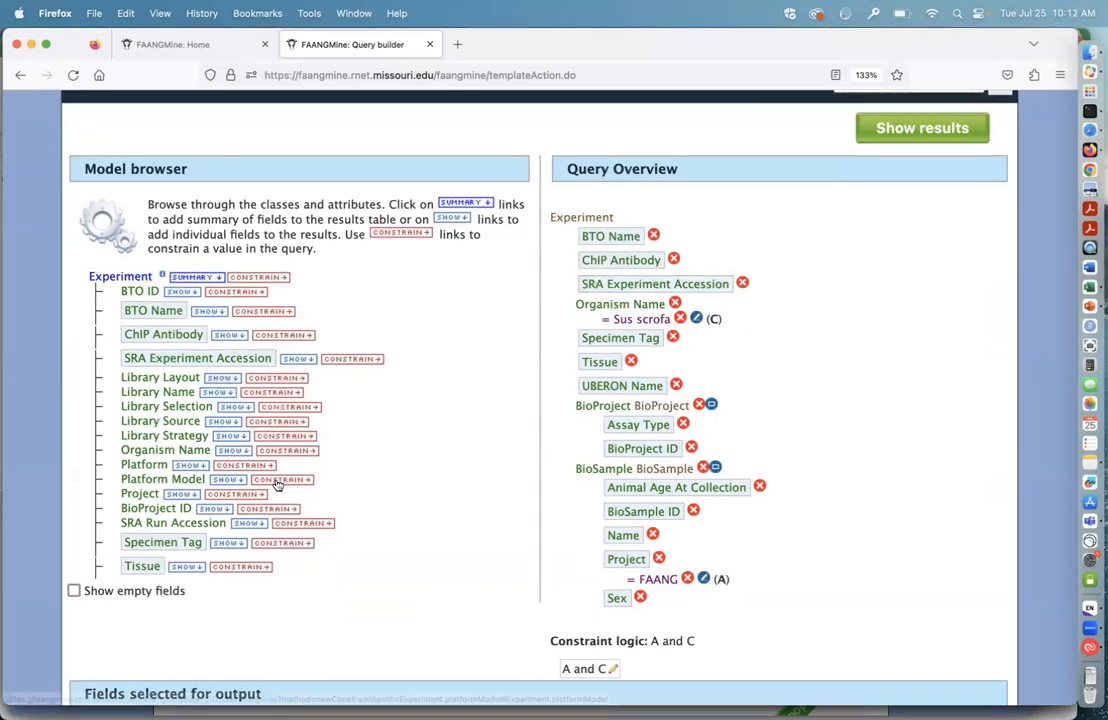
scroll(384, 458, down, 1)
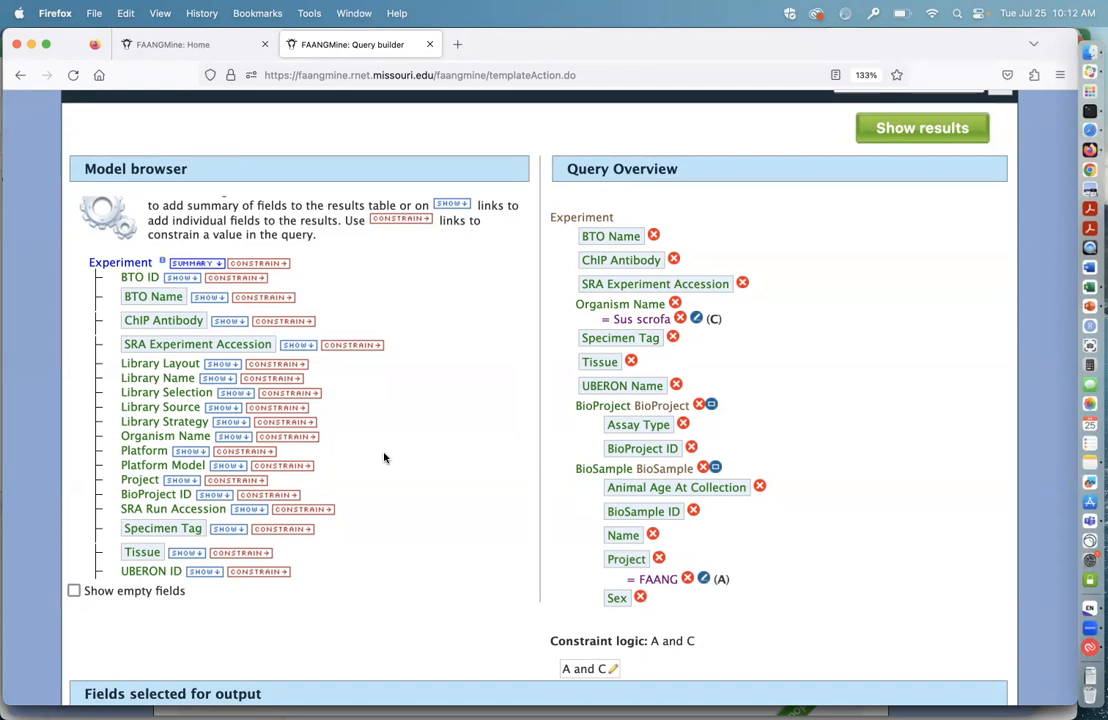
scroll(343, 469, down, 2)
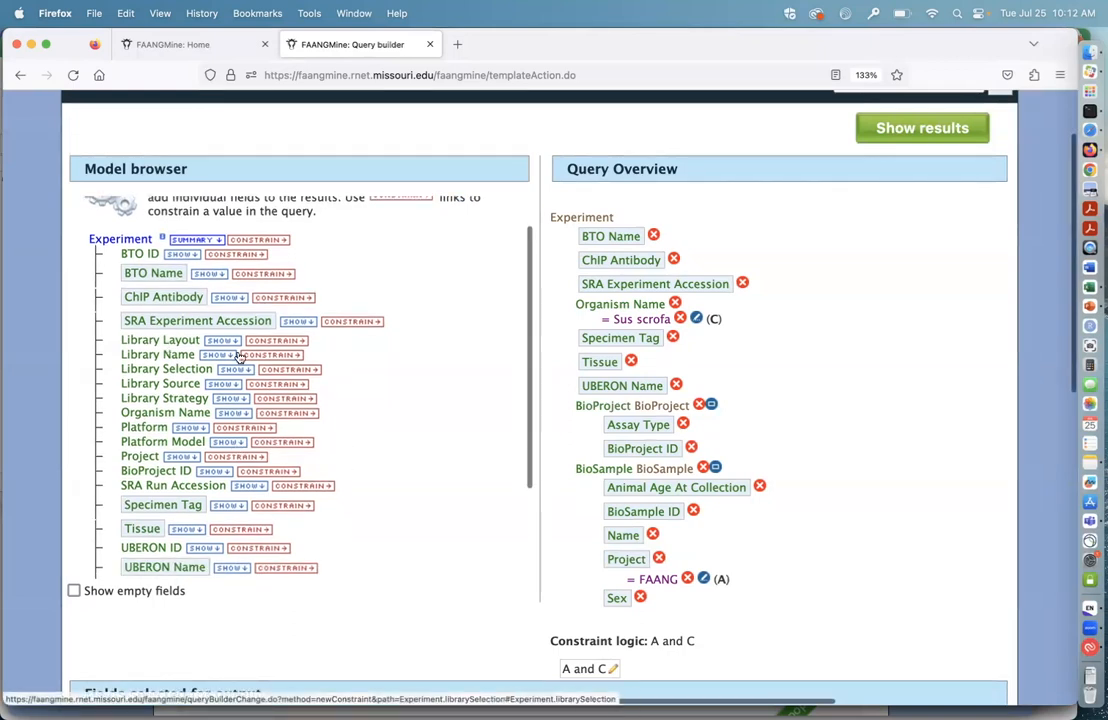
scroll(345, 435, down, 2)
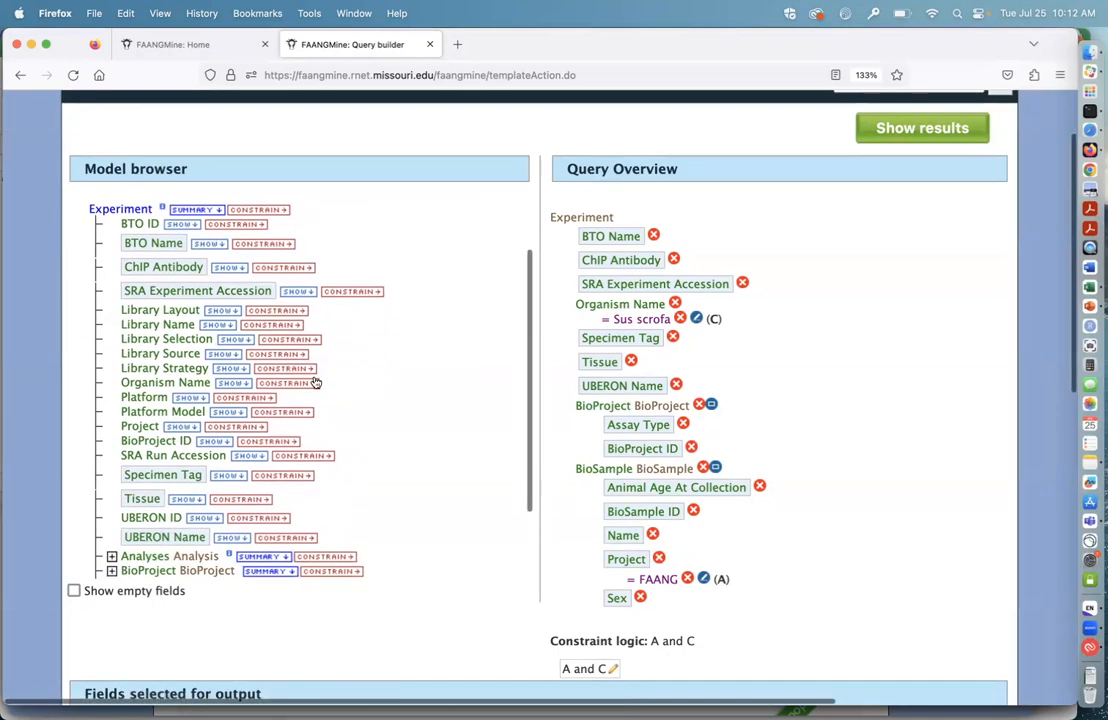
scroll(365, 438, down, 2)
scroll(365, 438, down, 5)
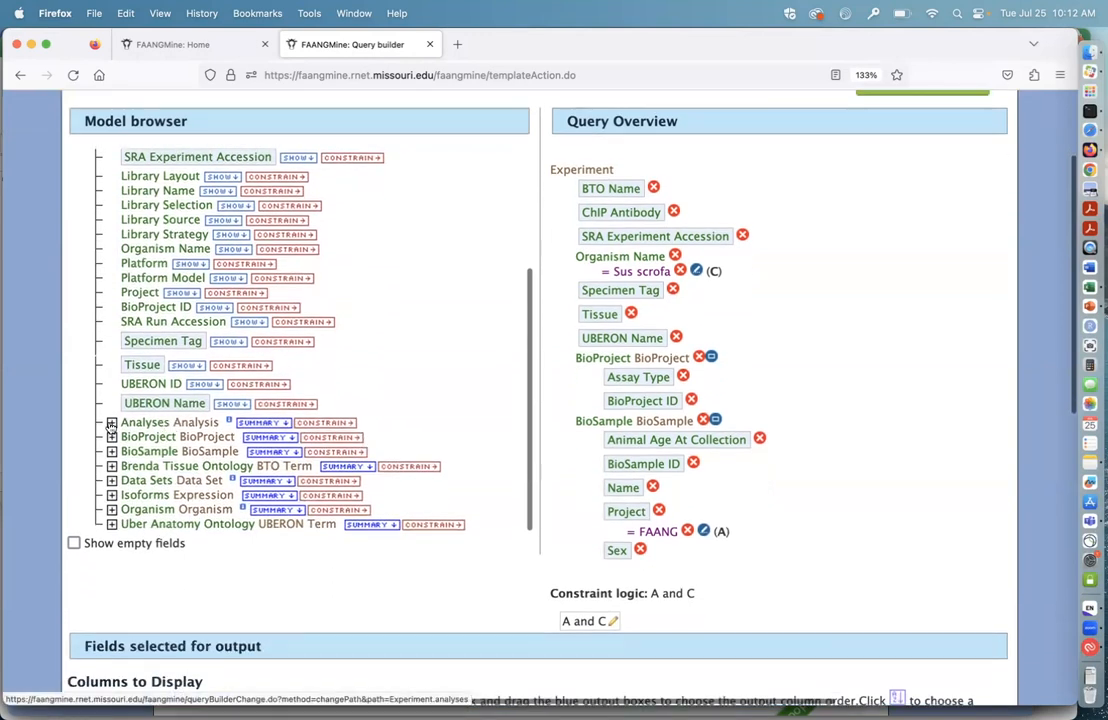
Step: Expand the Analyses class under Experiment in the model browser and look over its attributes and subclasses
click(112, 422)
scroll(415, 433, down, 3)
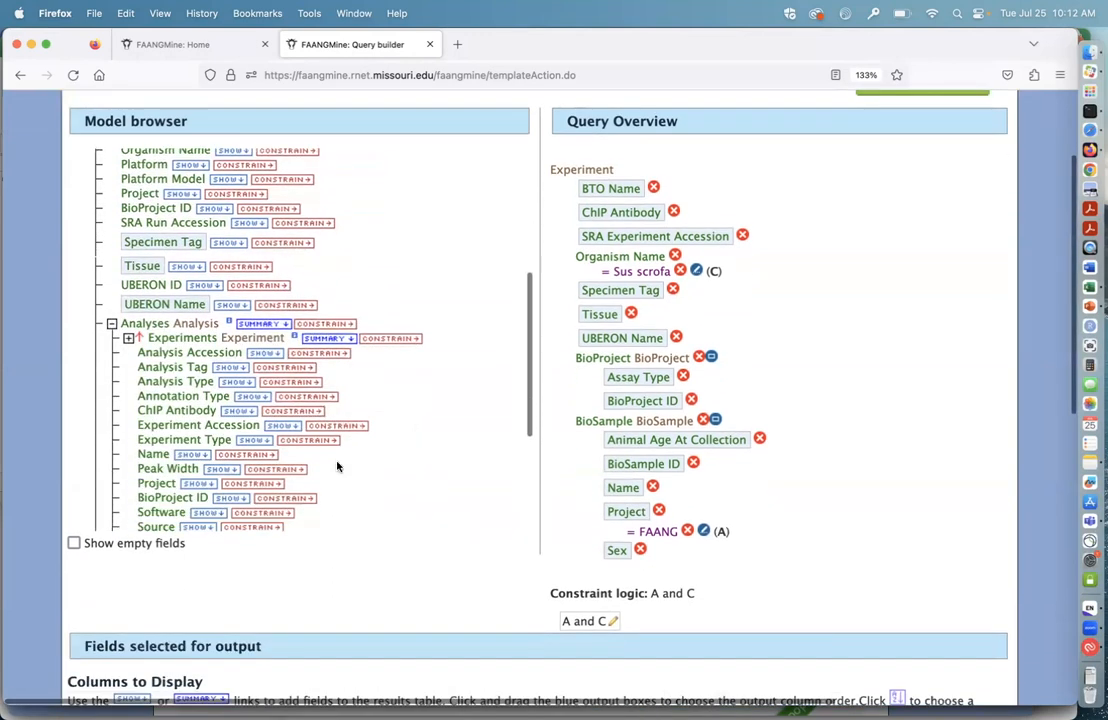
scroll(345, 455, down, 2)
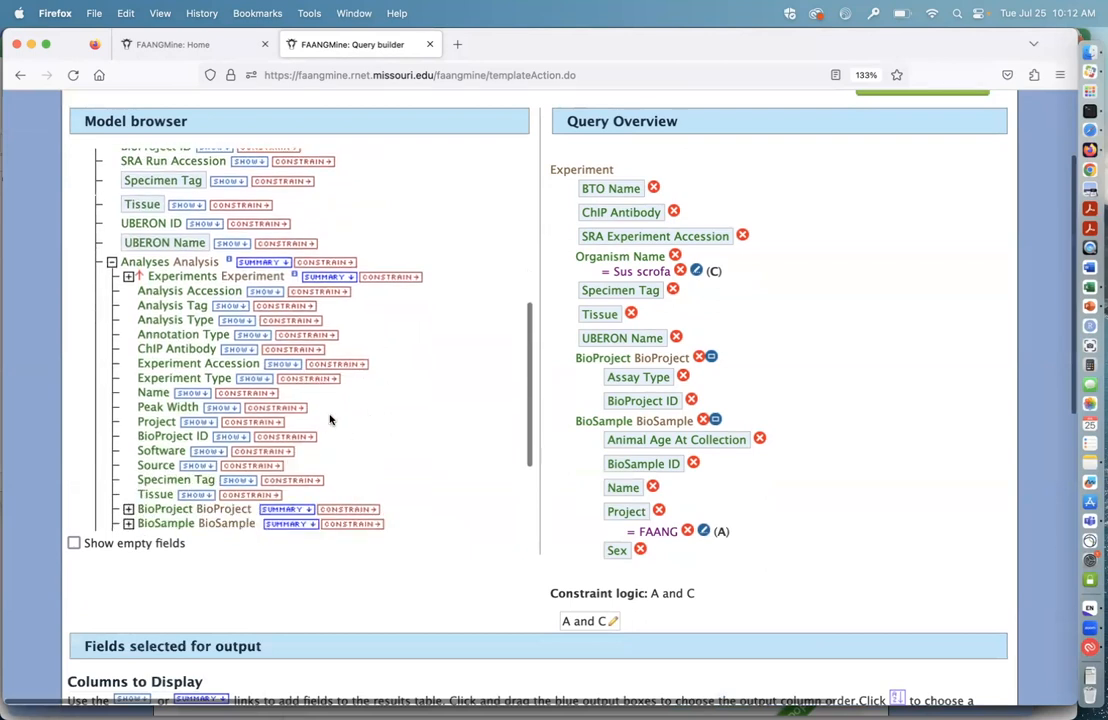
scroll(339, 412, down, 3)
scroll(419, 409, down, 3)
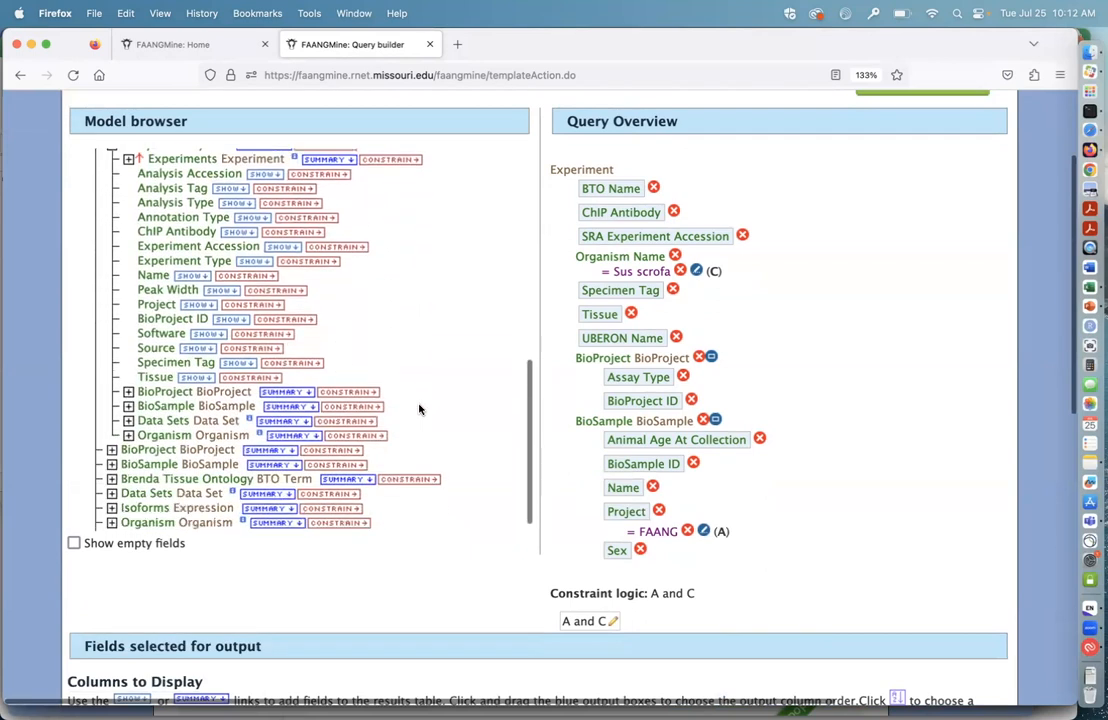
scroll(98, 443, down, 1)
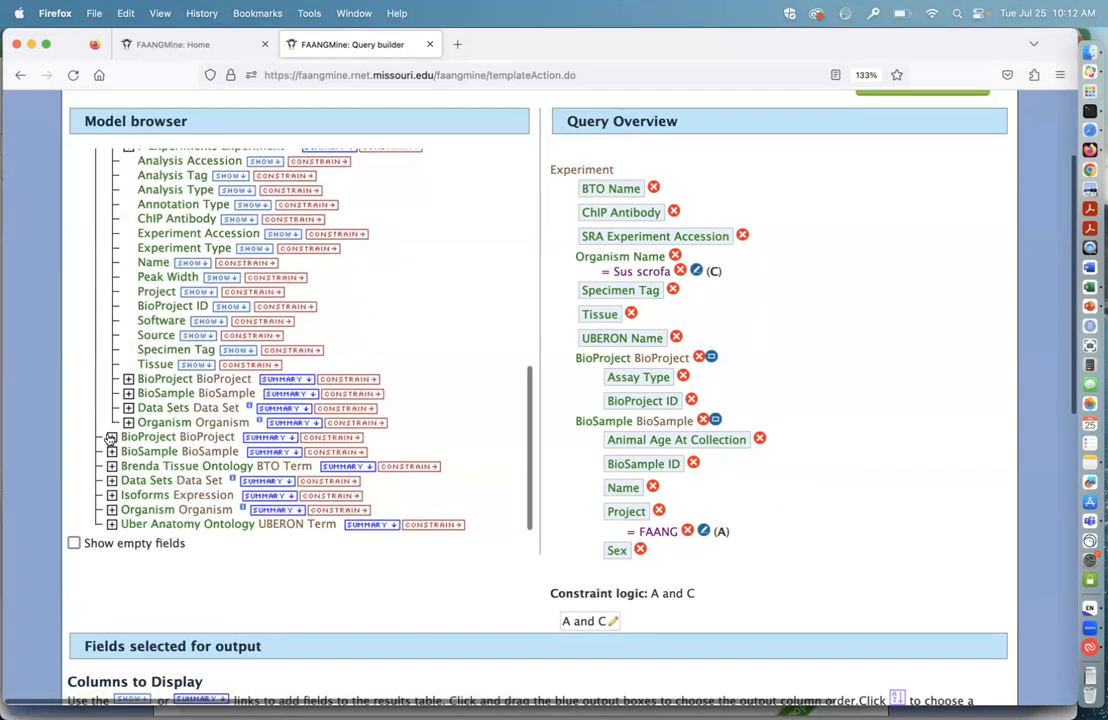
Step: Expand the BioProject class under Experiment and look over its attributes and related classes
click(111, 437)
scroll(368, 475, down, 3)
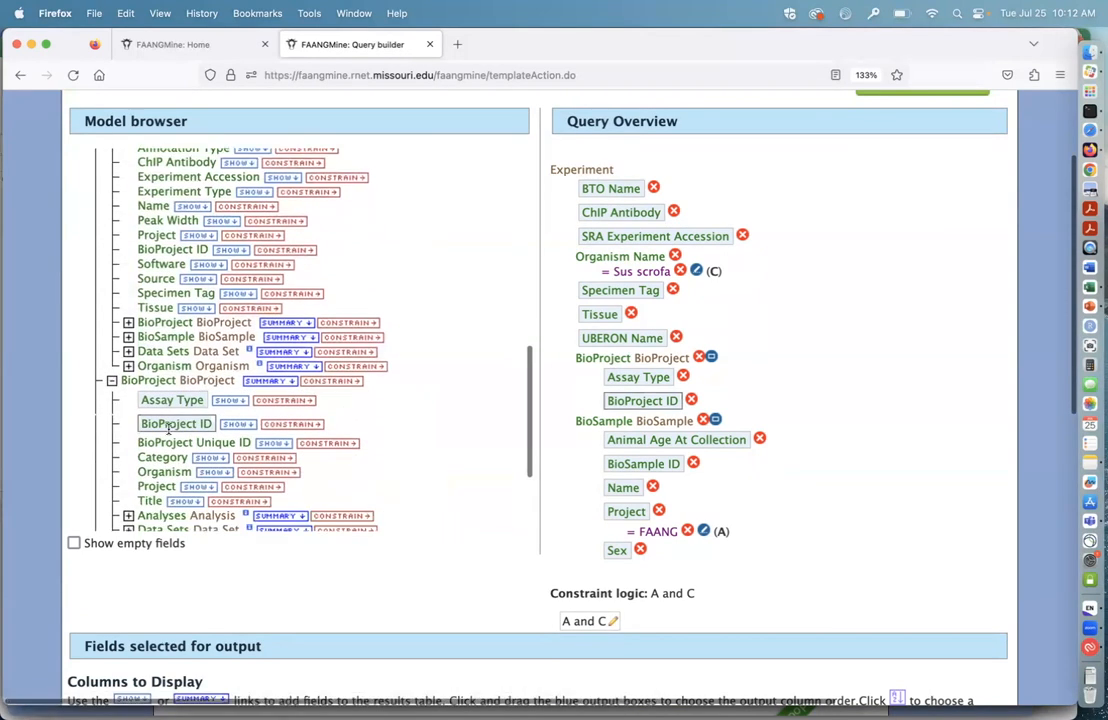
scroll(297, 460, down, 2)
scroll(298, 462, down, 4)
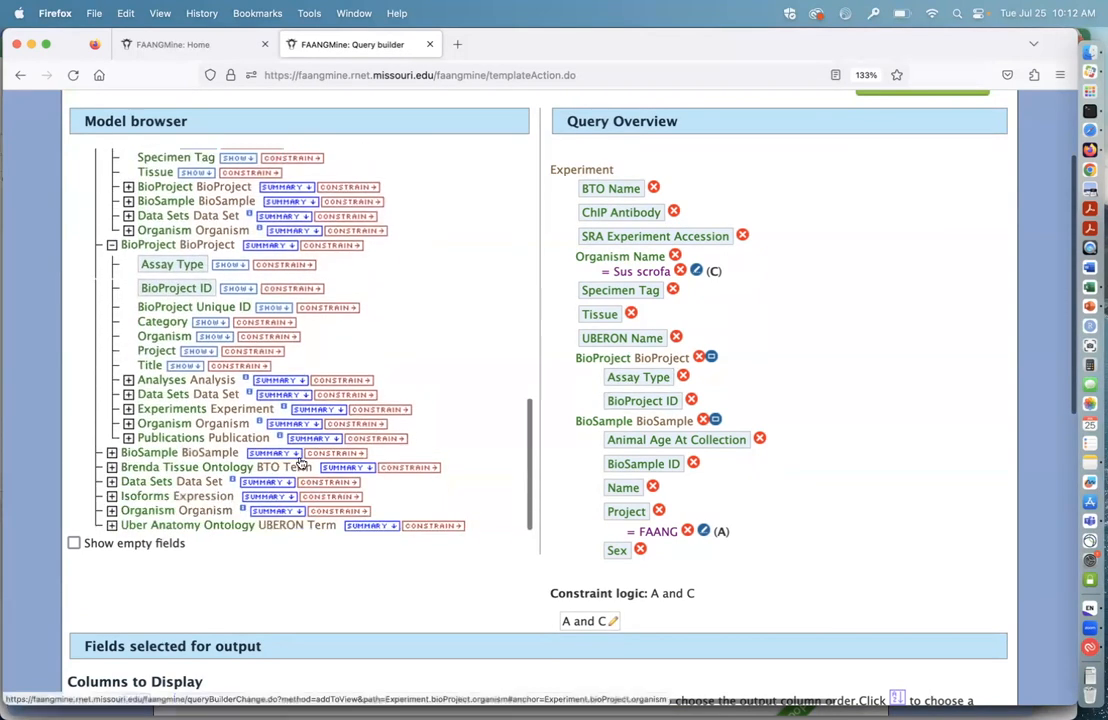
Step: Expand the BioSample class under Experiment and examine its metadata attributes, from animal age and breed to submission details
click(111, 436)
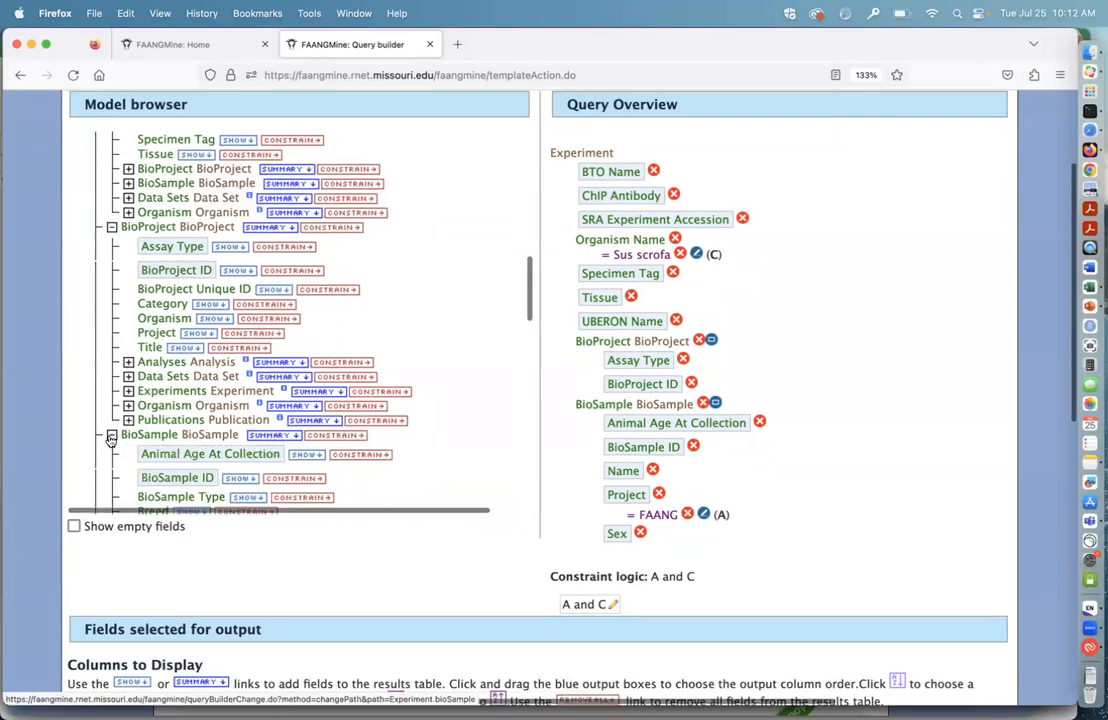
scroll(384, 459, down, 6)
scroll(391, 332, down, 1)
scroll(391, 332, up, 1)
scroll(391, 332, down, 1)
scroll(393, 333, down, 1)
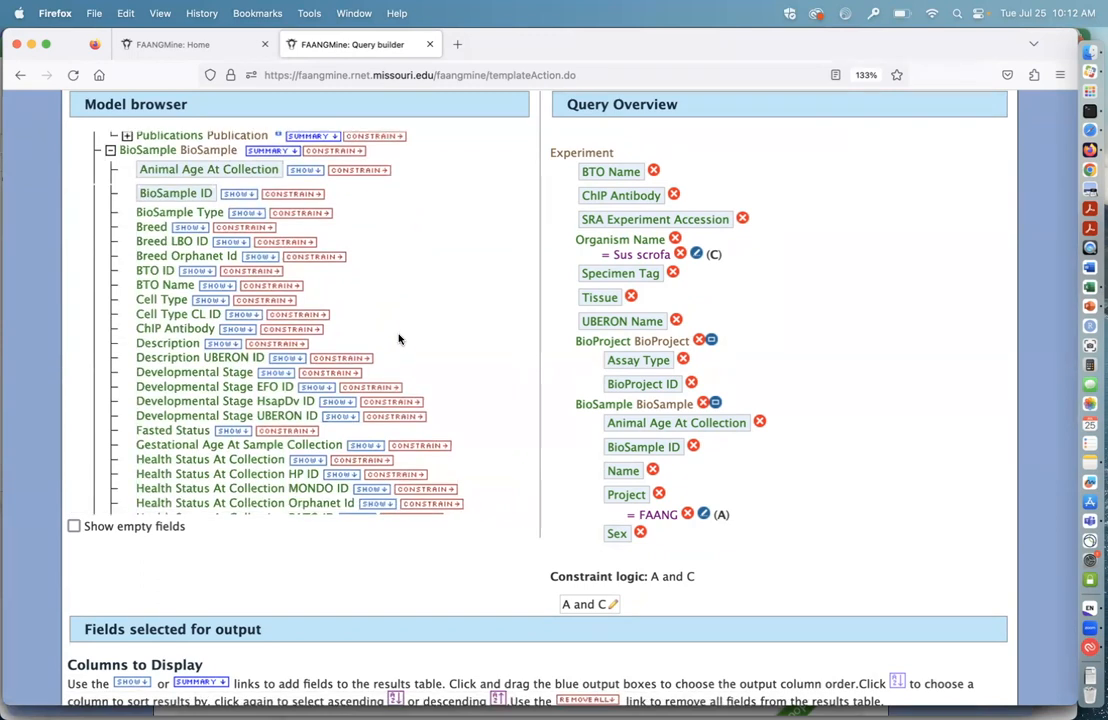
scroll(398, 340, down, 2)
scroll(428, 337, down, 3)
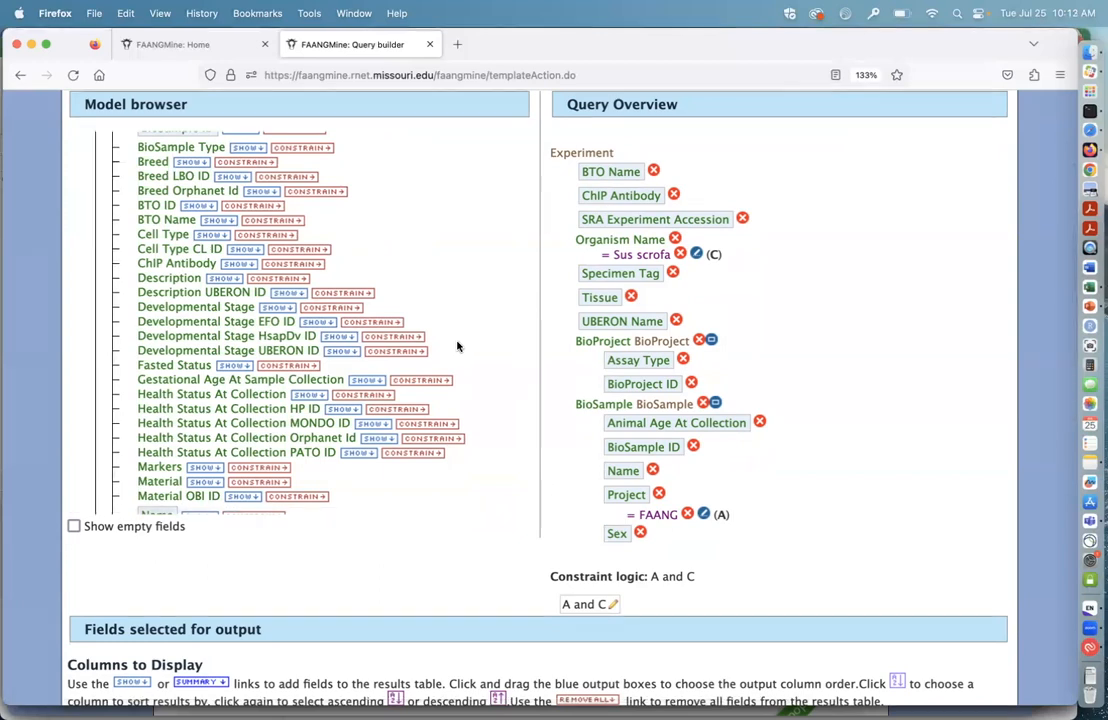
scroll(457, 346, down, 1)
scroll(455, 335, down, 2)
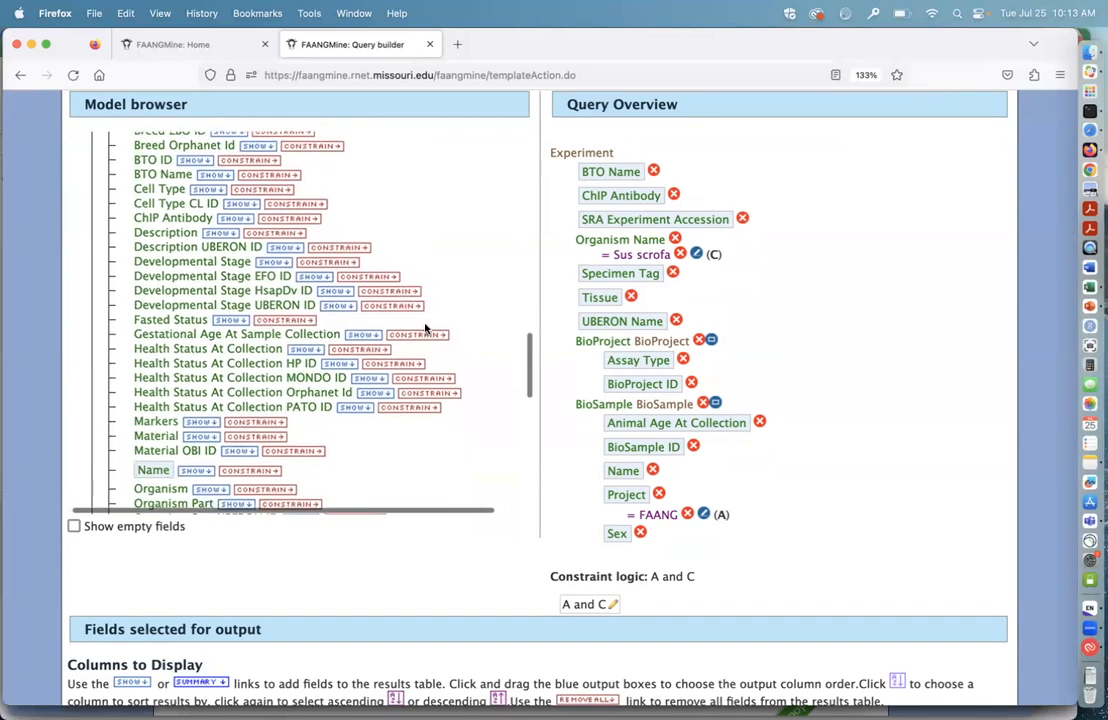
scroll(361, 376, down, 4)
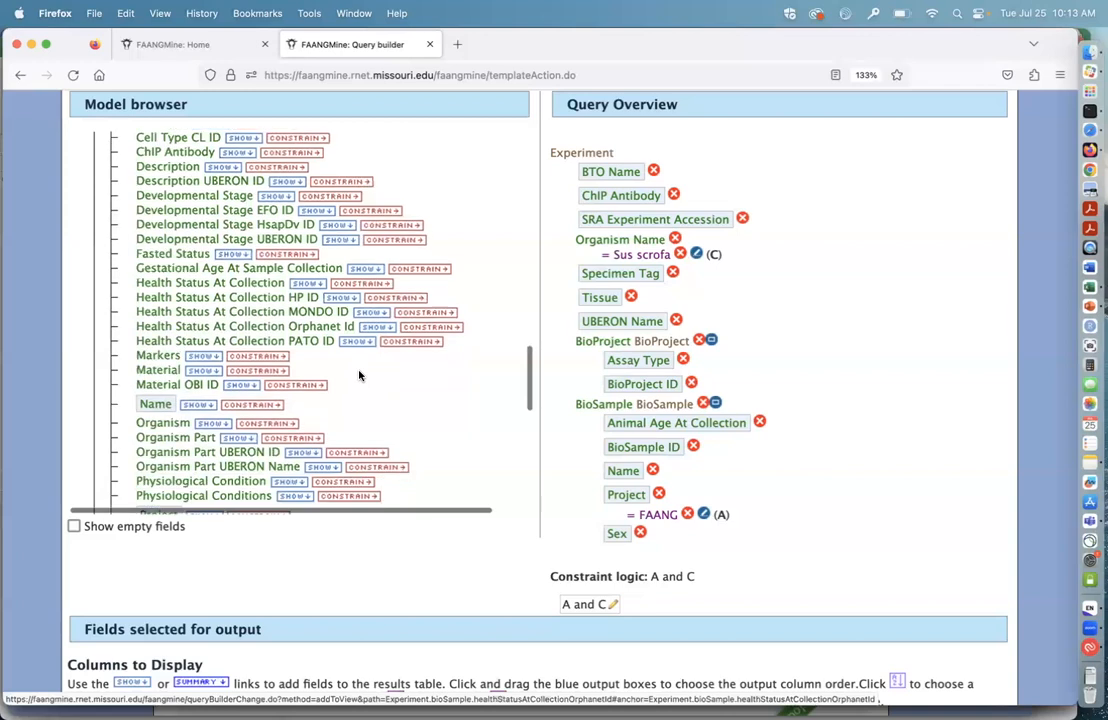
scroll(361, 376, down, 12)
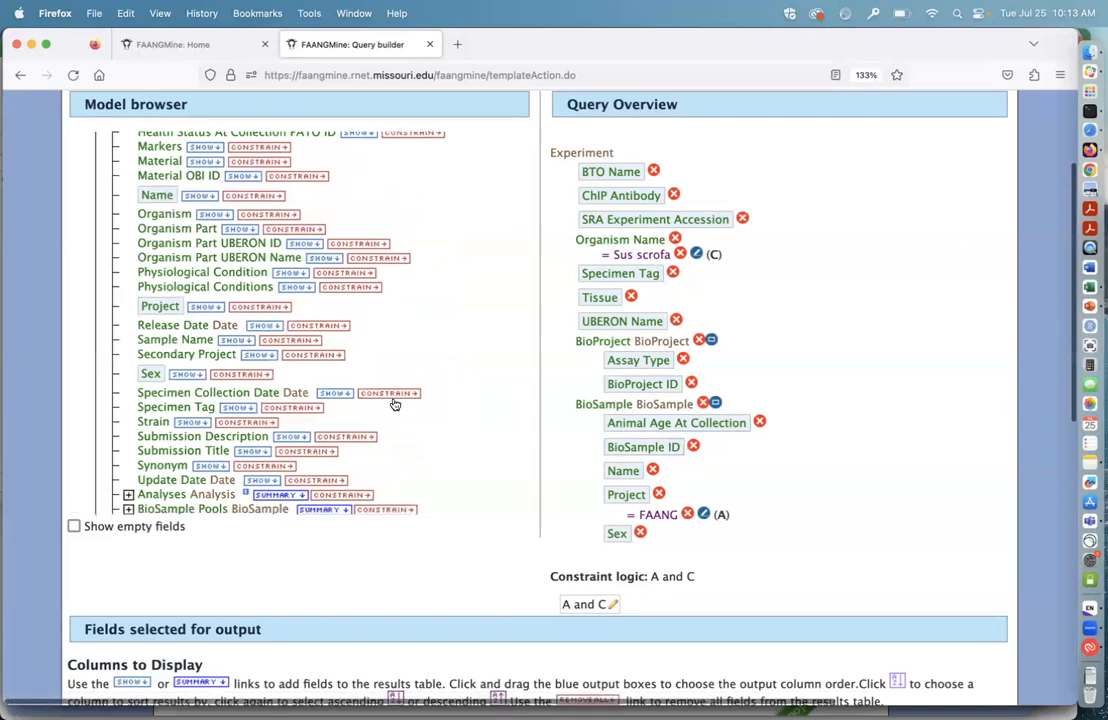
scroll(391, 404, down, 3)
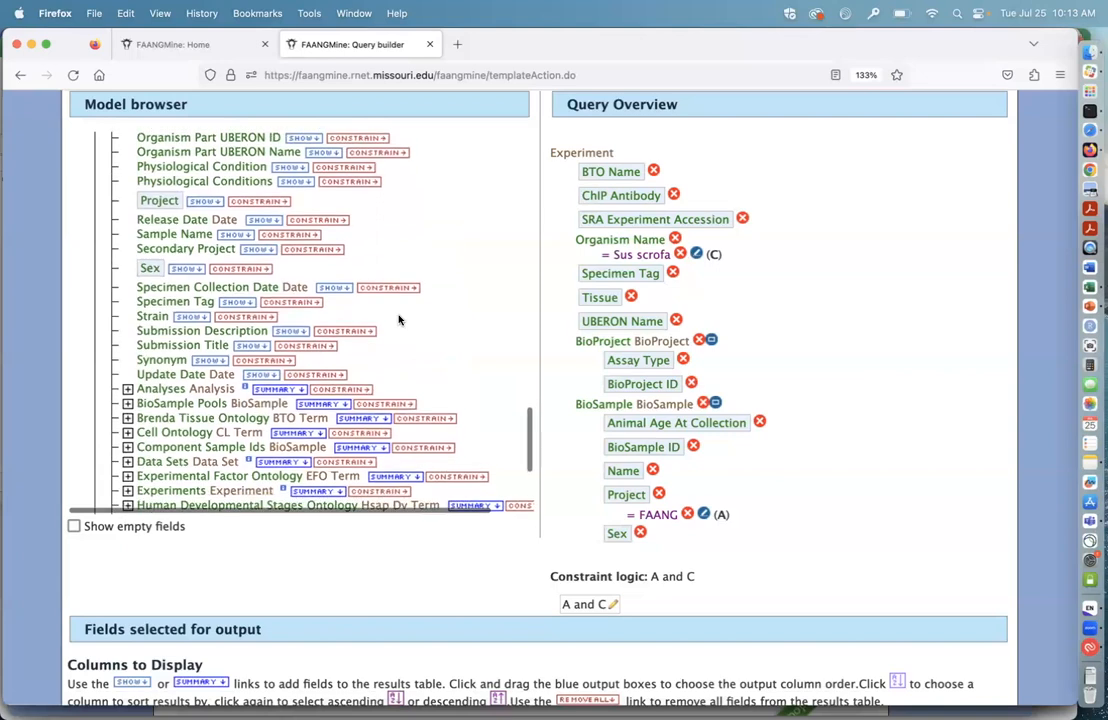
scroll(398, 316, up, 5)
scroll(450, 318, down, 2)
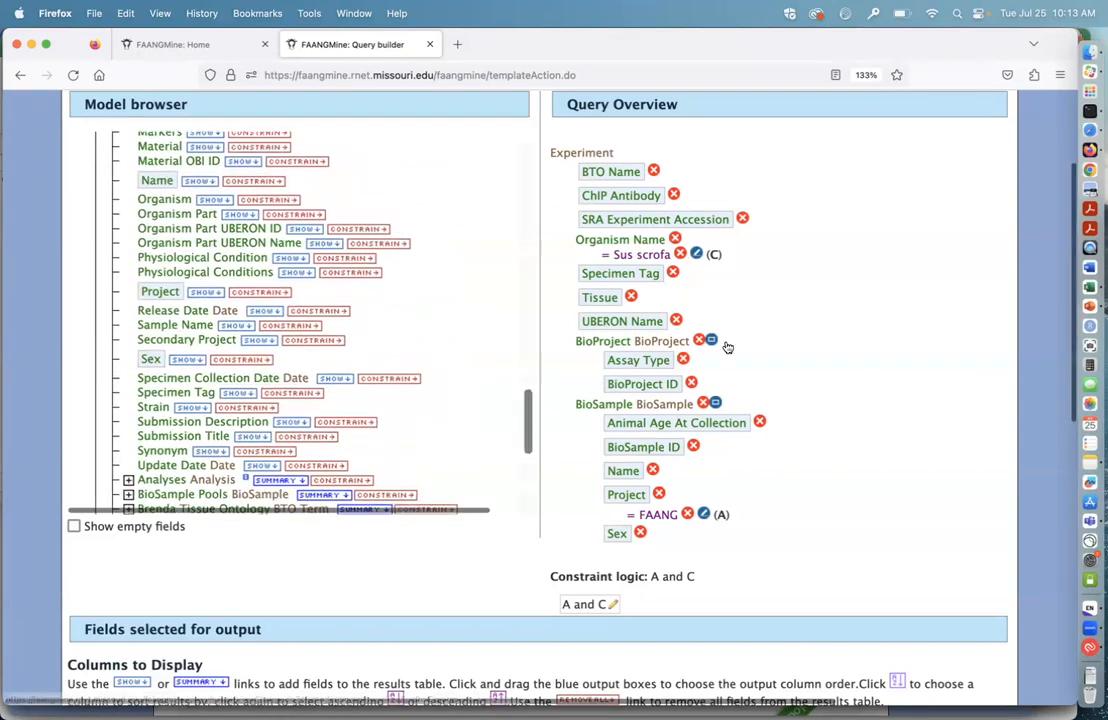
Step: Add the BioSample Submission Title field to the query output
scroll(422, 403, down, 2)
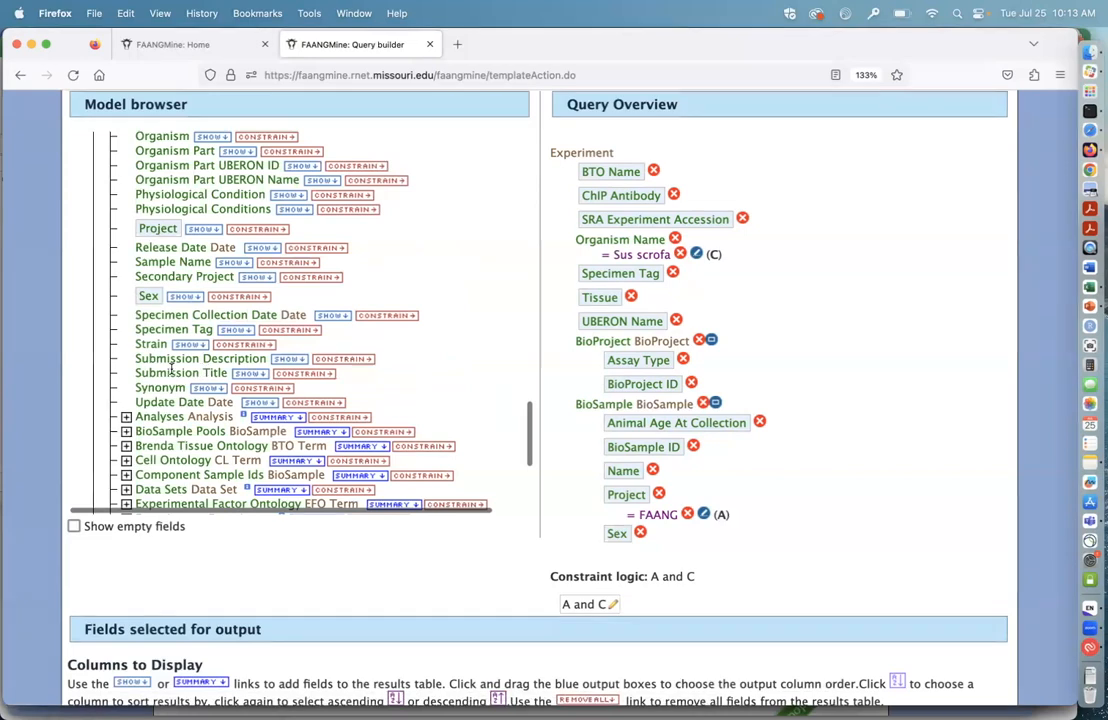
click(250, 375)
scroll(650, 480, down, 3)
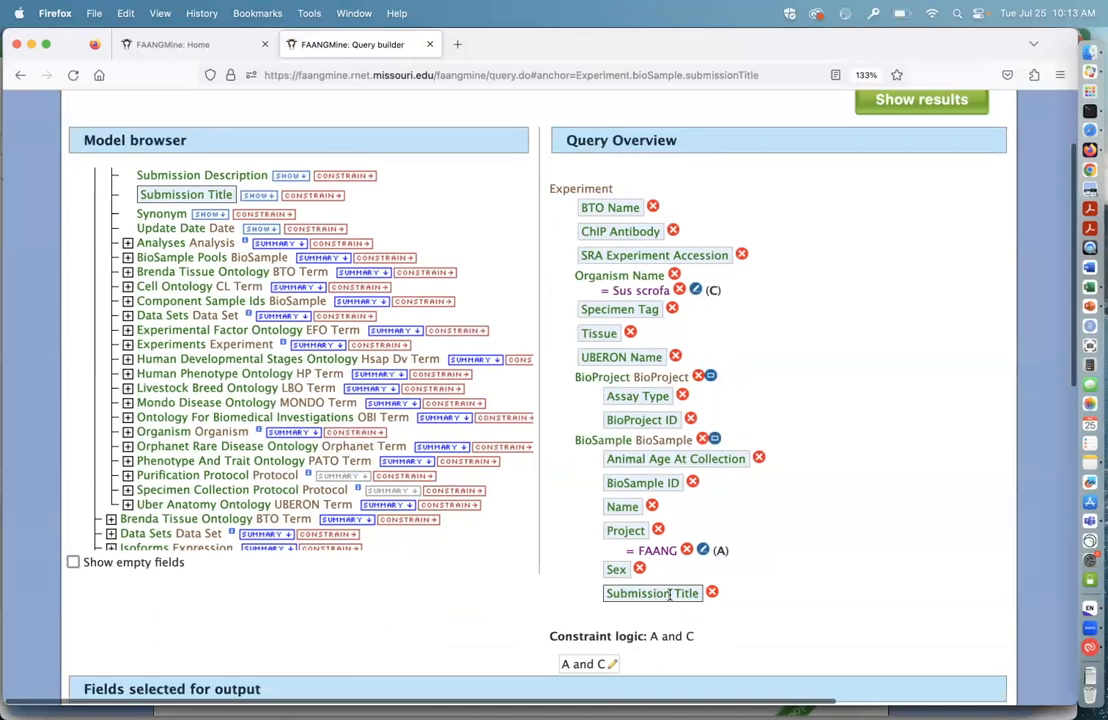
Step: Move the BioSample Submission Title output column between BioProject ID and ChIP Antibody
scroll(770, 573, down, 5)
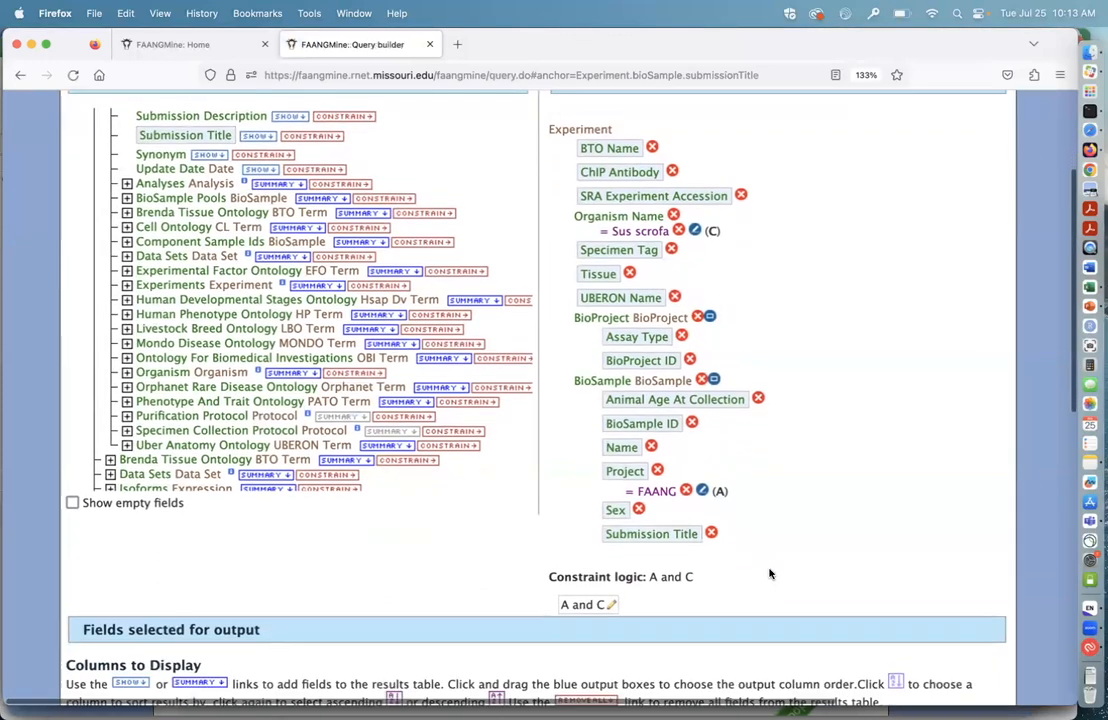
scroll(770, 573, down, 6)
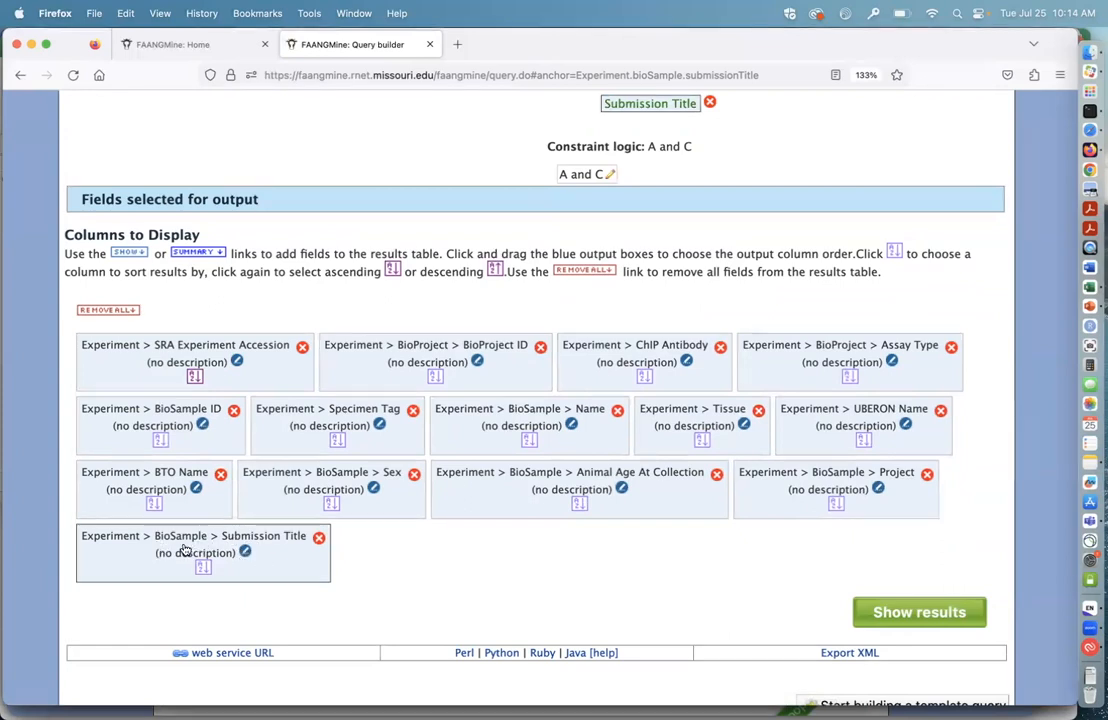
drag(182, 548, 565, 350)
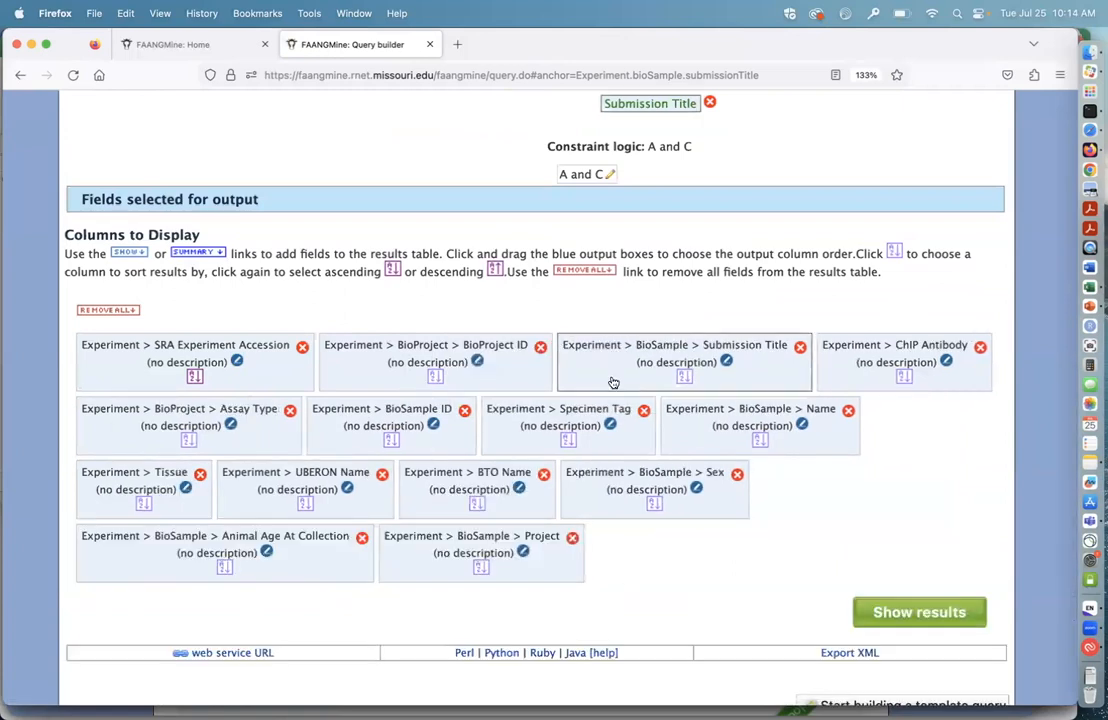
Step: Run the edited query and look across the columns of the results table
scroll(665, 596, down, 2)
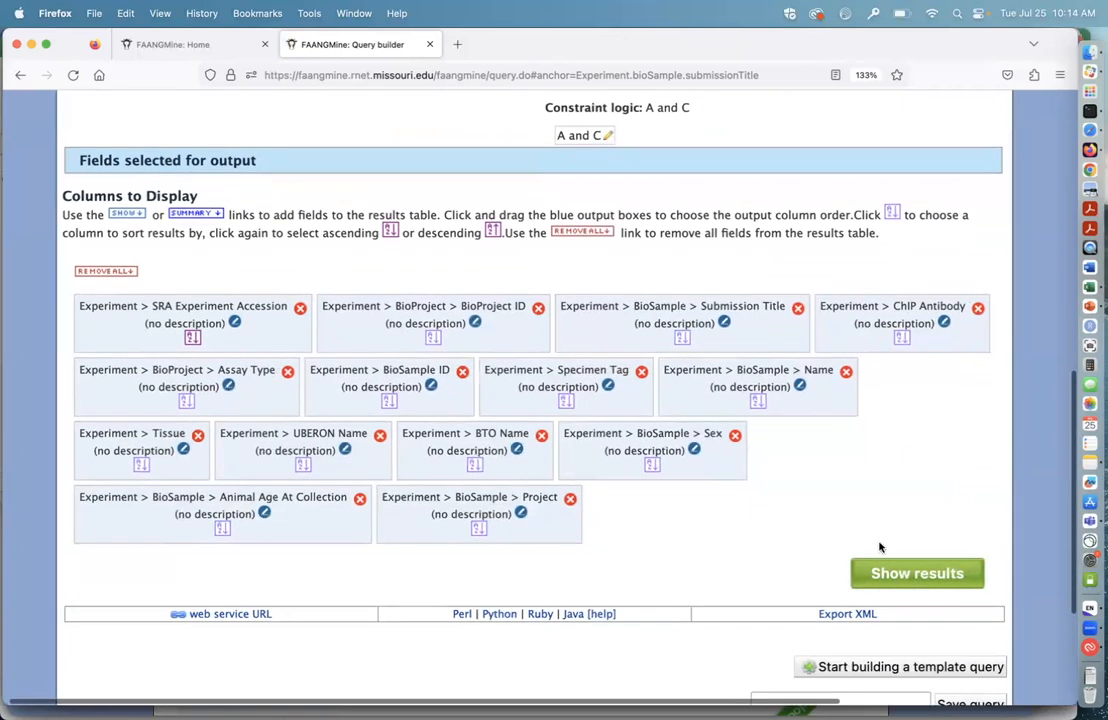
click(908, 576)
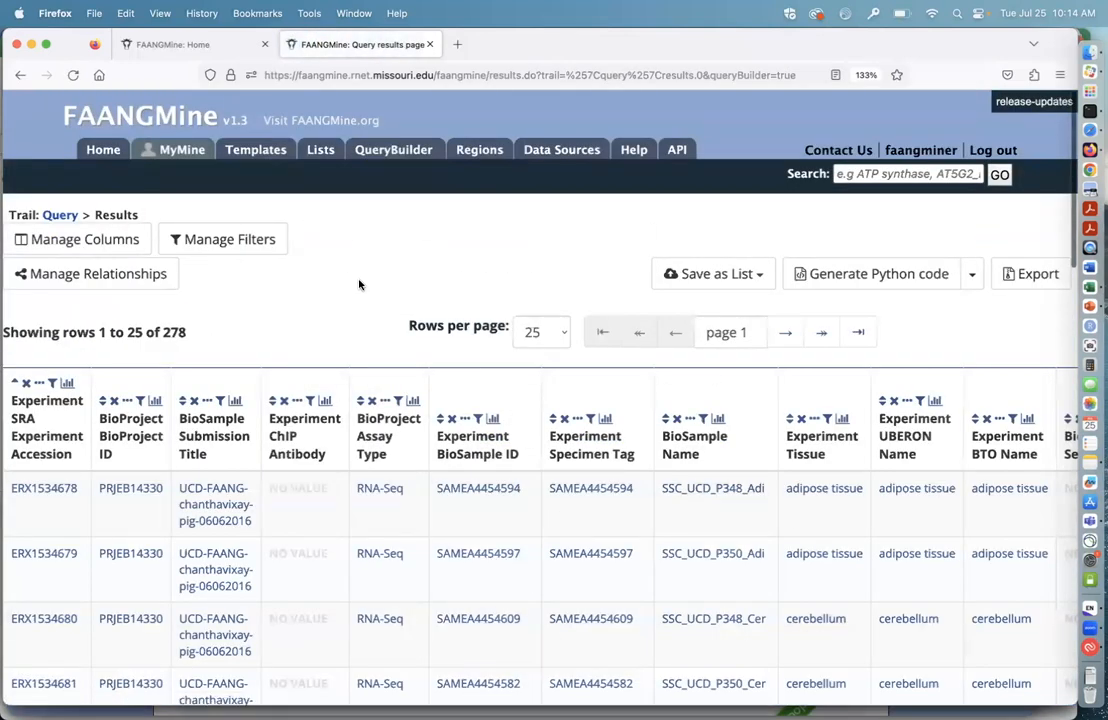
scroll(359, 285, down, 2)
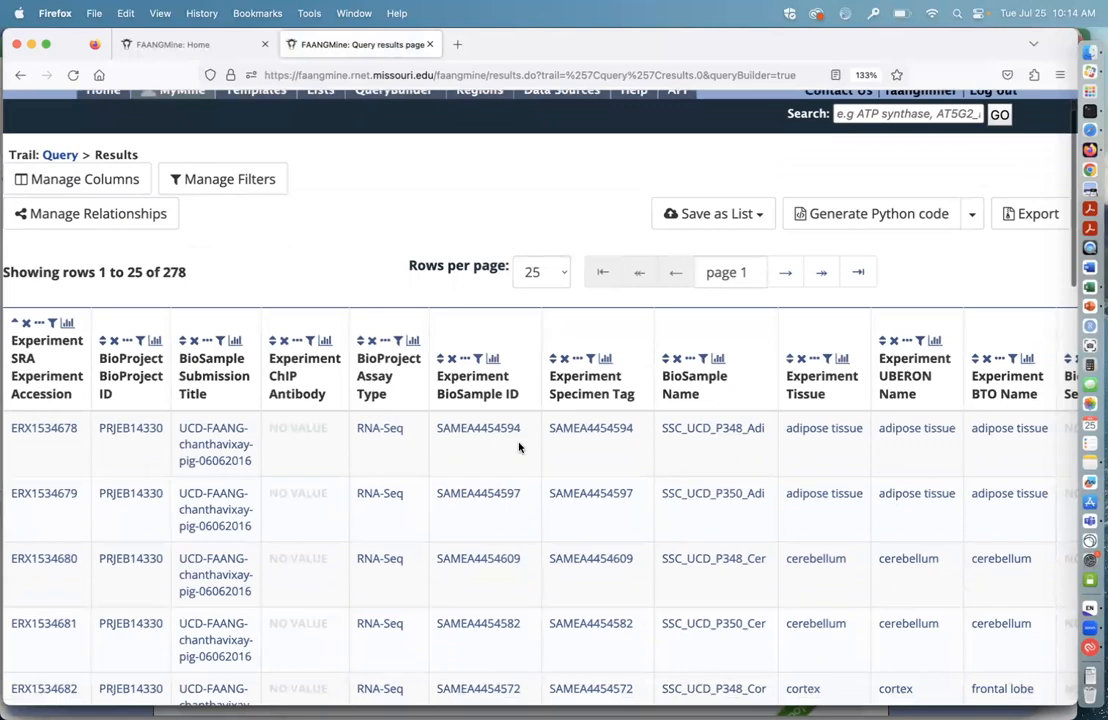
scroll(518, 447, right, 1)
scroll(518, 447, right, 5)
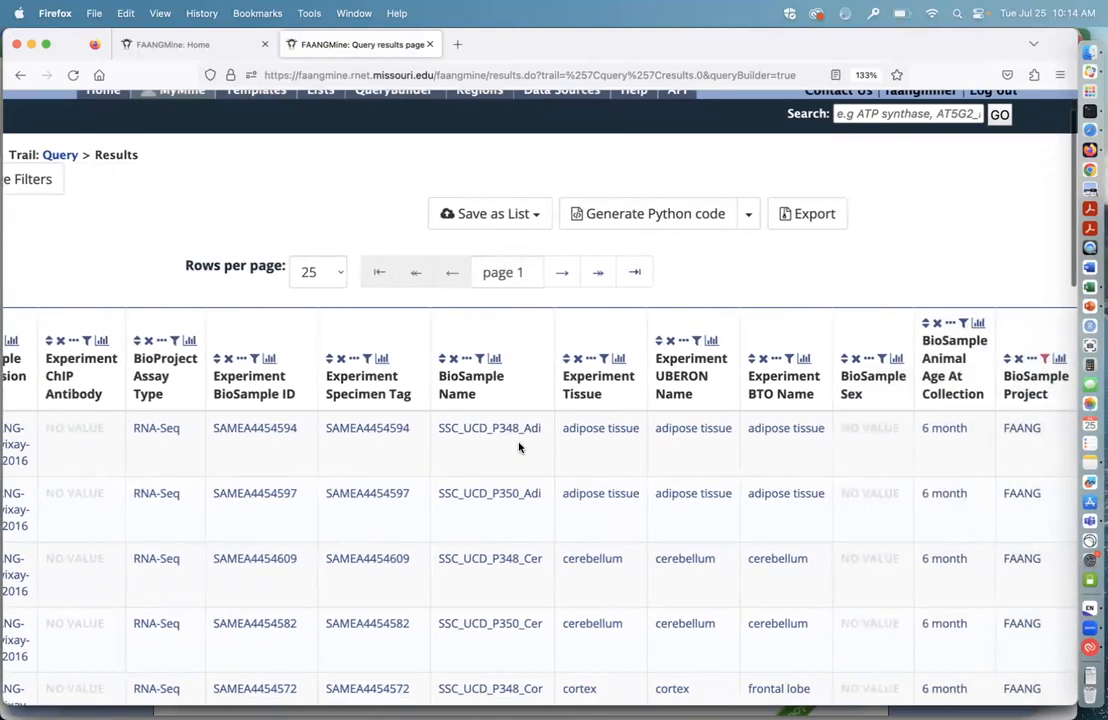
Step: Try sorting the results by BioSample Name, and undo the sorting
scroll(518, 447, left, 5)
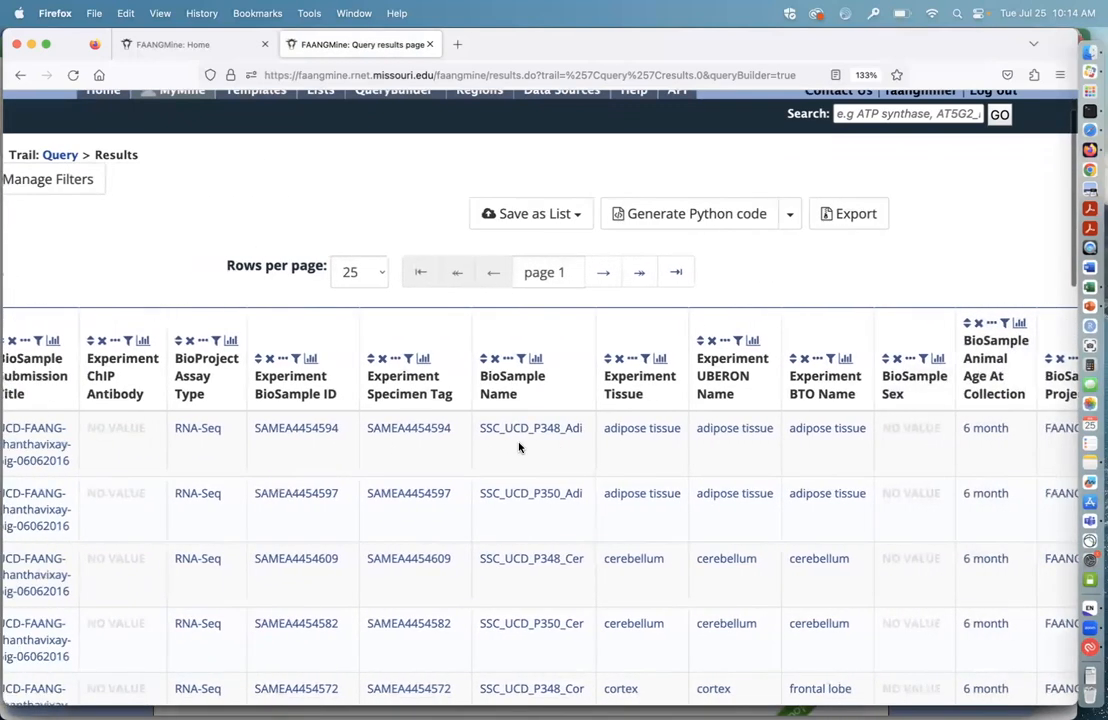
scroll(518, 447, left, 1)
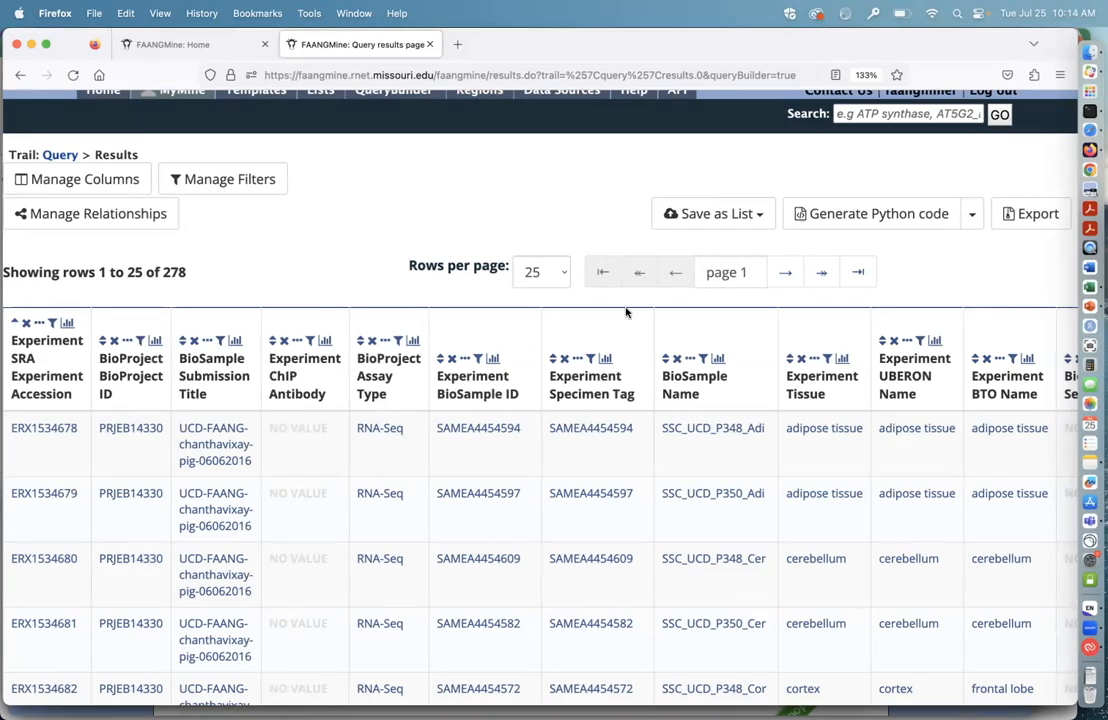
click(666, 360)
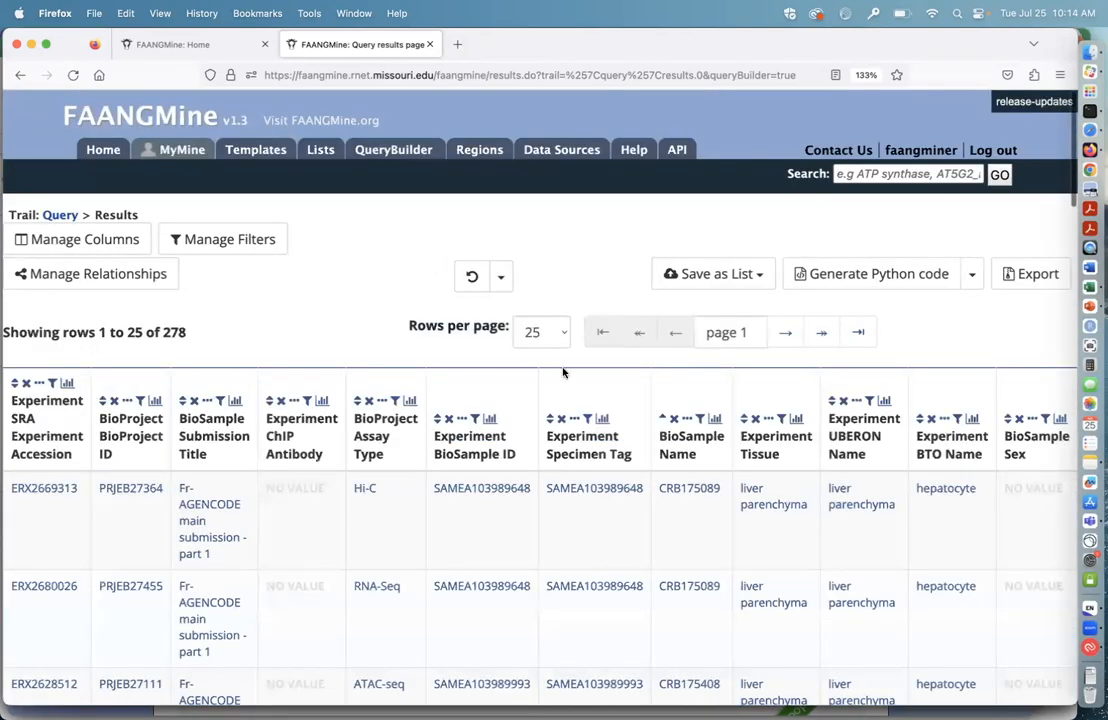
click(472, 279)
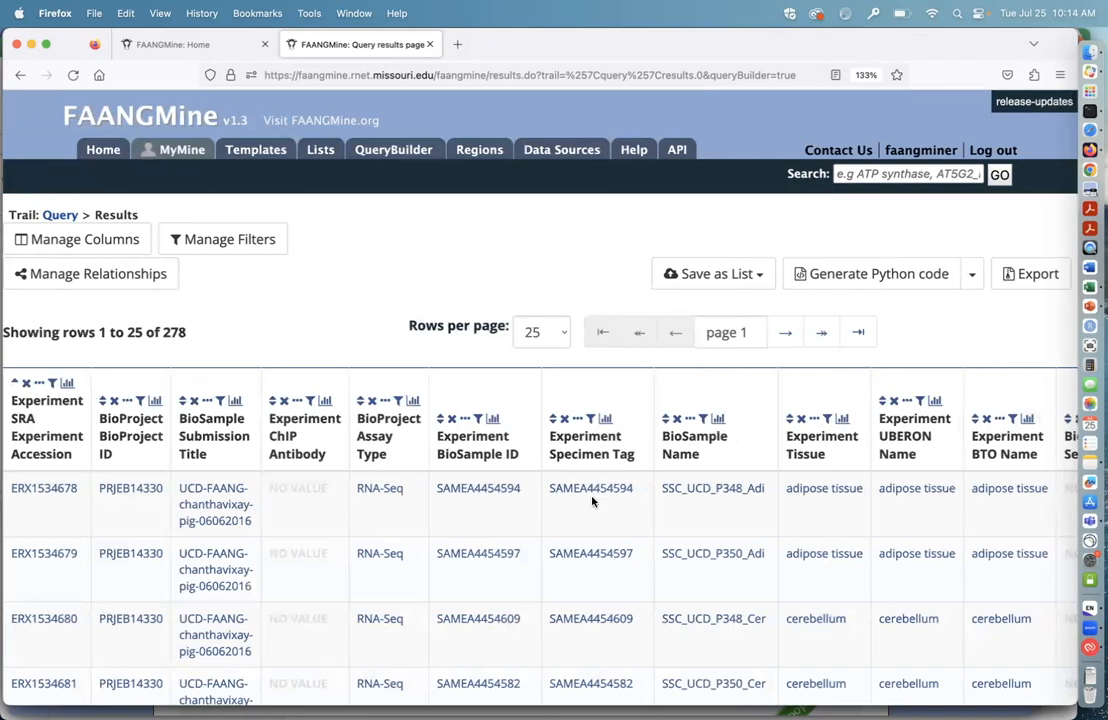
Step: Remove the empty BioSample Sex column from the results table
scroll(592, 502, down, 1)
scroll(771, 488, right, 5)
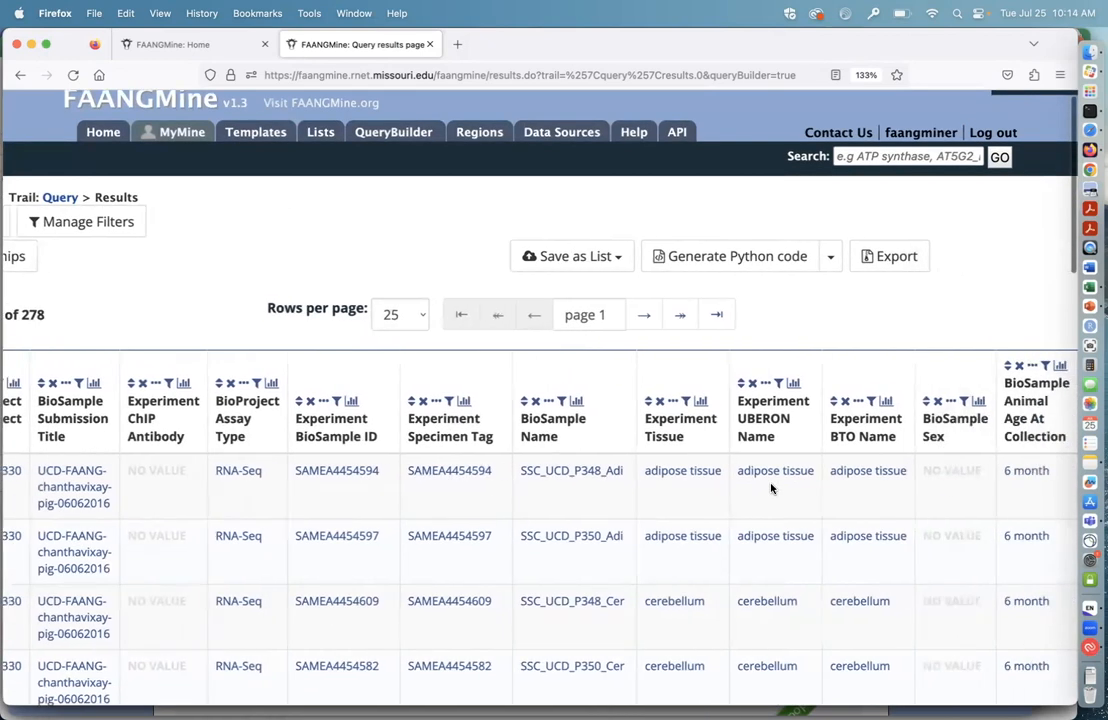
mouse_move(893, 477)
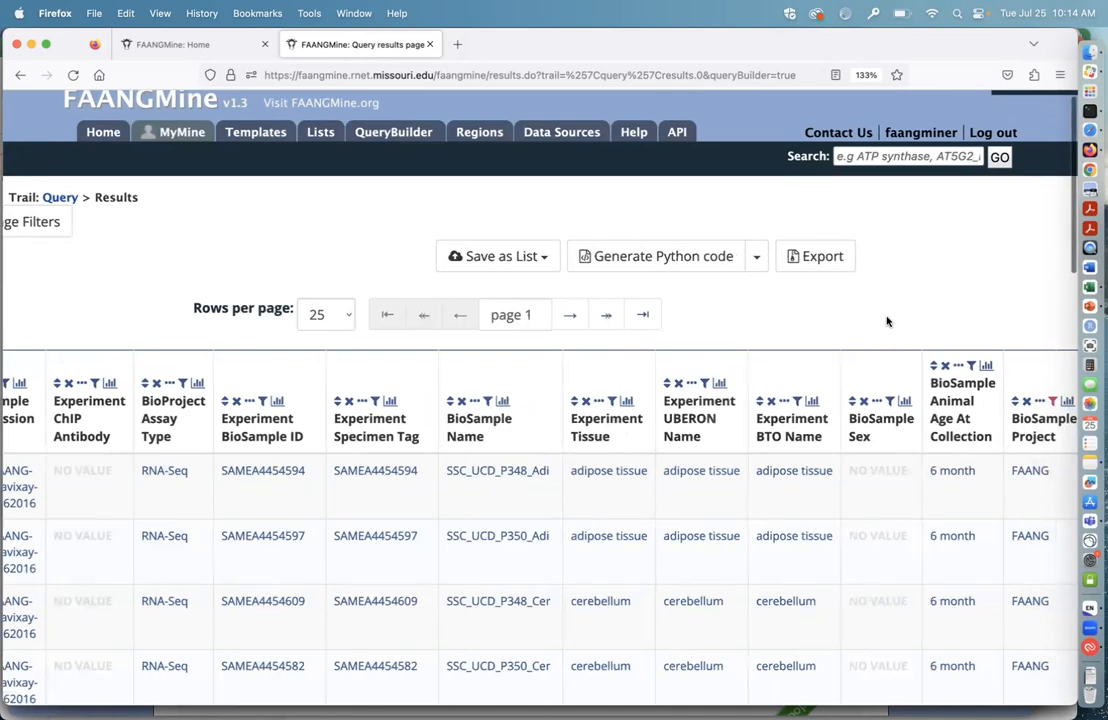
scroll(887, 320, down, 2)
scroll(886, 380, down, 5)
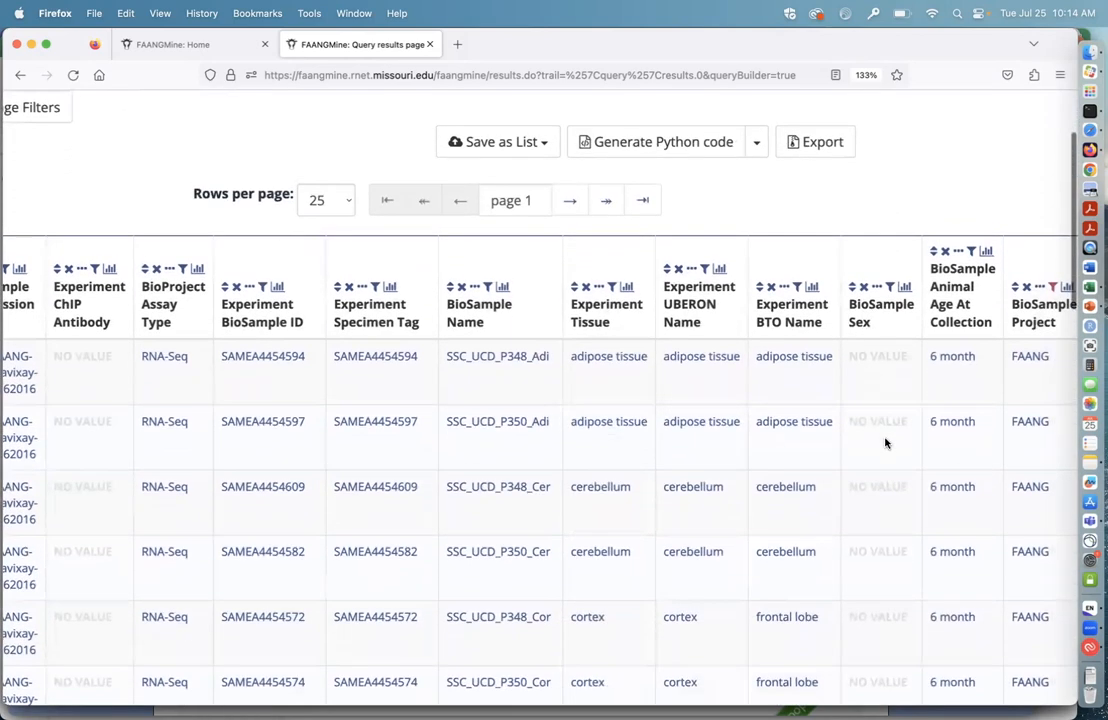
scroll(886, 440, up, 3)
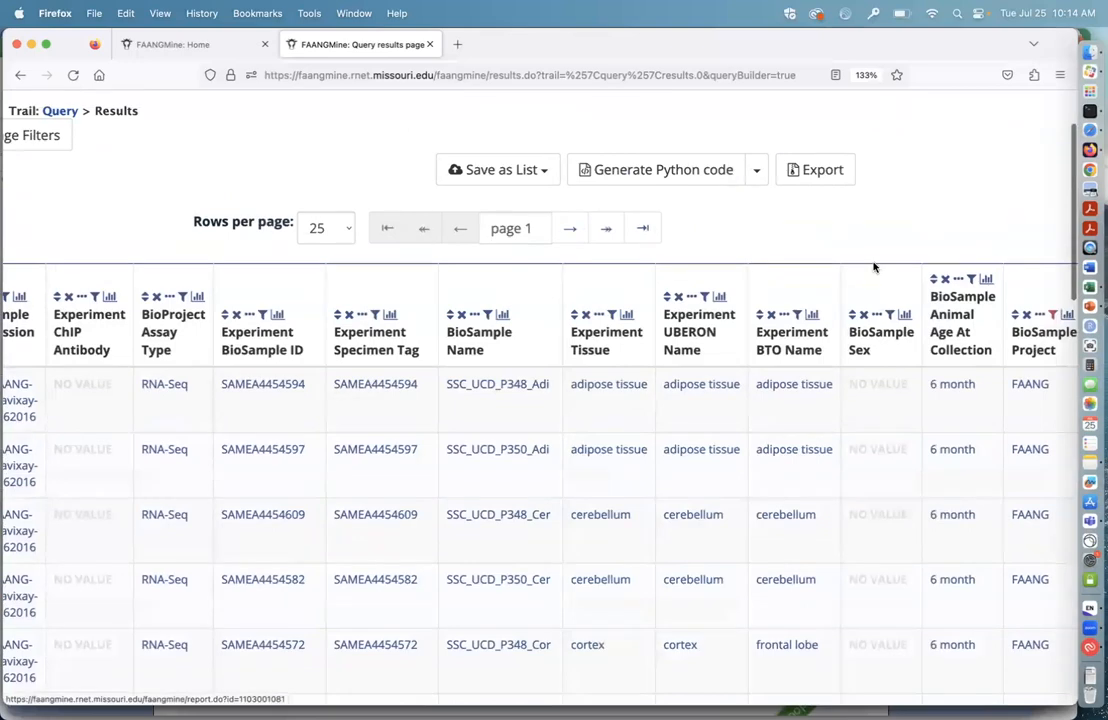
click(863, 316)
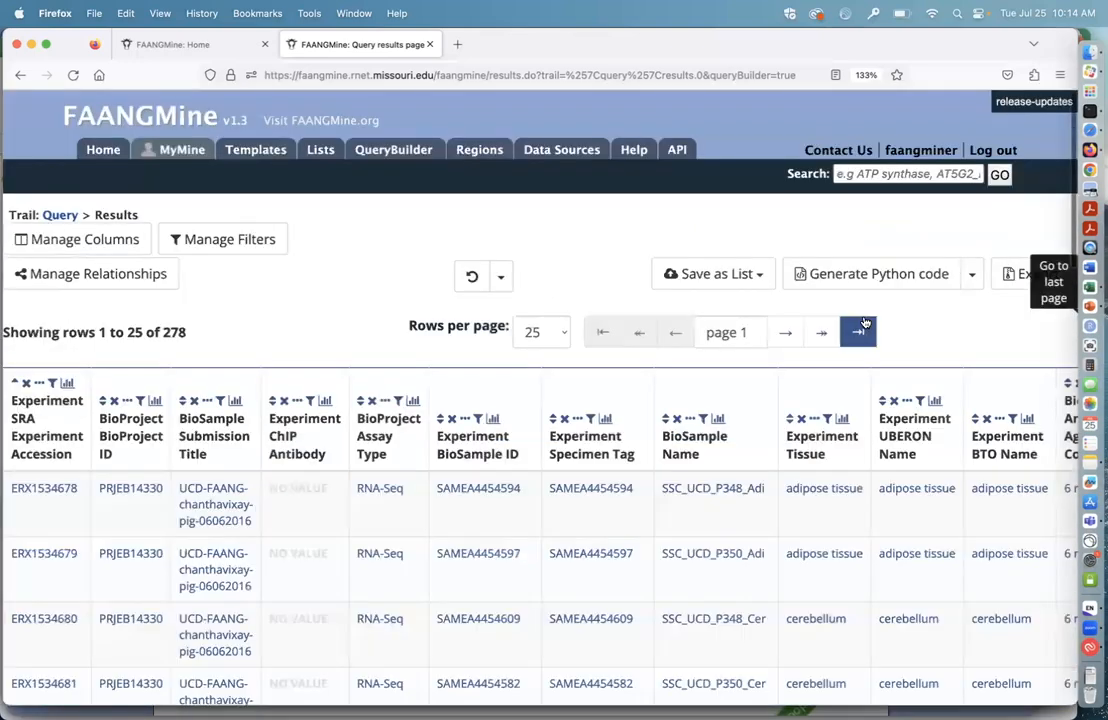
Step: Collapse the BioSample Submission Title column in the results table
click(207, 404)
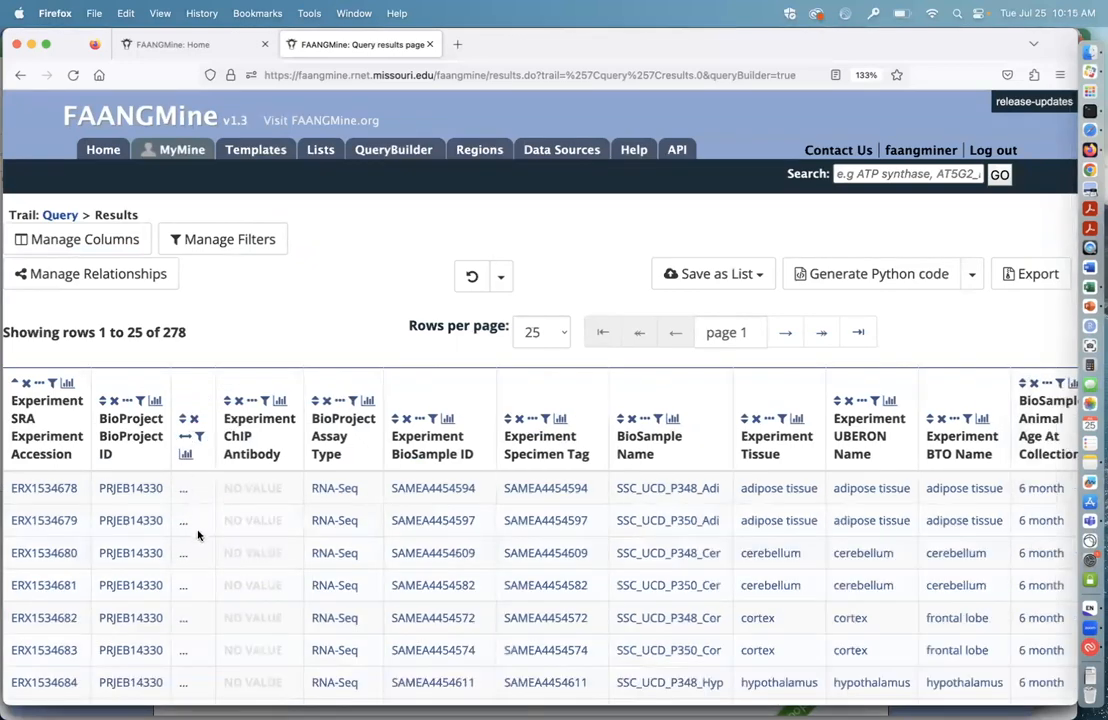
scroll(330, 305, down, 1)
scroll(332, 305, down, 1)
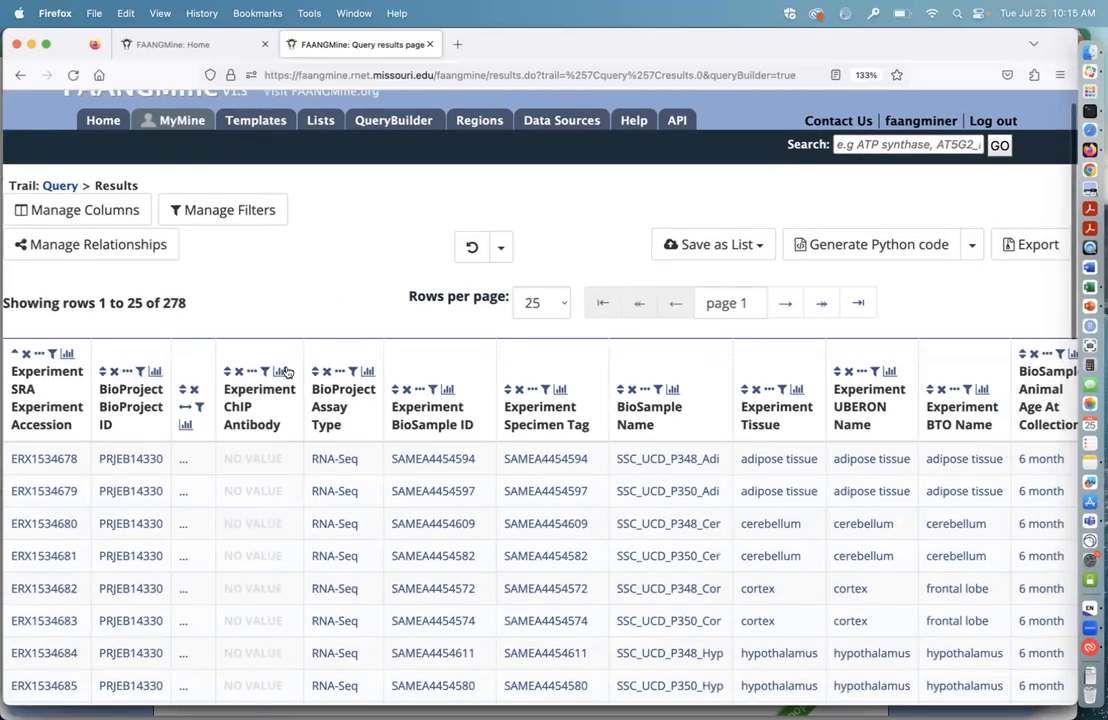
Step: View the column summary of the Experiment ChIP Antibody values, and close it
click(280, 372)
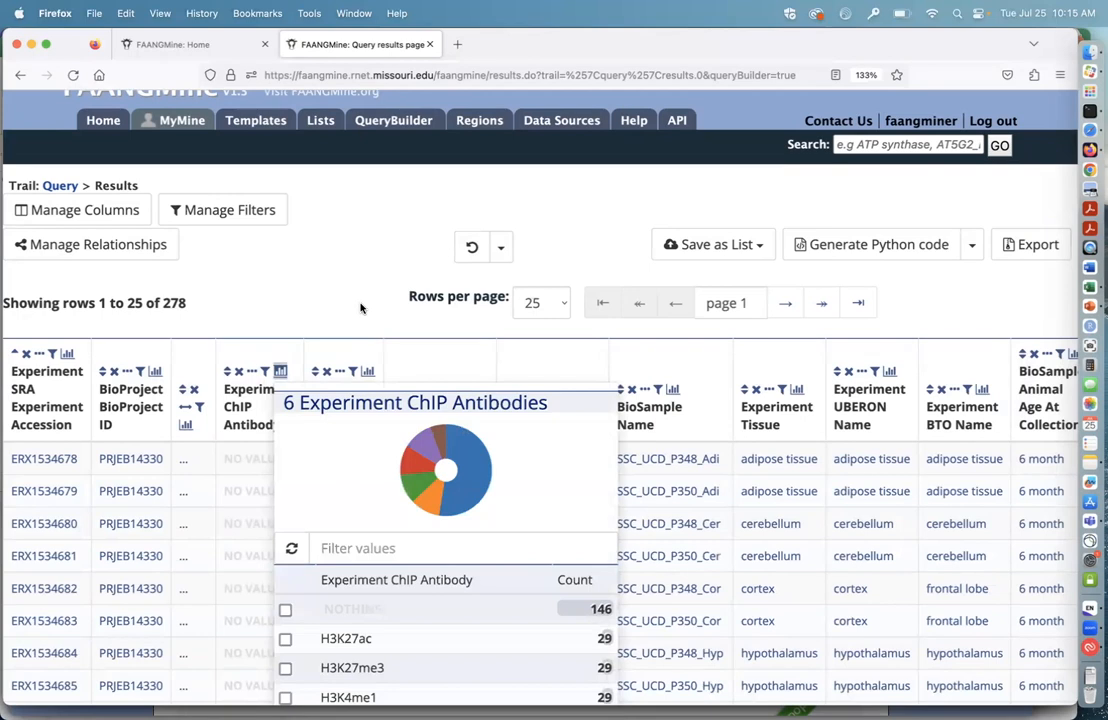
scroll(386, 441, down, 5)
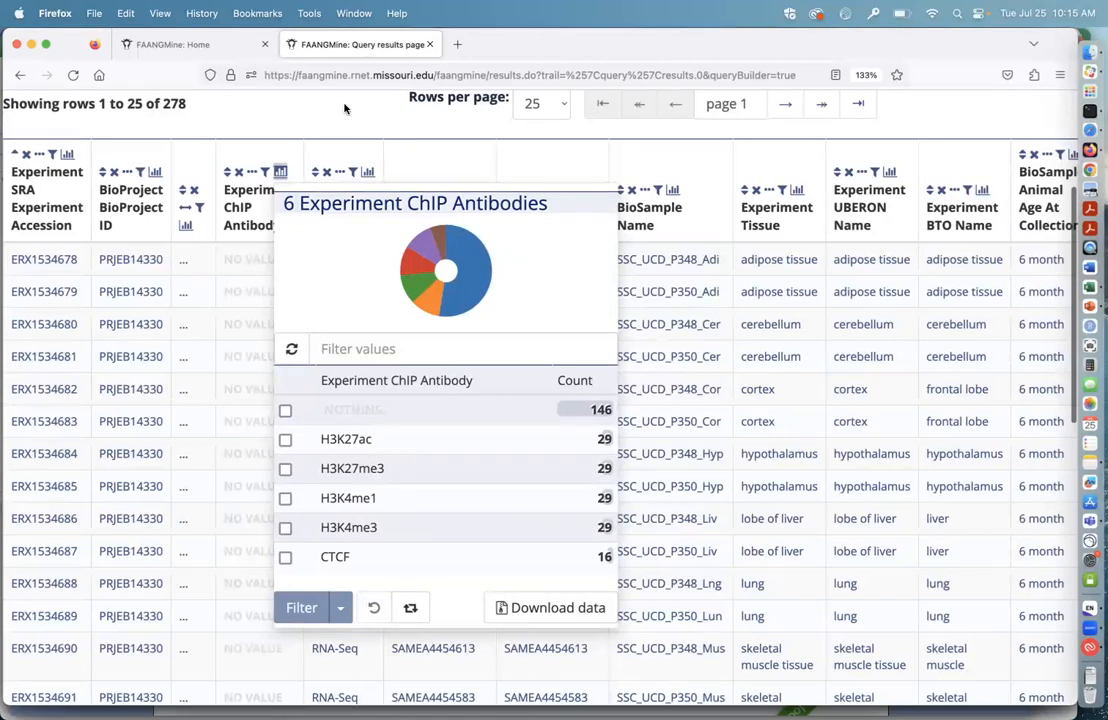
click(299, 94)
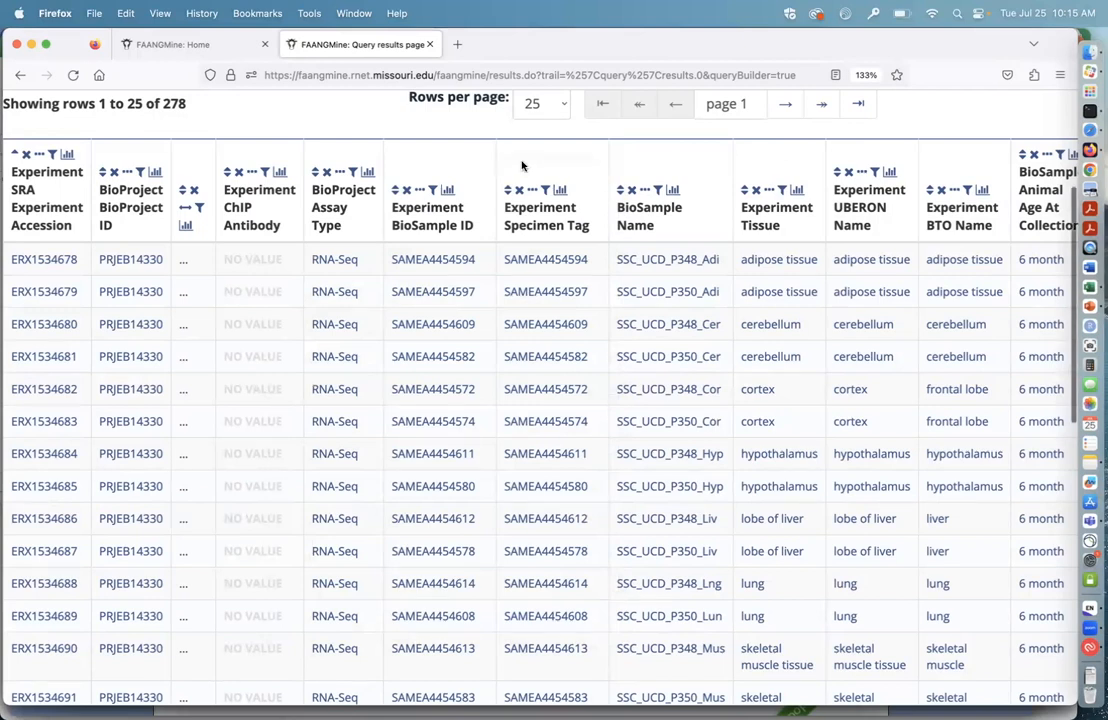
scroll(519, 166, up, 2)
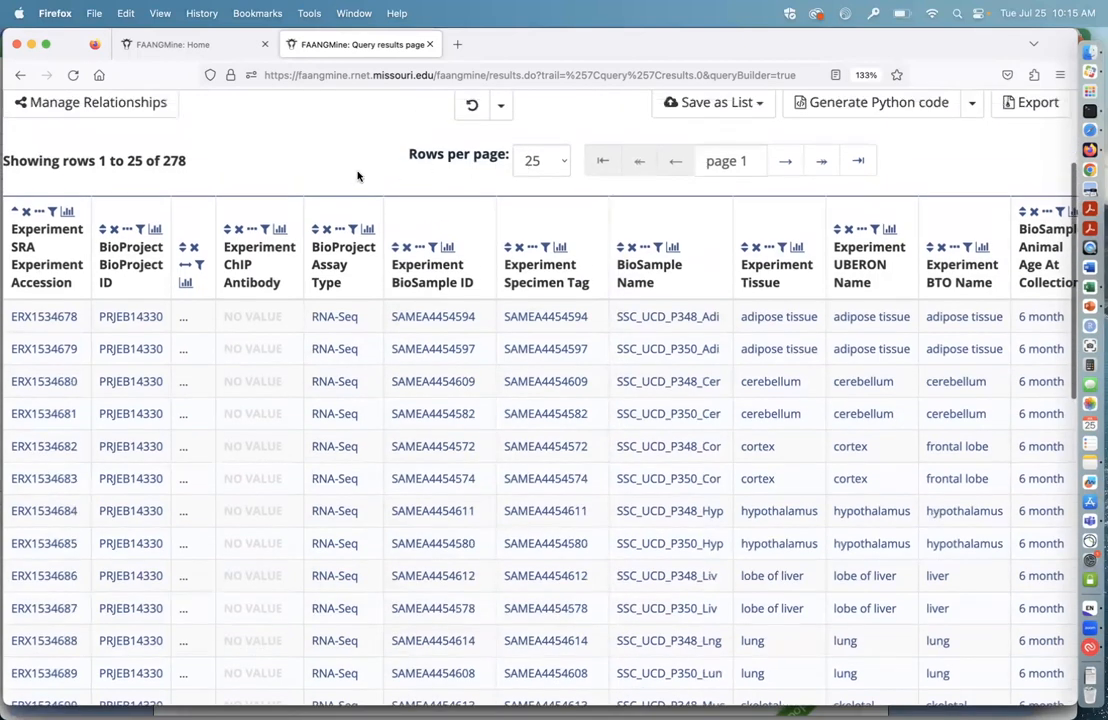
scroll(359, 173, up, 1)
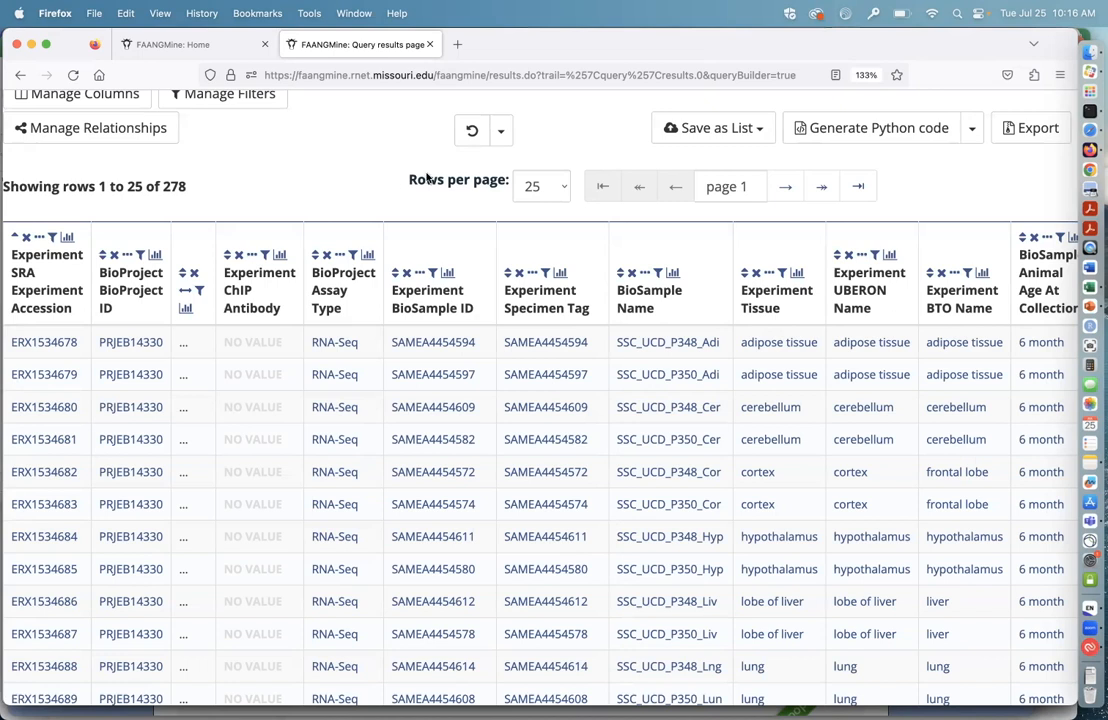
Step: Restrict the results to the Experiment Specimen Tag adipose_repP348 using that column's summary, and look through the filtered rows
click(560, 274)
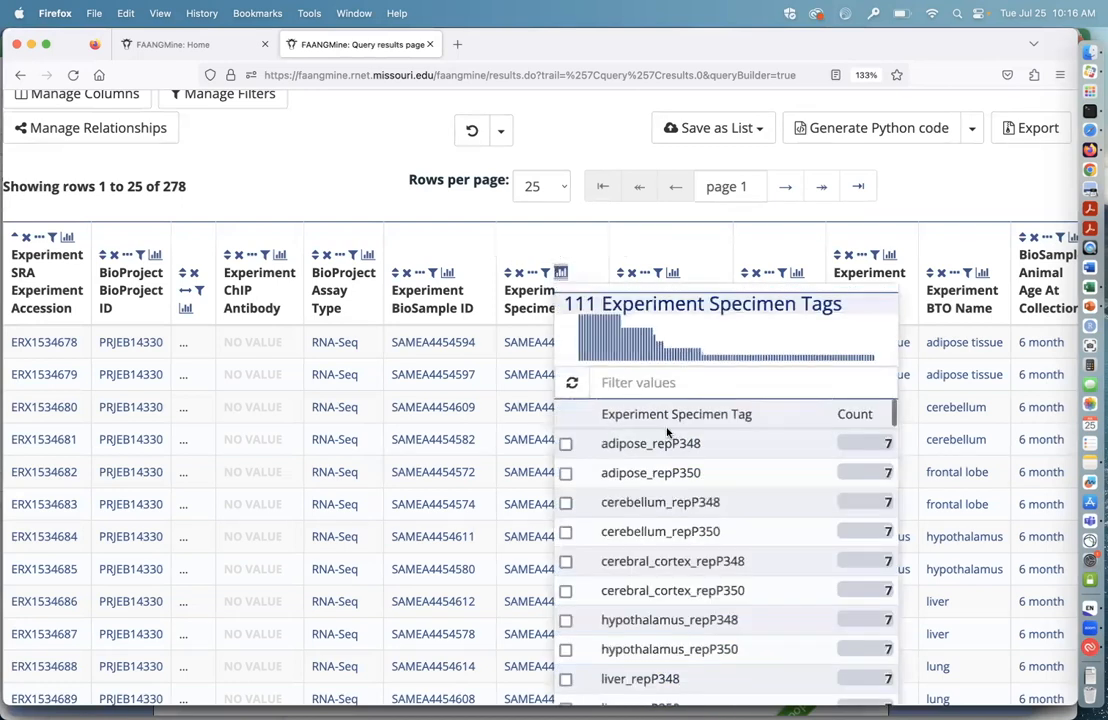
scroll(746, 509, down, 1)
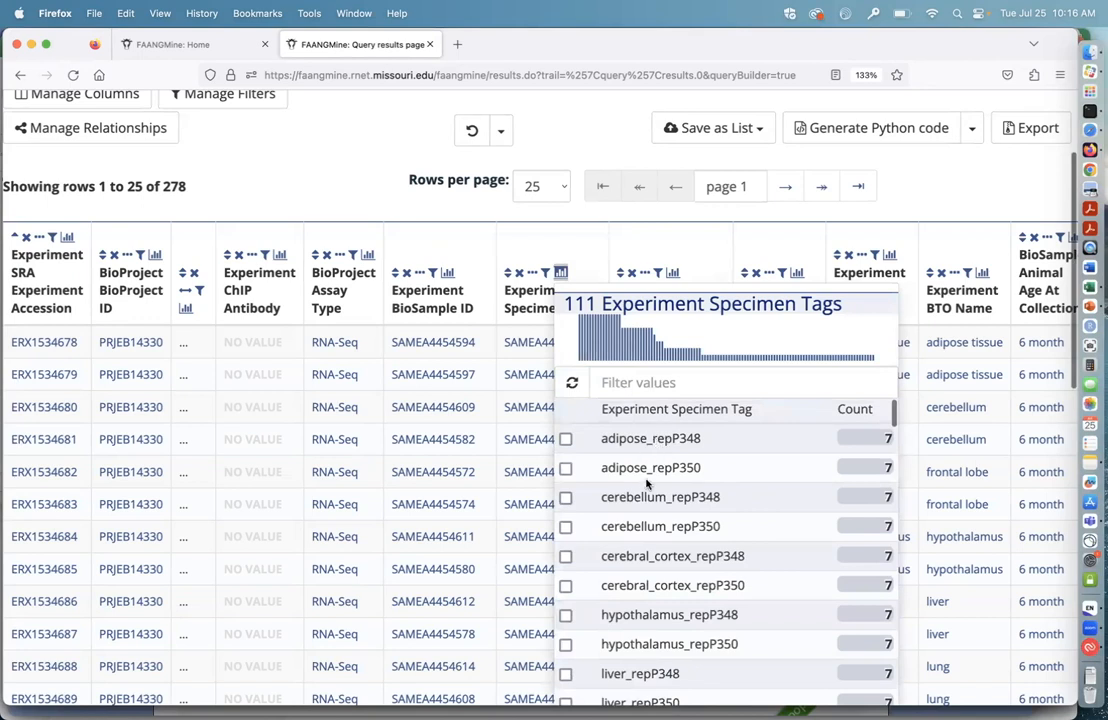
scroll(648, 495, up, 1)
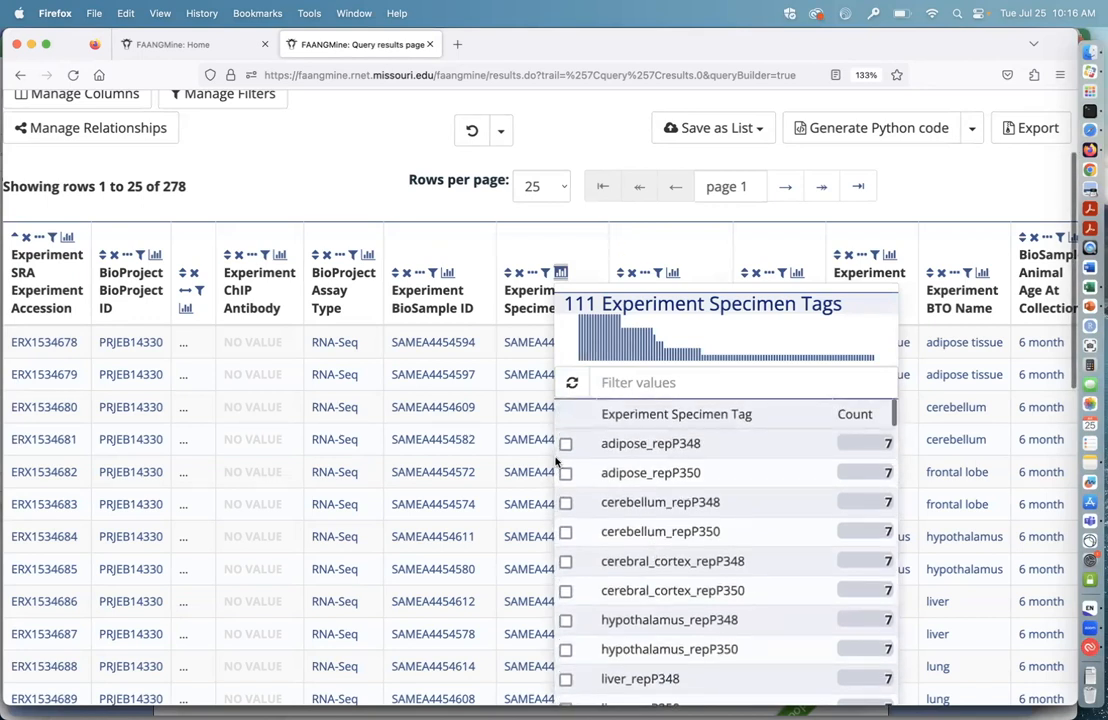
click(566, 444)
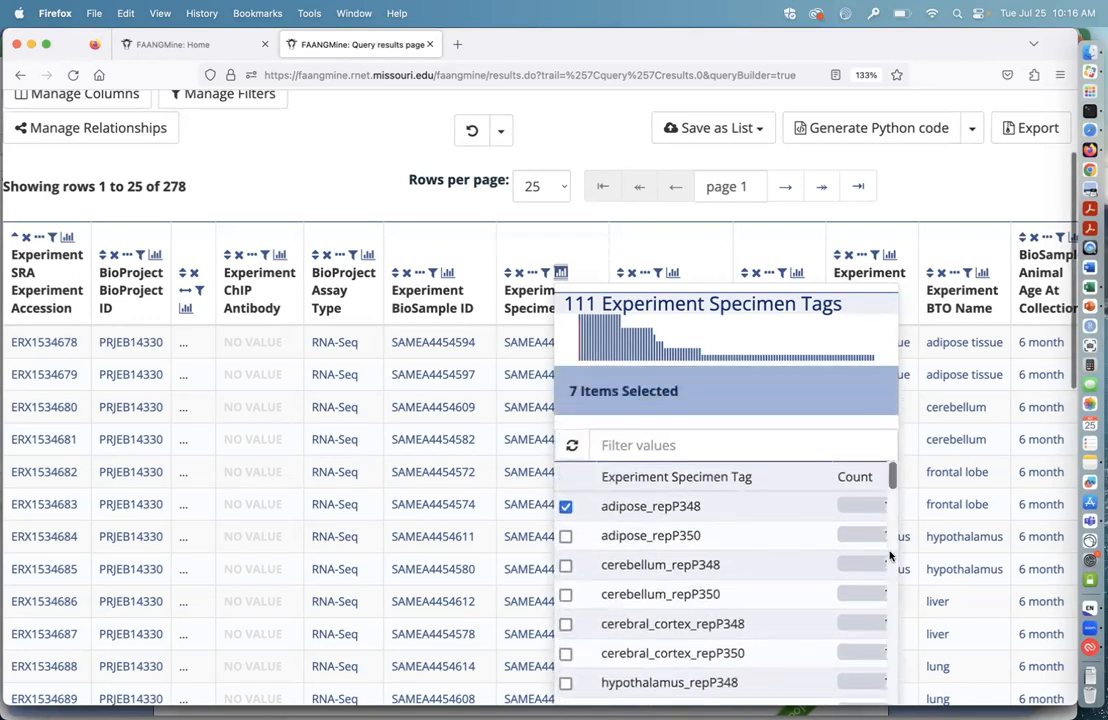
scroll(890, 555, down, 5)
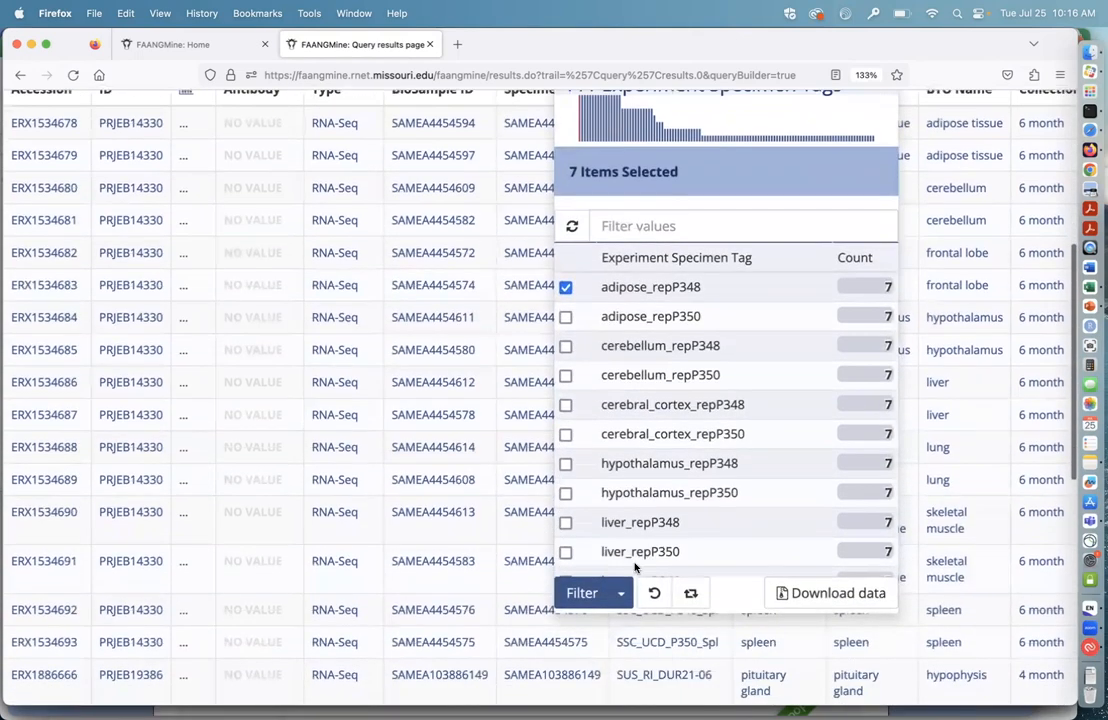
click(621, 593)
click(605, 634)
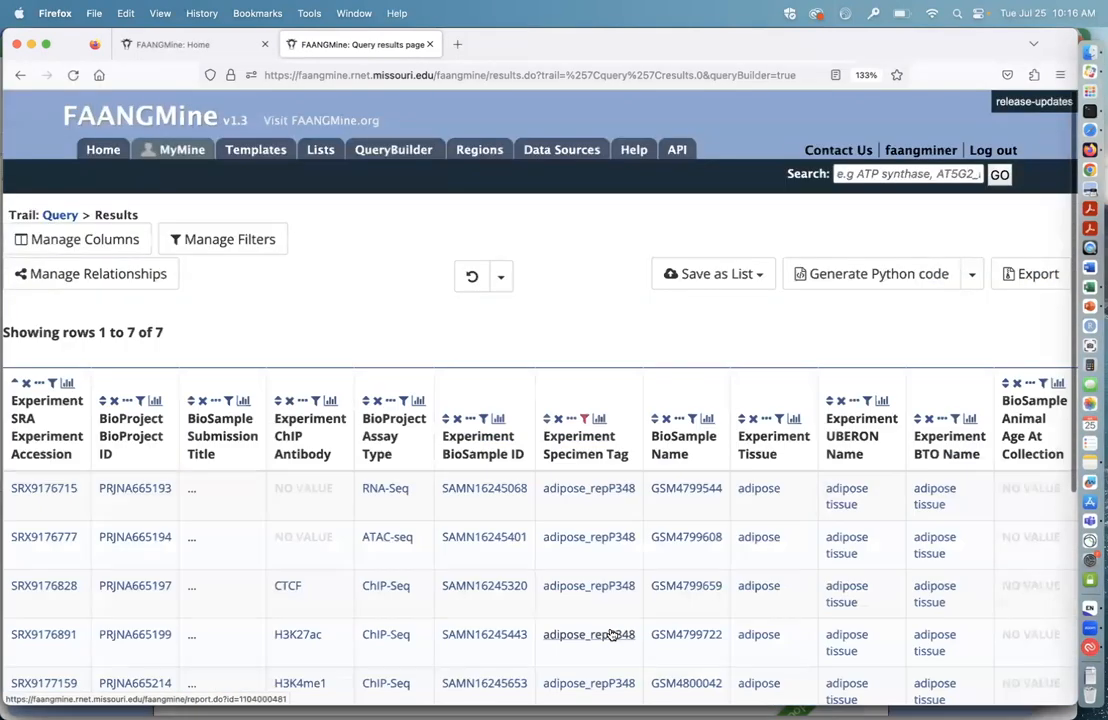
scroll(617, 305, down, 2)
scroll(619, 311, down, 3)
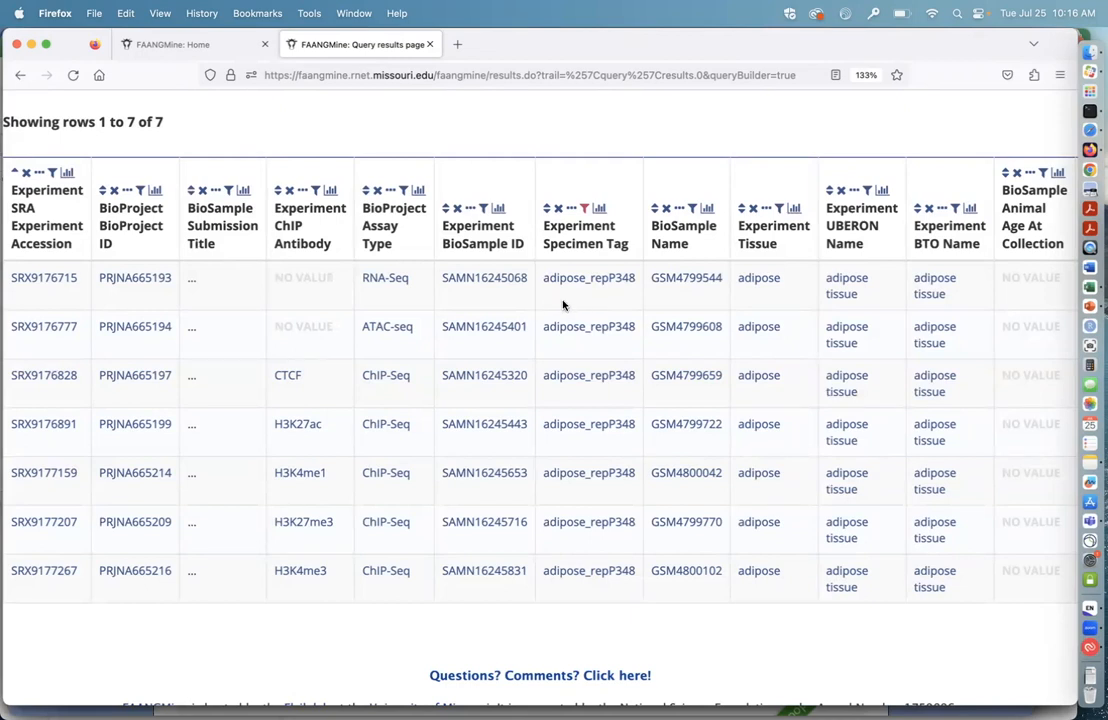
Step: Return to the FAANGMine home page and look over its search sections
scroll(556, 146, up, 2)
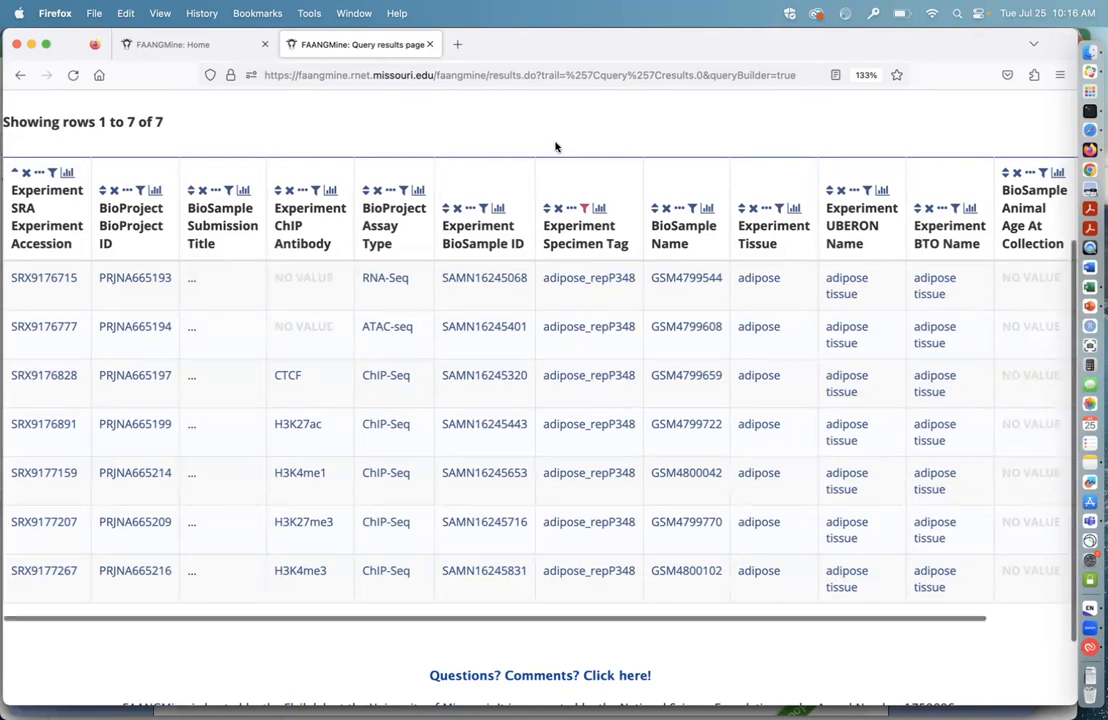
scroll(556, 147, up, 5)
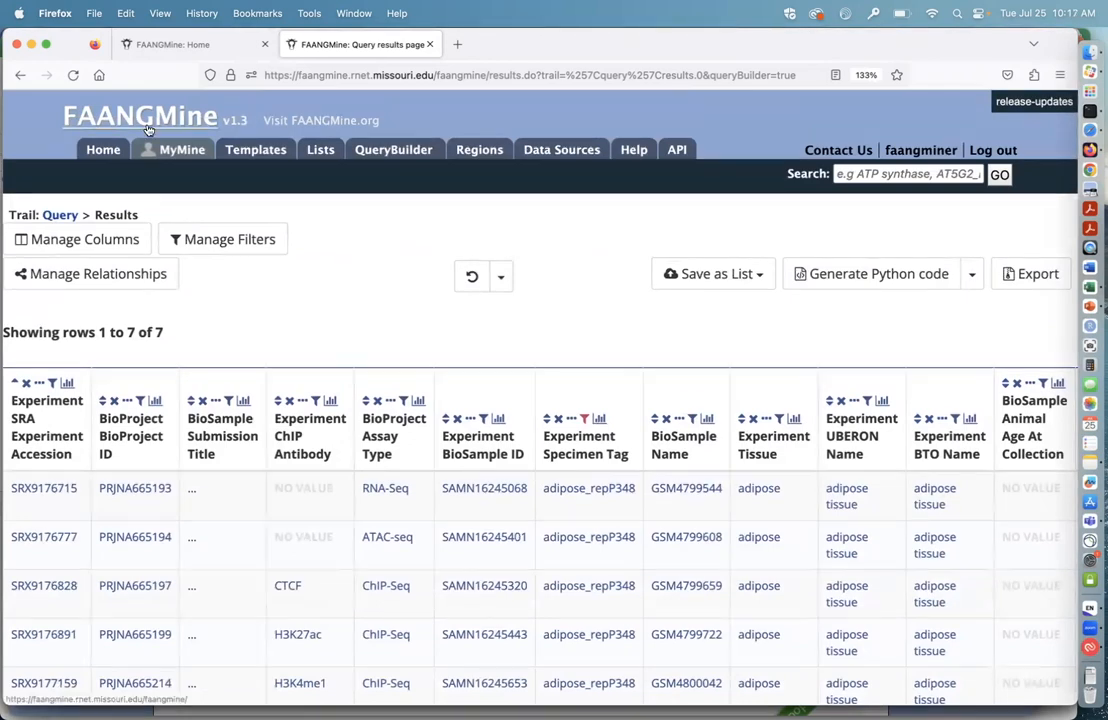
click(103, 149)
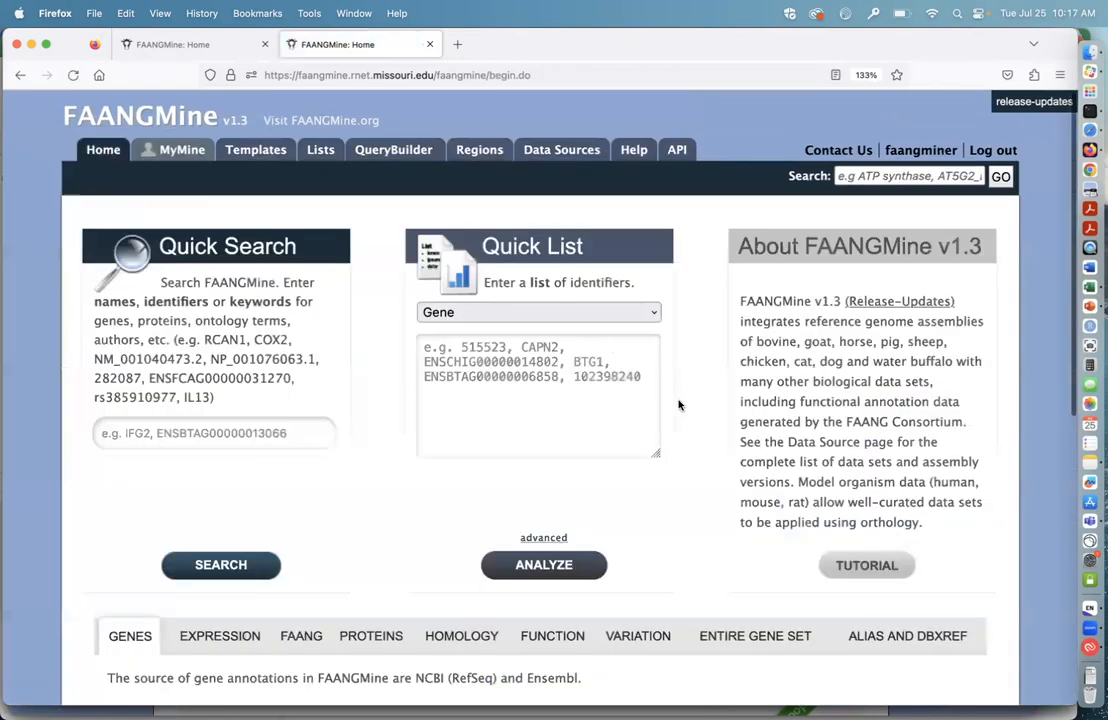
scroll(705, 461, up, 2)
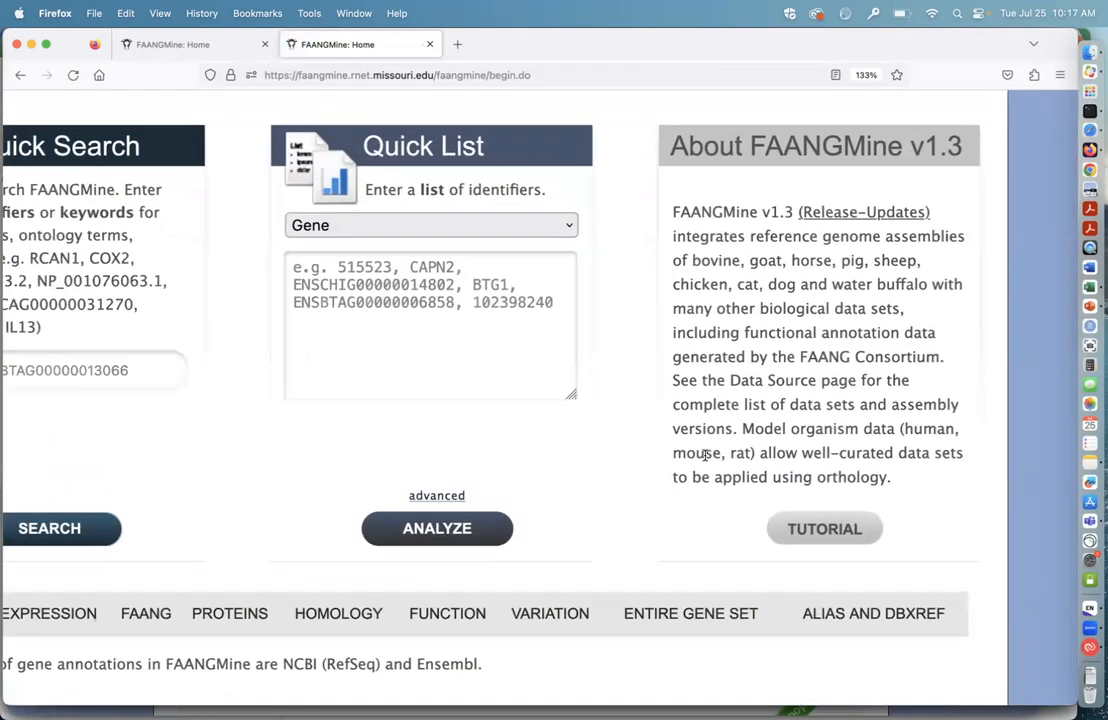
scroll(705, 461, down, 2)
scroll(613, 394, up, 2)
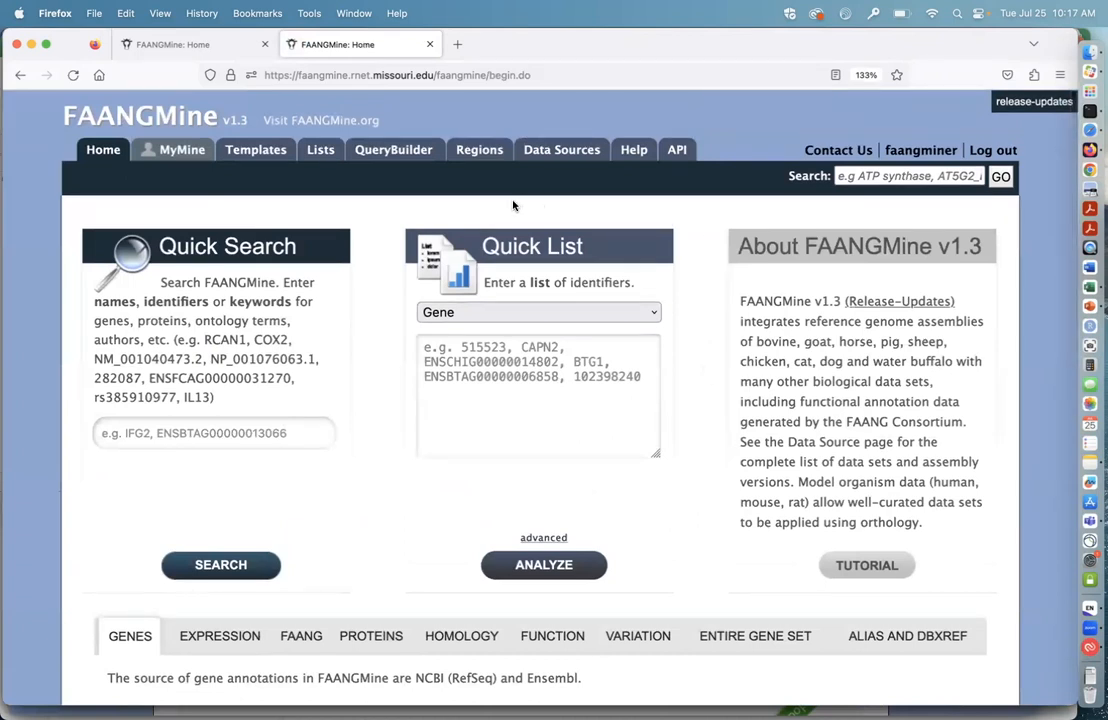
Step: Open the genomic regions search, look over its form, and set the organism to S. scrofa
click(479, 152)
scroll(580, 494, down, 2)
scroll(580, 494, down, 5)
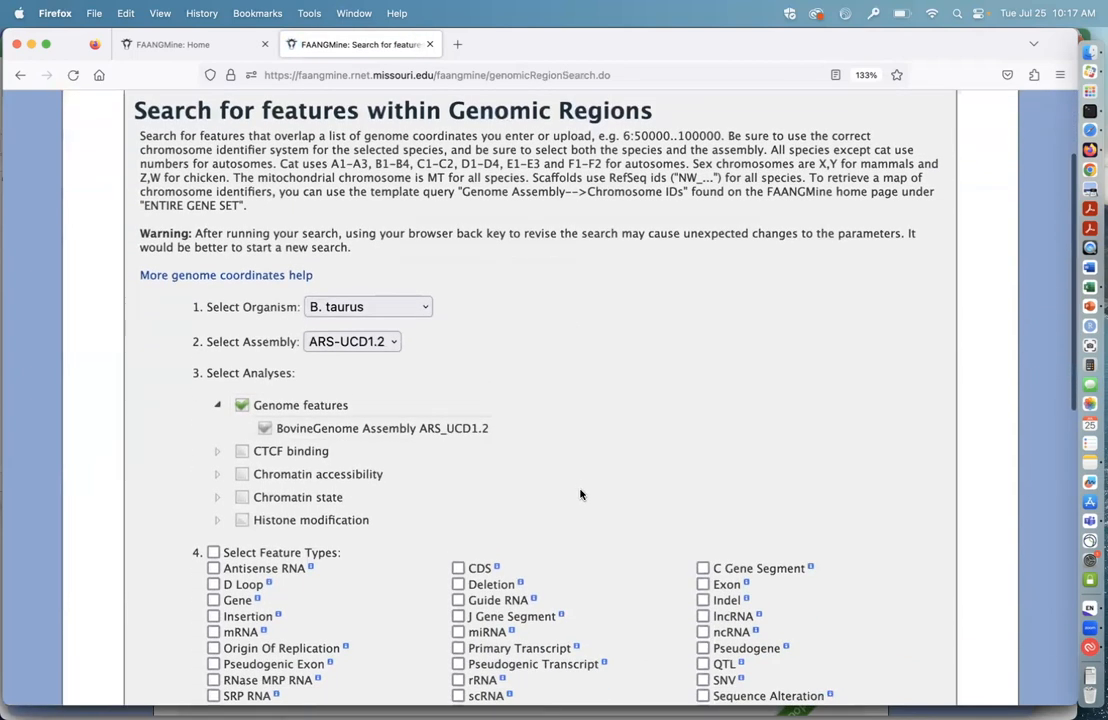
scroll(584, 450, down, 1)
scroll(584, 450, up, 1)
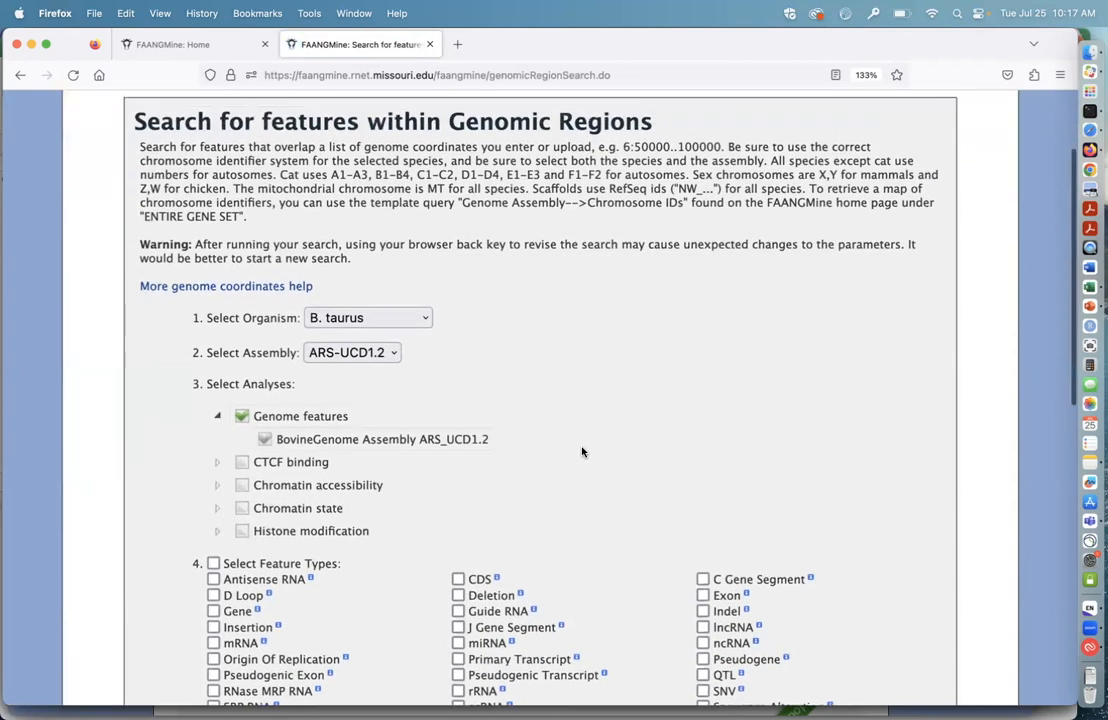
scroll(582, 452, down, 1)
scroll(582, 452, up, 2)
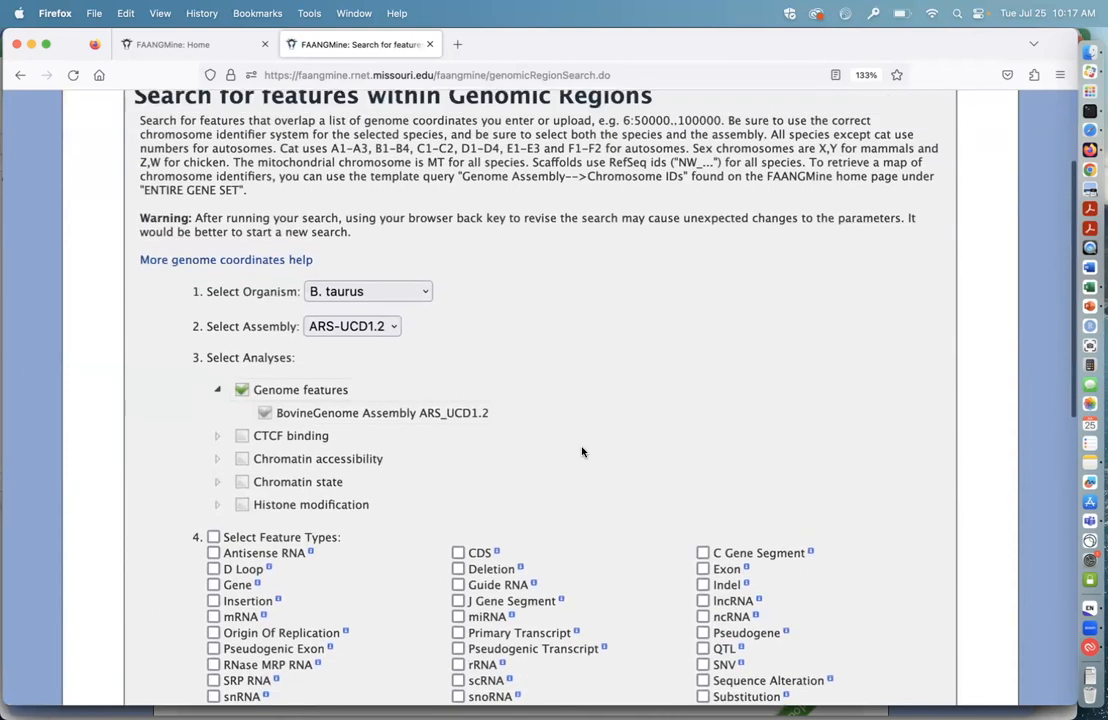
scroll(582, 452, down, 2)
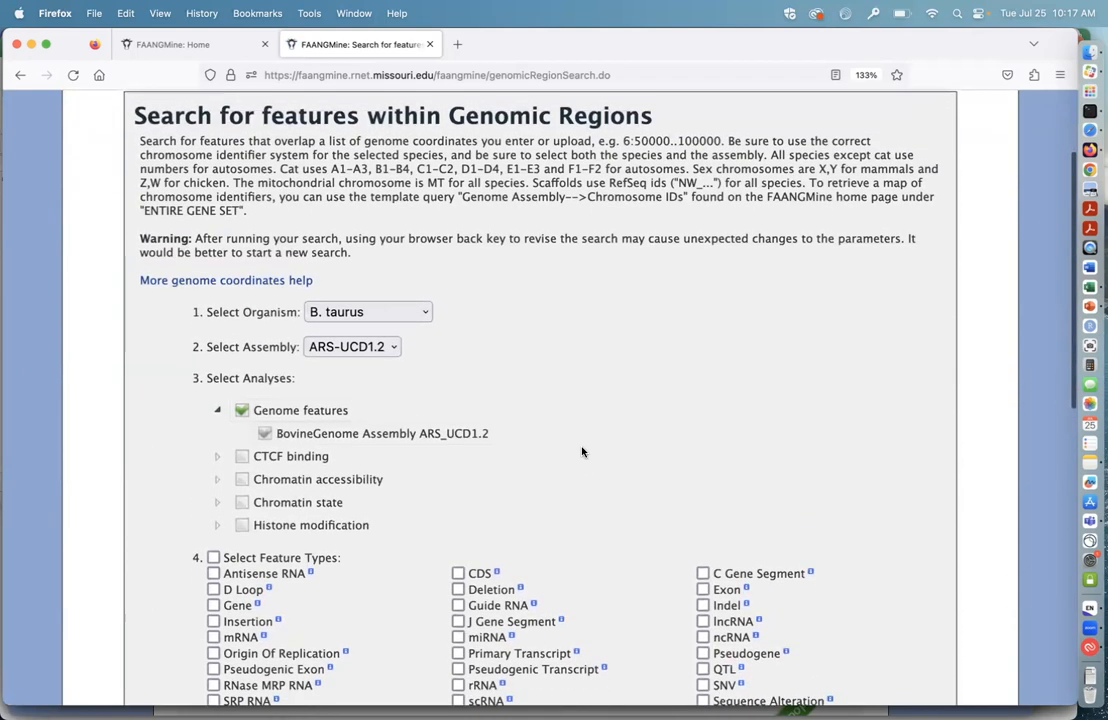
scroll(579, 443, down, 2)
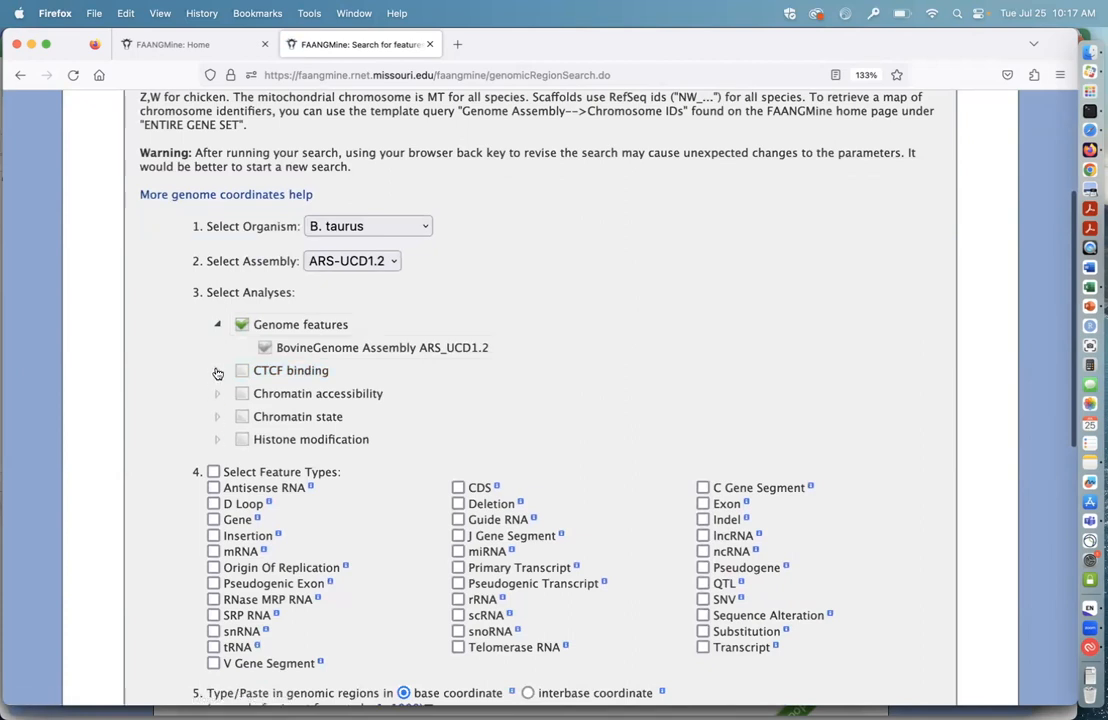
click(383, 224)
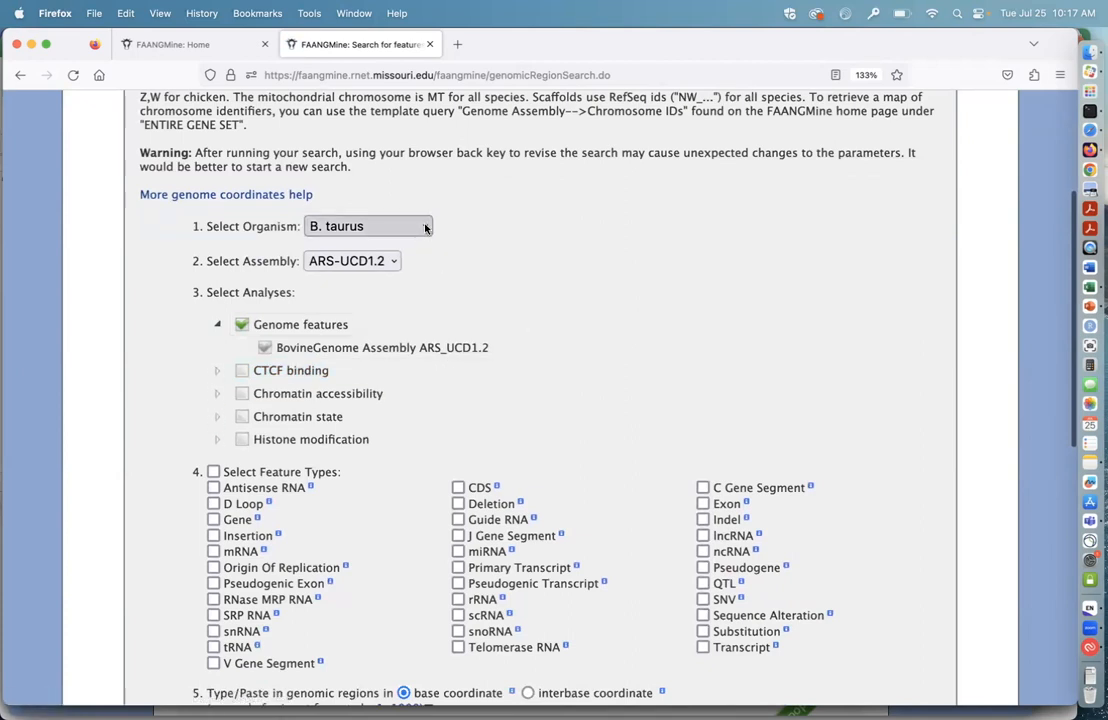
click(383, 374)
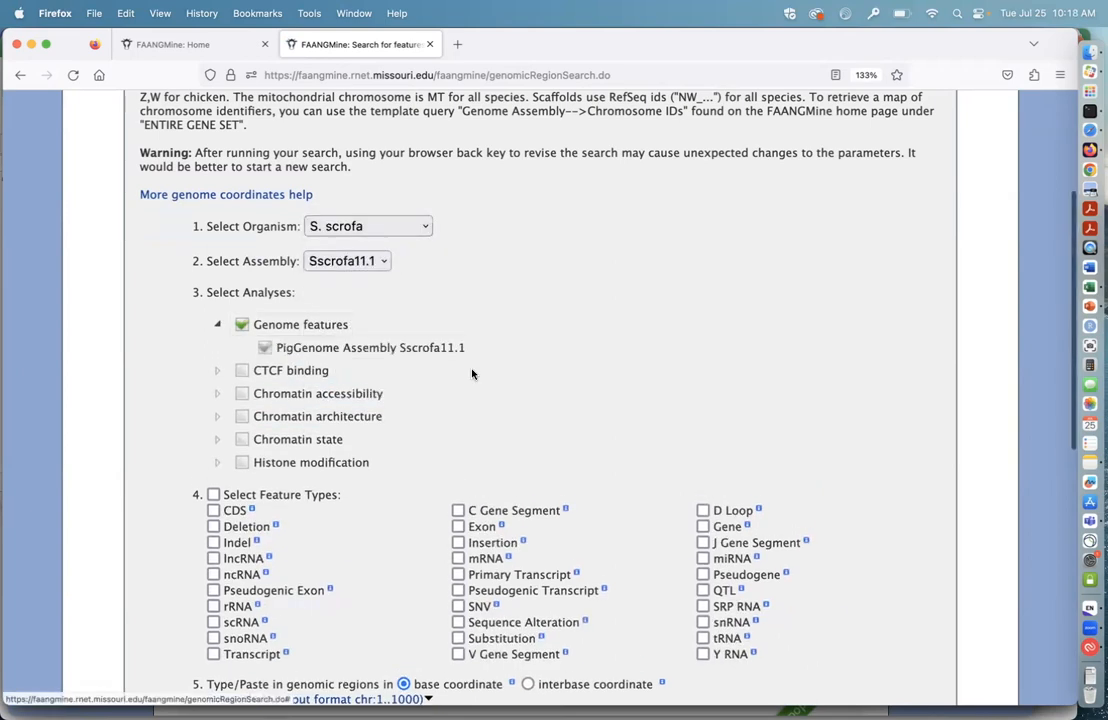
Step: Include all CTCF binding and all Chromatin accessibility analyses in the genomic region search
scroll(542, 358, down, 1)
scroll(542, 358, down, 1)
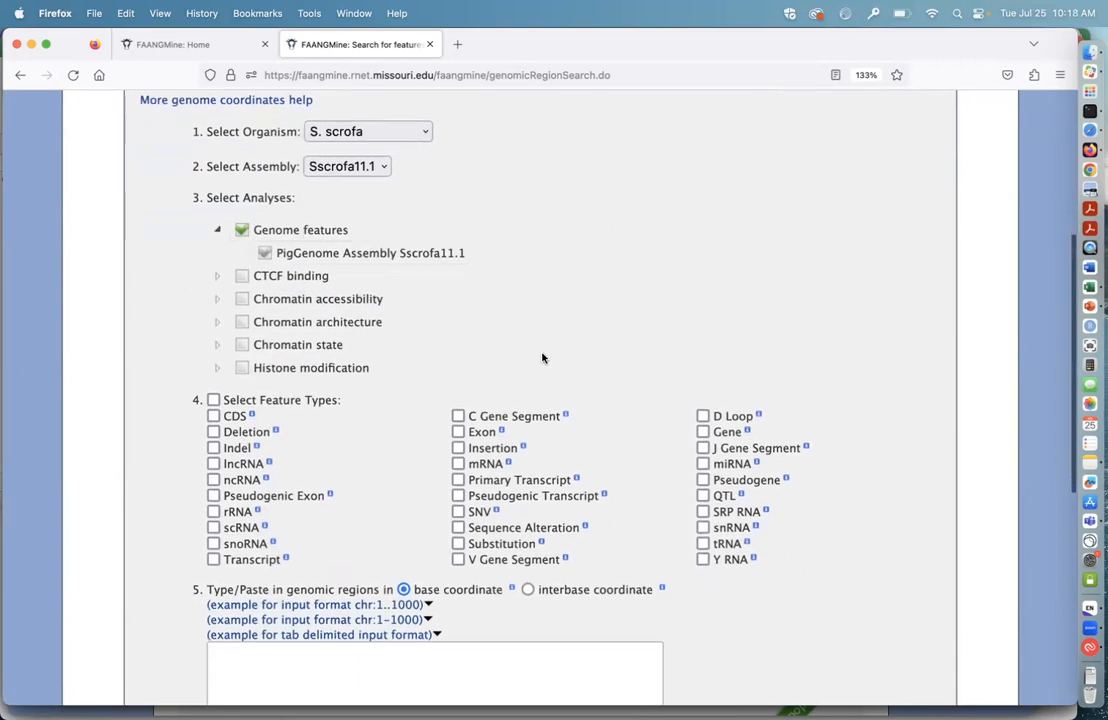
click(242, 277)
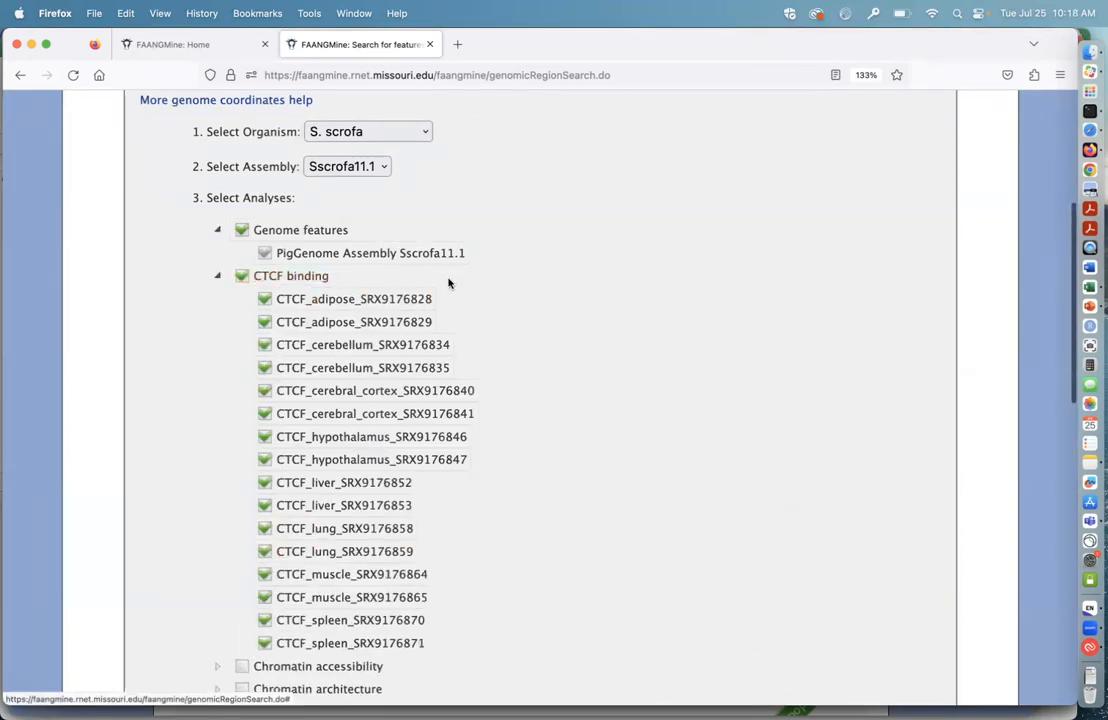
scroll(505, 446, down, 1)
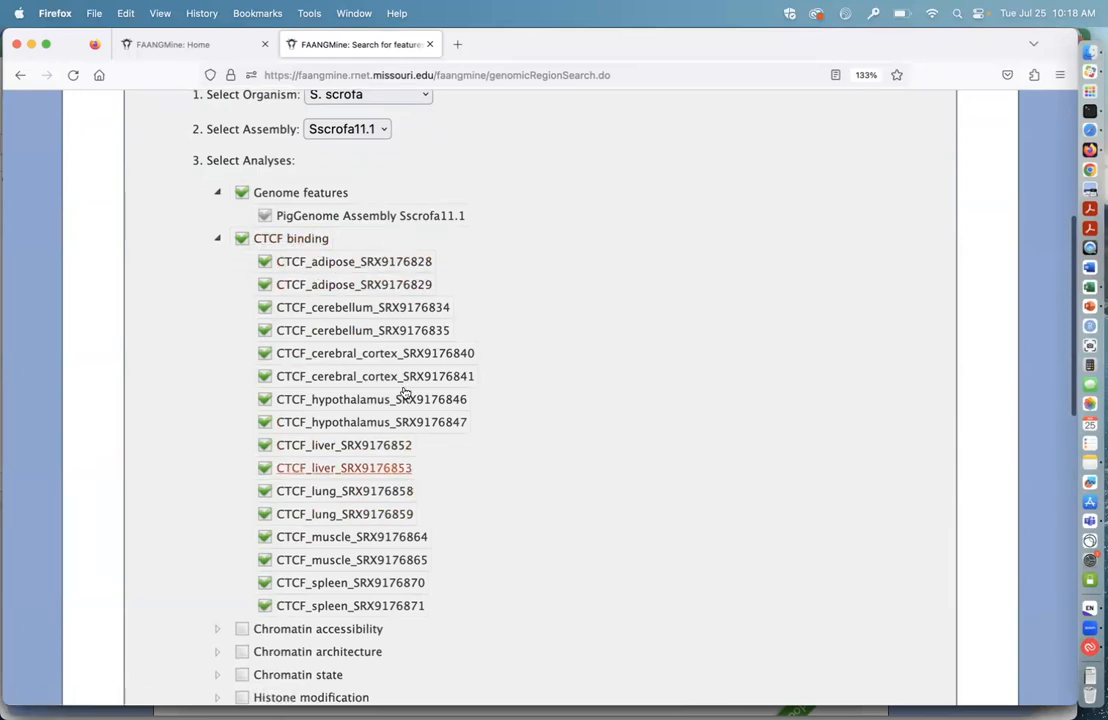
scroll(494, 554, down, 1)
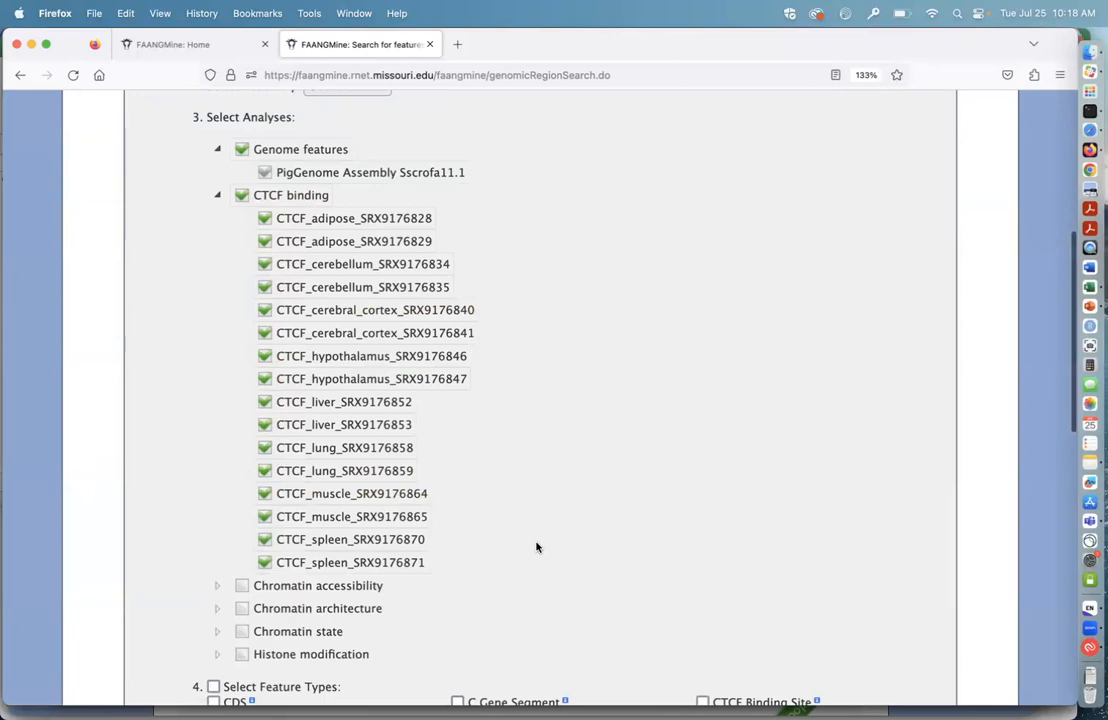
scroll(536, 547, down, 2)
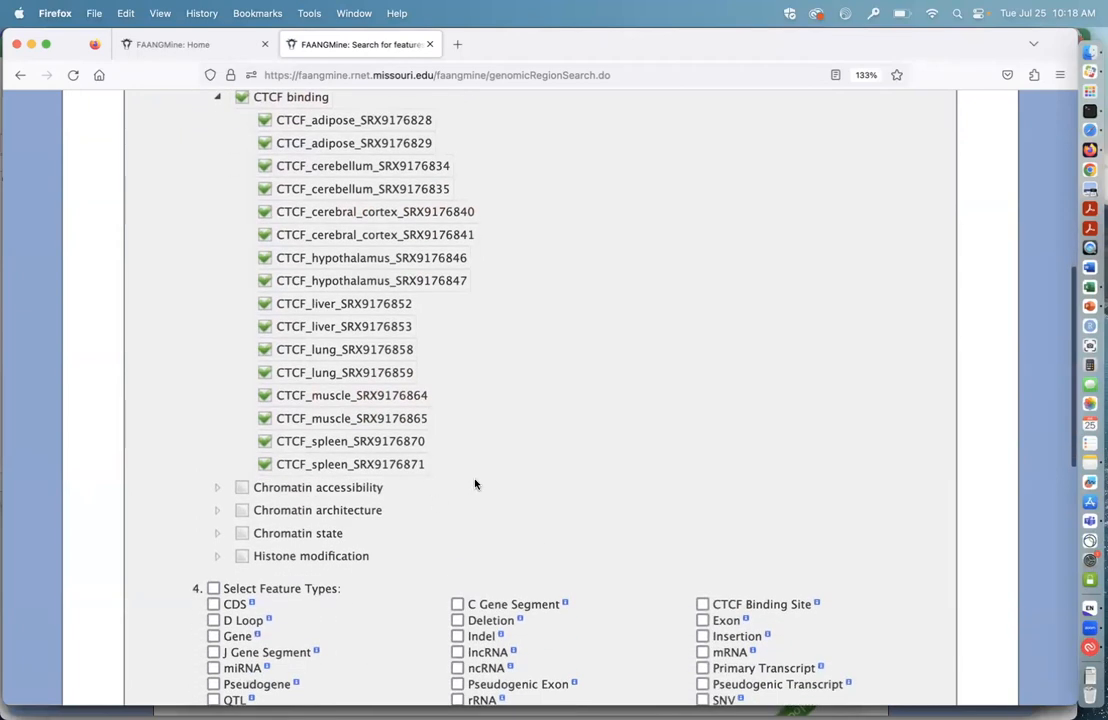
scroll(475, 482, down, 3)
click(241, 373)
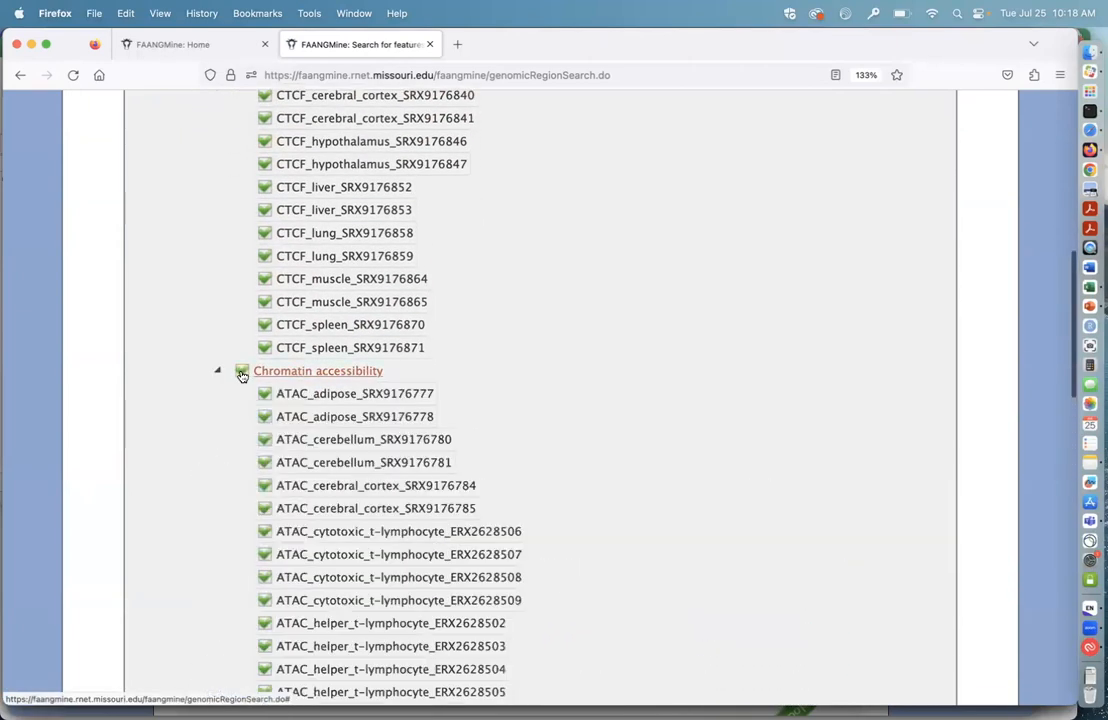
Step: Include all Chromatin architecture, Chromatin state and Histone modification analyses in the search
scroll(680, 474, down, 3)
scroll(680, 474, down, 10)
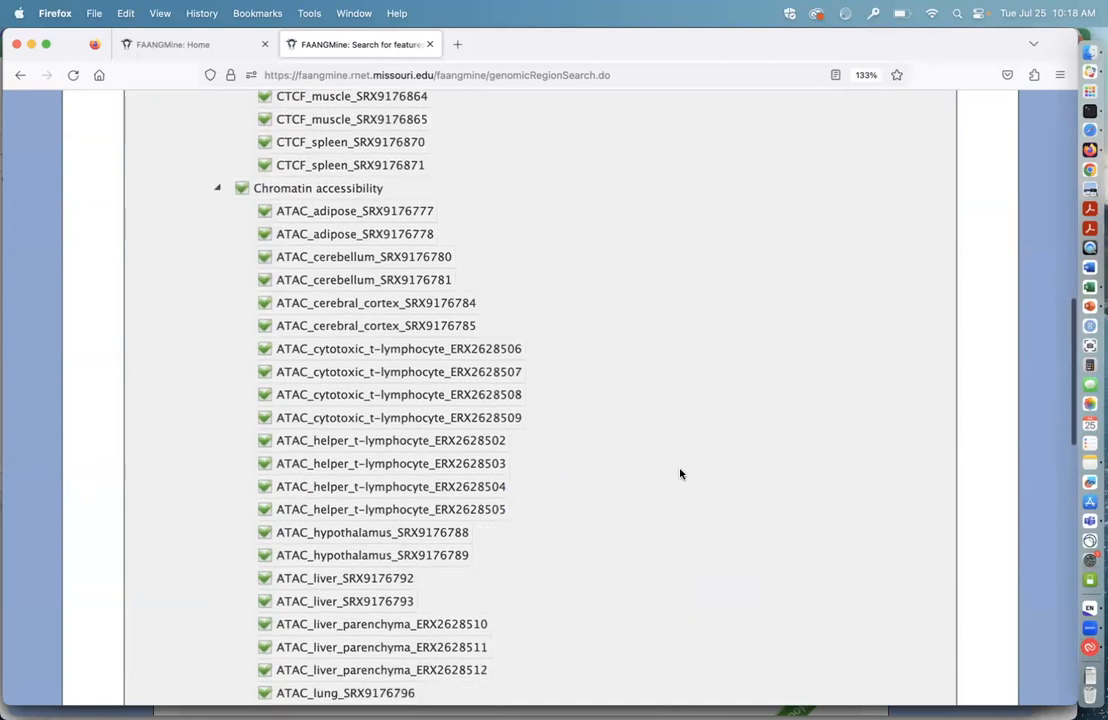
click(362, 456)
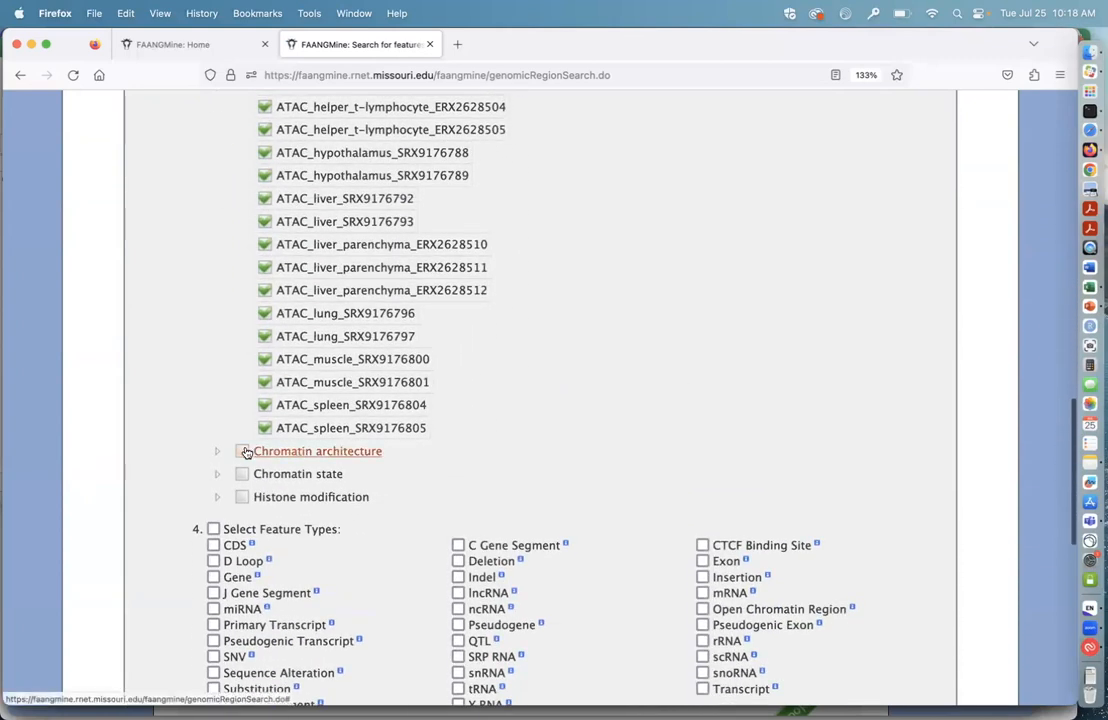
scroll(544, 485, down, 1)
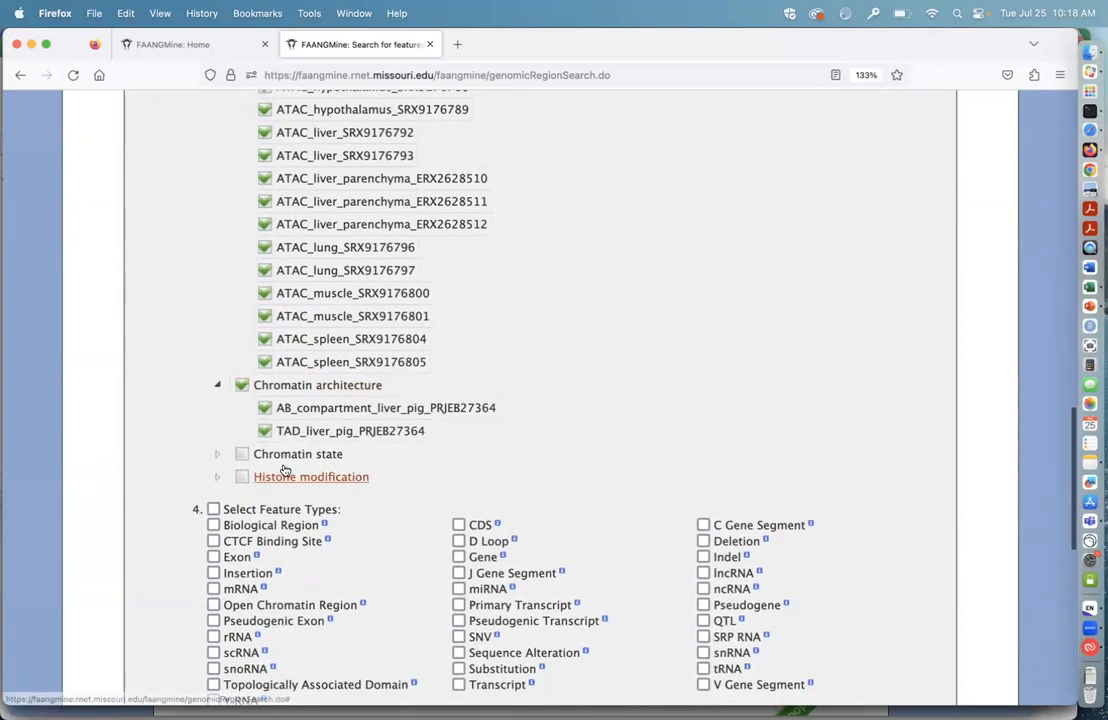
click(269, 456)
scroll(655, 516, down, 5)
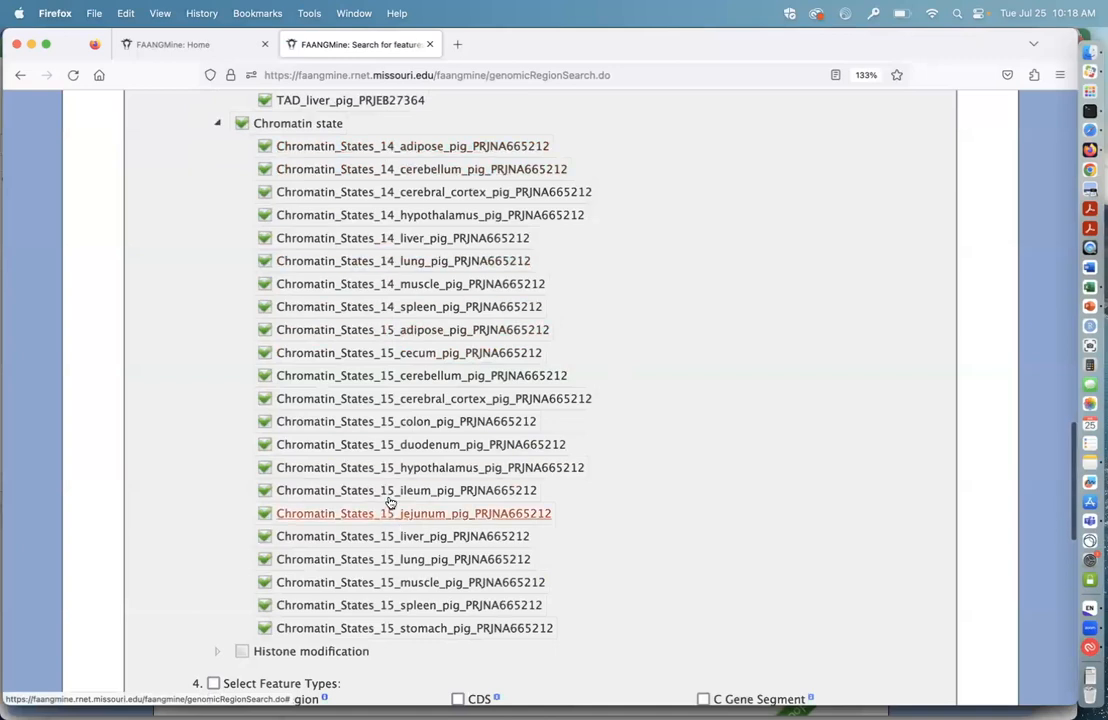
scroll(680, 457, down, 2)
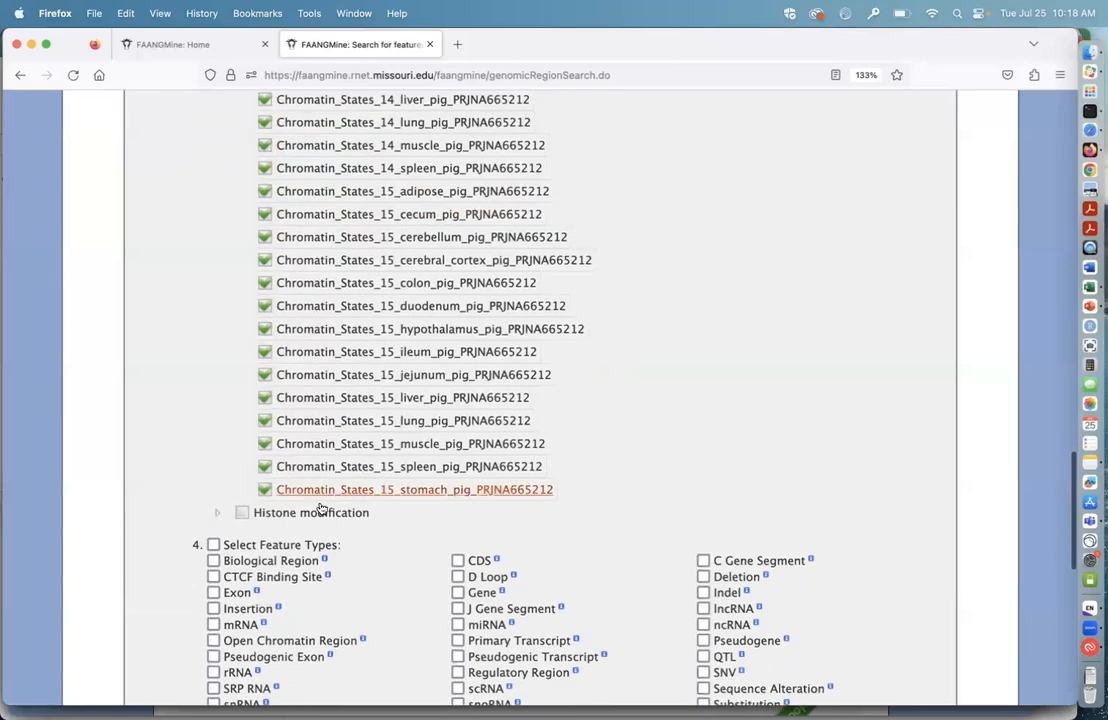
click(241, 512)
Step: Look through the selected chromatin state and histone modification analyses and the feature types offered for them
scroll(598, 532, down, 5)
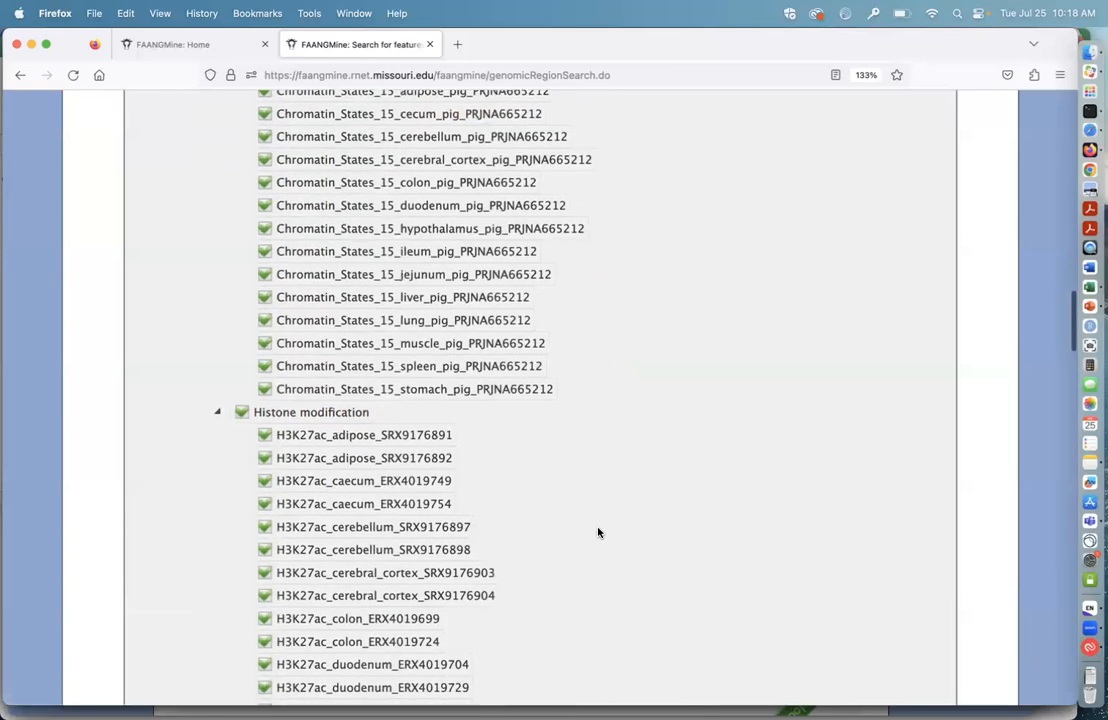
scroll(598, 532, up, 10)
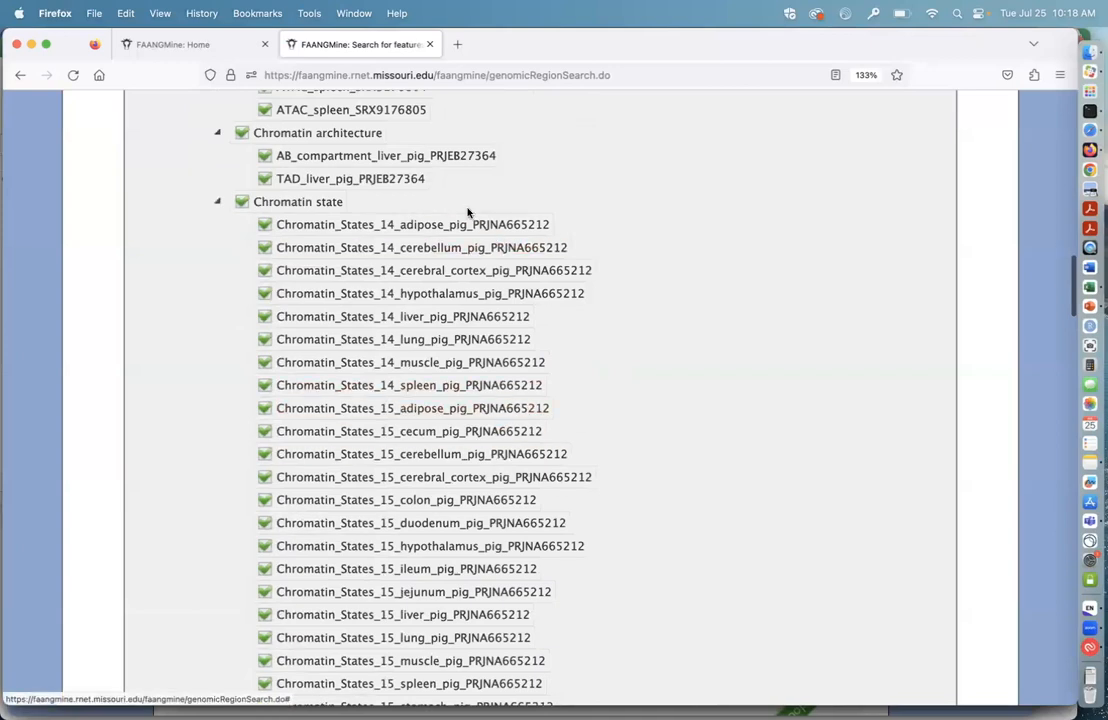
scroll(652, 407, down, 1)
scroll(652, 407, down, 6)
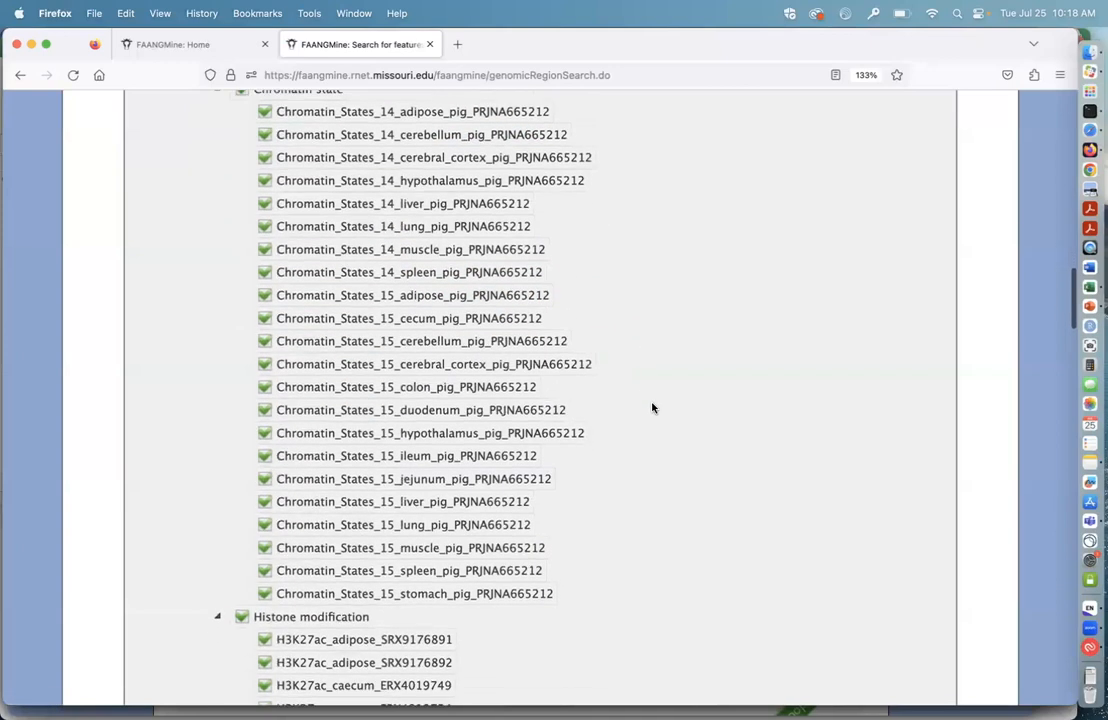
scroll(613, 428, down, 20)
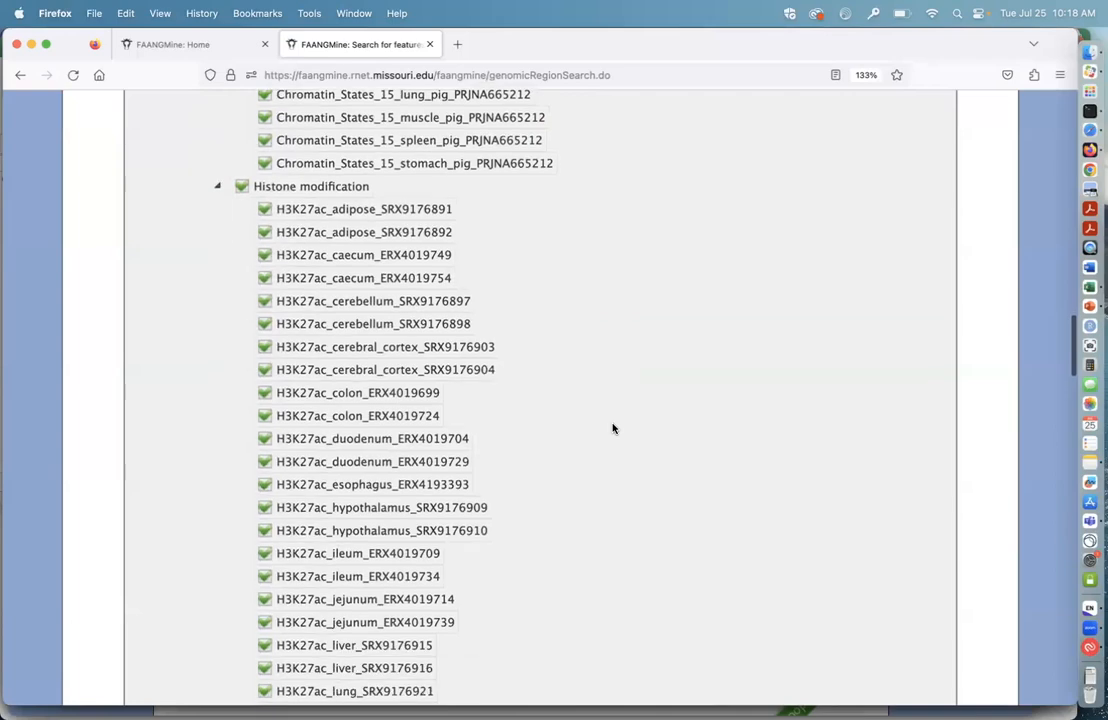
scroll(613, 428, down, 20)
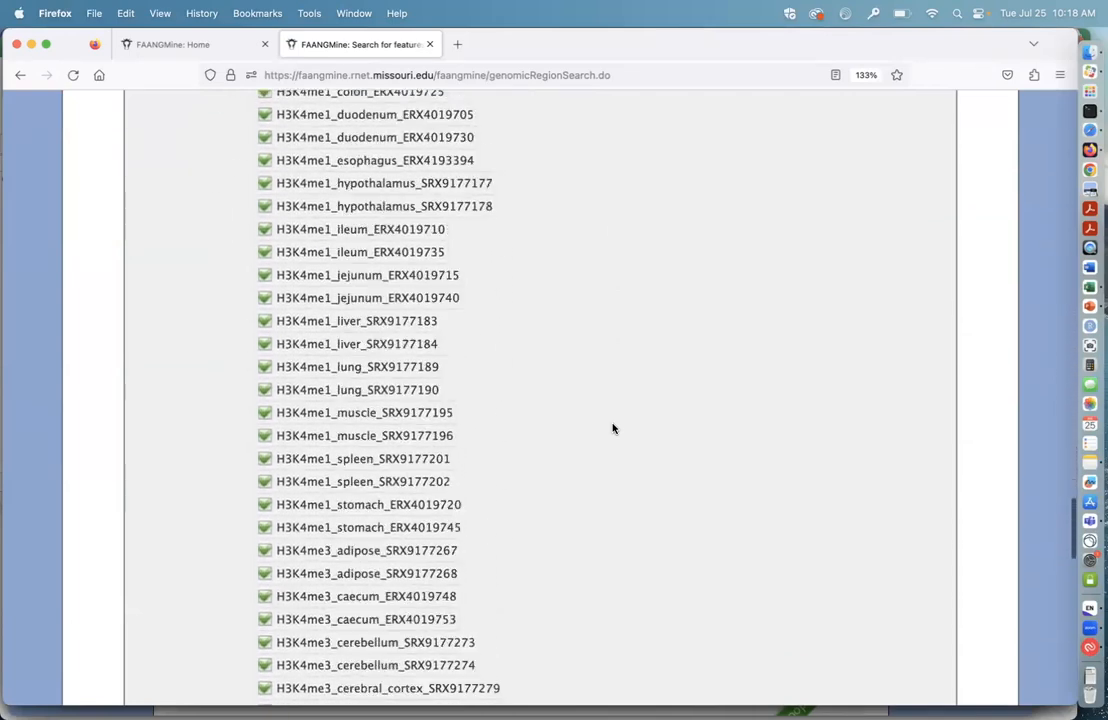
scroll(346, 265, up, 3)
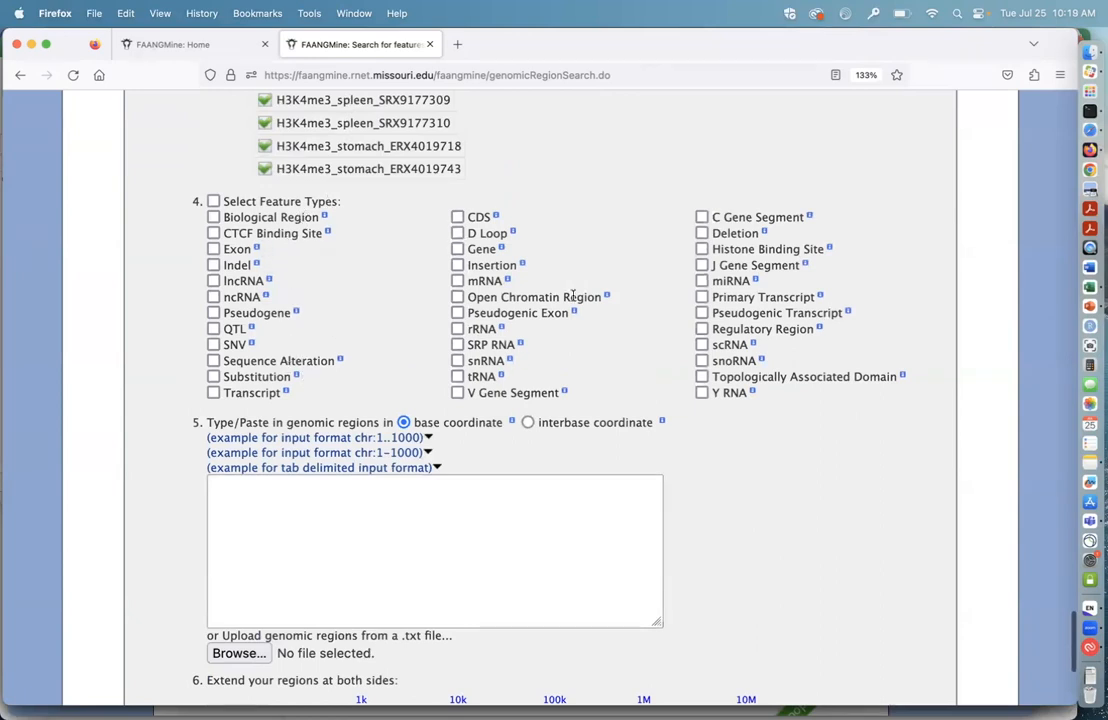
scroll(669, 307, up, 1)
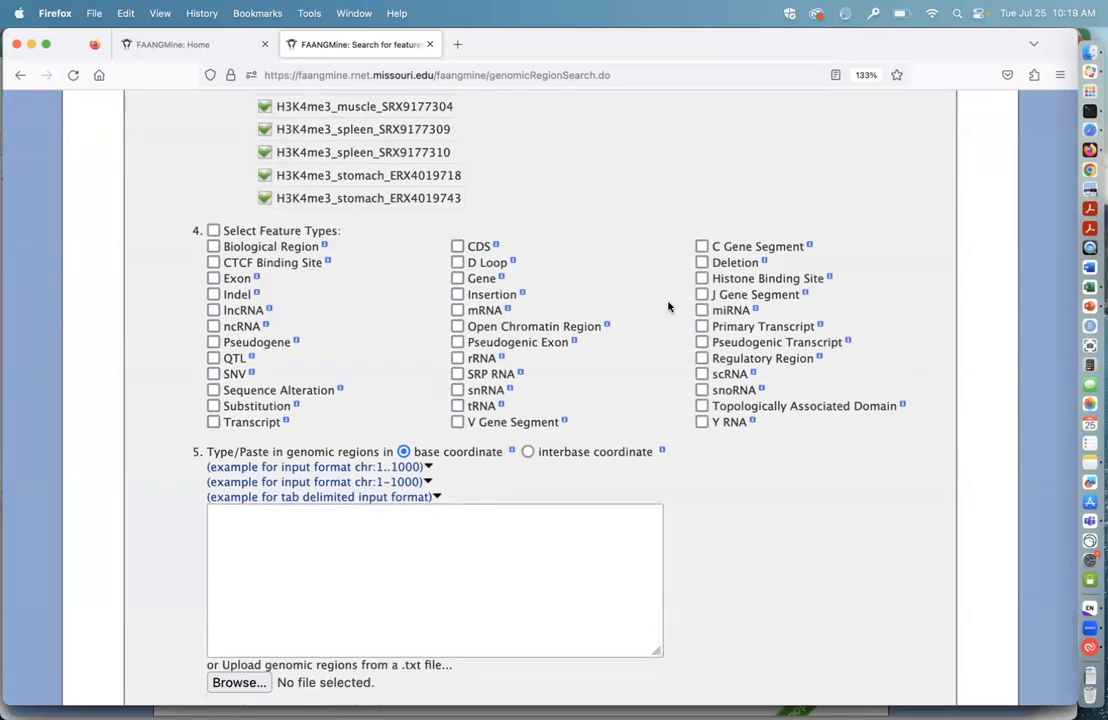
scroll(566, 186, up, 2)
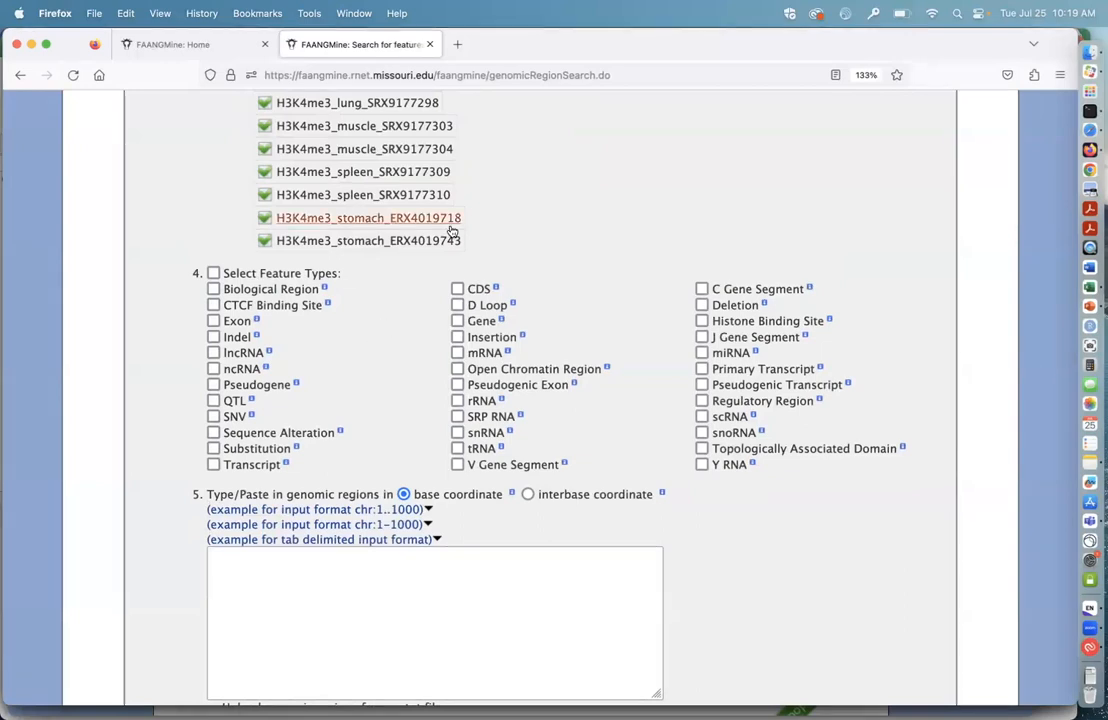
scroll(393, 316, down, 1)
scroll(393, 316, up, 1)
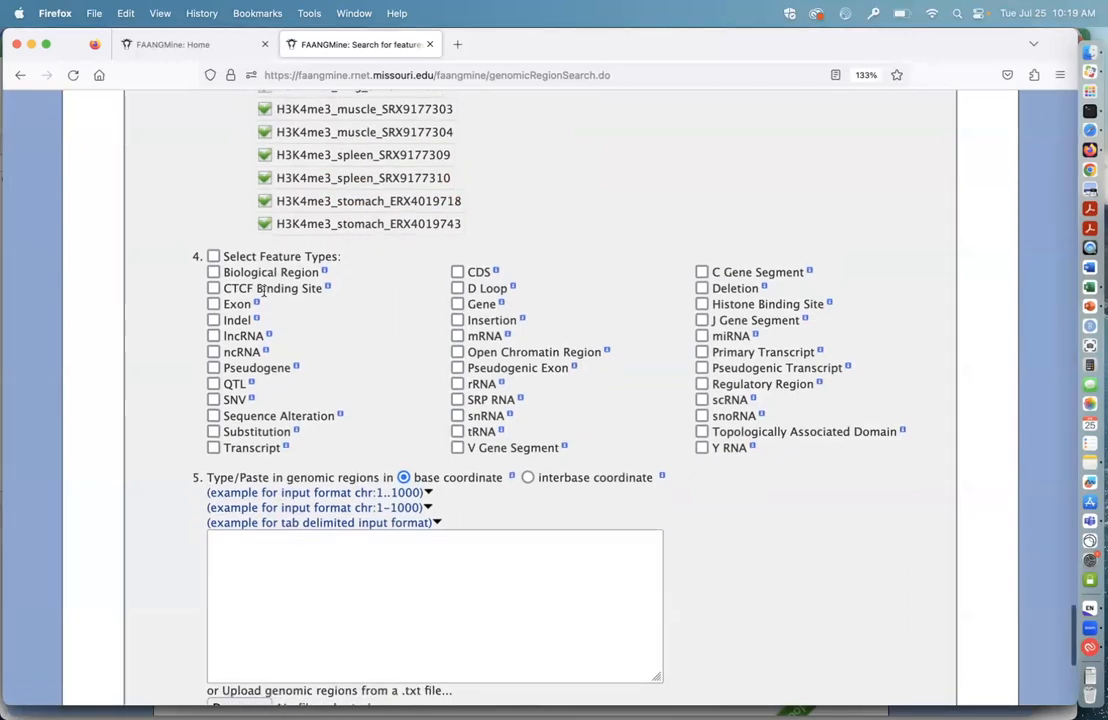
Step: Select the feature types Biological Region, CTCF Binding Site, Open Chromatin Region, Histone Binding Site, Regulatory Region and Topologically Associated Domain
click(213, 272)
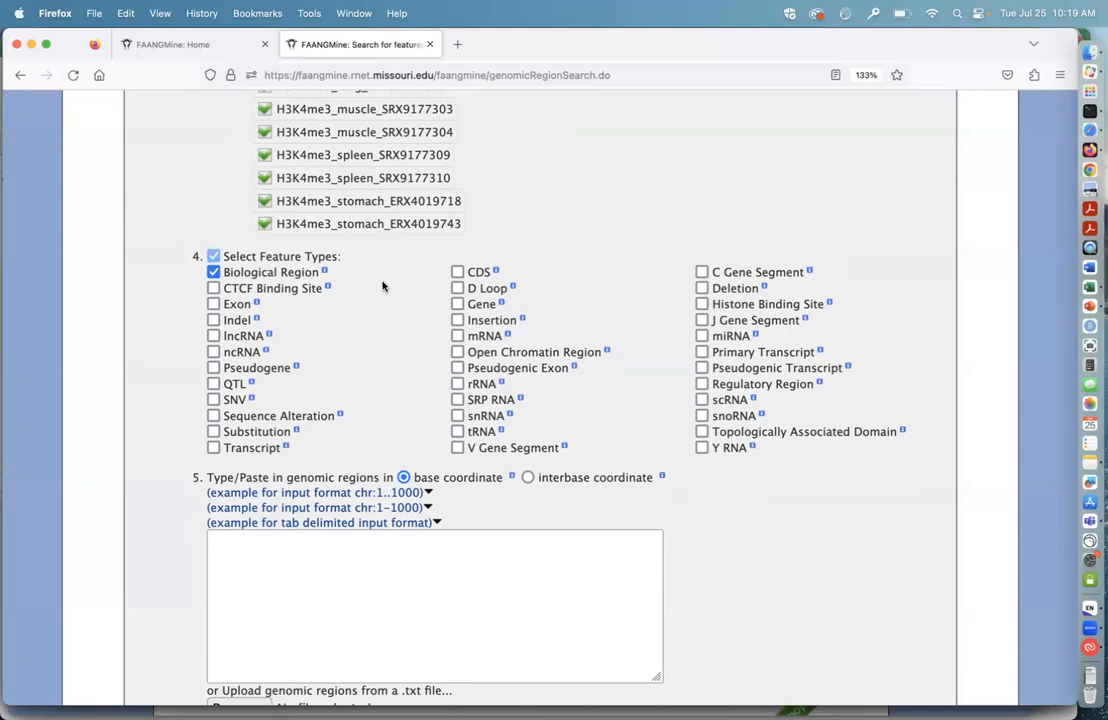
scroll(382, 286, up, 1)
scroll(382, 286, up, 1)
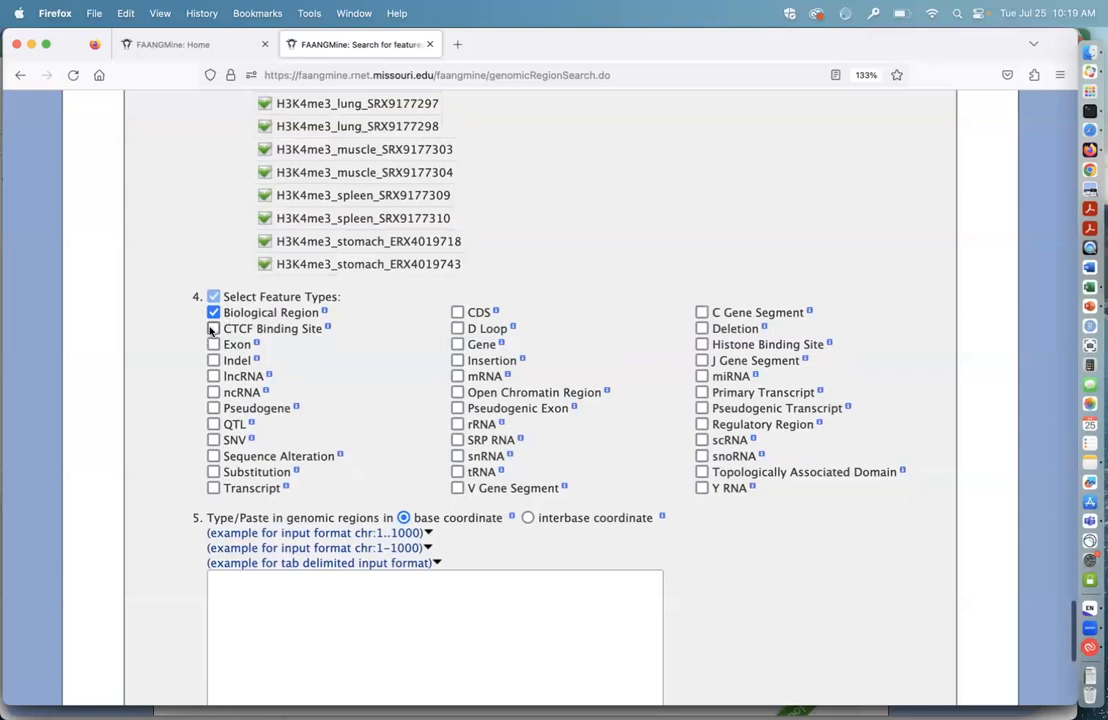
click(458, 393)
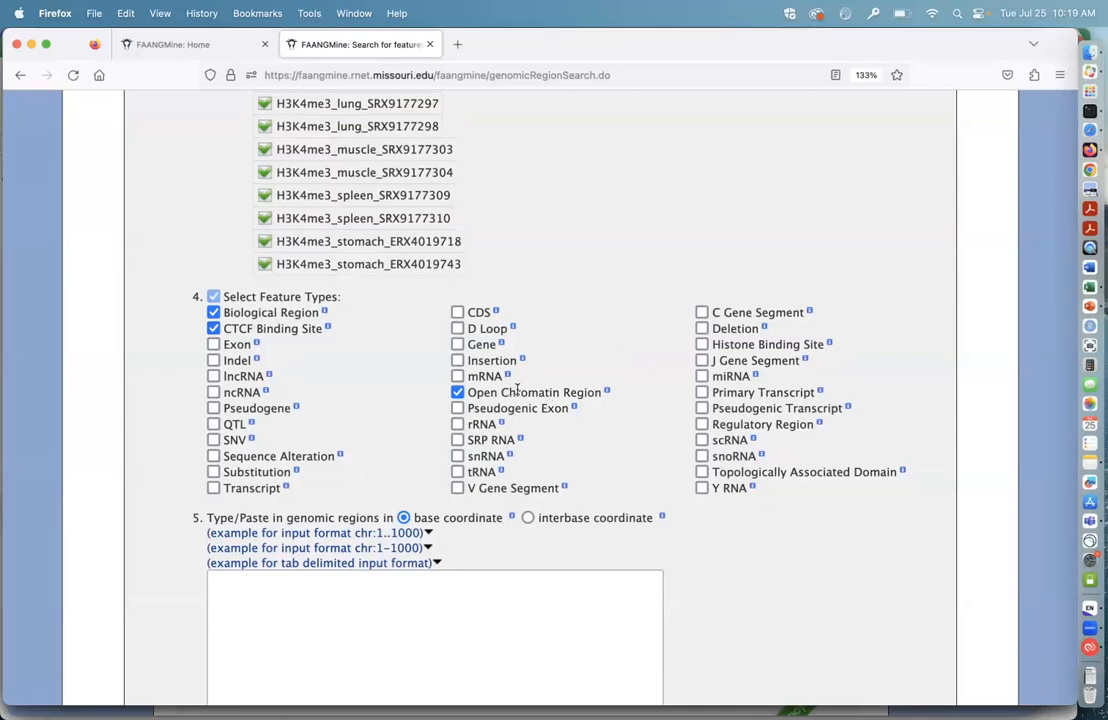
click(702, 344)
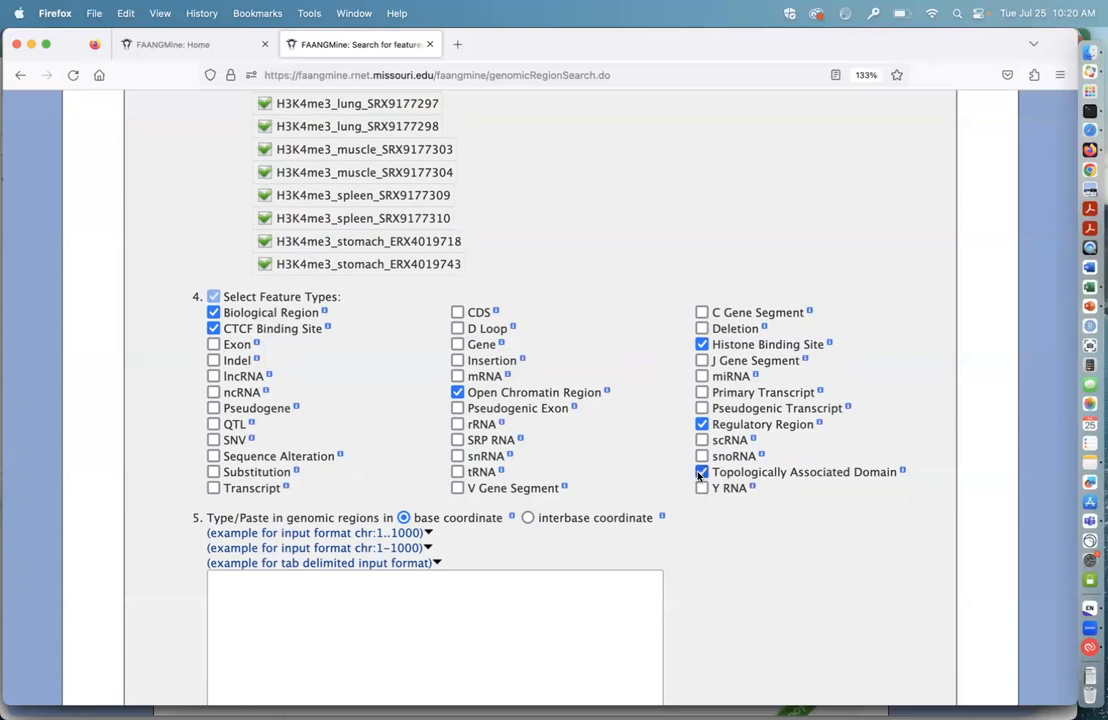
Step: Switch to Excel, bring up the pig_shoulder_subcu_fat_thickness_gwas workbook, and copy the chromosome, start and end coordinates in E1:G4
scroll(772, 571, down, 2)
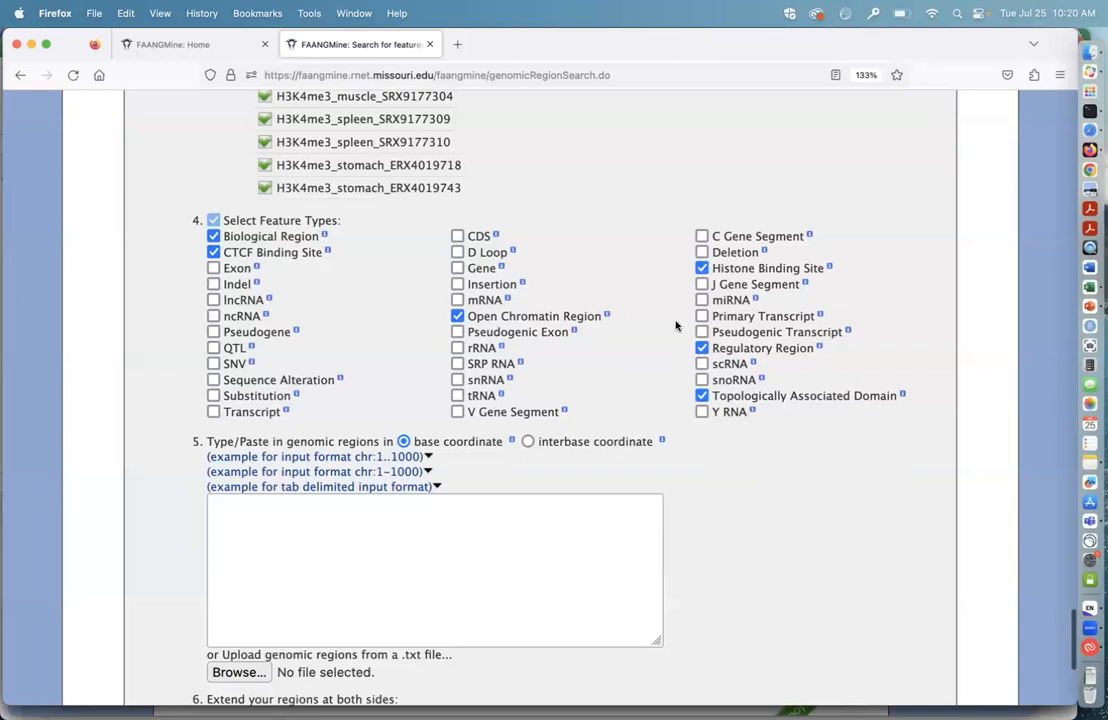
scroll(722, 514, down, 1)
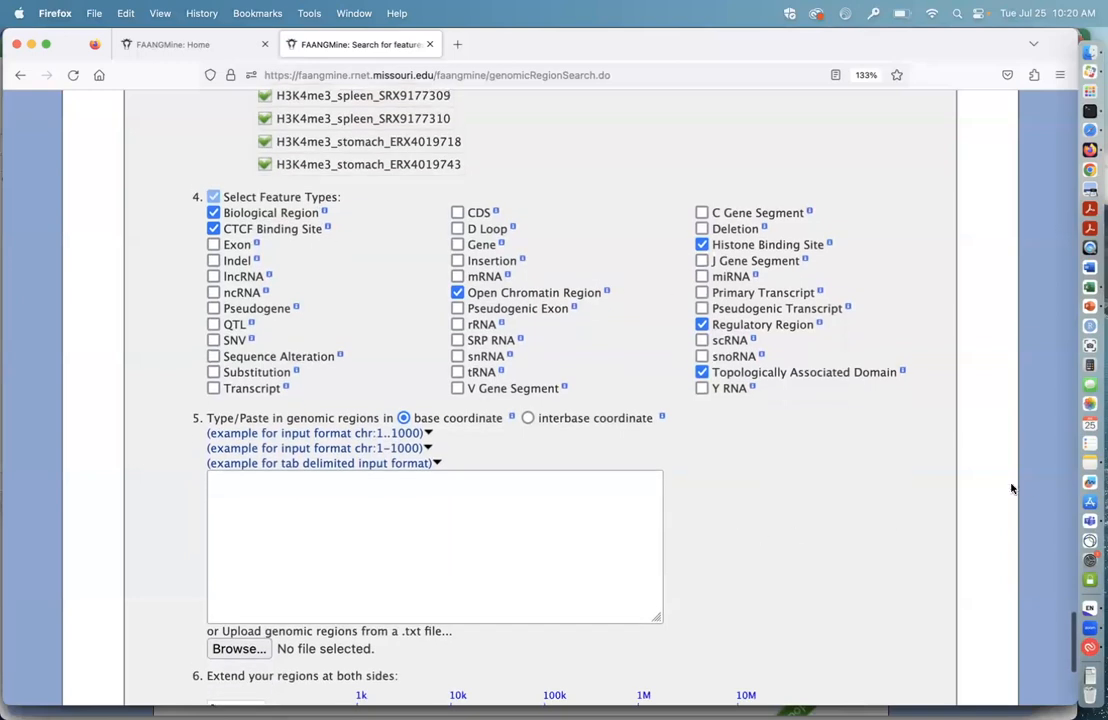
click(1090, 287)
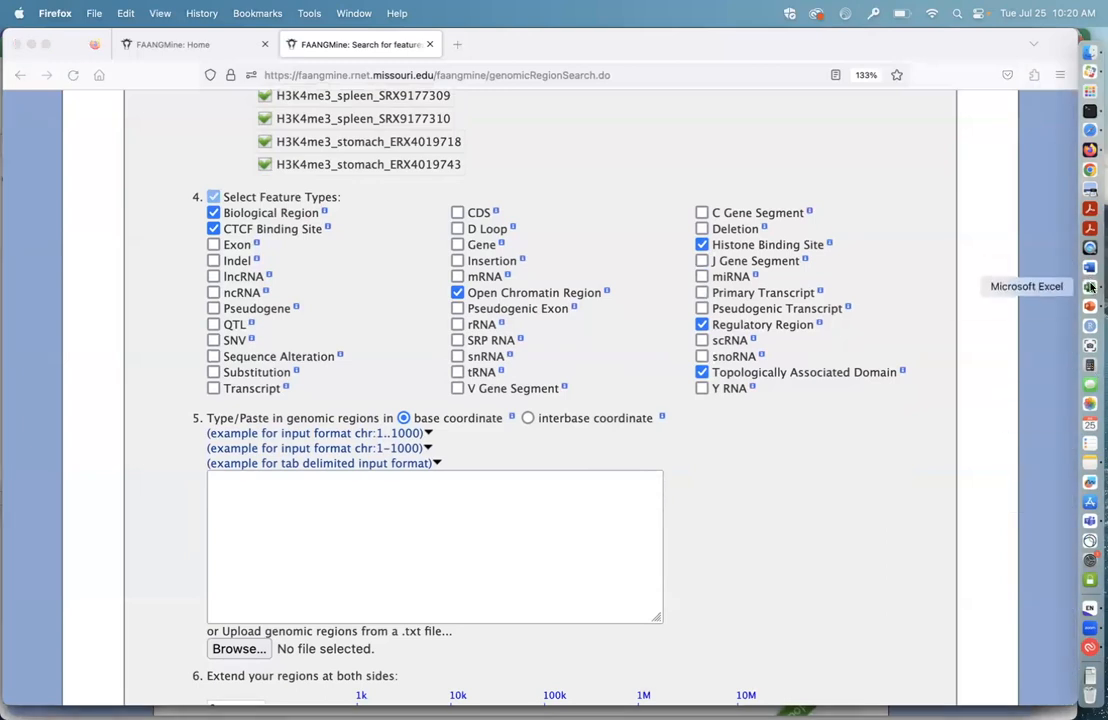
click(357, 13)
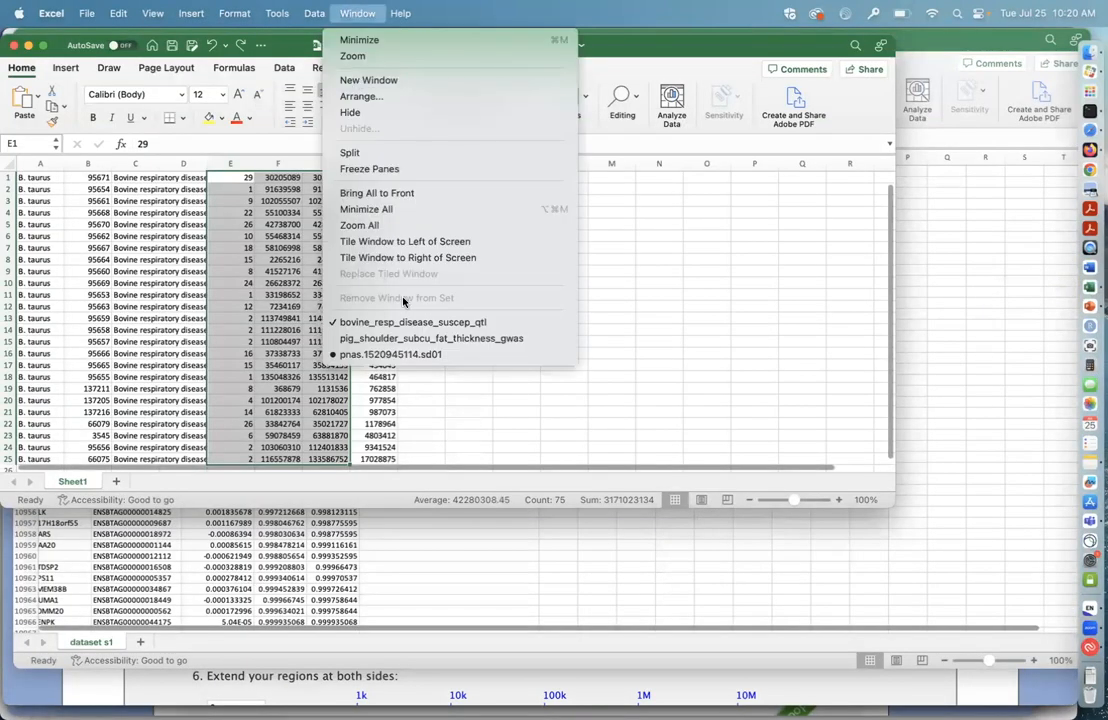
click(406, 339)
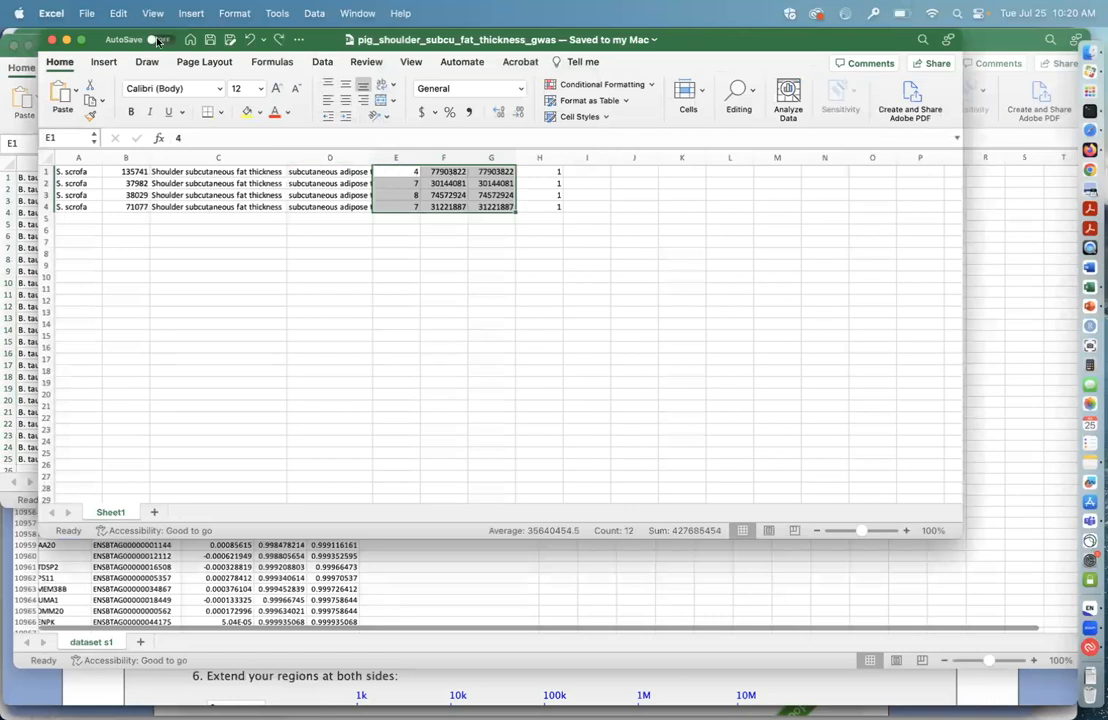
click(118, 13)
click(138, 97)
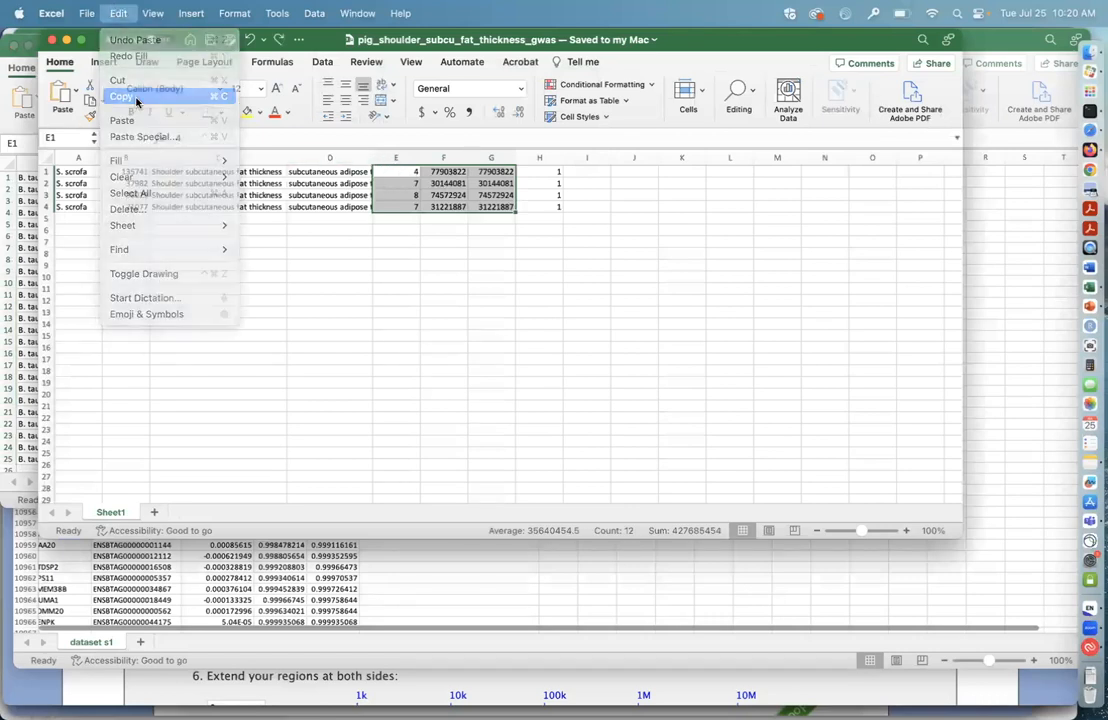
Step: Switch back to Firefox and paste the copied chromosome 4, 7 and 8 coordinates as the genomic regions
click(1090, 150)
click(463, 486)
key(super+v)
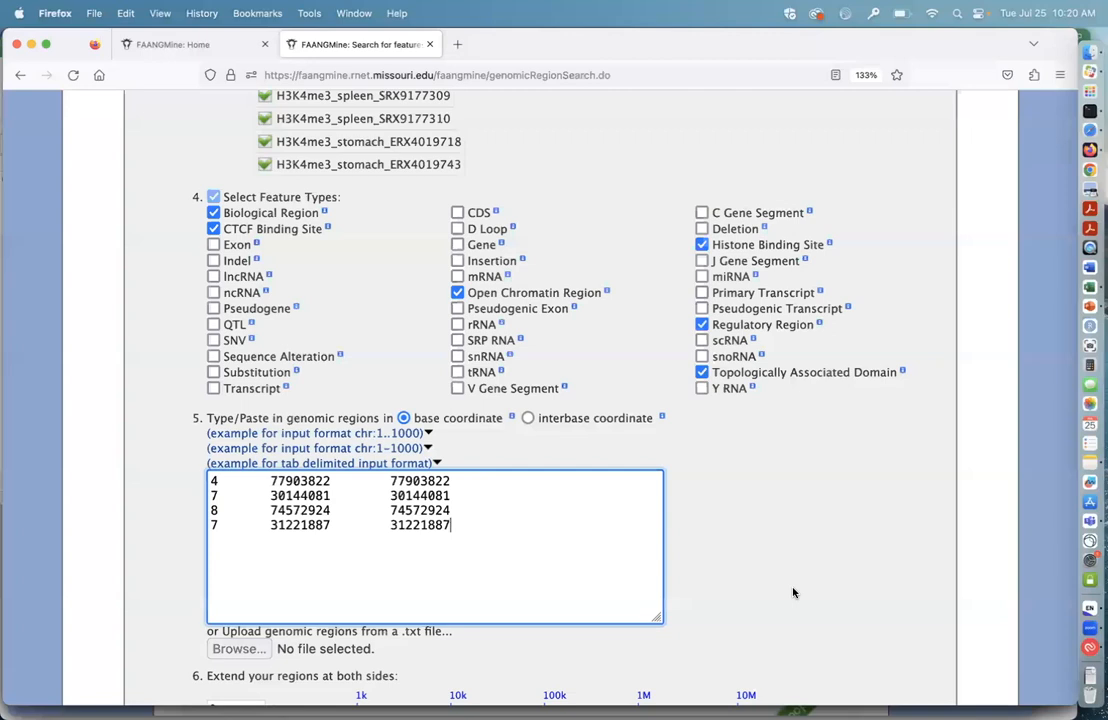
Step: Look over the region extension and strand-specific options, and run the genomic region search
scroll(791, 591, down, 3)
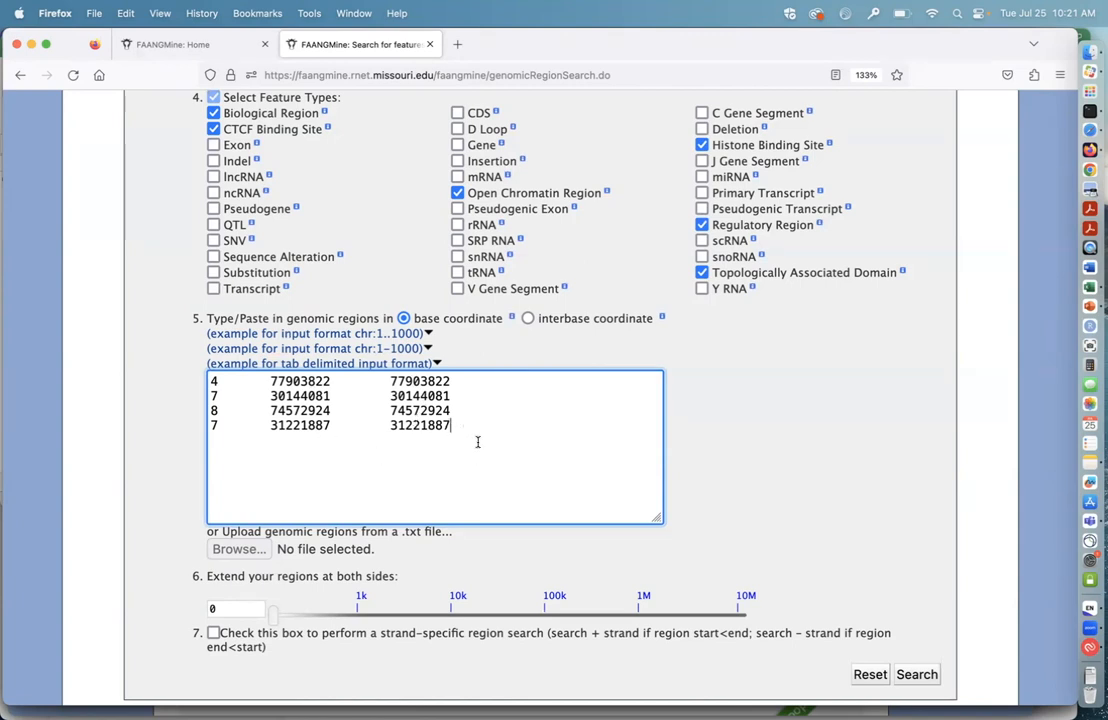
scroll(490, 452, down, 1)
scroll(466, 457, down, 3)
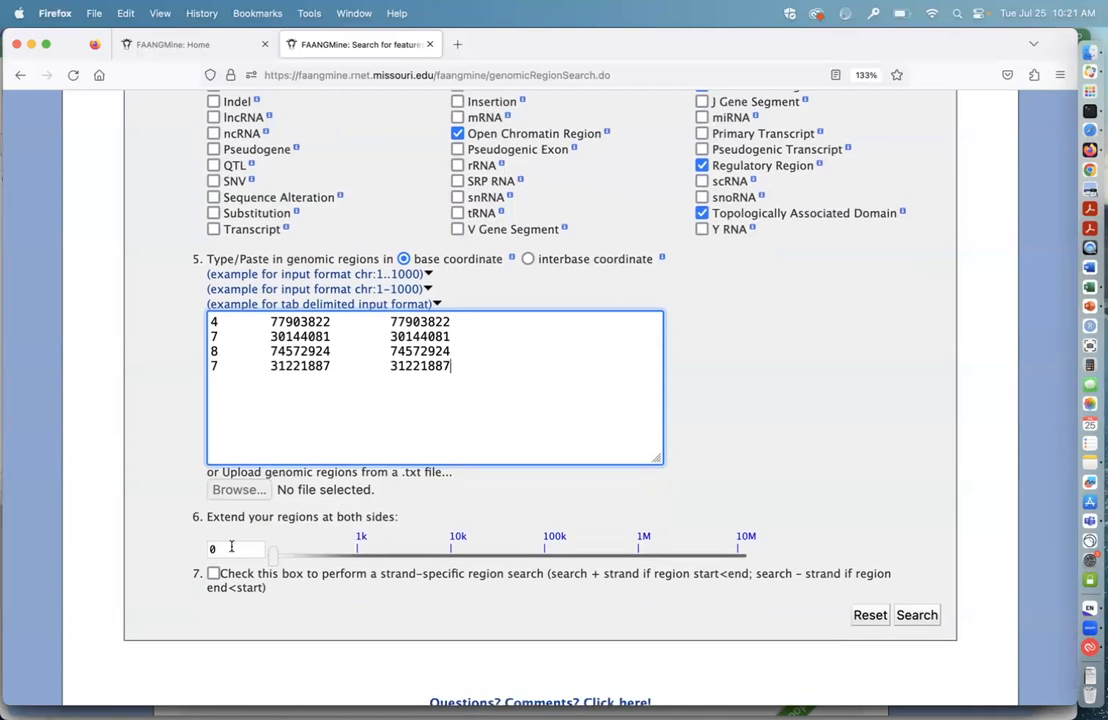
scroll(352, 515, down, 1)
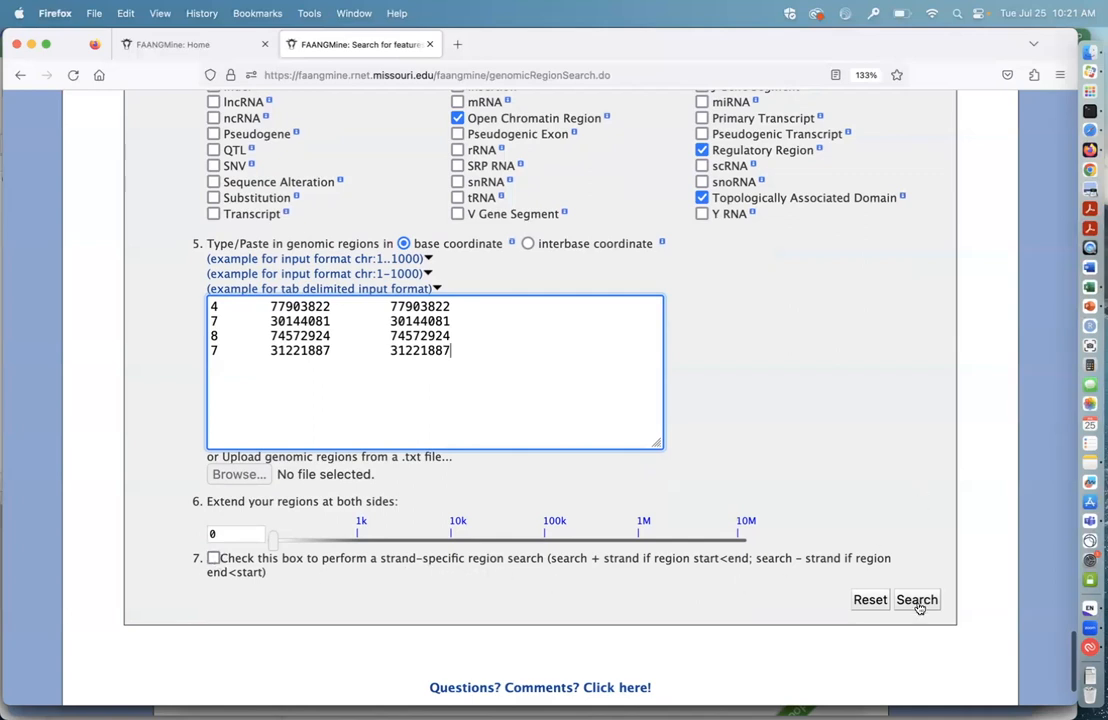
click(917, 601)
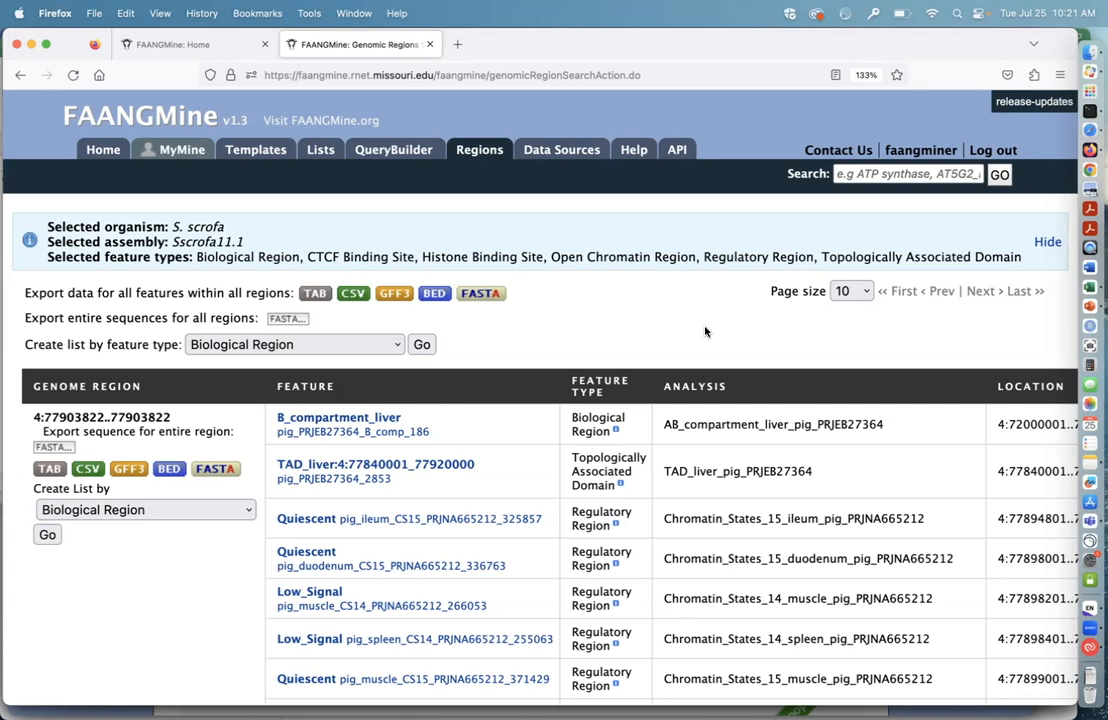
Step: Look over the genomic region search results, including the selected feature types, export options and feature table for region 4:77903822..77903822
scroll(705, 332, down, 2)
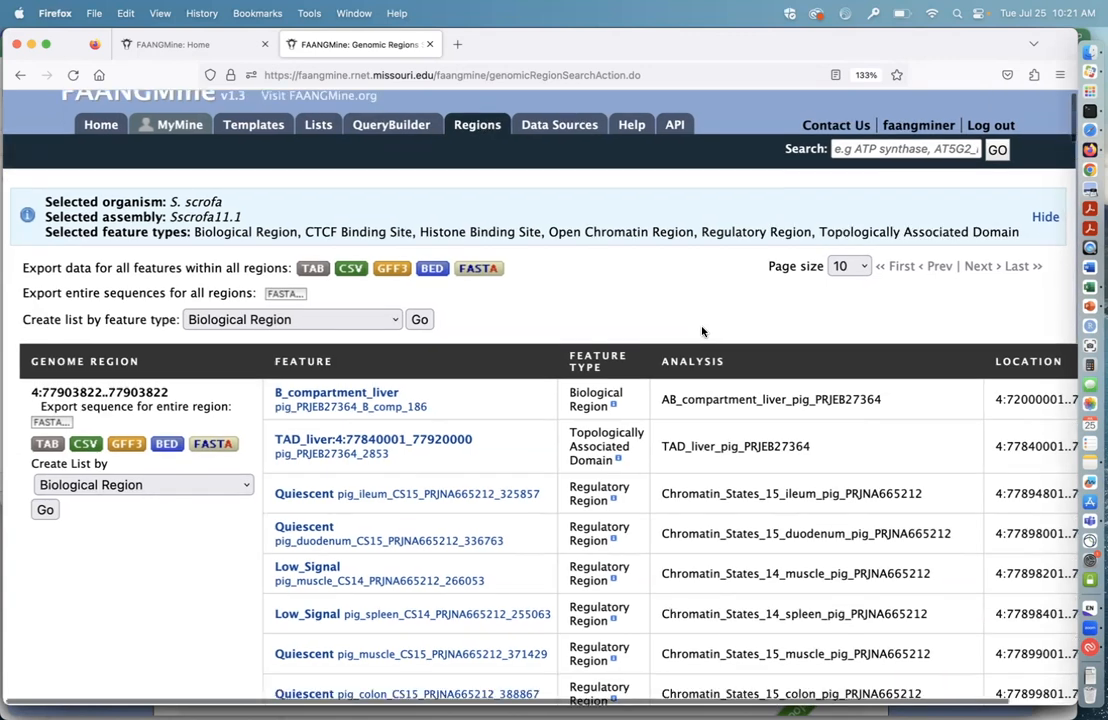
scroll(513, 405, down, 4)
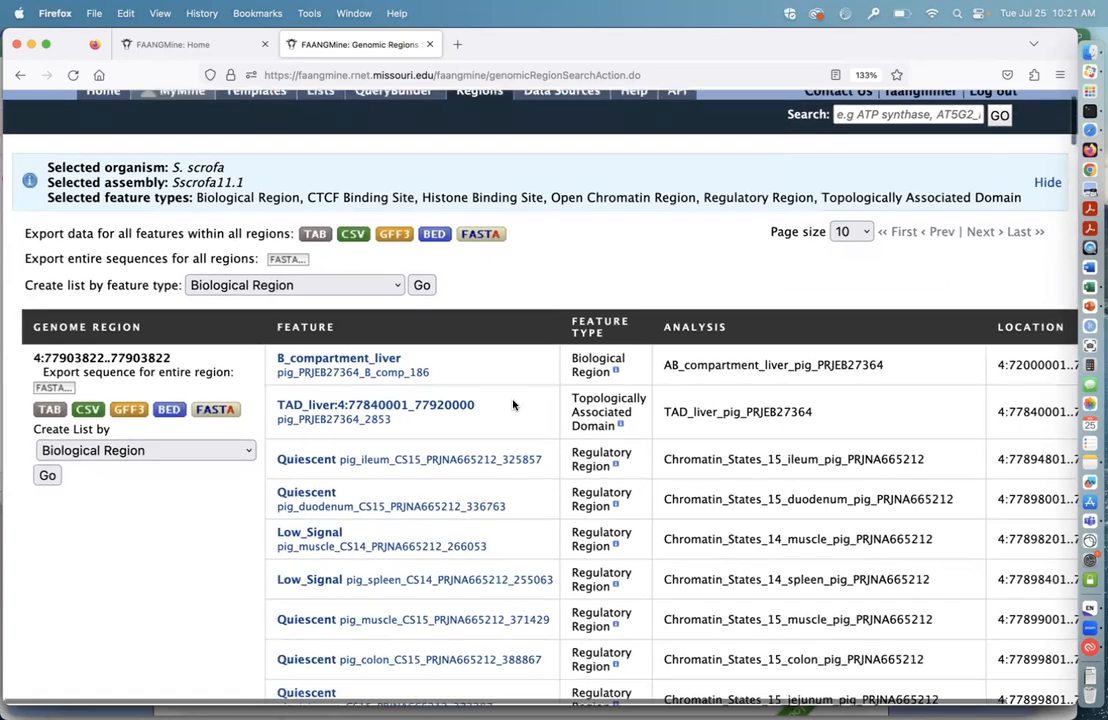
scroll(240, 512, down, 1)
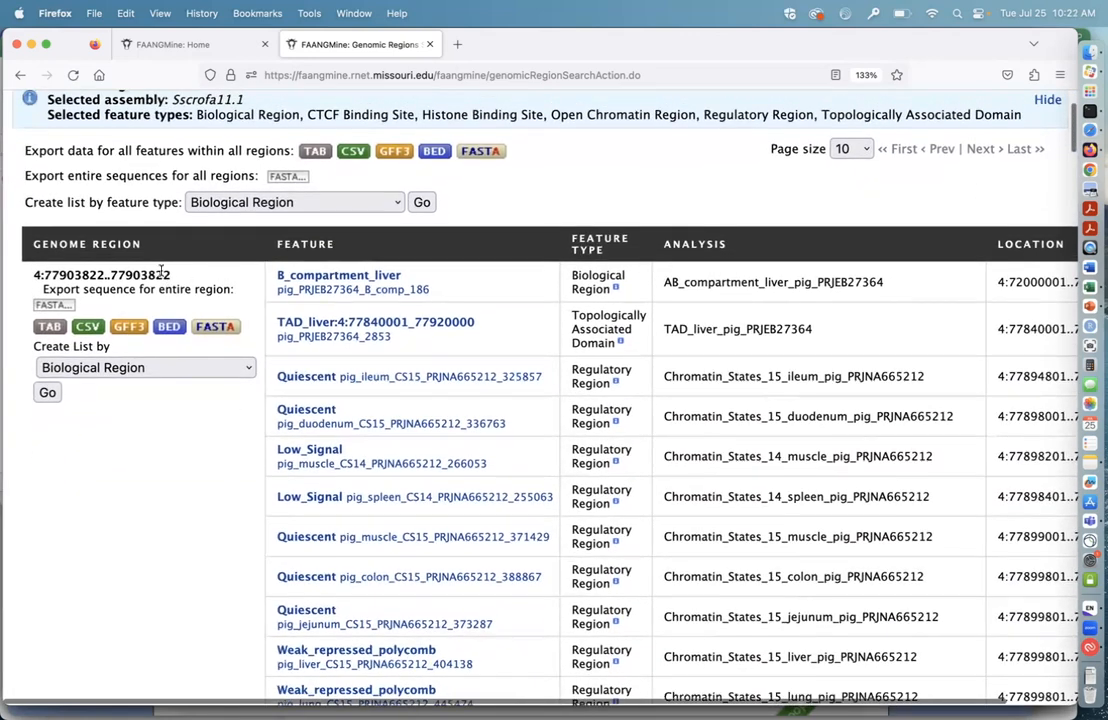
scroll(187, 413, down, 2)
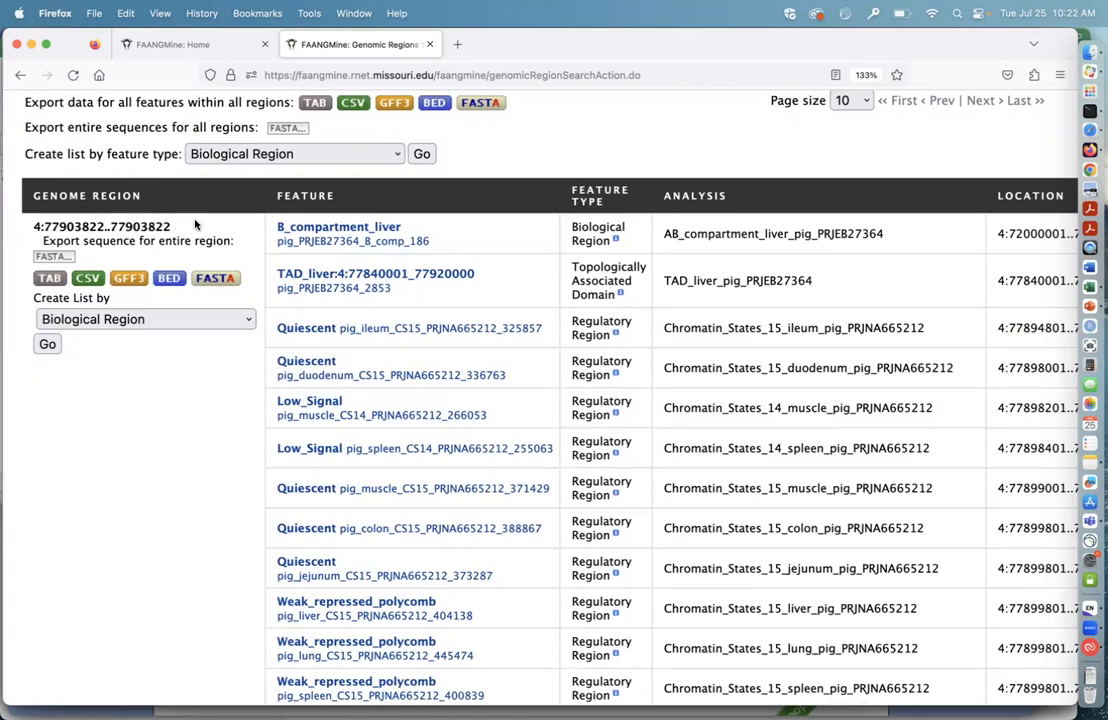
scroll(252, 462, down, 1)
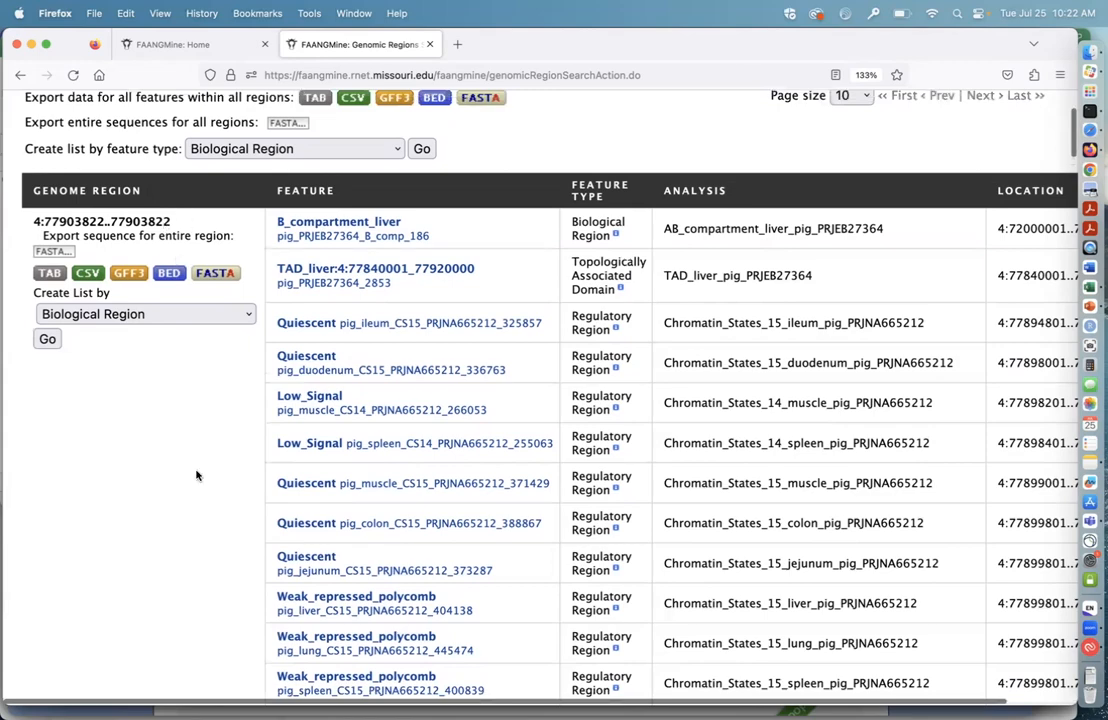
scroll(196, 476, down, 3)
scroll(196, 476, down, 15)
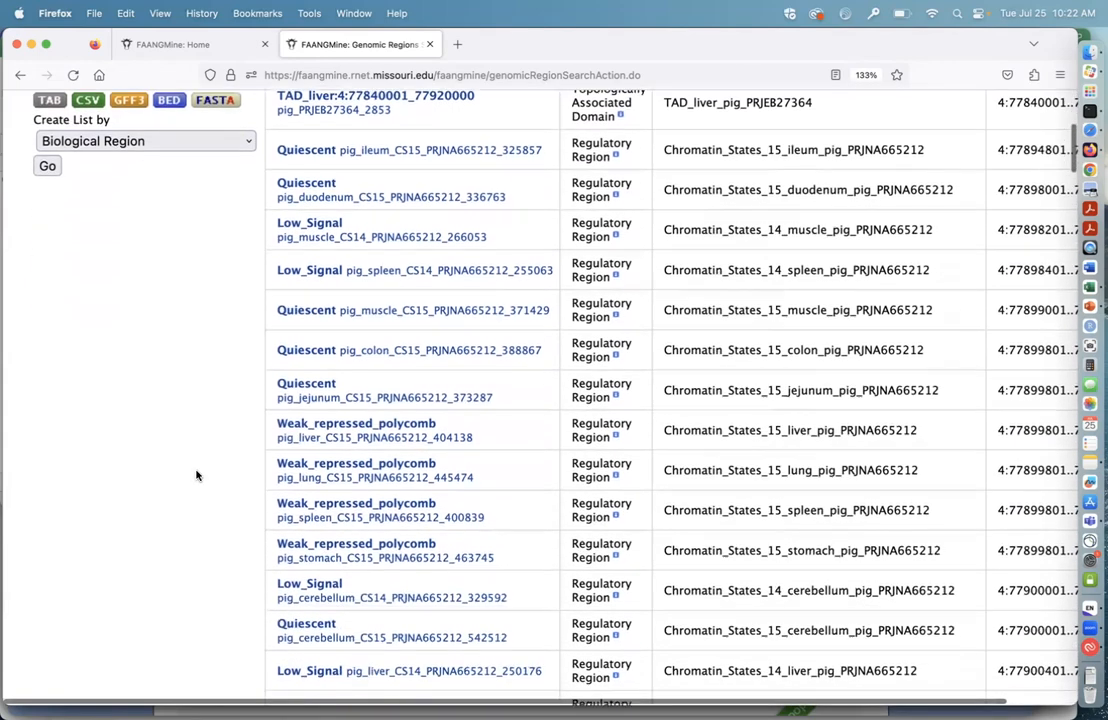
scroll(196, 476, down, 10)
scroll(173, 208, up, 20)
scroll(176, 209, up, 5)
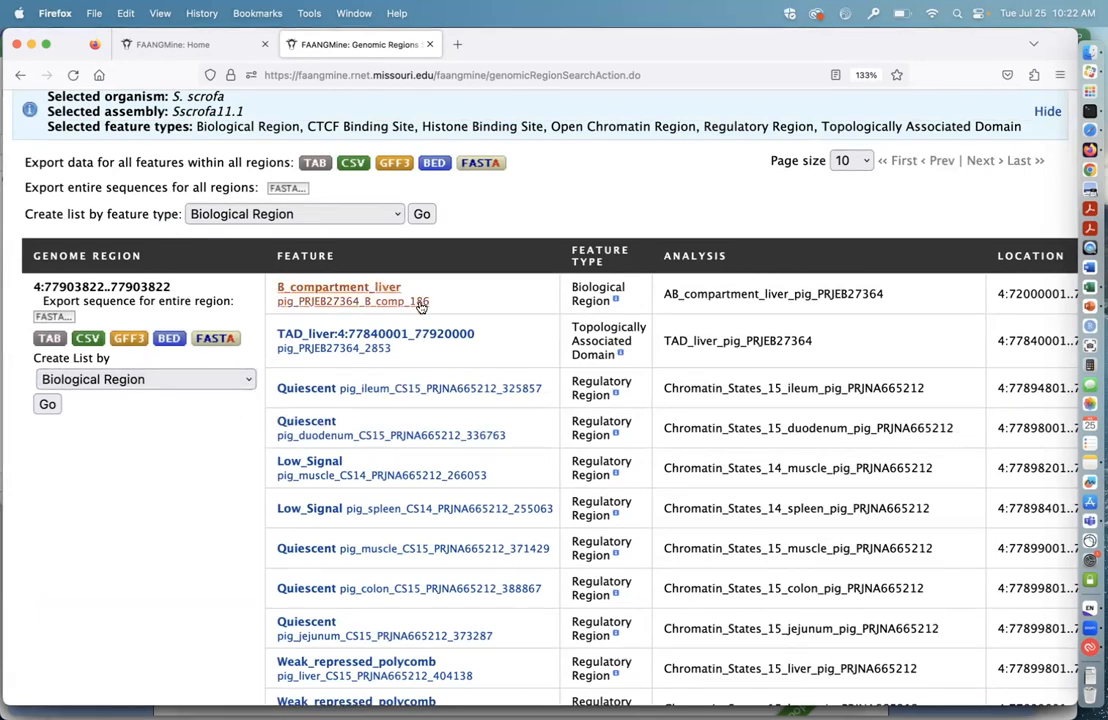
Step: Examine the liver compartment, topologically associated domain and tissue chromatin state features overlapping the chromosome 4 region
scroll(490, 328, down, 1)
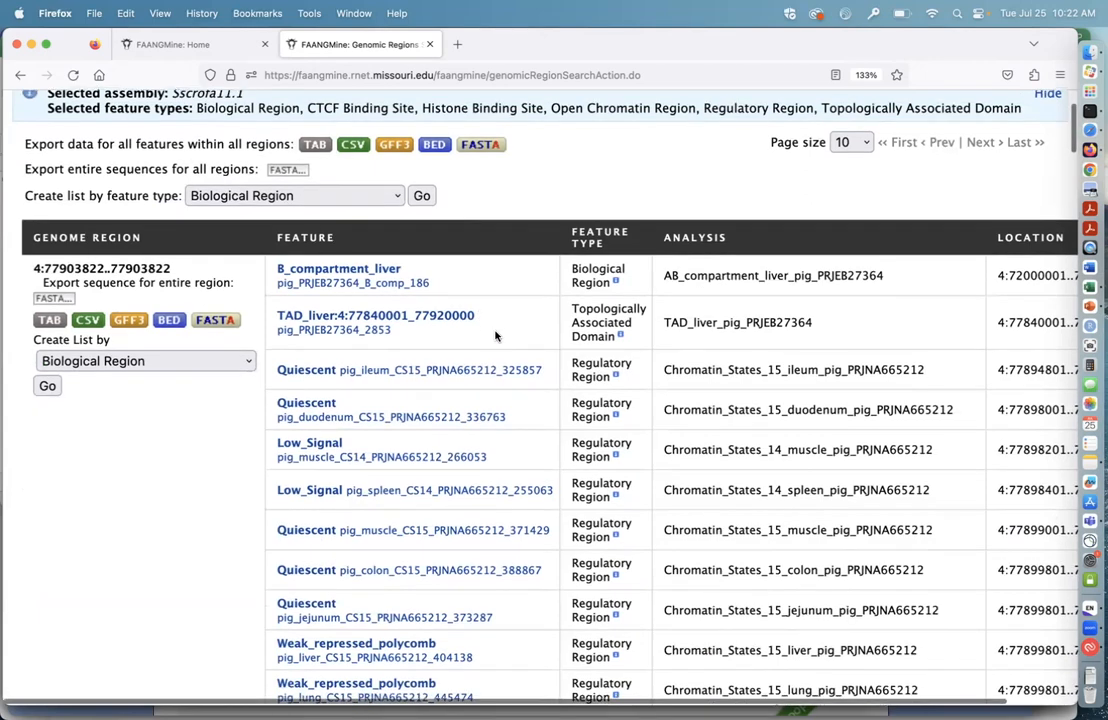
scroll(494, 330, down, 1)
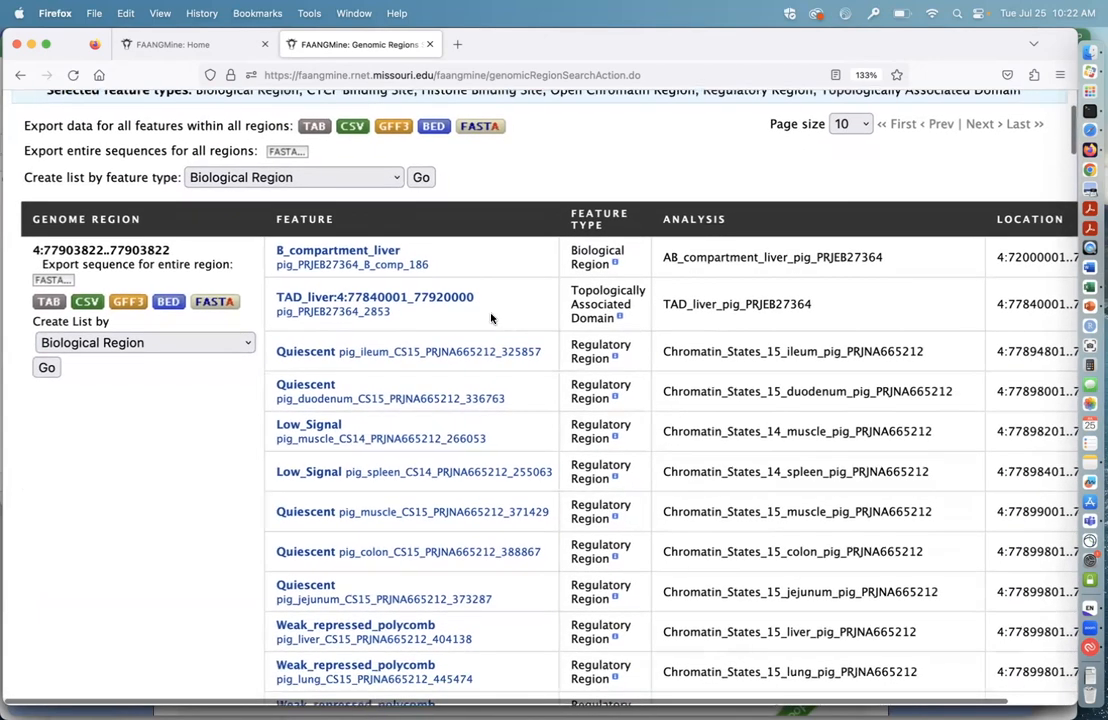
scroll(491, 318, down, 1)
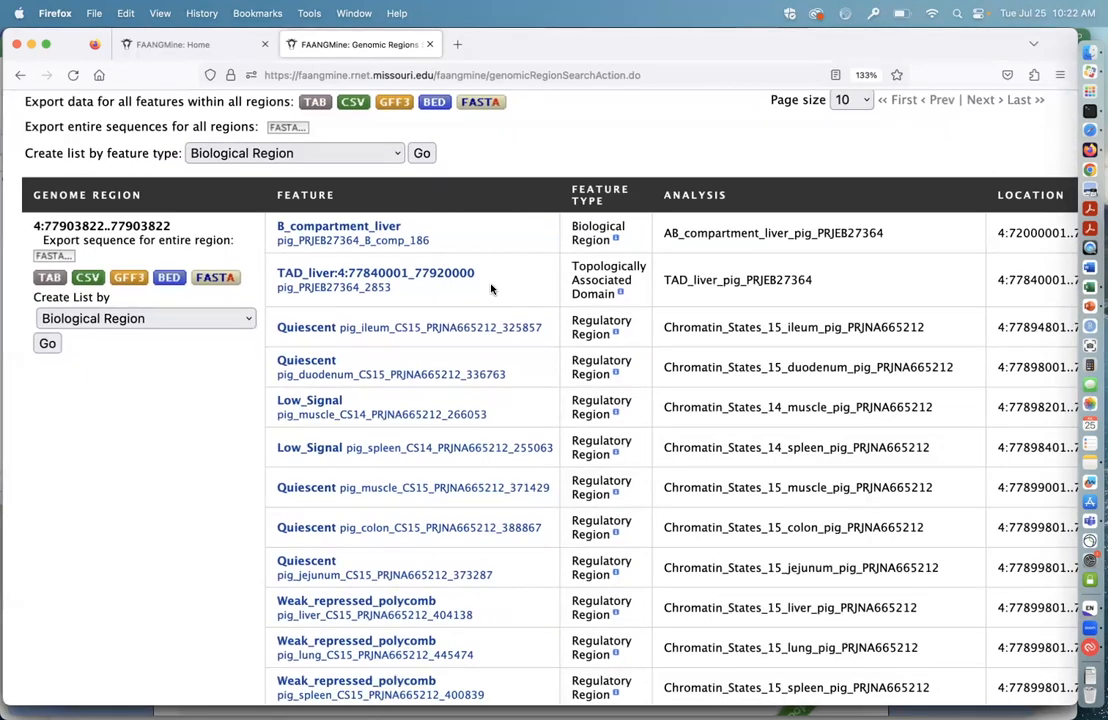
scroll(498, 354, down, 1)
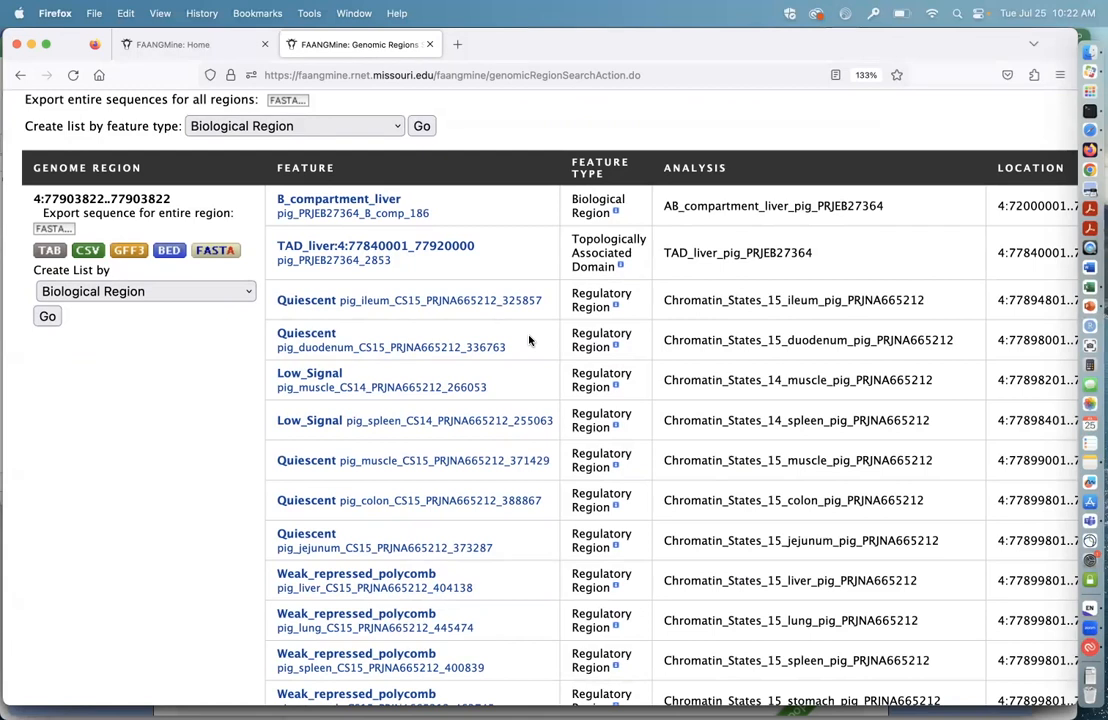
scroll(529, 342, down, 1)
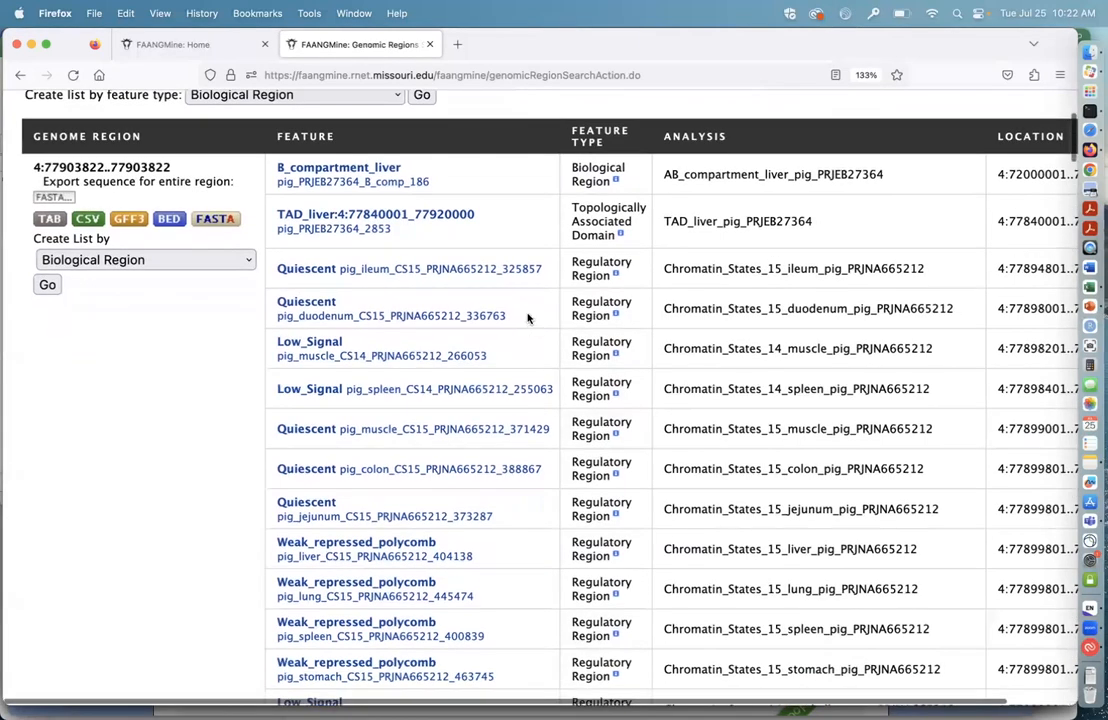
scroll(529, 318, down, 1)
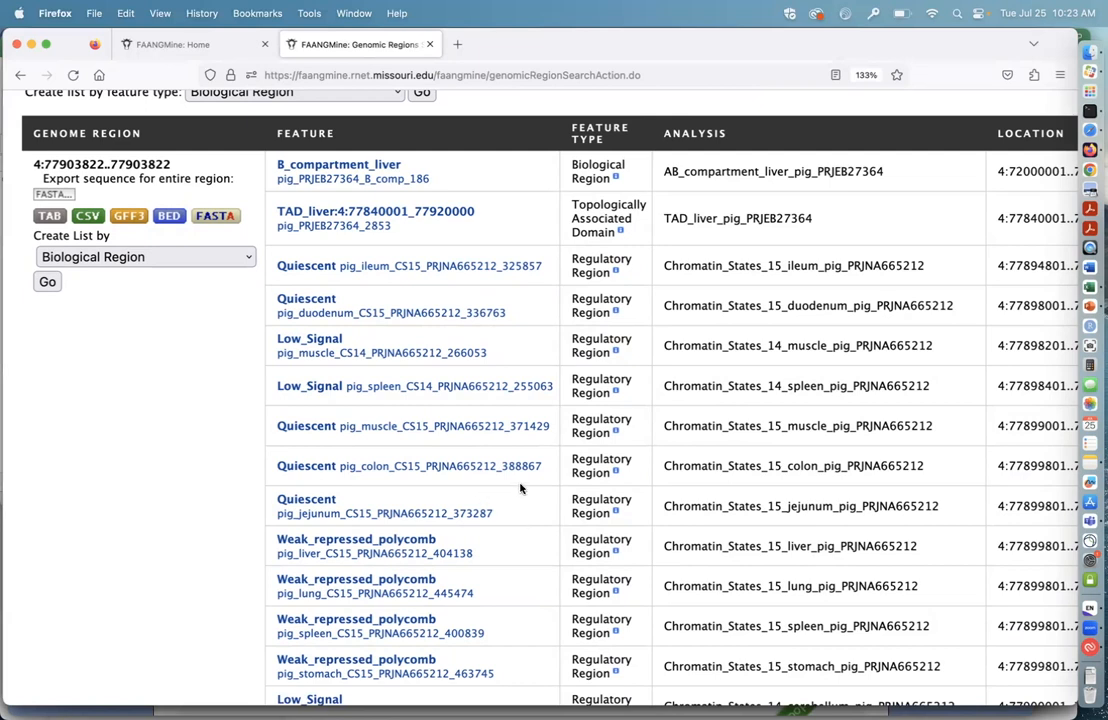
scroll(520, 488, down, 2)
scroll(520, 481, up, 1)
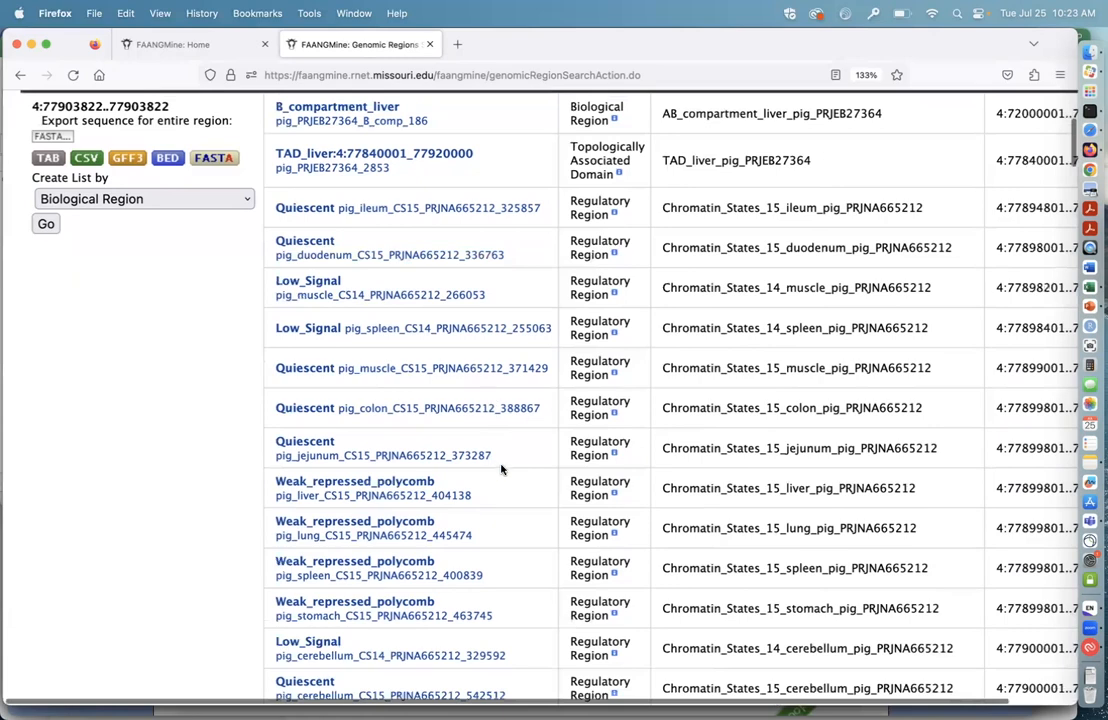
Step: Review the H3K27me3 histone binding sites, open chromatin region and remaining regulatory regions listed for the chromosome 4 position
scroll(507, 455, down, 1)
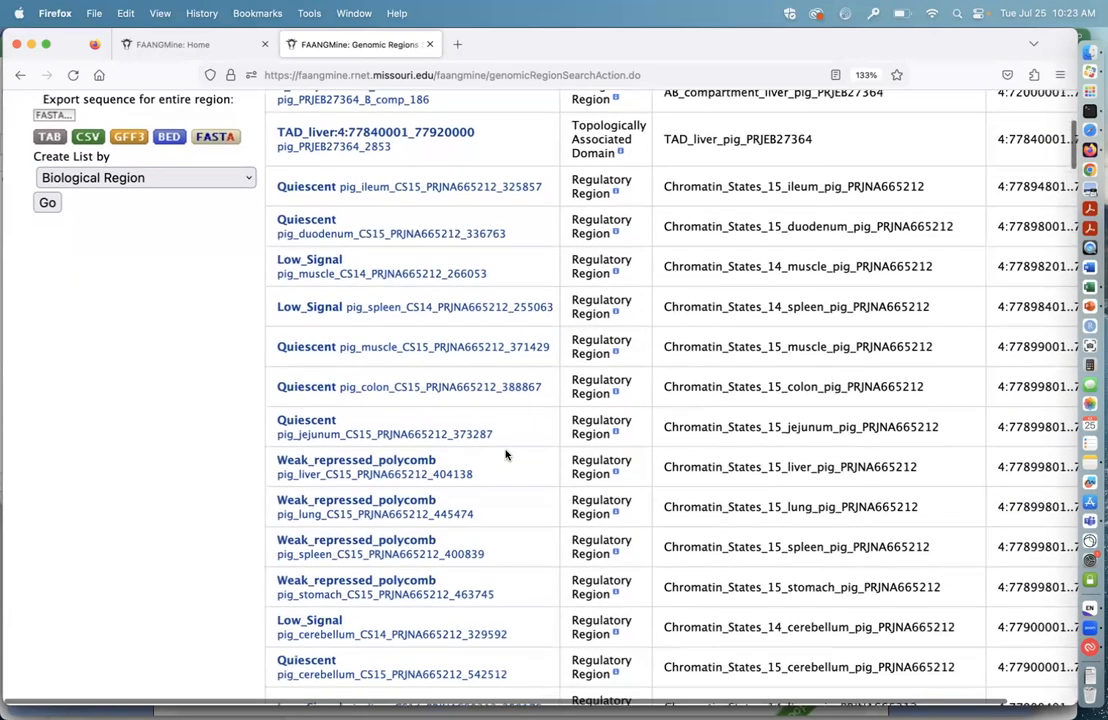
scroll(510, 465, down, 5)
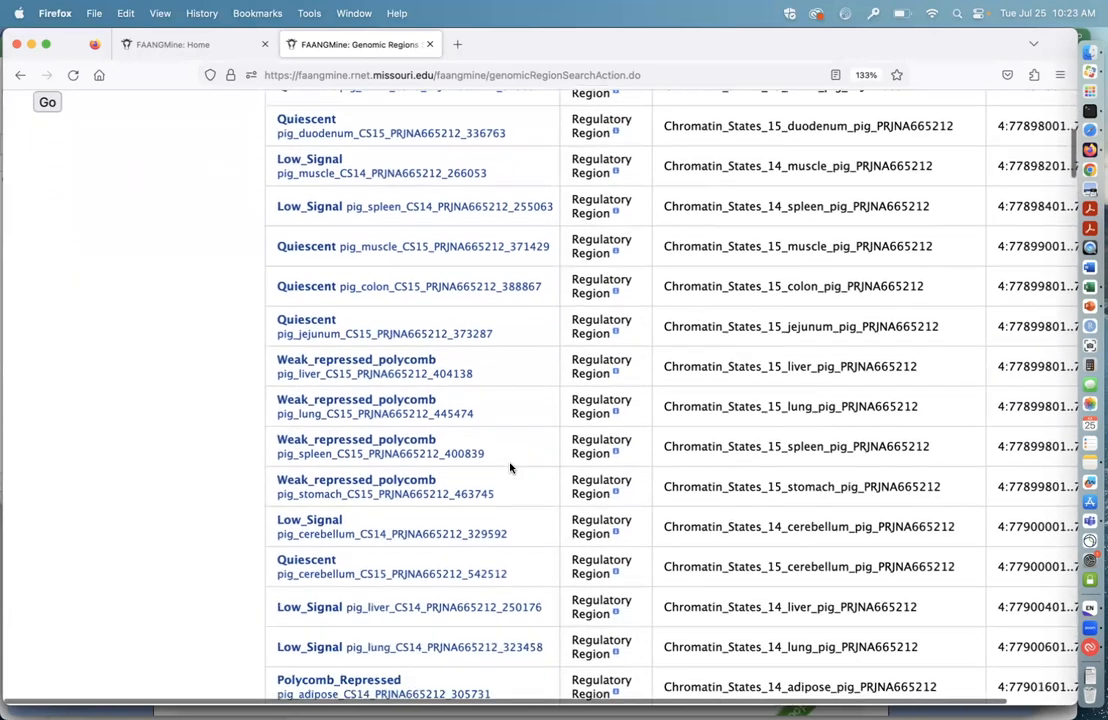
scroll(511, 438, down, 8)
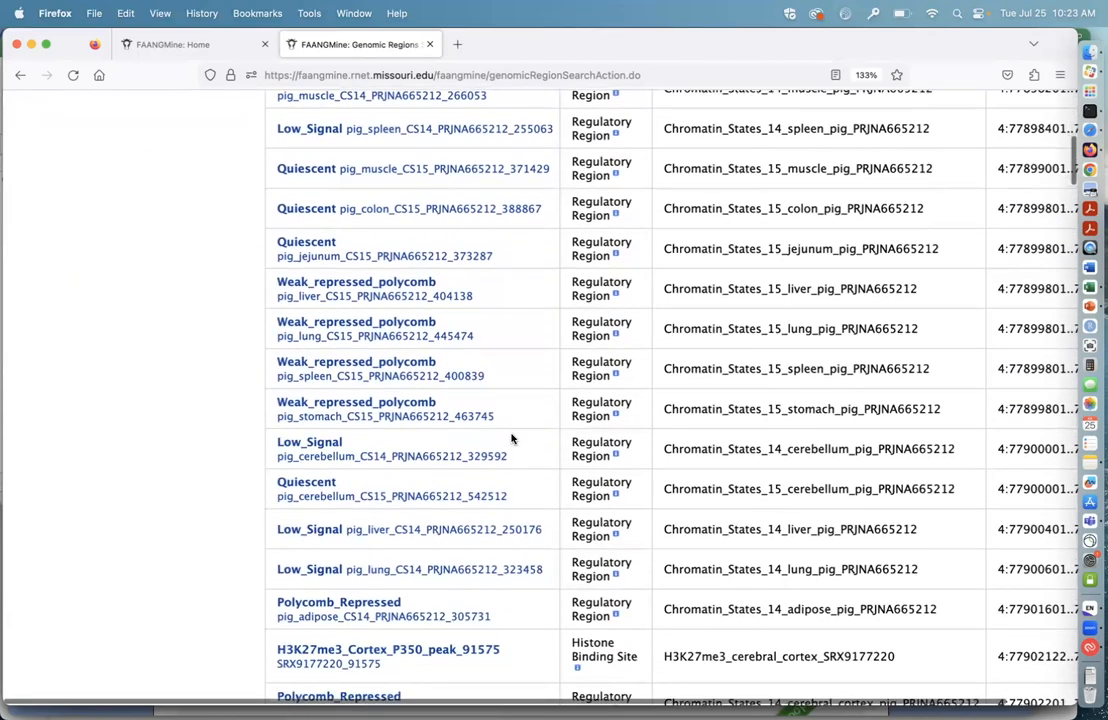
scroll(511, 438, down, 10)
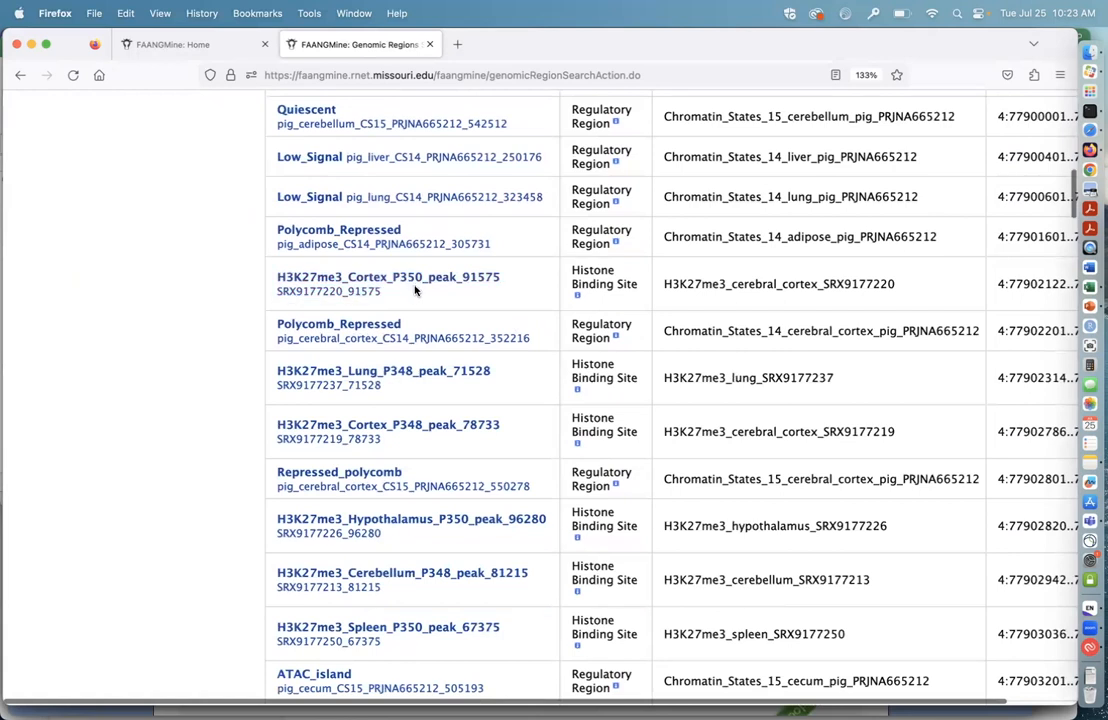
scroll(428, 296, down, 1)
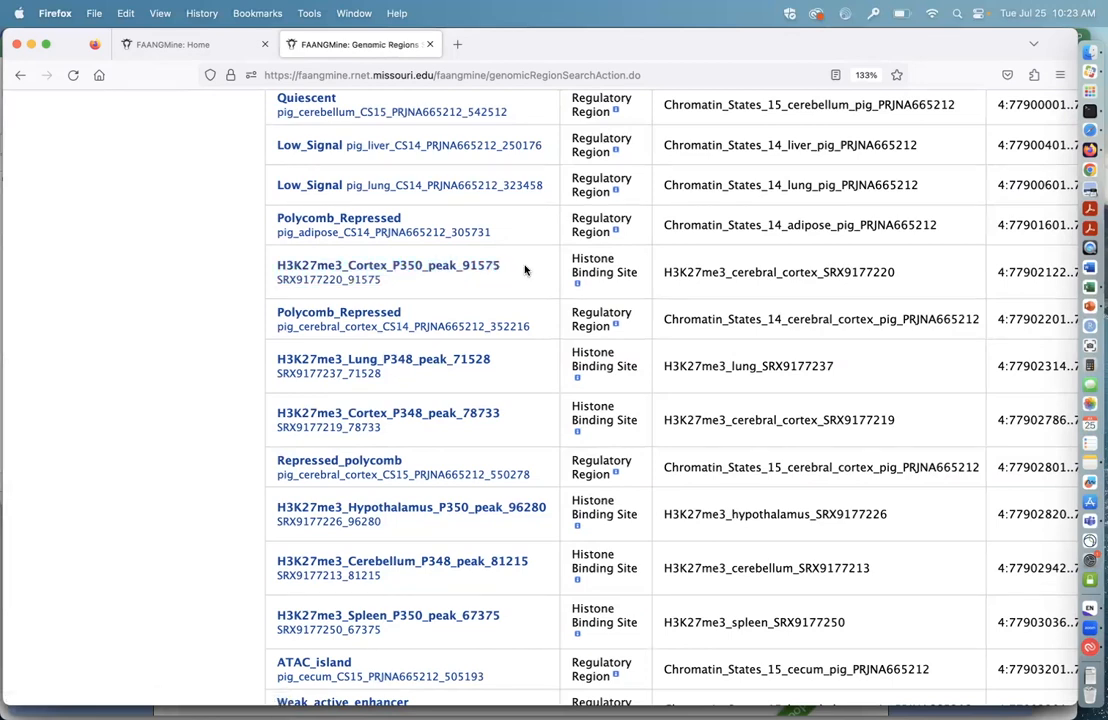
scroll(452, 236, down, 1)
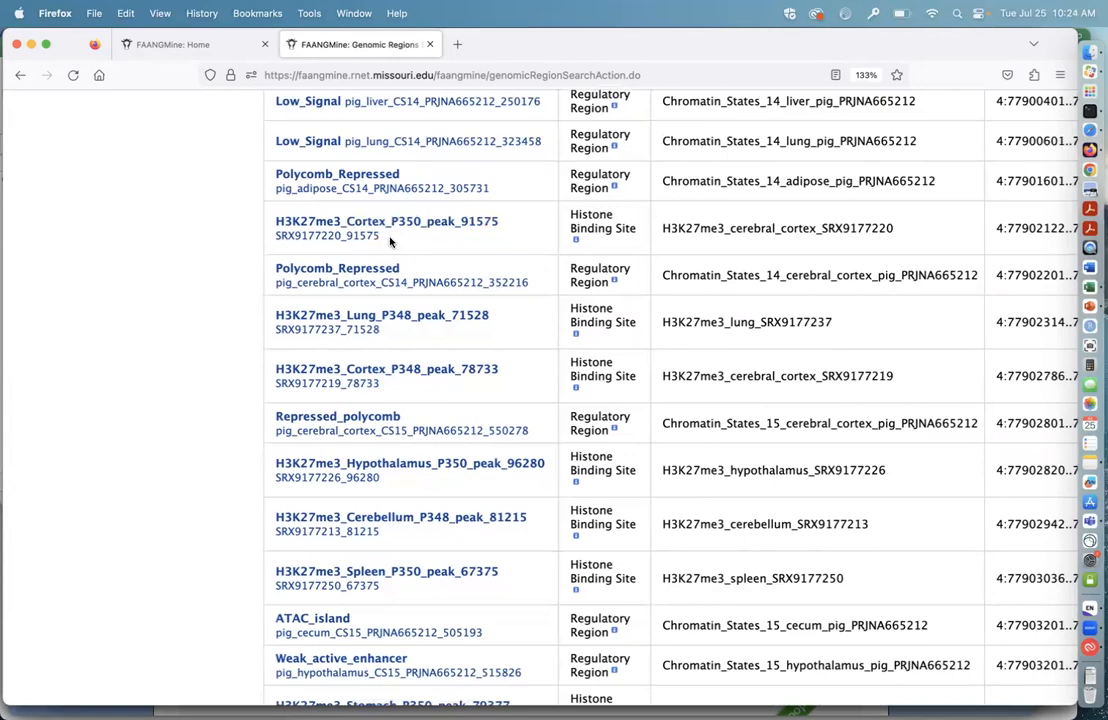
scroll(445, 414, down, 5)
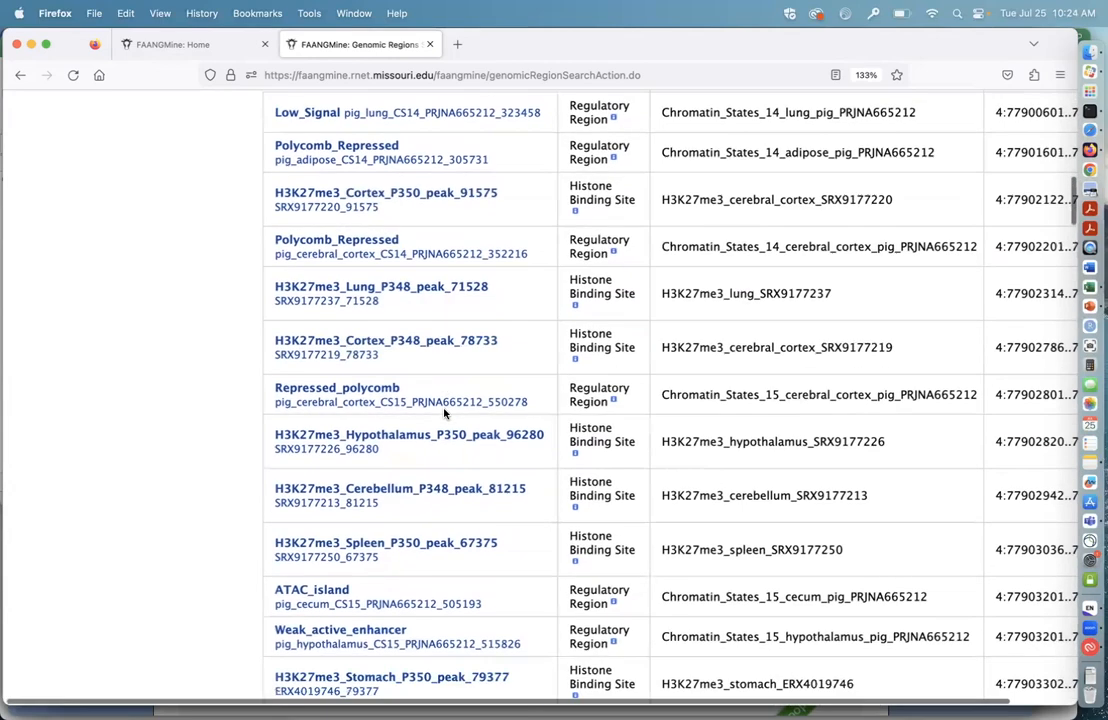
scroll(445, 414, down, 4)
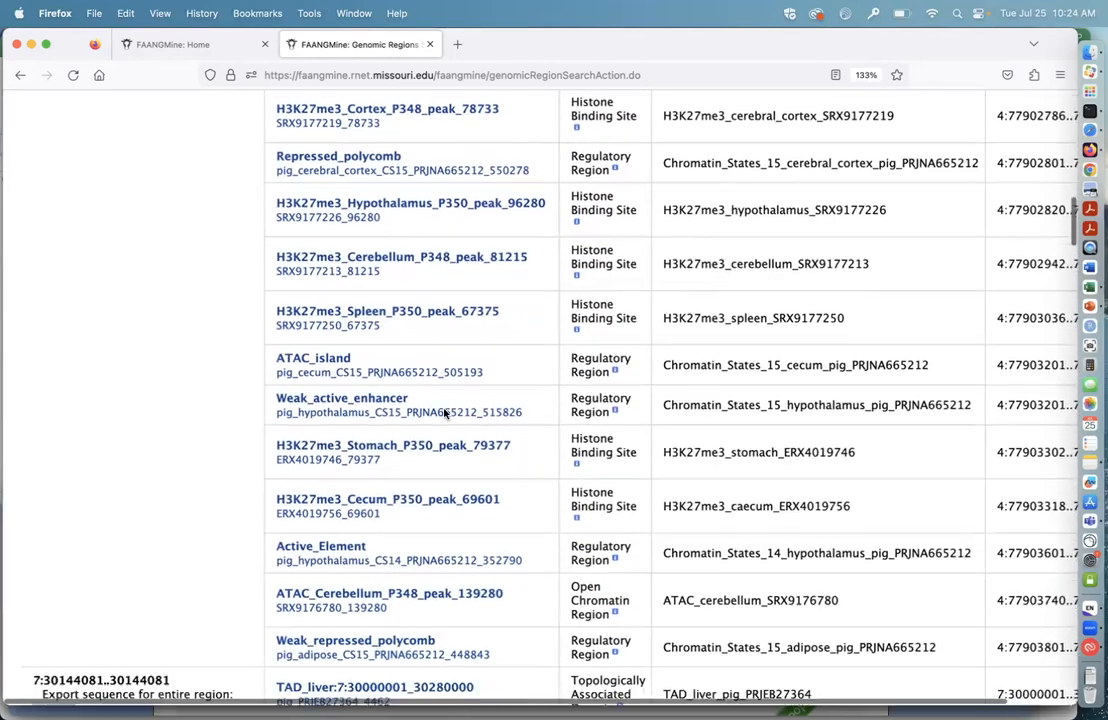
Step: Browse the features listed for the chromosome 7 and 8 regions, including the CTCF binding site and enhancers at 7:31221887
scroll(445, 414, down, 6)
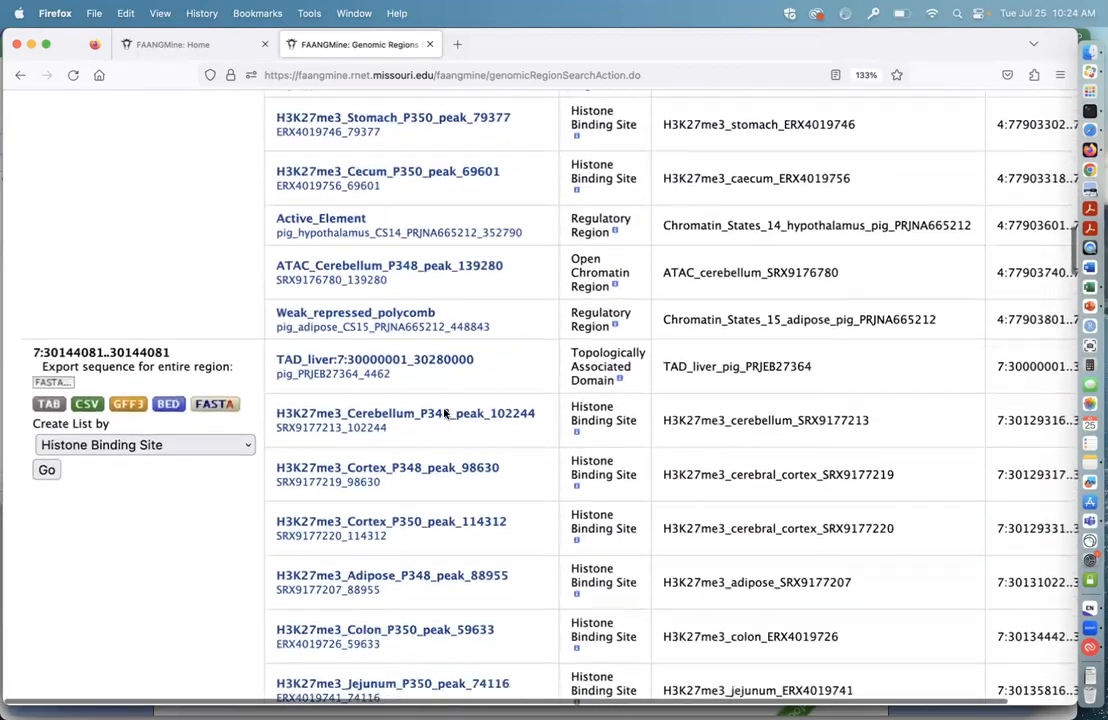
scroll(445, 414, down, 10)
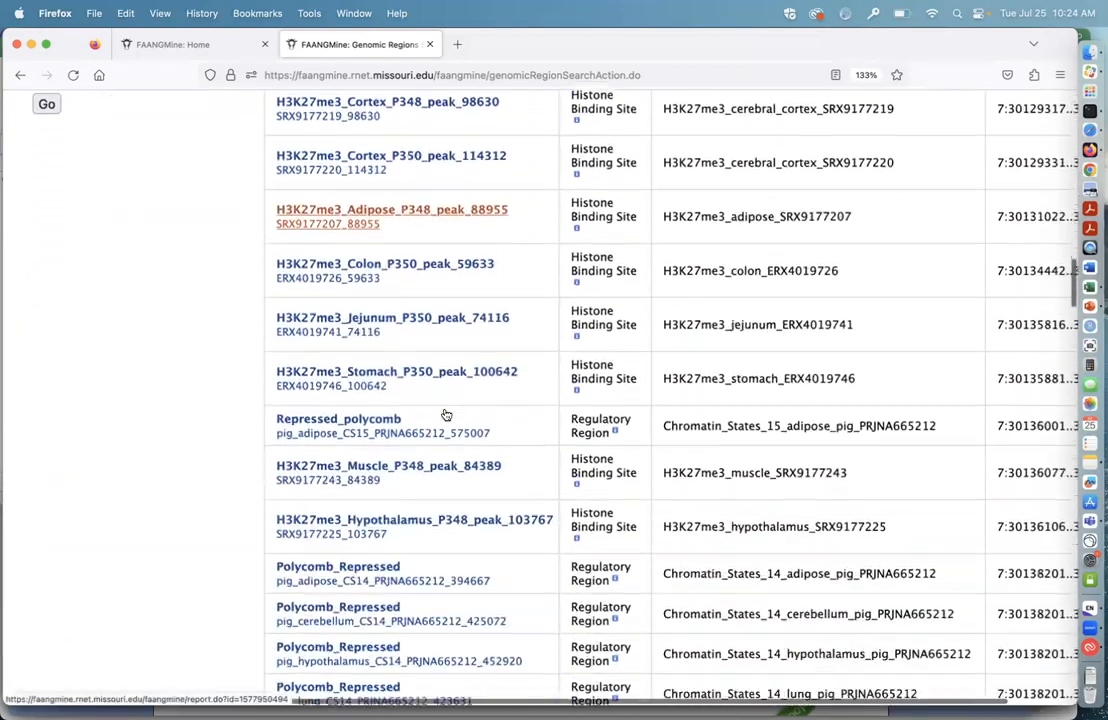
scroll(445, 414, down, 14)
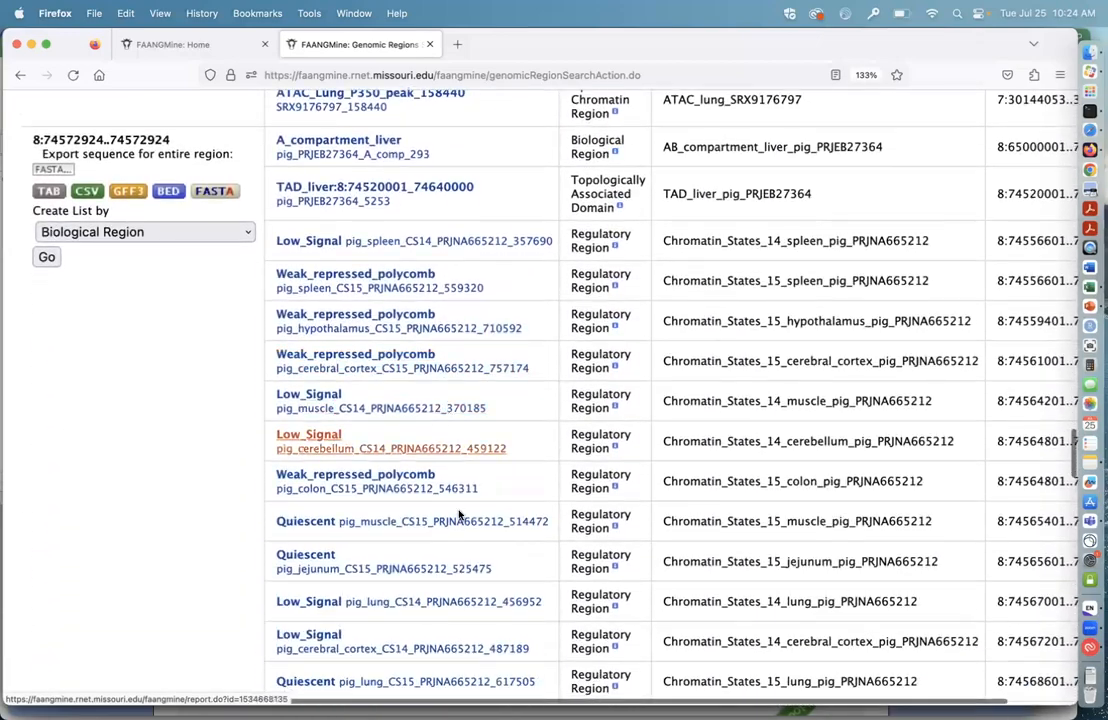
scroll(459, 514, down, 3)
scroll(474, 538, down, 1)
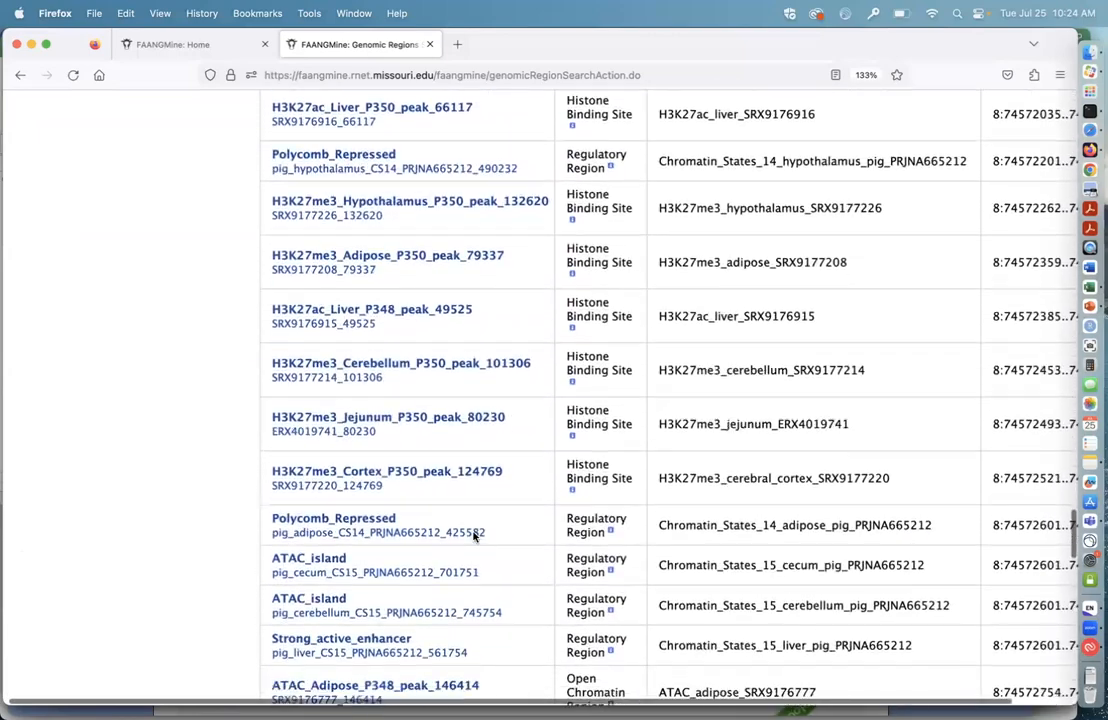
scroll(474, 538, down, 5)
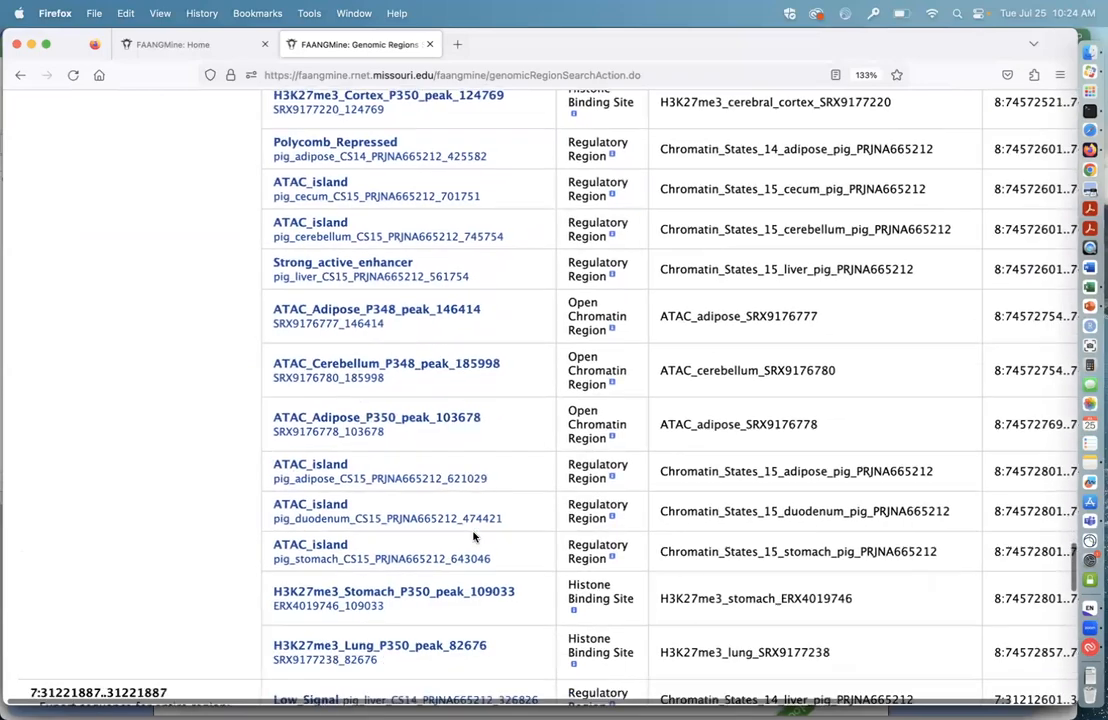
scroll(474, 538, down, 6)
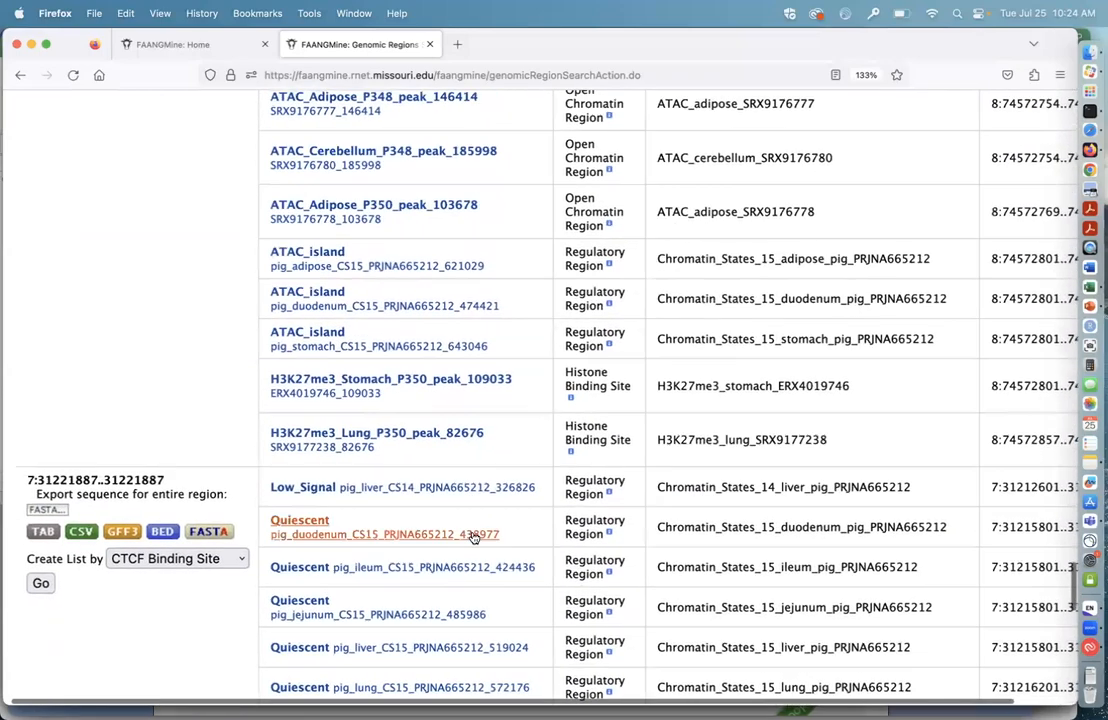
scroll(474, 538, down, 4)
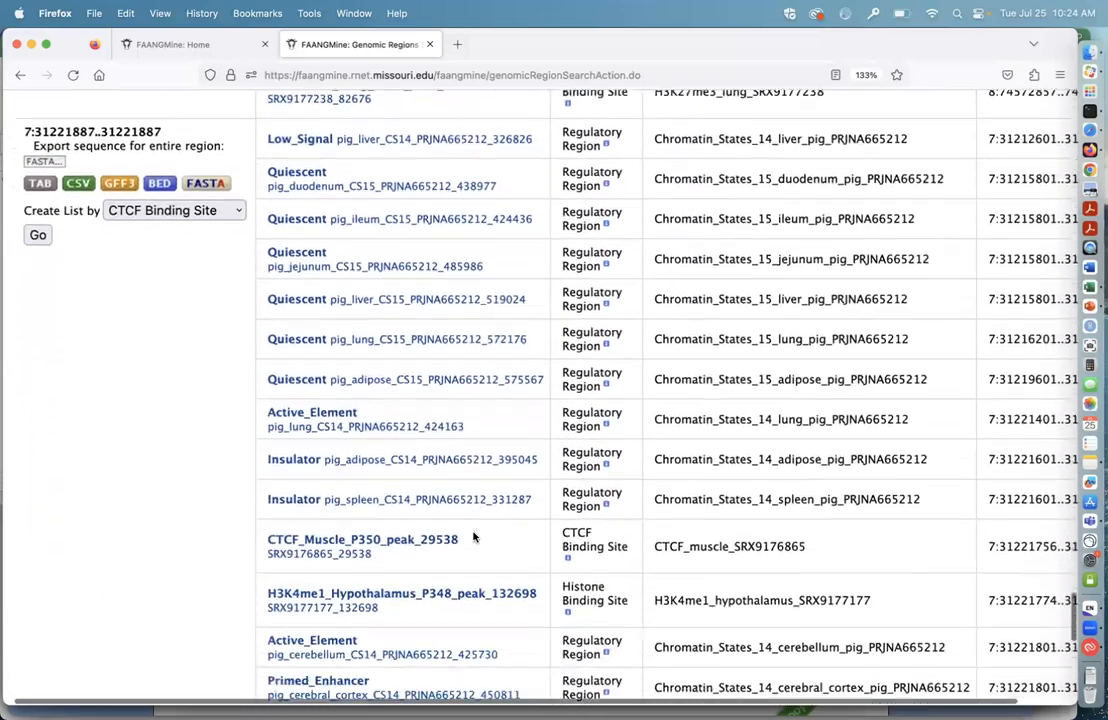
scroll(471, 512, down, 3)
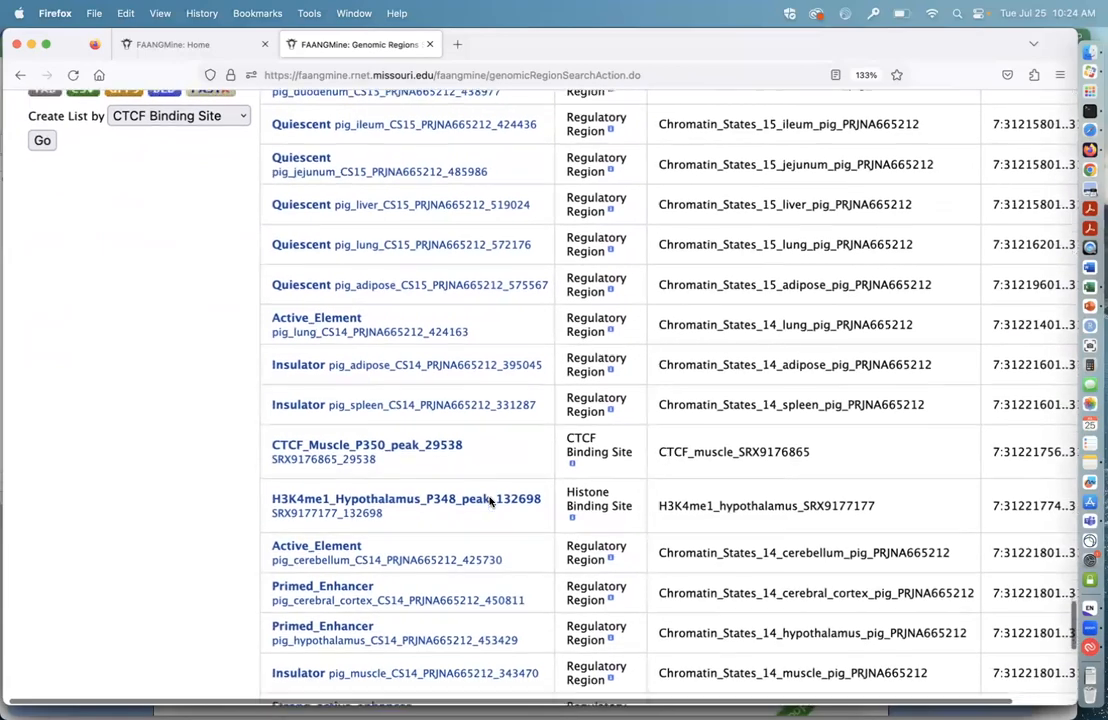
scroll(490, 502, down, 9)
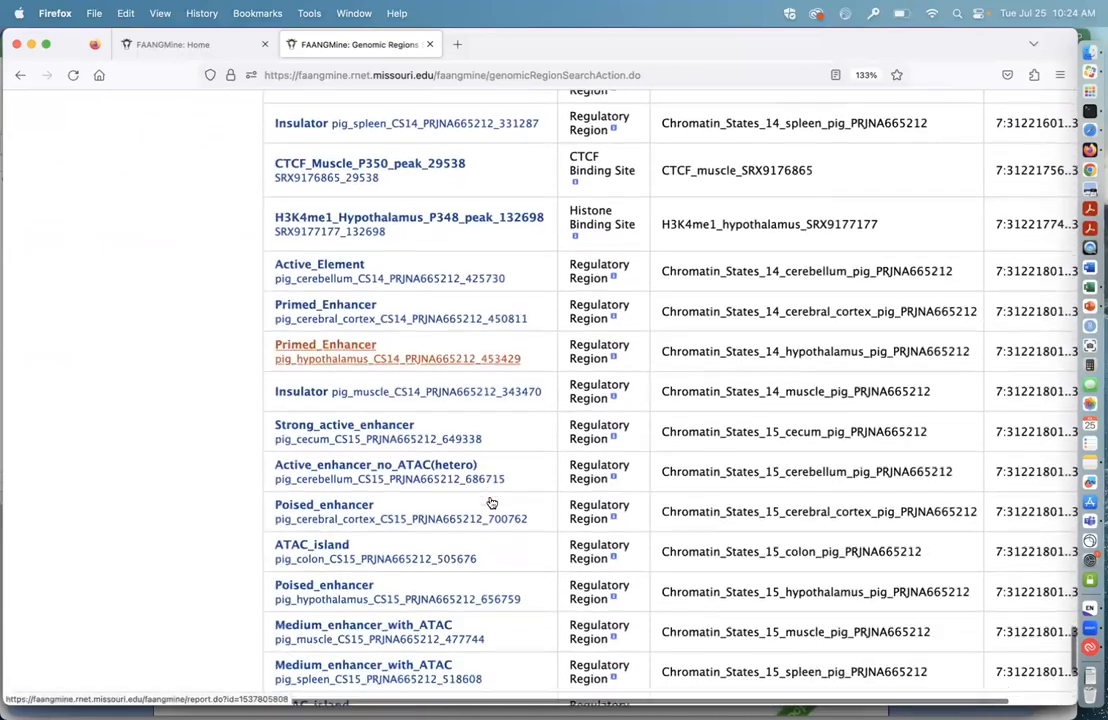
Step: Export the features within all searched regions as a tab-delimited file, replacing the existing results-table.tsv
scroll(490, 502, up, 10)
scroll(490, 502, up, 20)
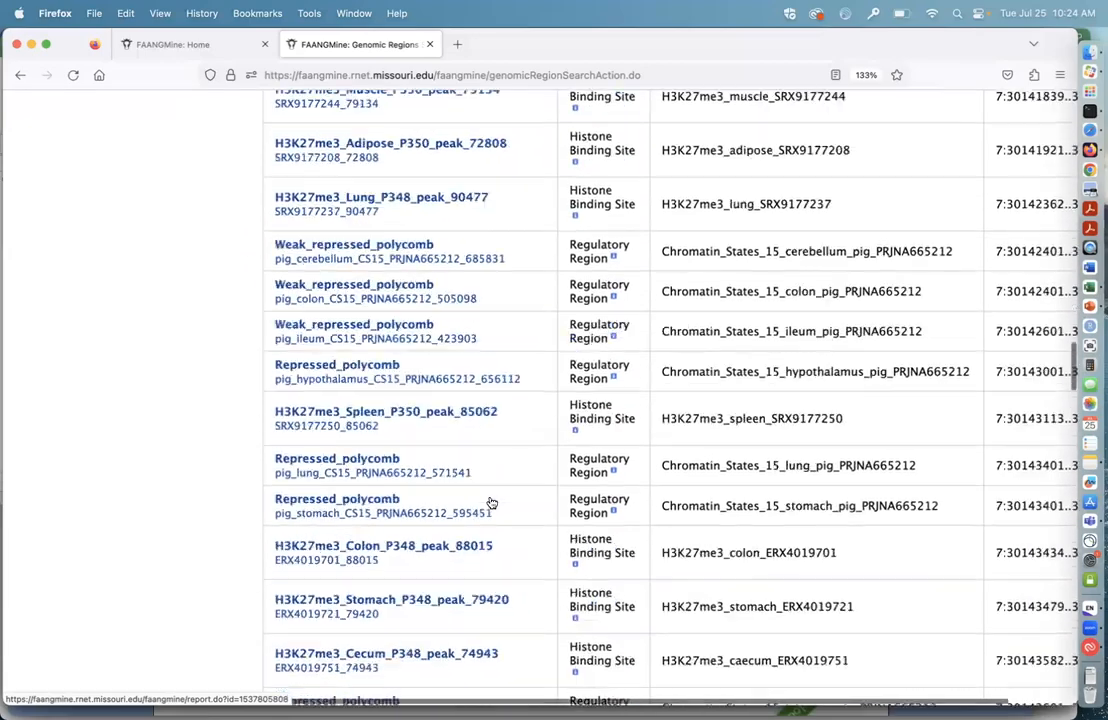
scroll(490, 502, up, 5)
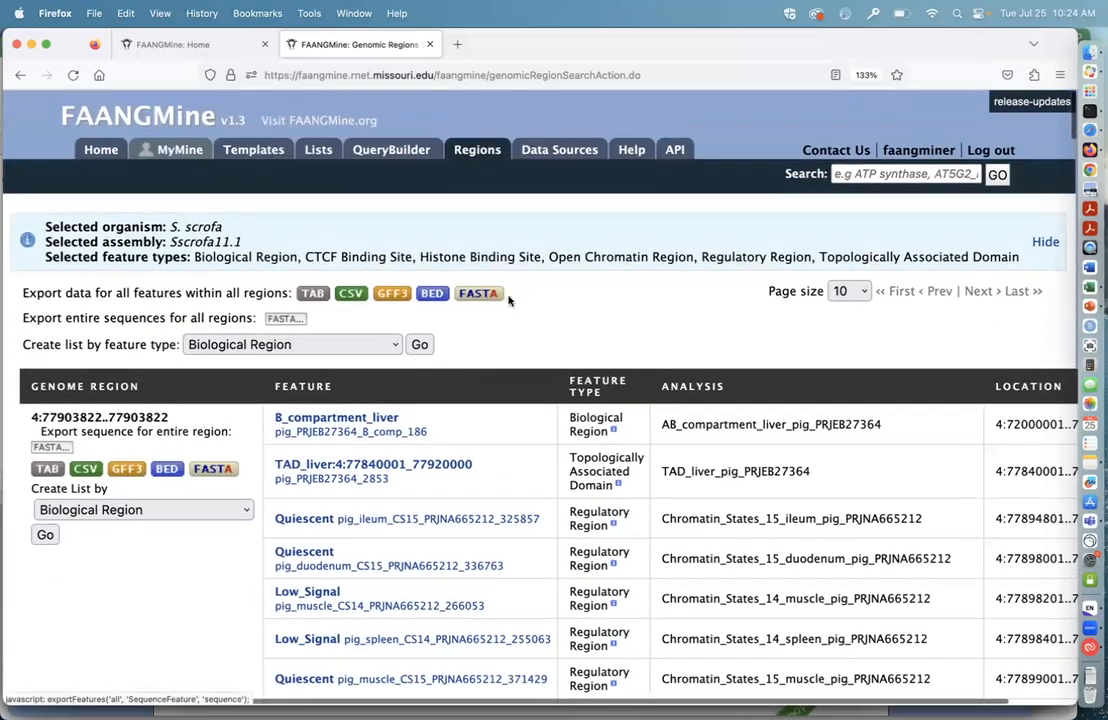
click(314, 294)
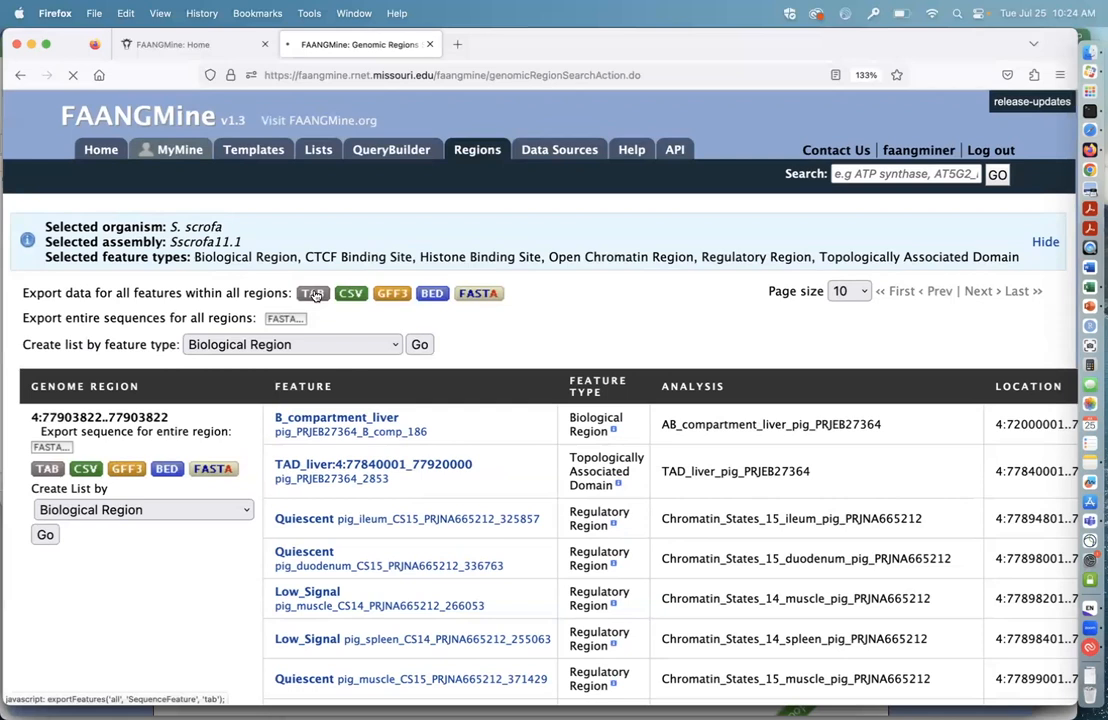
click(789, 426)
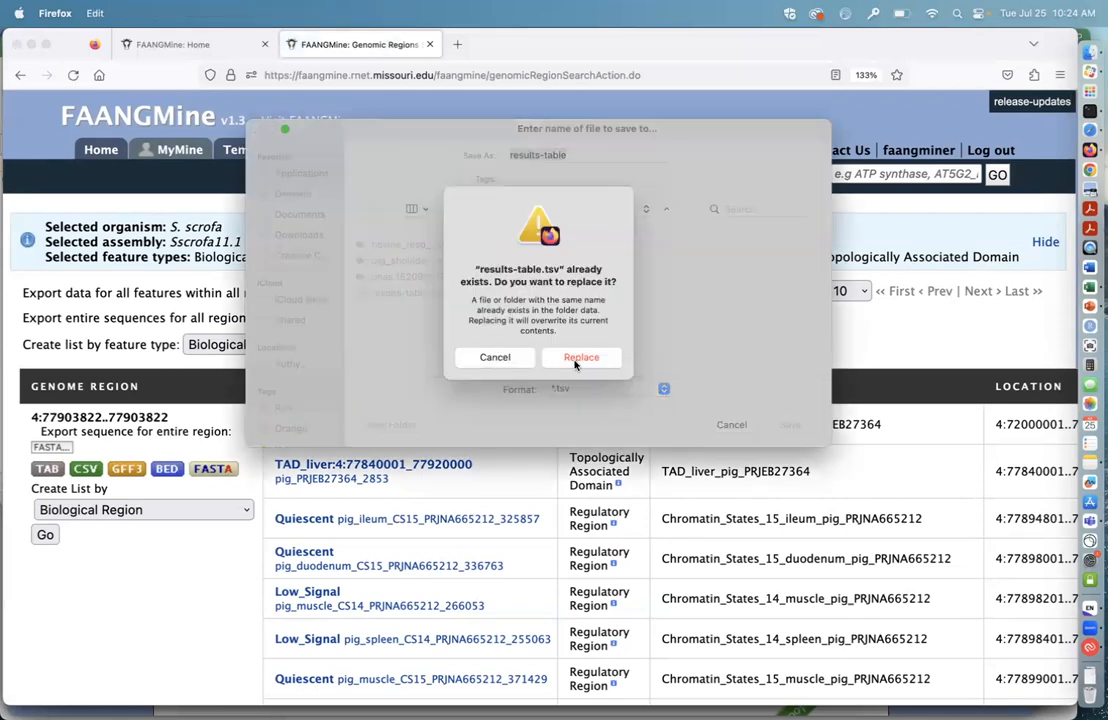
click(580, 358)
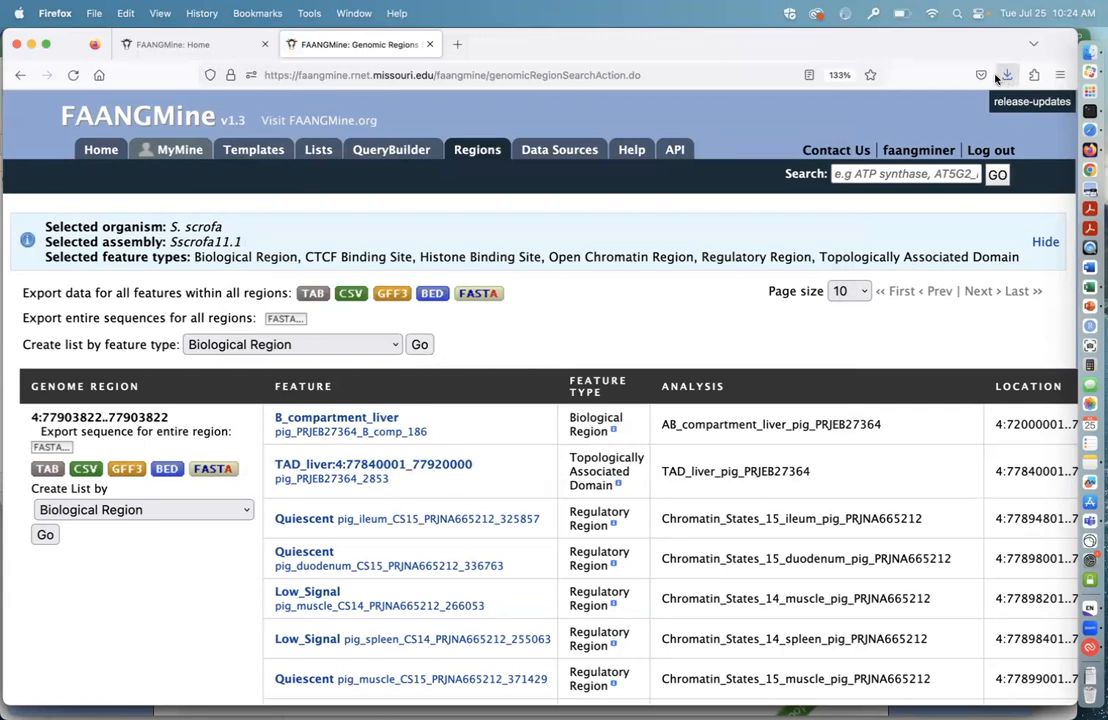
Step: Open the downloaded results-table file in Numbers and review its columns from DB identifier and Symbol through Analysis and User input
click(1007, 77)
click(799, 116)
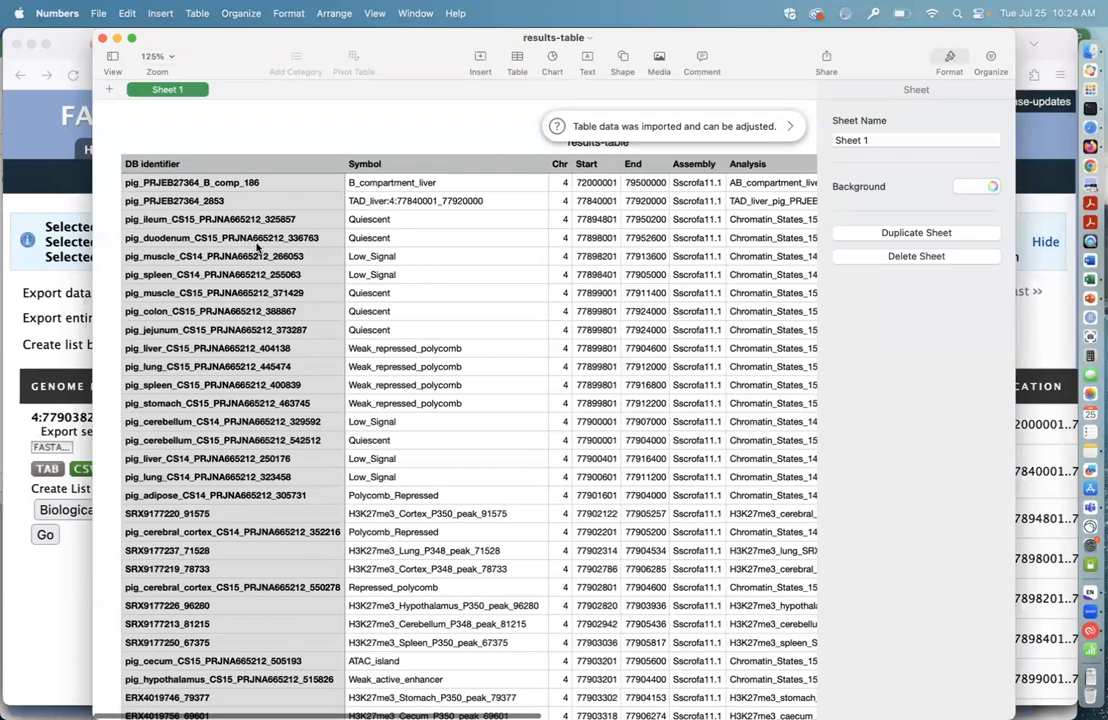
scroll(459, 268, right, 10)
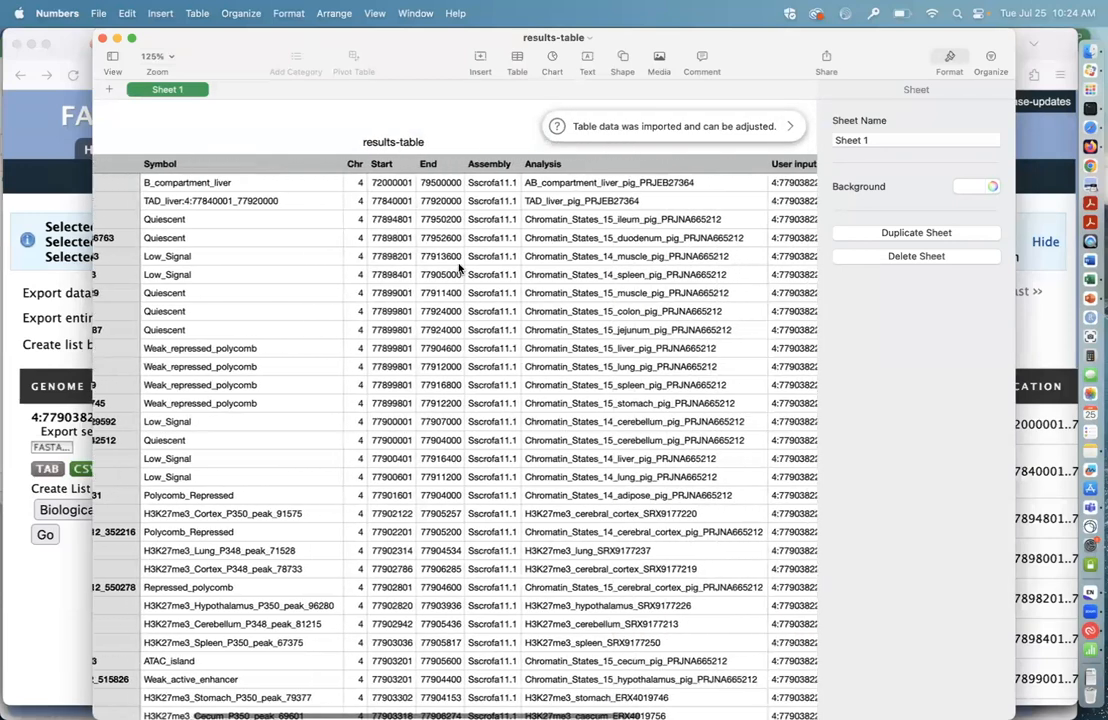
scroll(459, 268, right, 3)
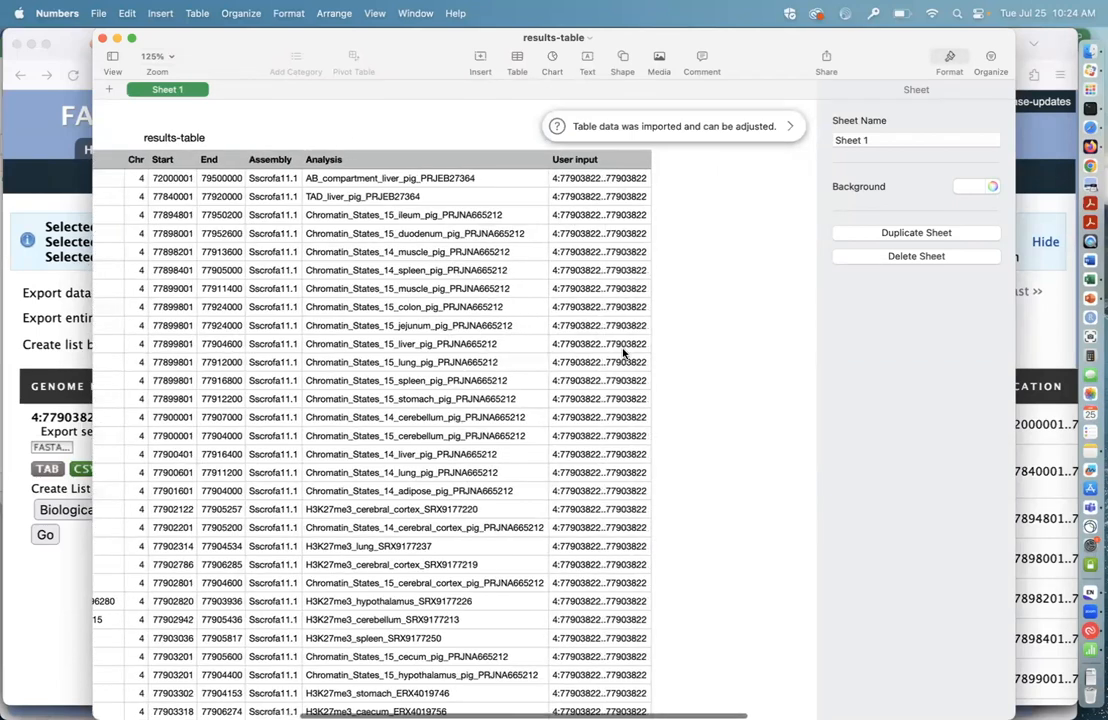
scroll(590, 191, left, 8)
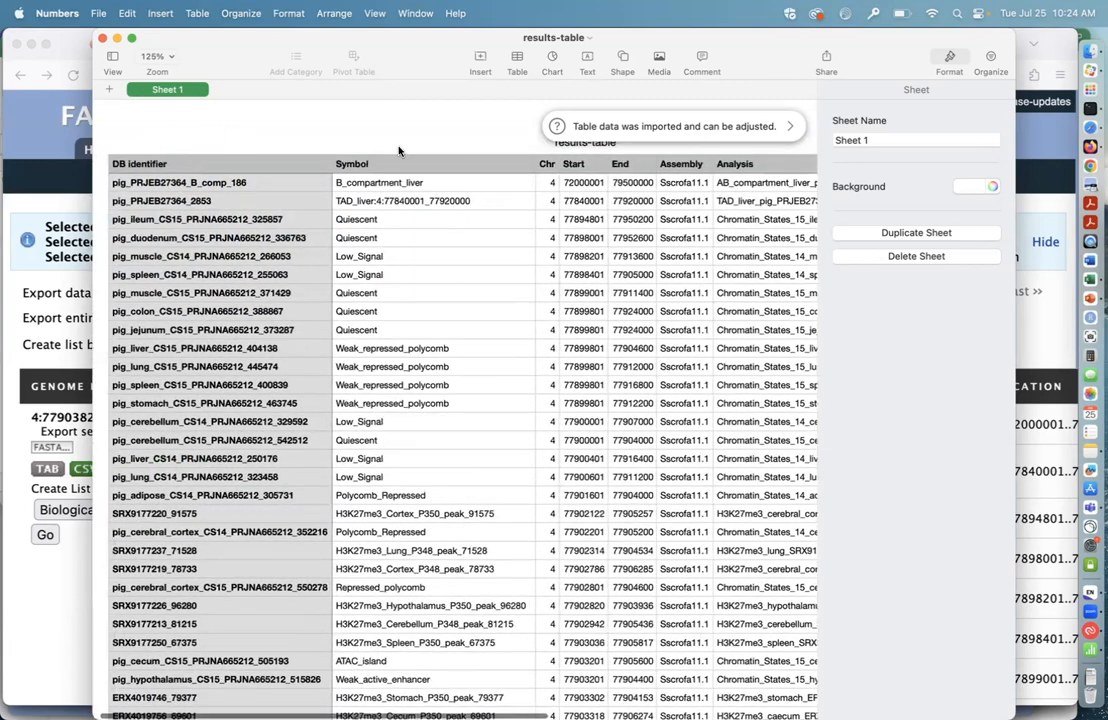
scroll(490, 215, right, 5)
scroll(448, 217, right, 3)
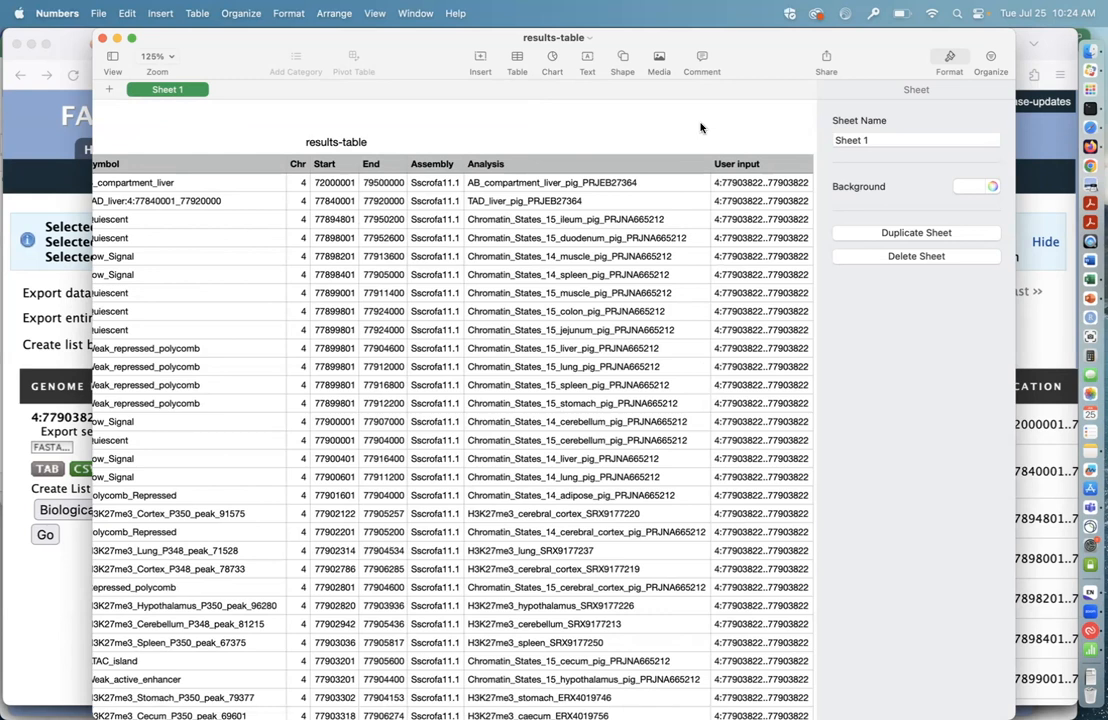
scroll(701, 127, left, 10)
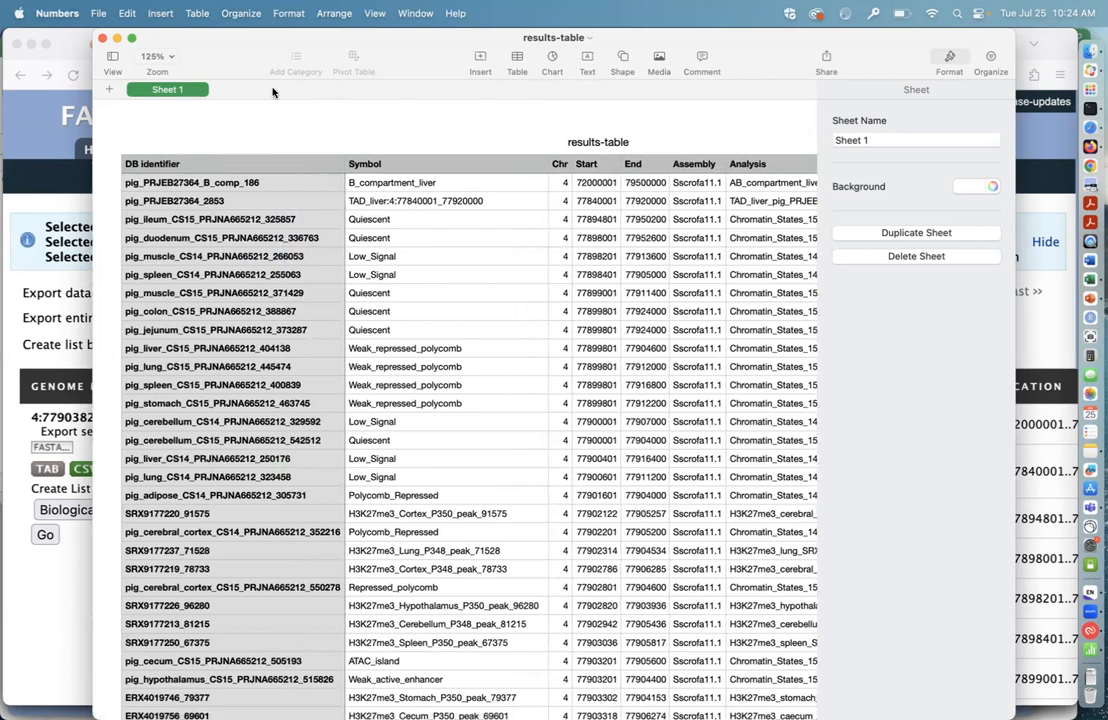
Step: Switch back to the FAANGMine results in Firefox and view the feature types available for creating a list across all regions
click(51, 137)
scroll(555, 300, down, 3)
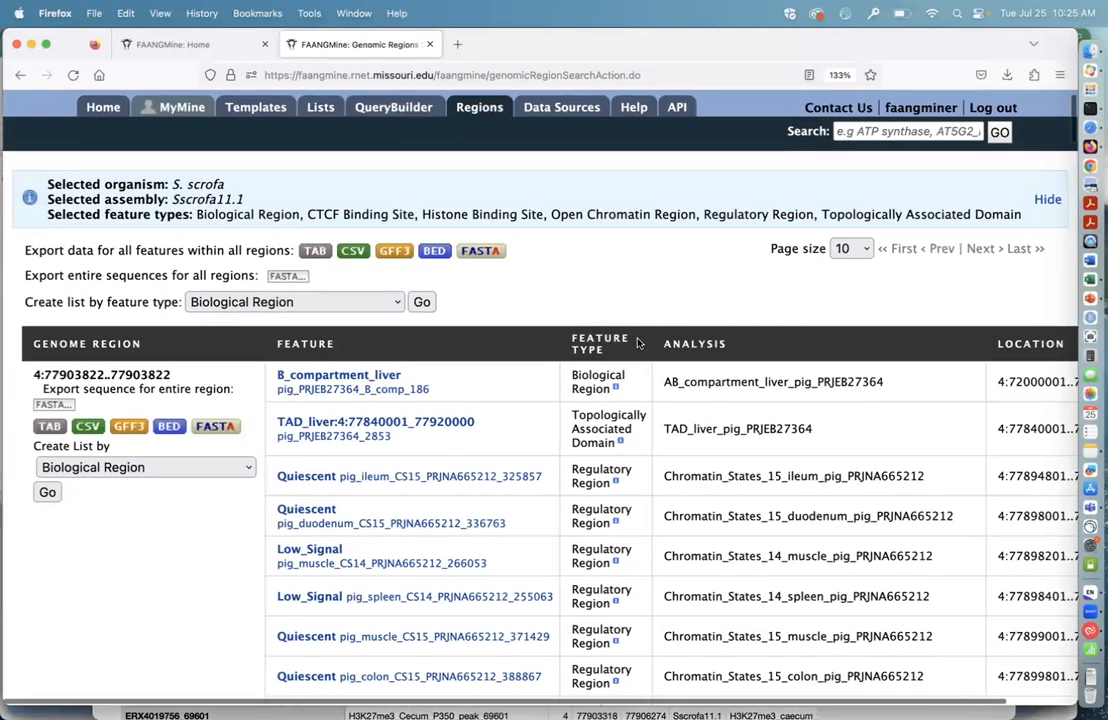
scroll(574, 262, down, 2)
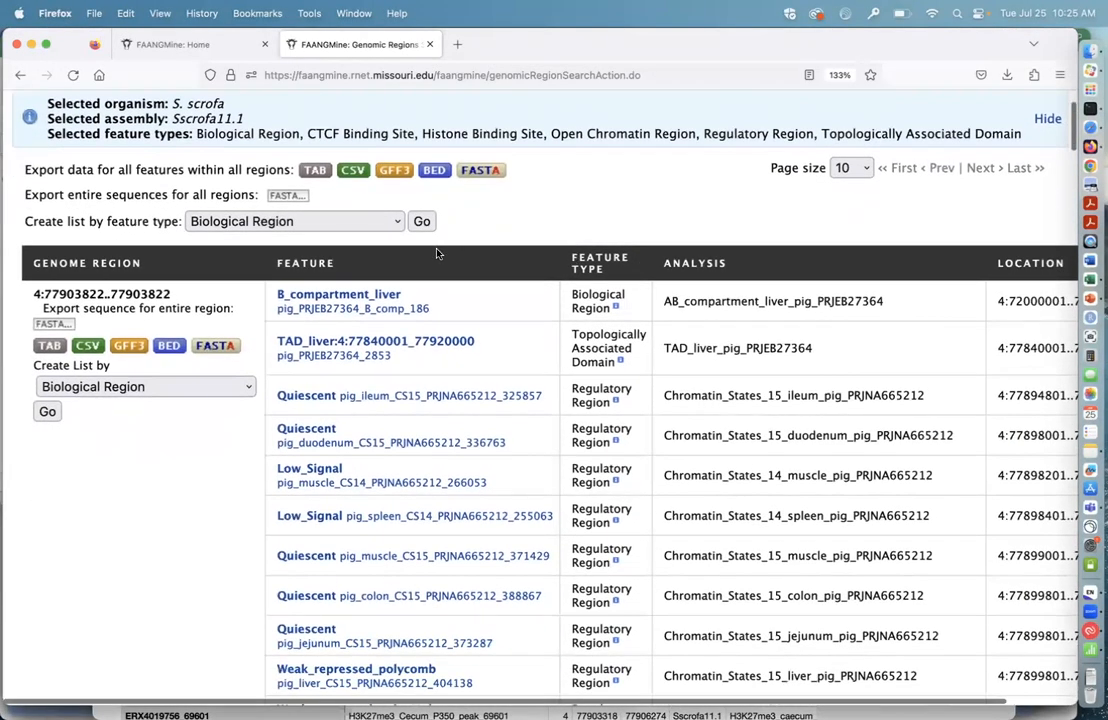
click(393, 222)
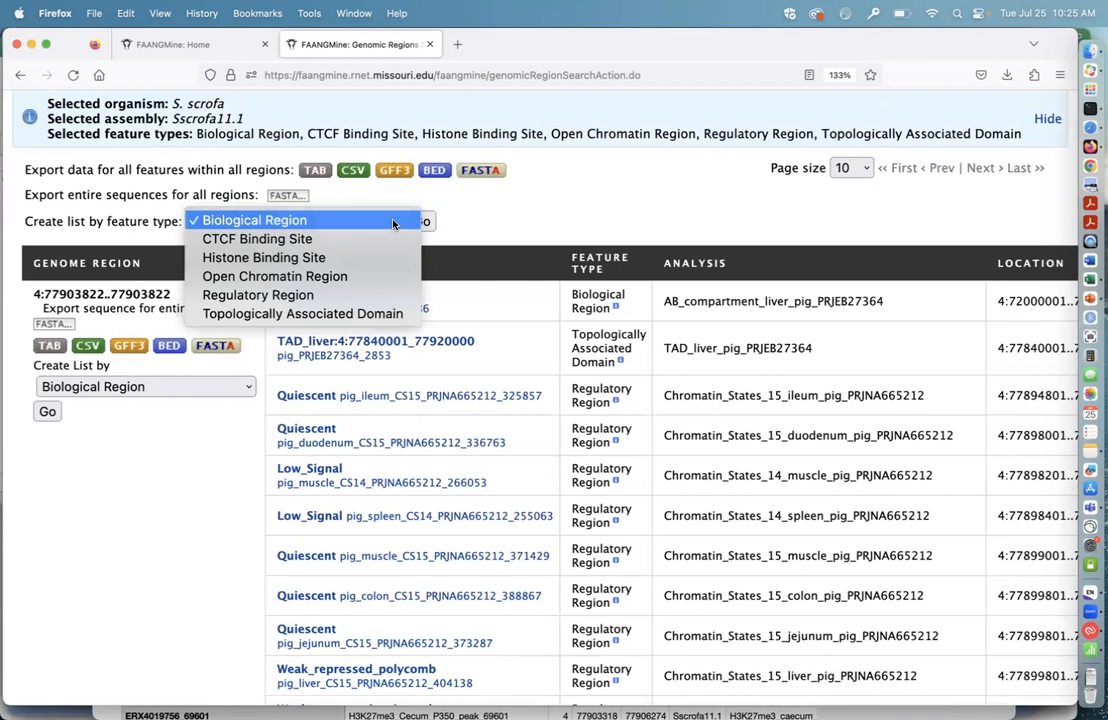
click(389, 223)
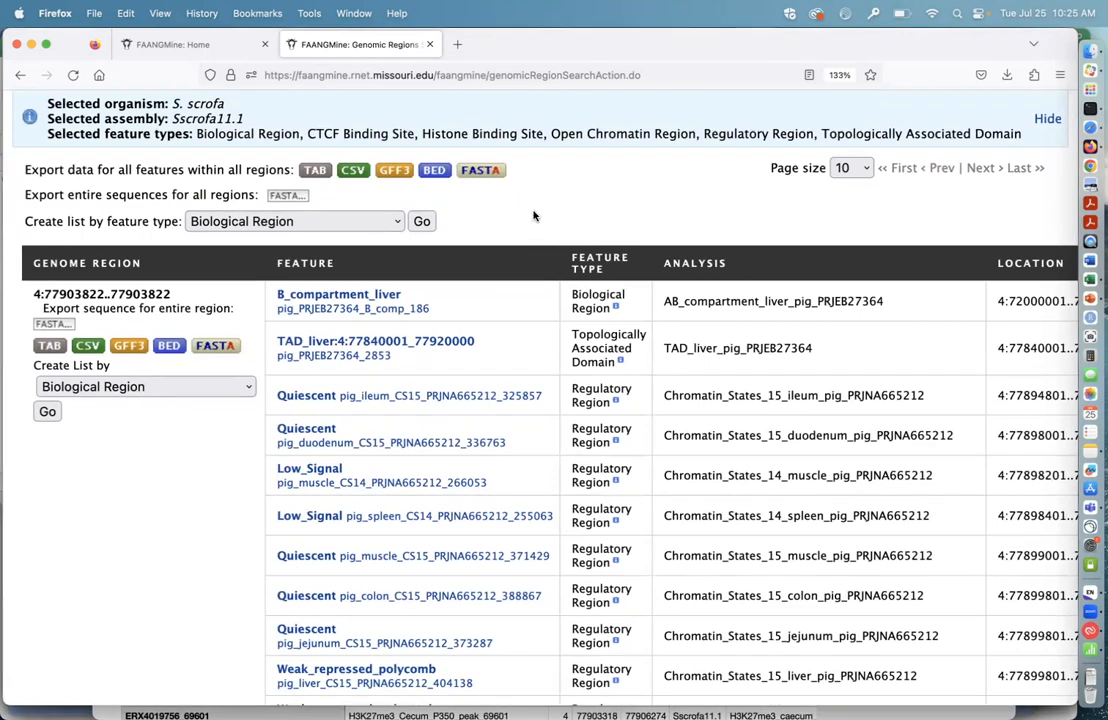
scroll(519, 220, up, 2)
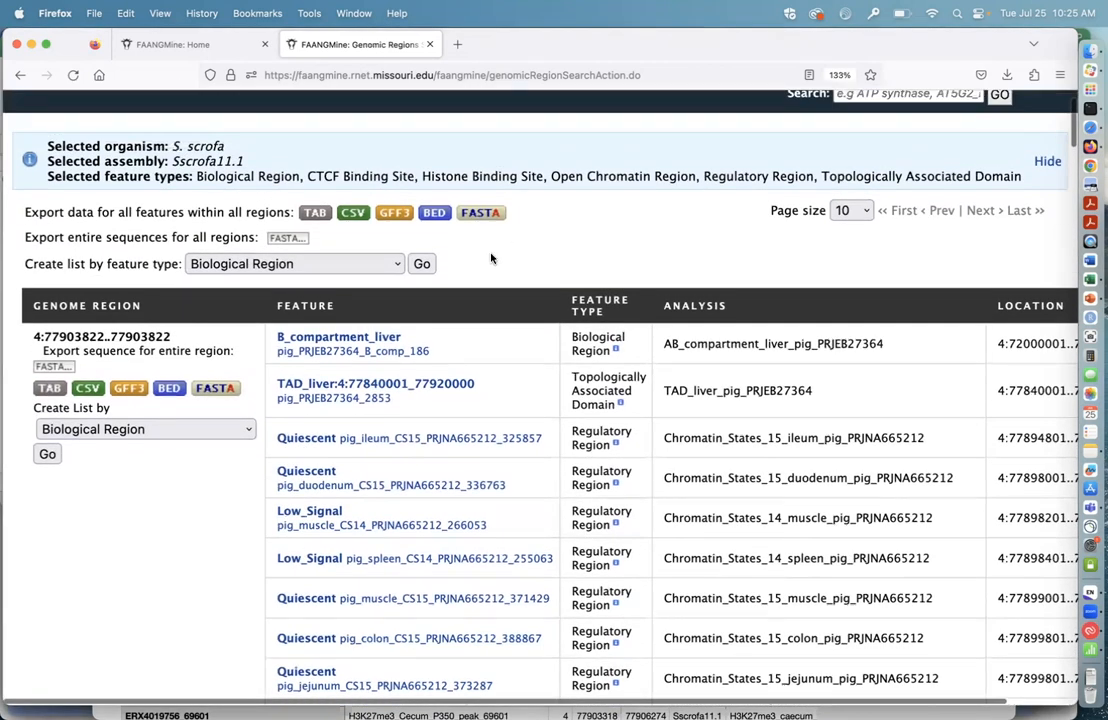
click(396, 265)
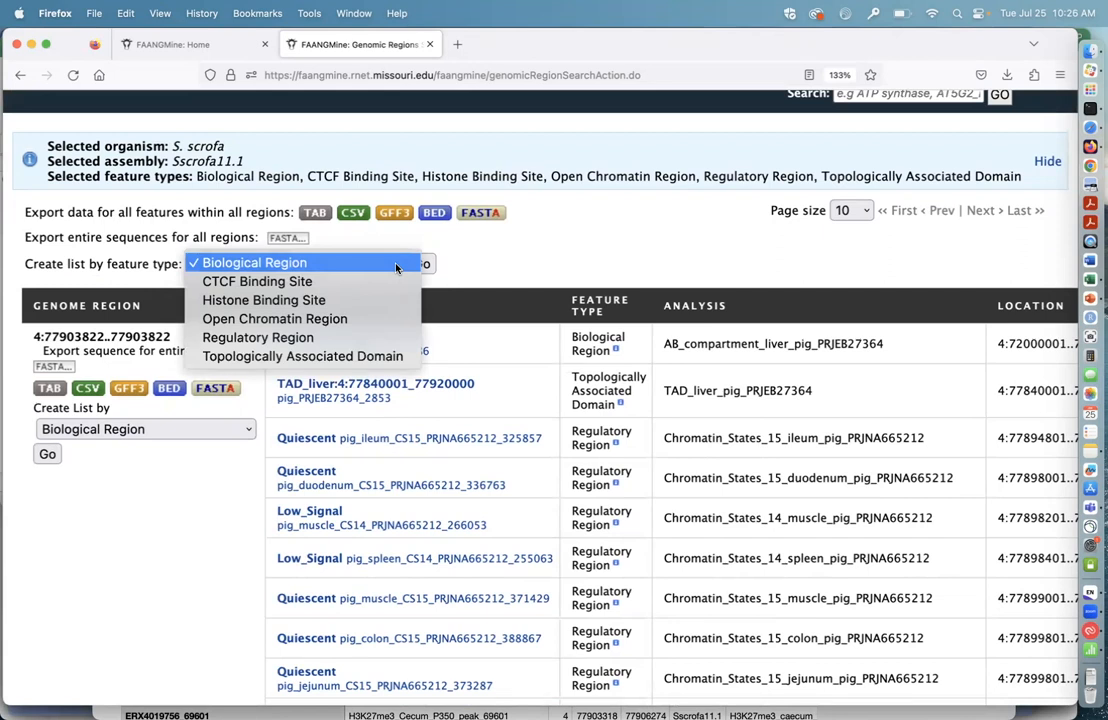
click(490, 256)
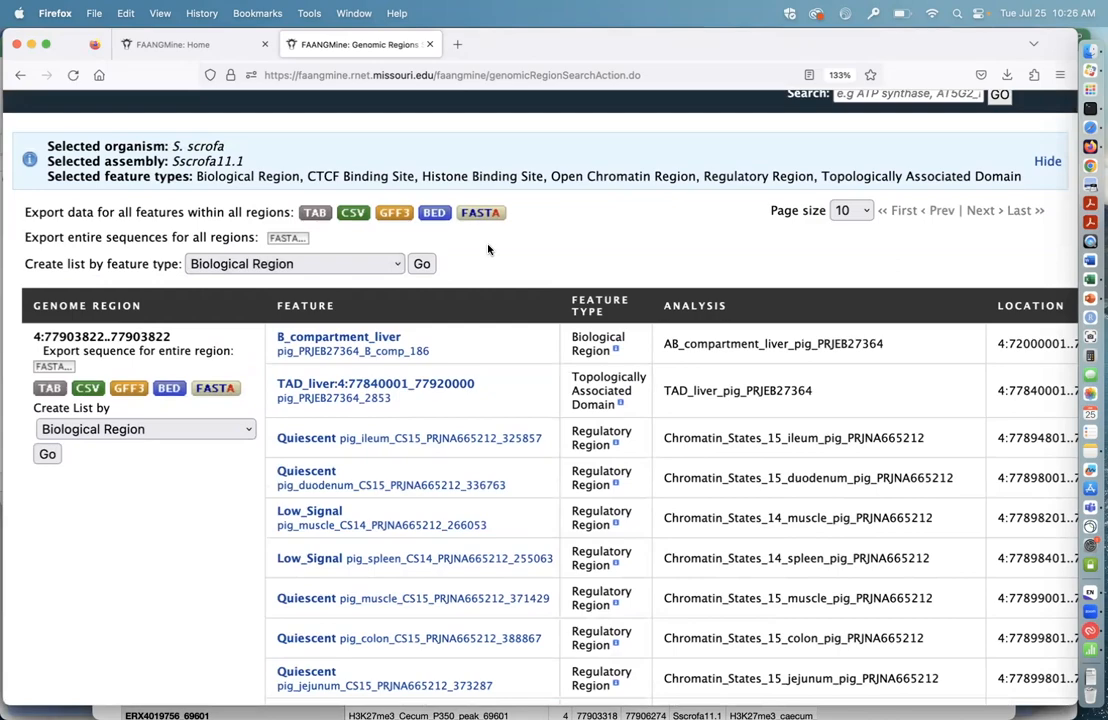
Step: Find the chromosome 8 region in the results and copy its coordinates, 8:74572924..74572924
scroll(412, 541, down, 5)
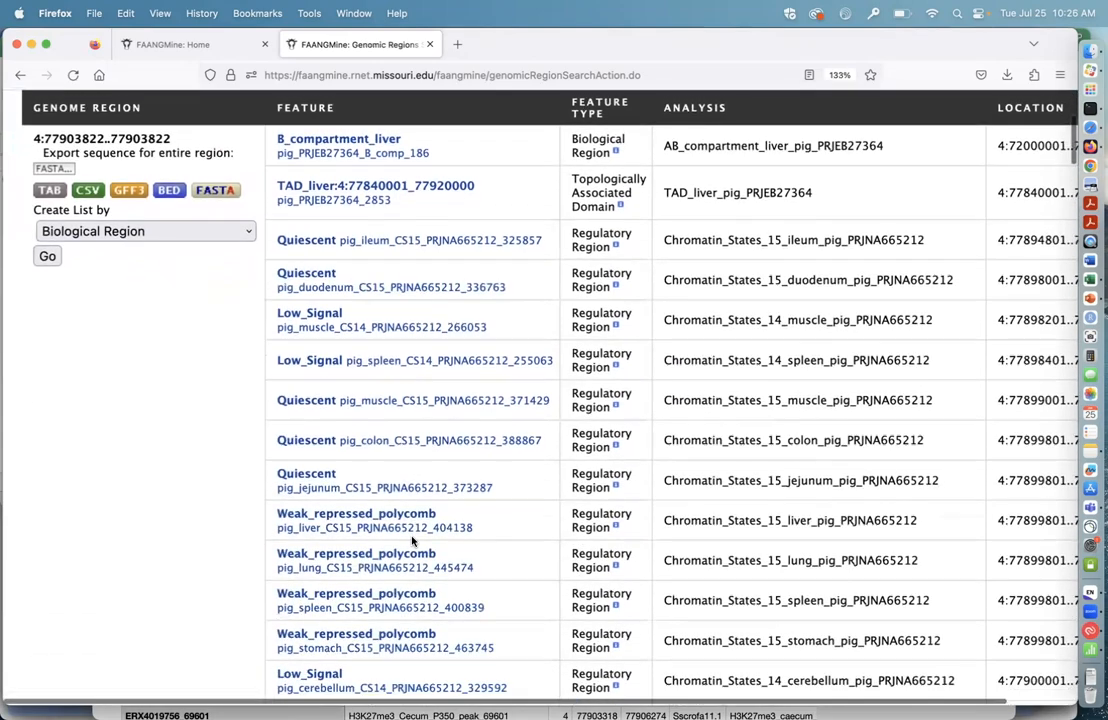
scroll(412, 541, down, 20)
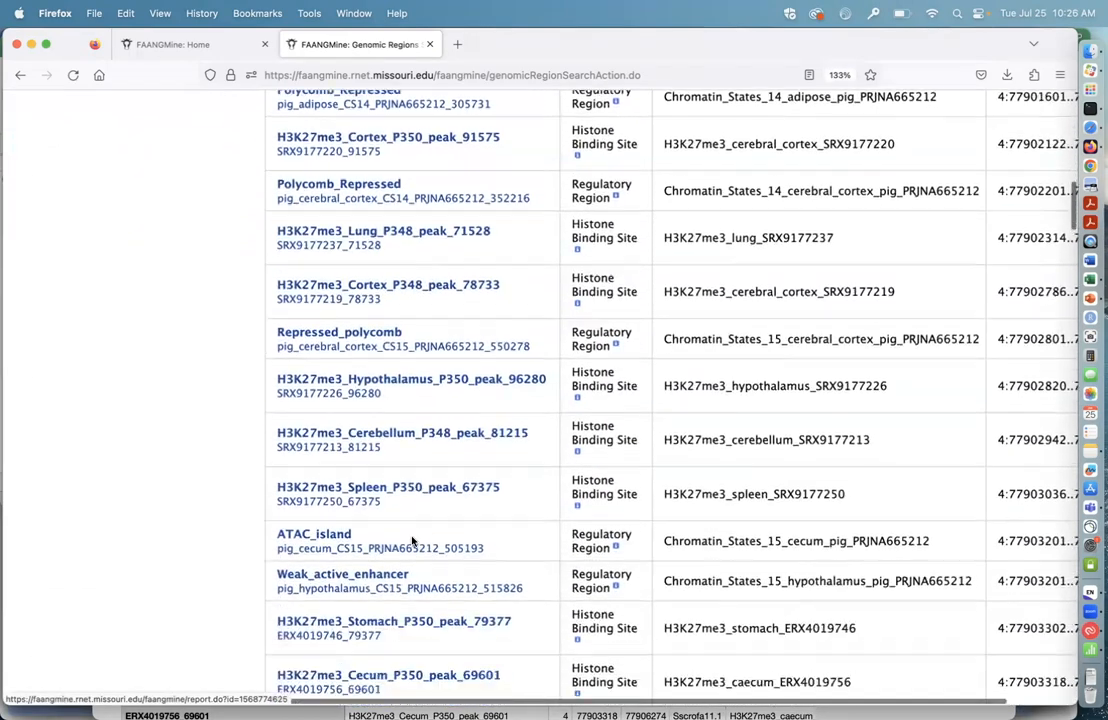
scroll(242, 596, down, 10)
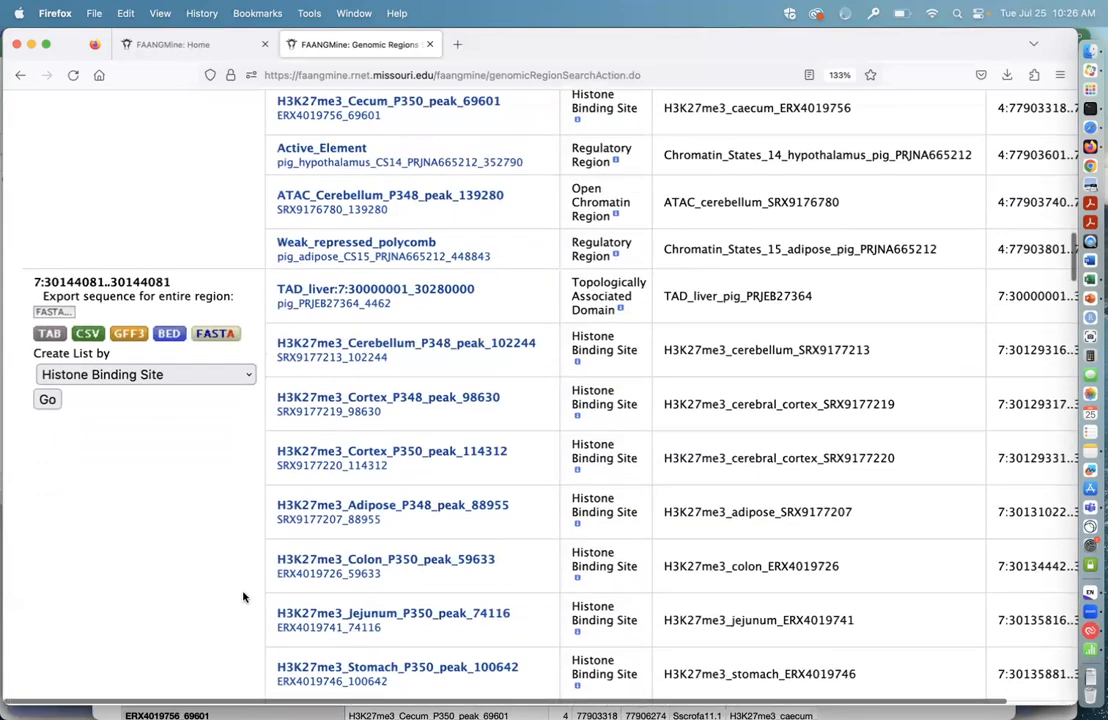
scroll(242, 596, down, 20)
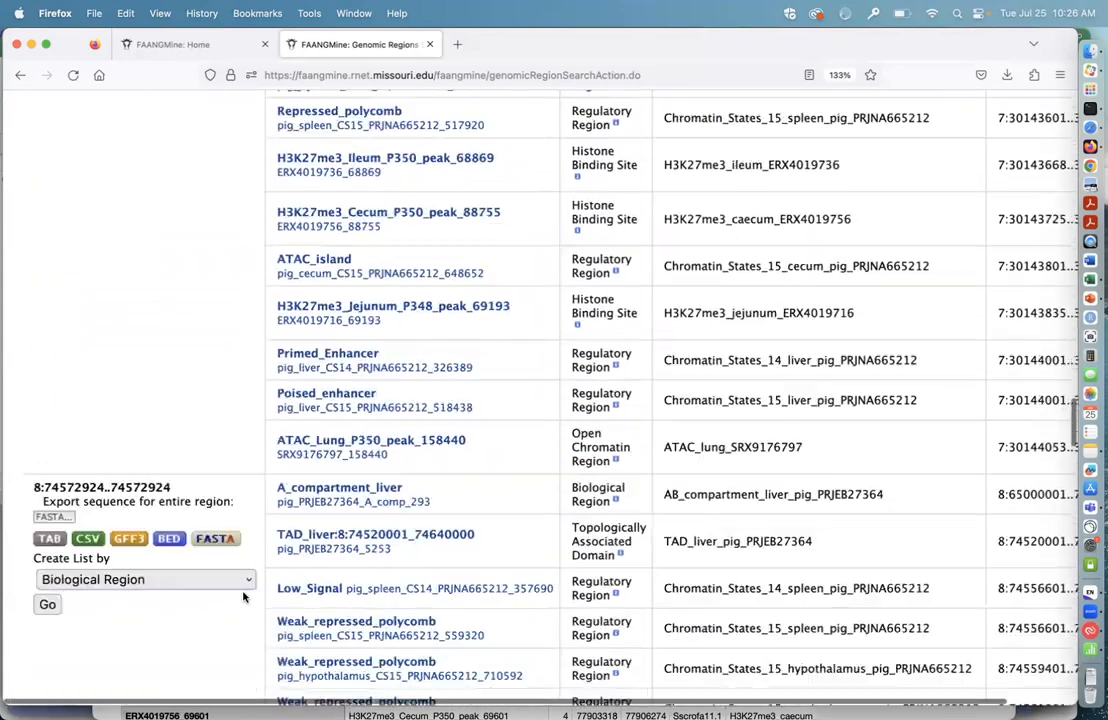
scroll(217, 593, down, 2)
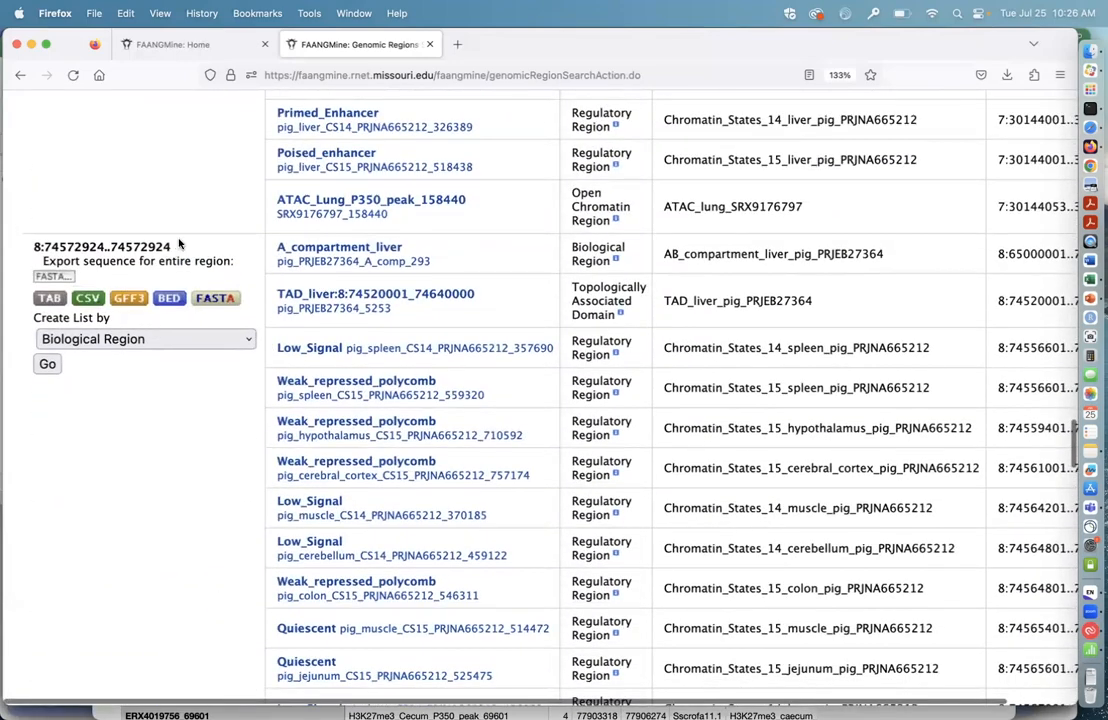
scroll(205, 502, down, 7)
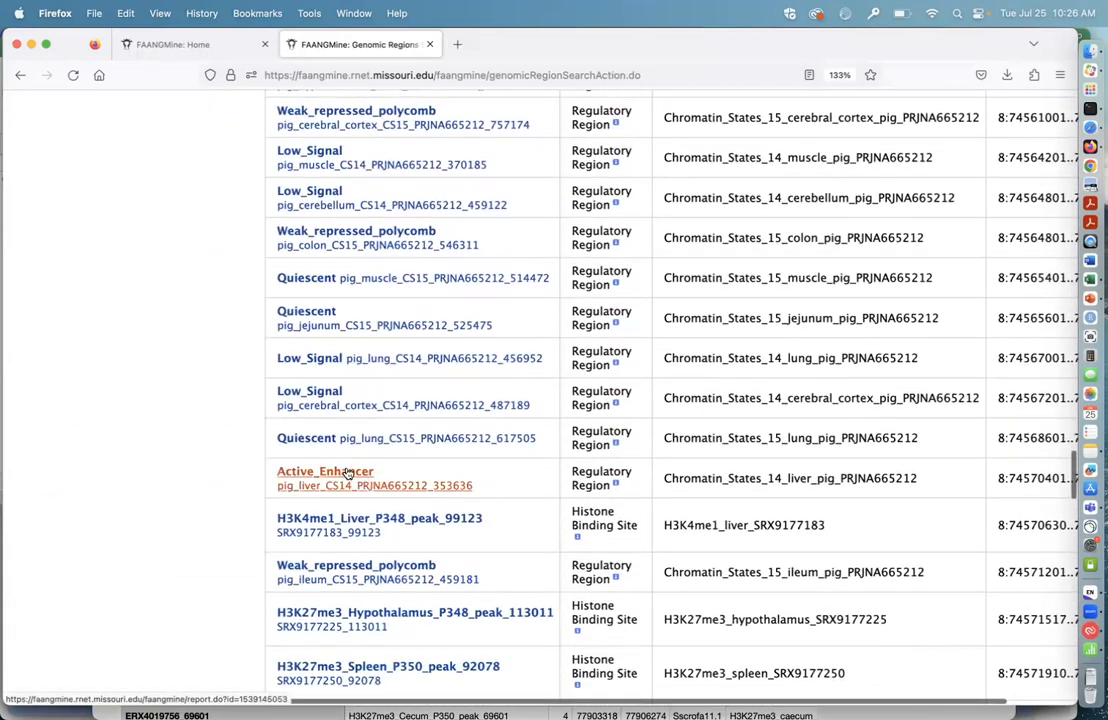
scroll(187, 408, up, 9)
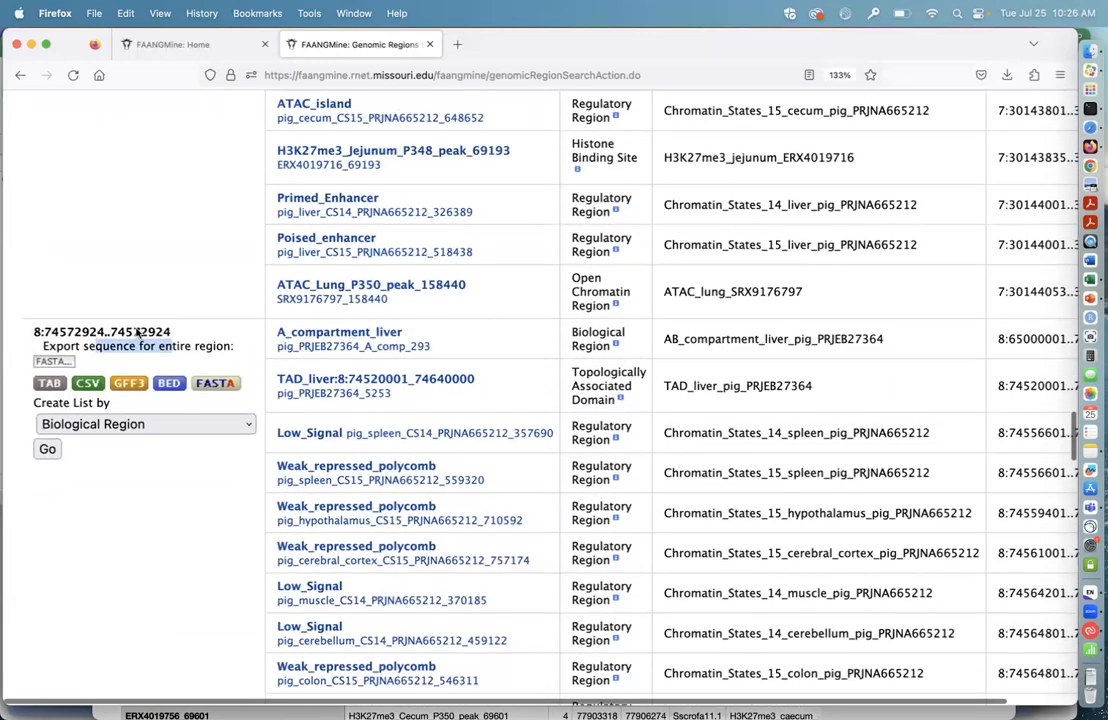
drag(172, 331, 30, 332)
click(125, 13)
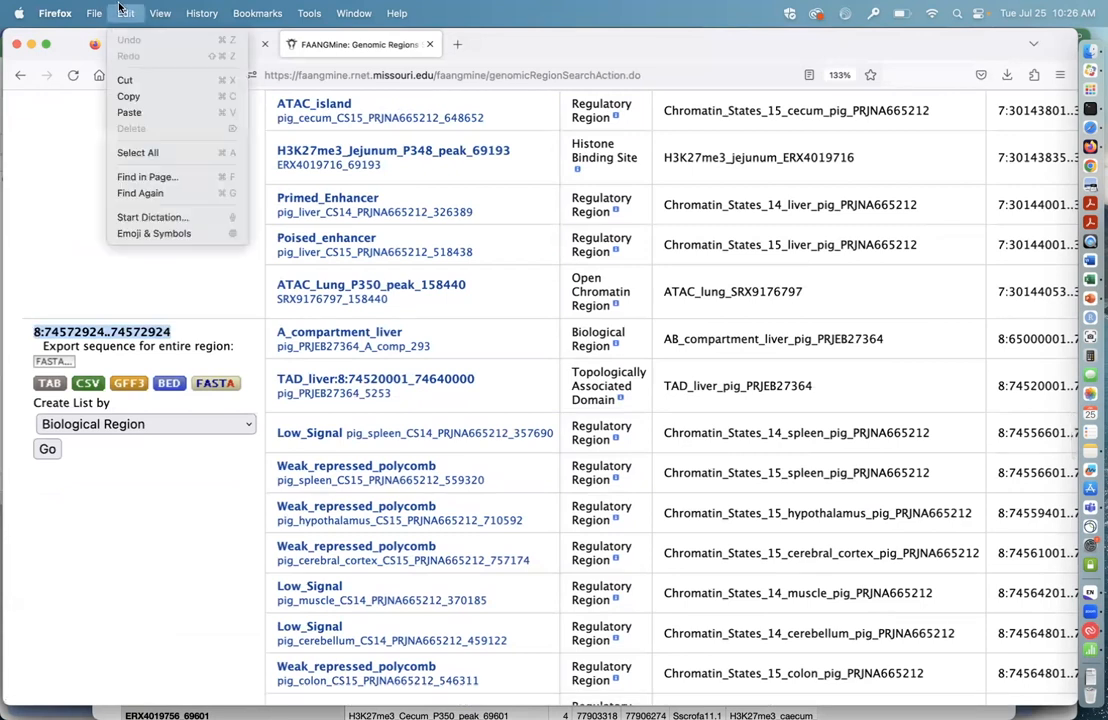
click(144, 97)
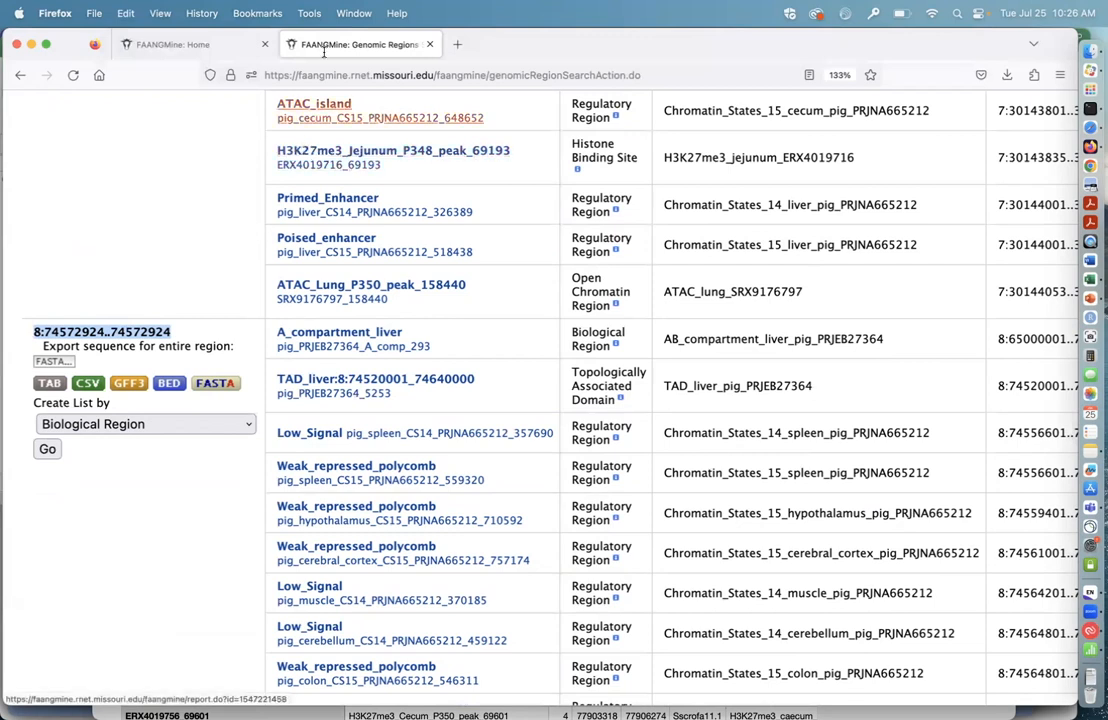
Step: Switch to the JBrowse window and replace its location with the copied coordinates 8:74572924..74572924 to go to that position
click(349, 10)
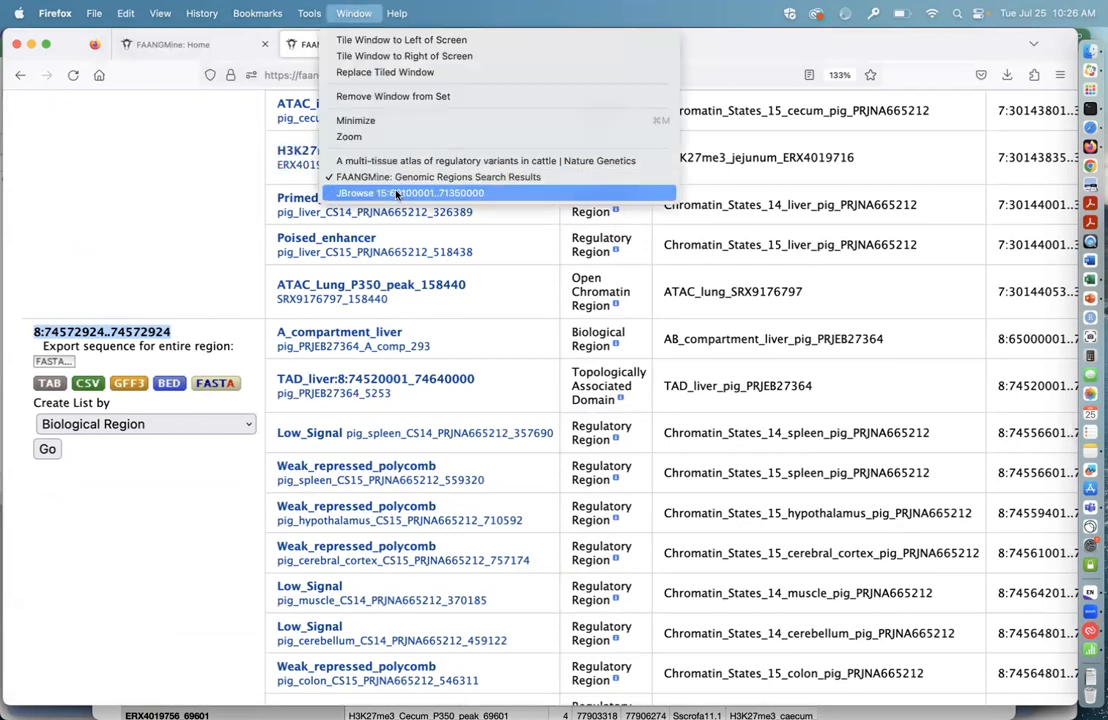
click(345, 191)
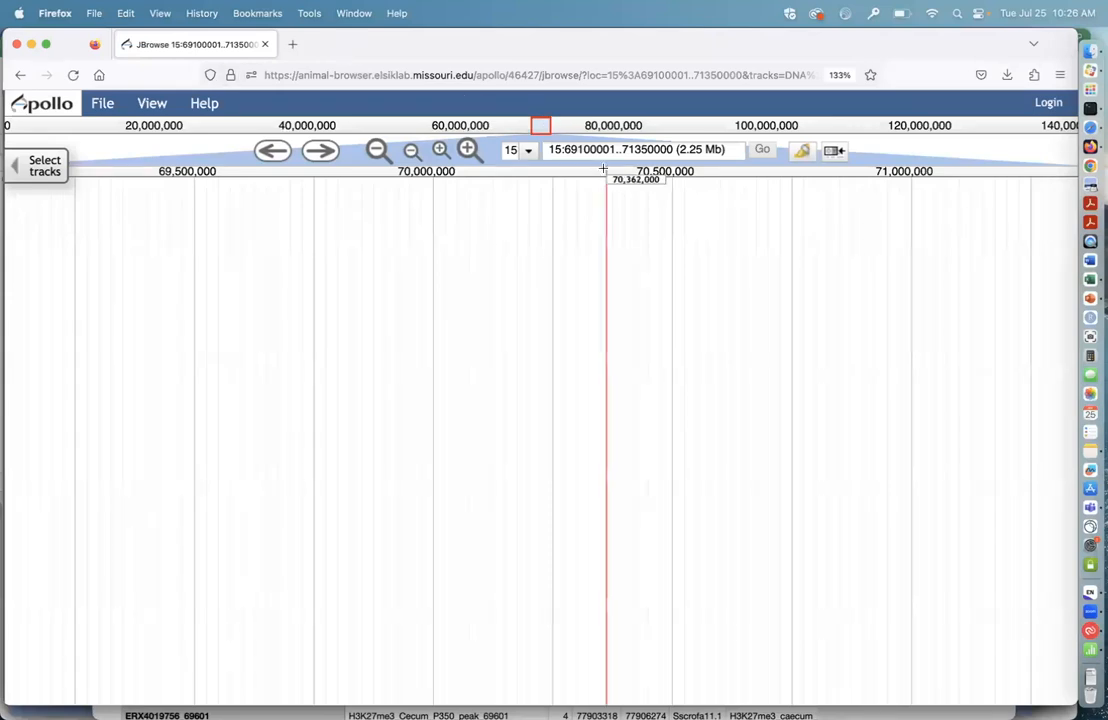
drag(548, 150, 762, 155)
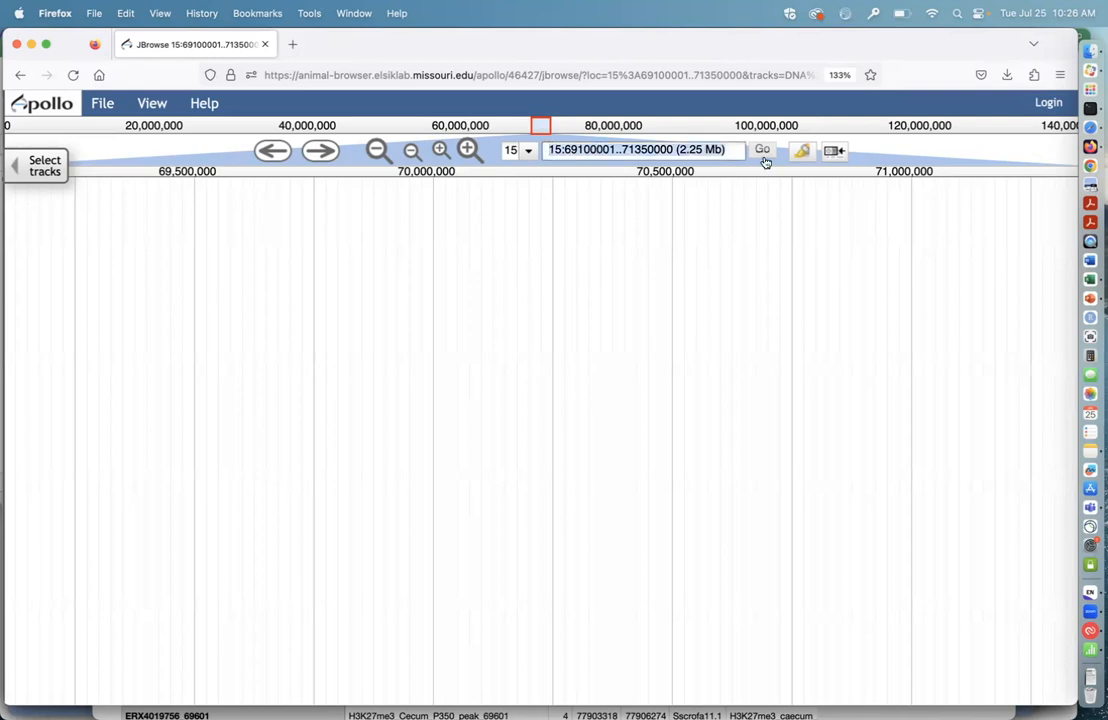
key(super+v)
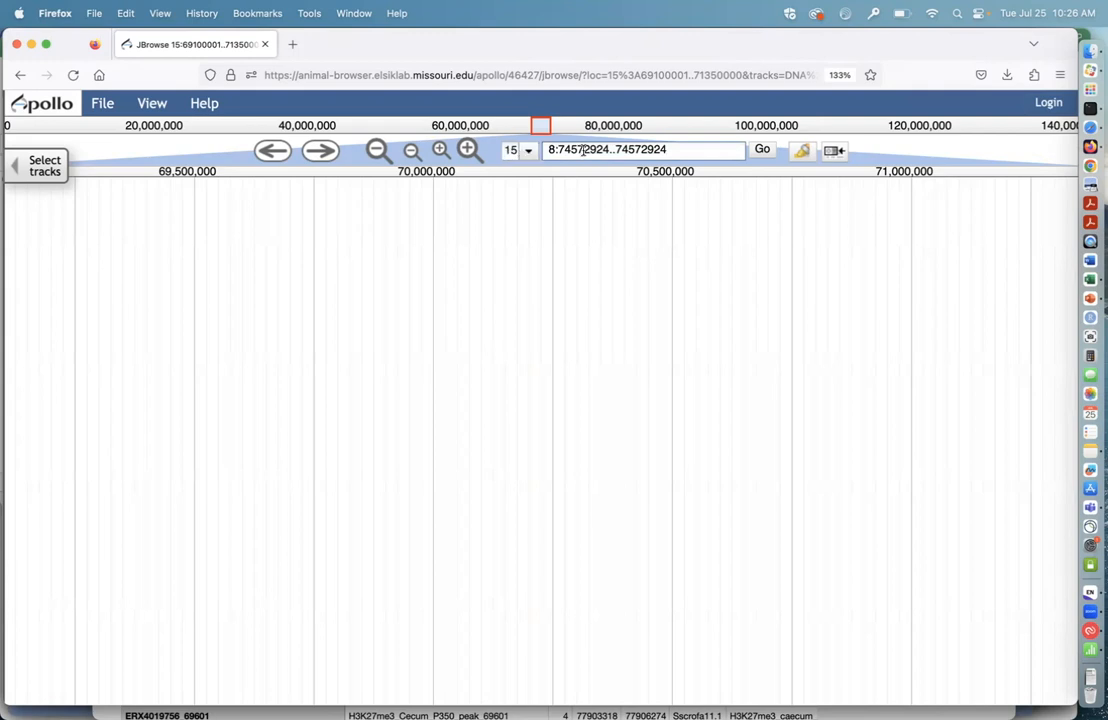
click(762, 152)
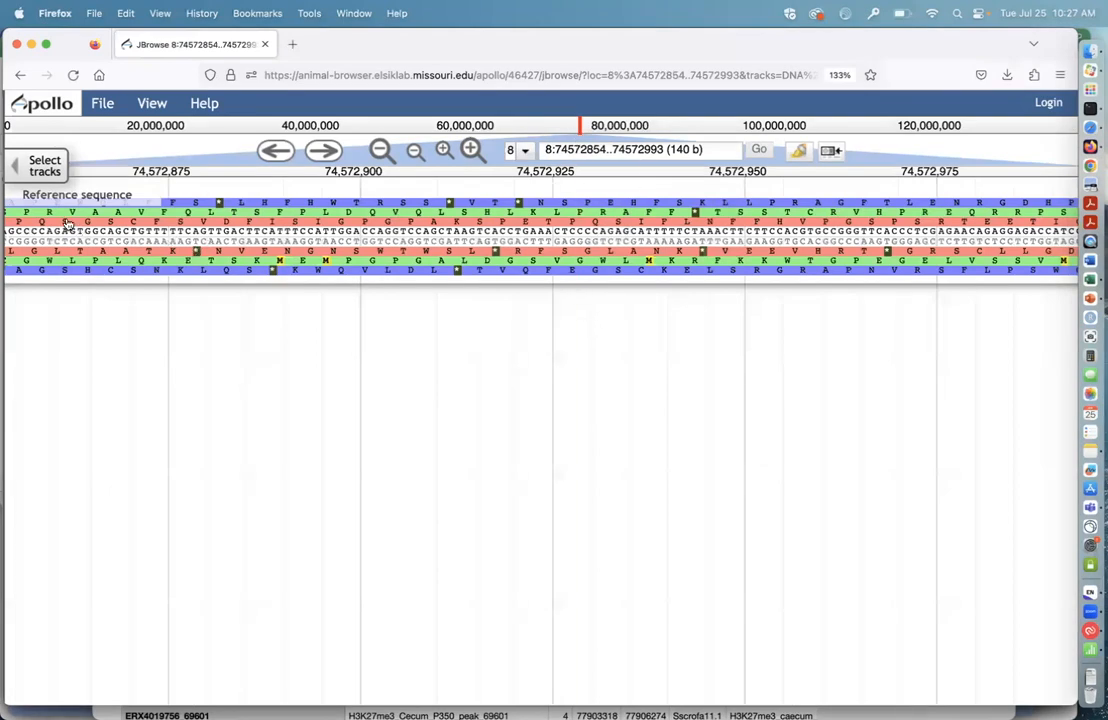
Step: Open the track selector, look over the data types and organ systems, and filter the tracks to the Variation data type
click(44, 166)
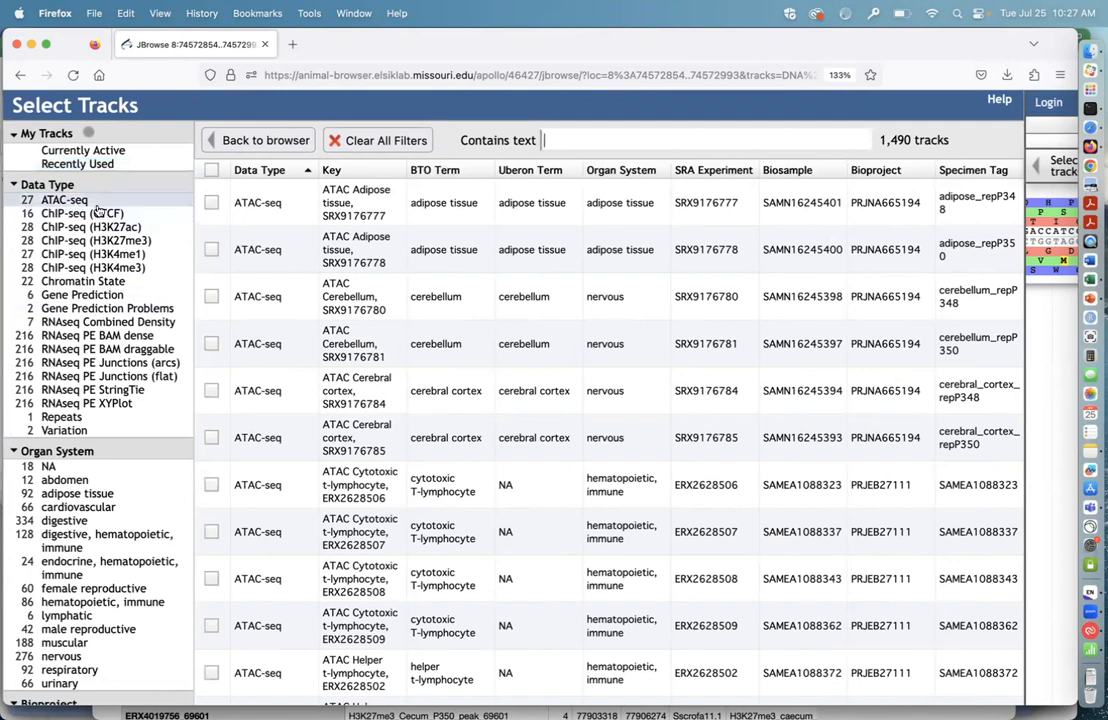
scroll(100, 505, down, 3)
scroll(102, 506, down, 1)
scroll(85, 460, up, 4)
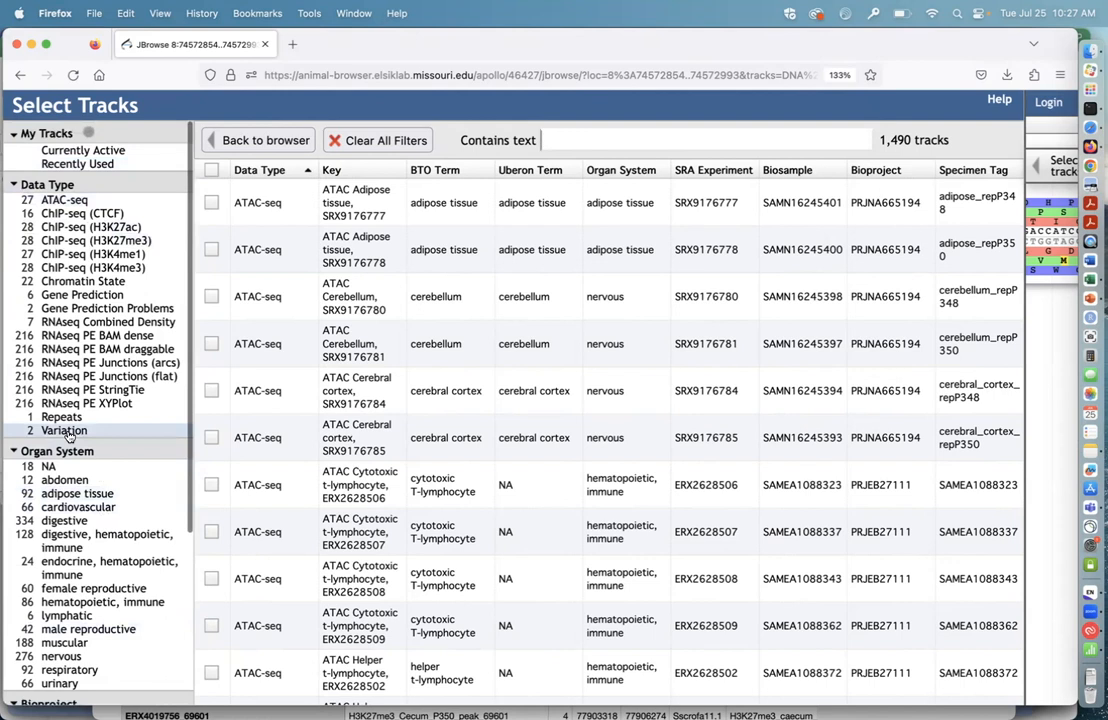
click(60, 433)
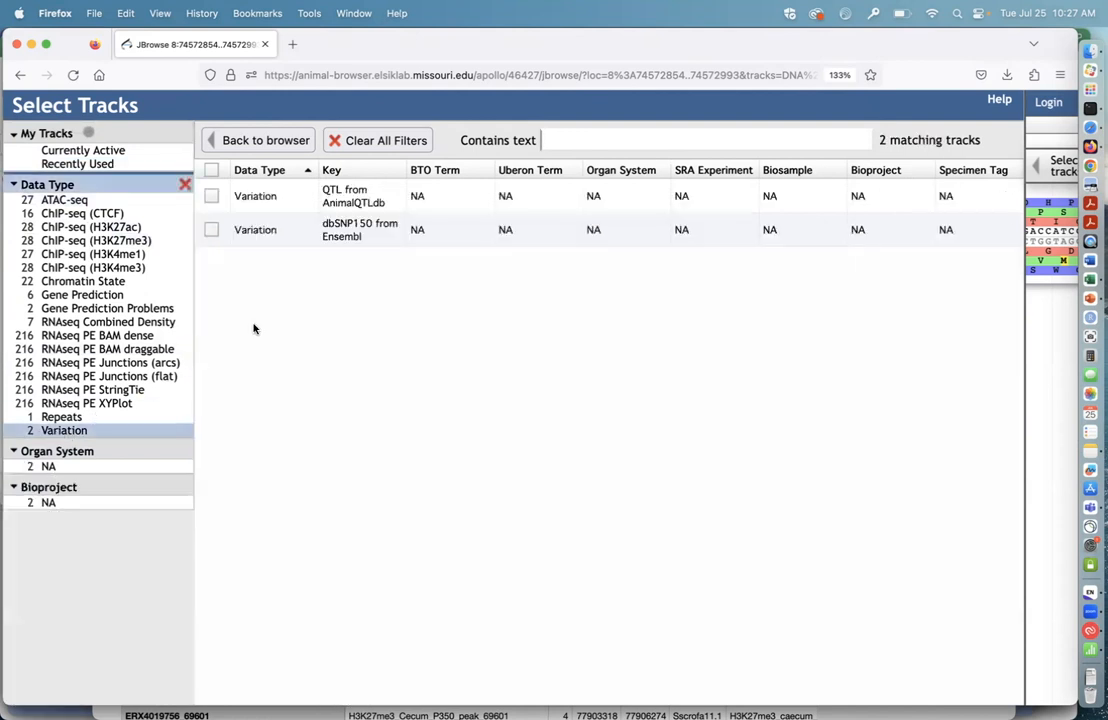
Step: Turn on the dbSNP150 from Ensembl track, return to the genome view and highlight the variant rs81401480
click(340, 236)
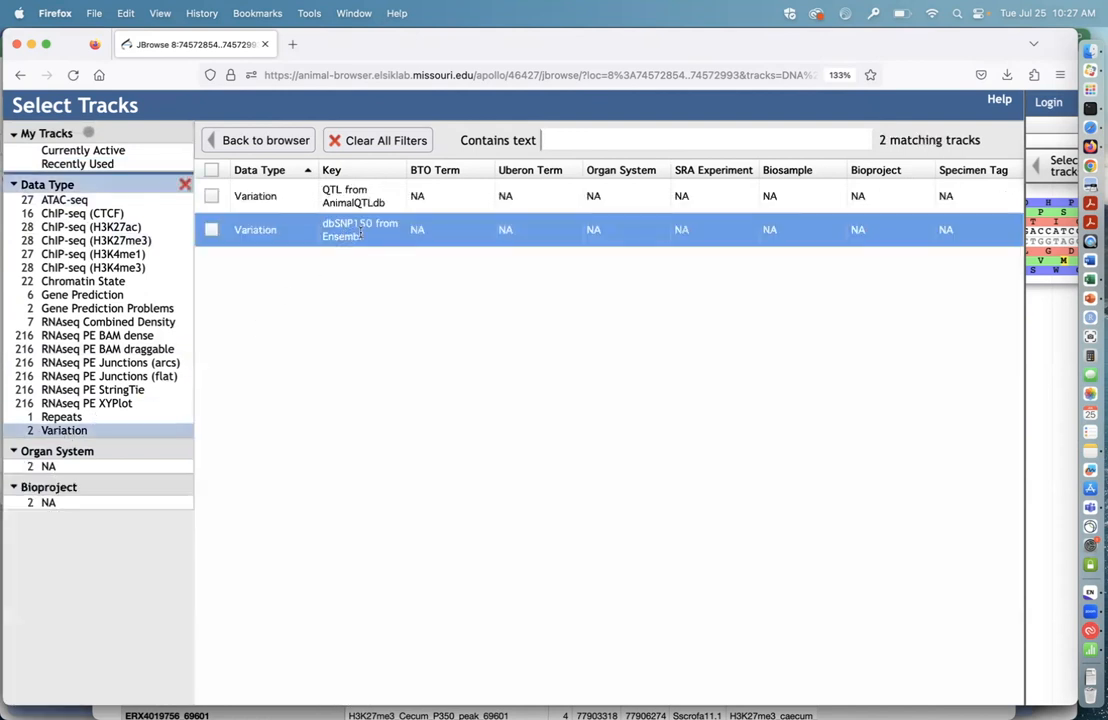
click(211, 230)
click(281, 140)
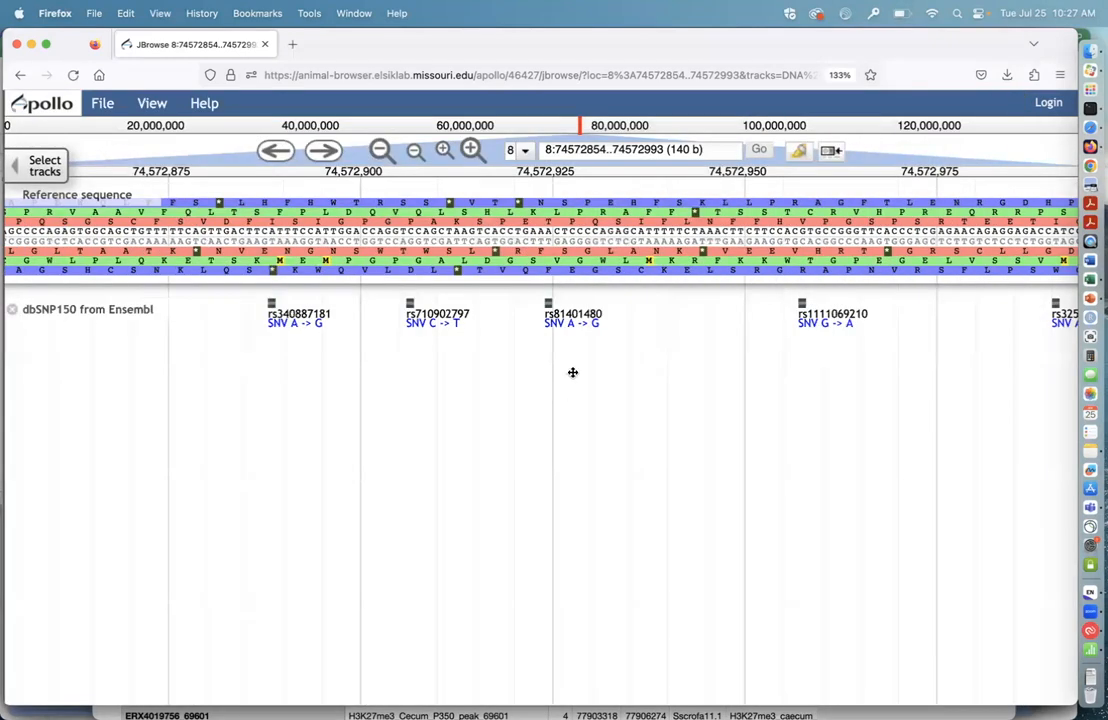
click(549, 305)
Step: Reopen the track selector and add the H3K27ac, H3K27me3, H3K4me1, H3K4me3 ChIP-seq and Chromatin State data types to the filter
click(42, 165)
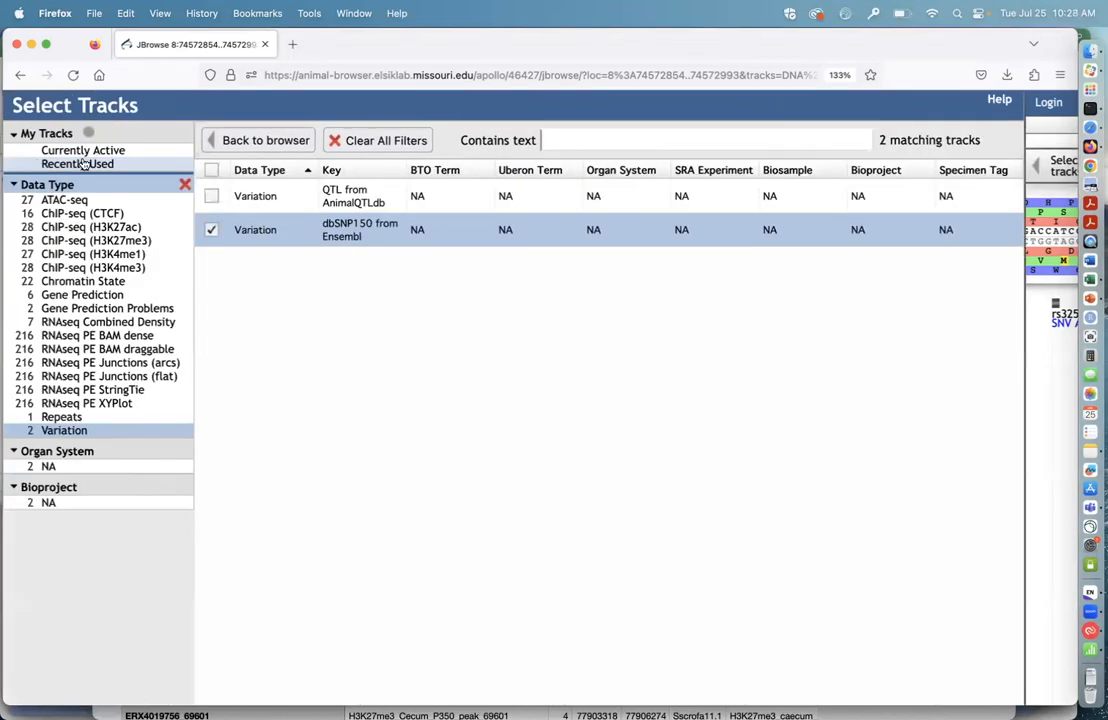
click(136, 228)
click(134, 241)
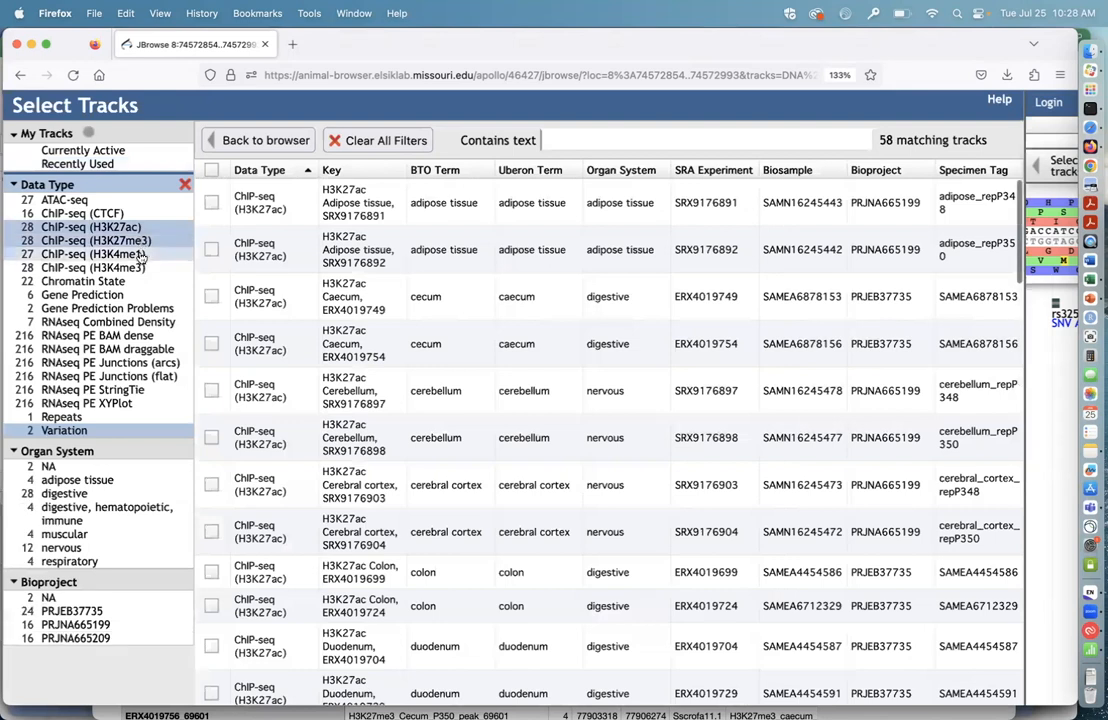
click(133, 254)
click(133, 268)
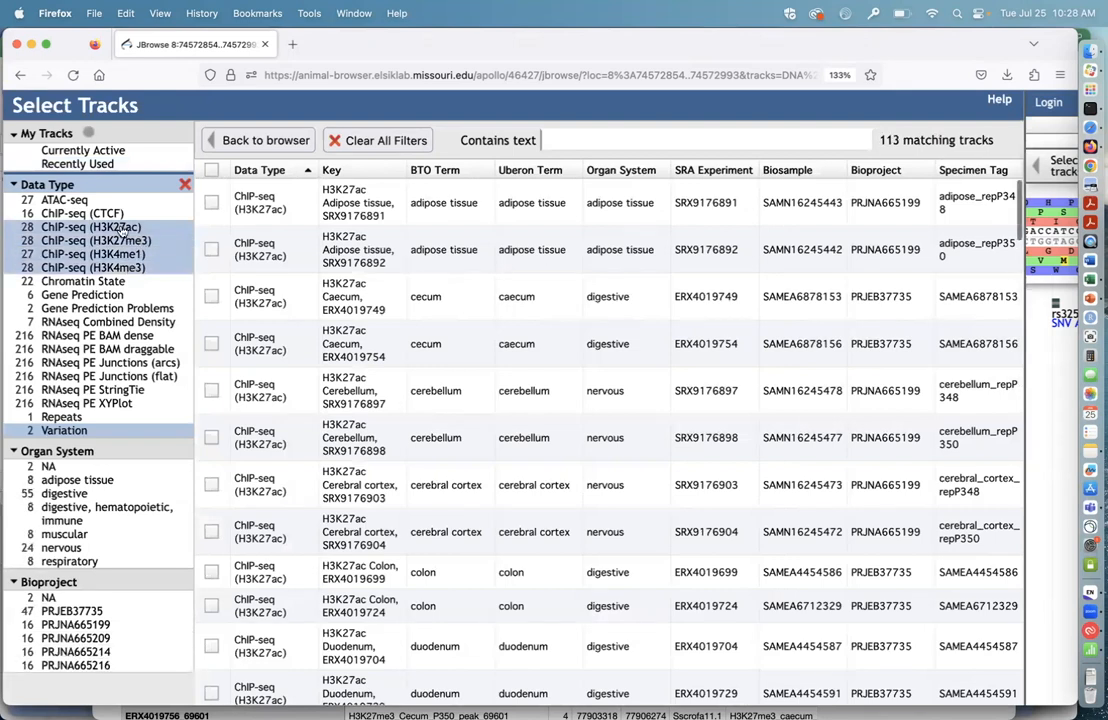
click(110, 281)
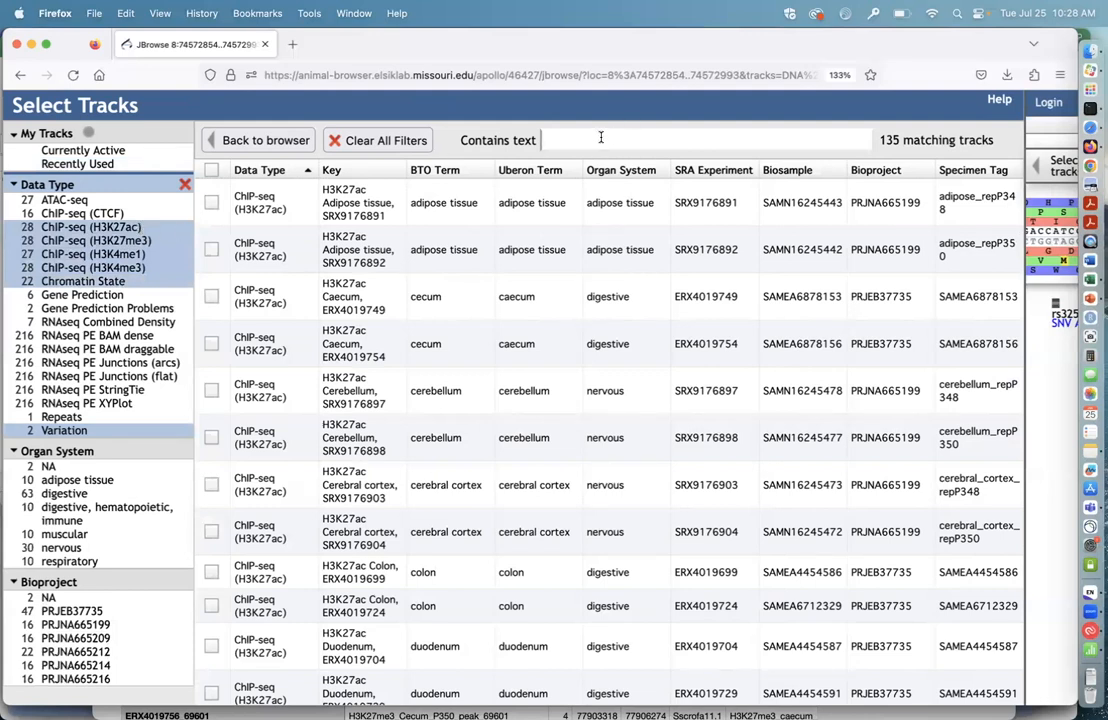
Step: Narrow the track list to the text "liver", turn on all matching tracks and return to the genome view
click(543, 140)
text(liver)
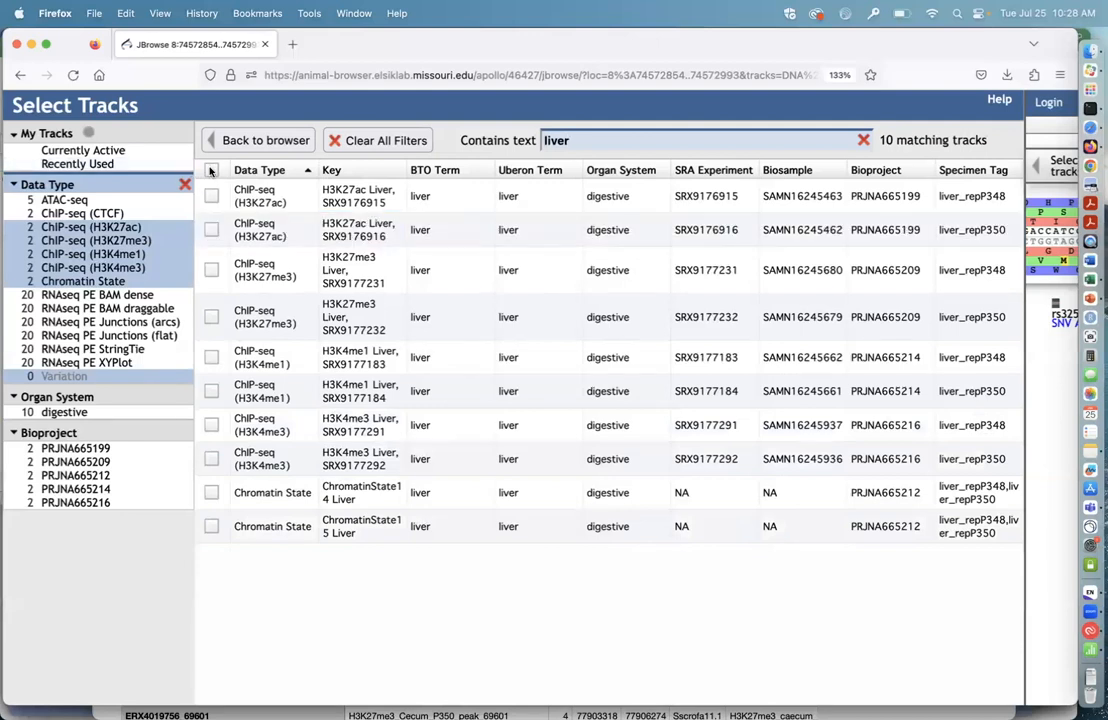
click(211, 171)
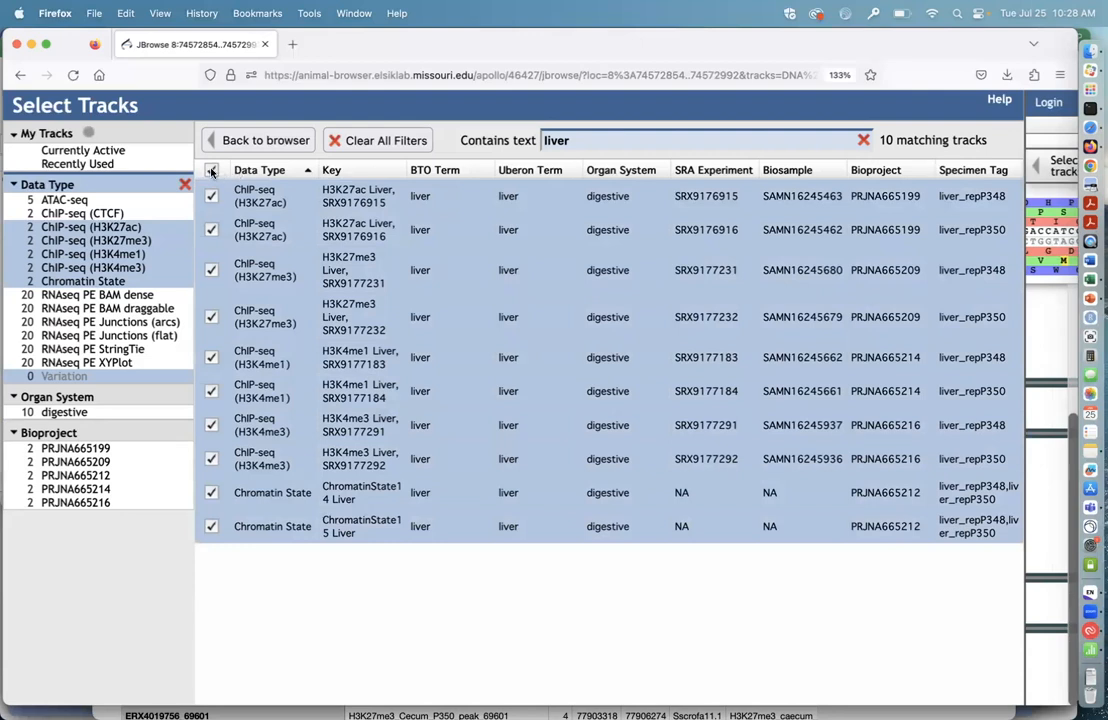
click(262, 141)
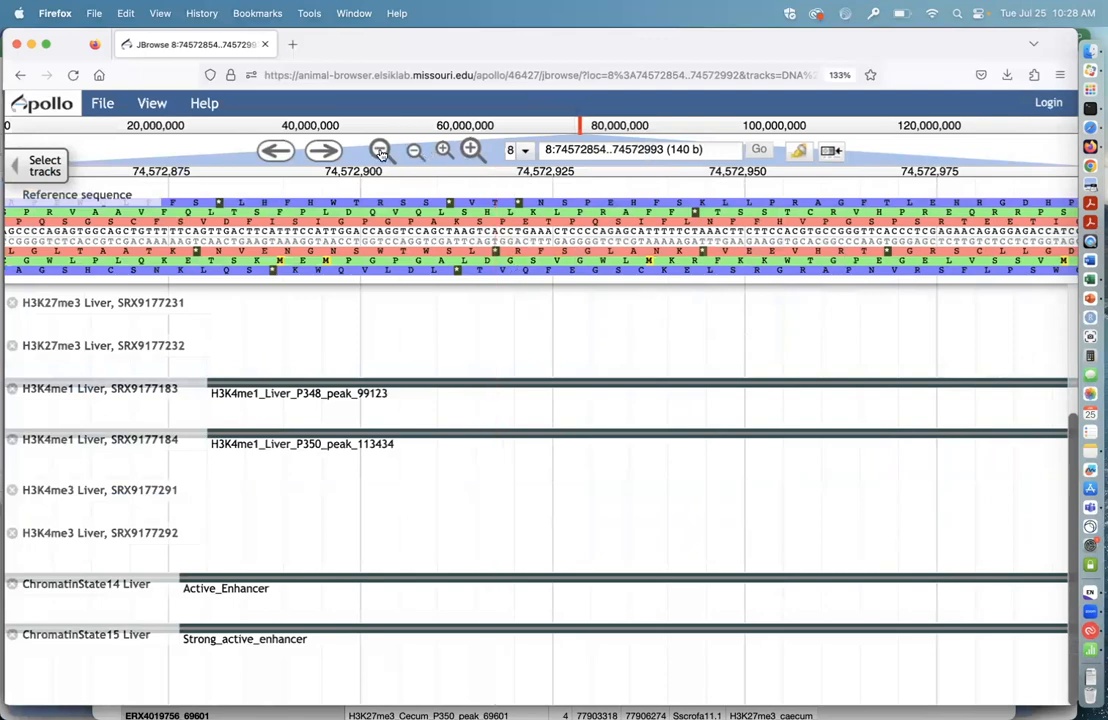
Step: Examine the liver histone peaks and chromatin states around variant rs81401480, widening the view to the surrounding region of about 11 Kb
scroll(527, 373, up, 5)
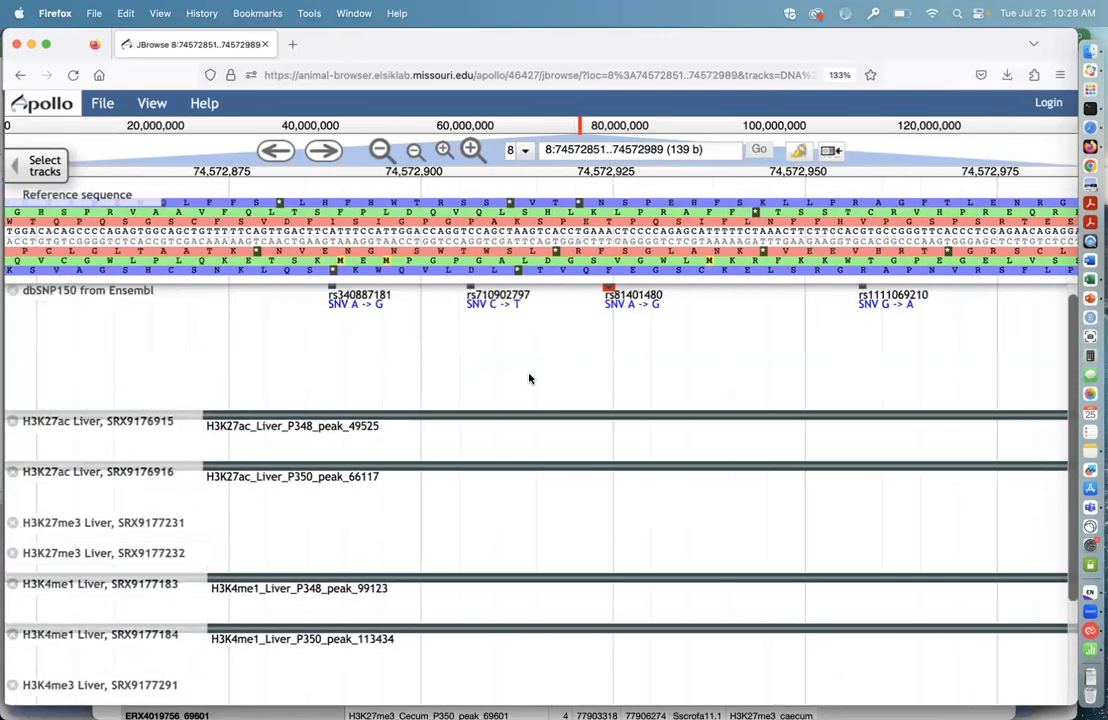
scroll(530, 378, right, 3)
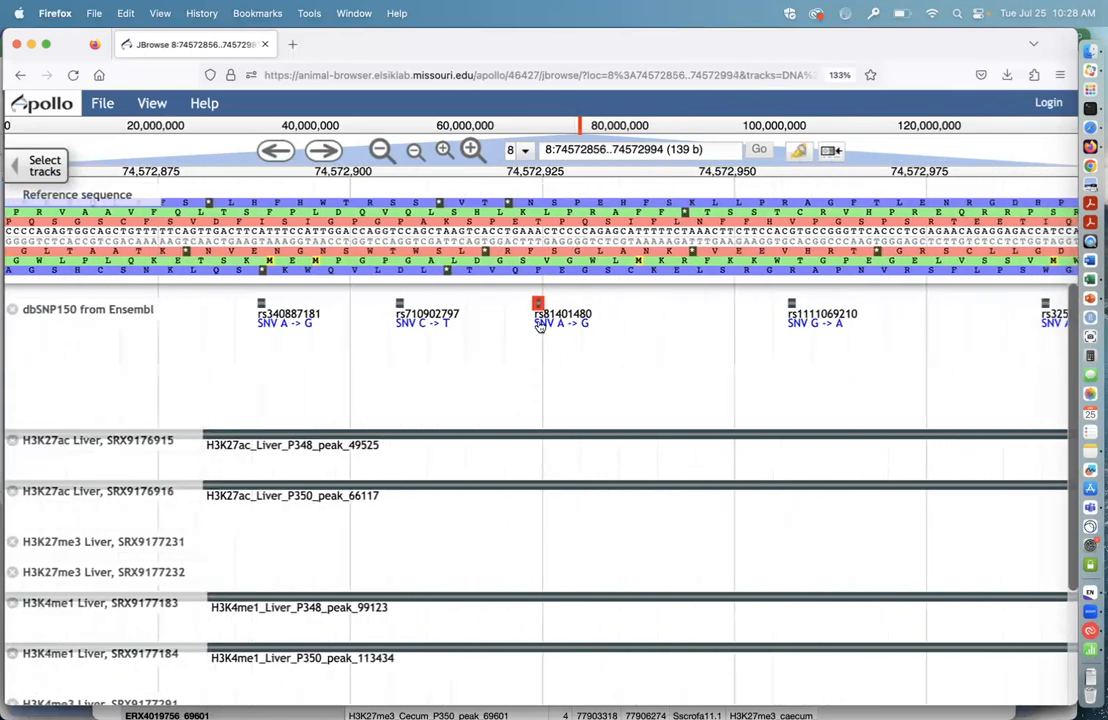
click(381, 150)
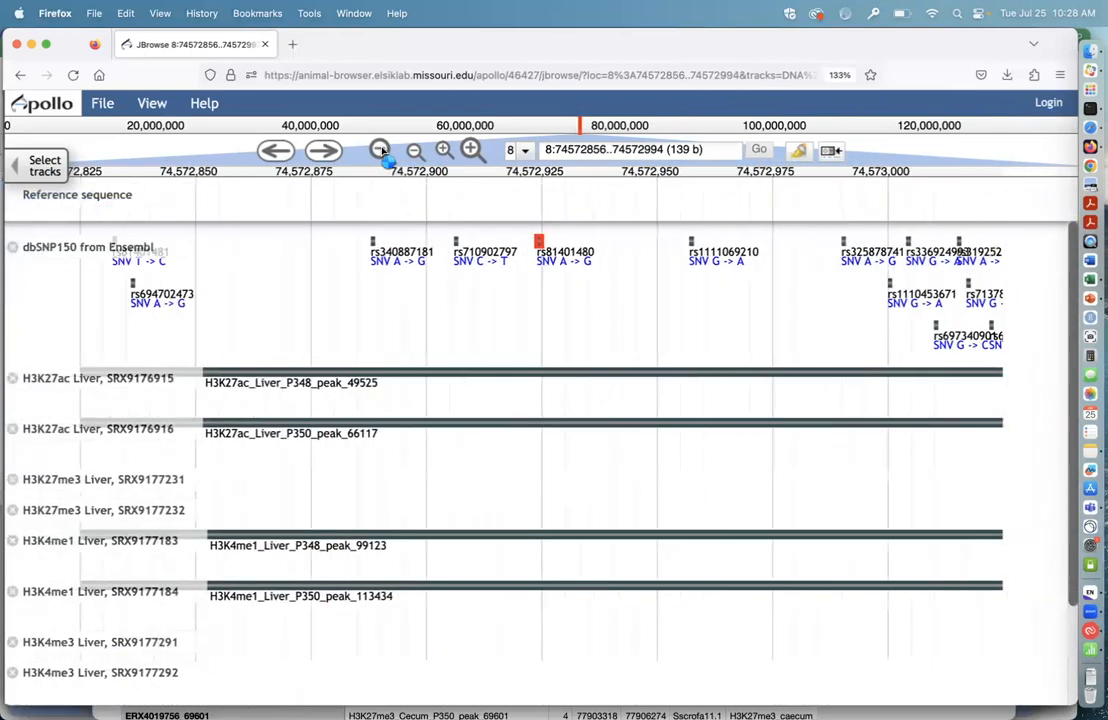
click(381, 150)
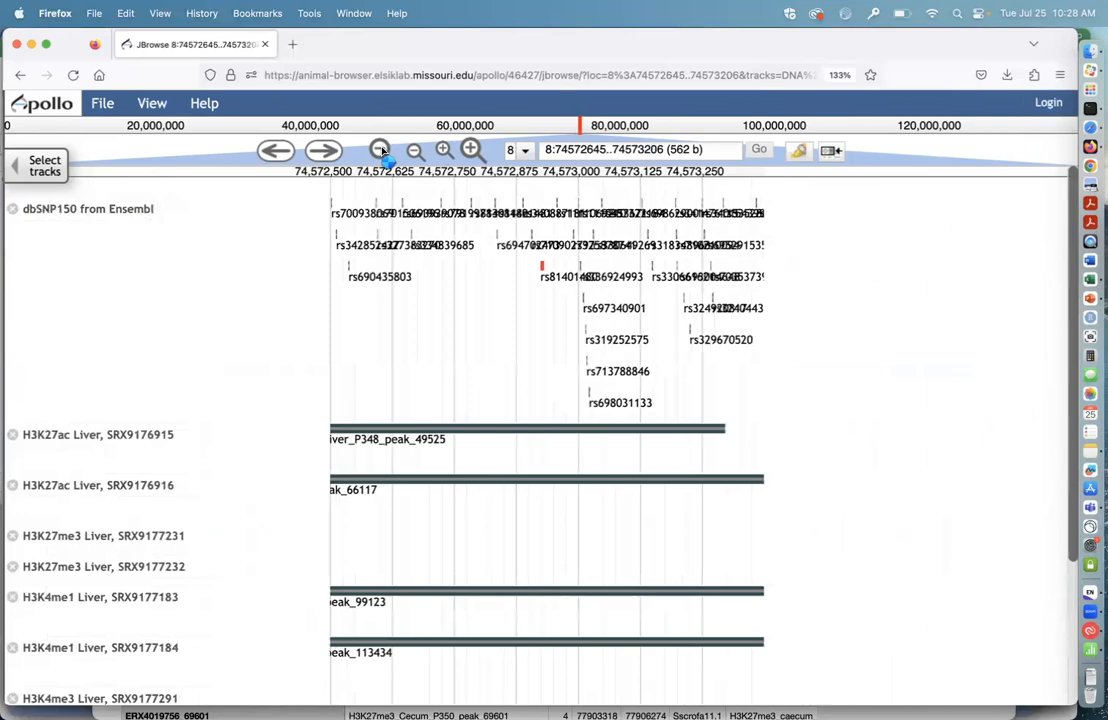
click(381, 150)
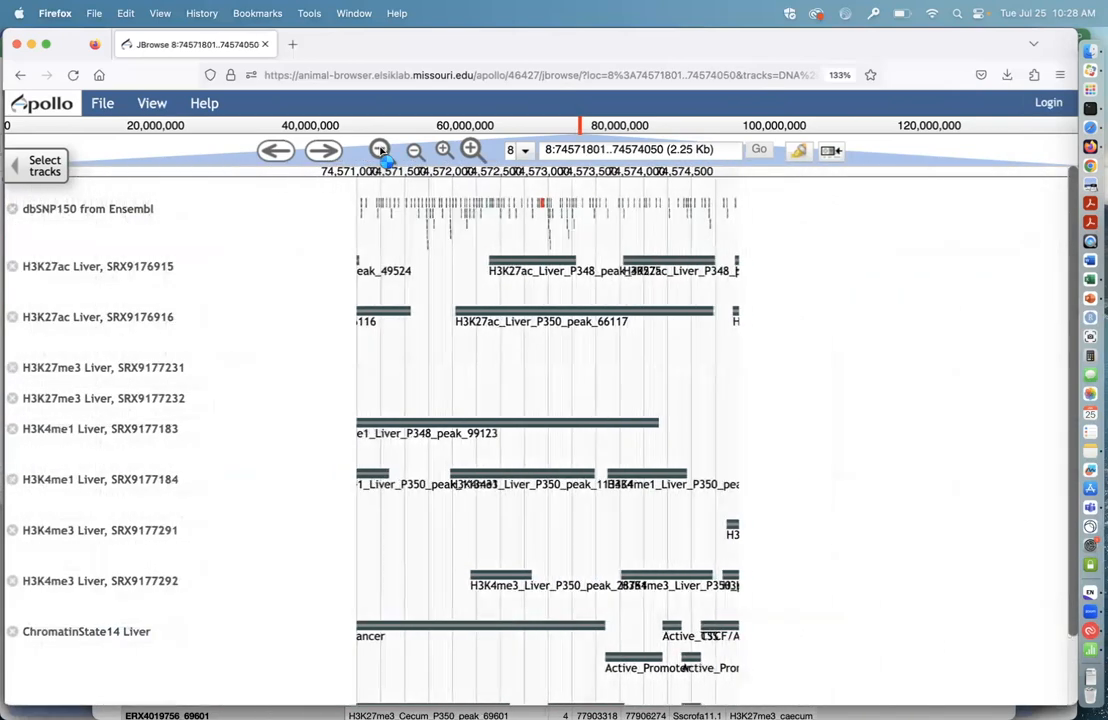
scroll(517, 560, down, 1)
scroll(517, 561, up, 1)
scroll(517, 562, down, 1)
scroll(517, 562, up, 1)
scroll(517, 562, down, 1)
scroll(517, 562, up, 1)
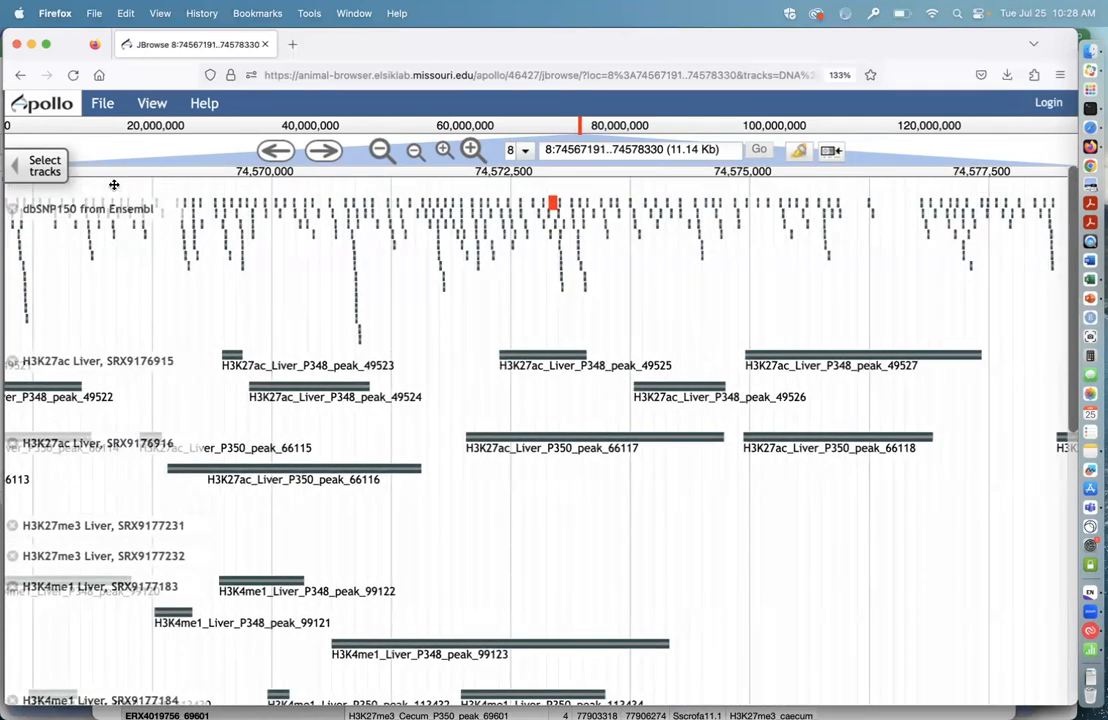
Step: In the track selector, clear the liver text filter and remove the four histone ChIP-seq and Chromatin State data type filters
click(45, 165)
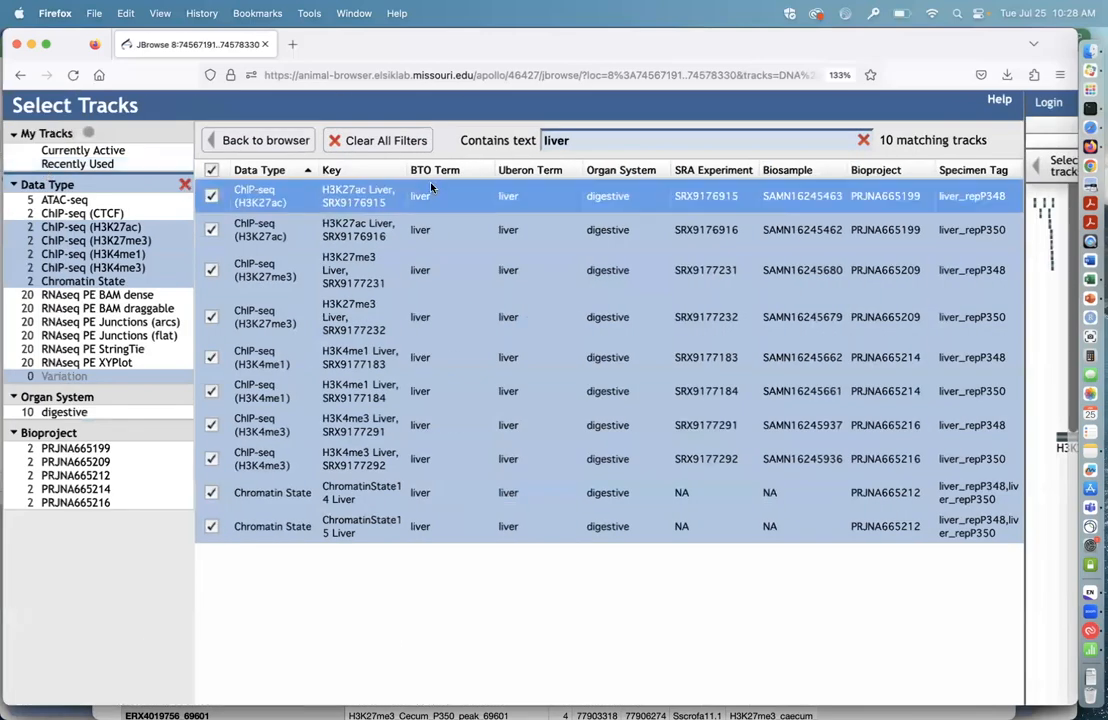
click(865, 141)
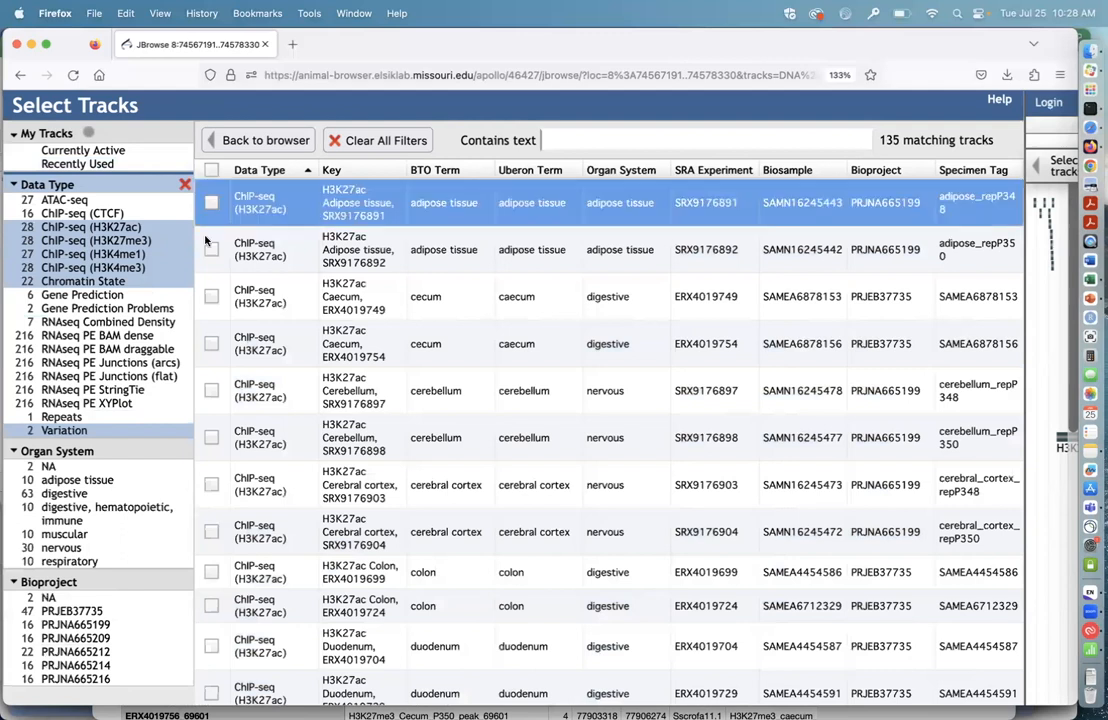
click(110, 227)
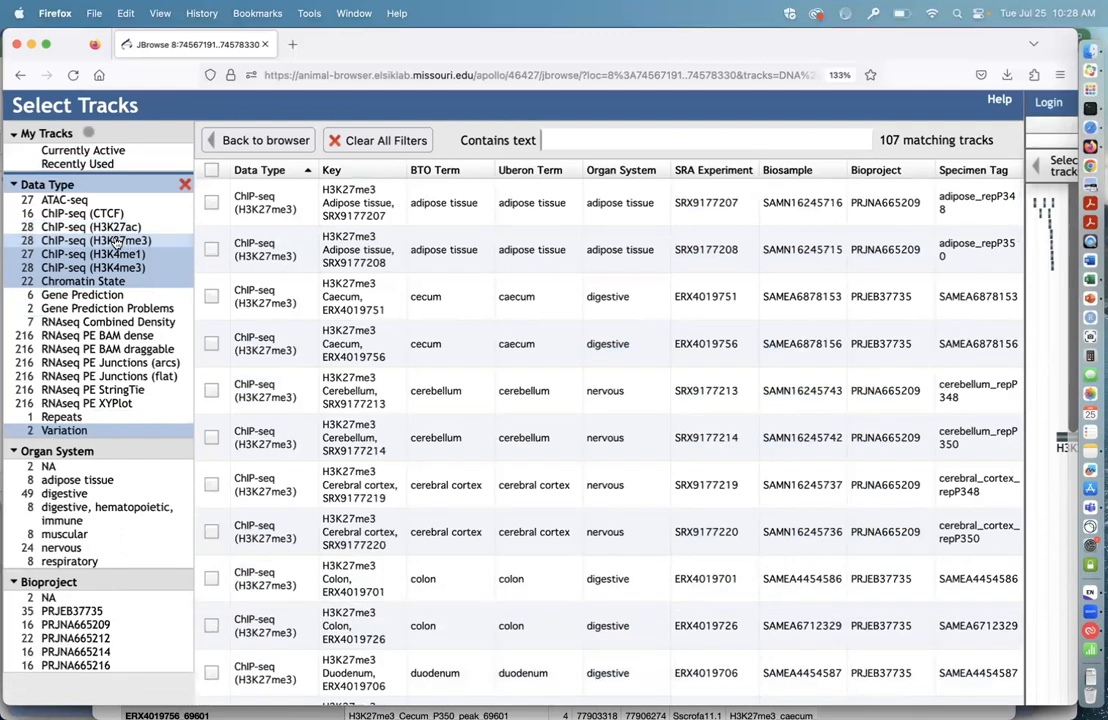
click(114, 241)
click(118, 254)
click(114, 267)
click(122, 281)
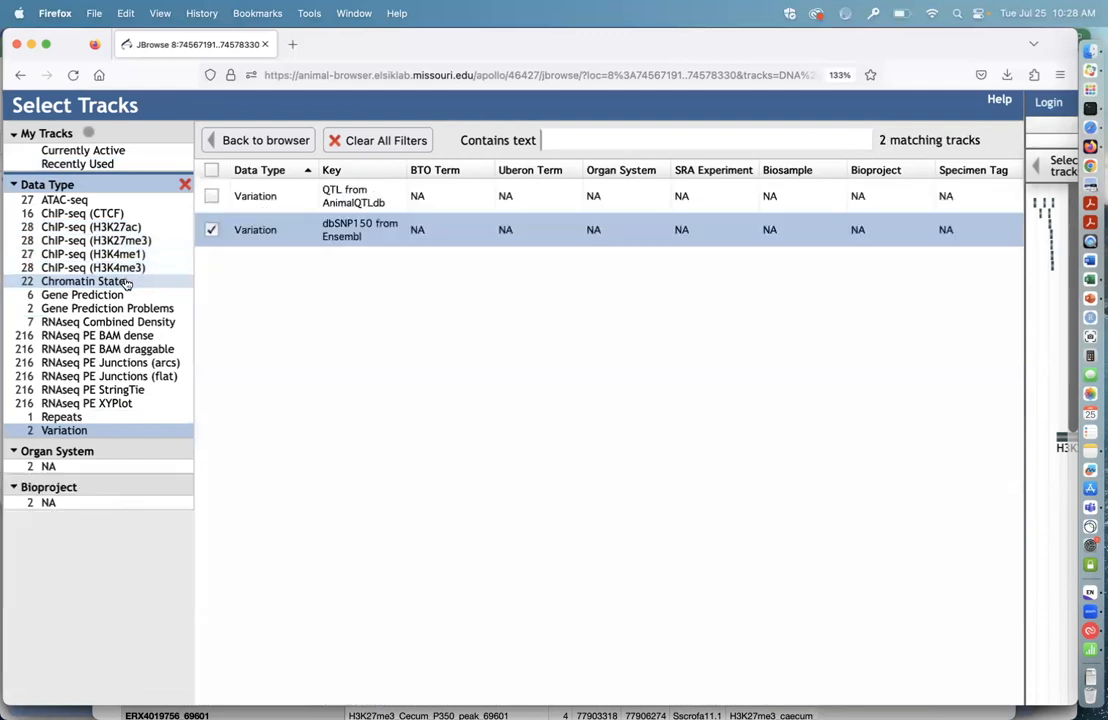
Step: Add the Gene Prediction filter, turn on the Ensembl Protein Coding and RefSeq Protein Coding tracks, and return to the genome view
click(103, 297)
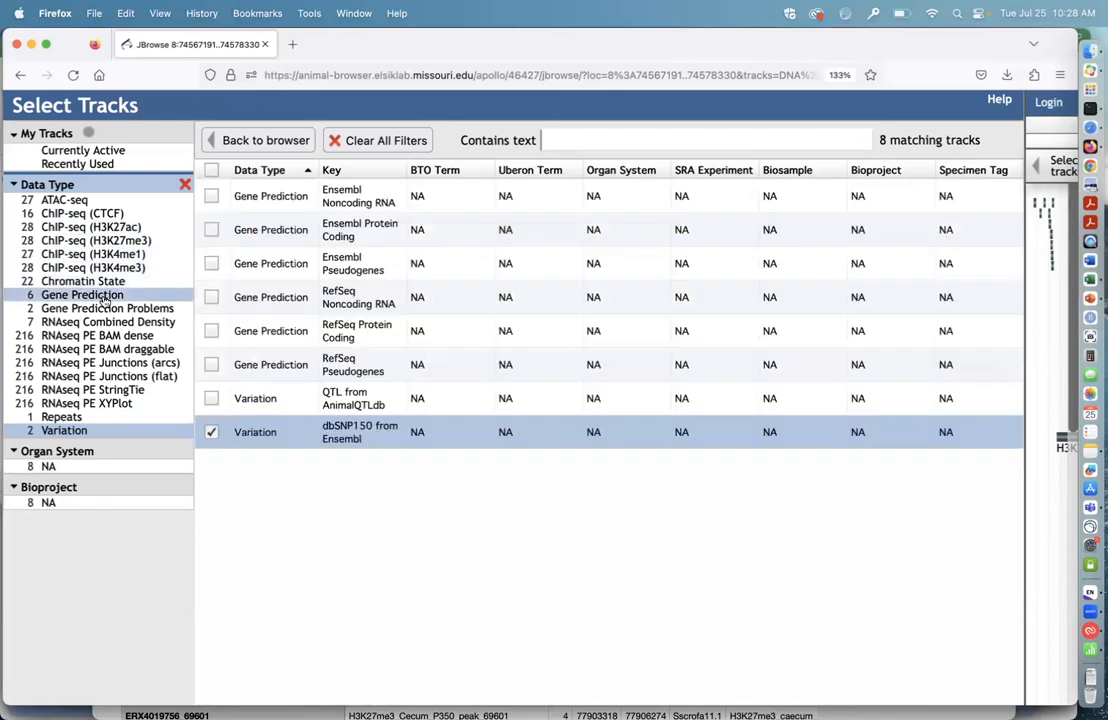
click(211, 231)
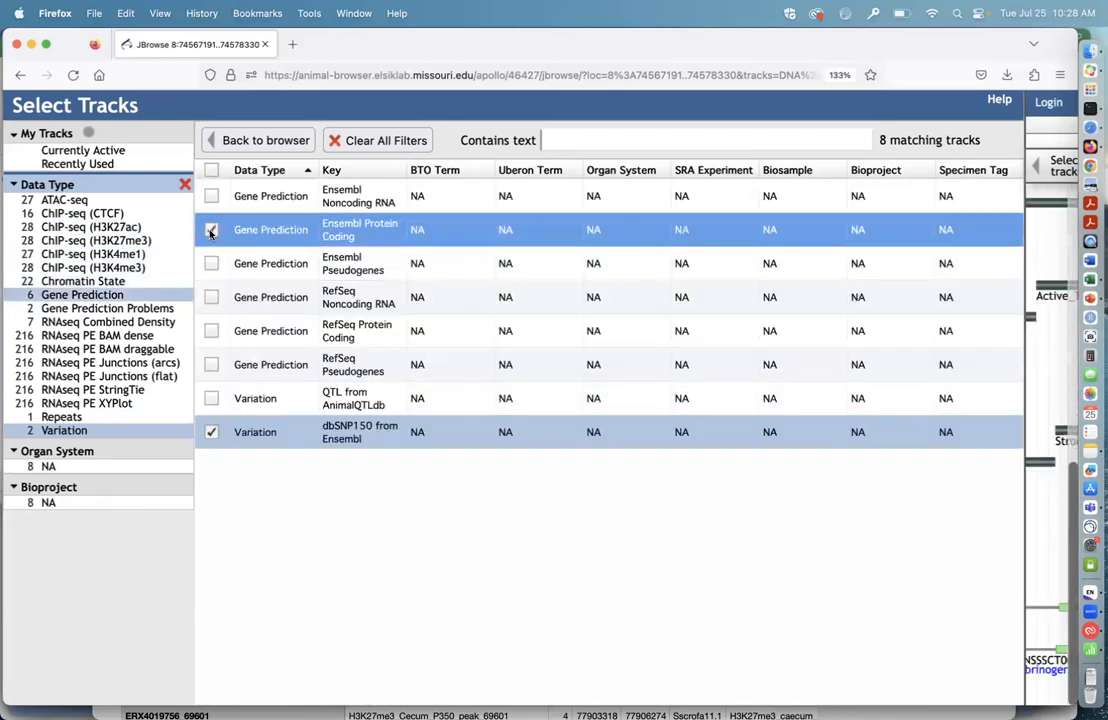
click(211, 332)
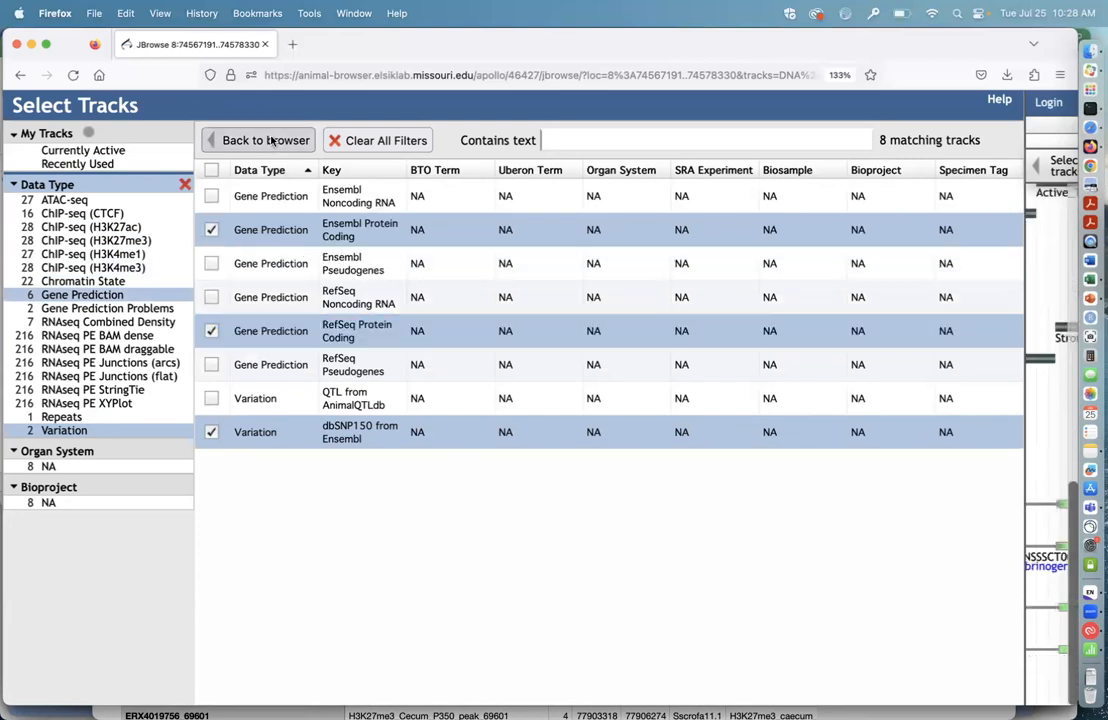
click(266, 140)
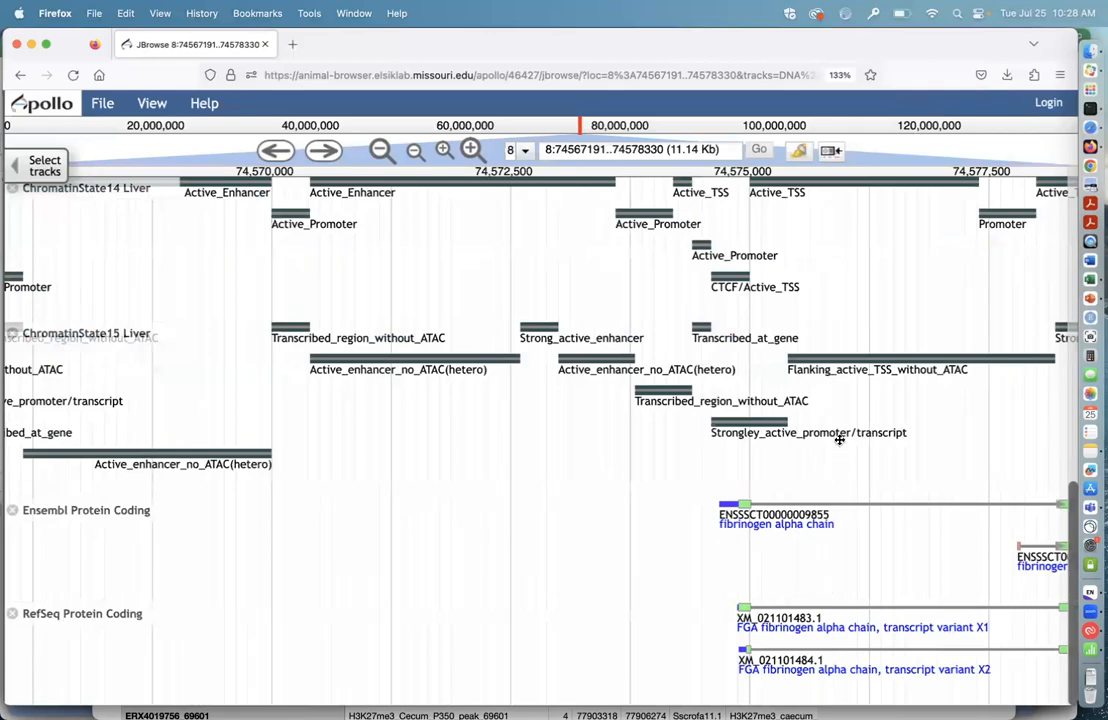
Step: Remove the two H3K27me3 Liver tracks, SRX9177231 and SRX9177232, from the genome view
drag(843, 285, 853, 491)
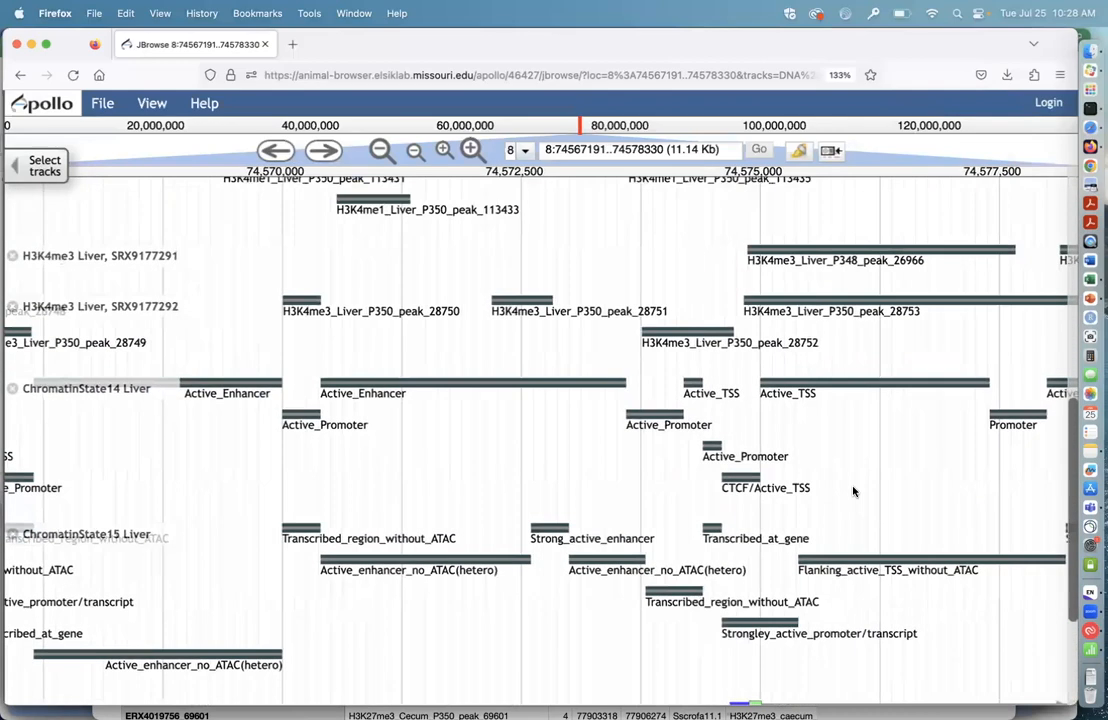
drag(707, 262, 708, 520)
drag(712, 312, 722, 519)
drag(715, 472, 715, 500)
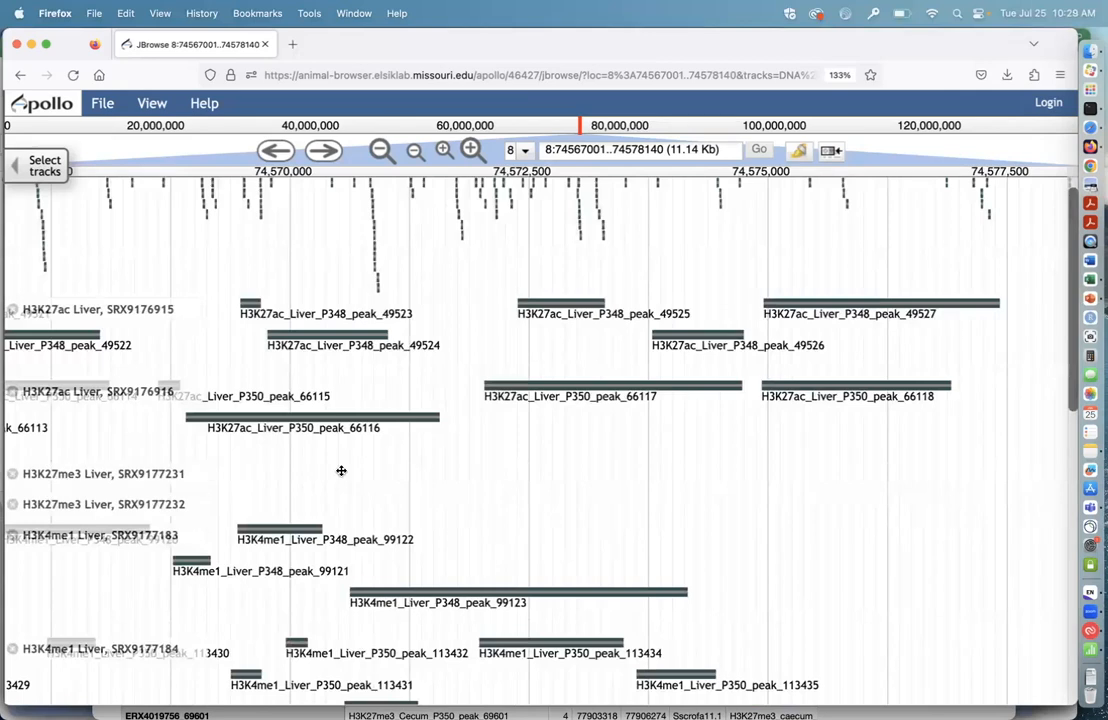
drag(513, 608, 511, 660)
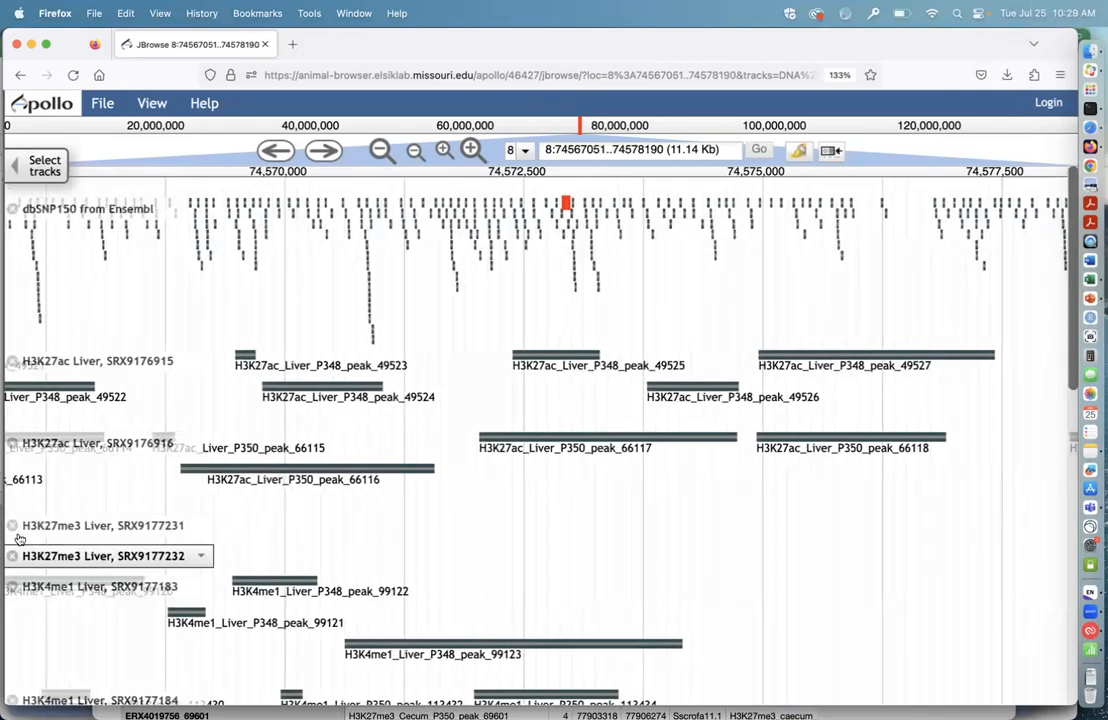
click(13, 527)
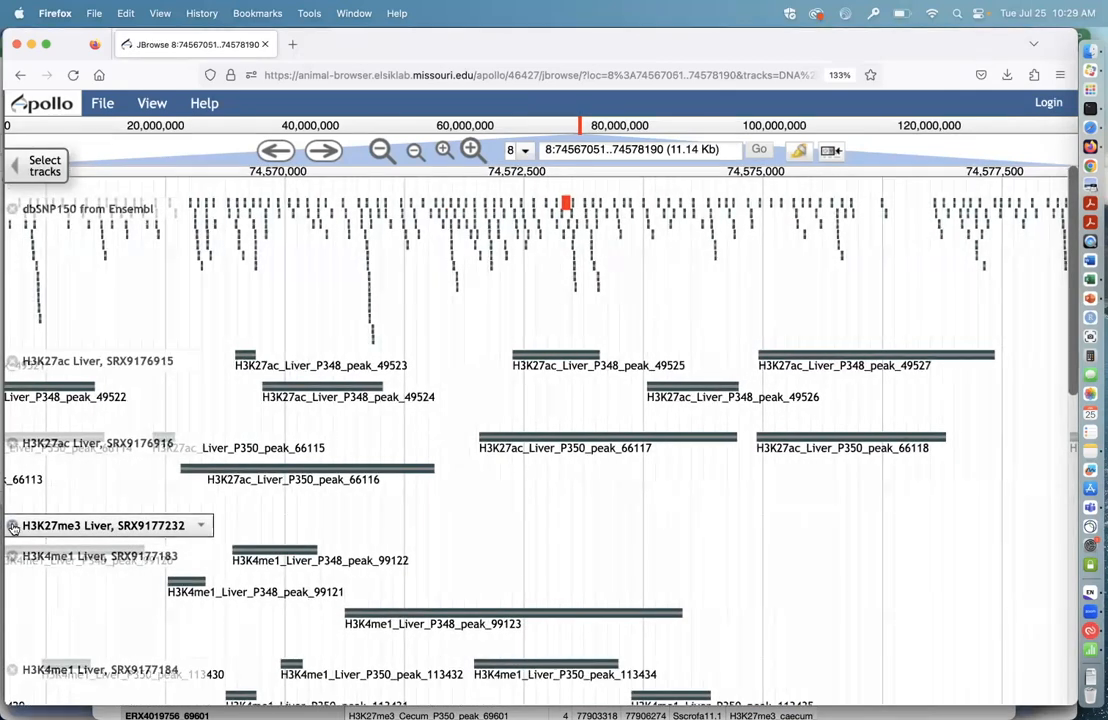
click(13, 527)
Step: Compare the remaining liver histone peaks and chromatin states with the Ensembl and RefSeq protein-coding genes in the region
drag(772, 541, 769, 452)
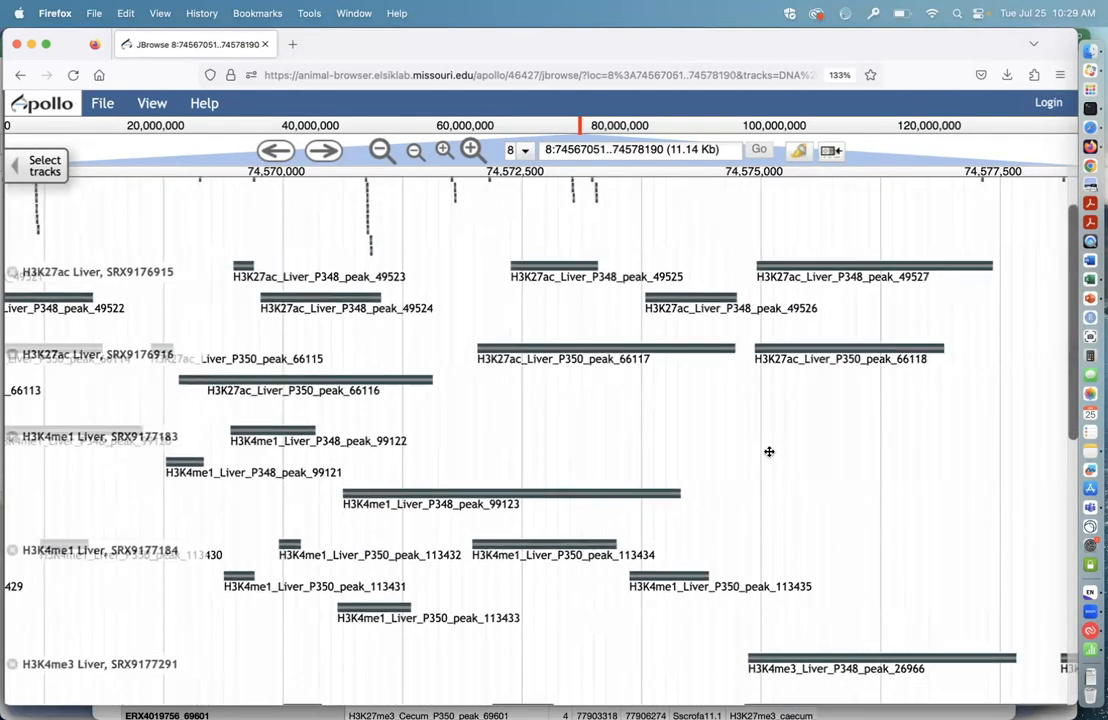
drag(712, 613, 657, 338)
drag(605, 552, 611, 422)
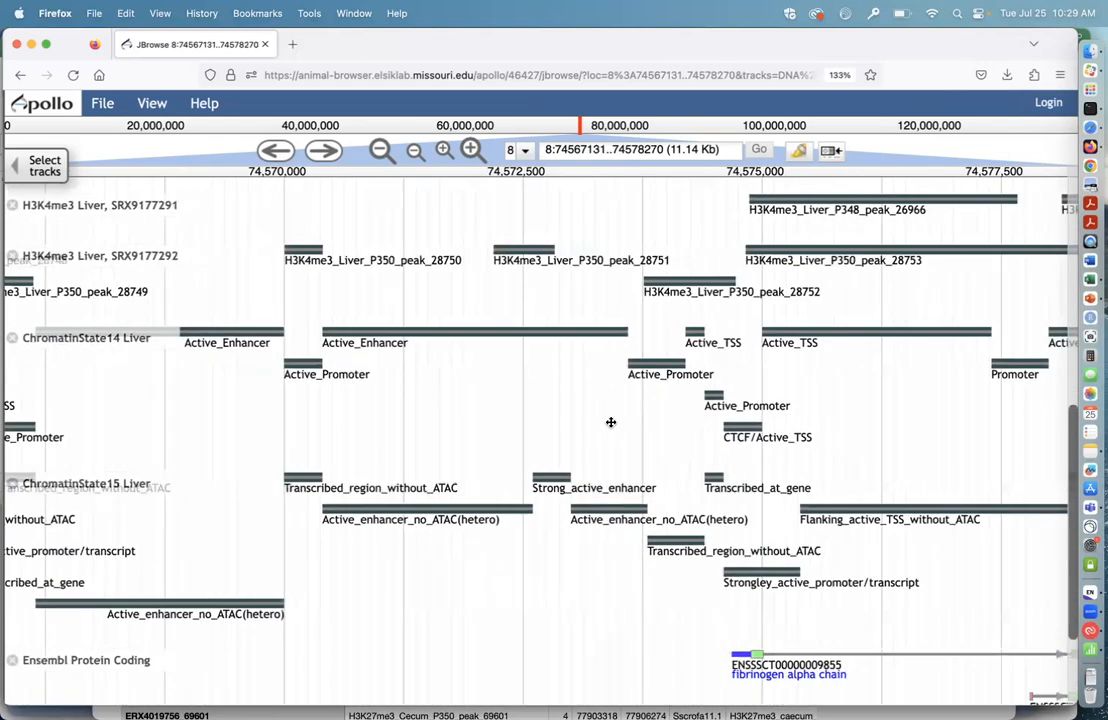
drag(615, 566, 611, 441)
drag(643, 605, 642, 519)
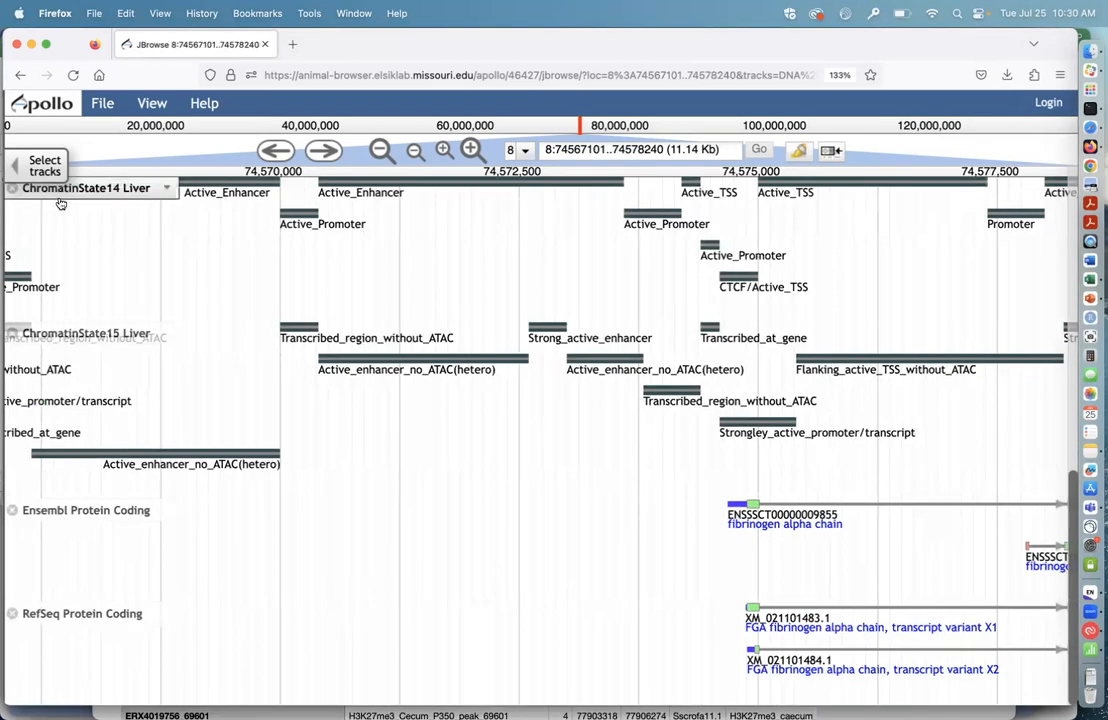
Step: In the track selector, remove the Gene Prediction and Variation filters and search the tracks for the text "liver"
click(44, 166)
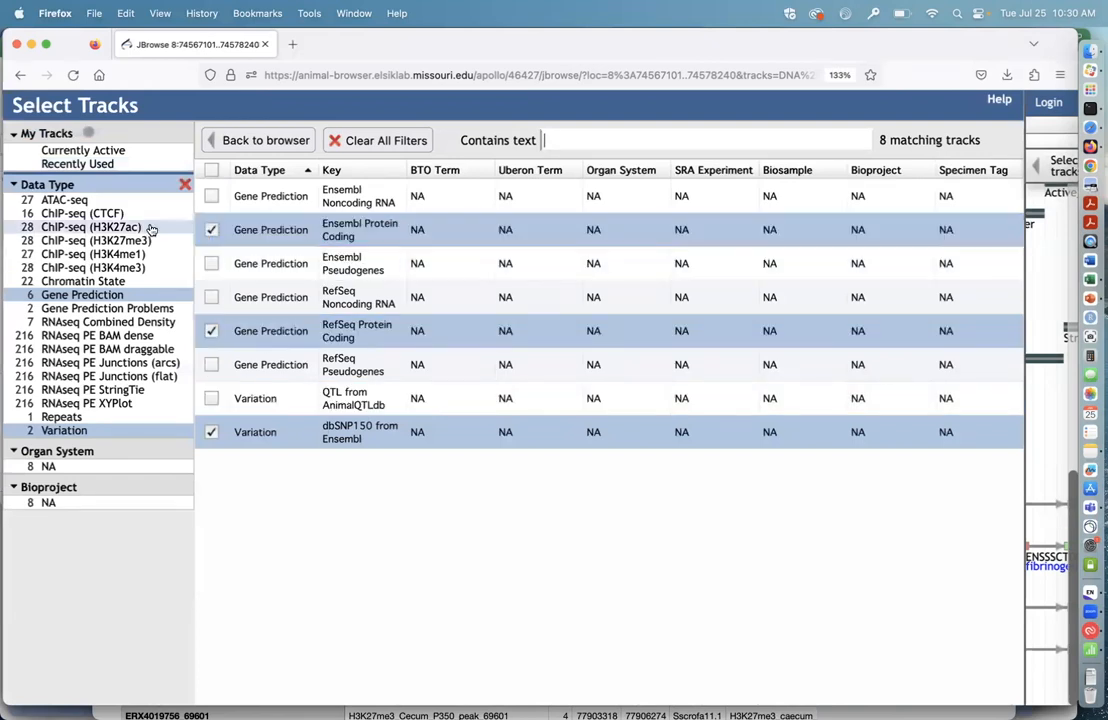
click(146, 297)
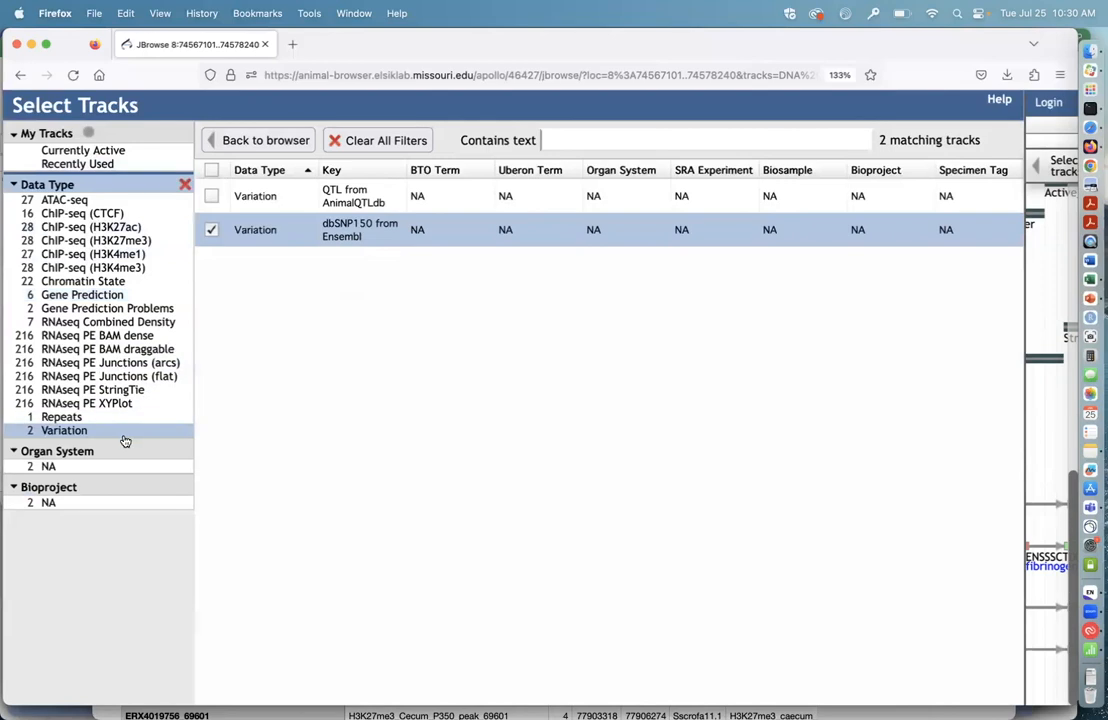
click(120, 432)
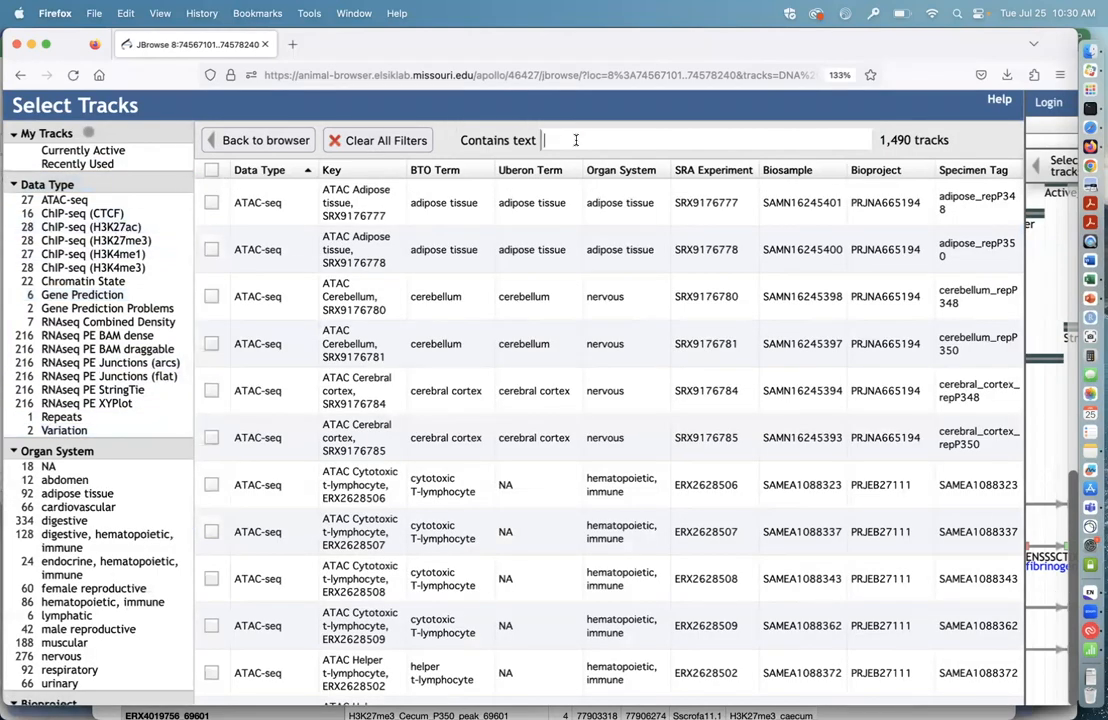
click(545, 140)
text(liver)
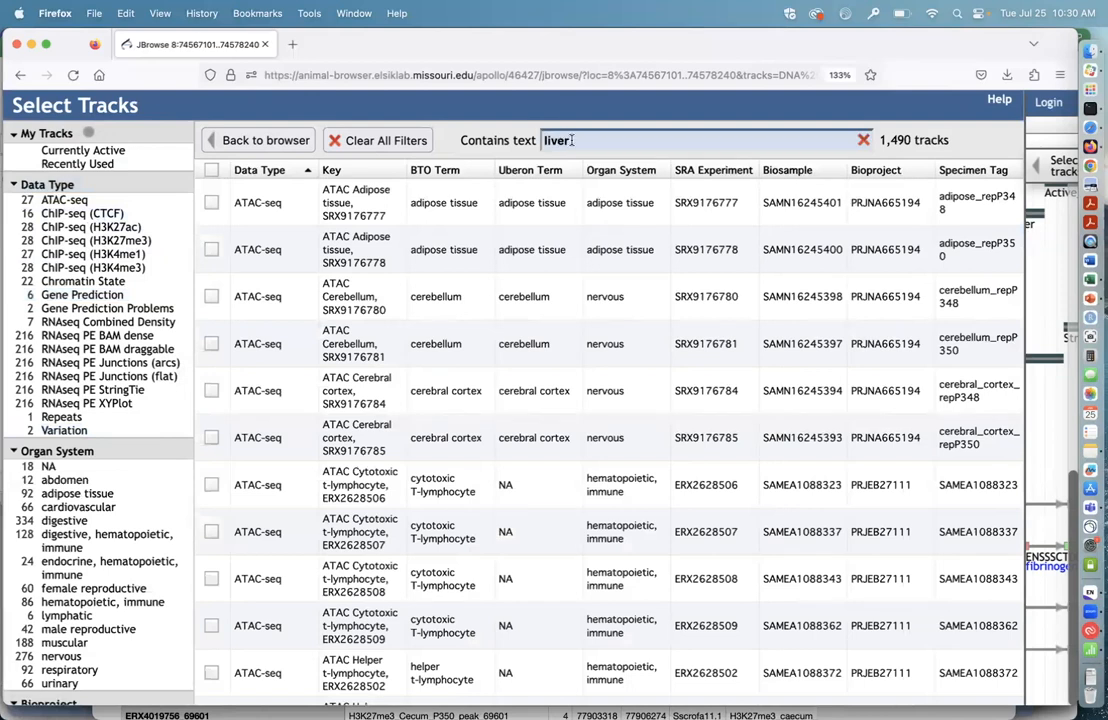
Step: Filter the liver tracks to H3K27ac, H3K27me3, H3K4me1 and H3K4me3 ChIP-seq, check their specimen tags, and remove these data type filters
click(145, 216)
click(145, 216)
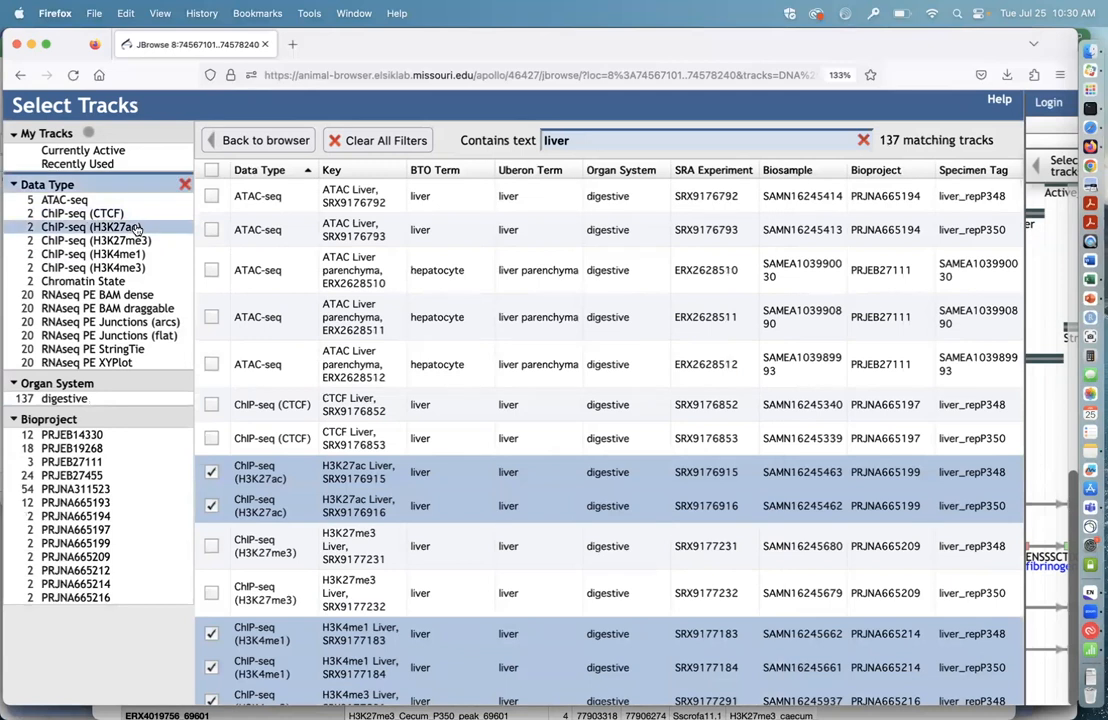
click(137, 228)
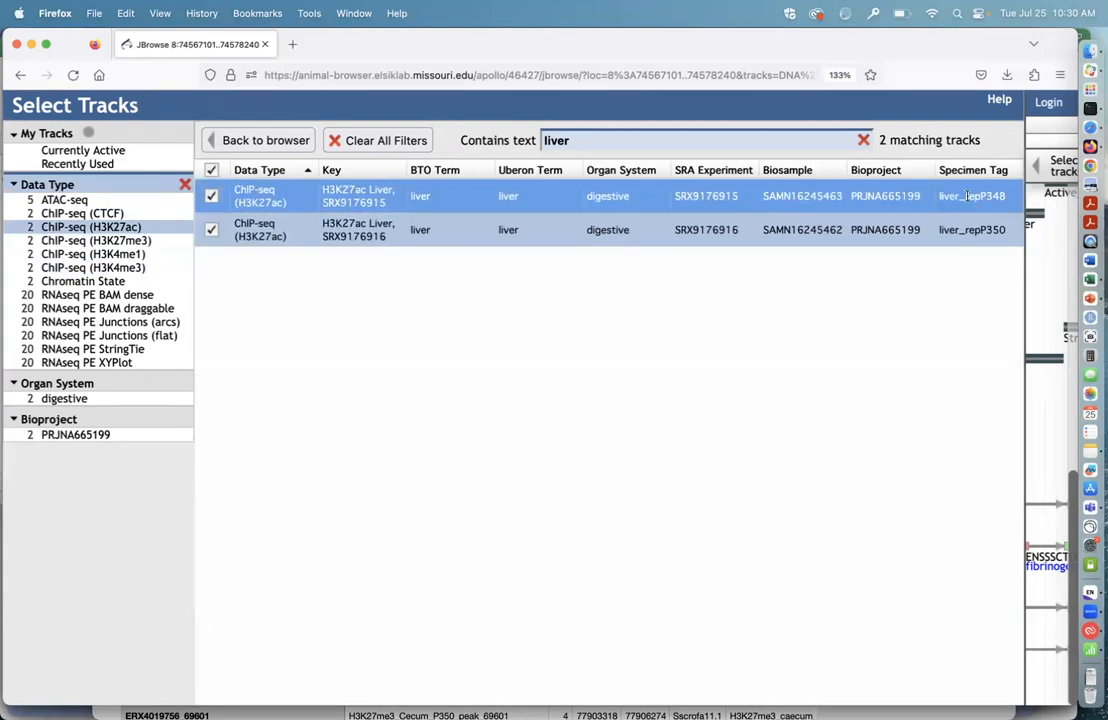
click(135, 241)
click(145, 256)
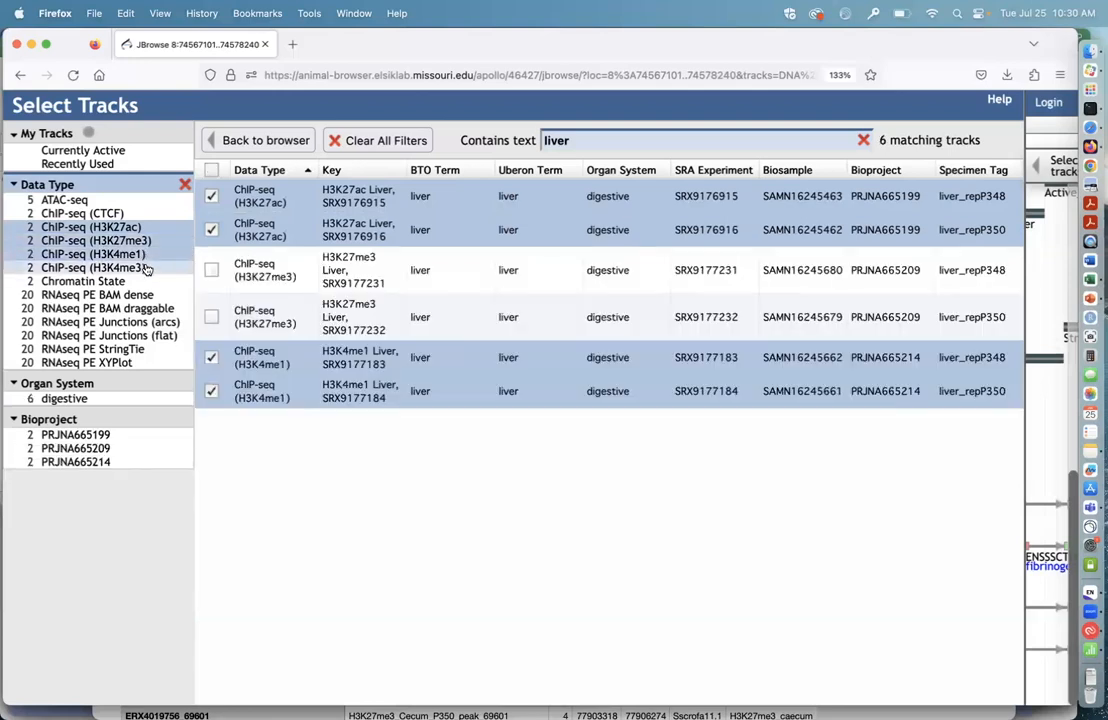
click(140, 268)
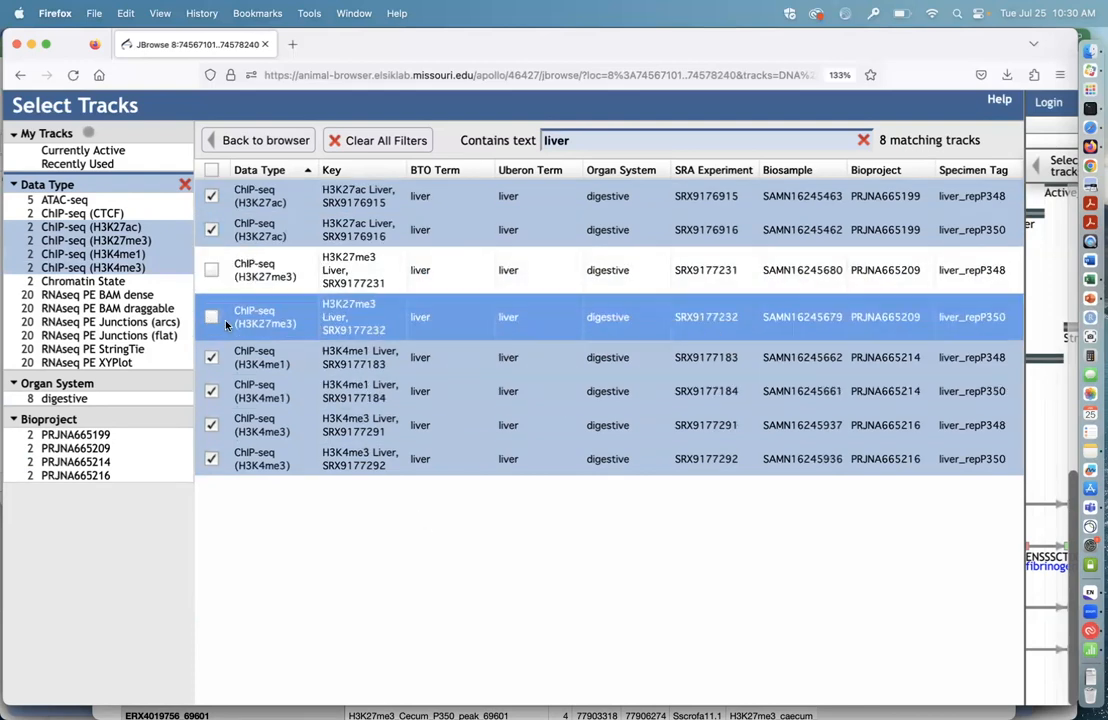
click(125, 268)
click(125, 254)
click(125, 241)
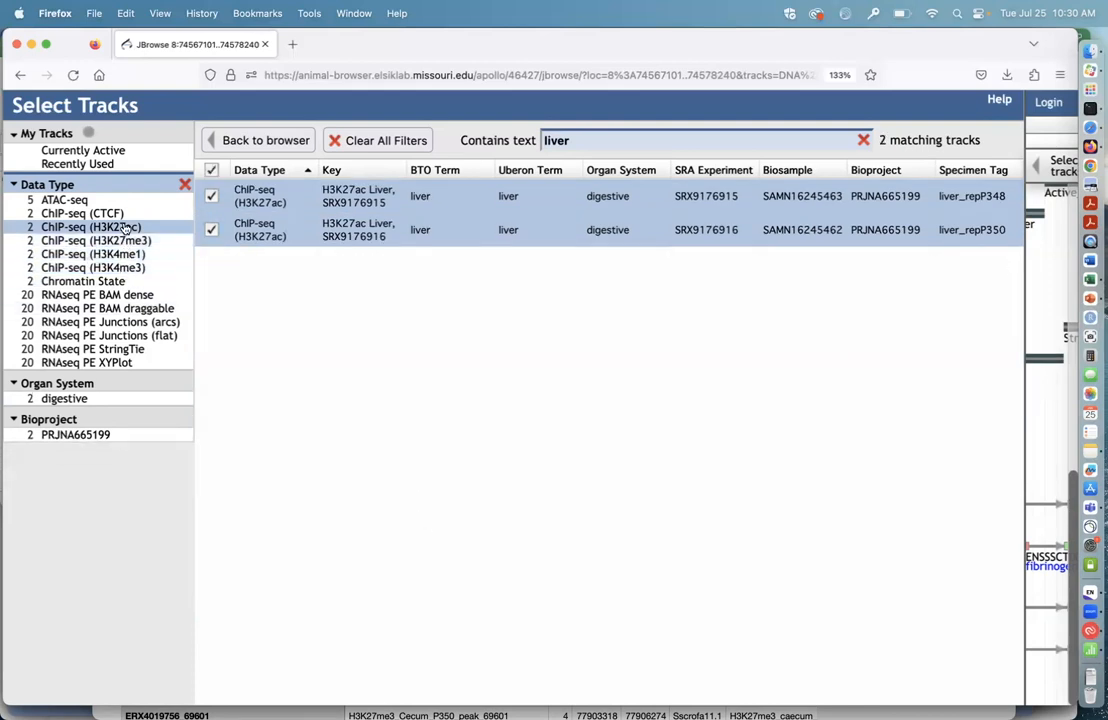
click(110, 227)
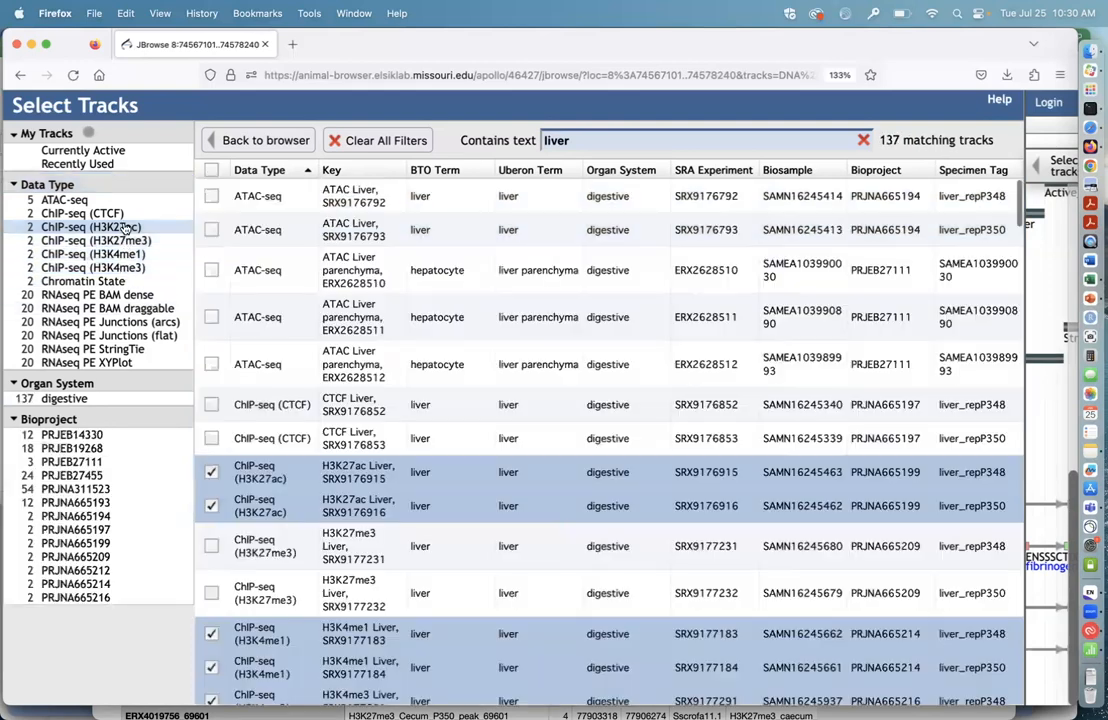
Step: Filter to RNAseq PE XYPlot tracks containing "liver_rep", turn on liver tracks SRX9176737 and SRX9176738, and return to the genome view
click(160, 365)
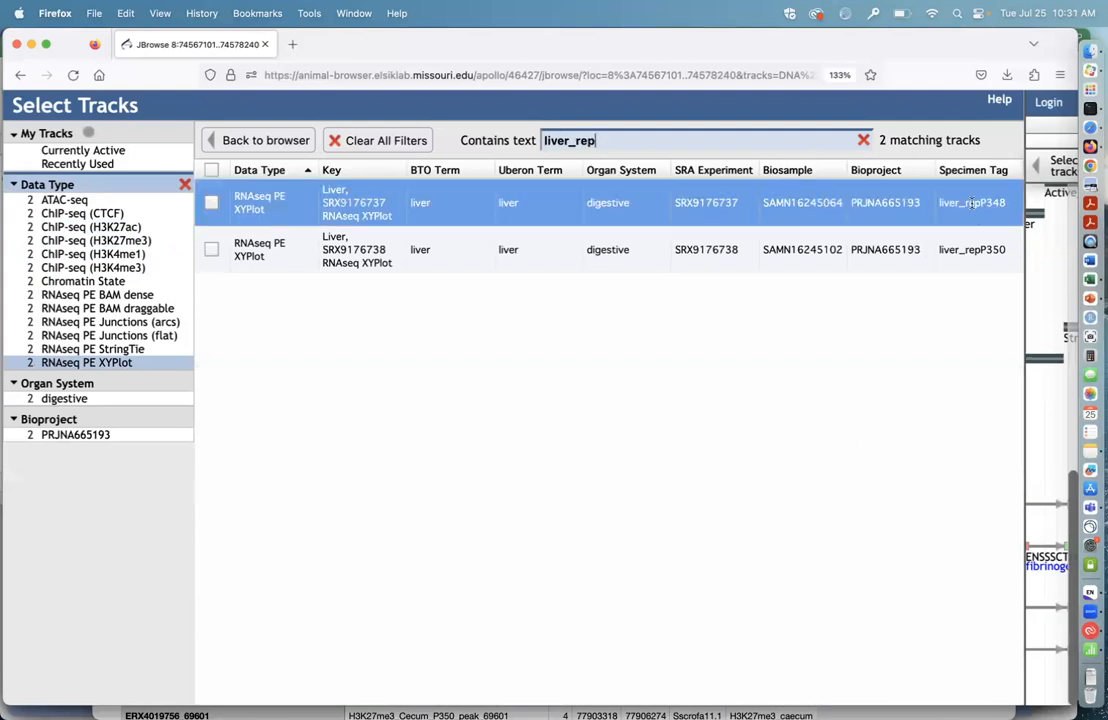
click(211, 204)
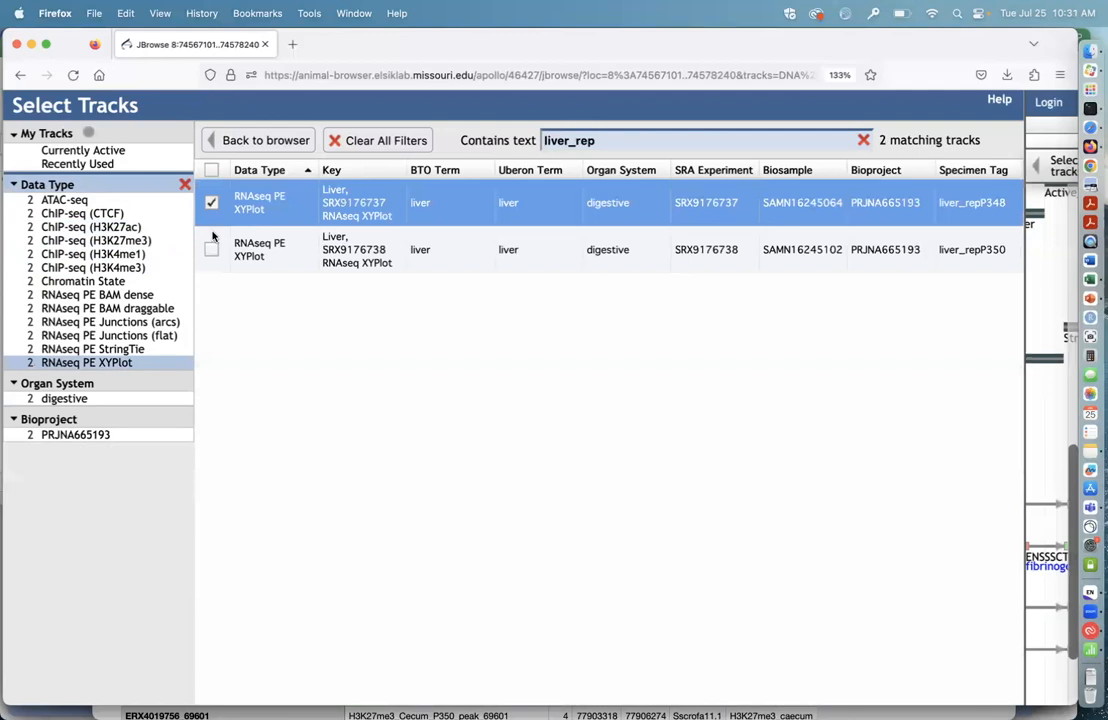
click(211, 249)
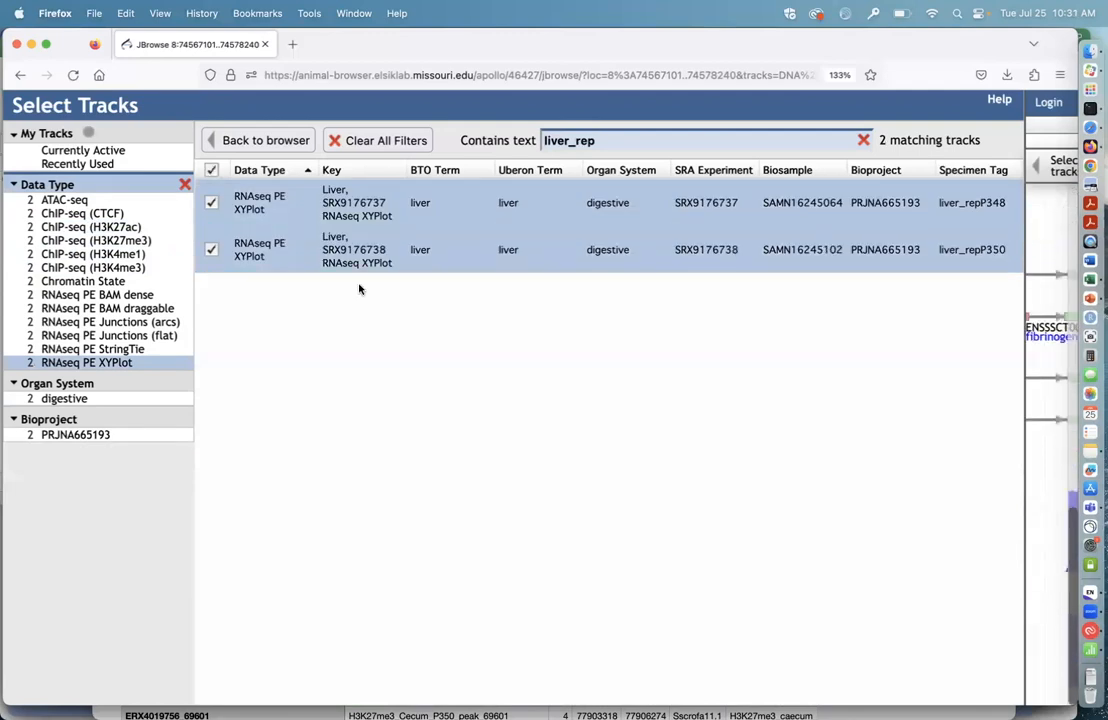
click(288, 143)
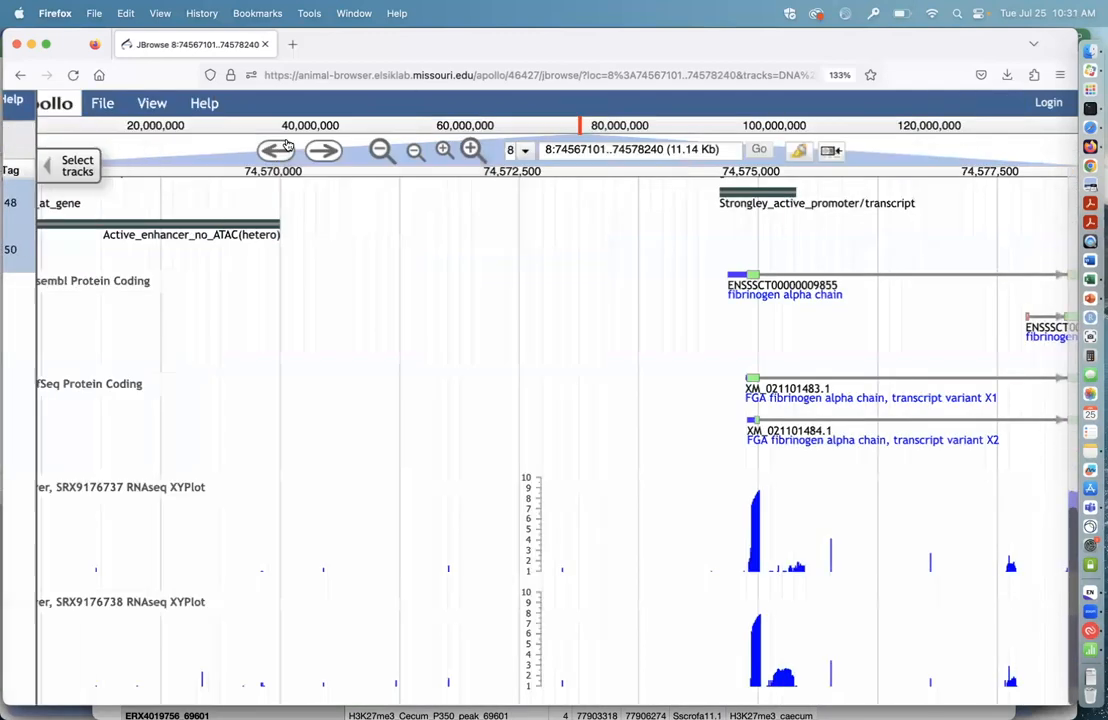
Step: Compare the liver RNAseq coverage and fibrinogen alpha chain gene models with the chromatin states, histone peaks and highlighted dbSNP150 variant
scroll(646, 470, up, 1)
mouse_move(646, 476)
mouse_down()
mouse_move(636, 411)
mouse_move(660, 428)
mouse_move(200, 396)
mouse_move(680, 386)
mouse_move(643, 462)
mouse_up()
scroll(638, 452, up, 10)
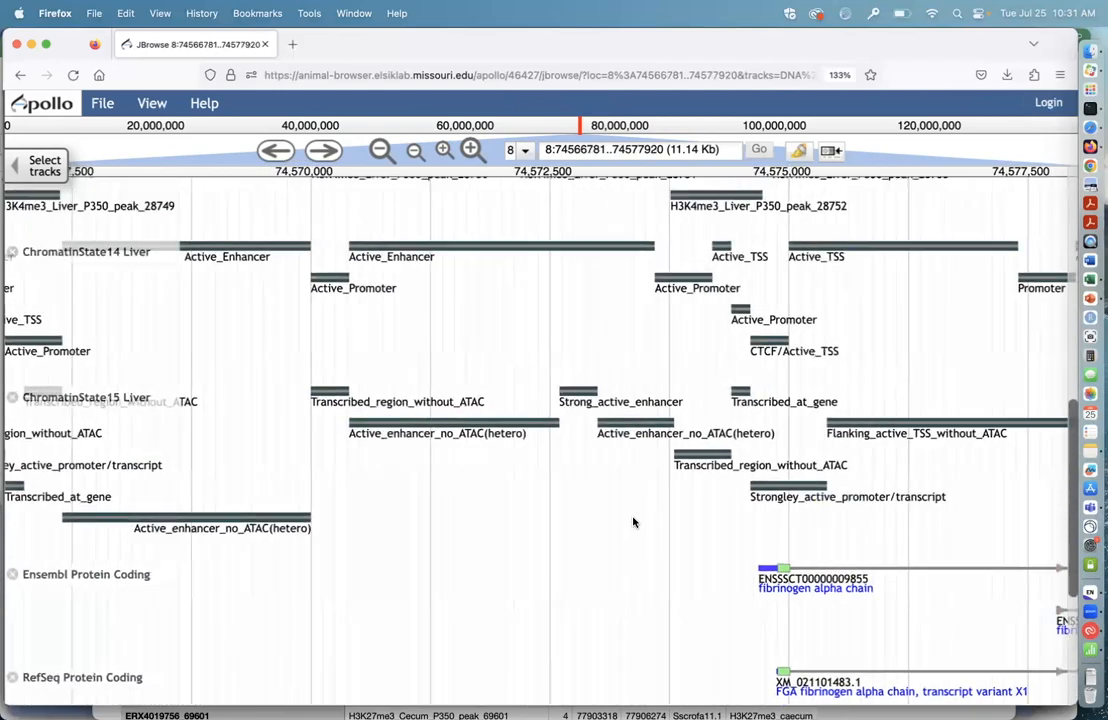
drag(631, 366, 633, 579)
drag(692, 287, 604, 297)
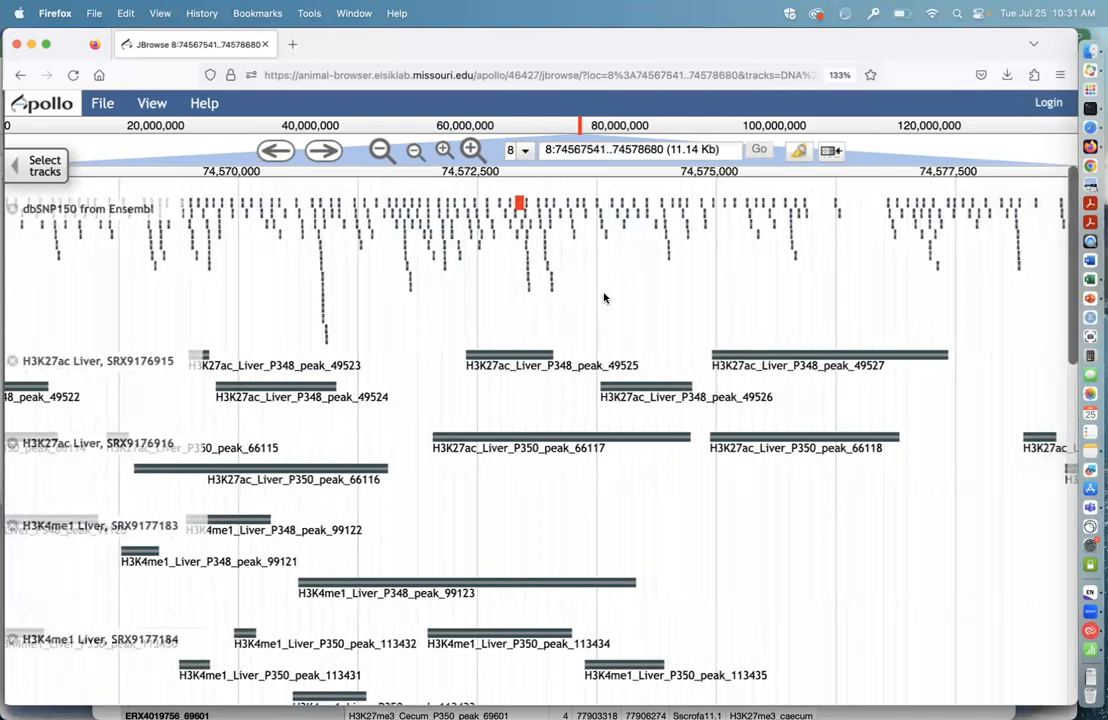
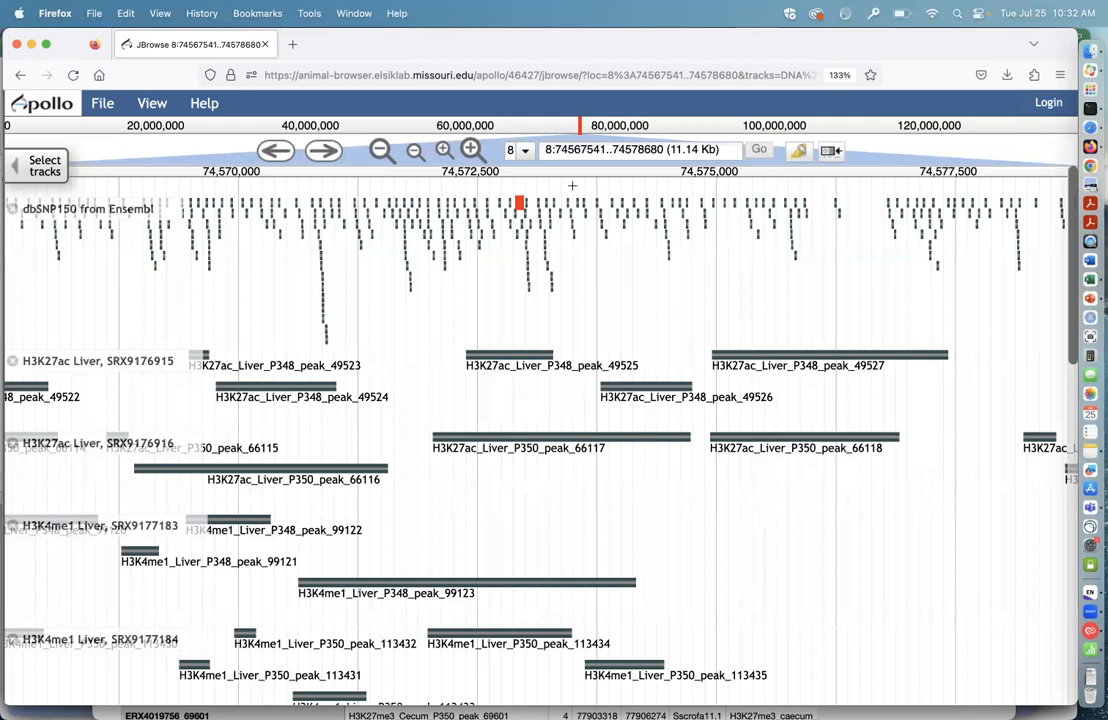
Step: Switch from the JBrowse window to the FAANGMine Genomic Regions search results window and go to the FAANGMine home page
click(351, 8)
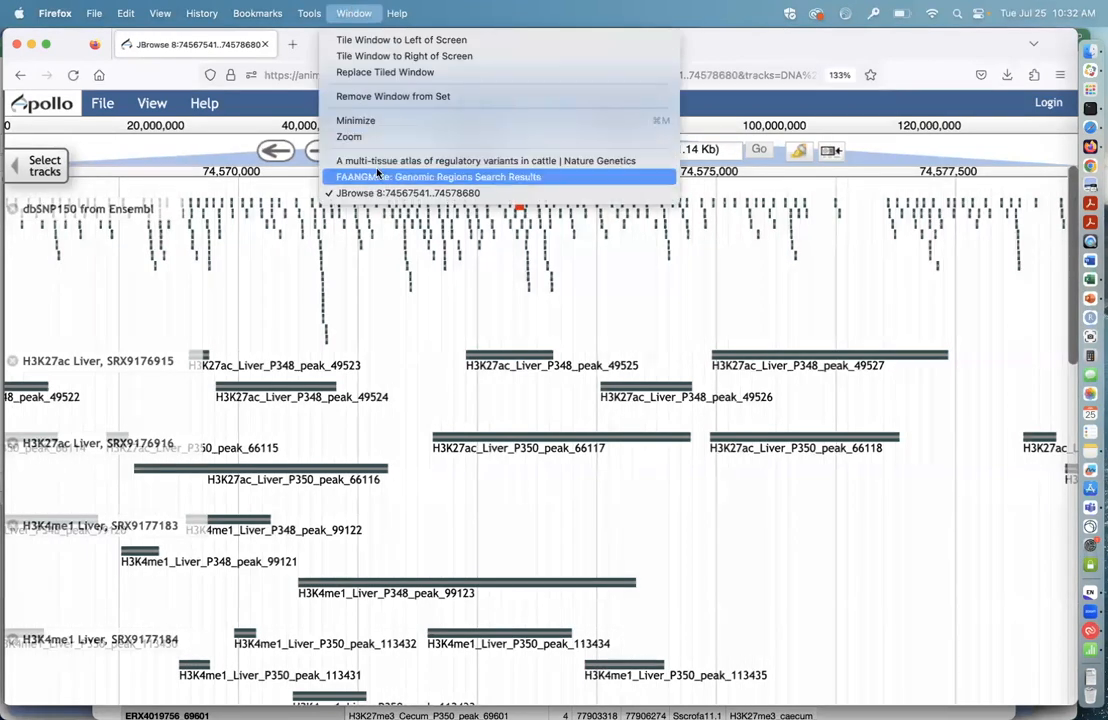
click(379, 180)
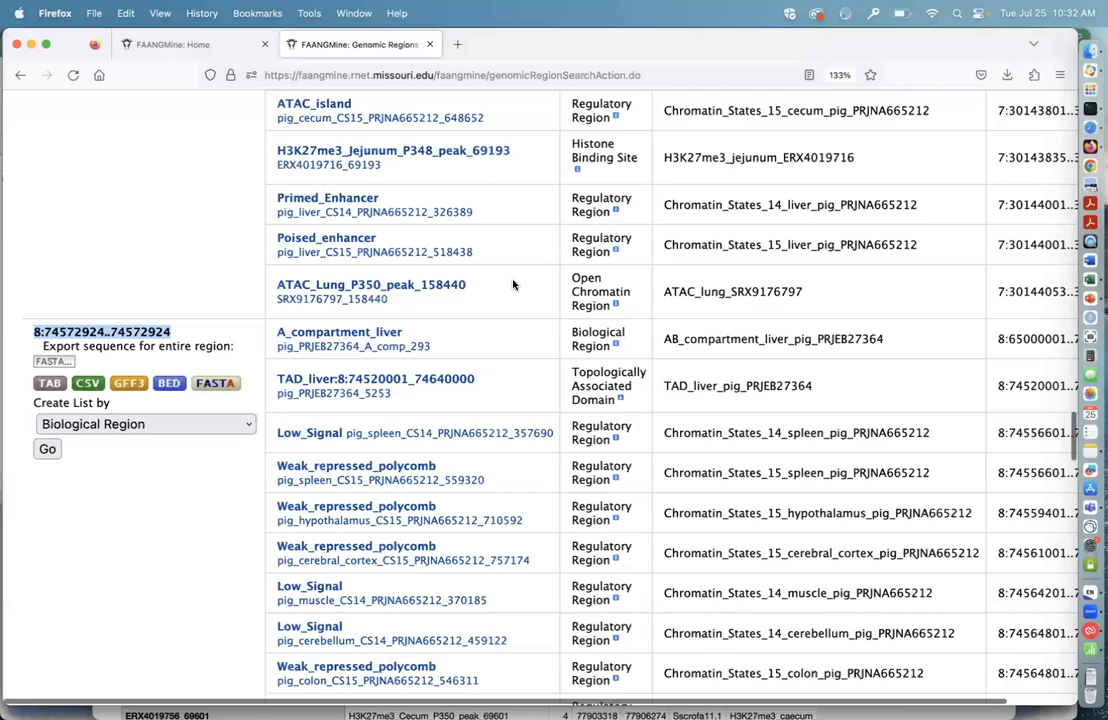
scroll(513, 283, up, 1)
scroll(513, 284, up, 20)
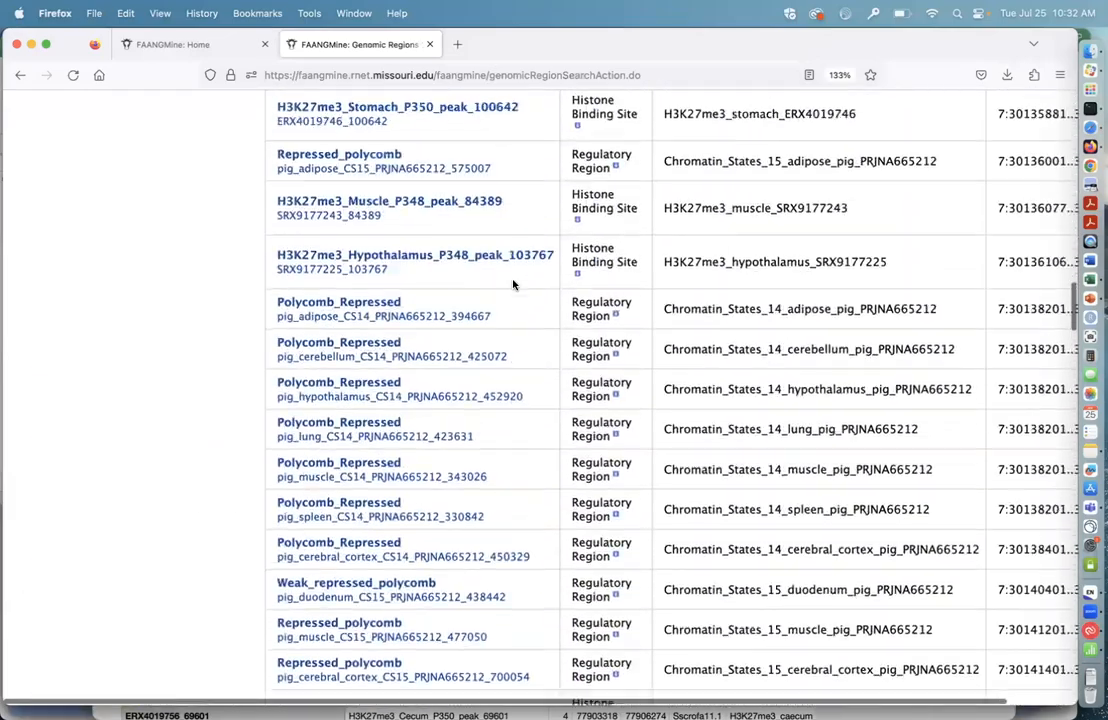
scroll(513, 284, up, 10)
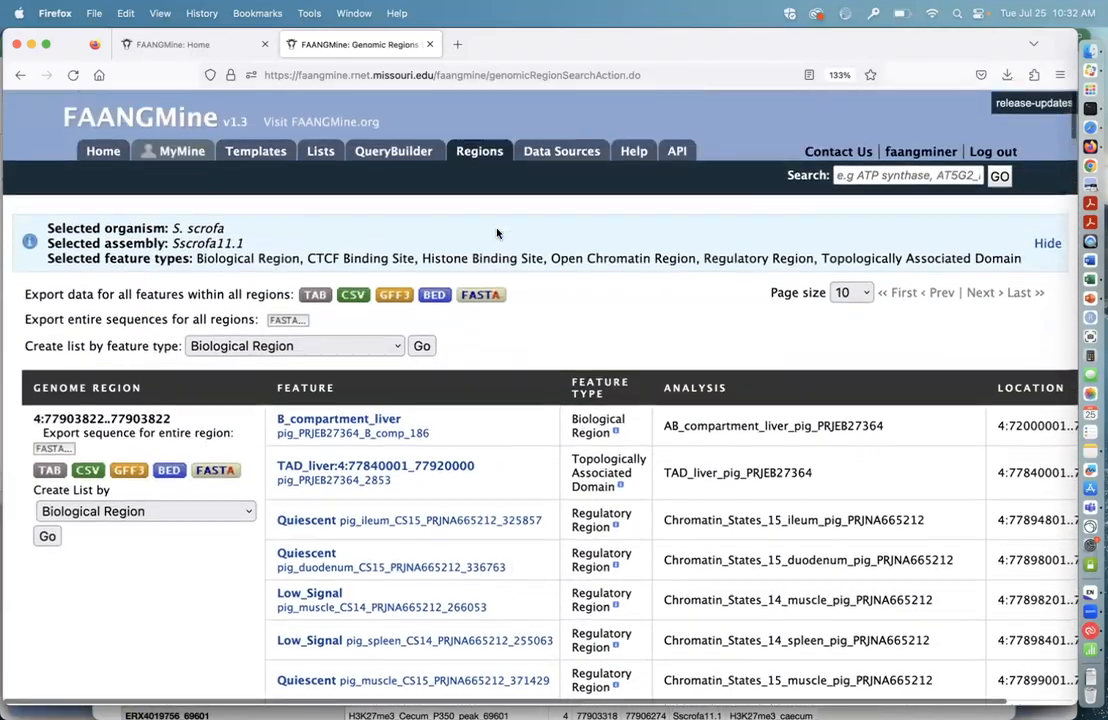
click(91, 142)
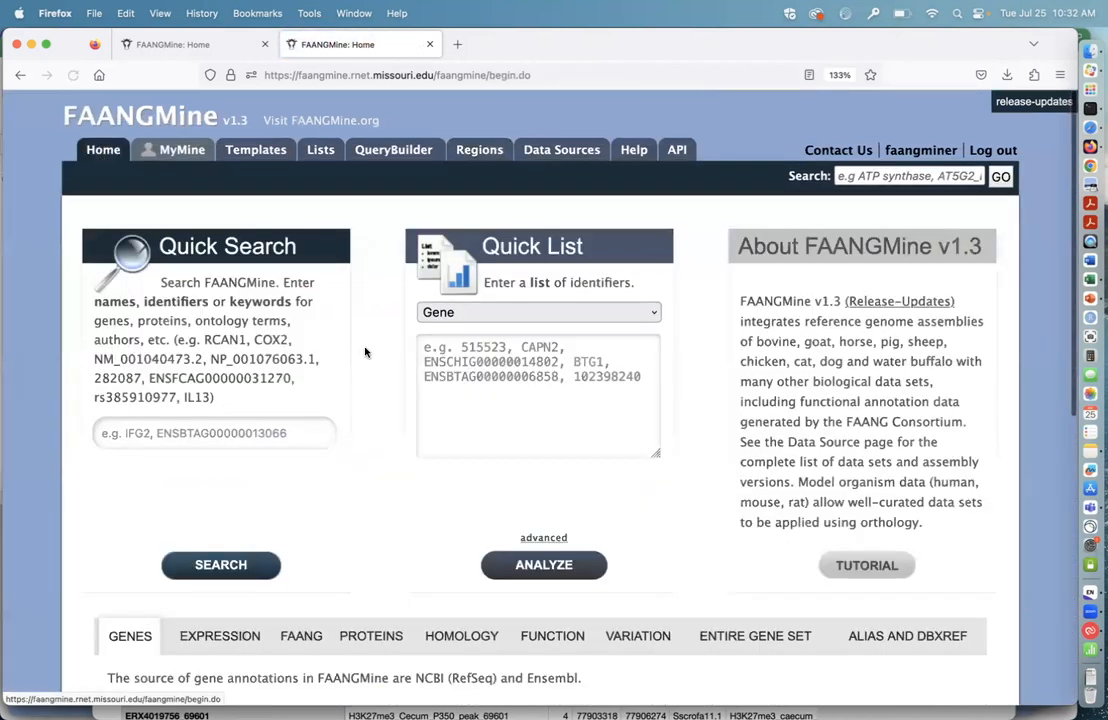
scroll(673, 530, down, 1)
scroll(673, 530, up, 1)
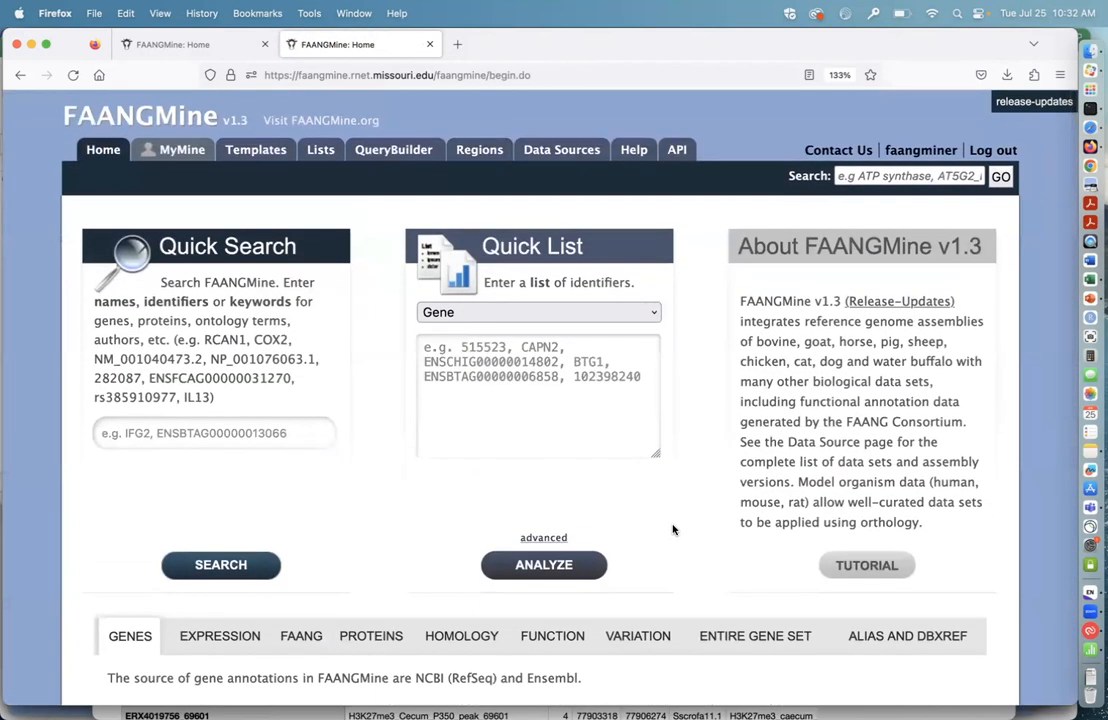
scroll(672, 529, up, 5)
scroll(745, 508, down, 5)
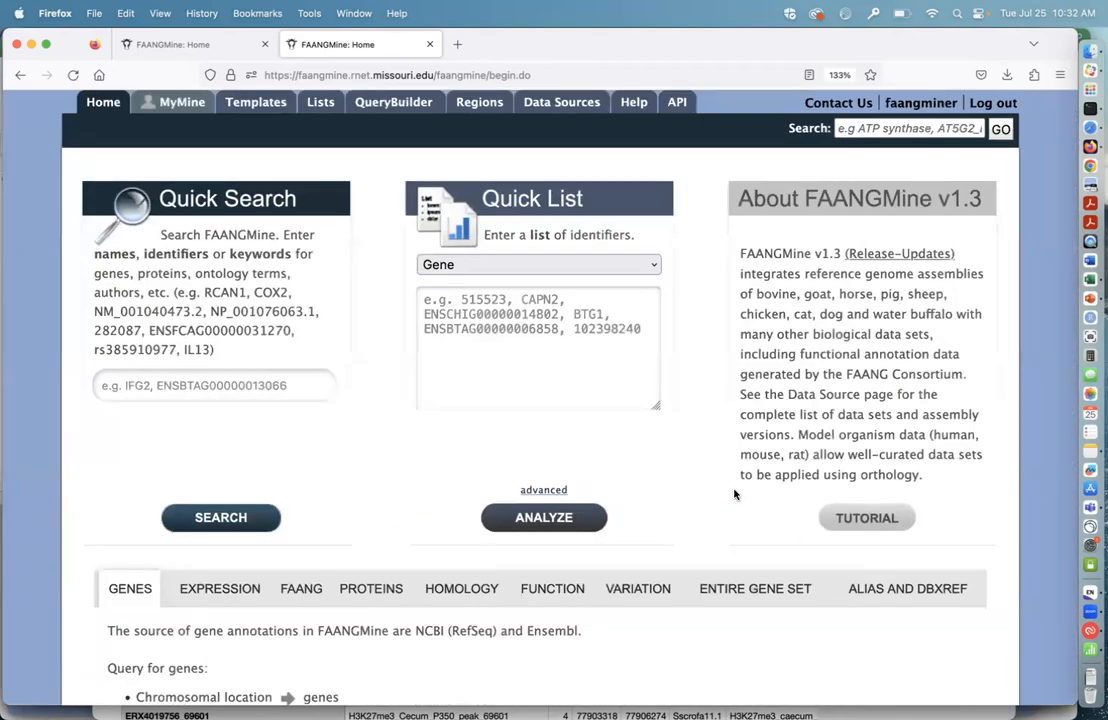
scroll(638, 497, up, 2)
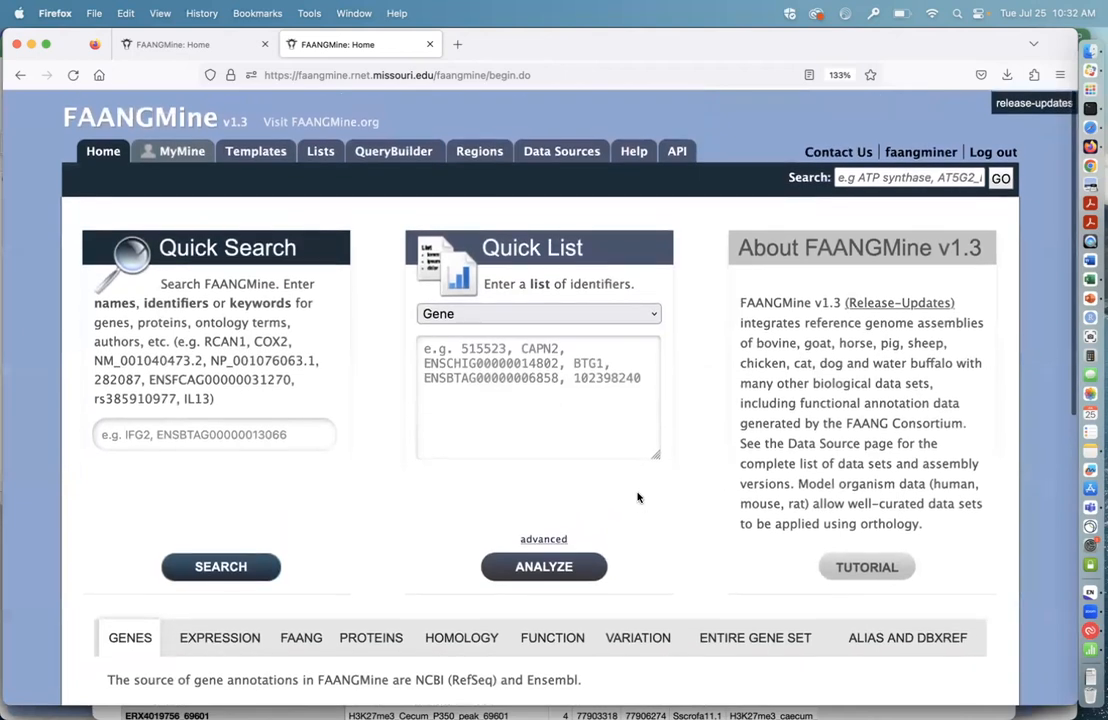
Step: Open the Lists section, check the saved lists, and return to the form for uploading a new list
click(318, 151)
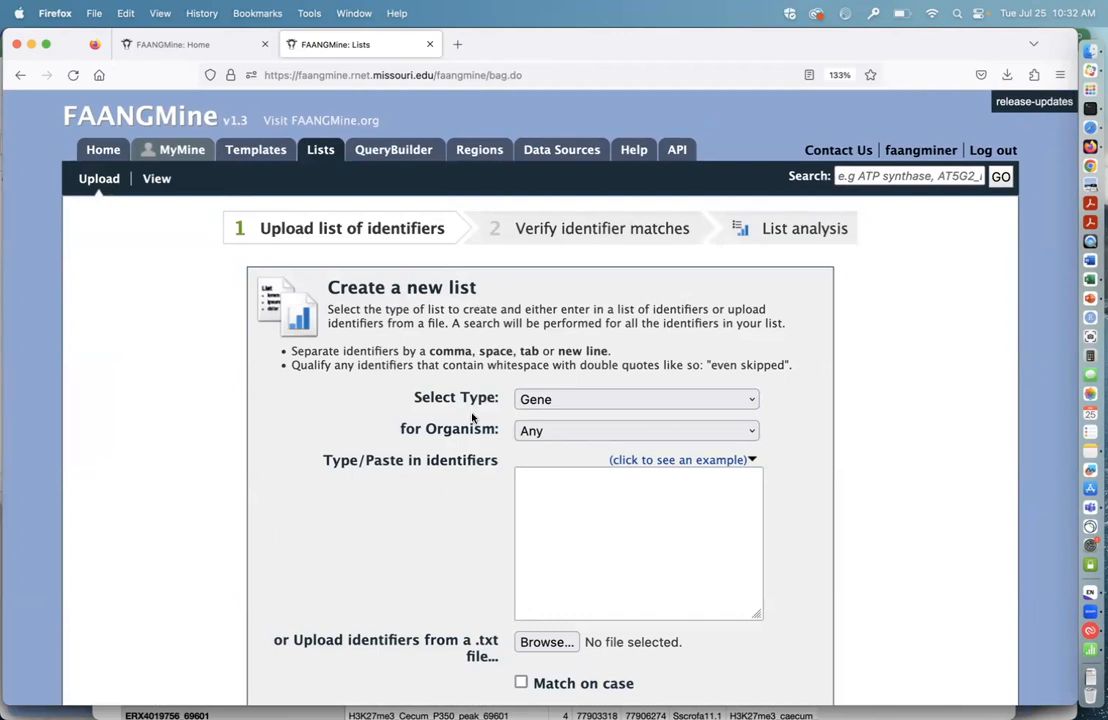
click(157, 180)
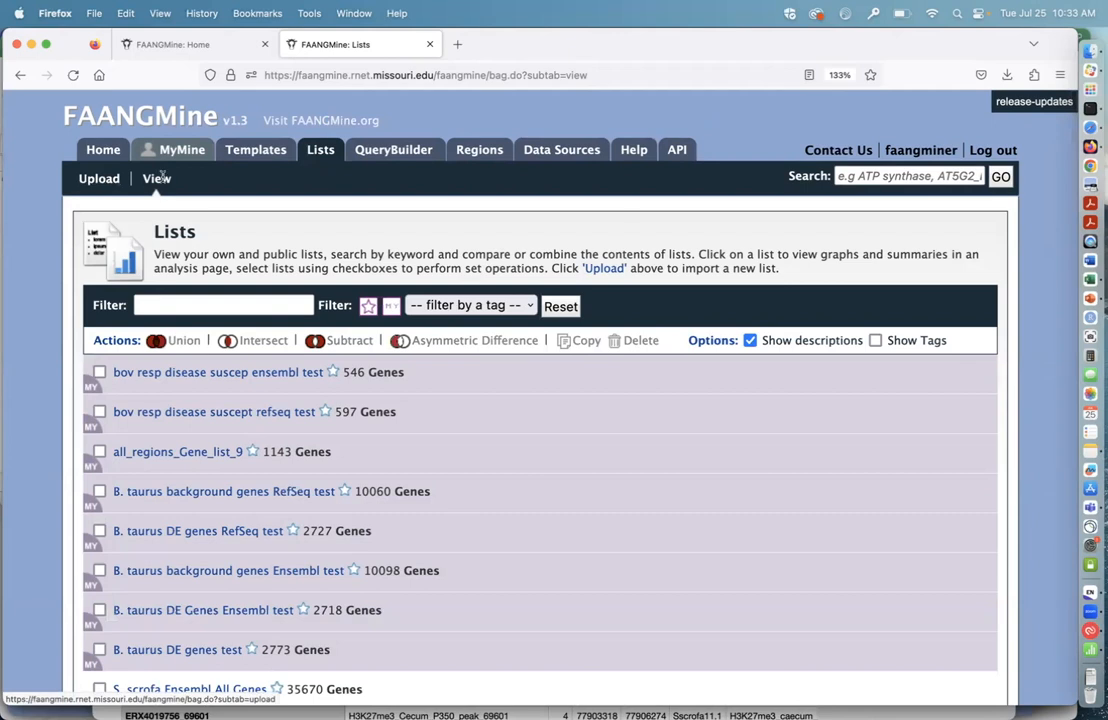
click(99, 178)
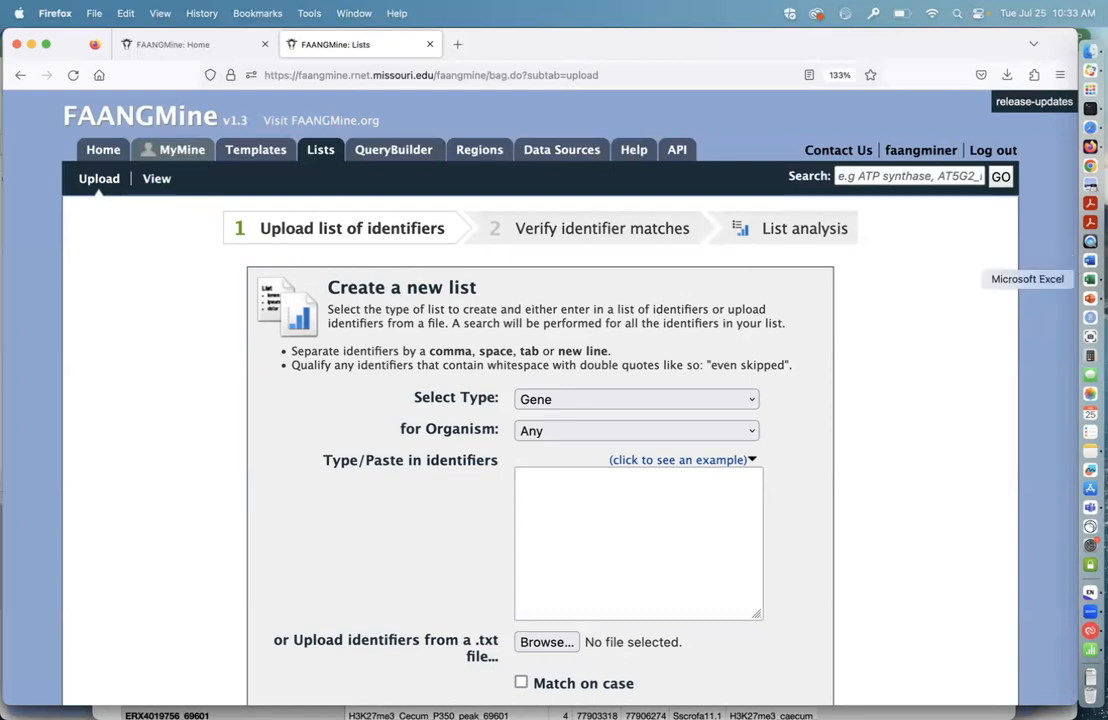
Step: Switch to Excel, bring up the workbook pnas.1520945114.sd01, and copy the selected Ensembl identifiers in its Gene_id column
click(1091, 280)
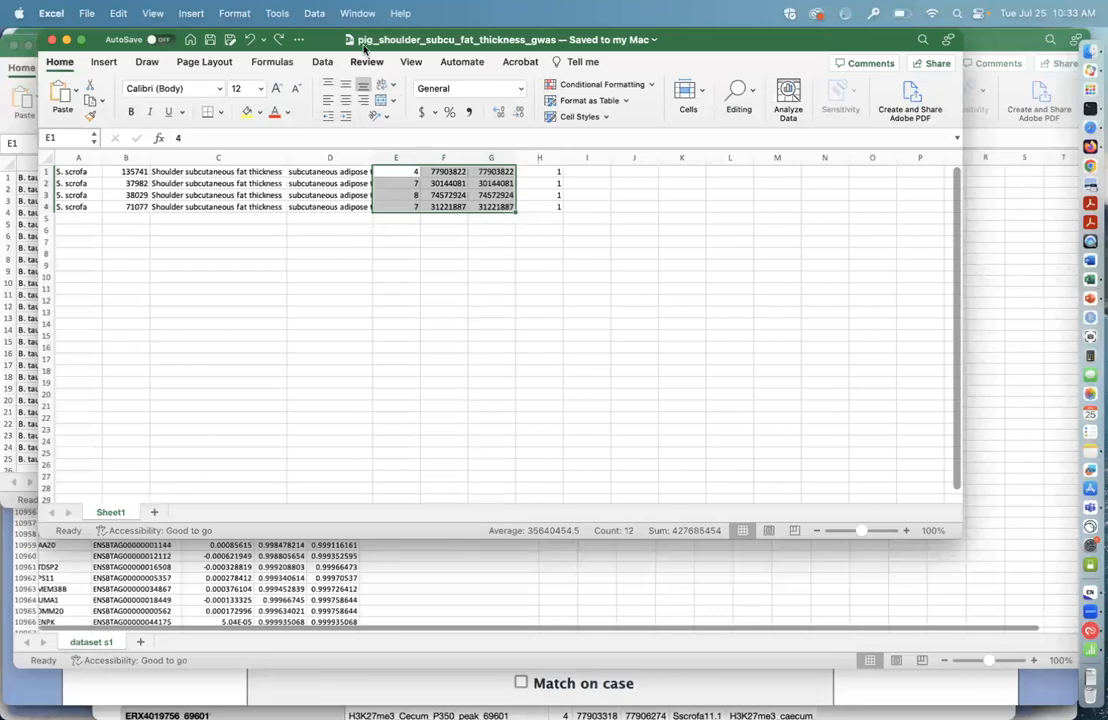
click(356, 13)
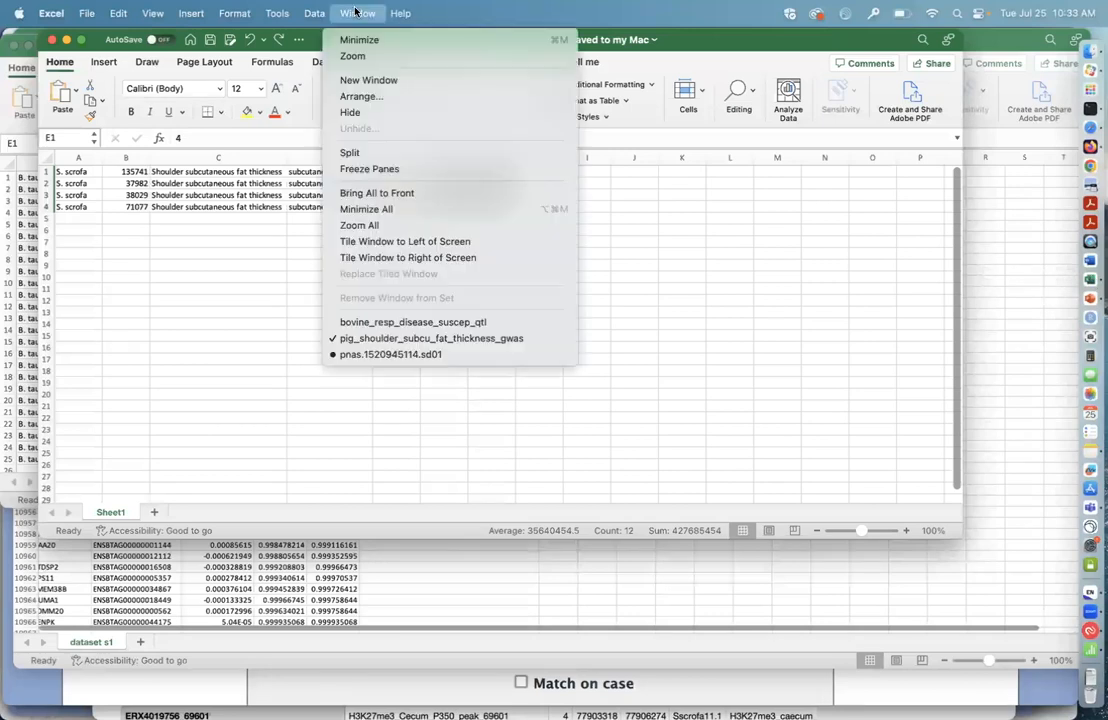
click(402, 354)
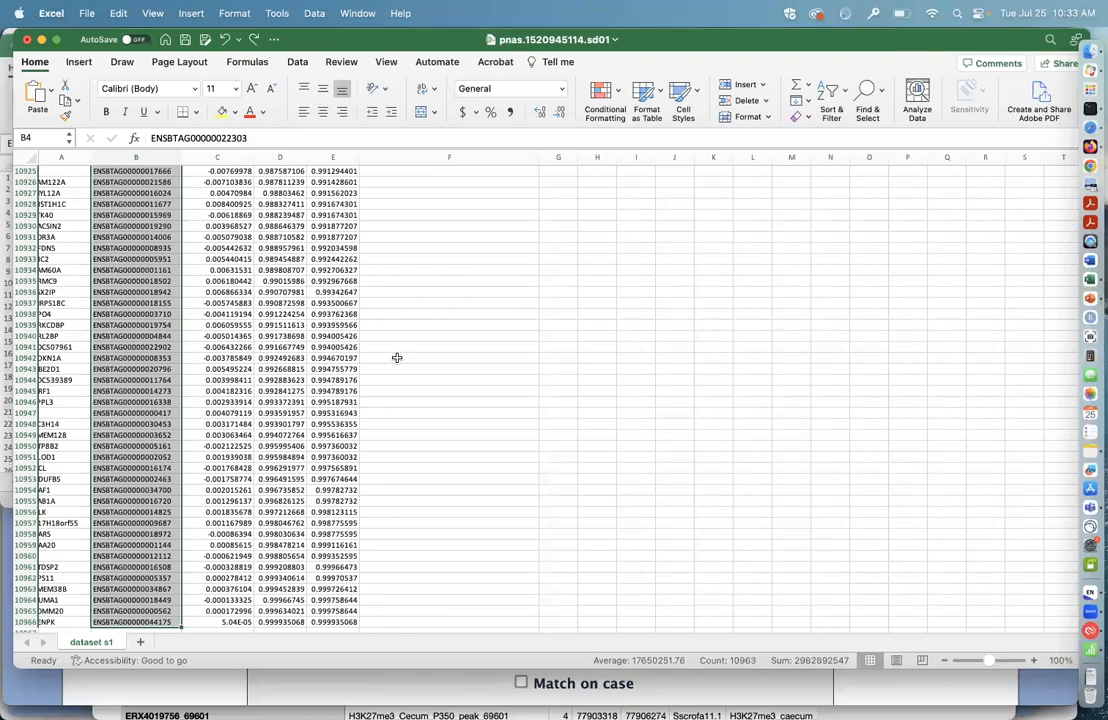
click(117, 13)
click(116, 94)
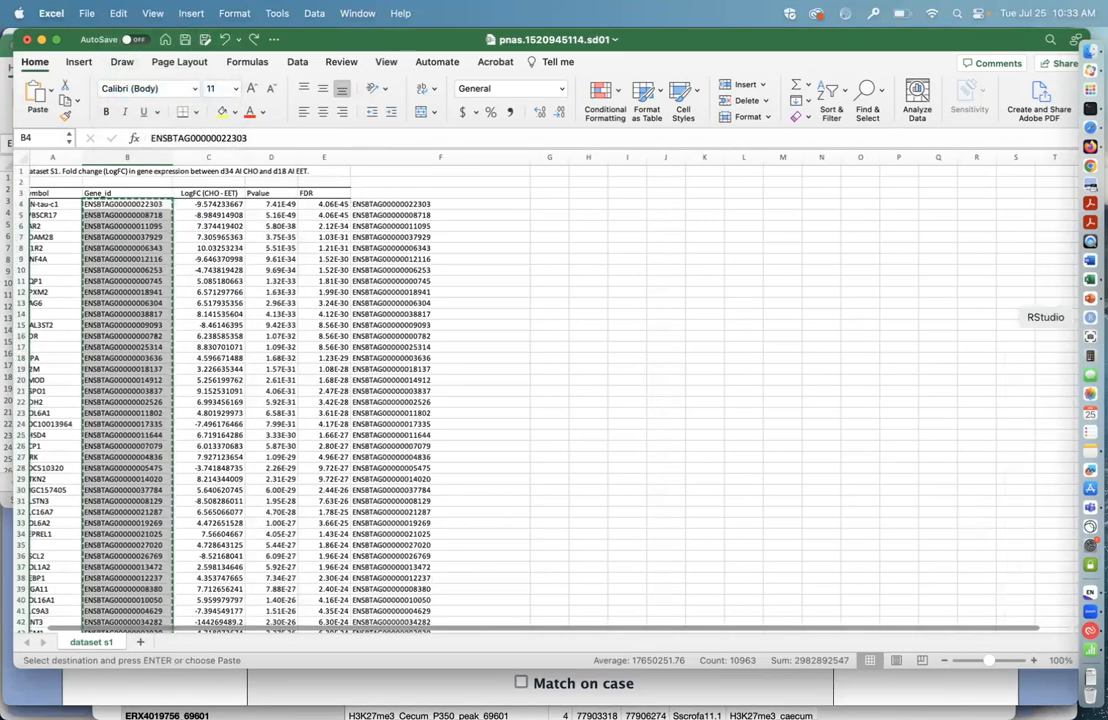
Step: Back in Firefox, paste the copied gene identifiers into the new list form and set the organism to B. taurus
click(1090, 147)
click(559, 500)
key(super+v)
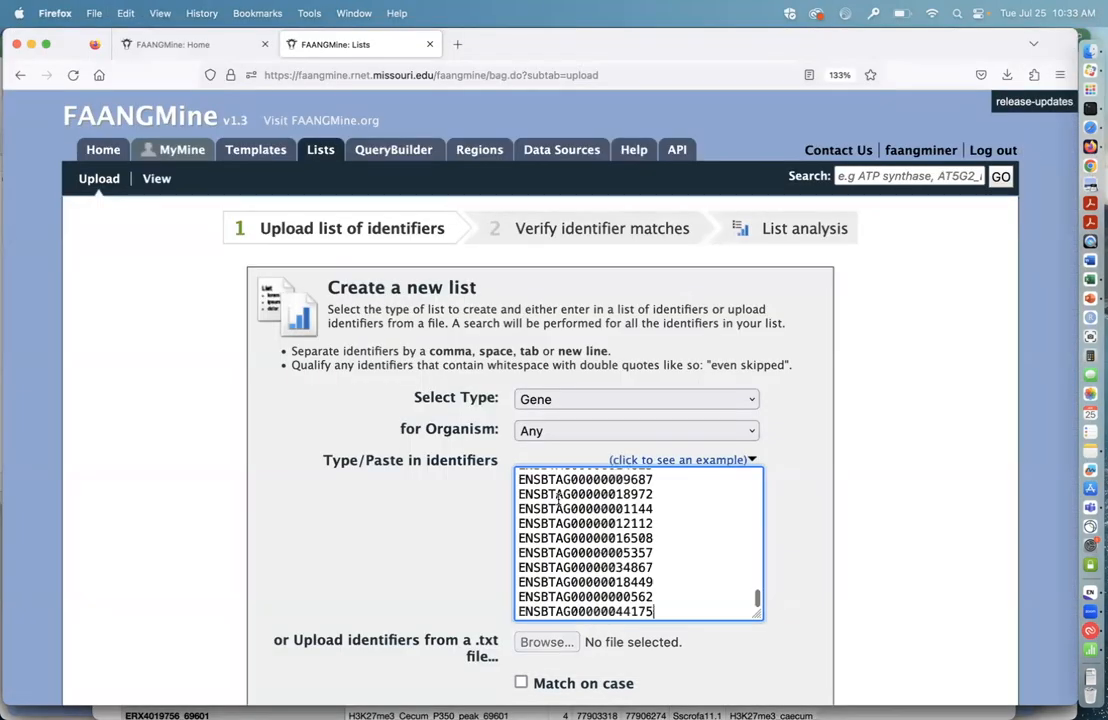
click(745, 431)
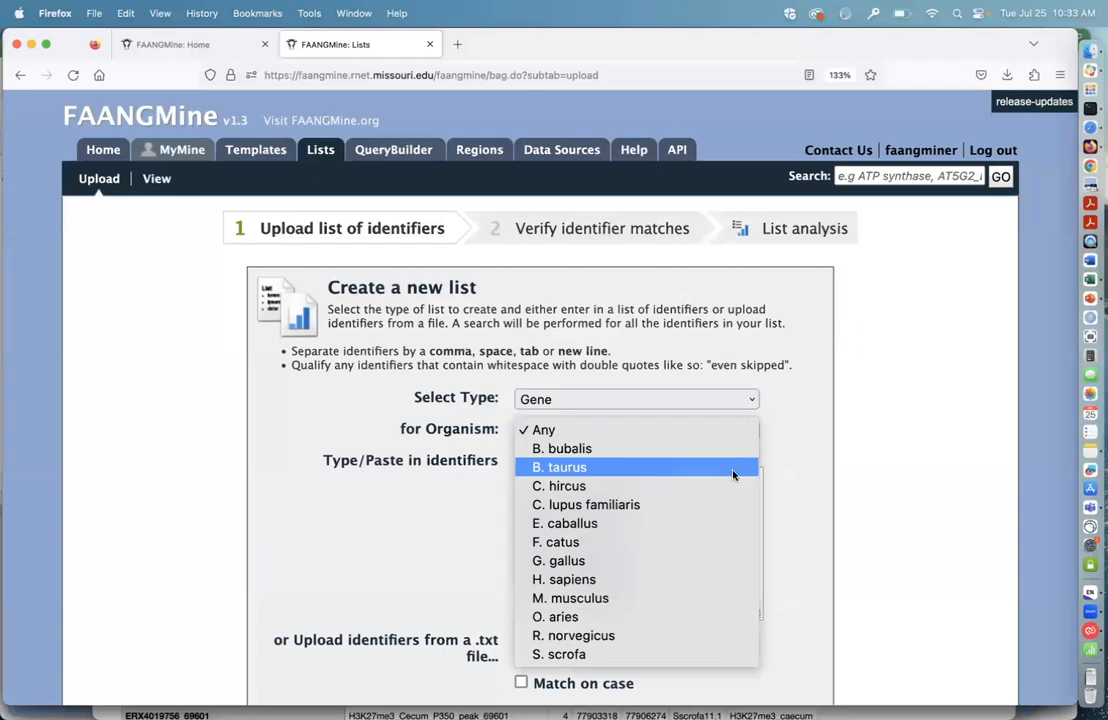
click(731, 476)
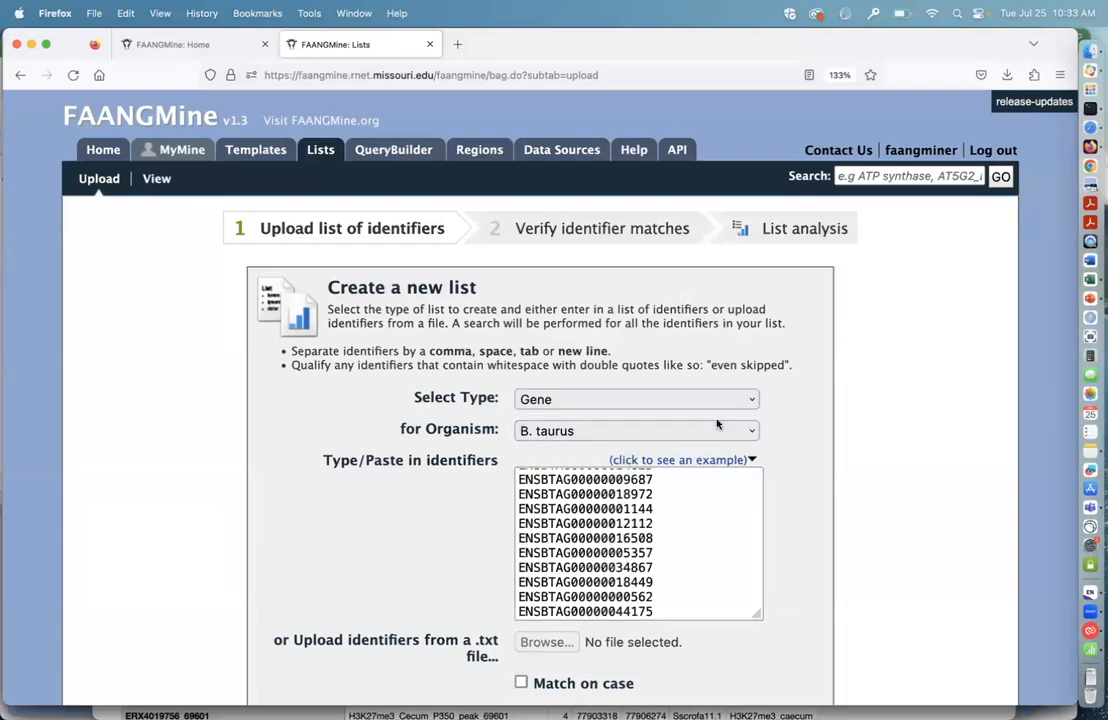
Step: Look through the available list types, keep Gene as the type, and create the list from the pasted identifiers
scroll(792, 421, down, 1)
scroll(792, 421, down, 2)
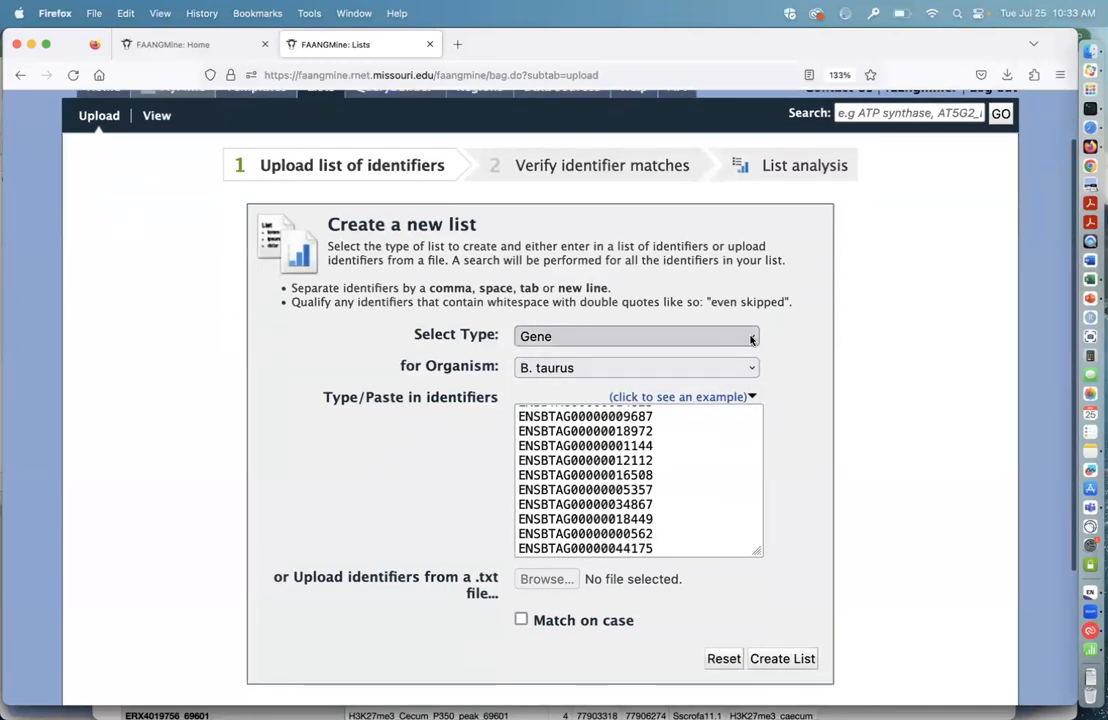
click(751, 338)
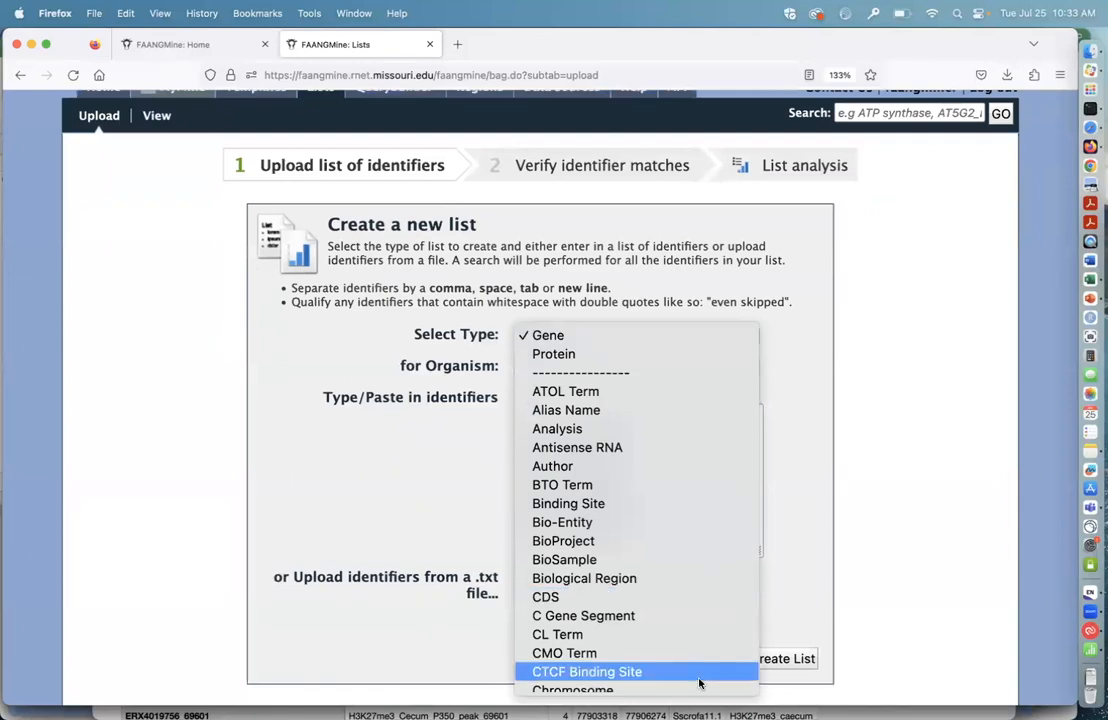
scroll(699, 684, down, 1)
scroll(699, 684, down, 10)
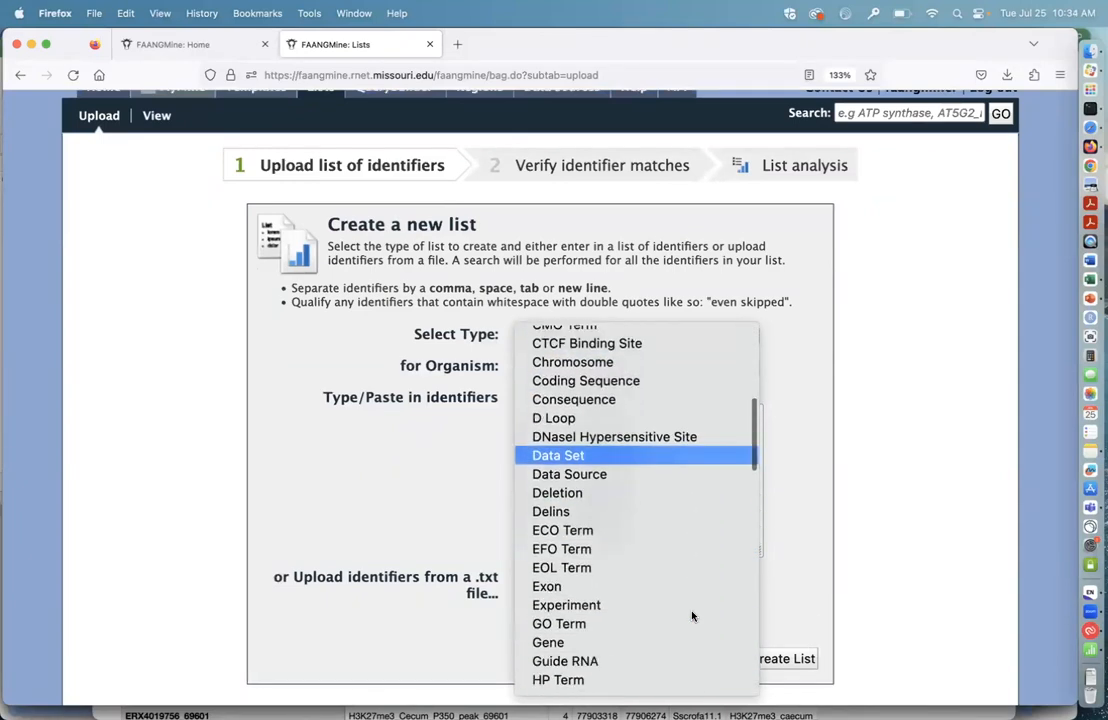
scroll(692, 616, down, 15)
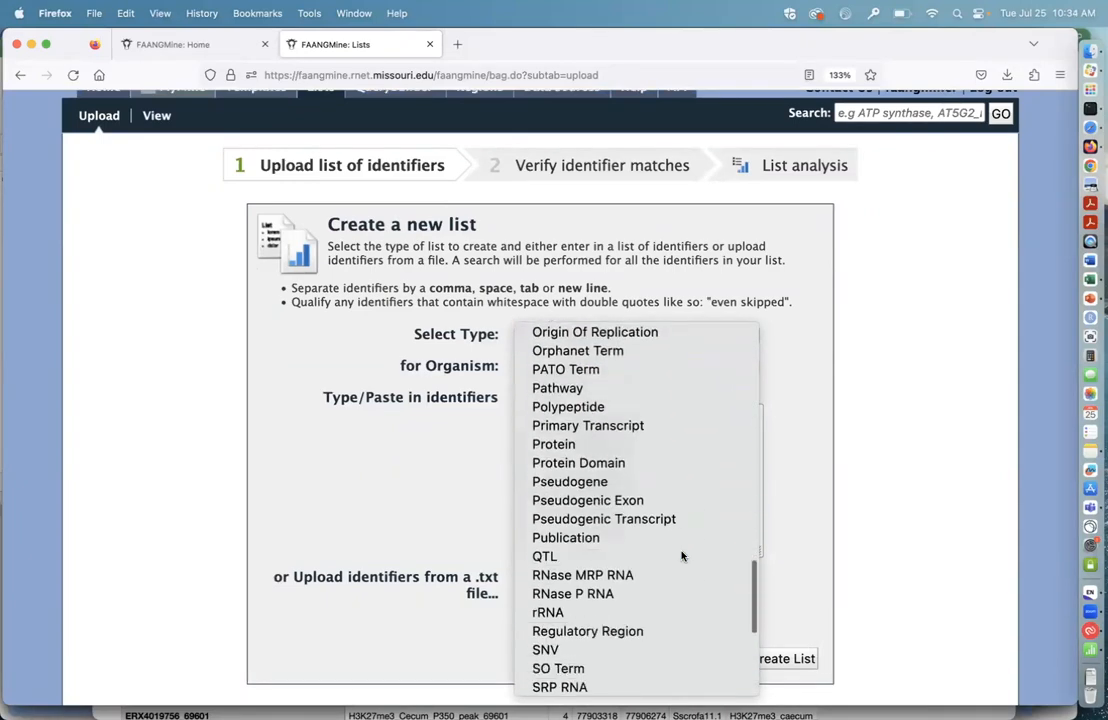
scroll(678, 492, down, 5)
scroll(678, 492, up, 20)
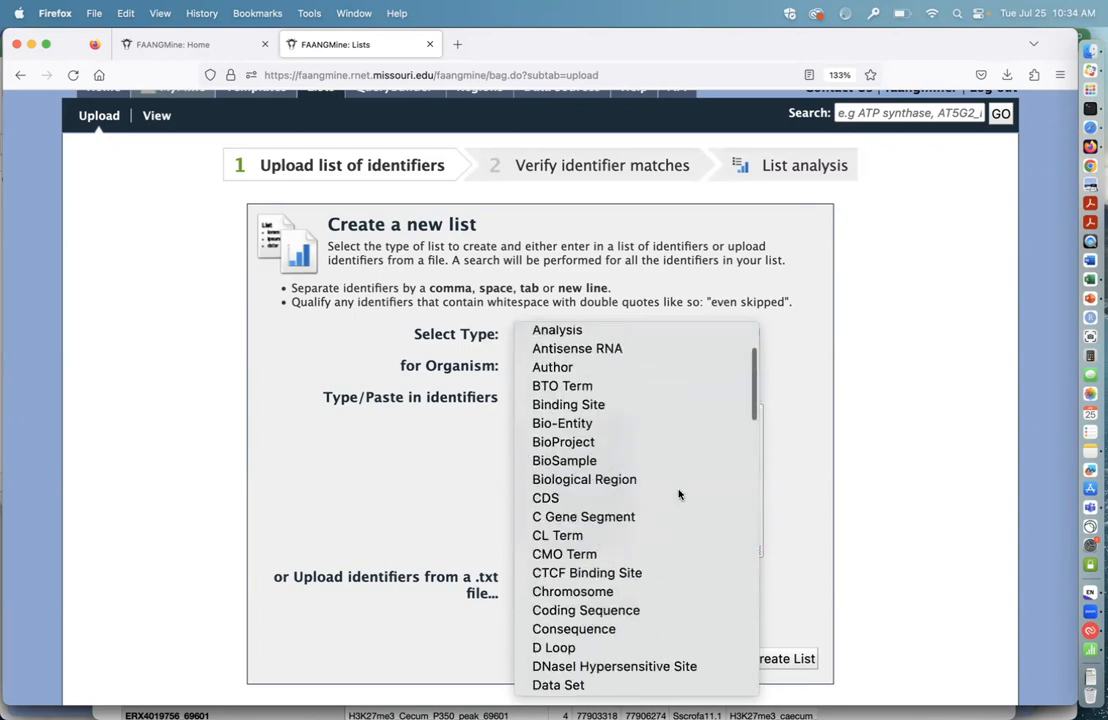
click(595, 341)
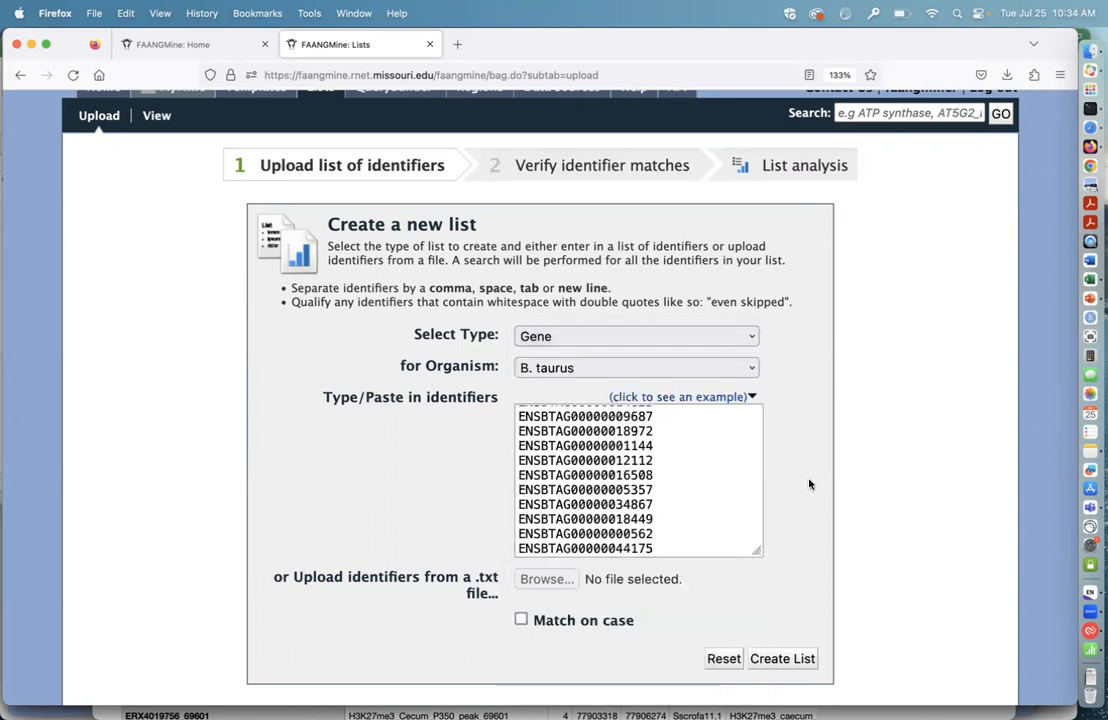
scroll(810, 485, down, 2)
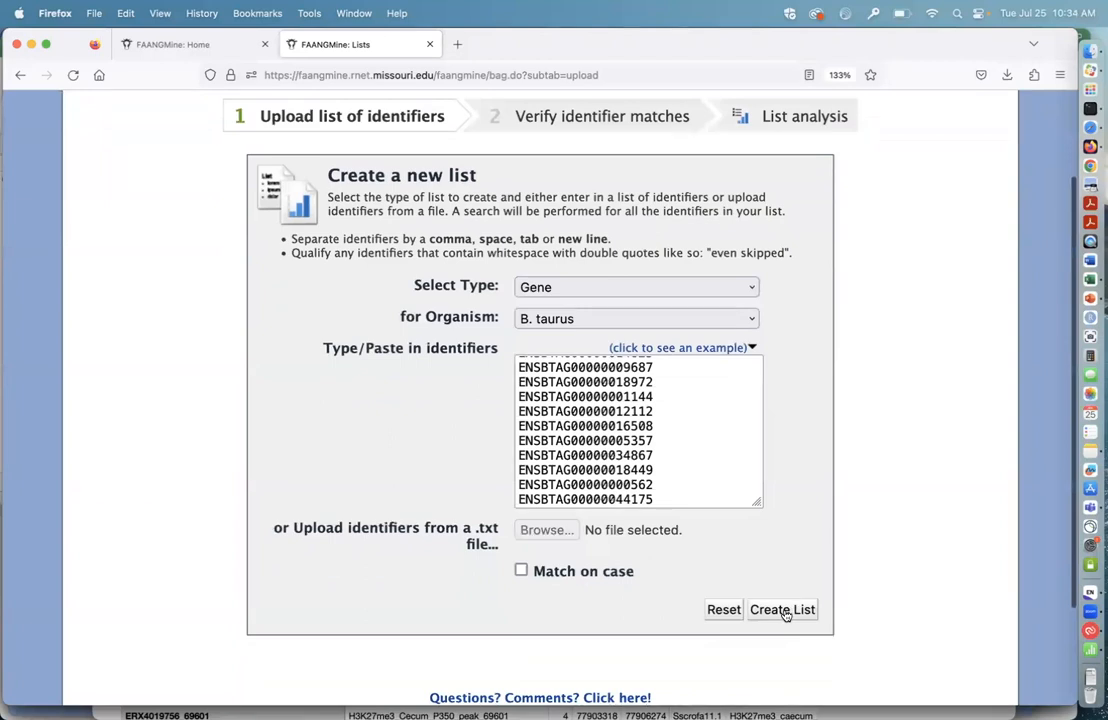
click(783, 610)
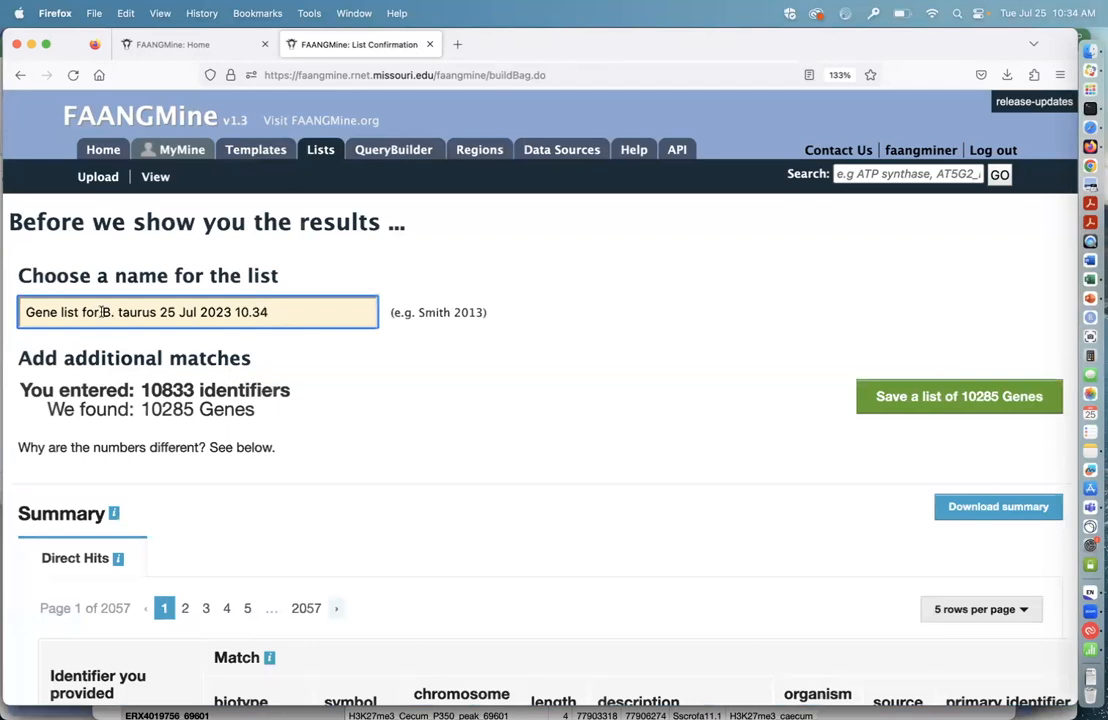
Step: Replace the default list name with "bovine background list"
drag(316, 310, 24, 312)
text(bovine background)
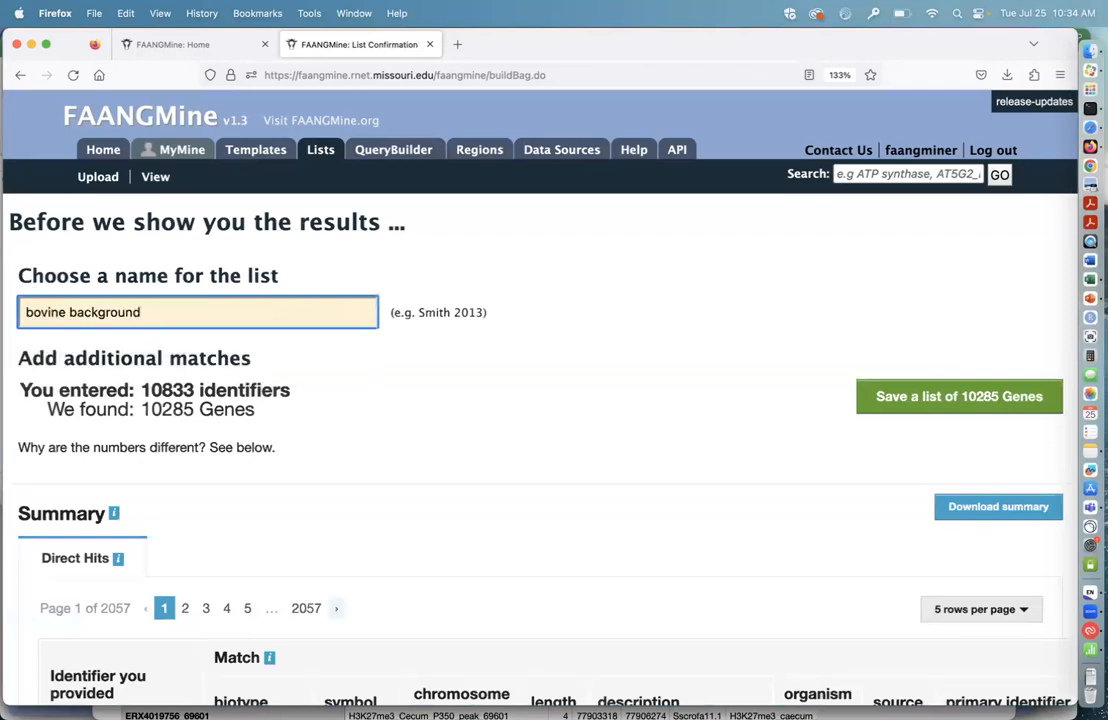
text( list)
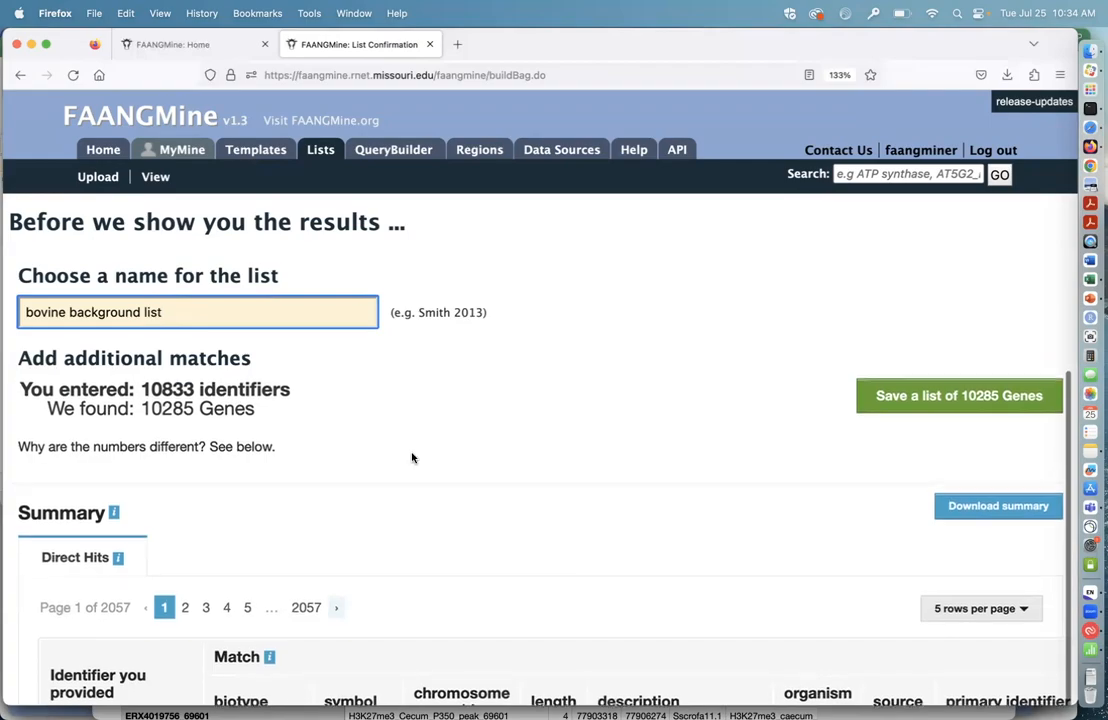
Step: Check the matched and unmatched identifiers below the summary and save the list of found genes
scroll(462, 527, down, 10)
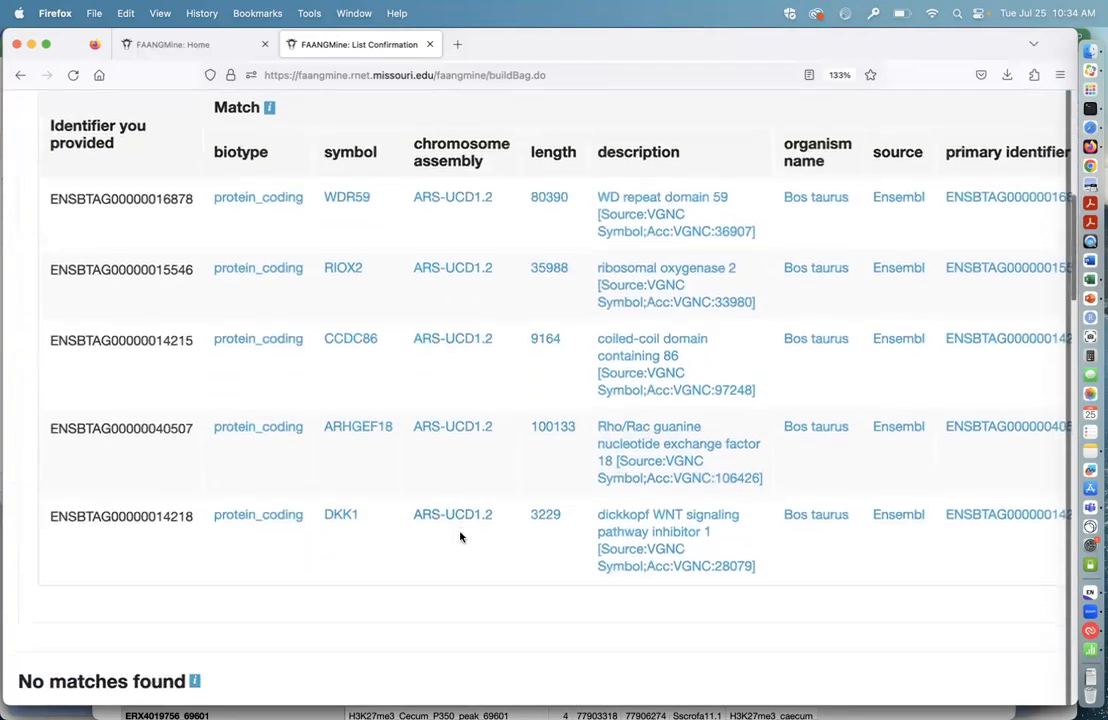
scroll(460, 530, down, 10)
scroll(456, 461, down, 10)
scroll(456, 461, down, 10)
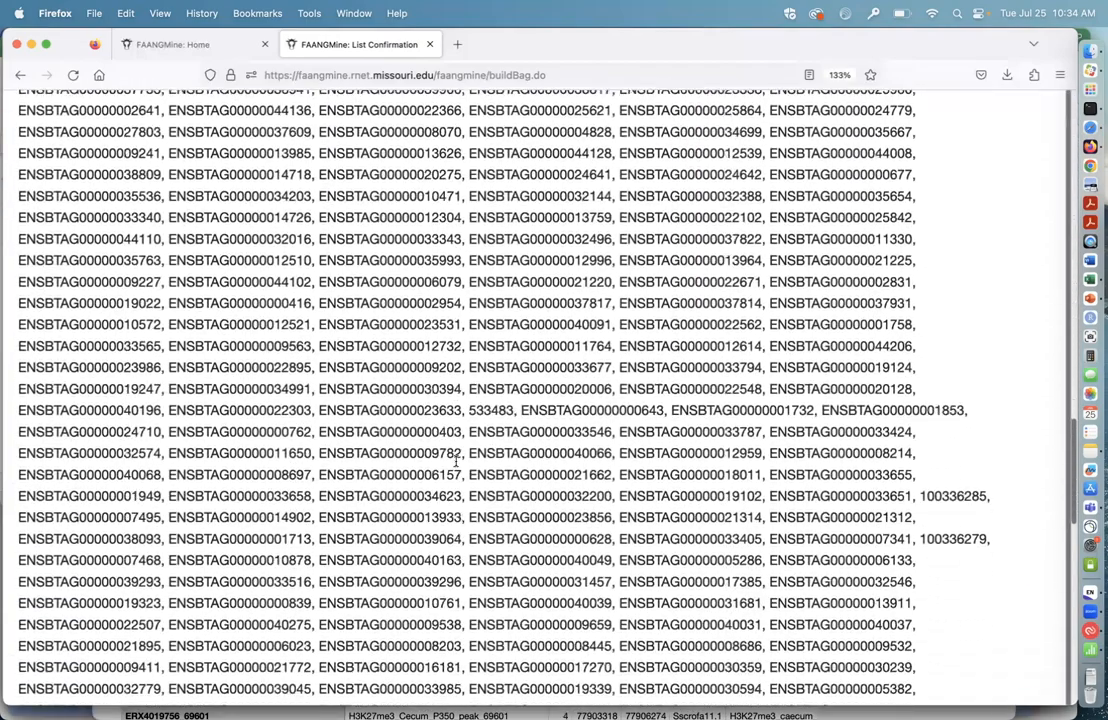
scroll(453, 378, up, 20)
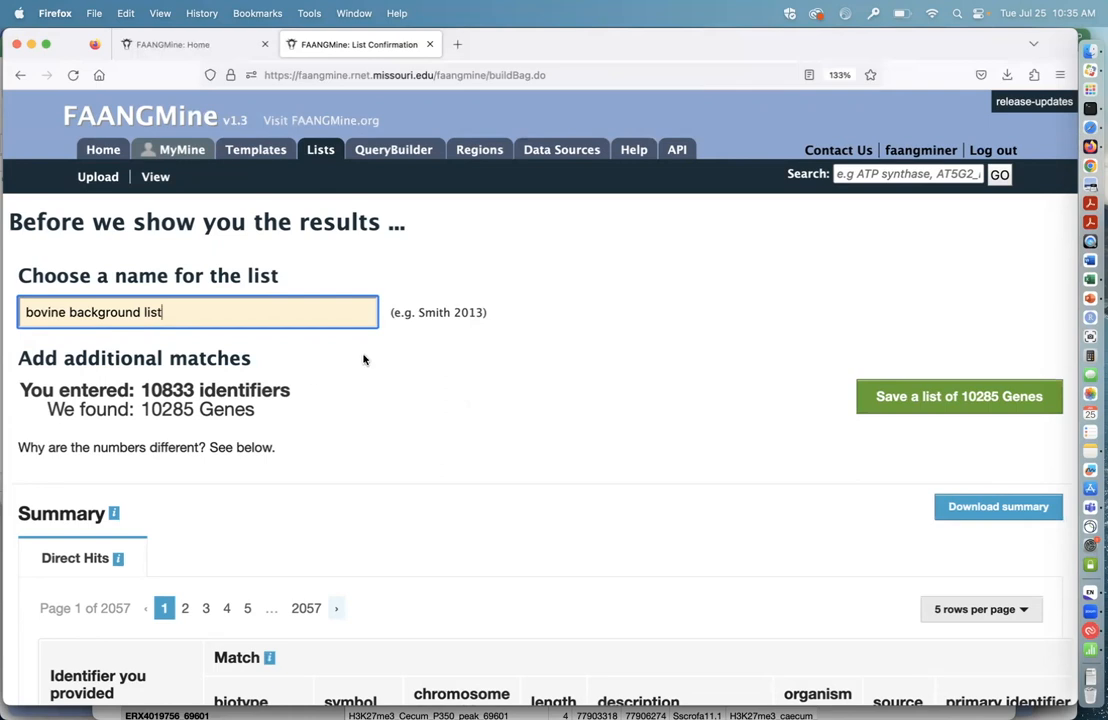
scroll(508, 413, down, 2)
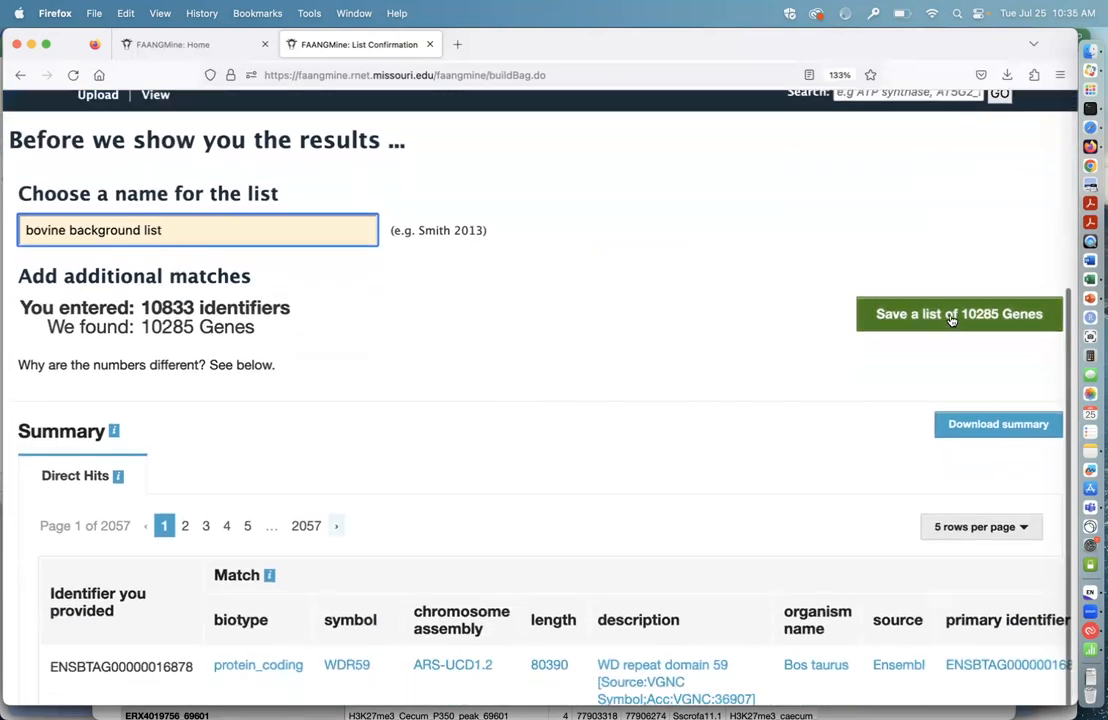
click(897, 314)
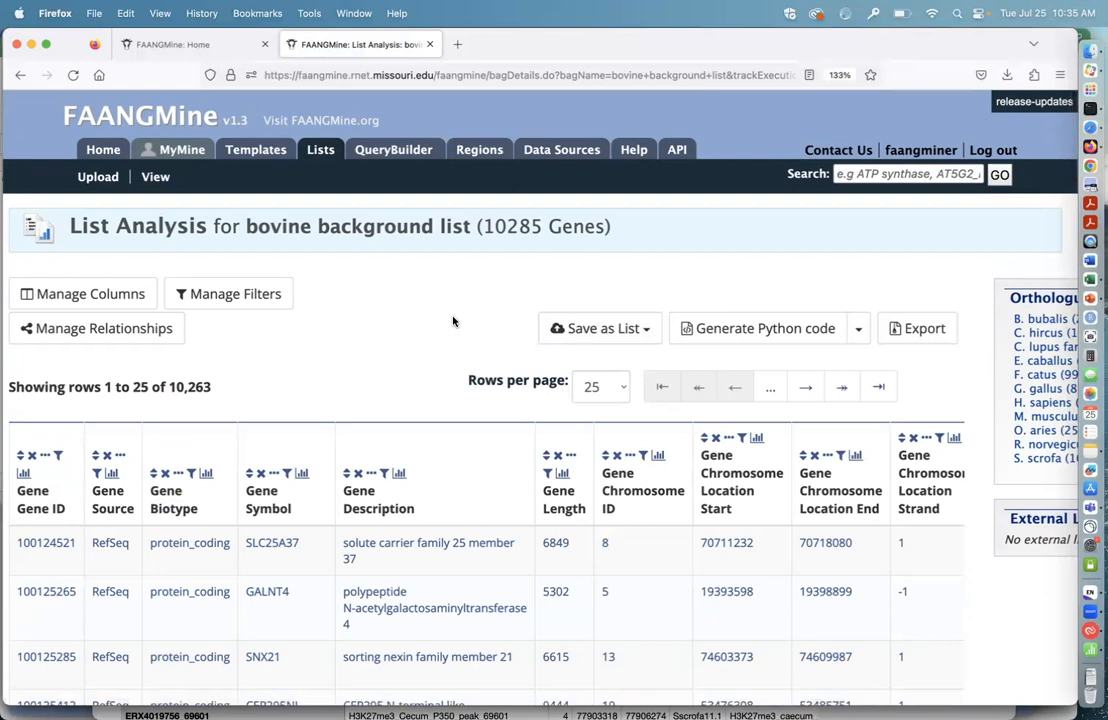
Step: Examine the gene table of the bovine background list, including the source, symbol, description and location columns
scroll(430, 324, down, 1)
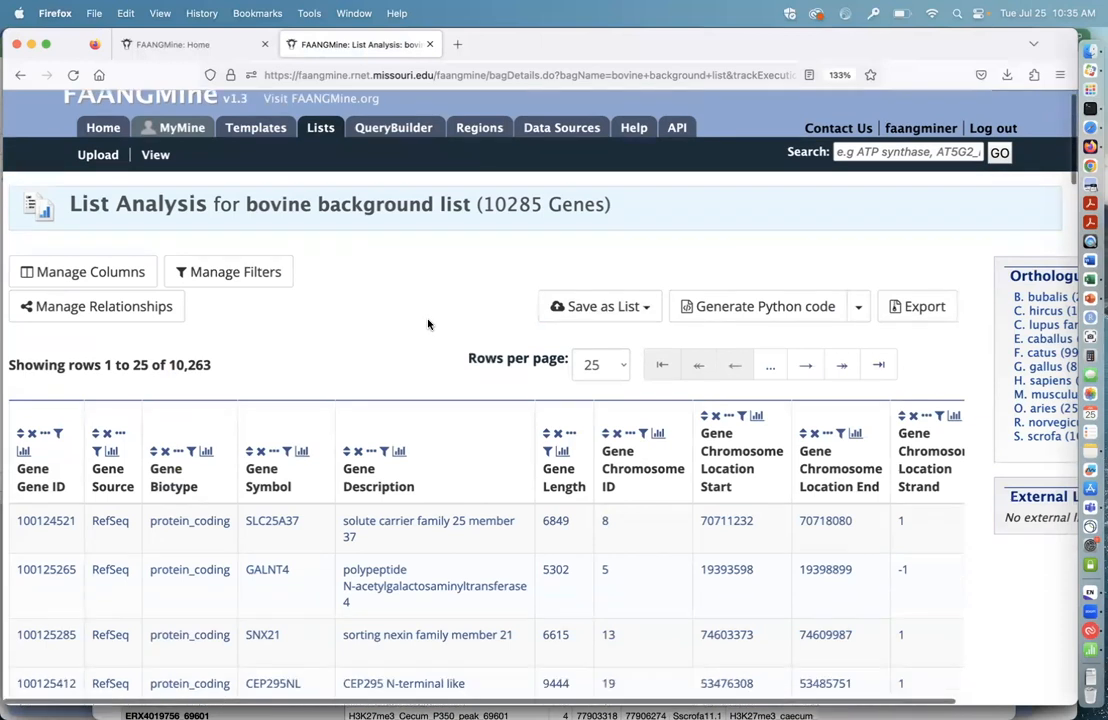
scroll(400, 435, down, 2)
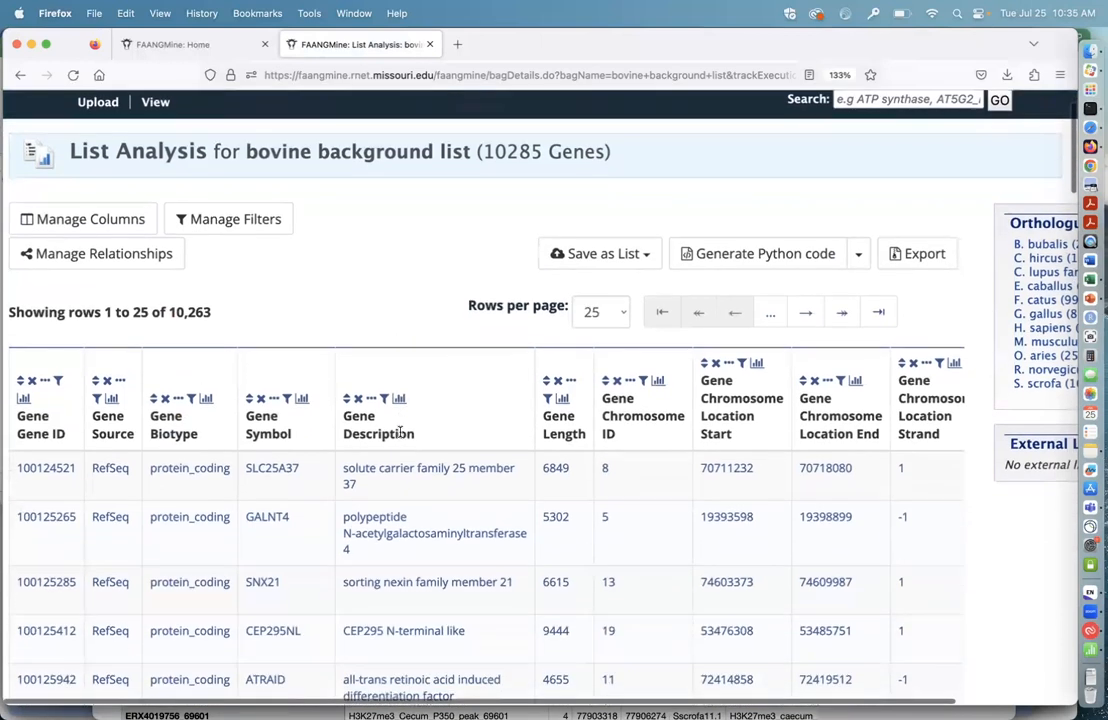
scroll(270, 522, down, 3)
scroll(270, 522, down, 2)
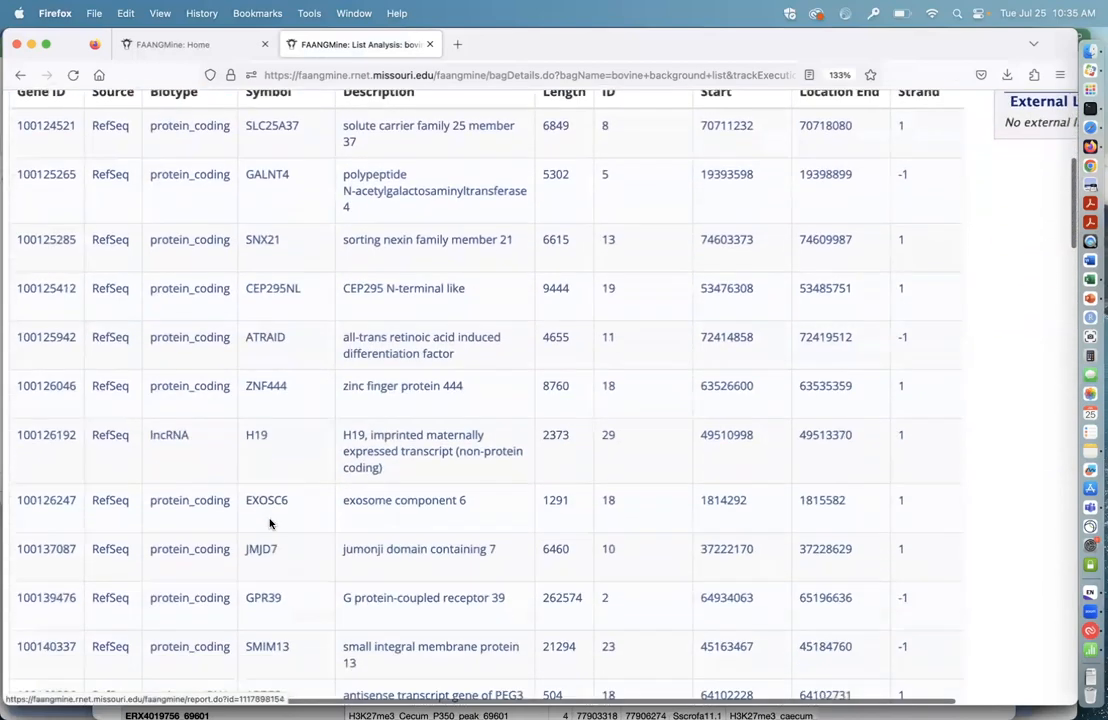
scroll(260, 346, up, 5)
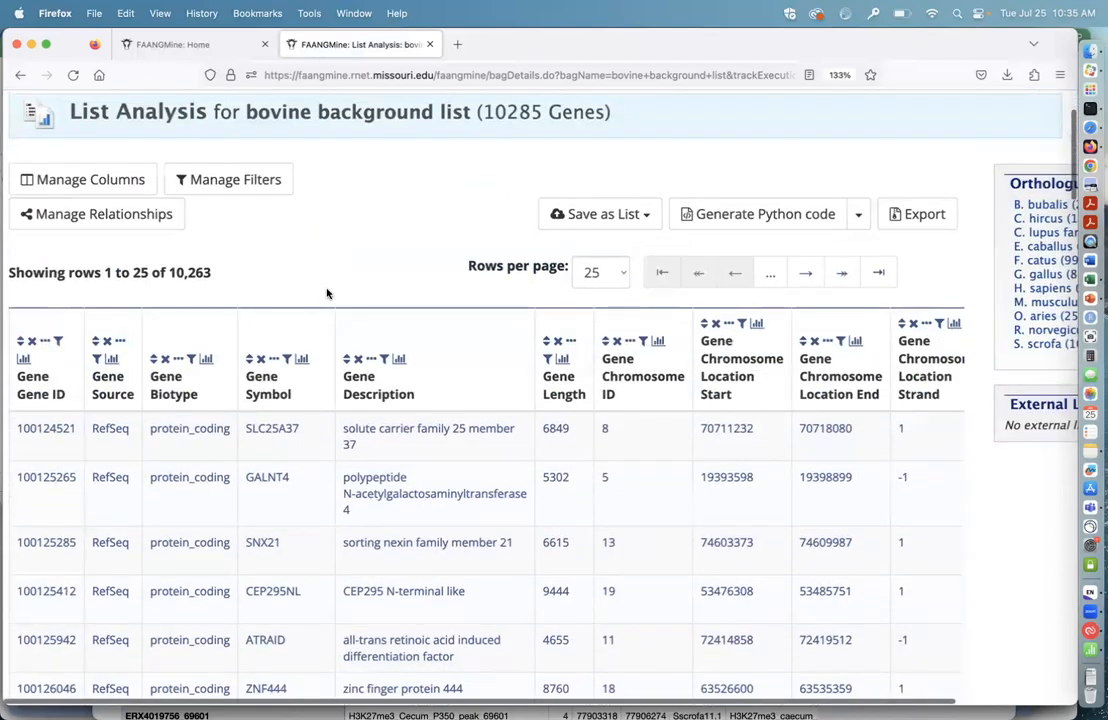
scroll(326, 293, down, 1)
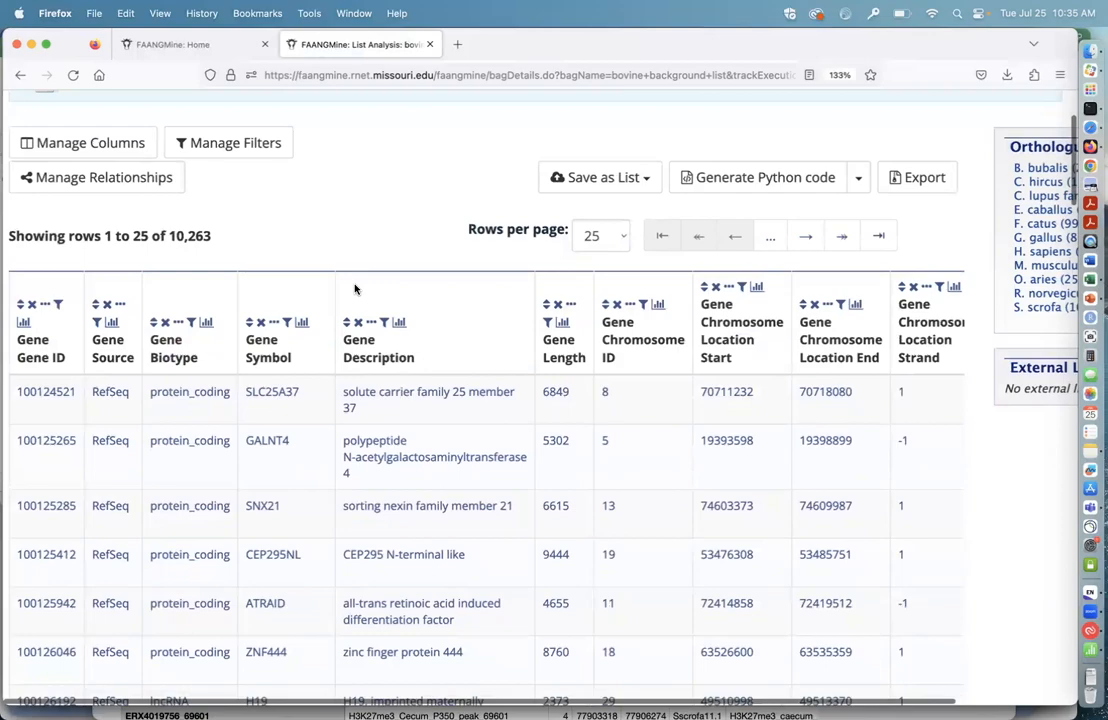
scroll(356, 369, down, 15)
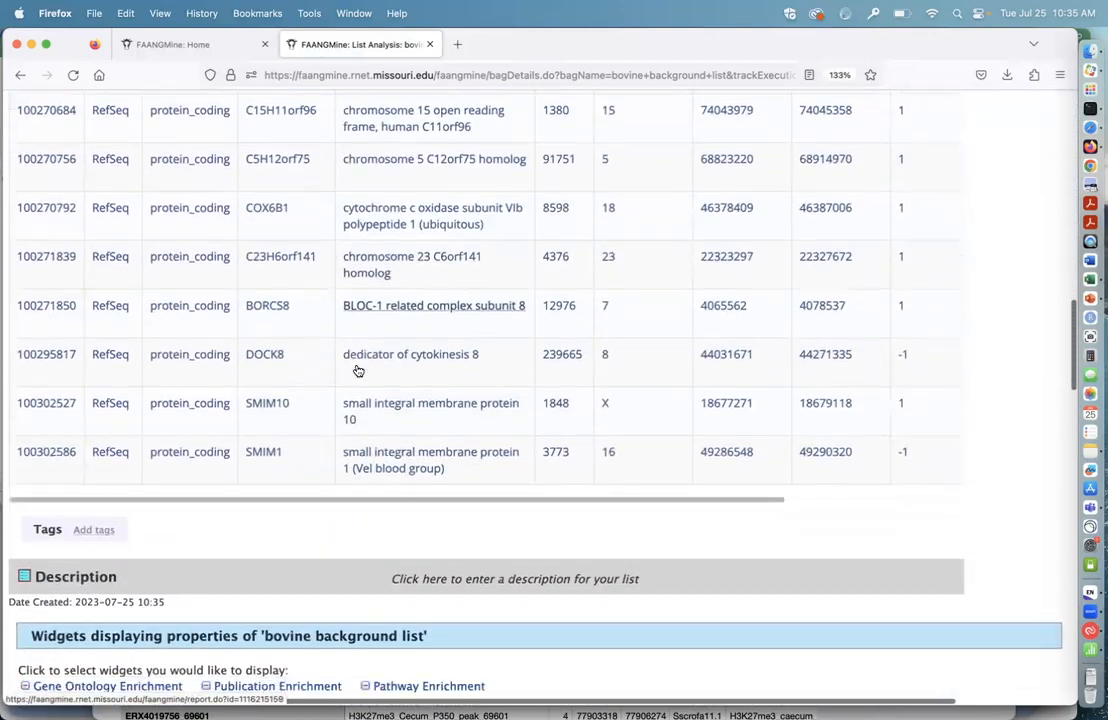
Step: Examine the Gene Ontology, Publication and Pathway Enrichment widgets and read the important notes on avoiding false positives
scroll(356, 369, down, 7)
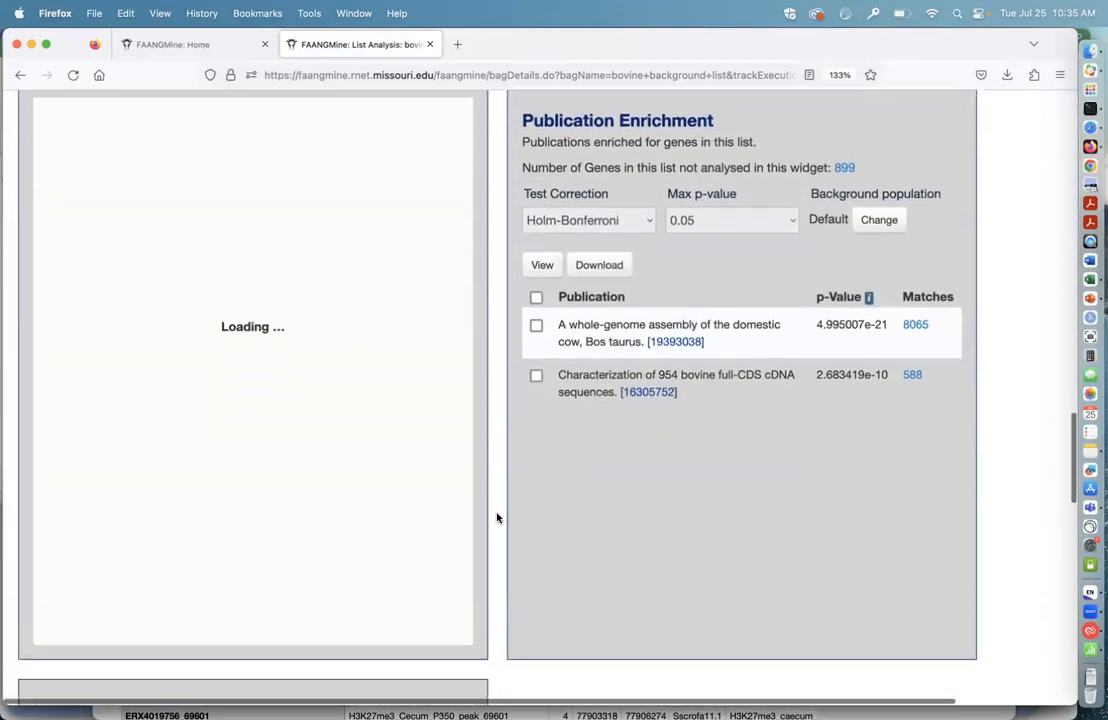
scroll(497, 517, down, 3)
scroll(544, 457, up, 4)
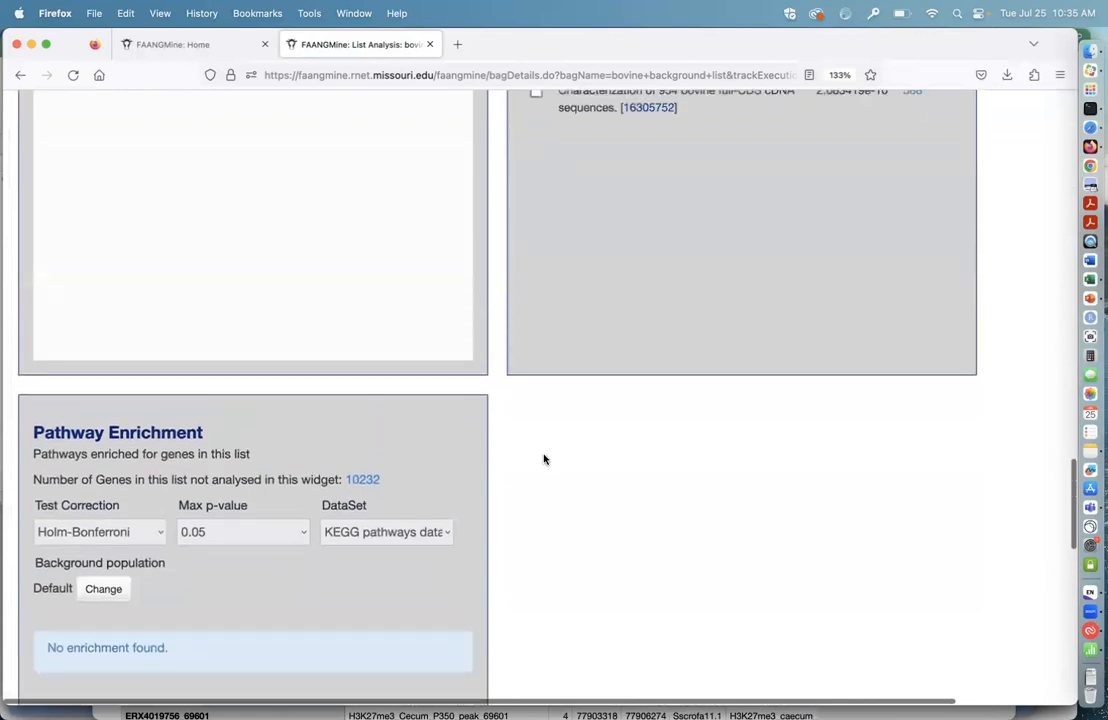
scroll(544, 459, up, 2)
scroll(514, 517, down, 4)
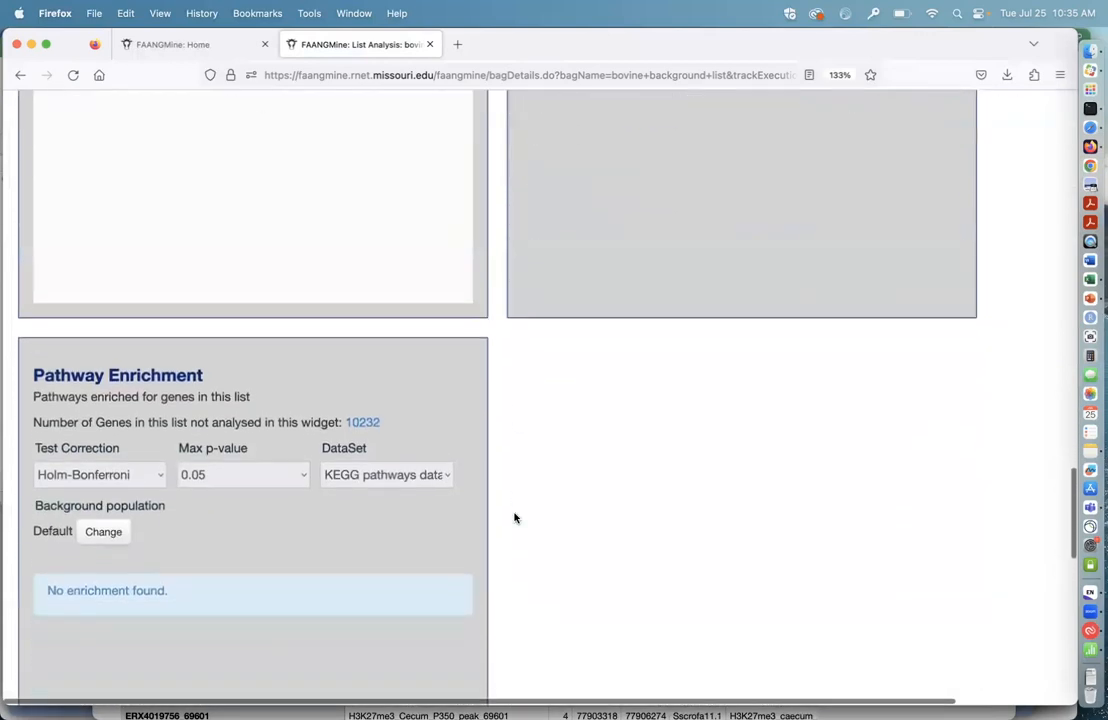
scroll(514, 517, up, 1)
scroll(514, 517, up, 2)
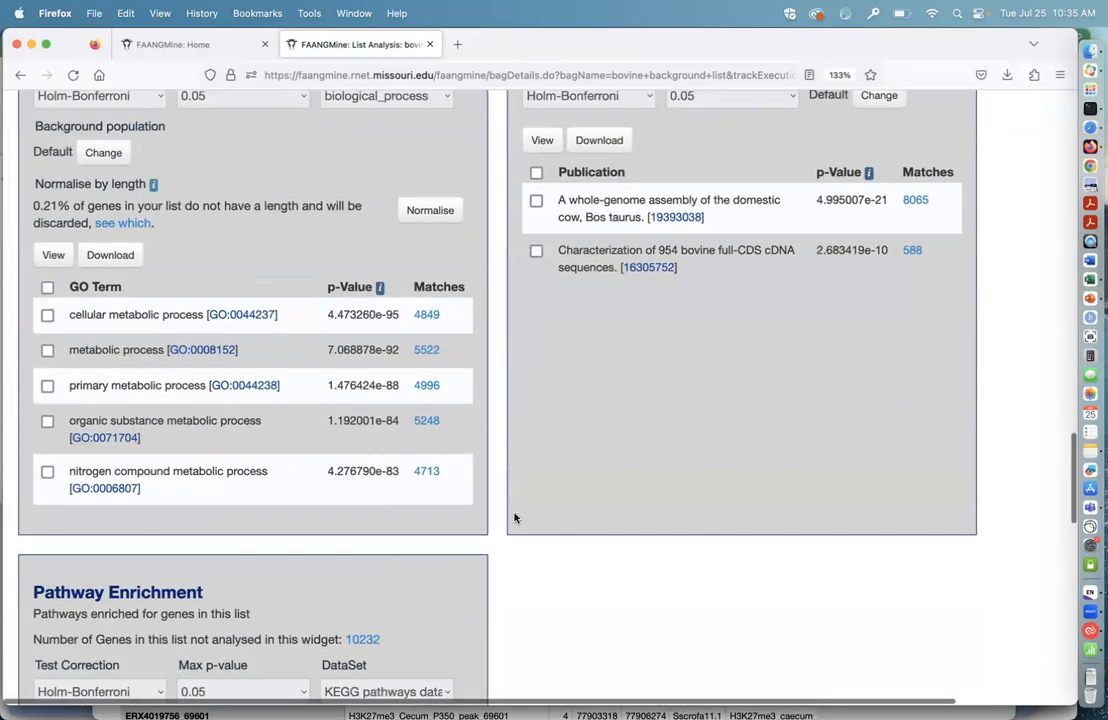
scroll(514, 517, down, 2)
scroll(522, 482, right, 1)
scroll(522, 482, left, 1)
scroll(522, 482, up, 2)
scroll(522, 484, up, 7)
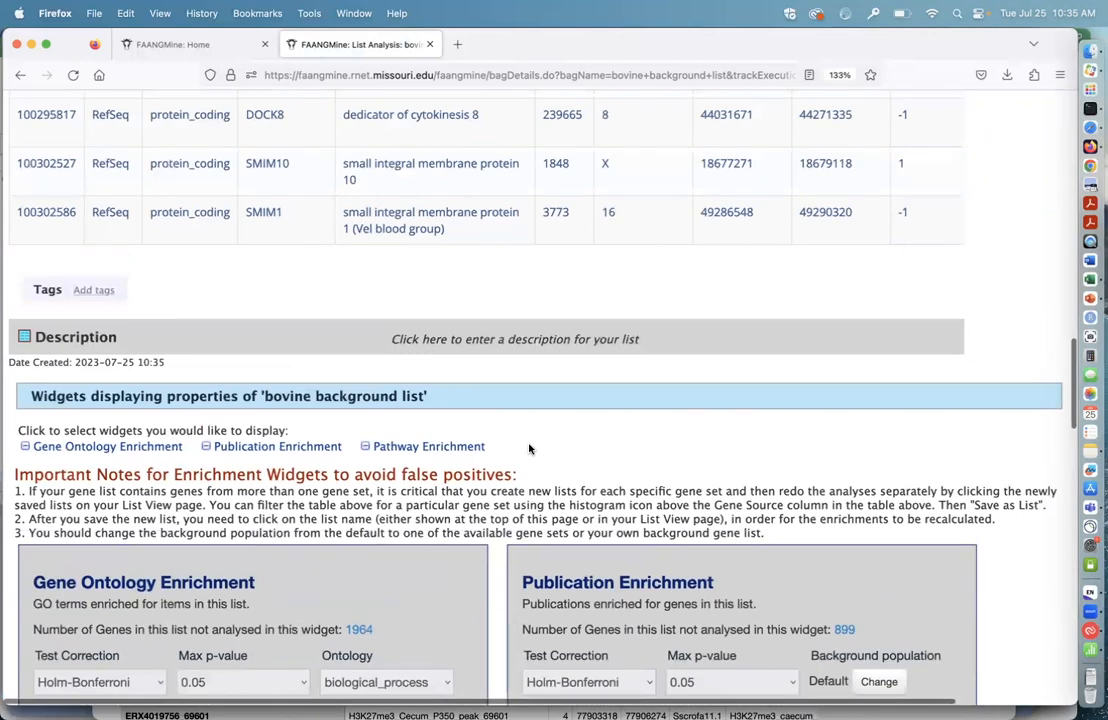
scroll(530, 449, up, 1)
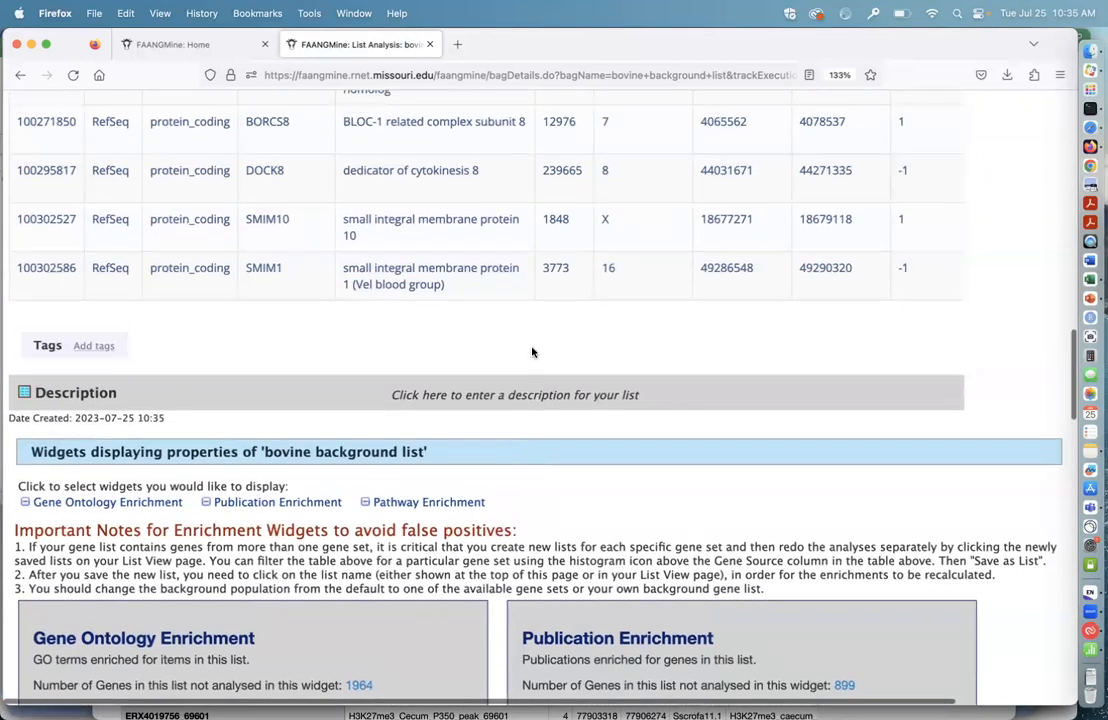
scroll(480, 510, down, 2)
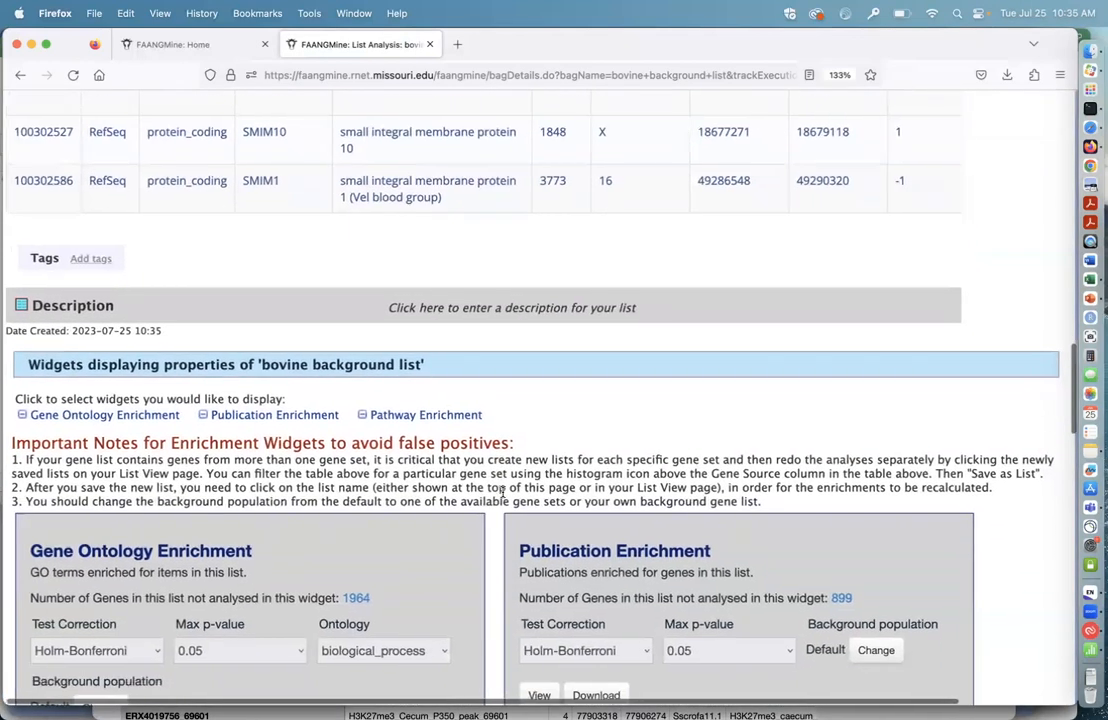
scroll(445, 568, down, 2)
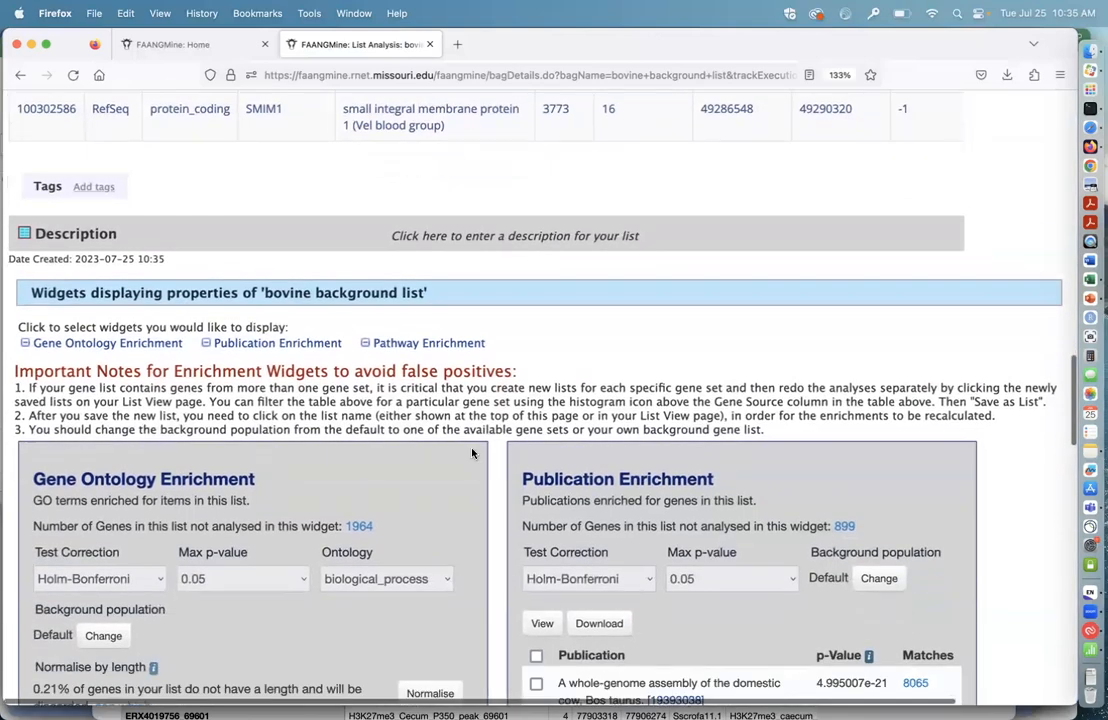
Step: Select Ensembl in the Gene Source column summary and restrict the gene table to the matching rows
scroll(537, 364, up, 5)
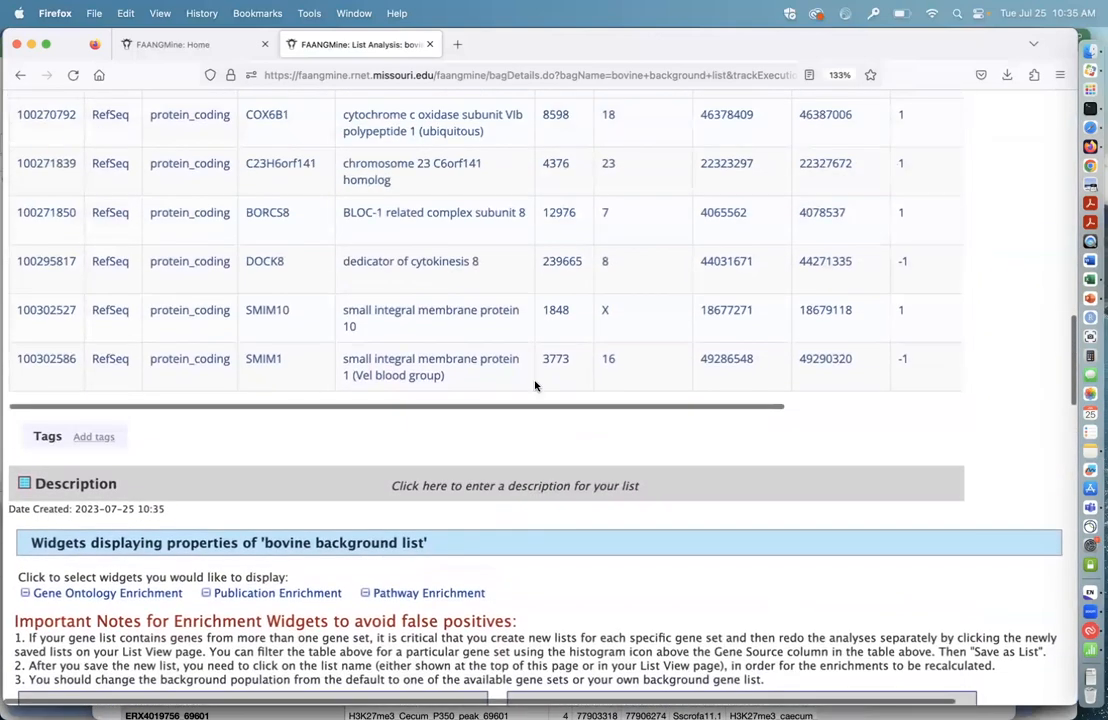
scroll(648, 437, up, 15)
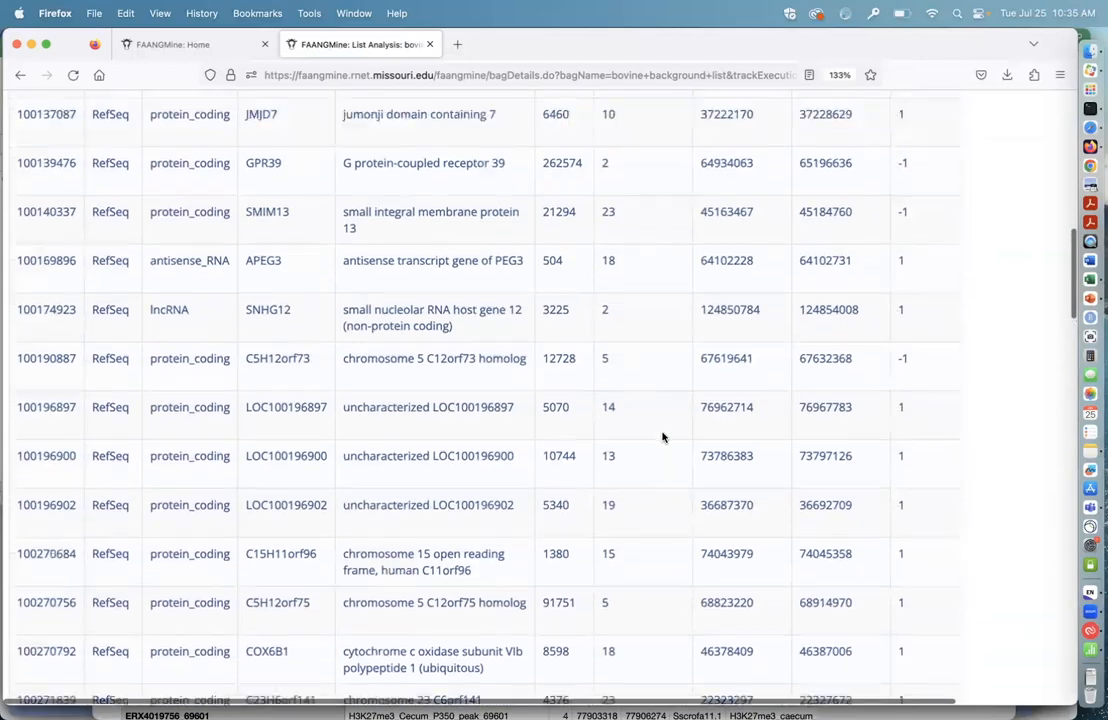
scroll(662, 437, up, 8)
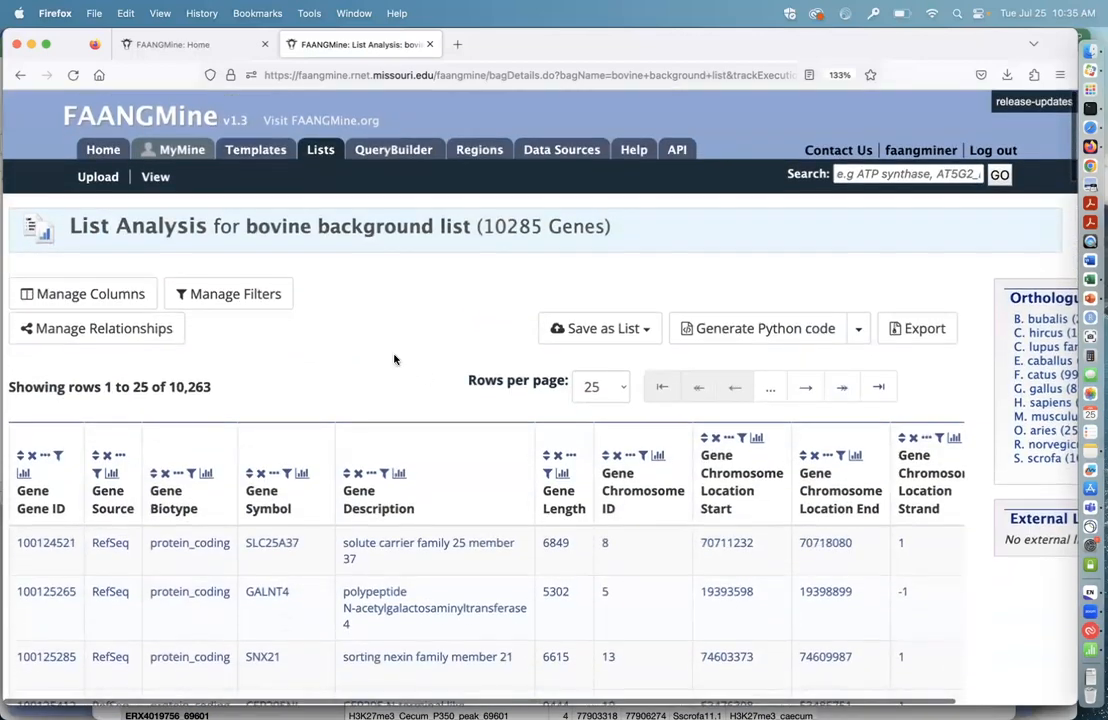
scroll(330, 343, down, 1)
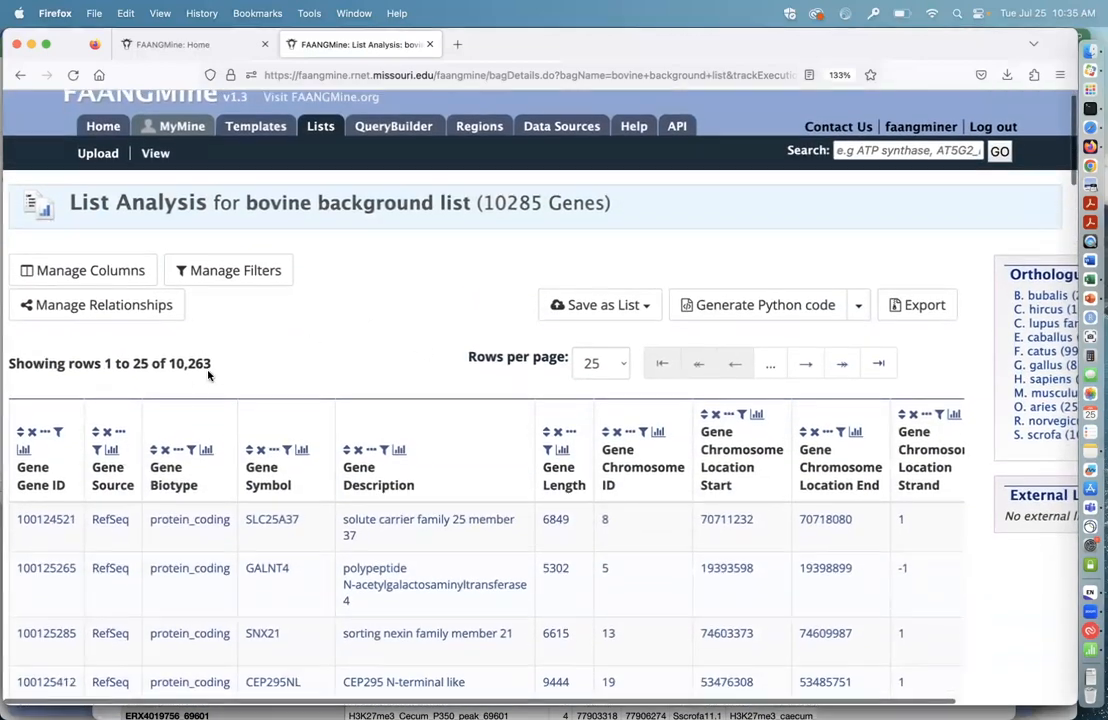
scroll(208, 375, down, 2)
click(112, 412)
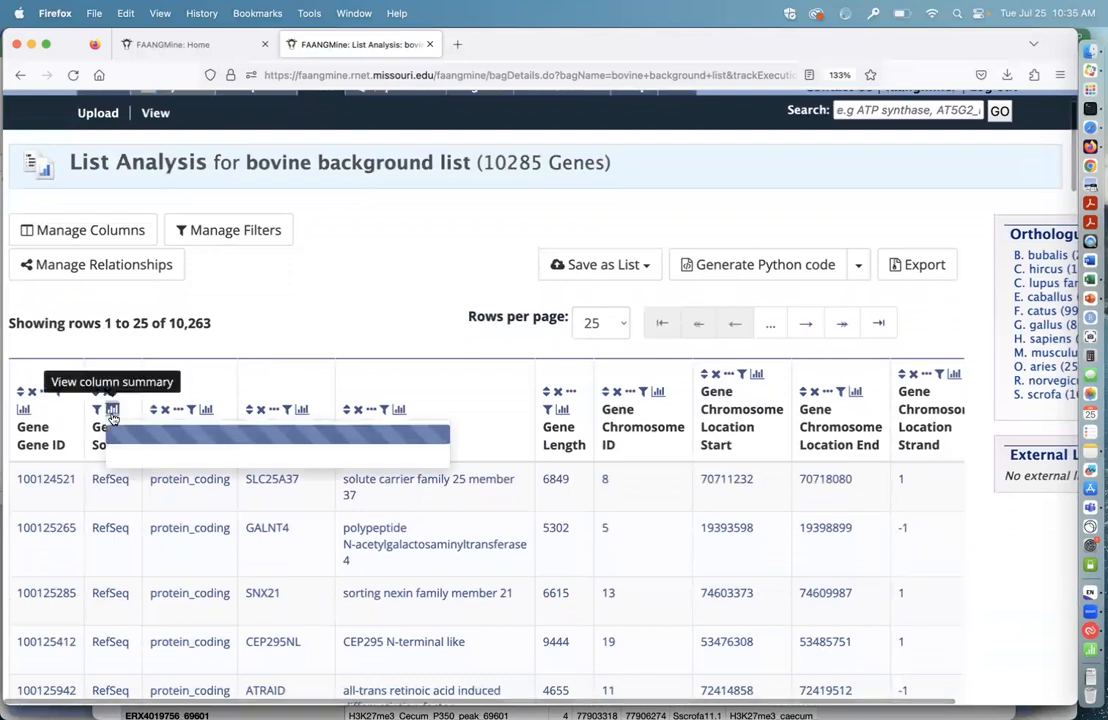
scroll(366, 319, down, 3)
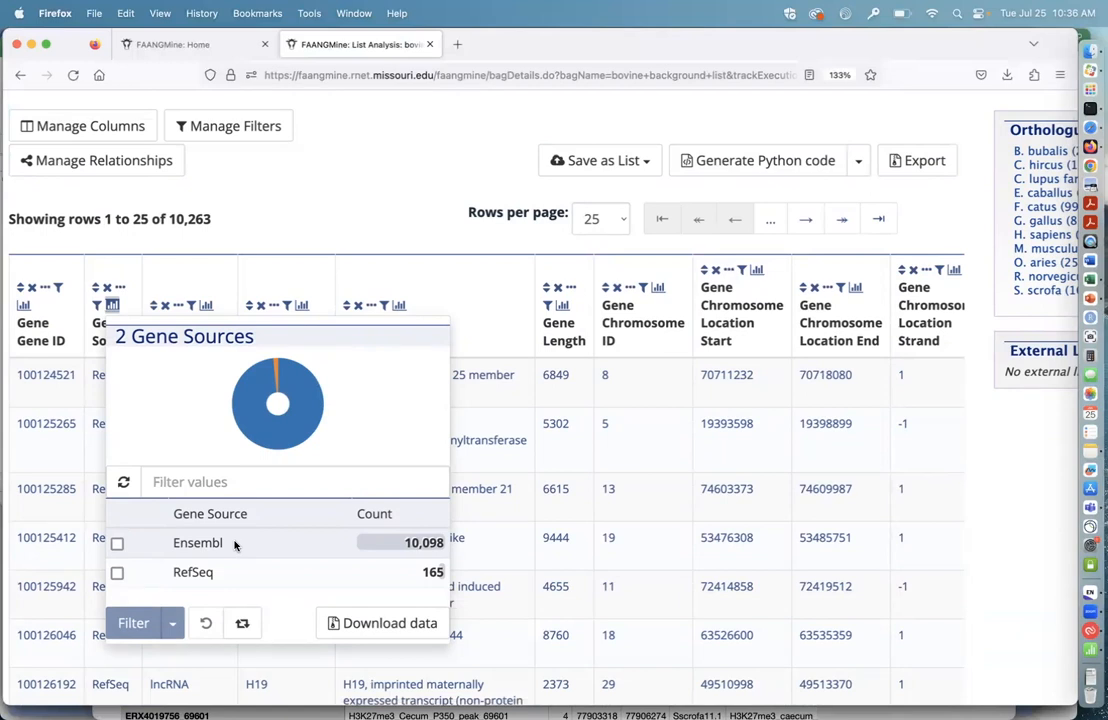
click(117, 543)
scroll(480, 571, down, 1)
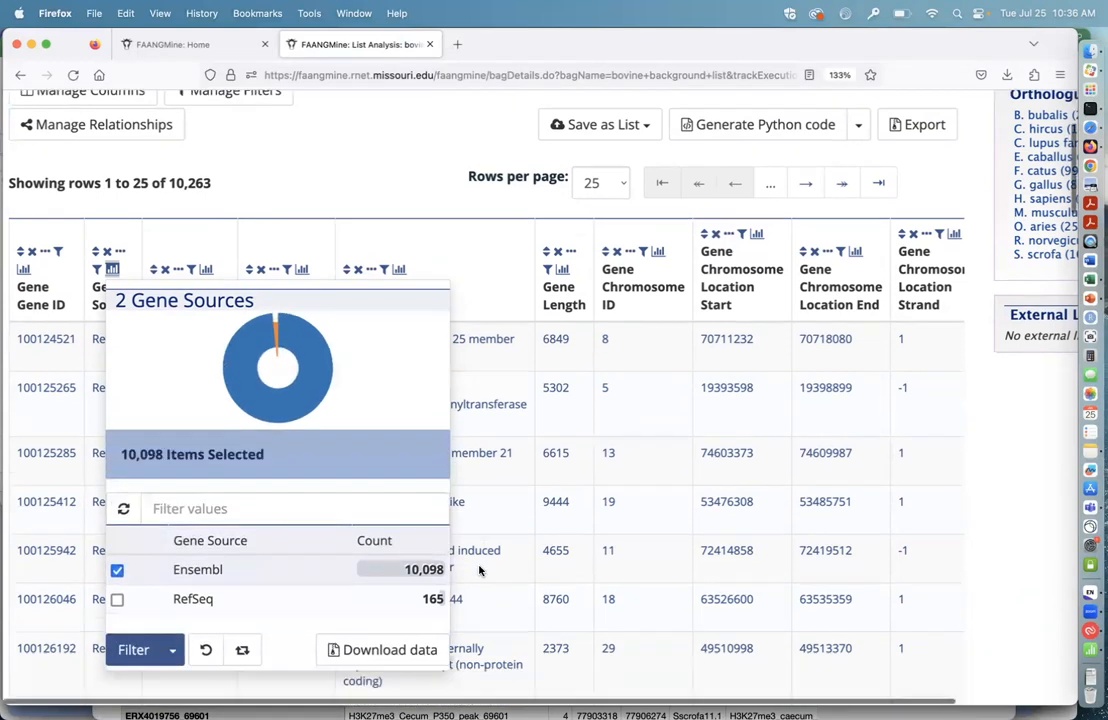
scroll(479, 570, down, 5)
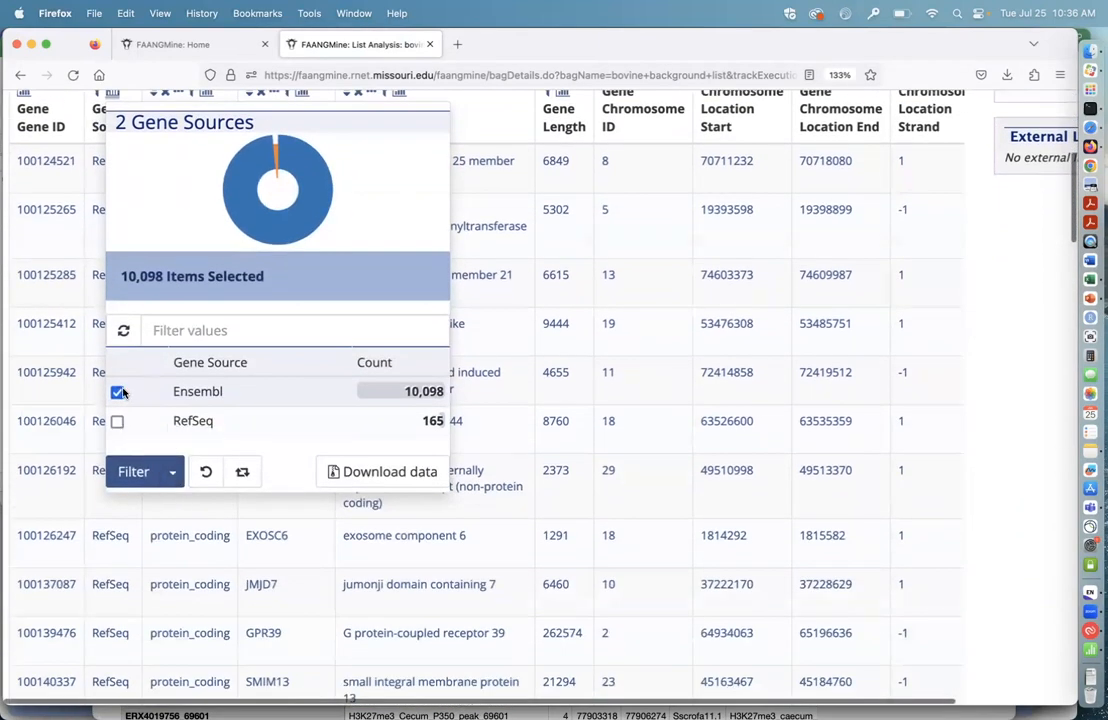
click(172, 471)
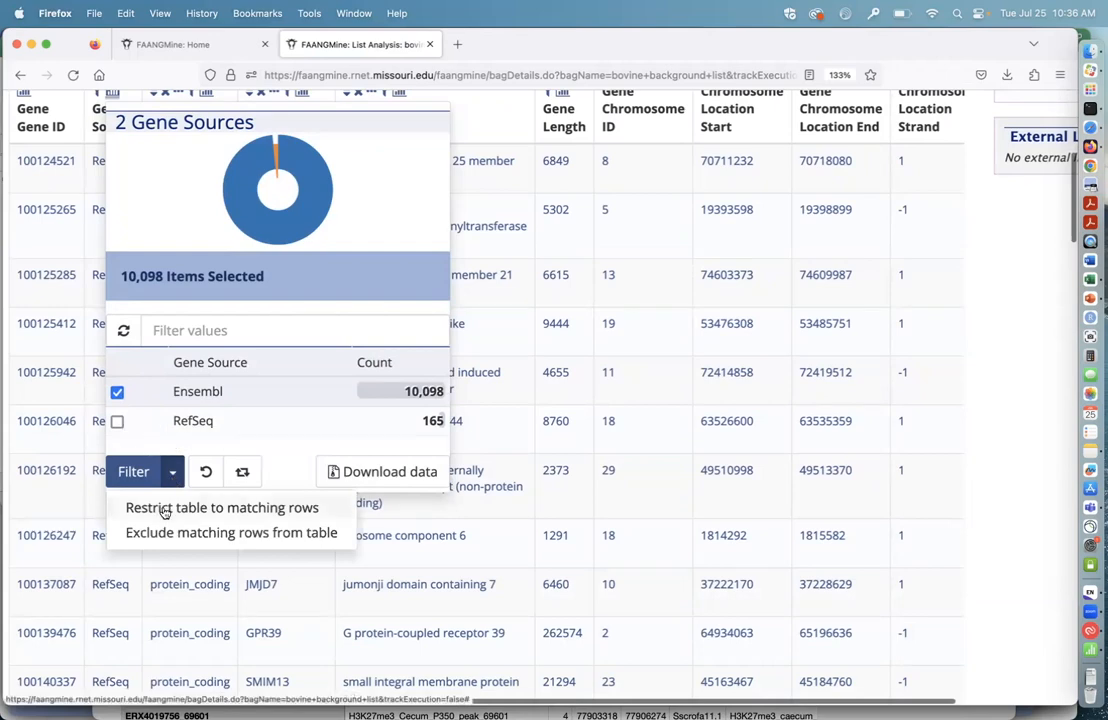
click(179, 508)
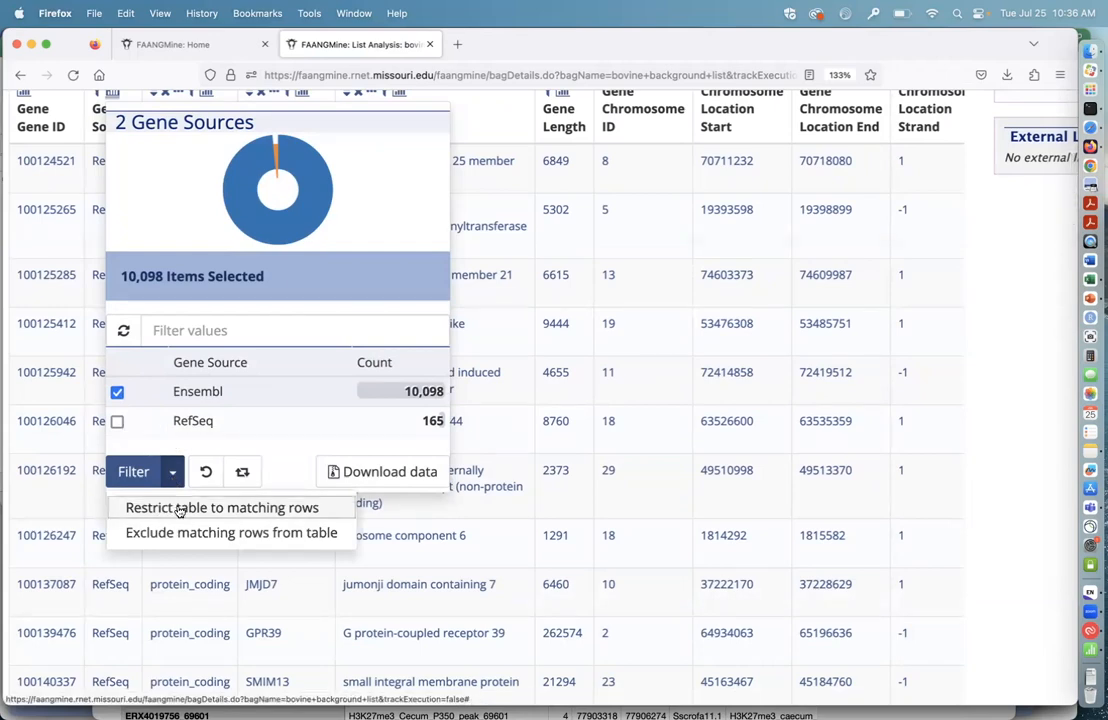
Step: Check the Gene Source column summary of the filtered table and close it again
scroll(539, 317, up, 10)
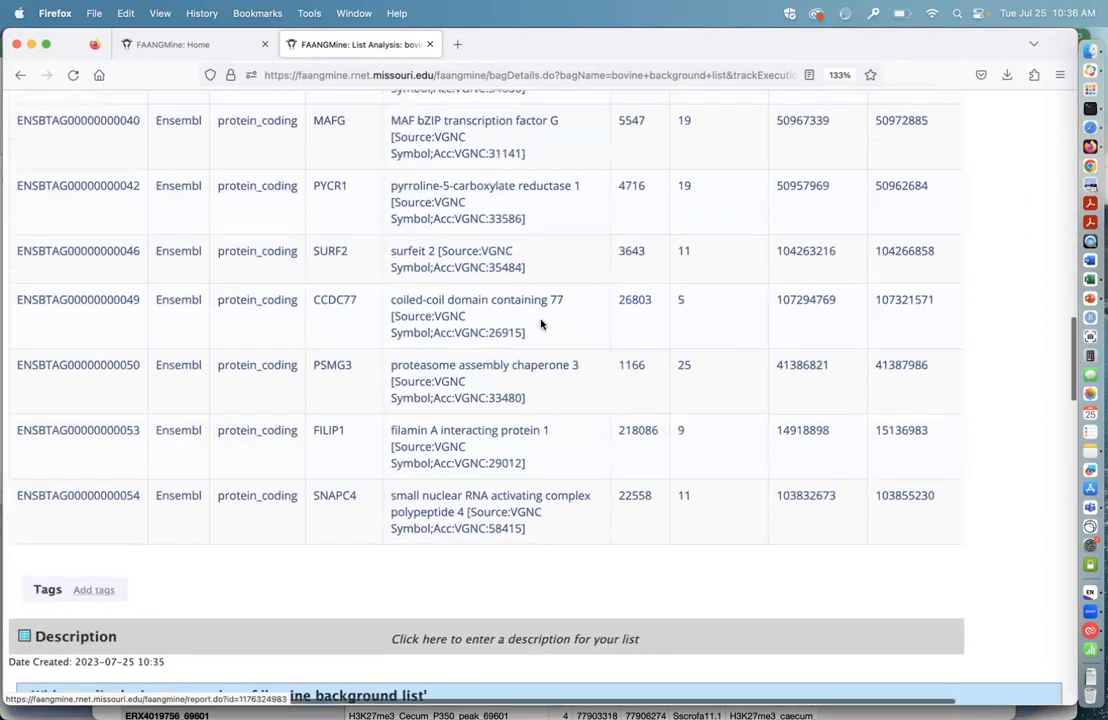
scroll(541, 323, up, 5)
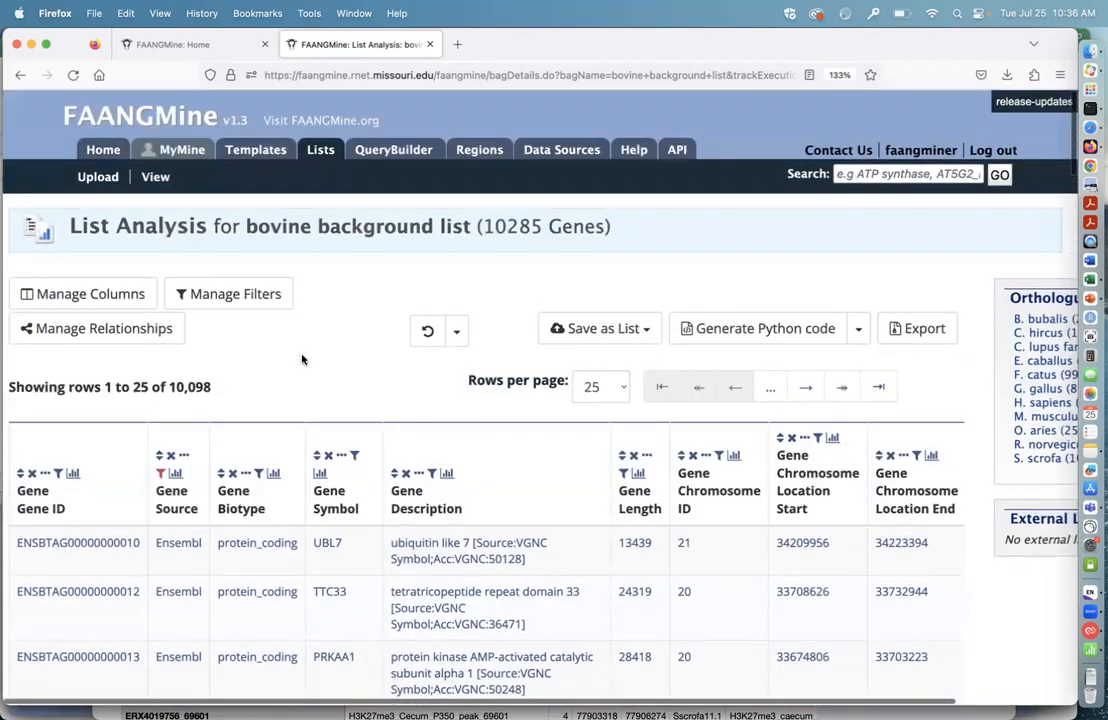
scroll(180, 455, down, 1)
click(176, 411)
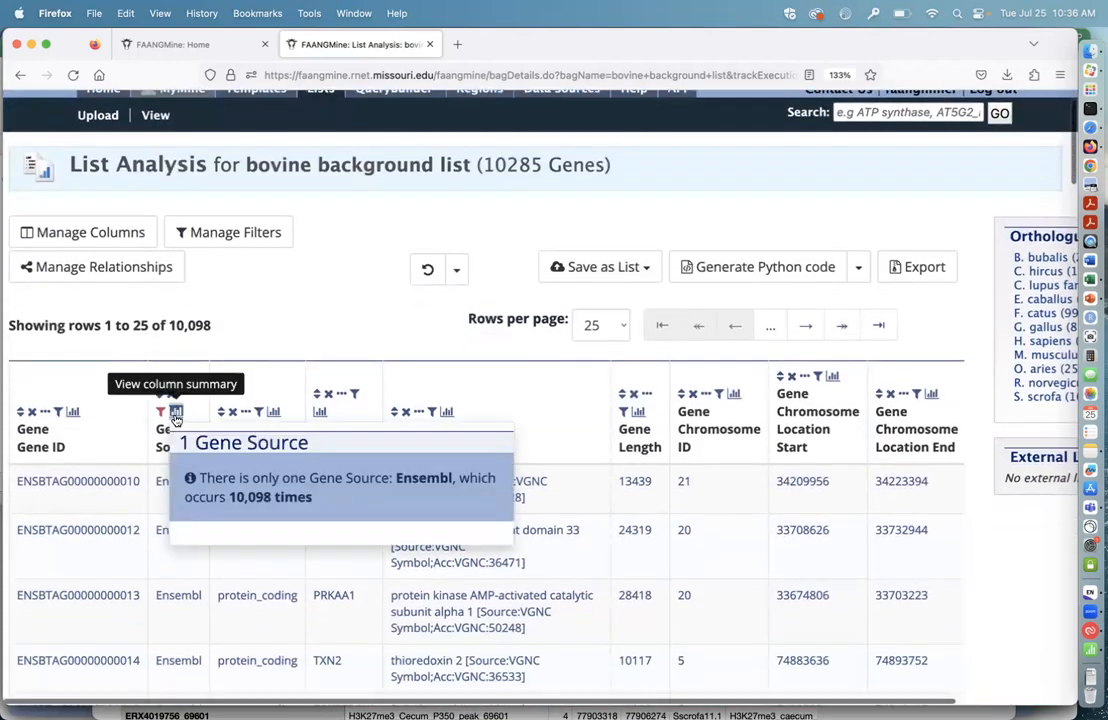
click(312, 317)
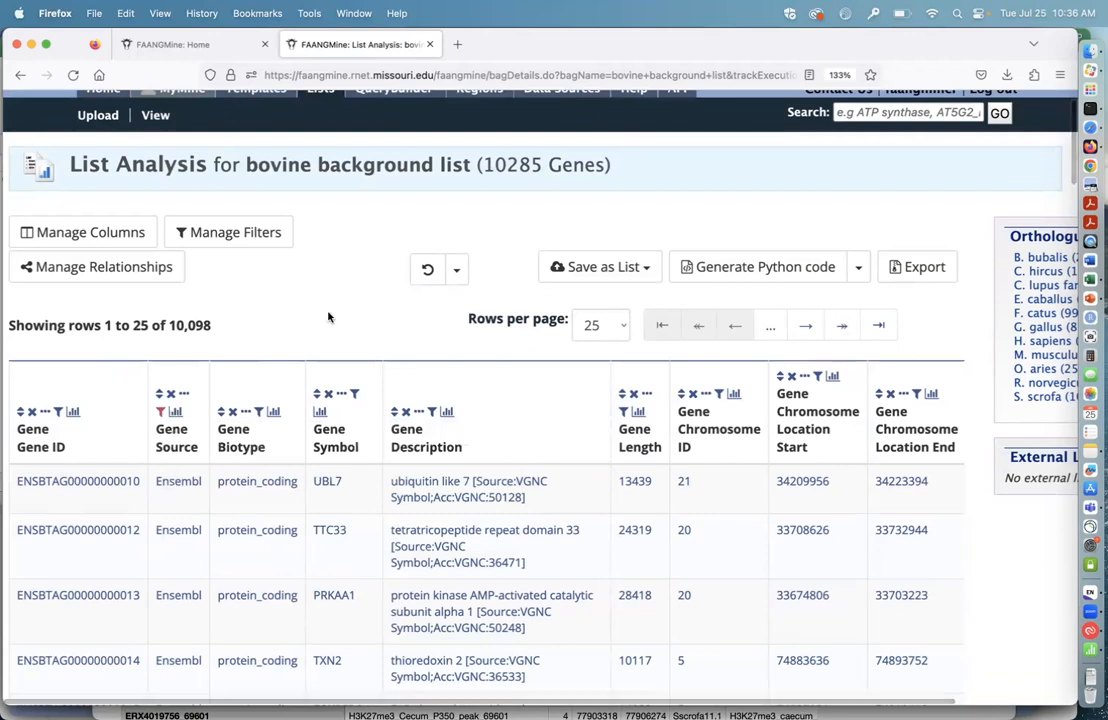
Step: Save the filtered genes as a new Gene list named "bovine background ensembl"
click(648, 272)
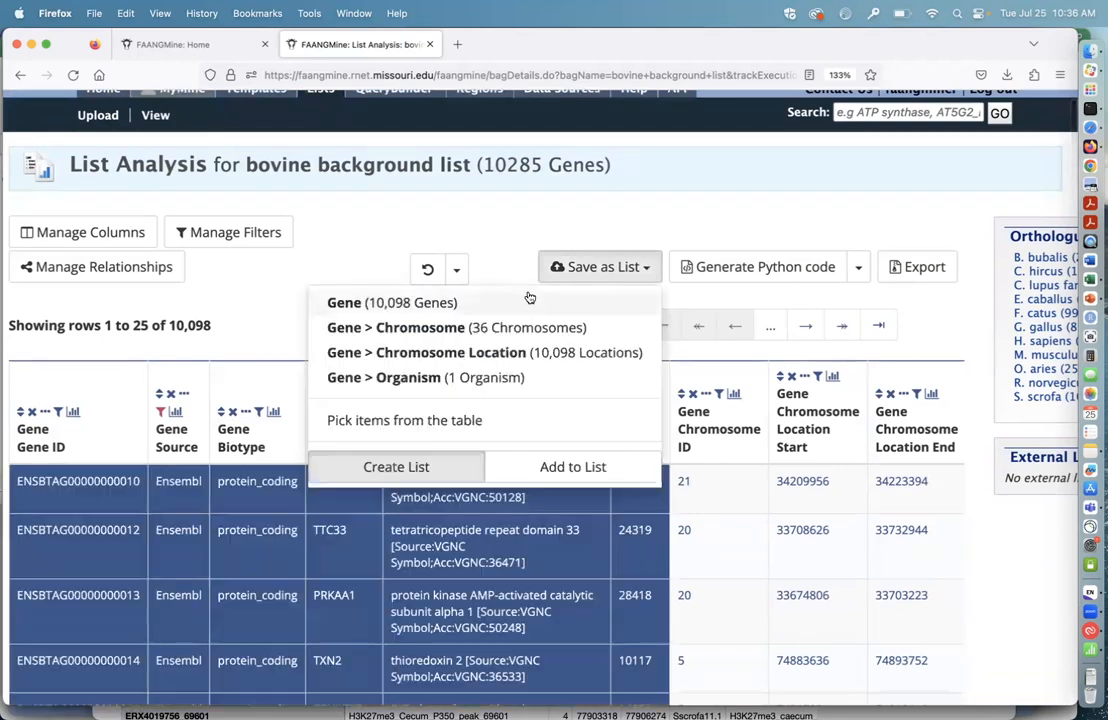
click(527, 298)
drag(735, 229, 247, 204)
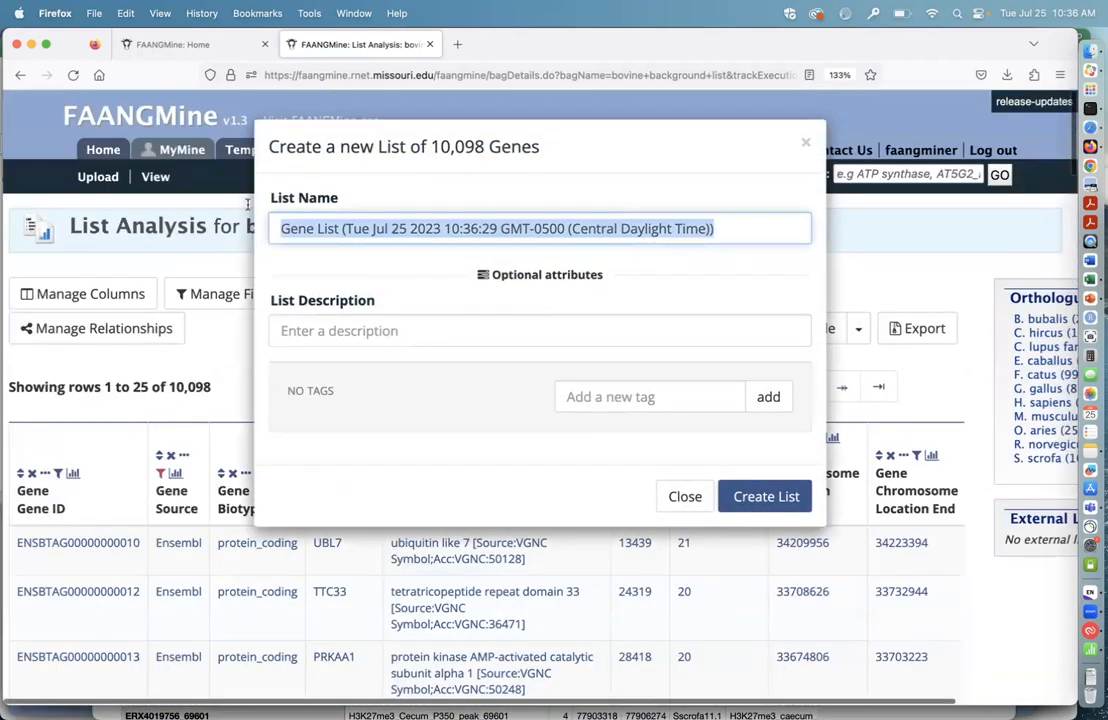
text(bovine background ende)
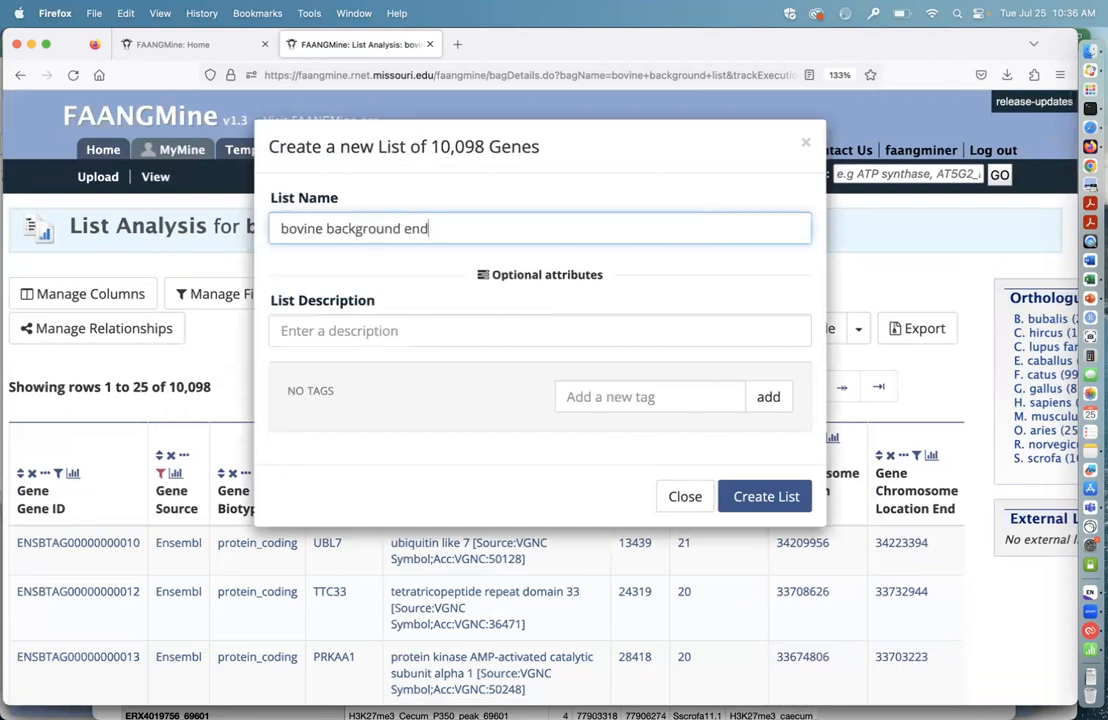
text(mbl)
click(760, 496)
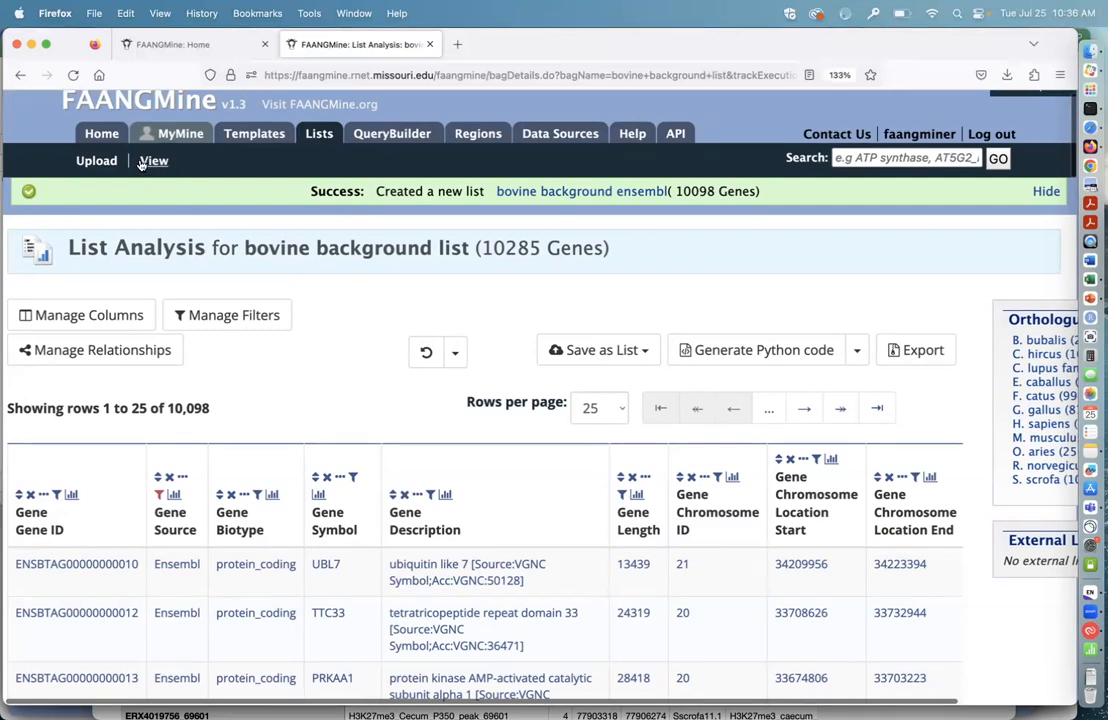
Step: Start another list upload with the organism set to B. taurus, and switch to the pnas.1520945114.sd01 workbook in Excel
click(96, 161)
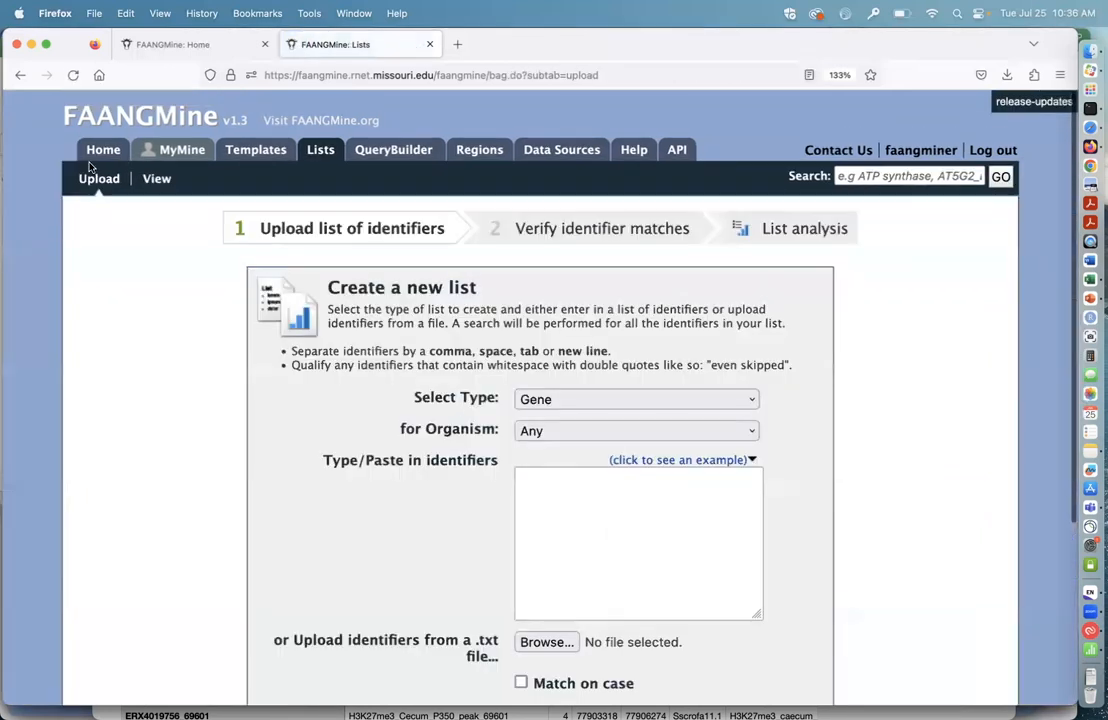
click(720, 431)
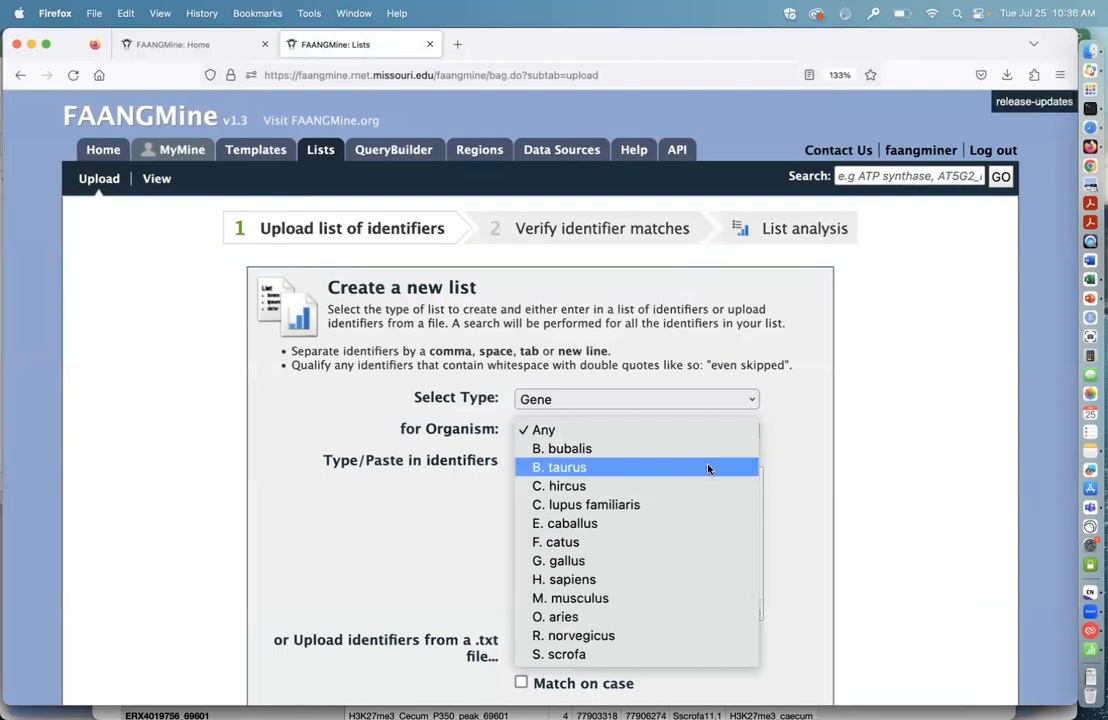
click(712, 467)
click(1090, 348)
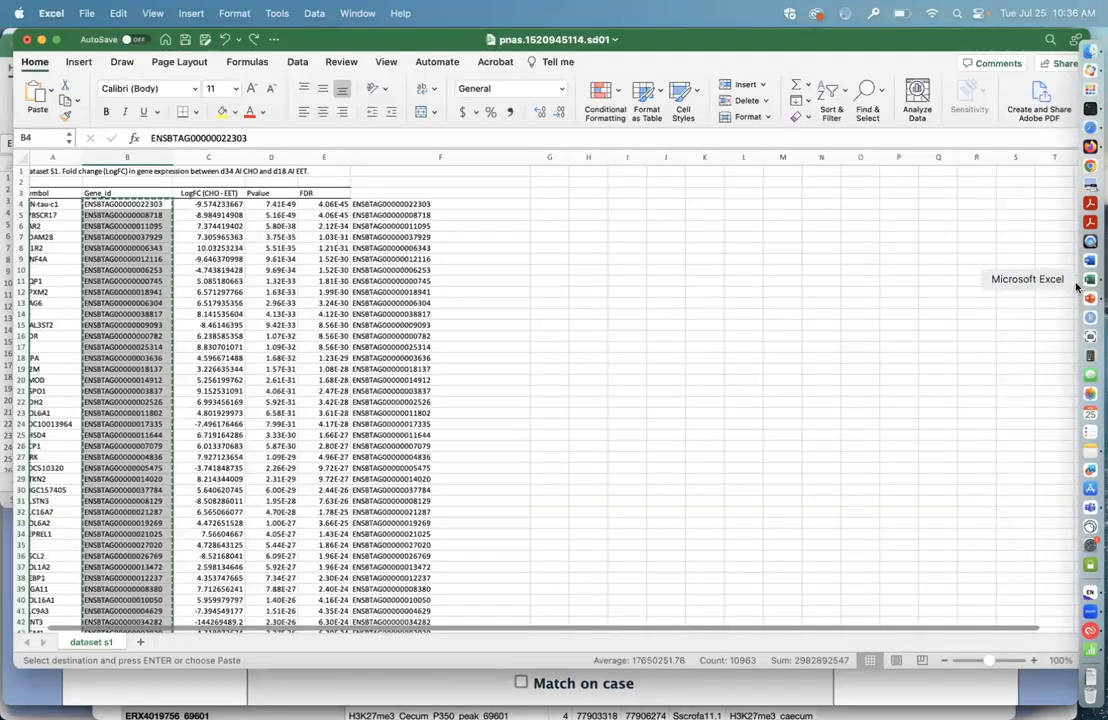
Step: Copy the gene identifiers in column F of the dataset s1 sheet, from F4 down to the end of the data
click(395, 205)
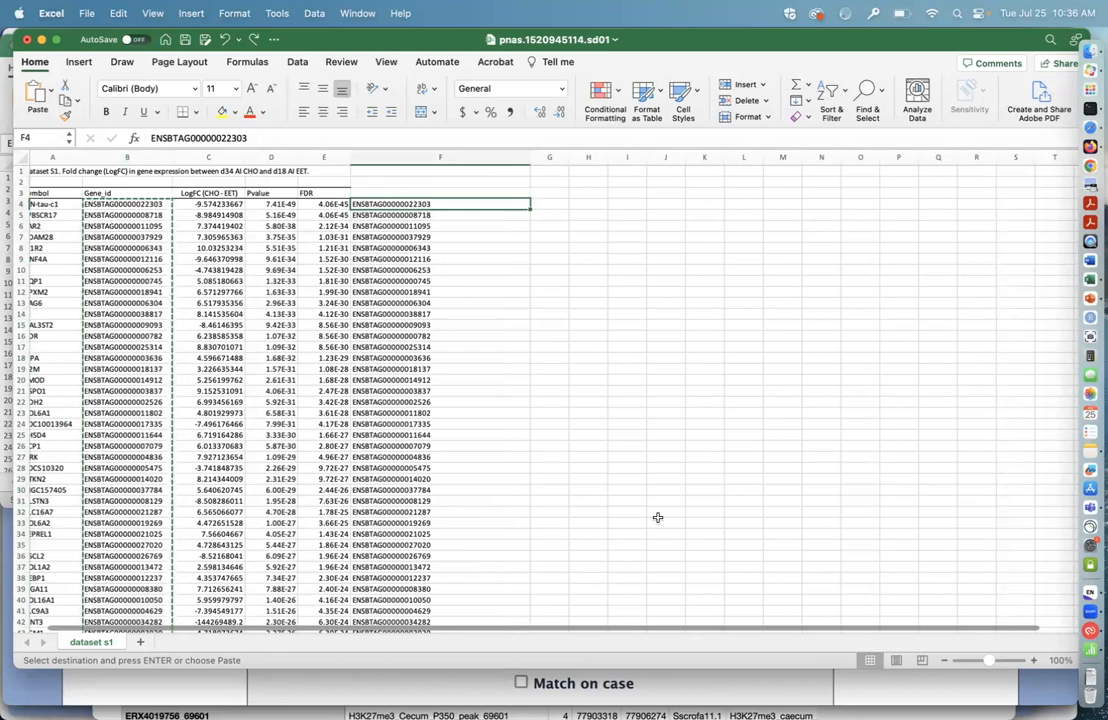
key(super+shift+Down)
click(117, 12)
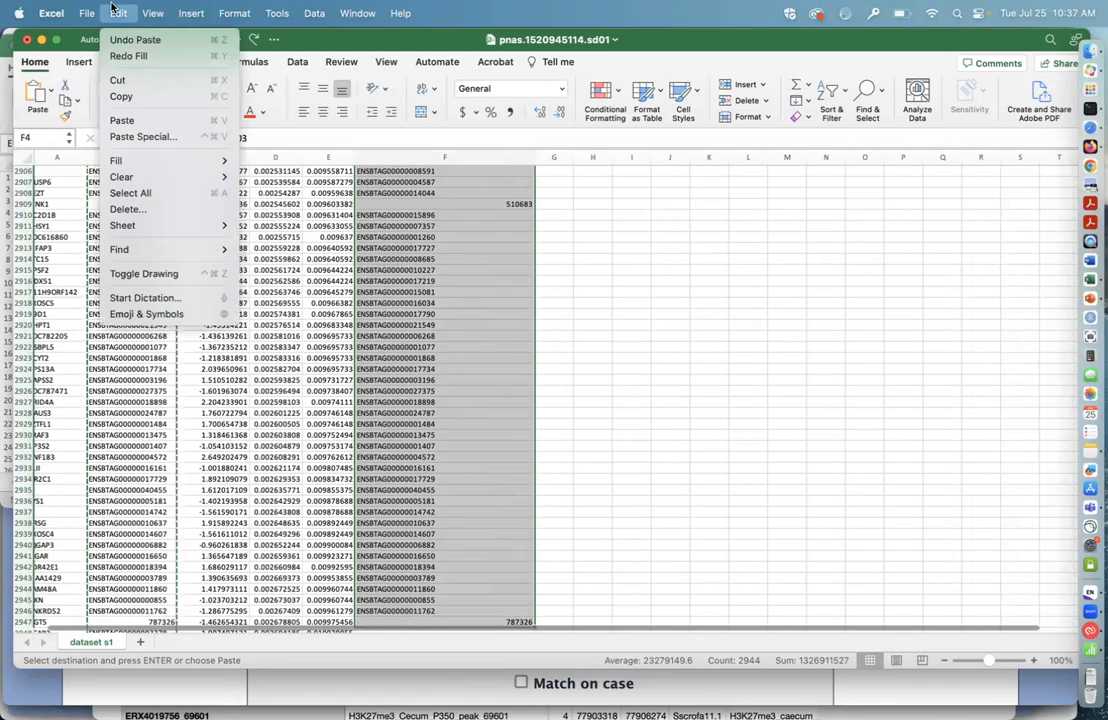
click(130, 97)
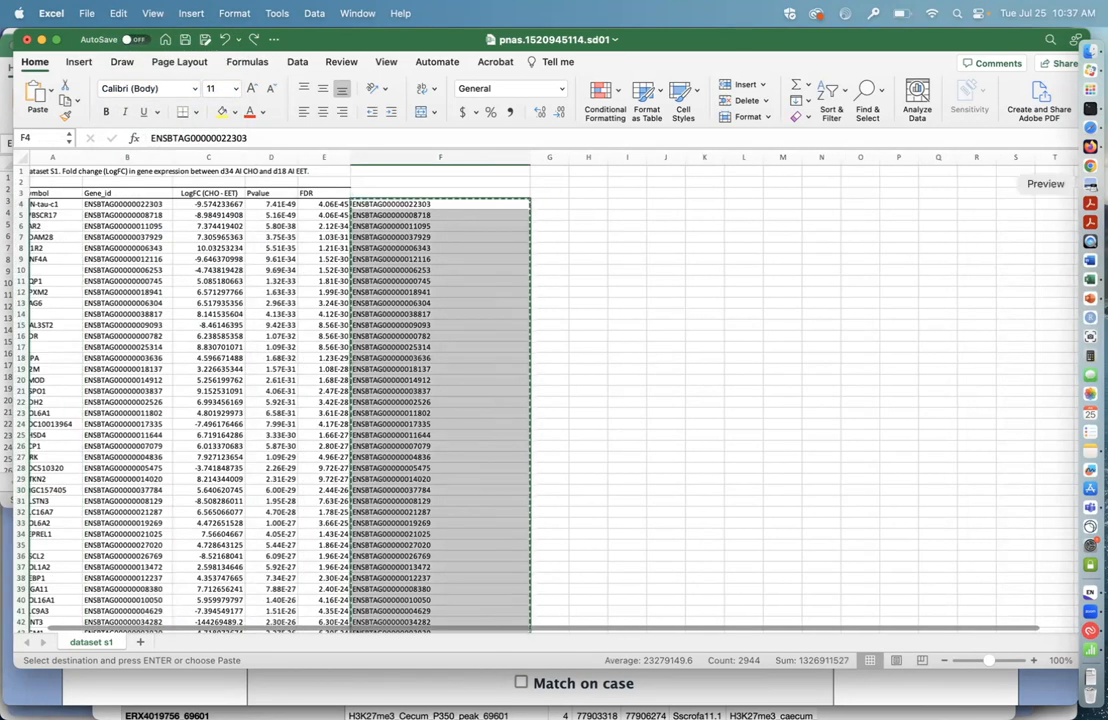
Step: Switch to FAANGMine in Firefox, paste the copied identifiers into the B. taurus Gene list upload and submit them for list creation
click(1091, 147)
click(543, 491)
key(super+v)
scroll(846, 596, down, 3)
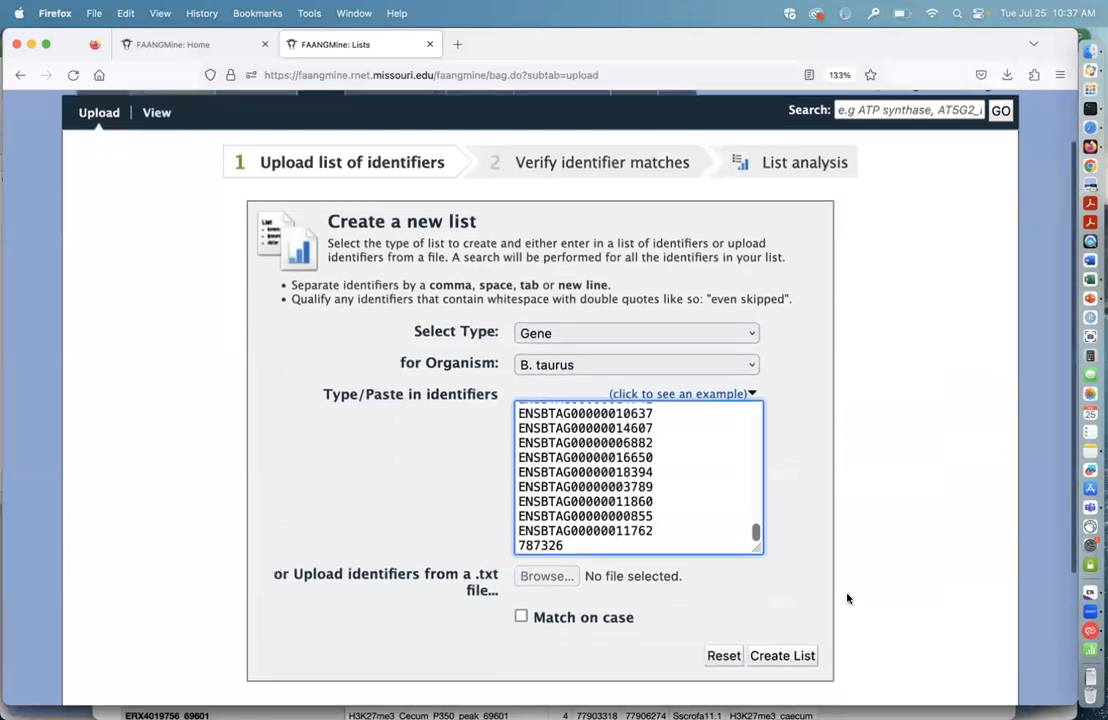
click(785, 582)
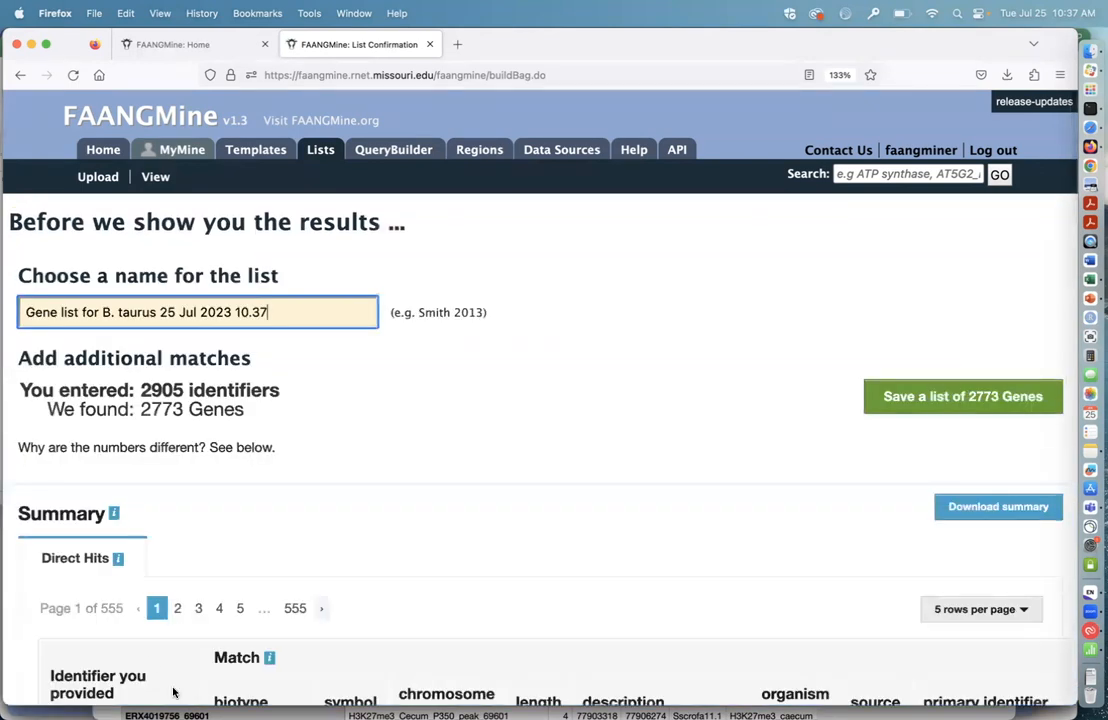
Step: Name the uploaded list "bovine de gene list" and save it with the genes found
triple_click(278, 313)
text(bovine)
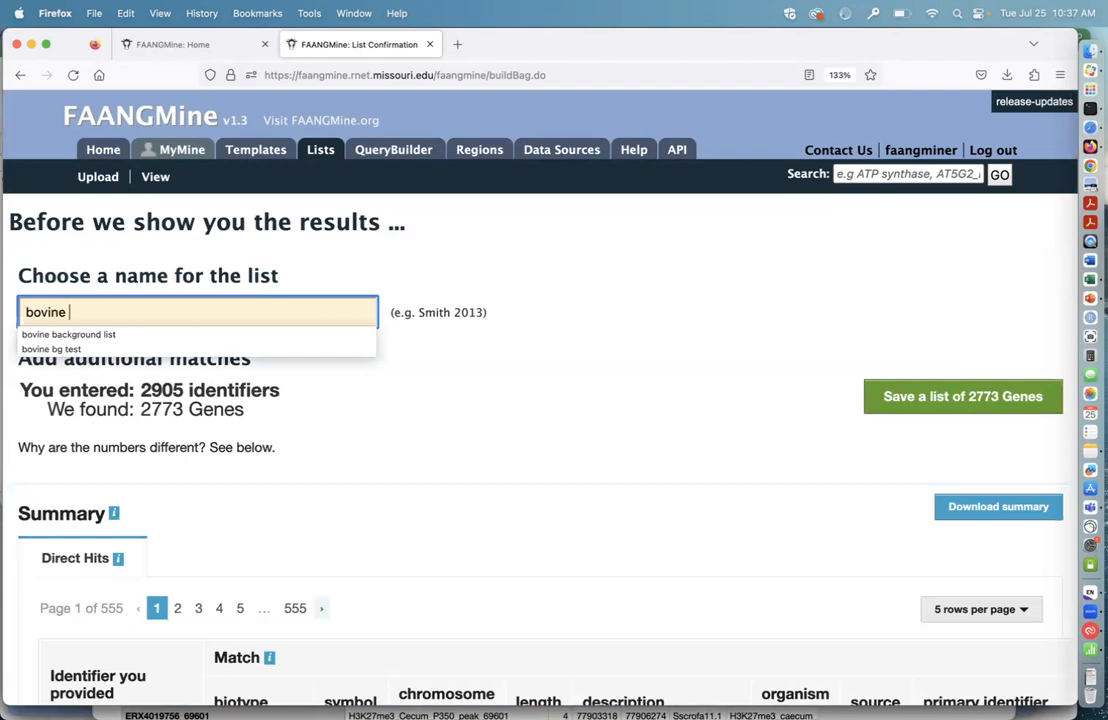
text( de genes)
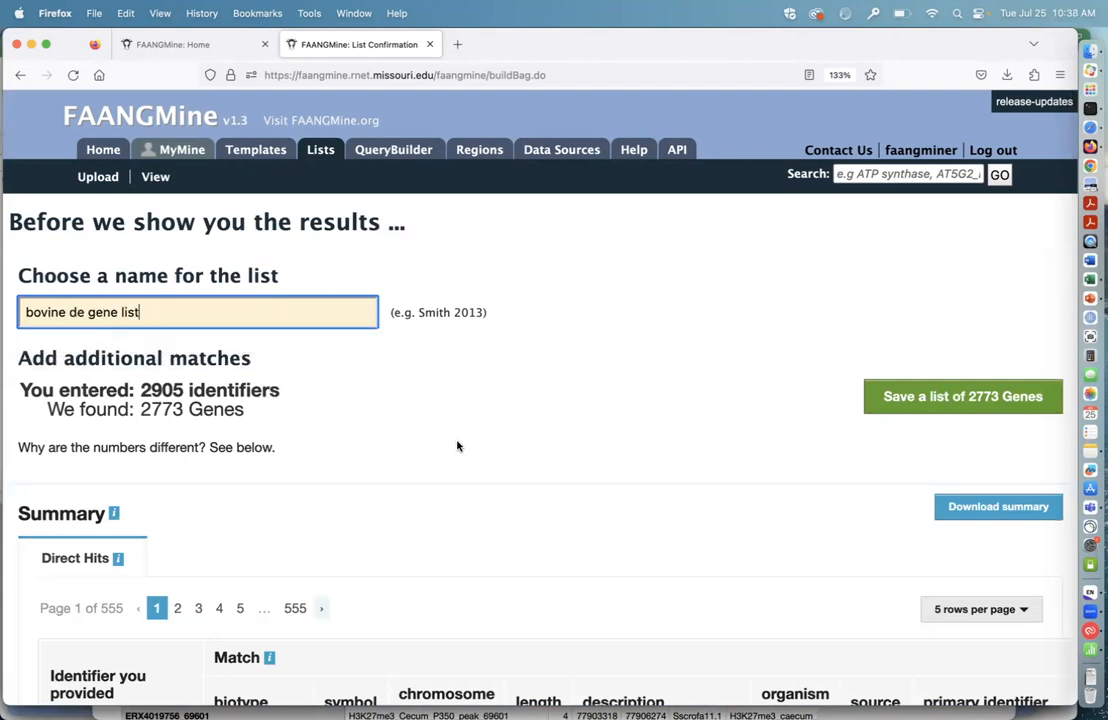
scroll(457, 445, down, 1)
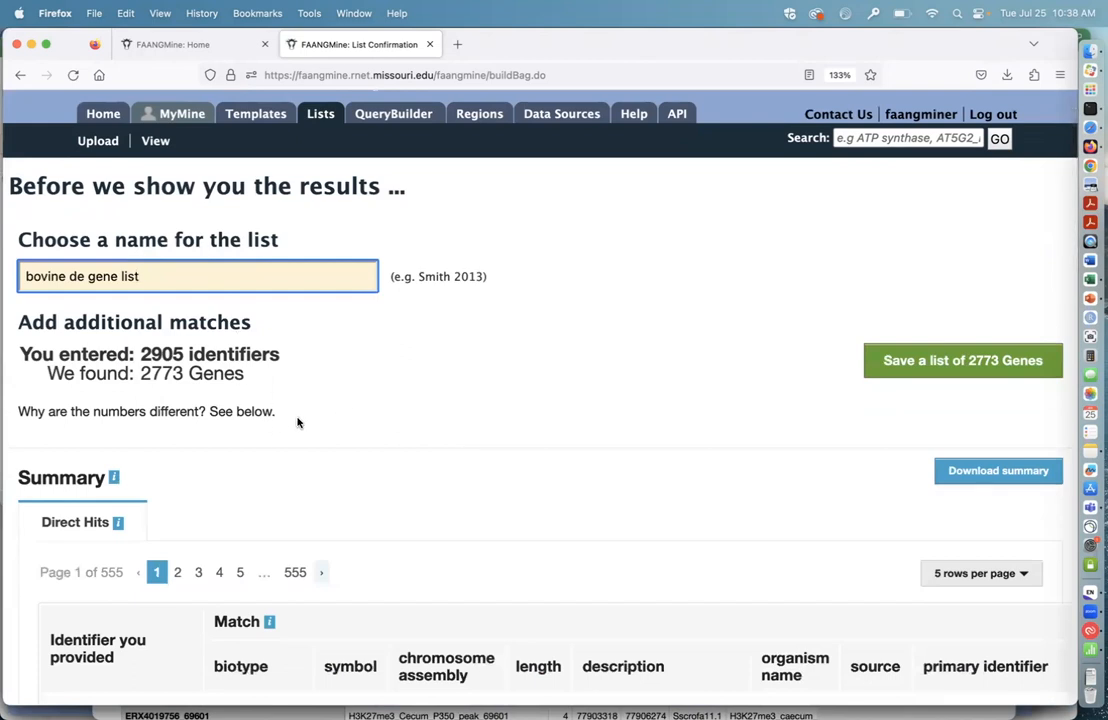
click(977, 367)
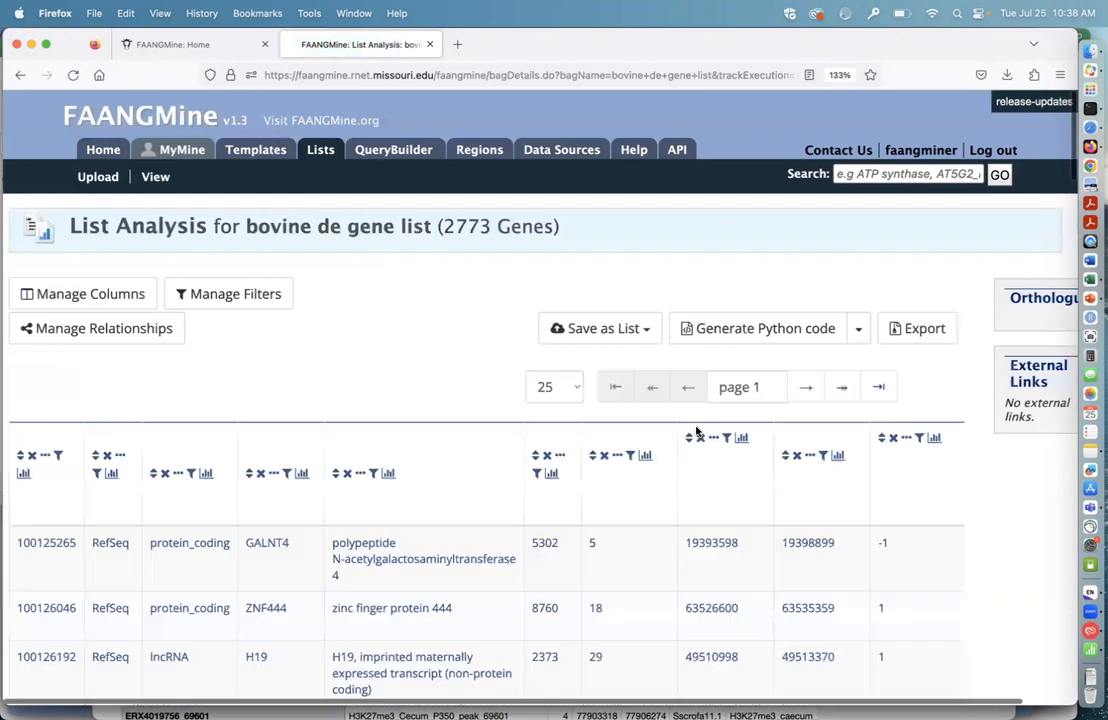
Step: Select Ensembl in the Gene Source column summary of the bovine de gene list and restrict the table to the matching rows
scroll(697, 432, down, 5)
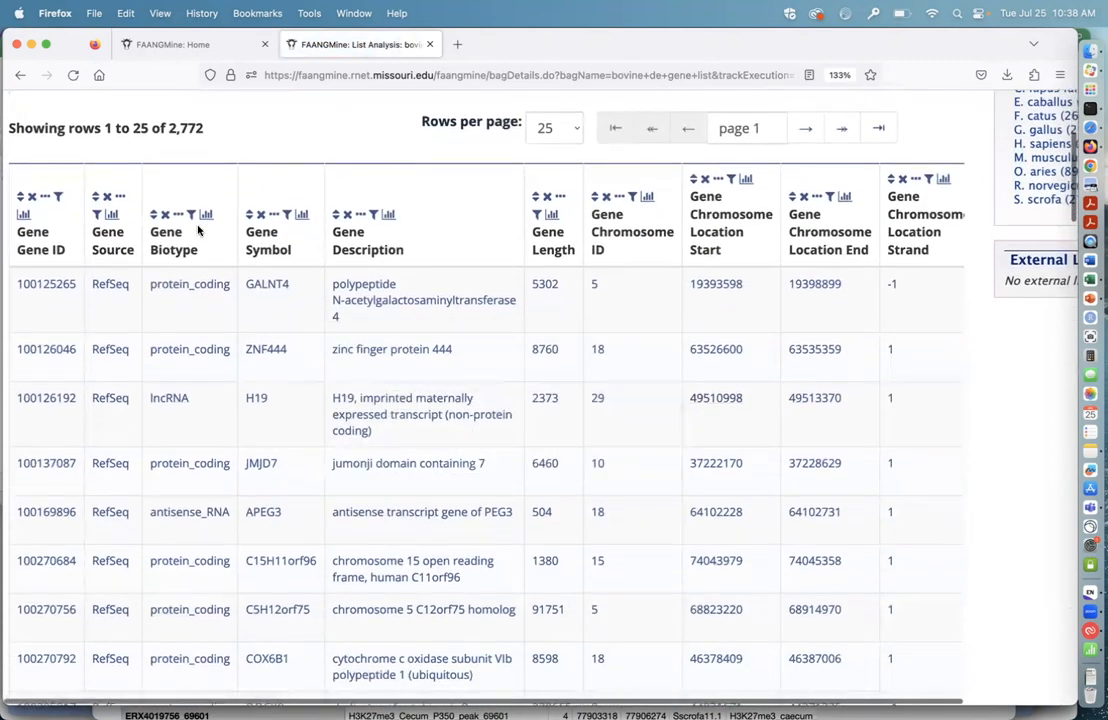
click(112, 214)
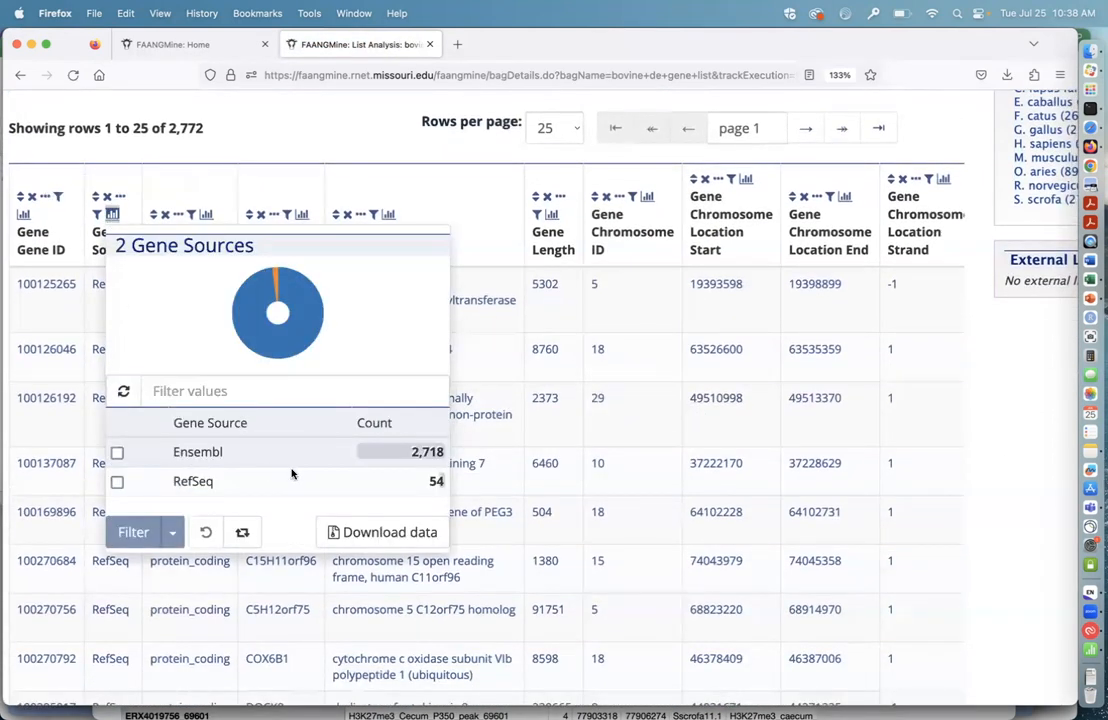
click(117, 452)
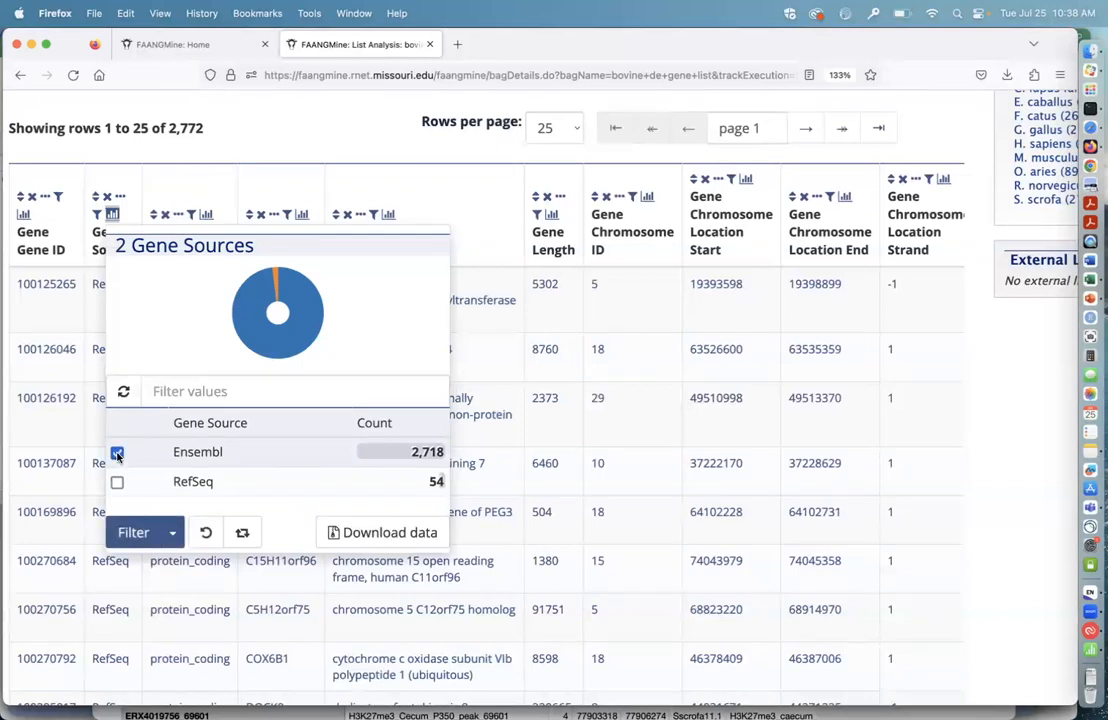
scroll(295, 489, down, 3)
click(172, 452)
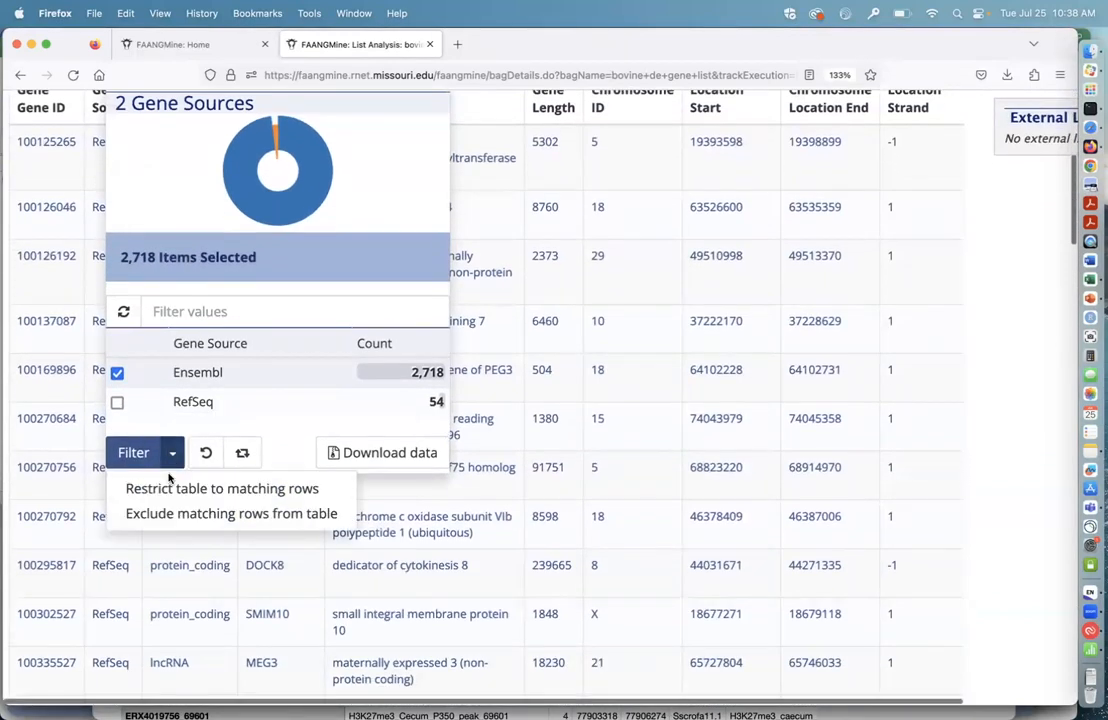
click(167, 490)
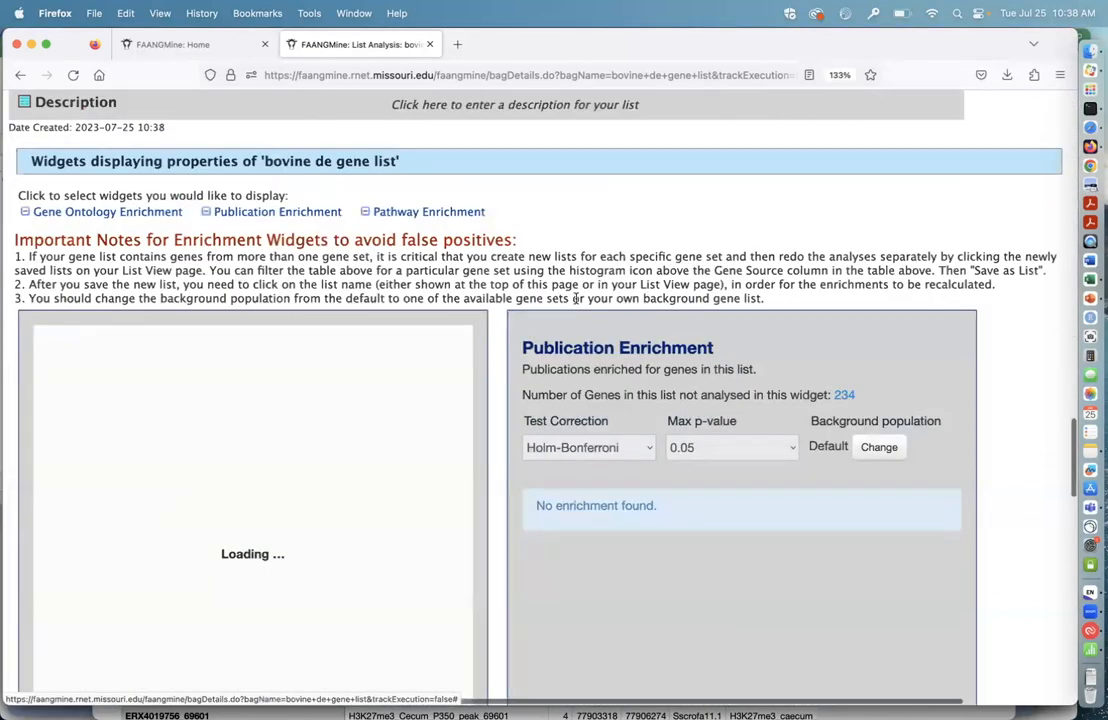
Step: Examine the enrichment notes and the Gene Ontology, Publication and Pathway Enrichment widgets of the bovine de gene list
scroll(575, 298, up, 10)
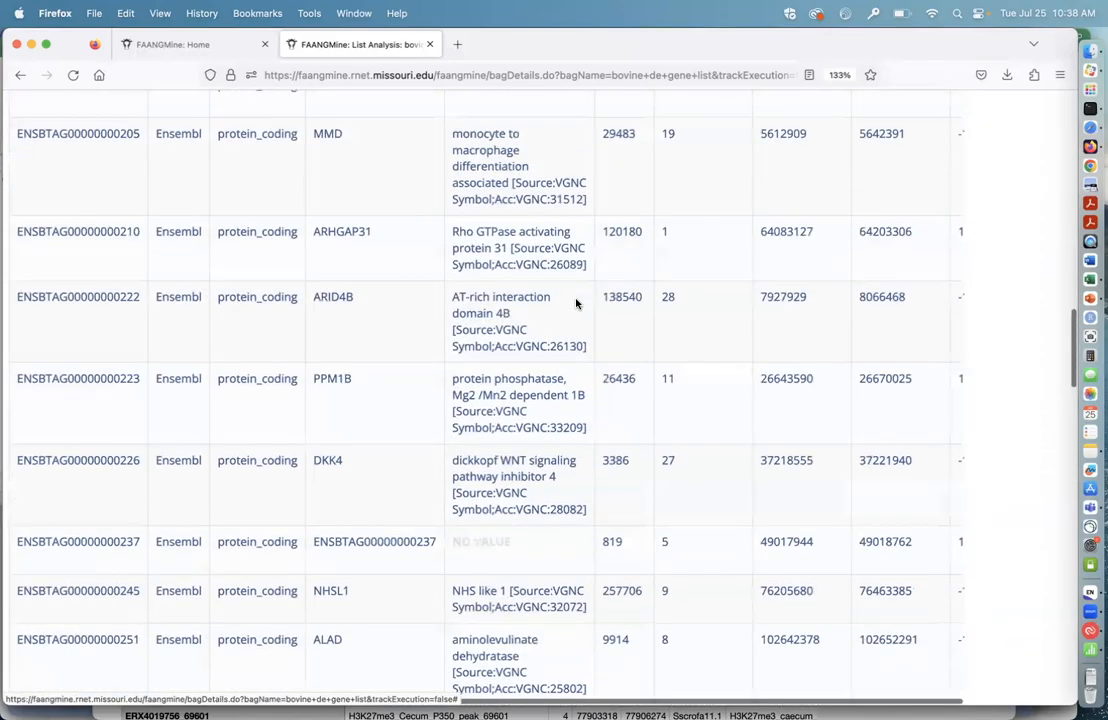
scroll(576, 303, down, 5)
scroll(576, 303, down, 15)
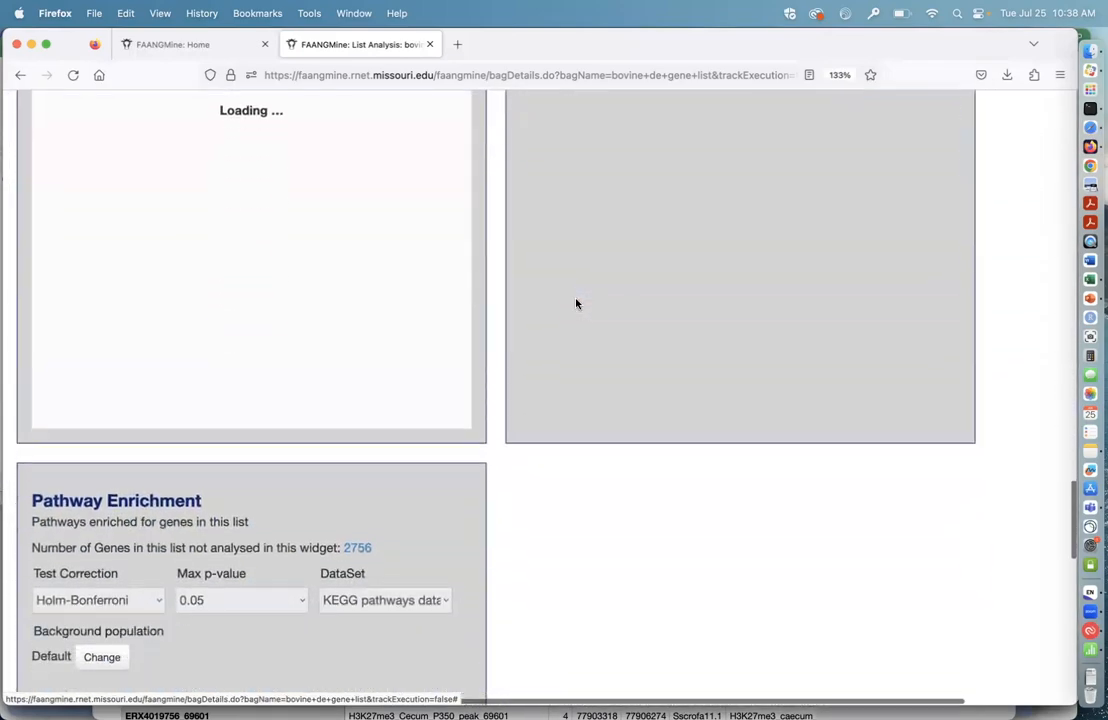
scroll(589, 503, up, 5)
scroll(589, 503, down, 7)
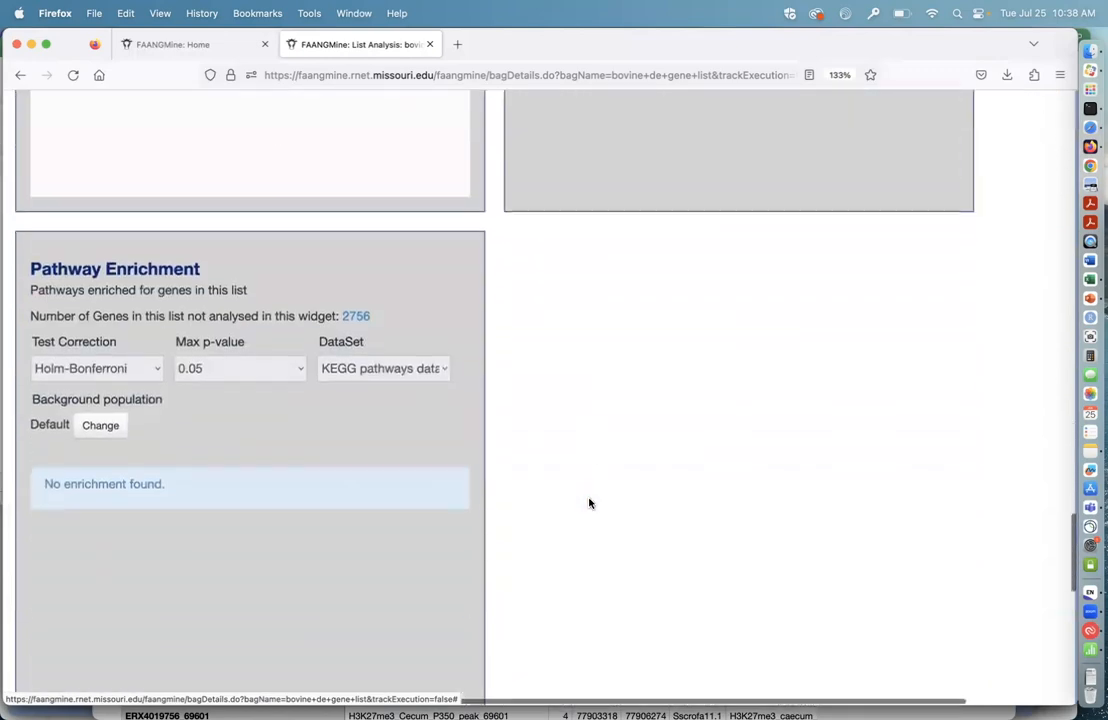
scroll(589, 503, up, 15)
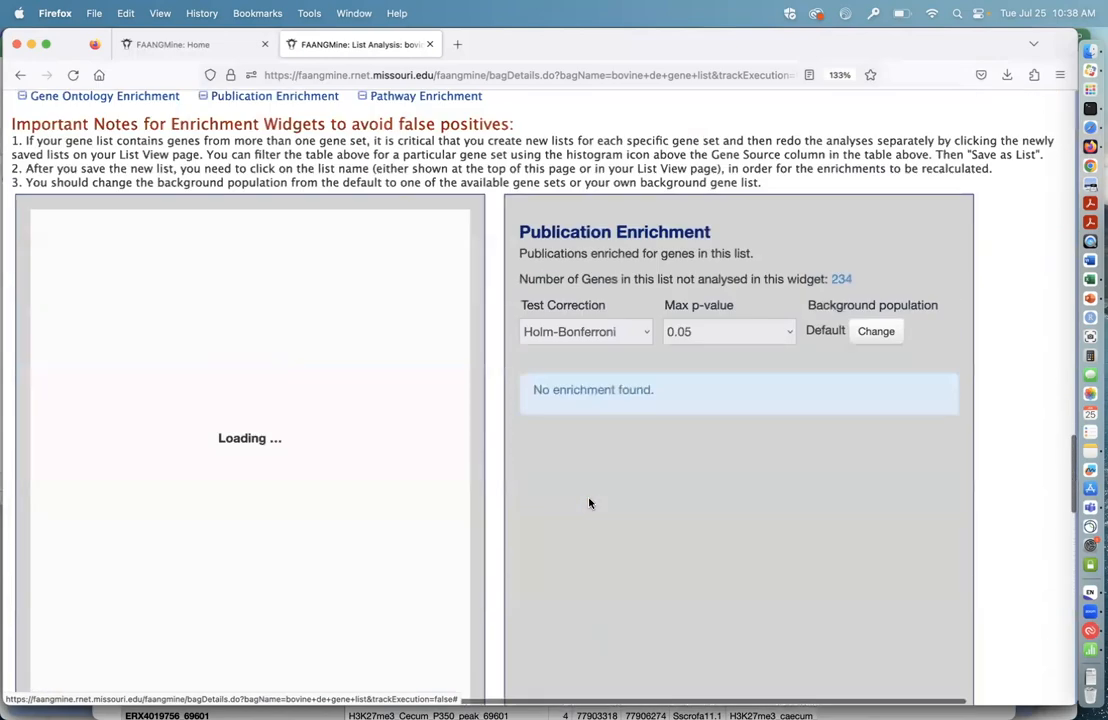
scroll(580, 435, down, 5)
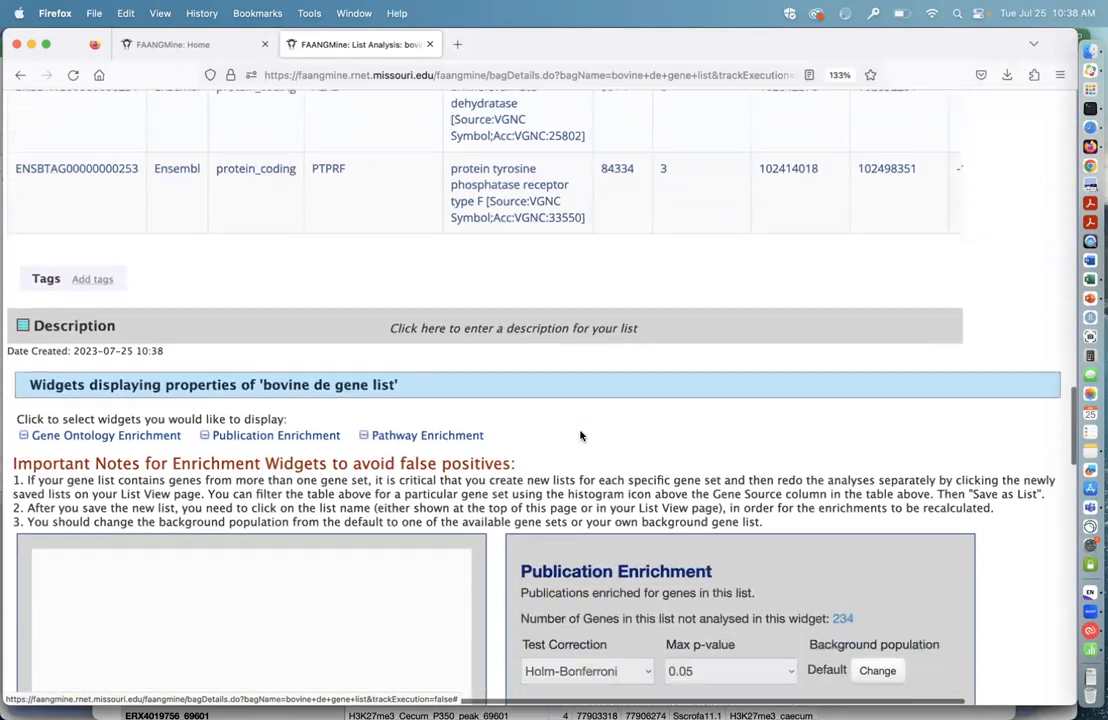
scroll(580, 433, down, 5)
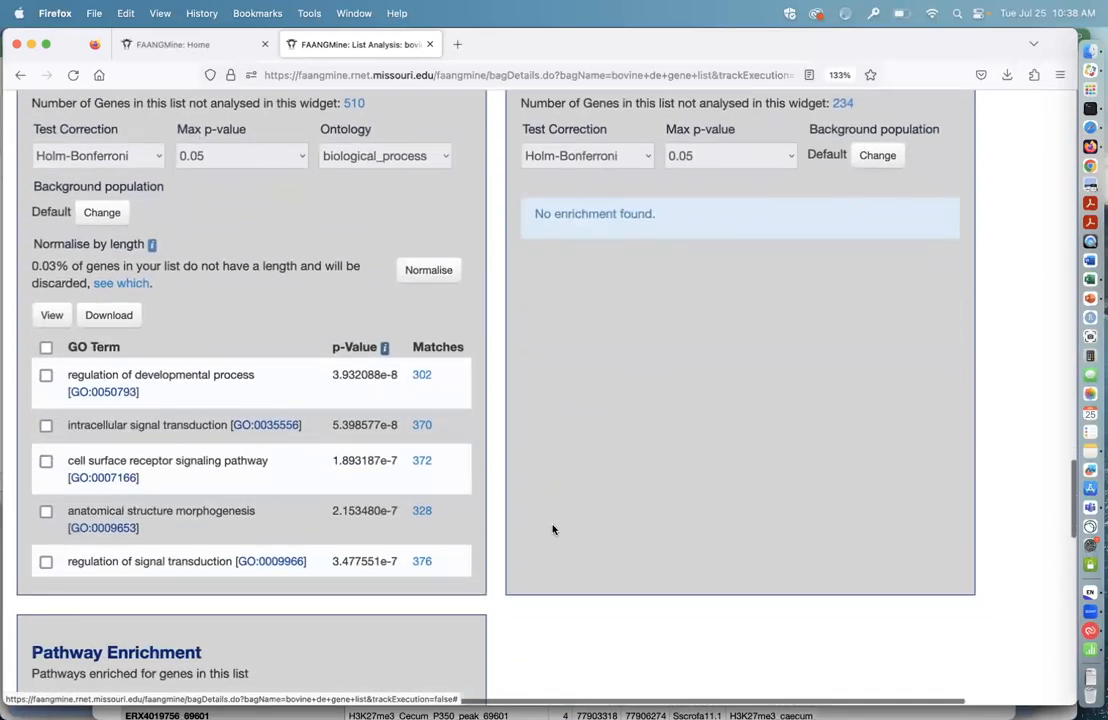
scroll(553, 529, down, 1)
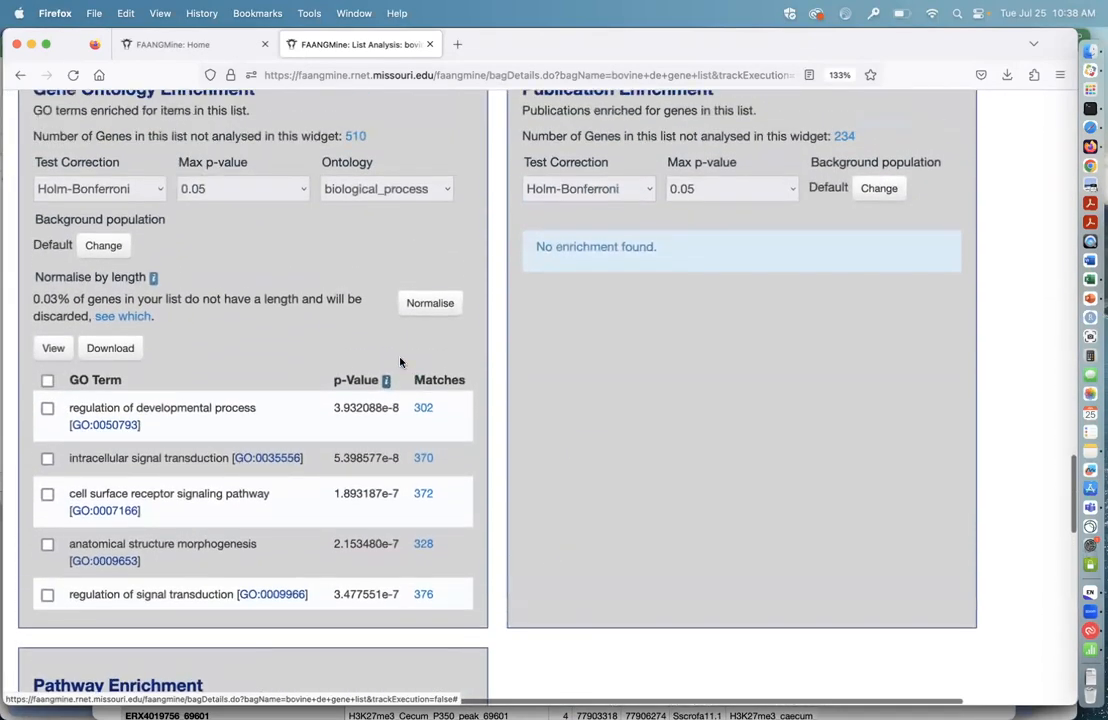
Step: Save the Ensembl-filtered genes as a new Gene list named "bovine de genes ensembl"
scroll(390, 347, up, 5)
scroll(390, 347, up, 14)
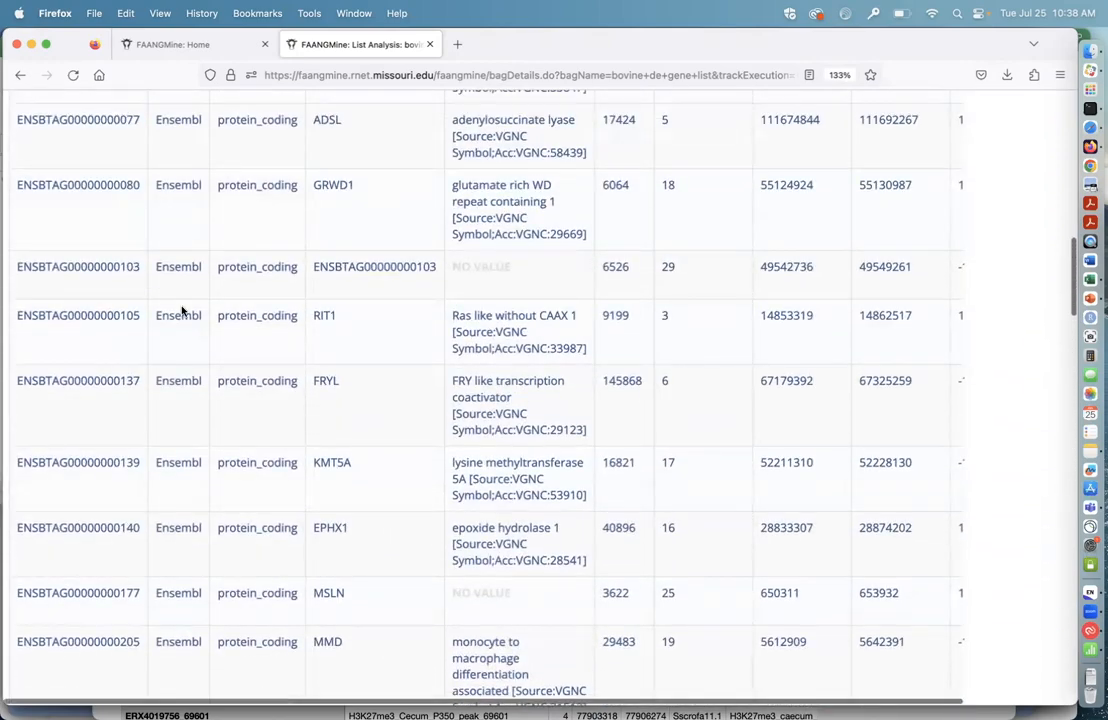
scroll(185, 300, up, 8)
scroll(185, 255, up, 4)
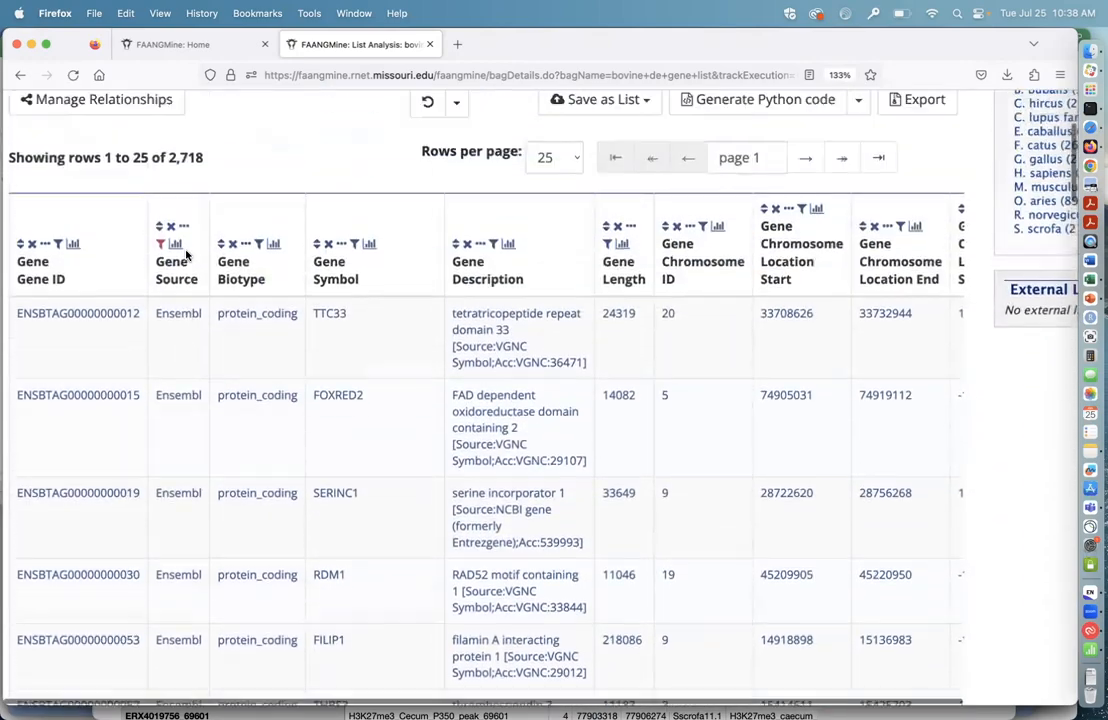
scroll(306, 258, up, 3)
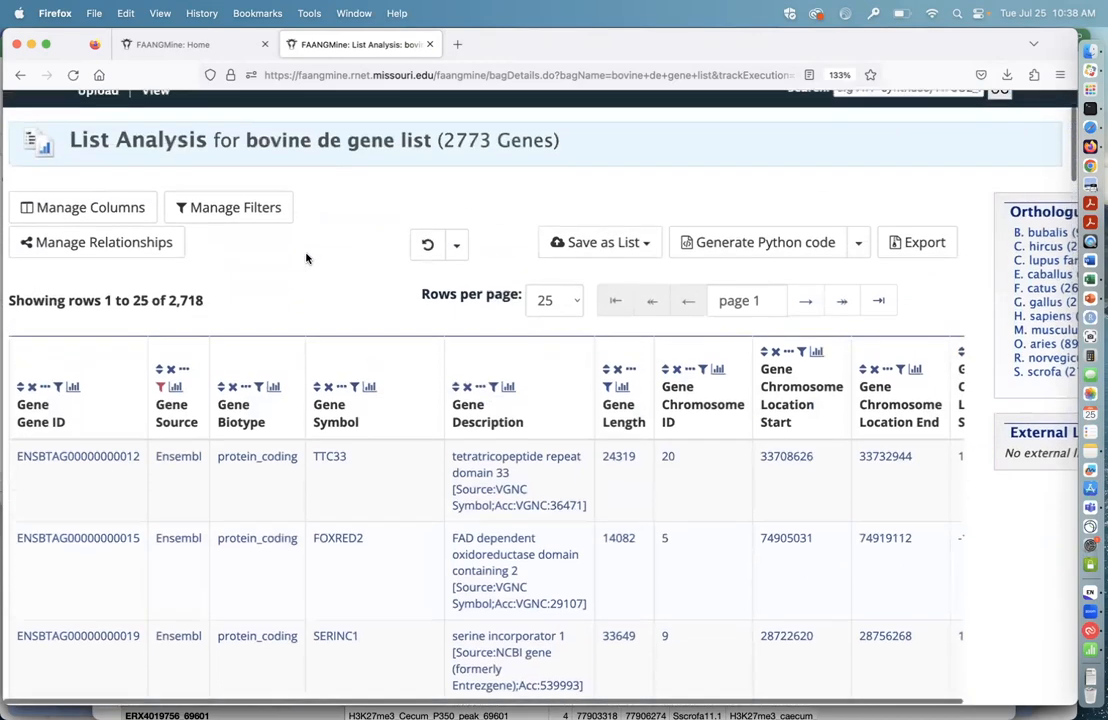
click(653, 322)
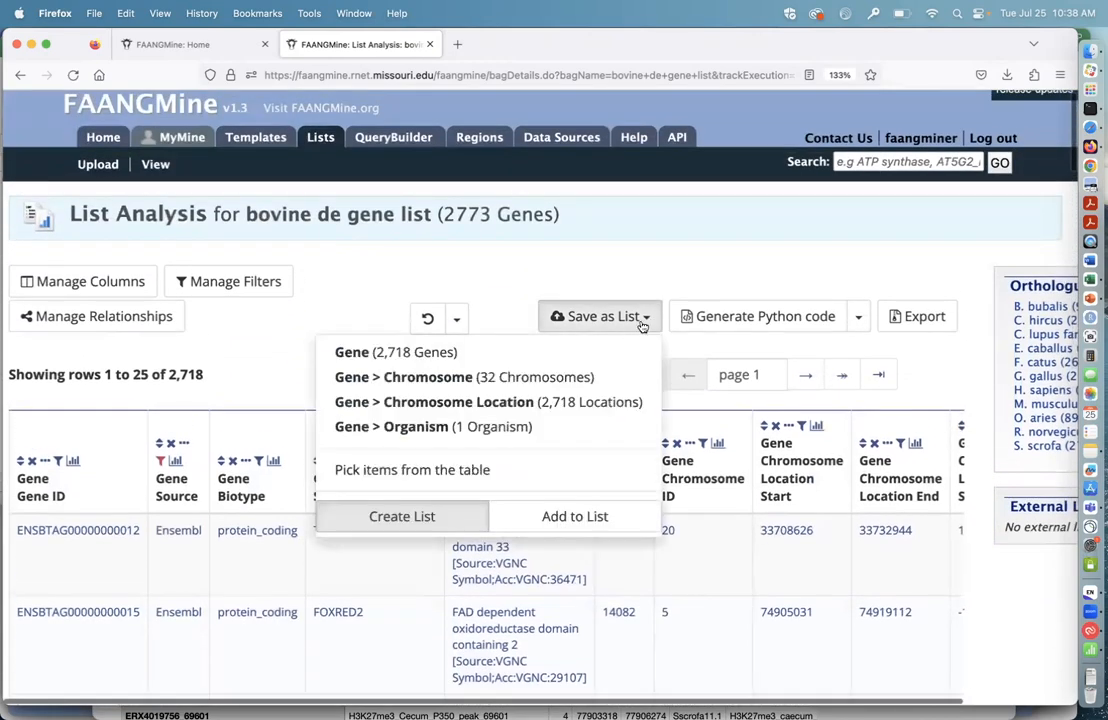
click(417, 354)
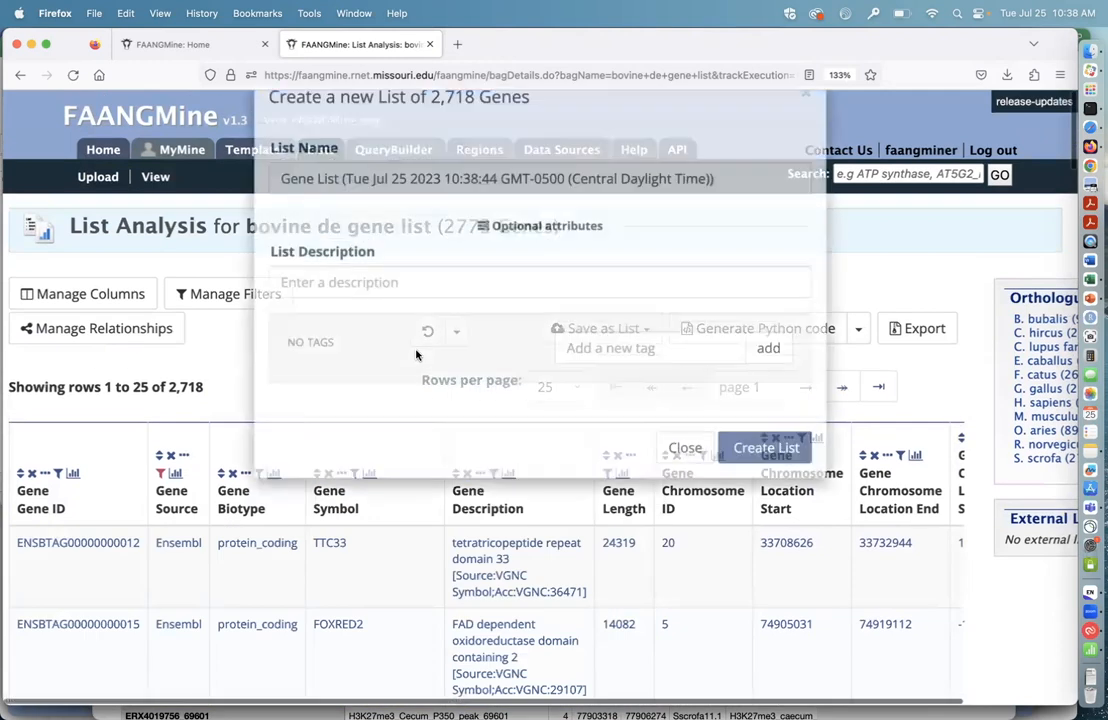
drag(712, 228, 242, 202)
text(bo)
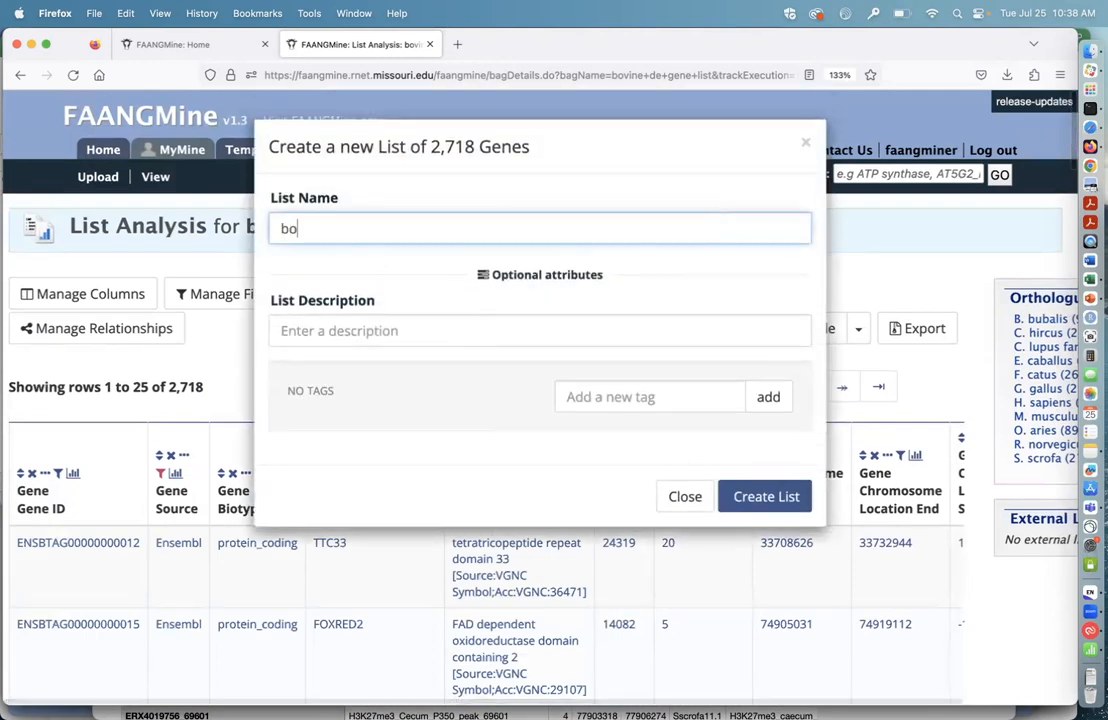
text(vine de genes)
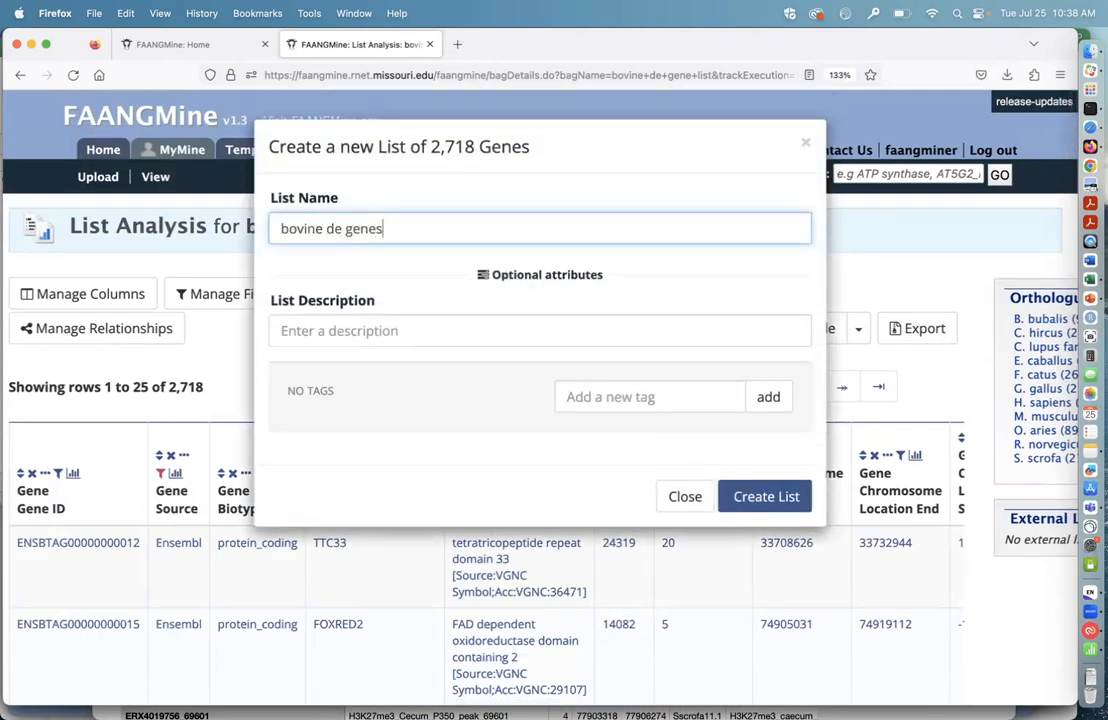
text( ensembl)
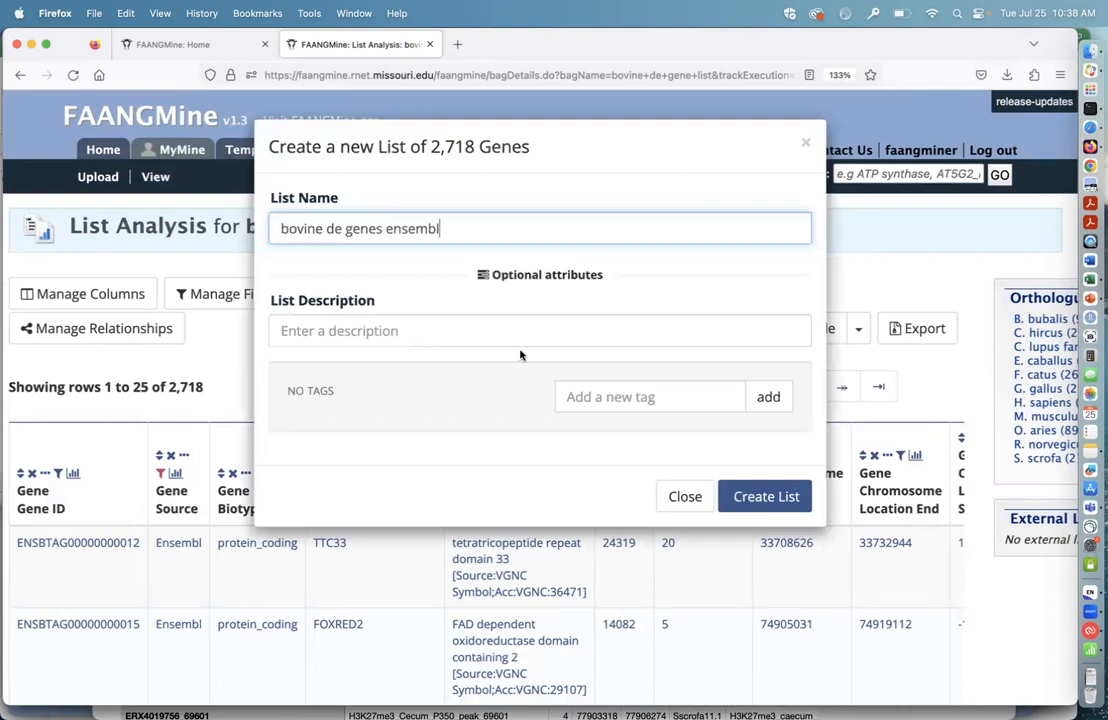
click(768, 498)
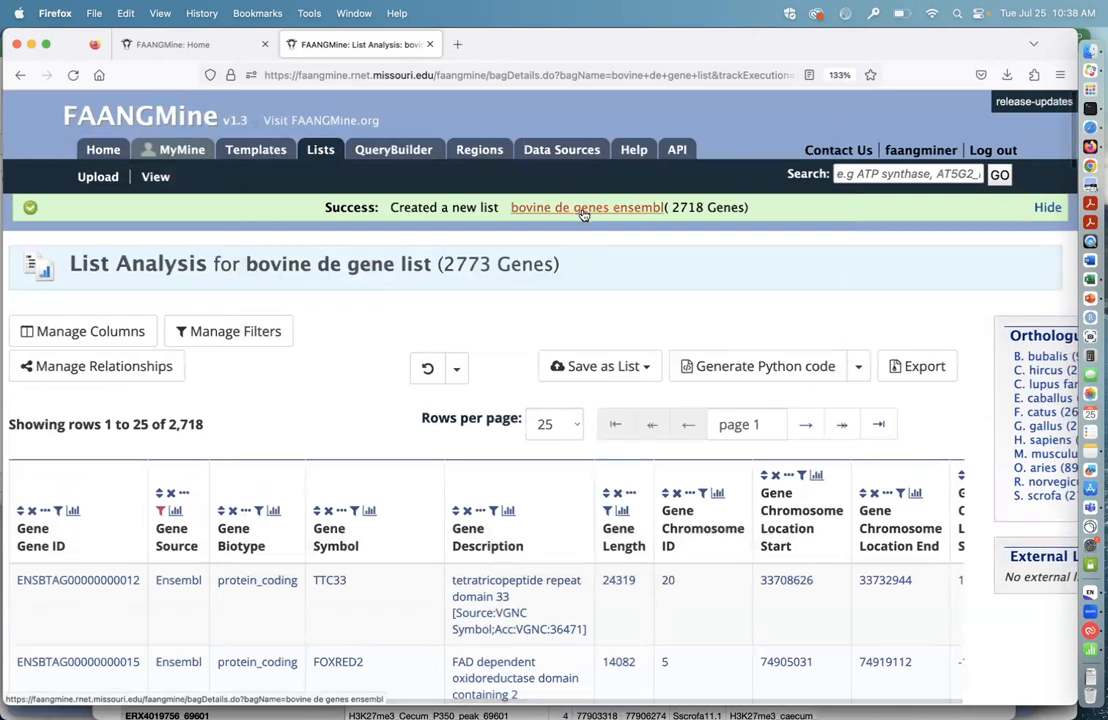
Step: Go to the overview of saved lists and open the analysis page of "bovine de genes ensembl"
click(157, 180)
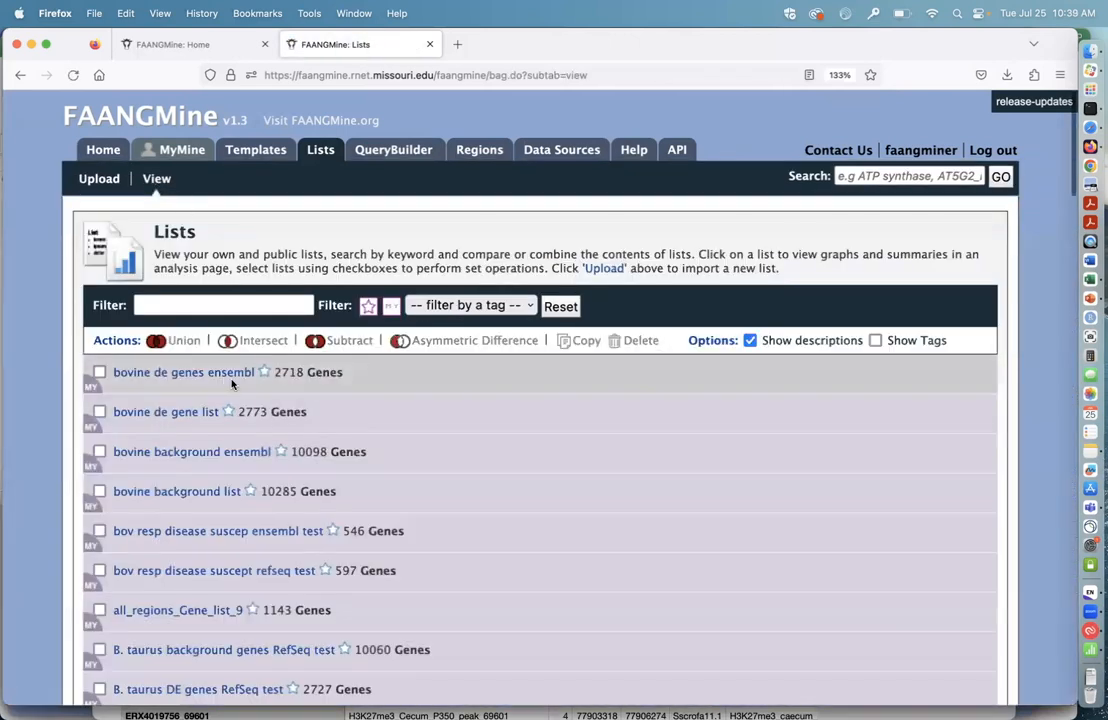
click(199, 373)
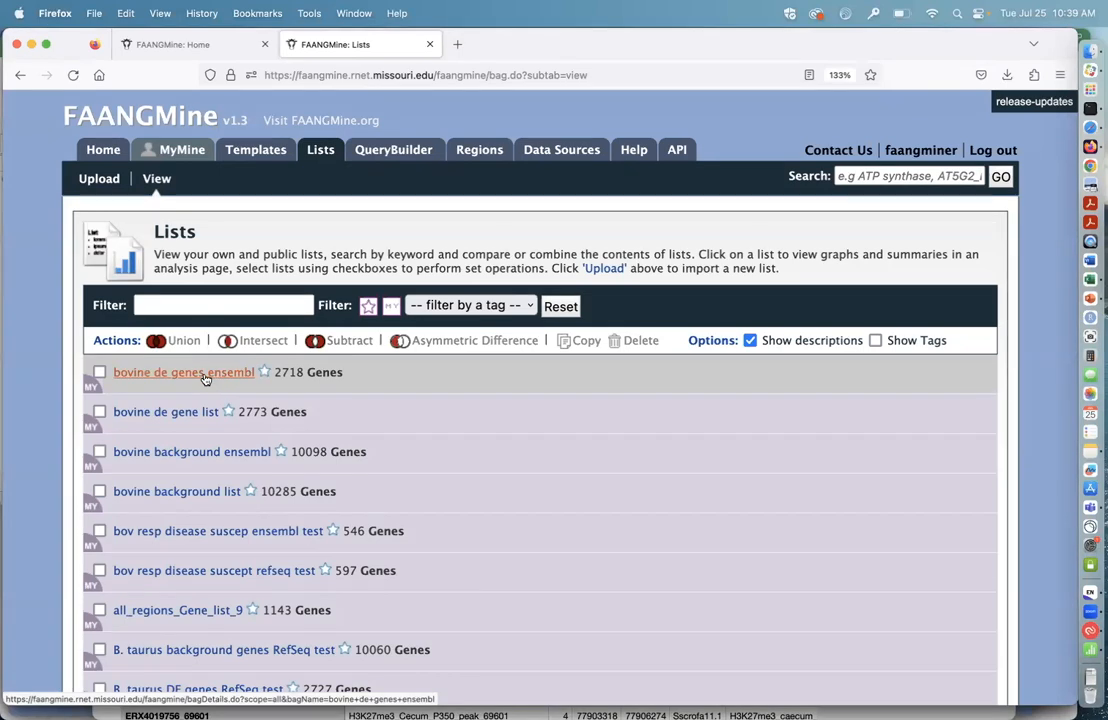
click(205, 379)
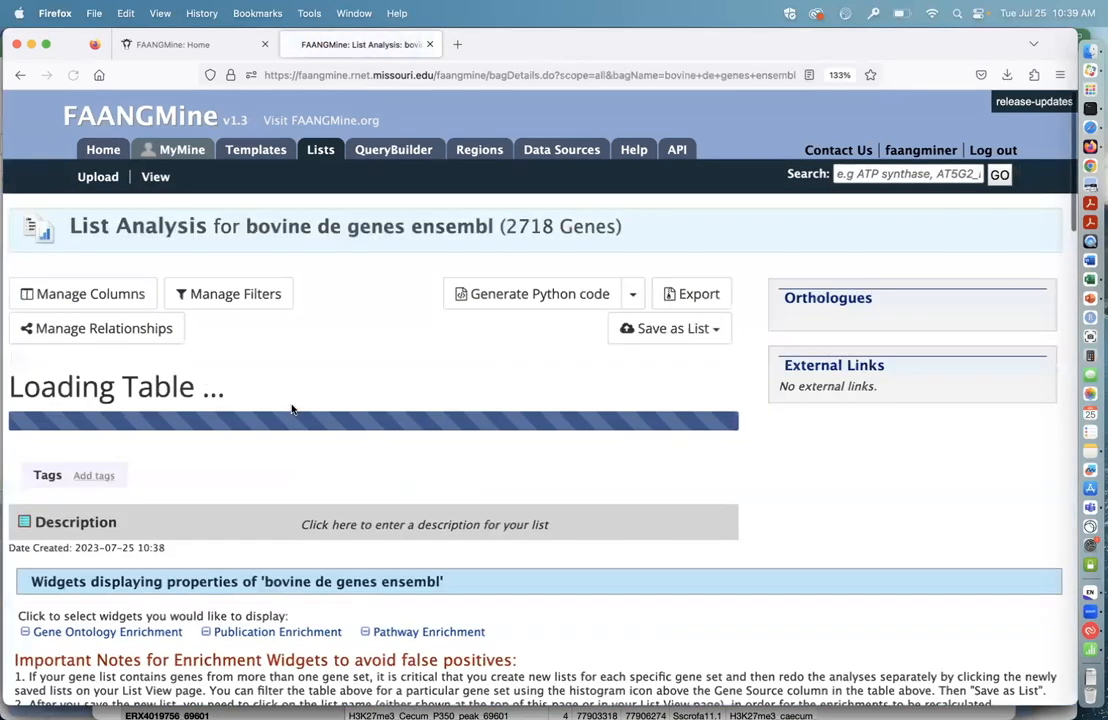
scroll(495, 502, down, 1)
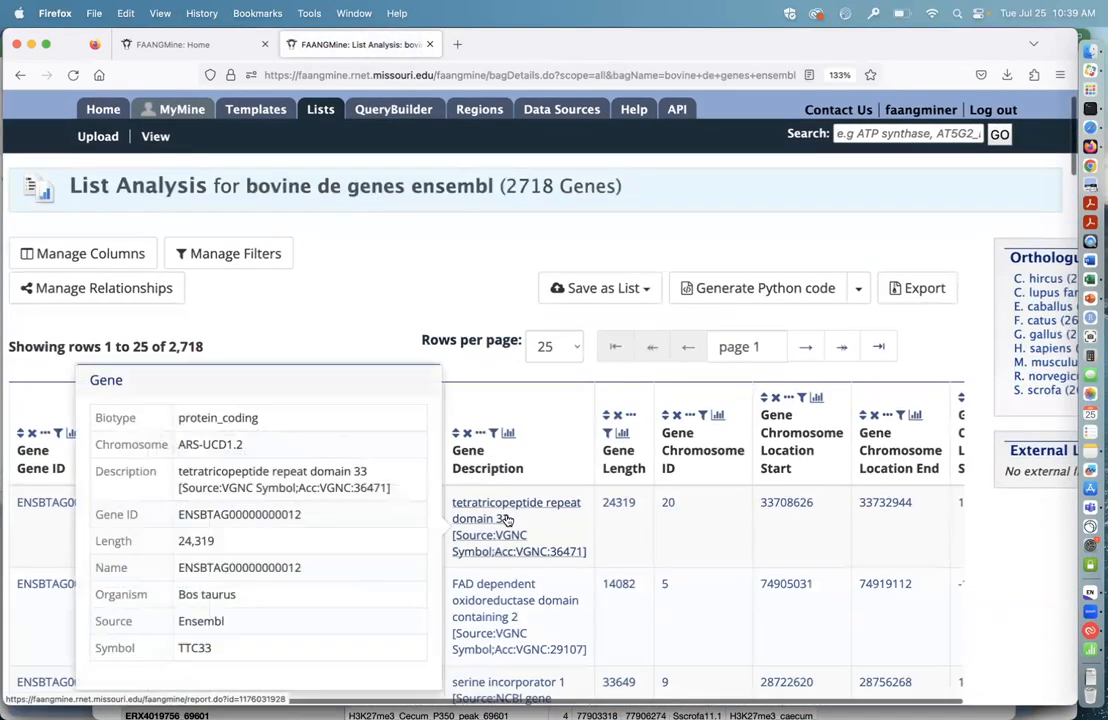
scroll(437, 341, down, 20)
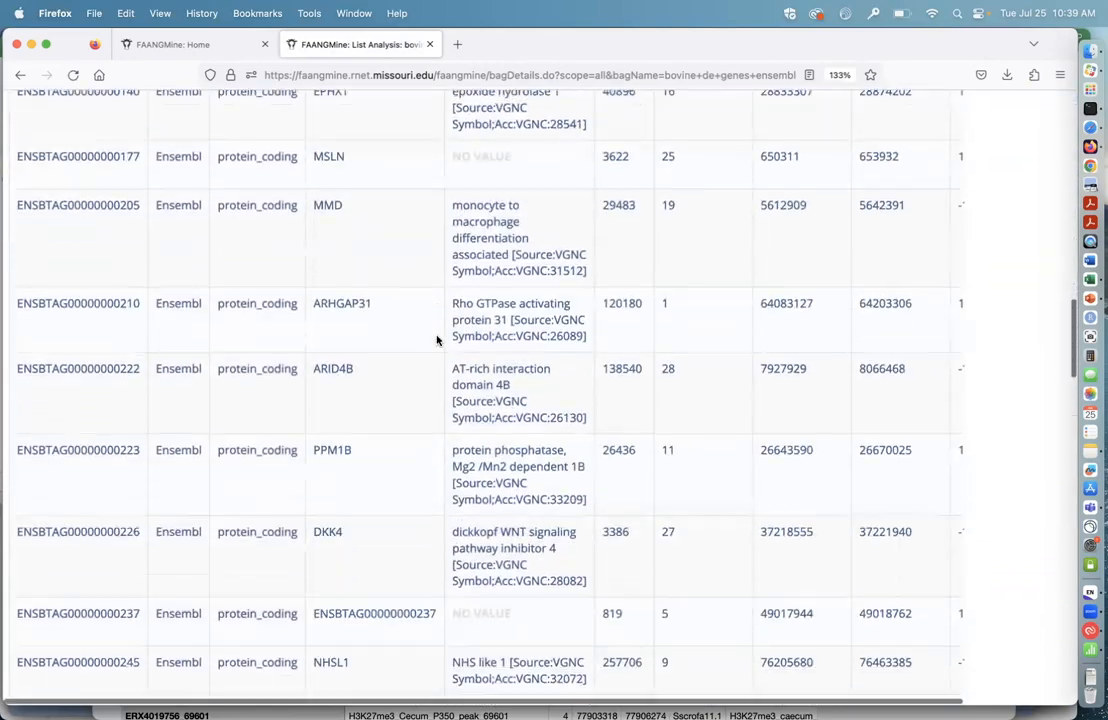
Step: Set the background population of the Pathway Enrichment widget to "B. taurus background genes Ensembl test"
scroll(440, 360, down, 5)
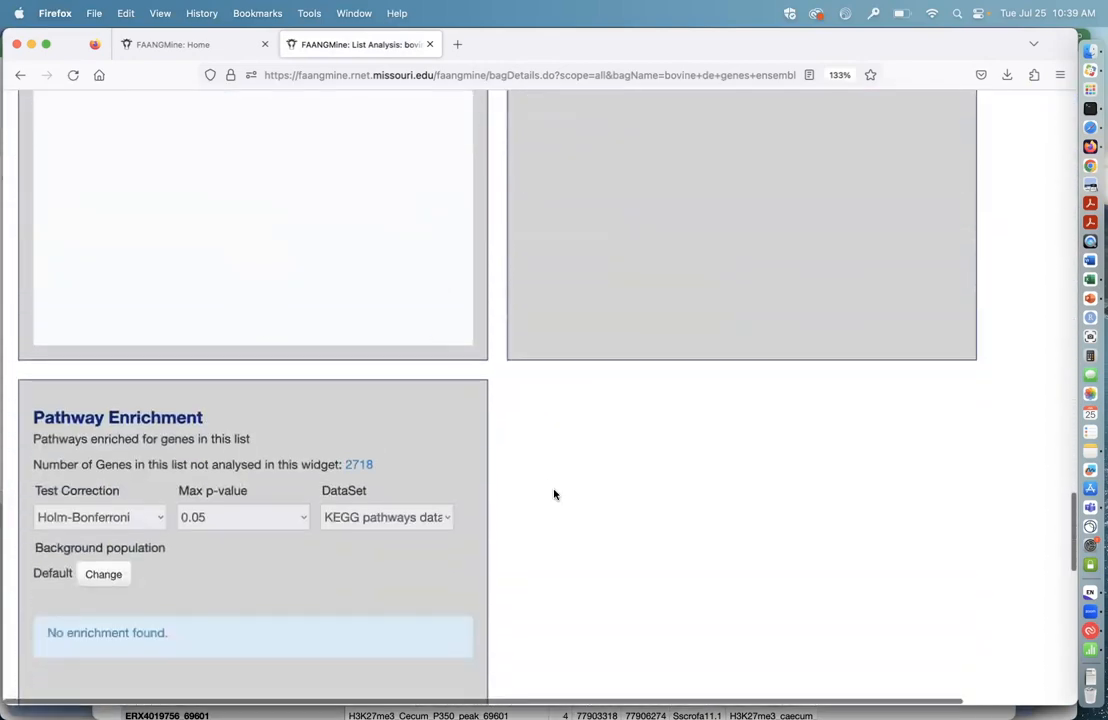
scroll(554, 494, down, 5)
scroll(554, 494, down, 1)
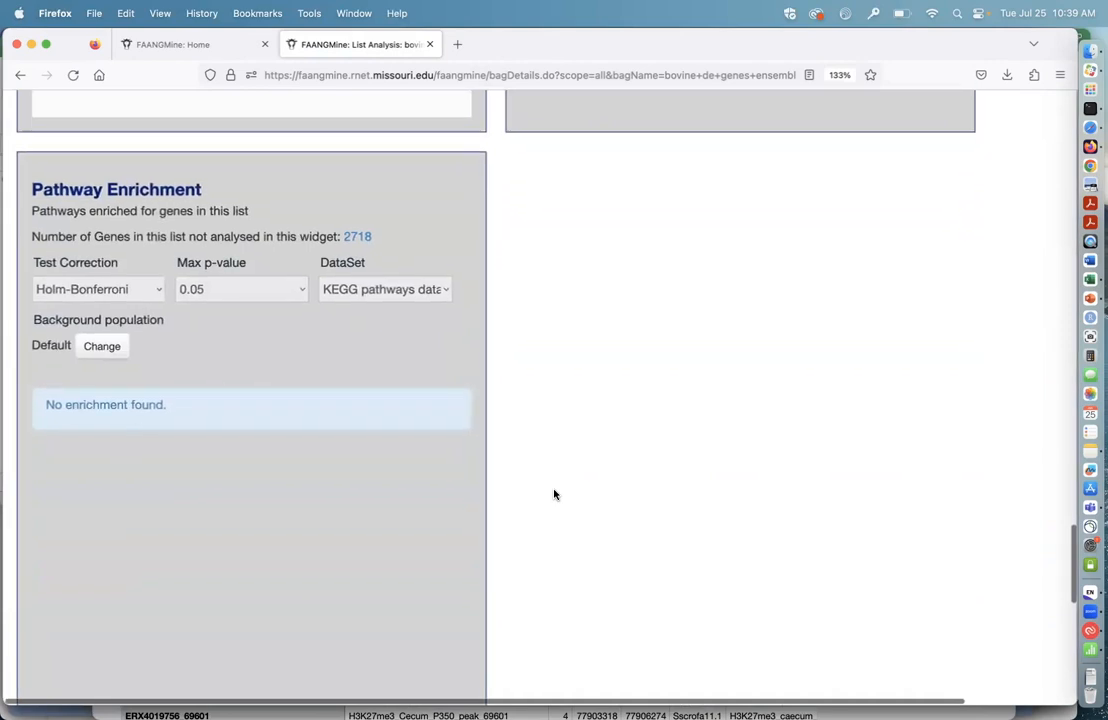
click(112, 346)
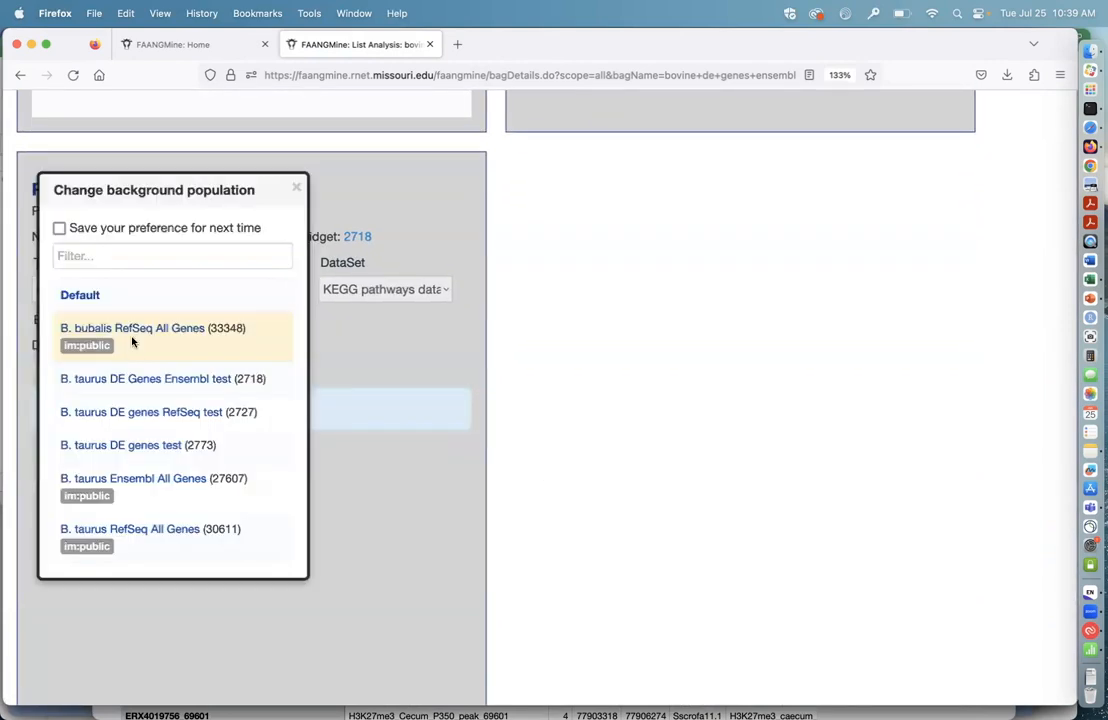
scroll(170, 490, down, 1)
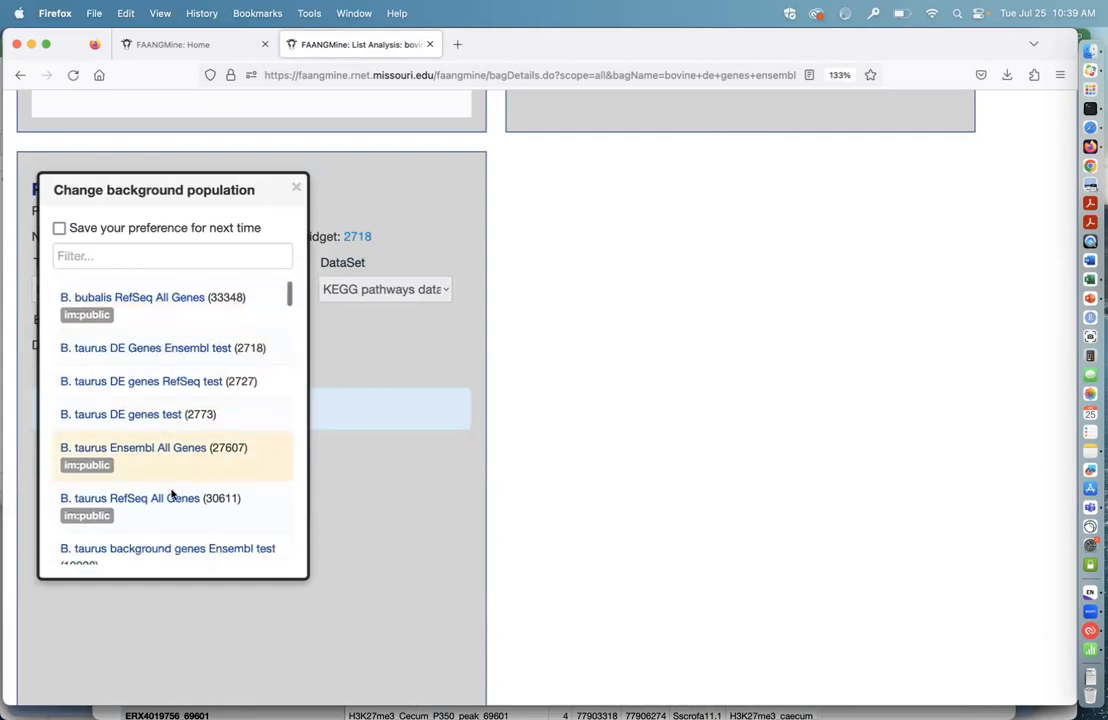
scroll(172, 495, down, 1)
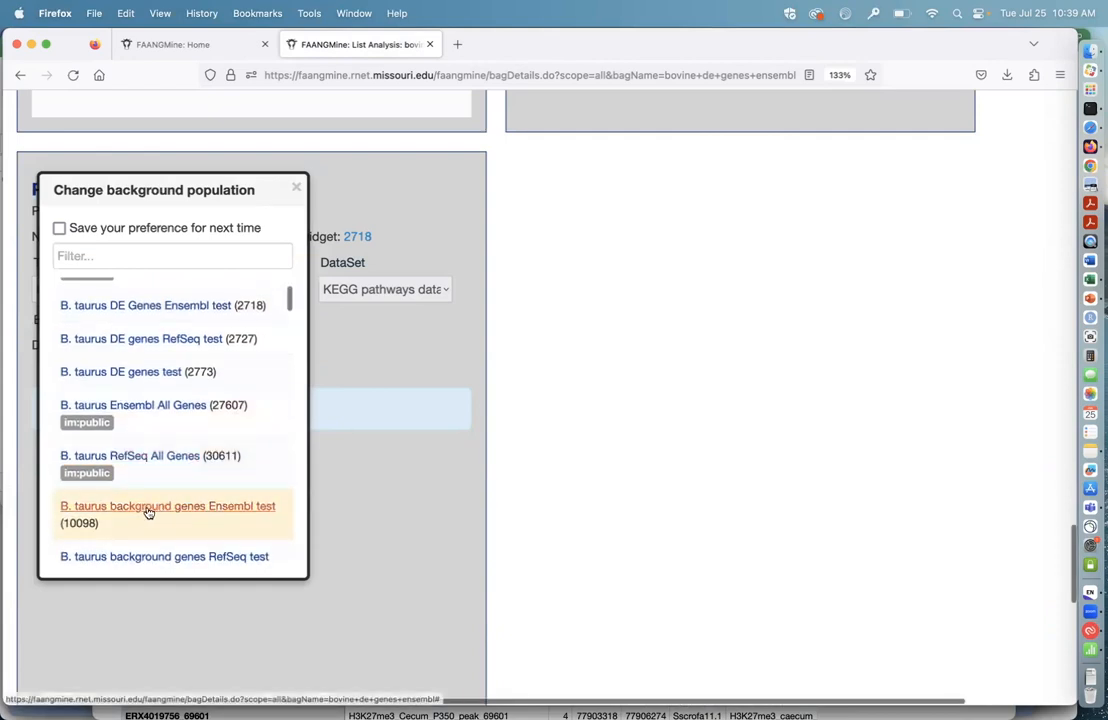
click(147, 508)
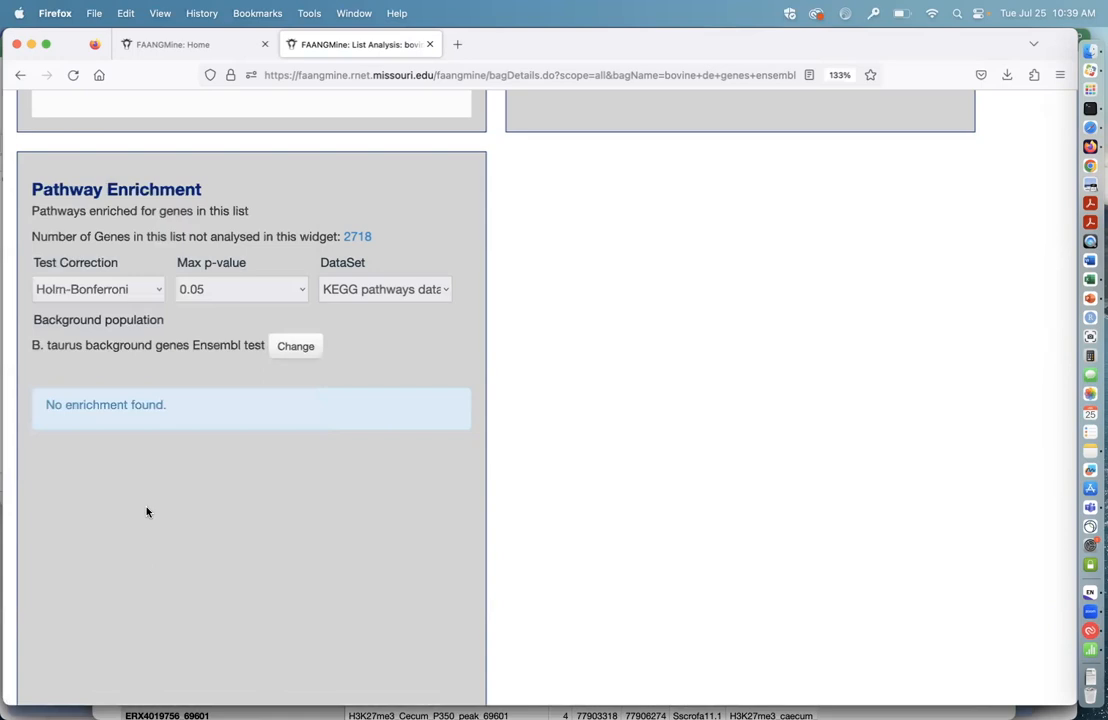
Step: Switch the Pathway Enrichment widget to the Reactome pathways data set and view the enriched pathways
click(447, 291)
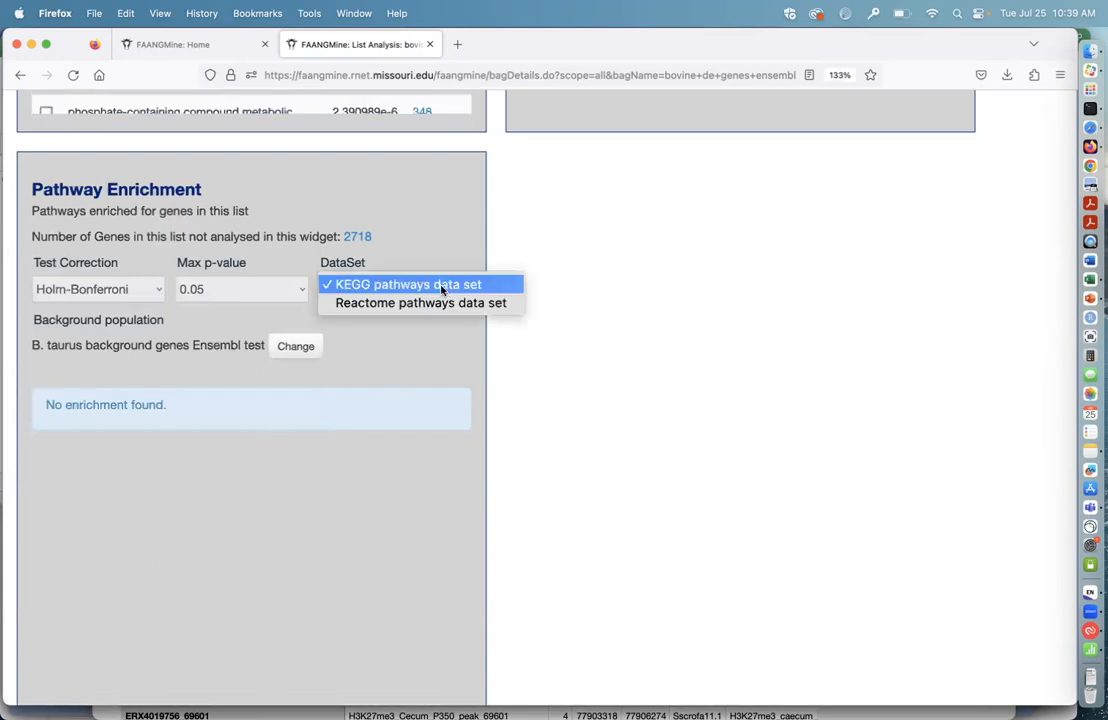
click(391, 303)
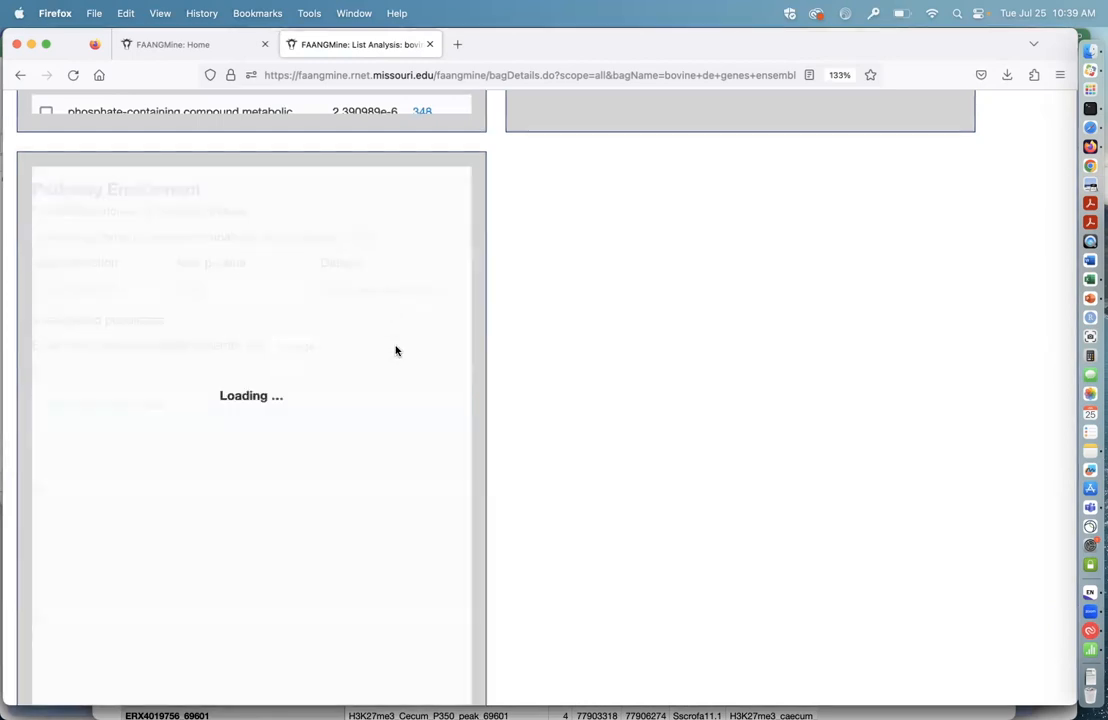
scroll(530, 485, down, 1)
scroll(535, 490, down, 2)
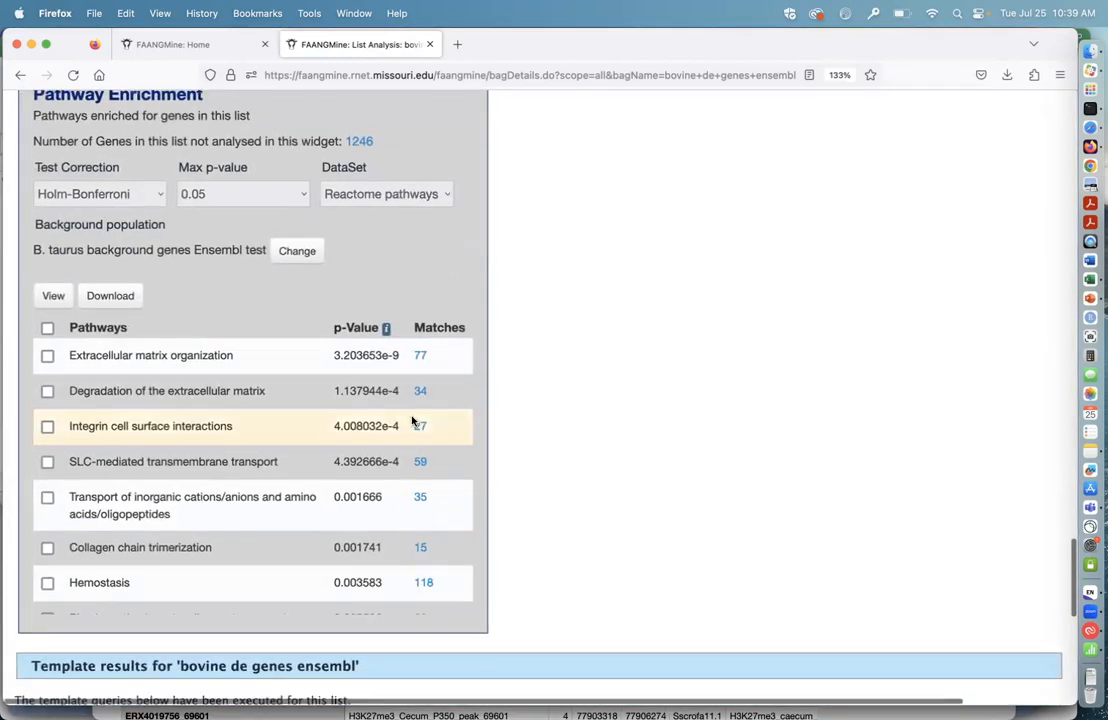
scroll(472, 303, up, 3)
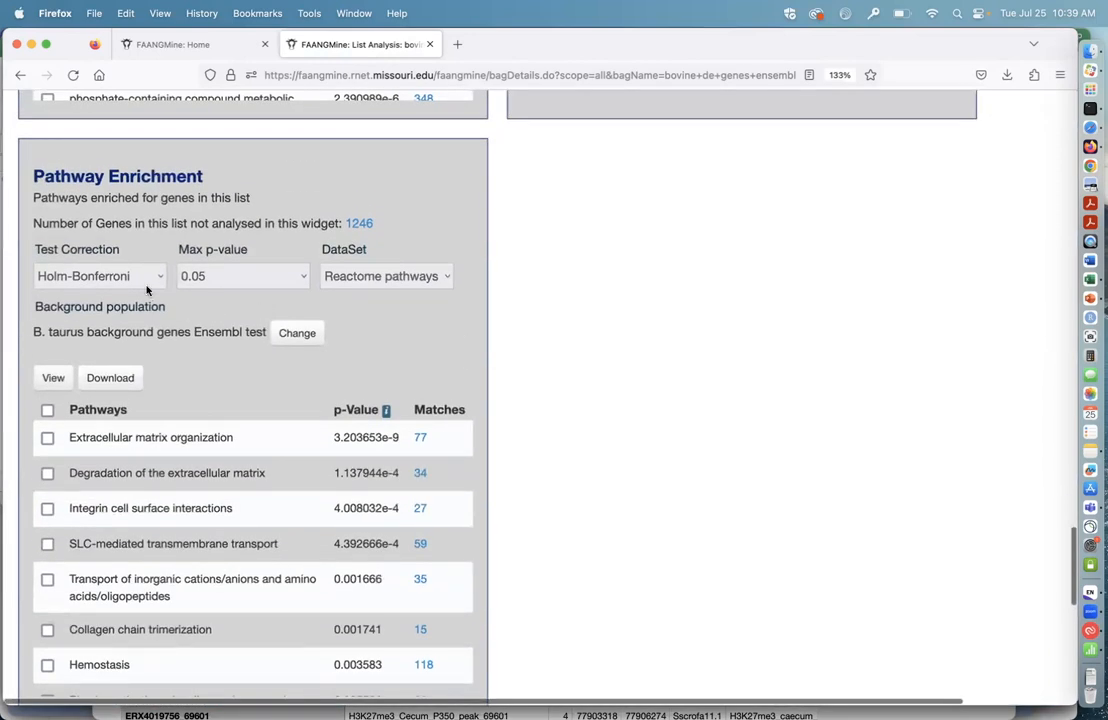
click(152, 283)
click(140, 279)
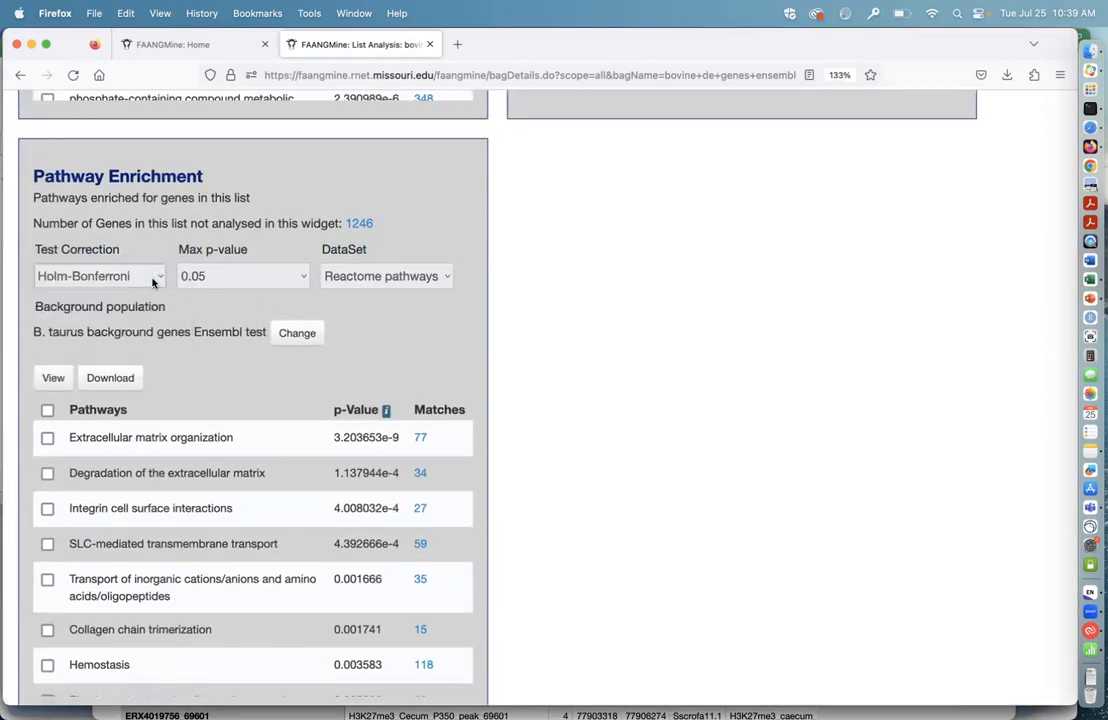
click(298, 277)
click(300, 277)
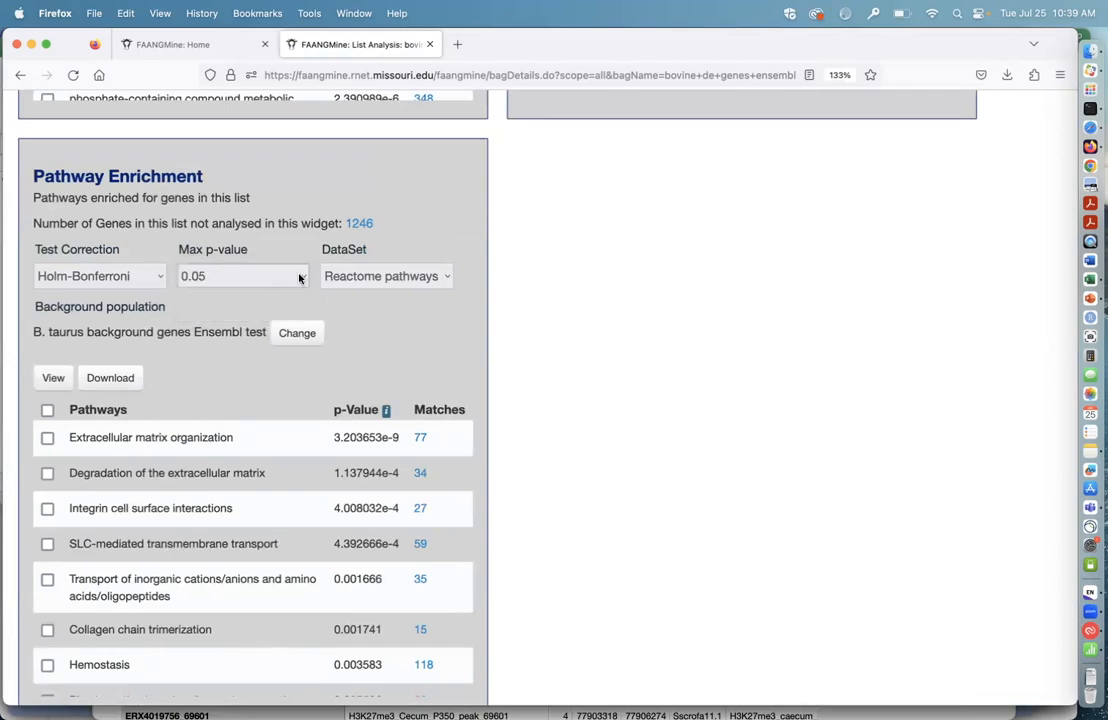
click(301, 277)
click(301, 277)
Step: Set the background population of the Gene Ontology Enrichment widget to "B. taurus background genes Ensembl test"
scroll(505, 402, down, 2)
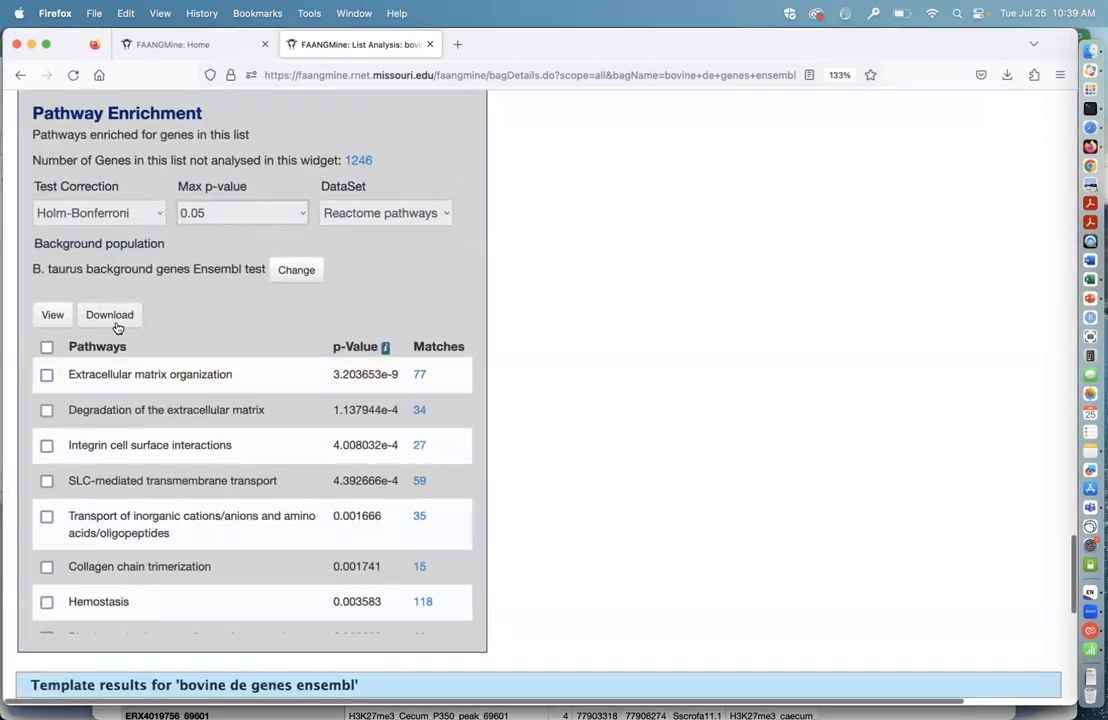
scroll(152, 314, up, 5)
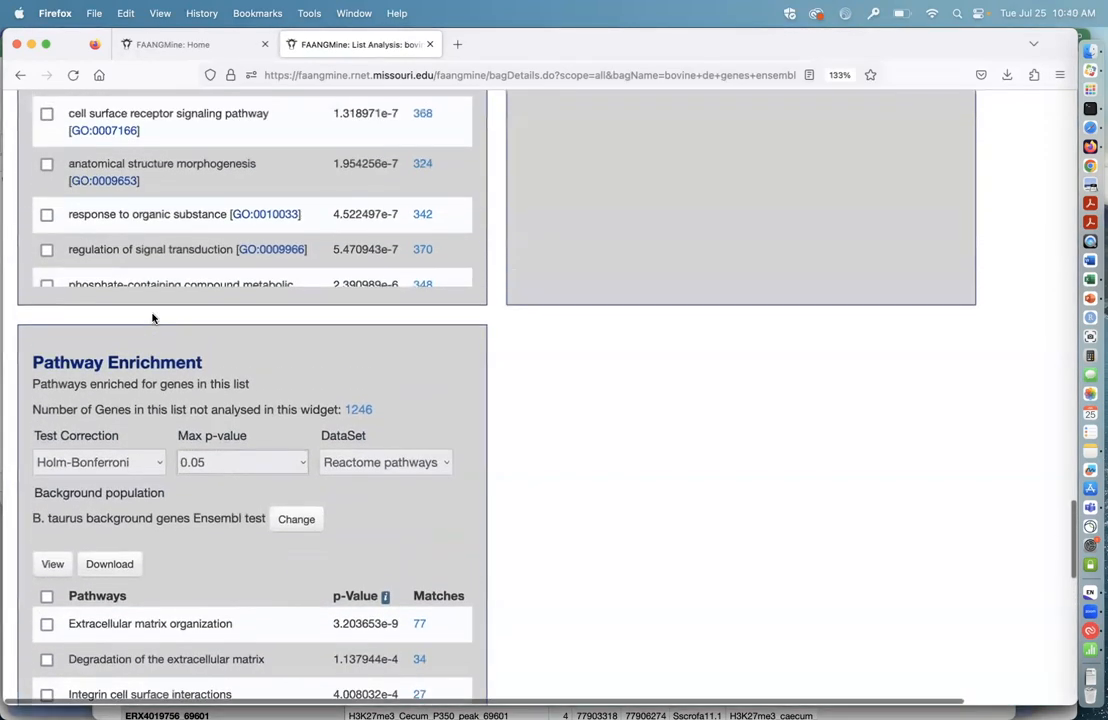
scroll(153, 316, up, 3)
scroll(170, 325, down, 2)
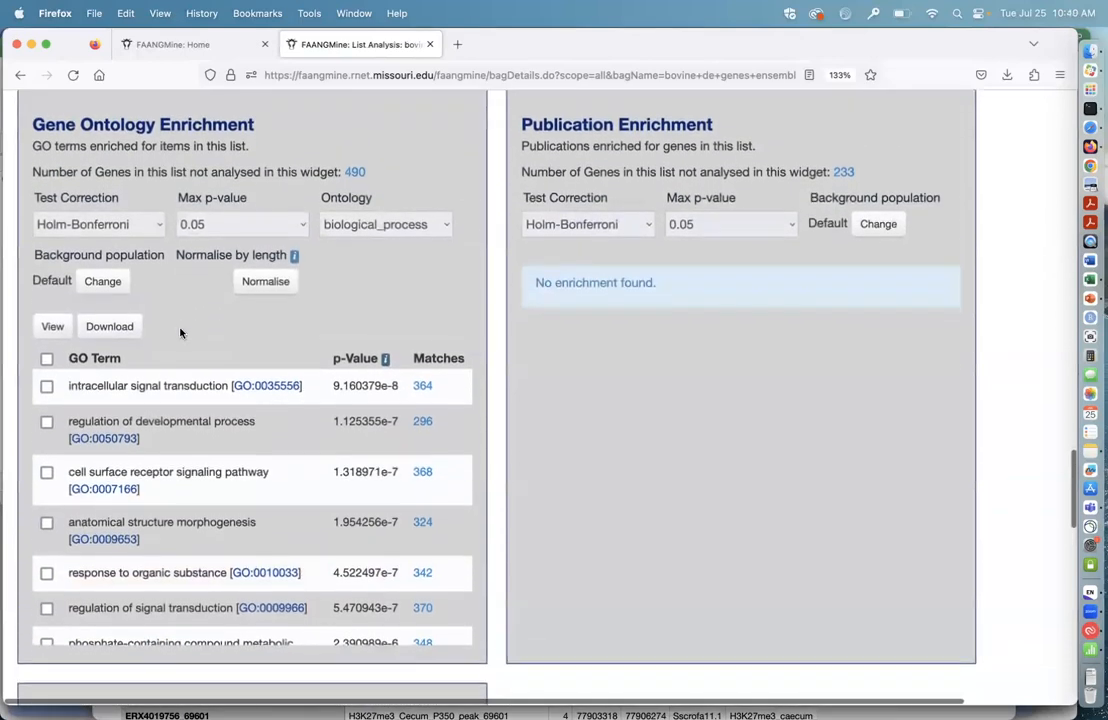
scroll(190, 298, down, 1)
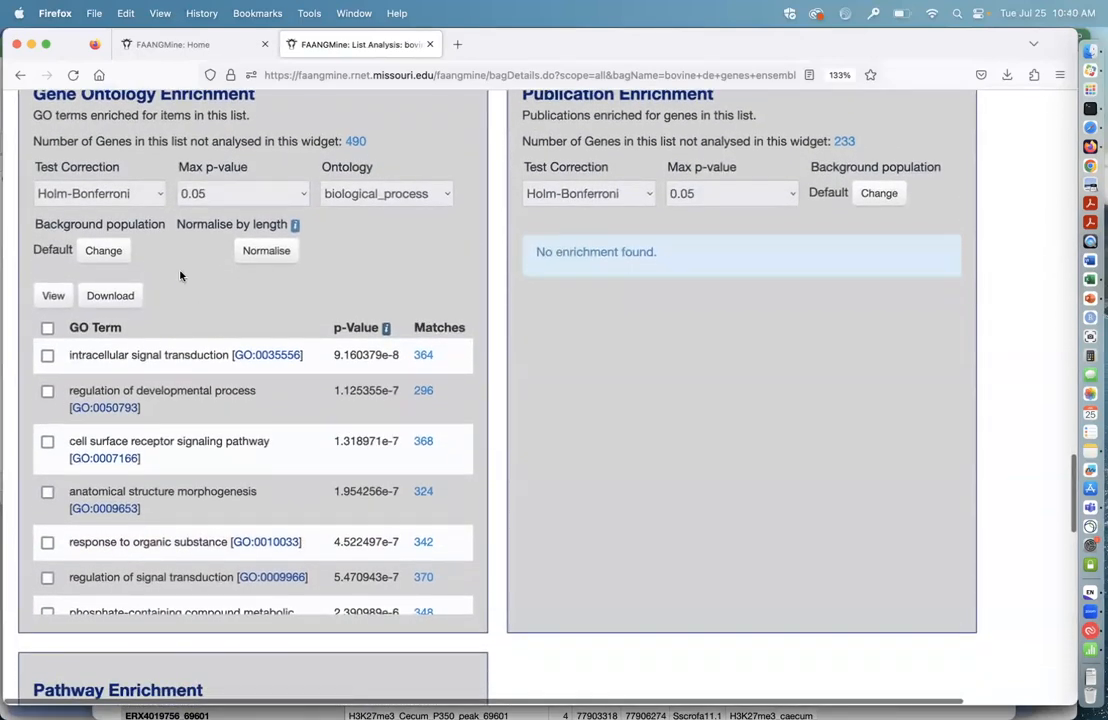
scroll(186, 276, down, 3)
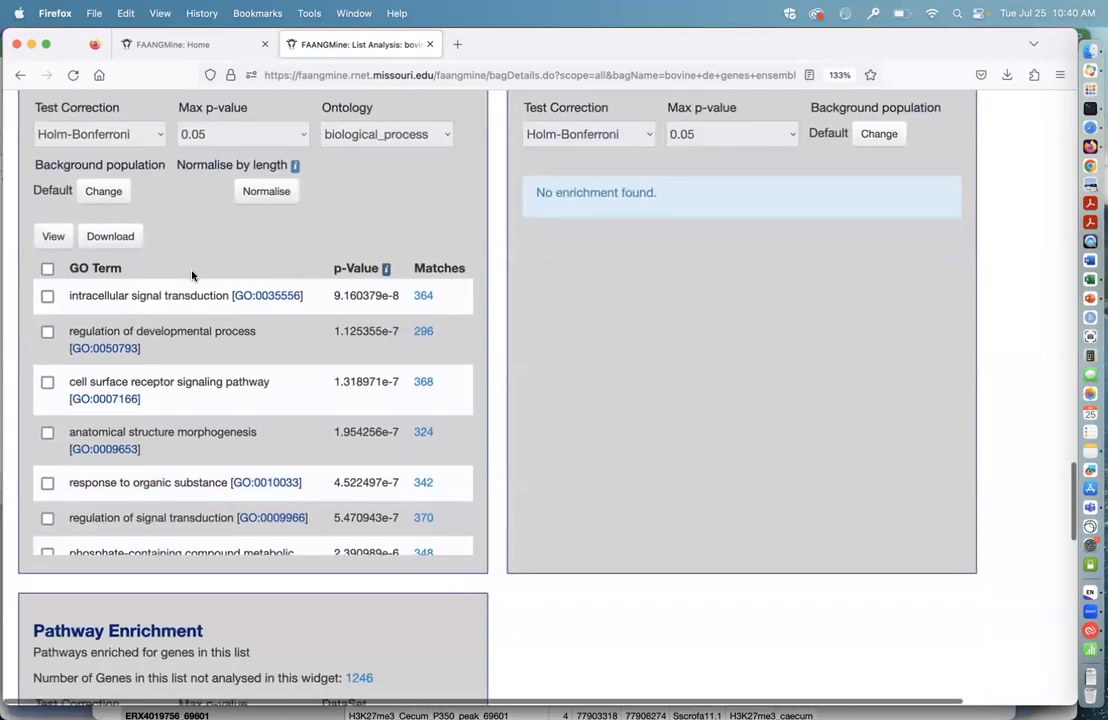
scroll(191, 233, up, 2)
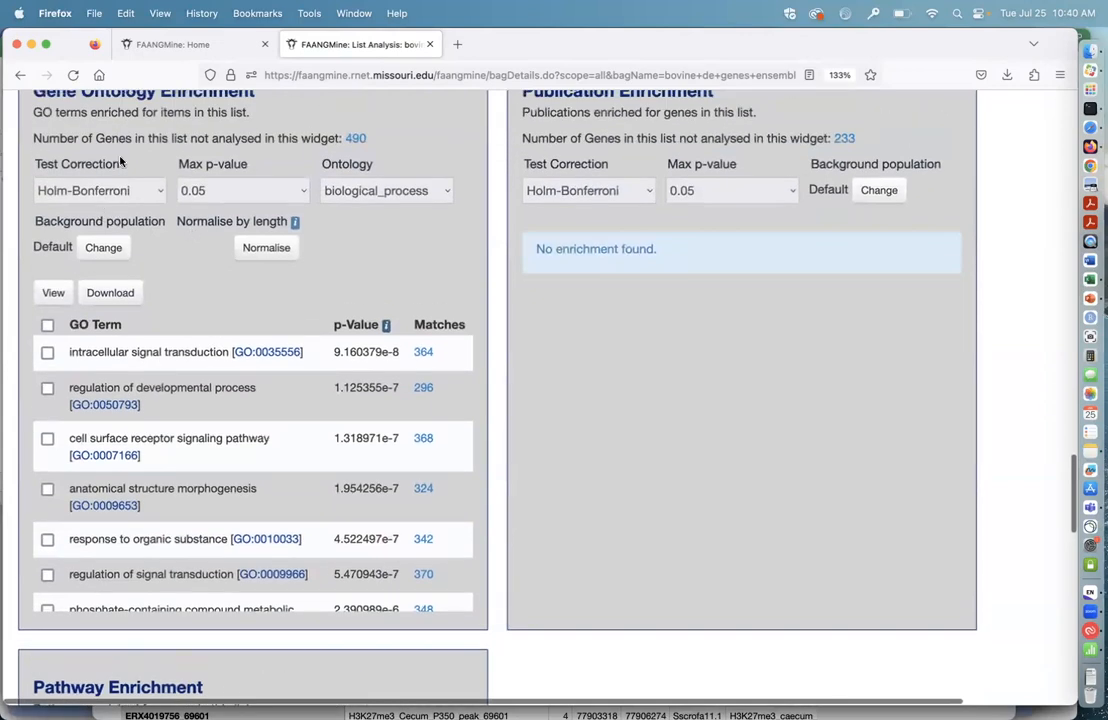
scroll(120, 162, up, 2)
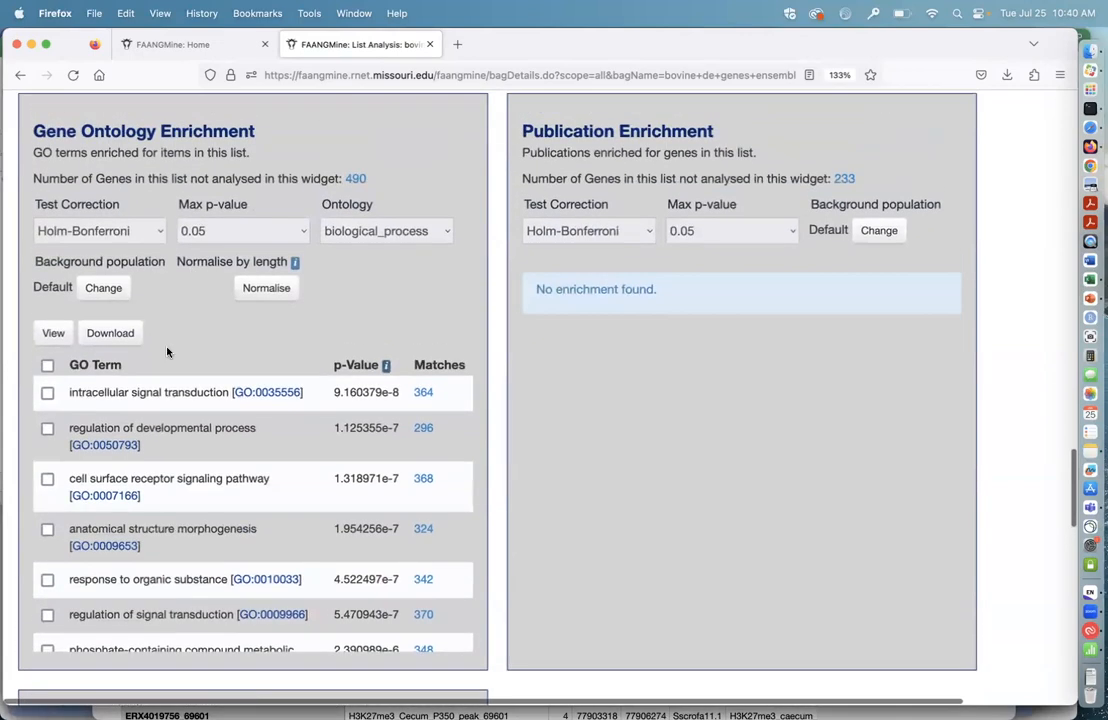
click(96, 291)
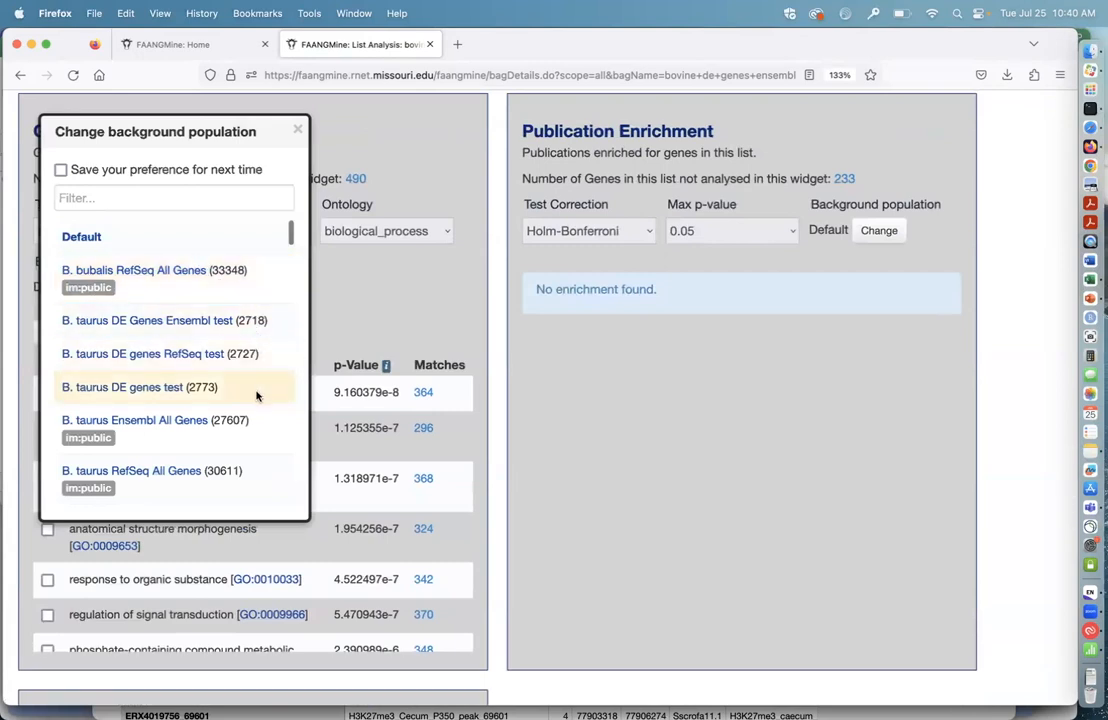
scroll(256, 396, down, 5)
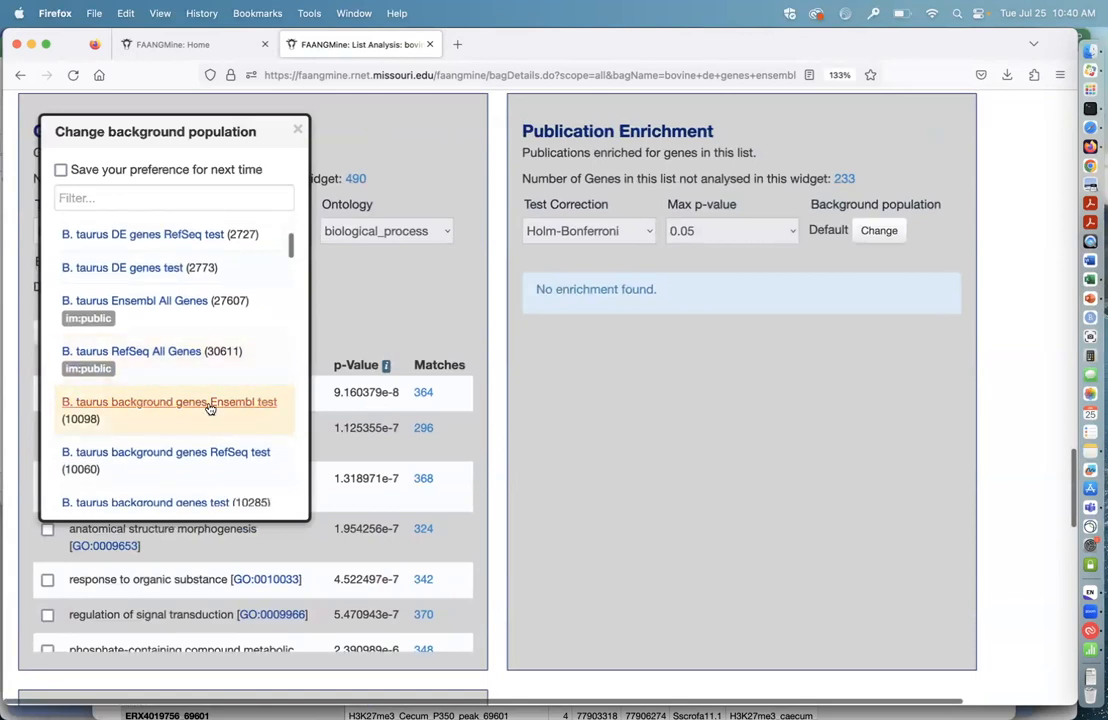
scroll(207, 408, down, 2)
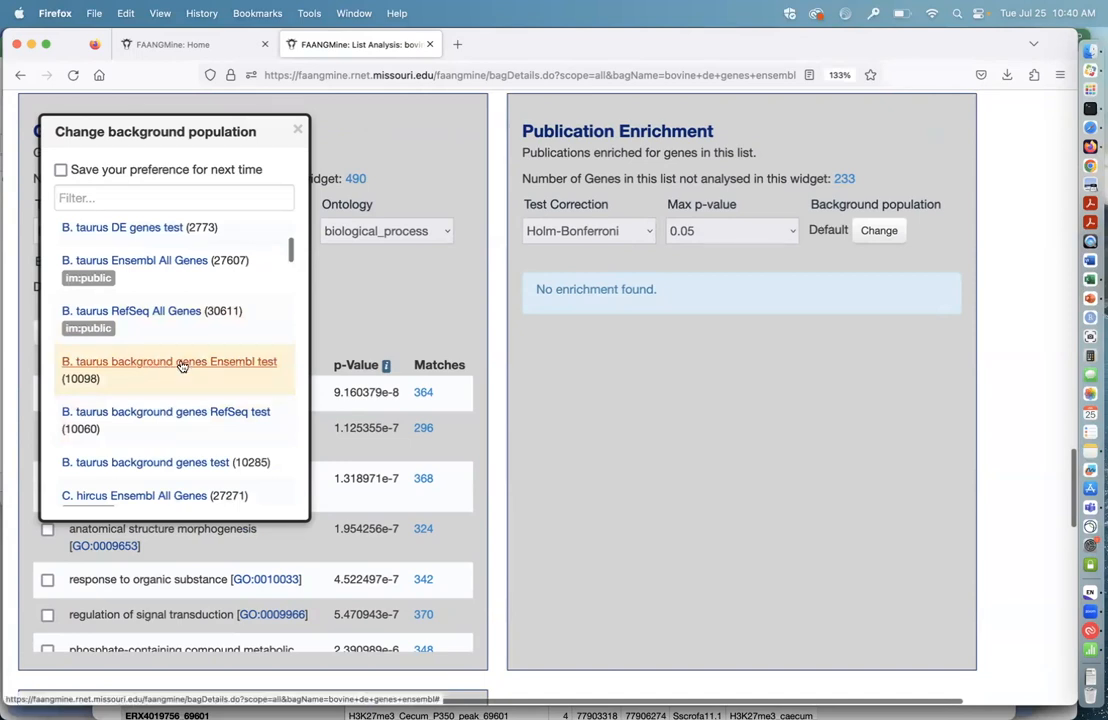
click(179, 366)
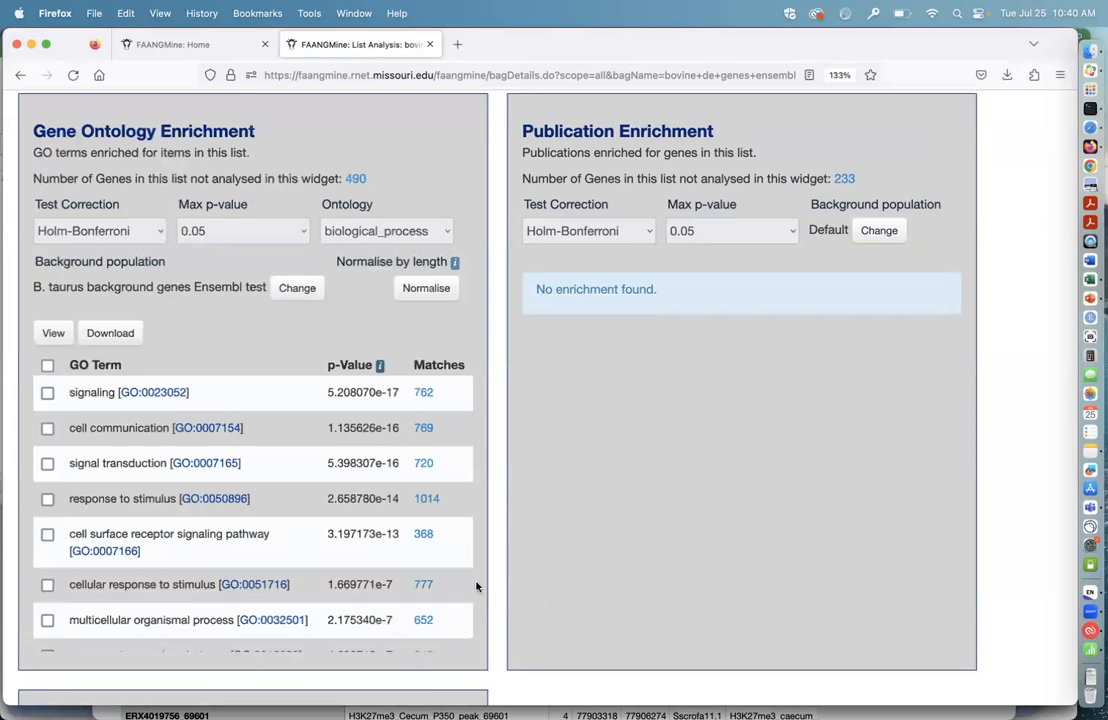
Step: Examine the enriched biological process GO terms and review which background populations are available for the Gene Ontology Enrichment widget
scroll(476, 587, down, 8)
scroll(460, 448, up, 4)
scroll(456, 325, down, 15)
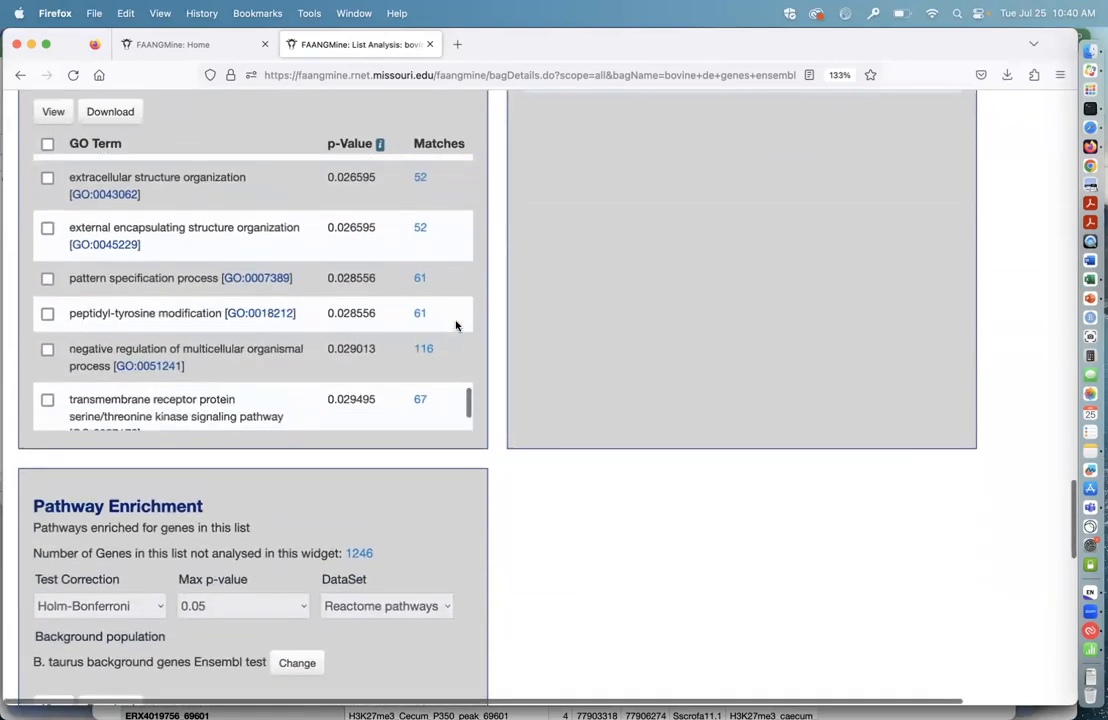
scroll(456, 325, up, 15)
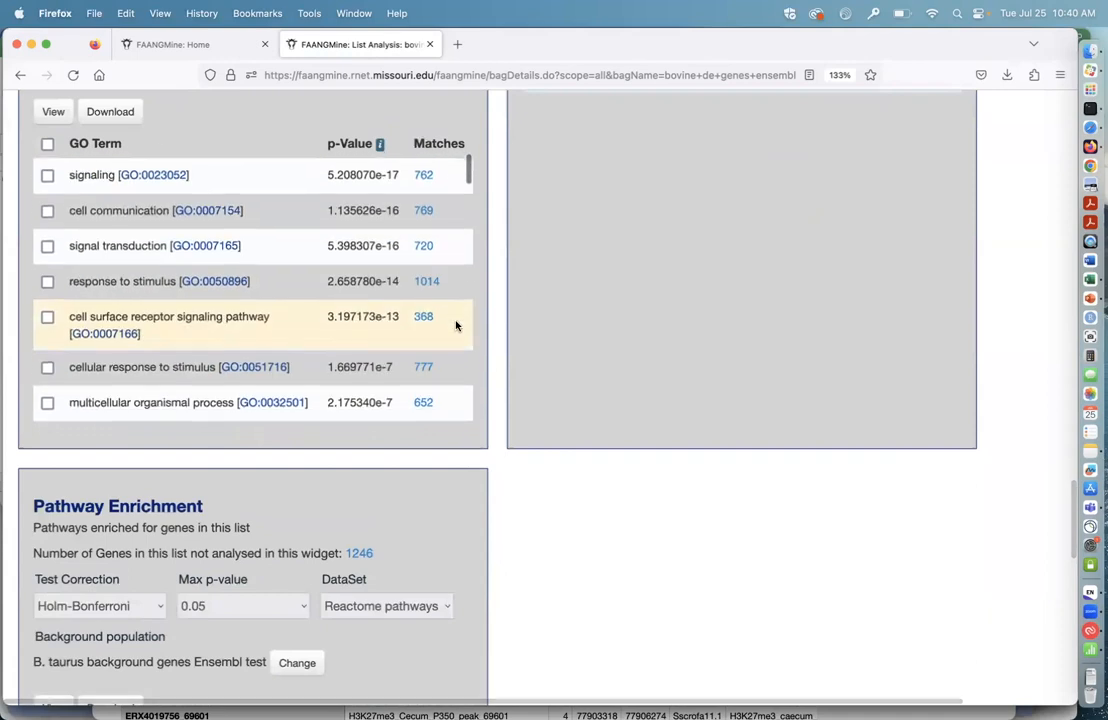
scroll(601, 497, up, 3)
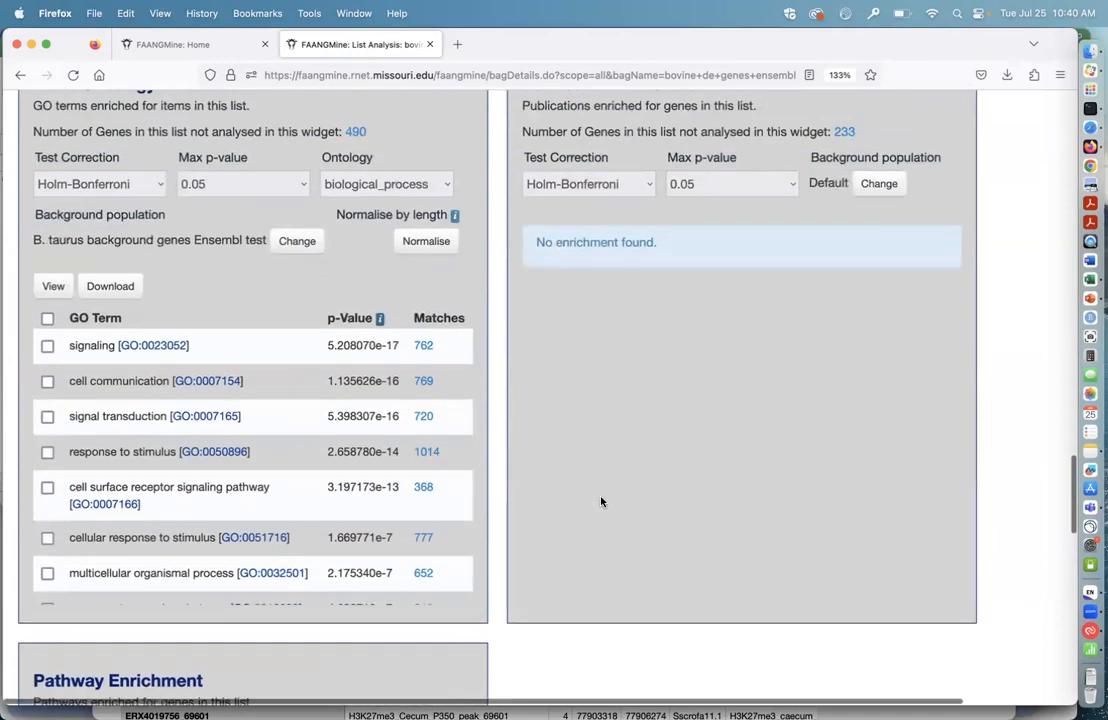
scroll(601, 501, up, 1)
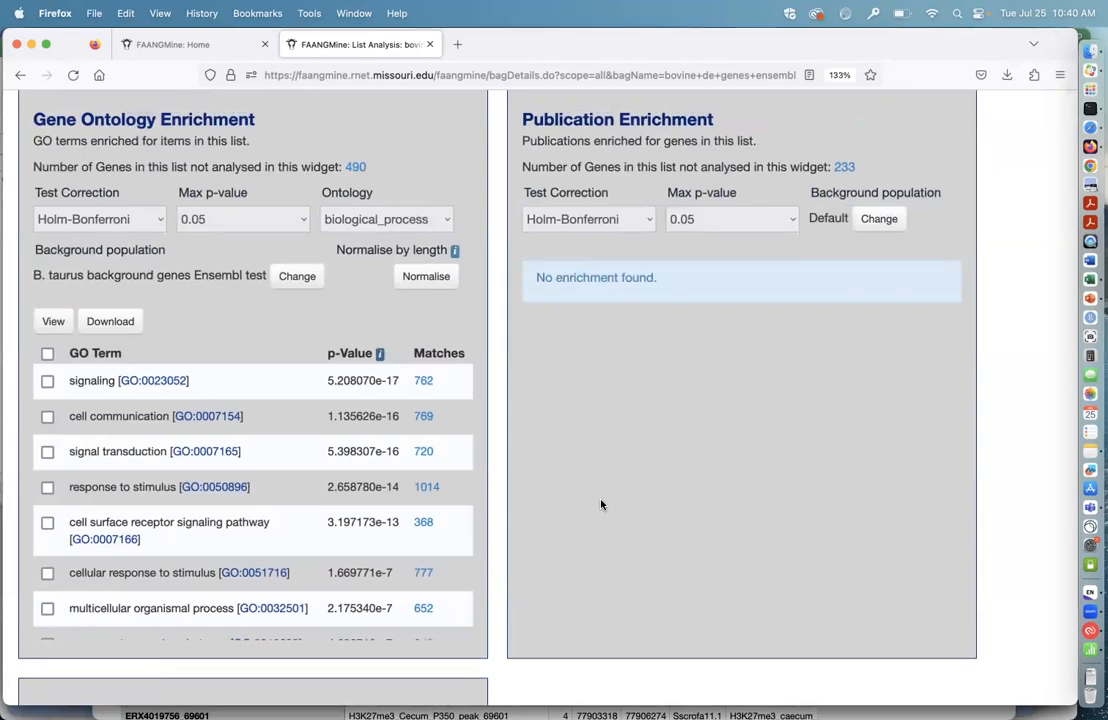
click(297, 277)
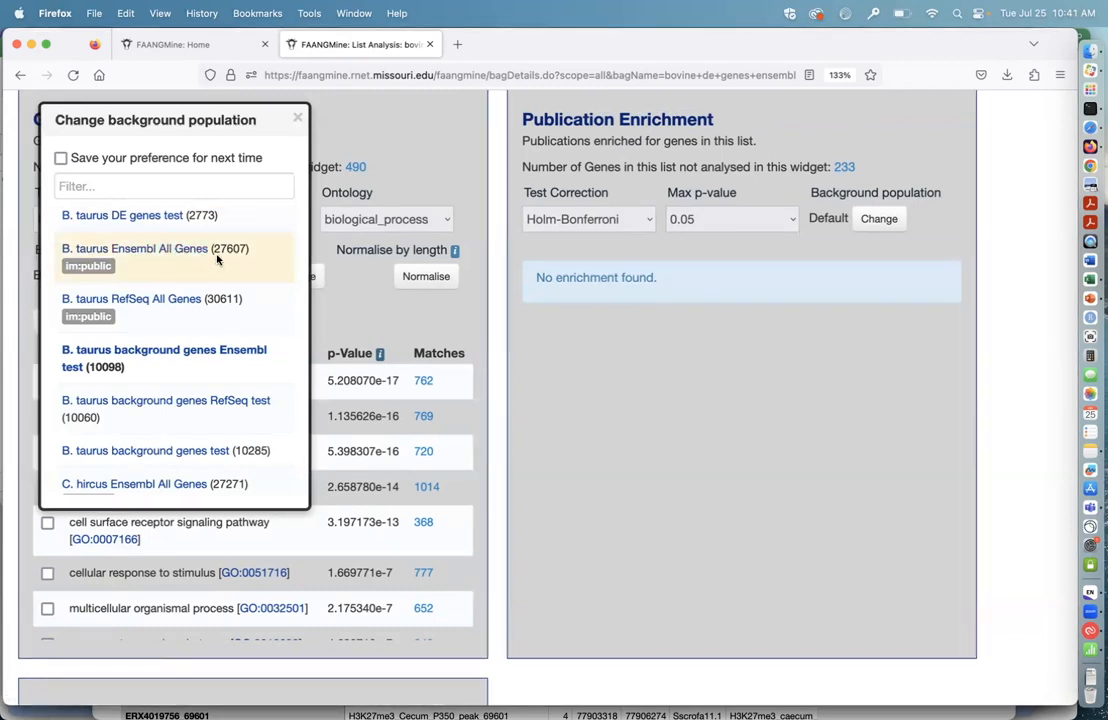
click(297, 119)
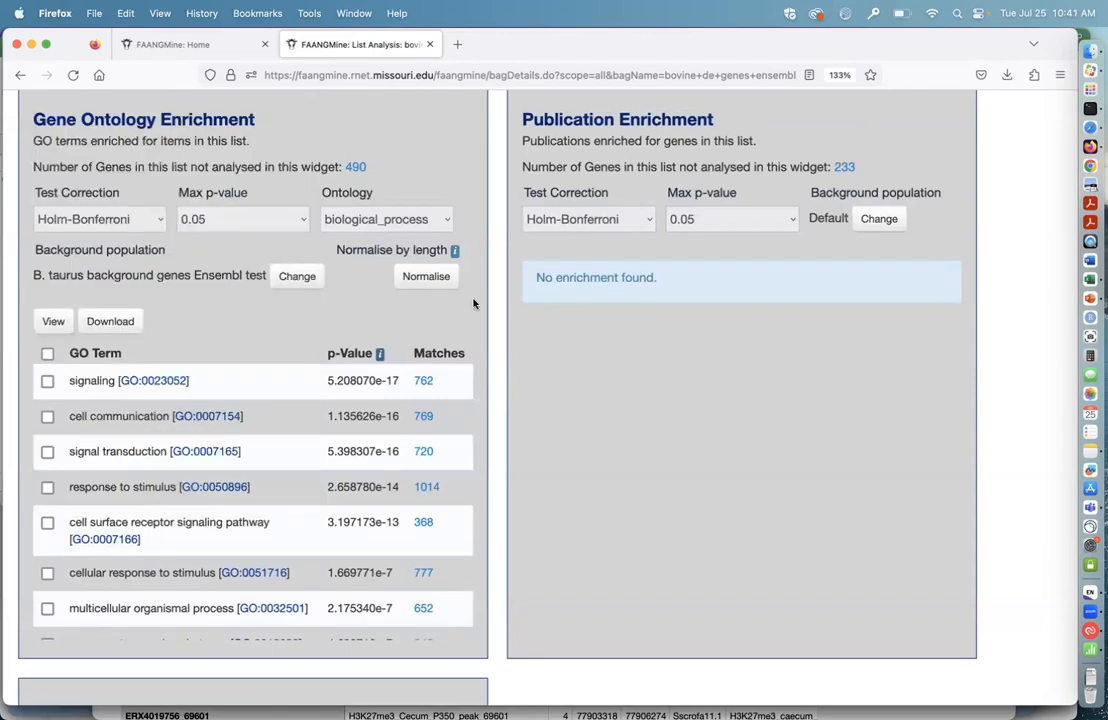
Step: Return to the FAANGMine home page and show the popular template queries for Alias and Dbxref
scroll(591, 392, up, 15)
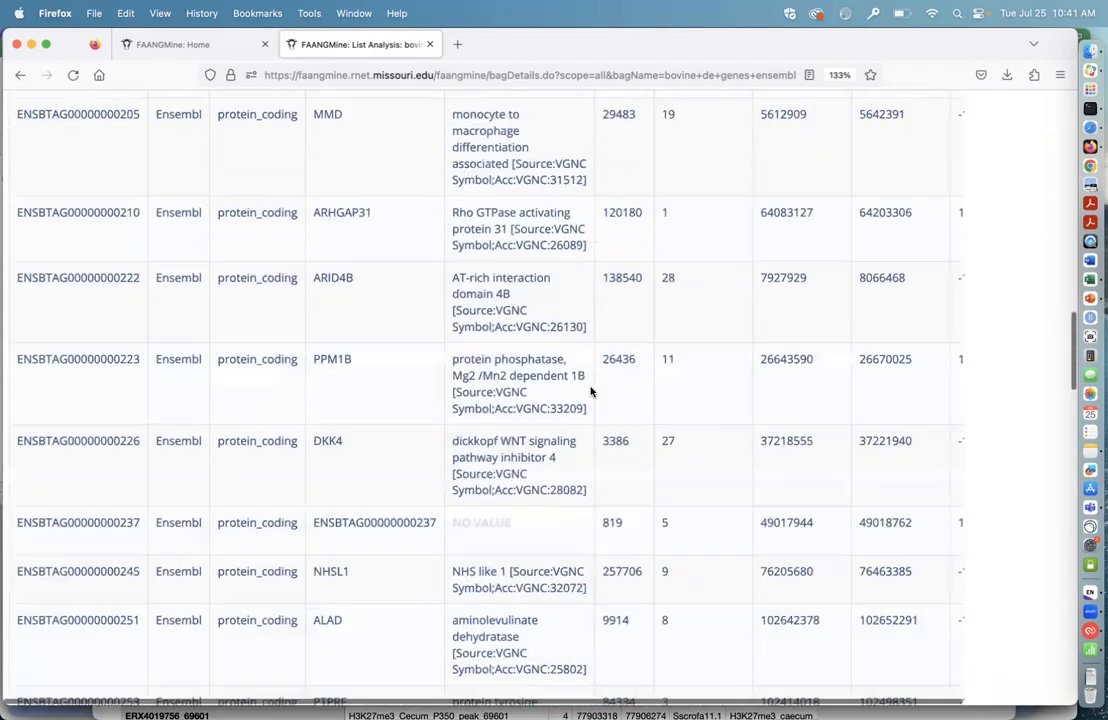
scroll(591, 392, up, 10)
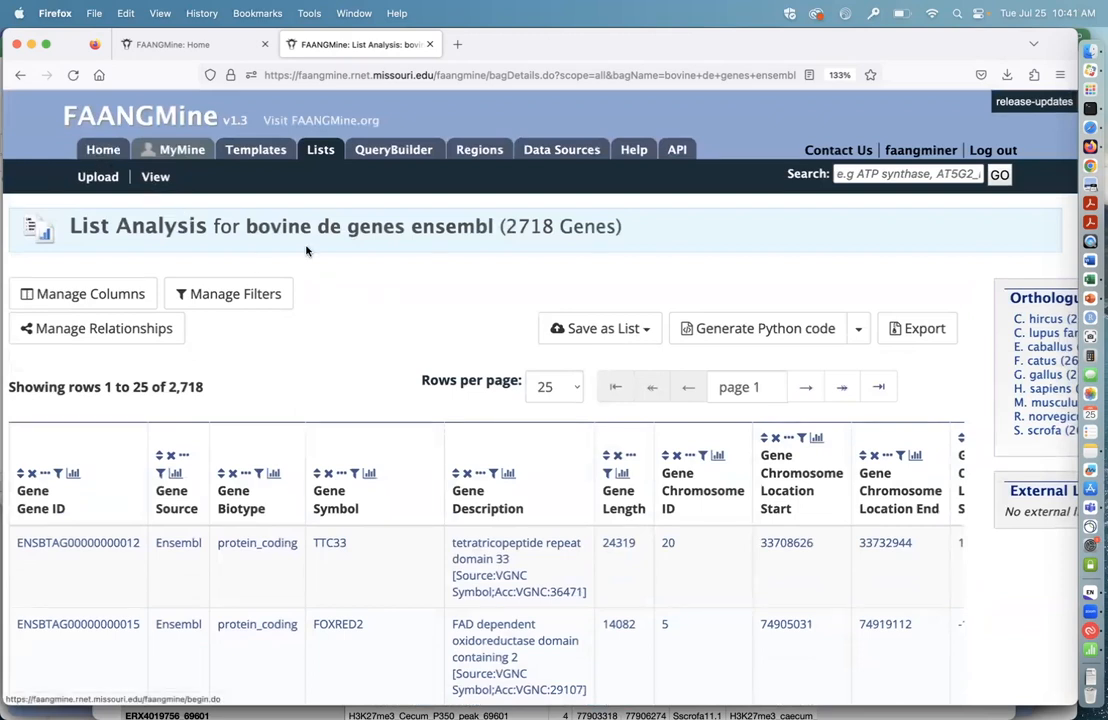
click(104, 150)
scroll(670, 455, down, 2)
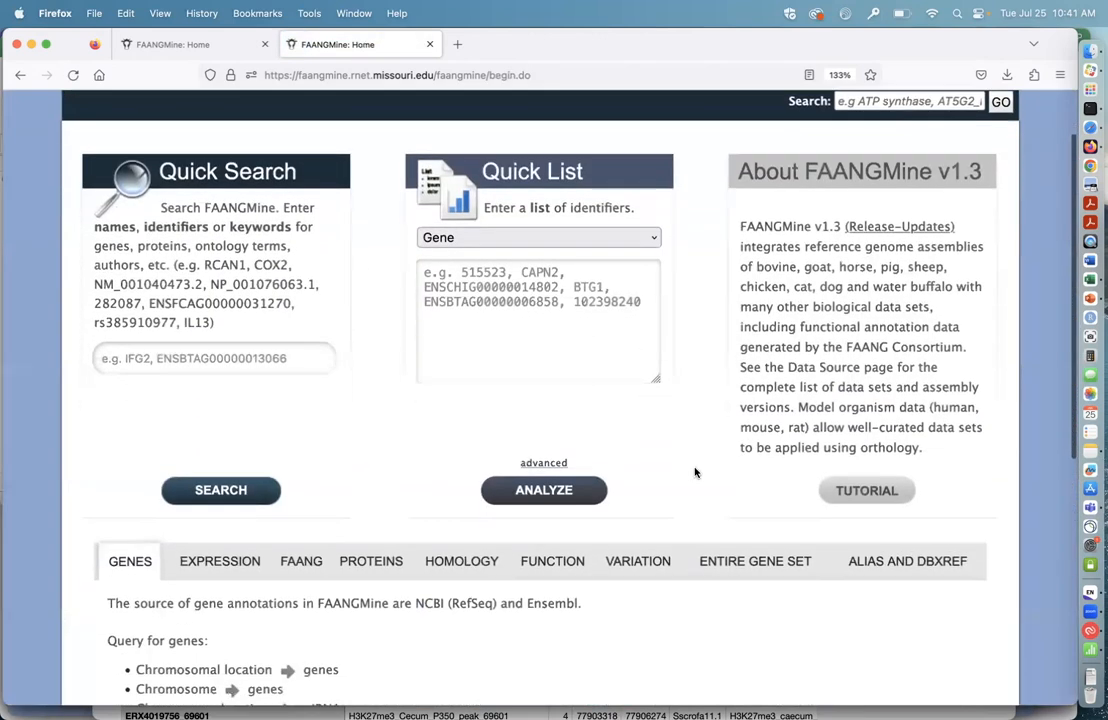
scroll(696, 472, down, 3)
scroll(716, 610, down, 4)
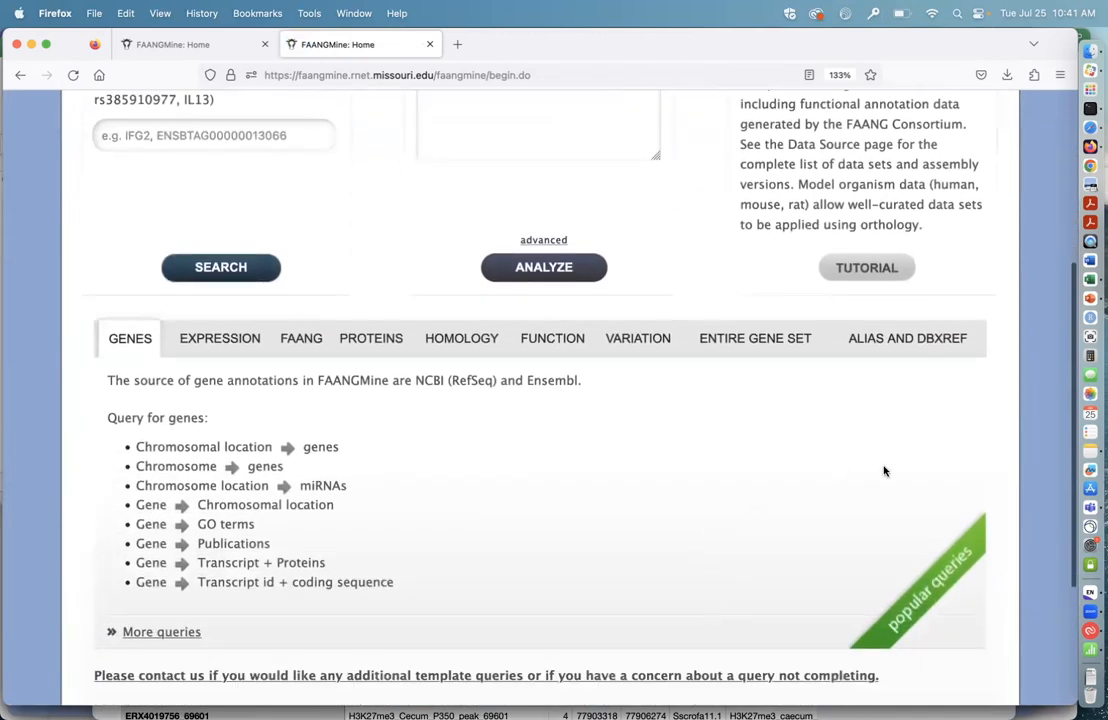
scroll(885, 470, down, 1)
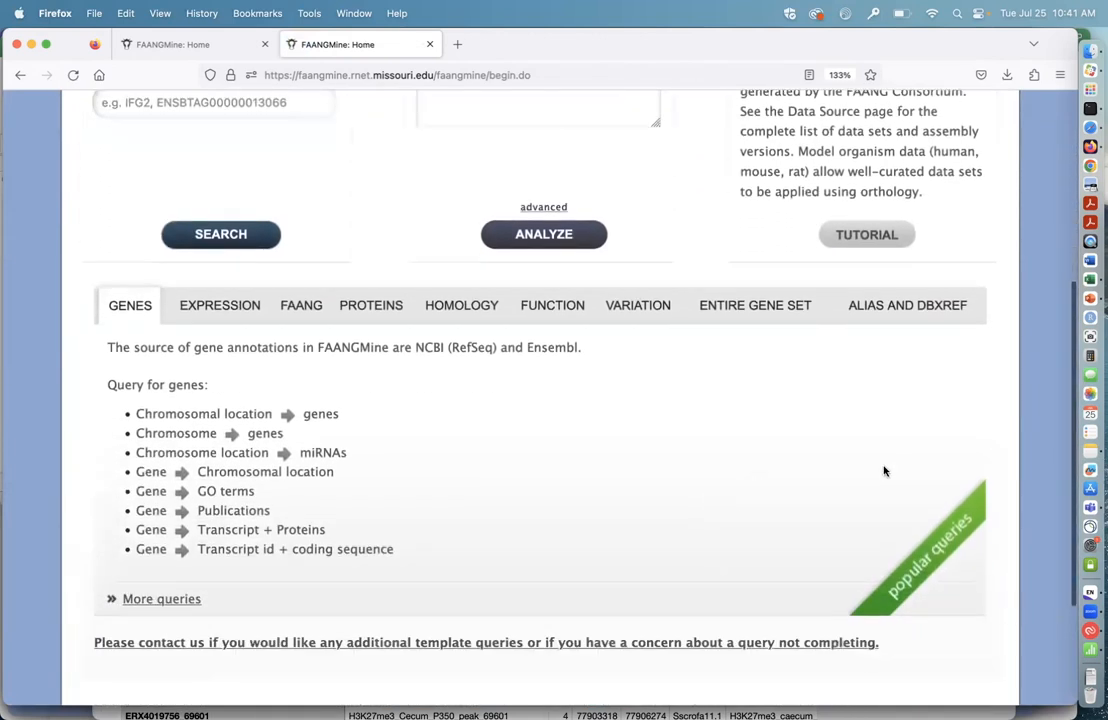
click(890, 310)
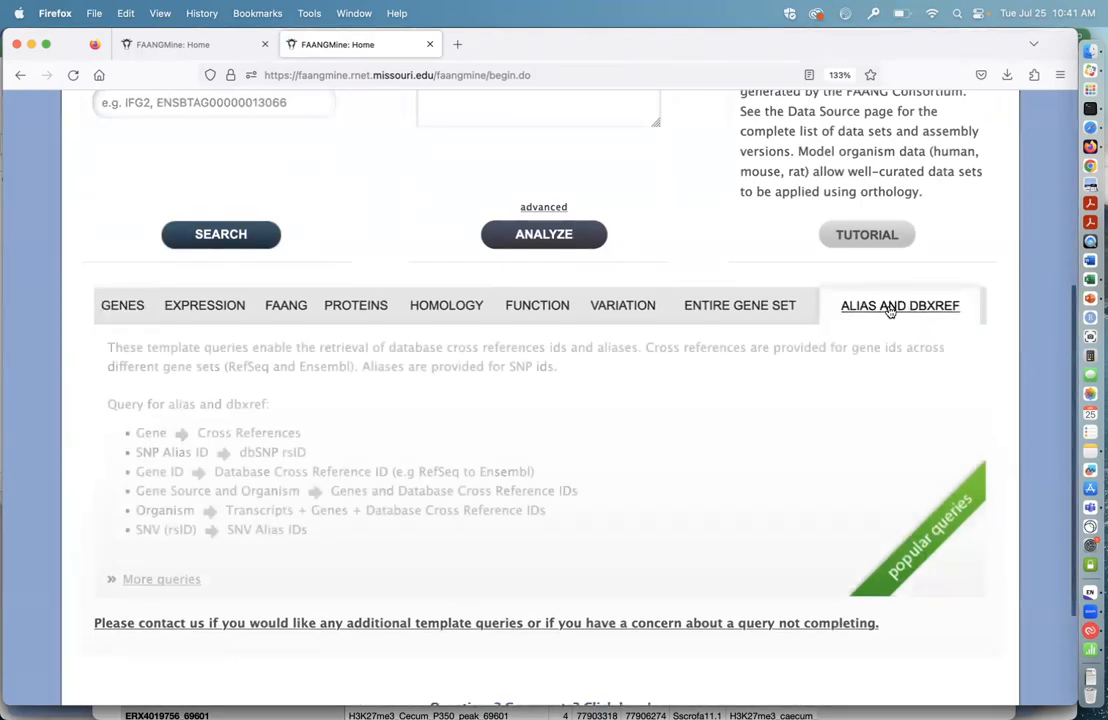
Step: Open the Gene to Cross References template query and constrain the Gene ID to be IN a saved gene list
scroll(704, 434, down, 1)
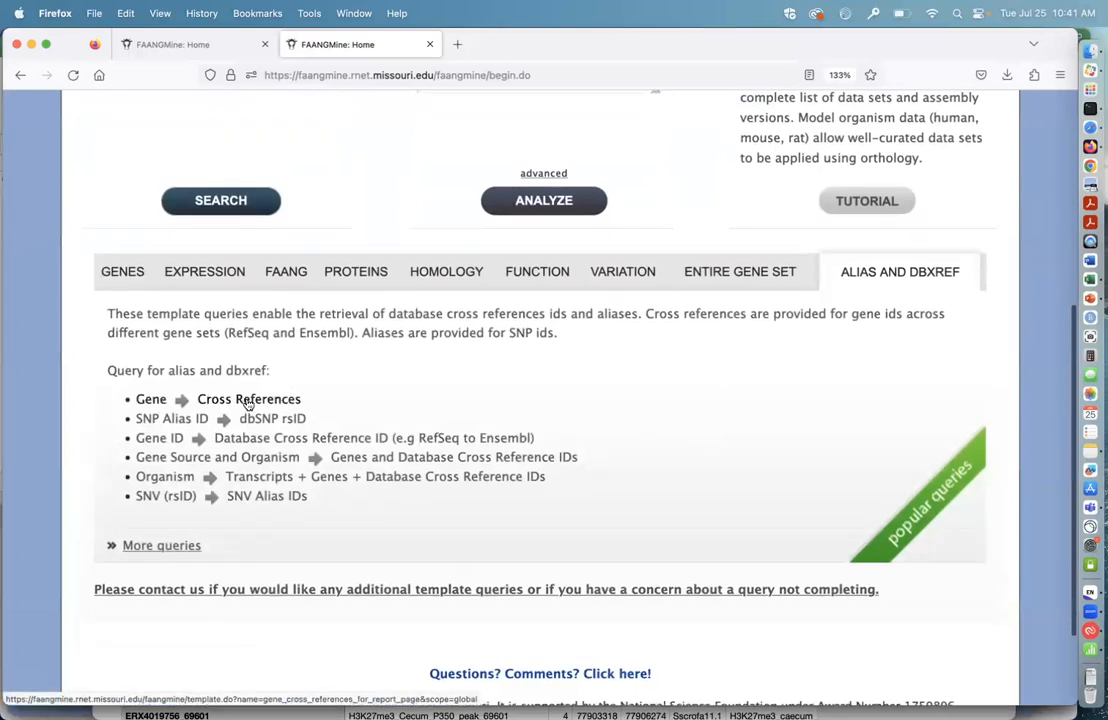
click(248, 400)
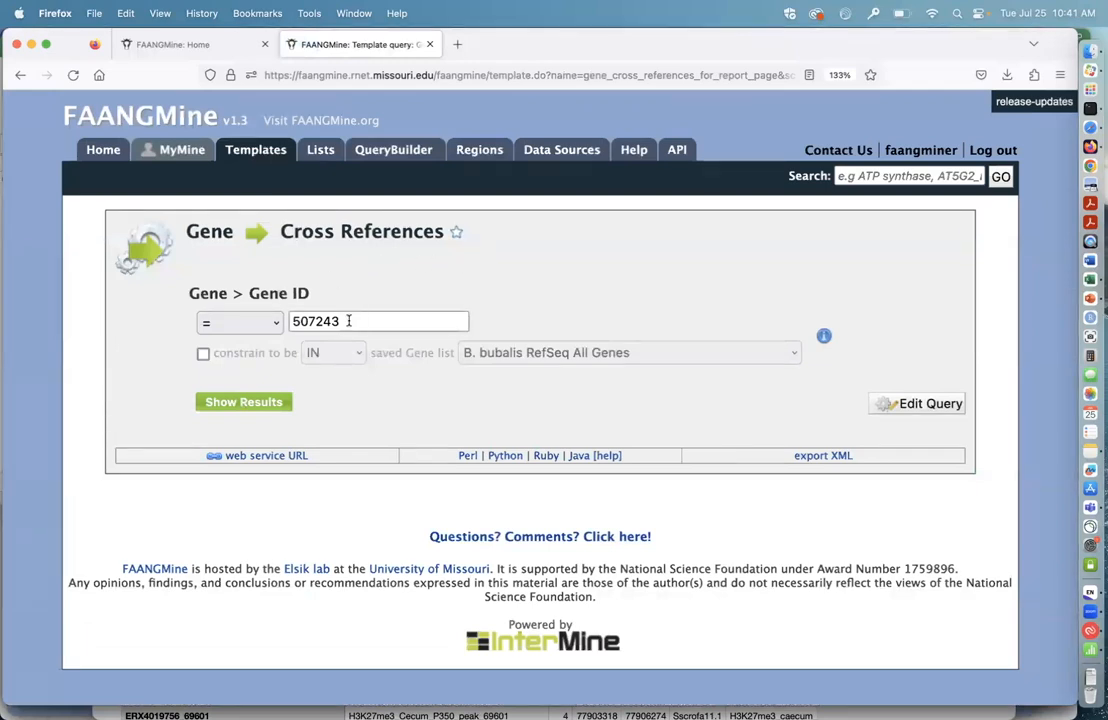
click(203, 355)
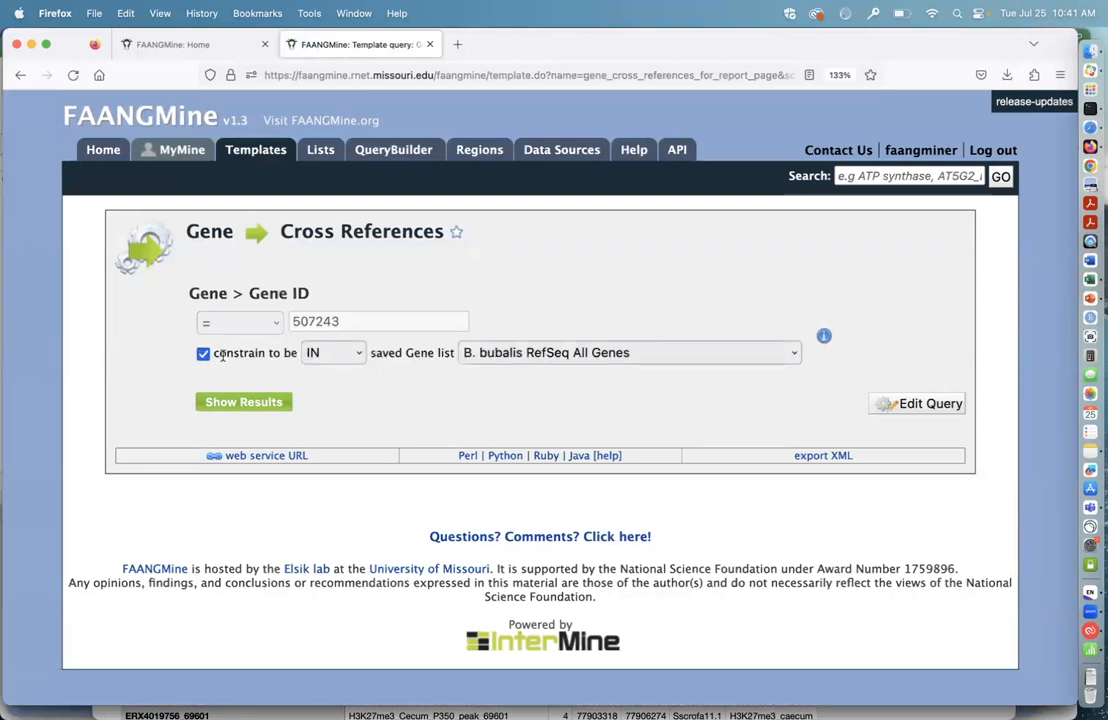
click(340, 353)
click(361, 357)
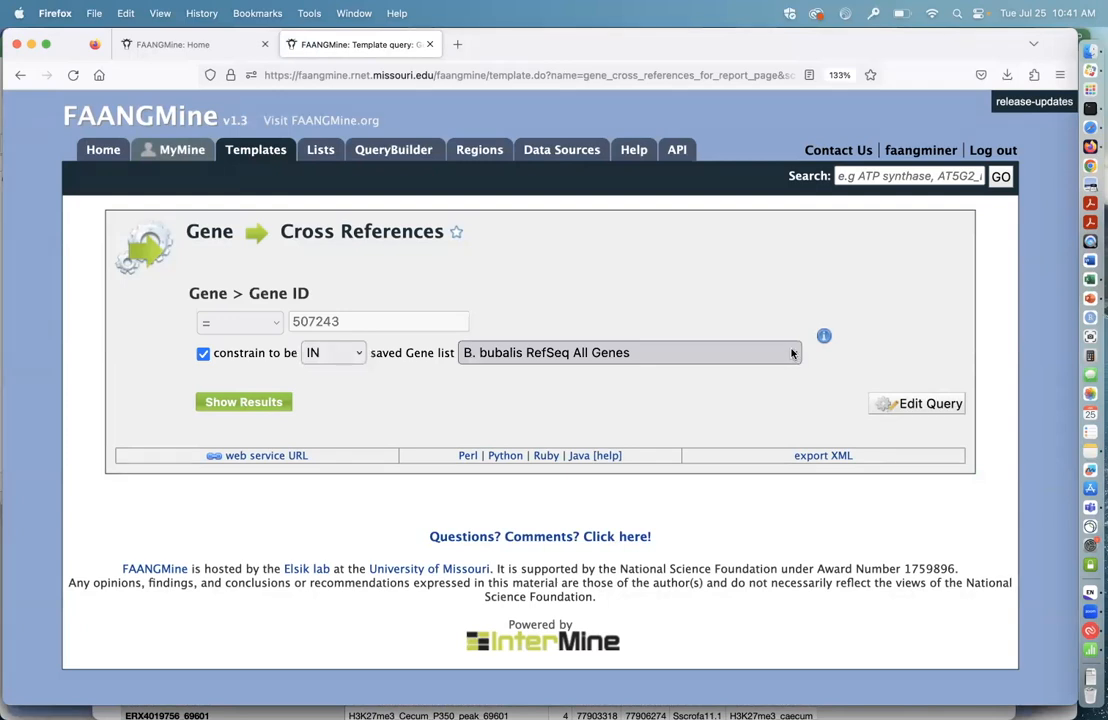
Step: Choose "B. taurus background genes Ensembl test" as the saved gene list and run the cross-references query
click(792, 353)
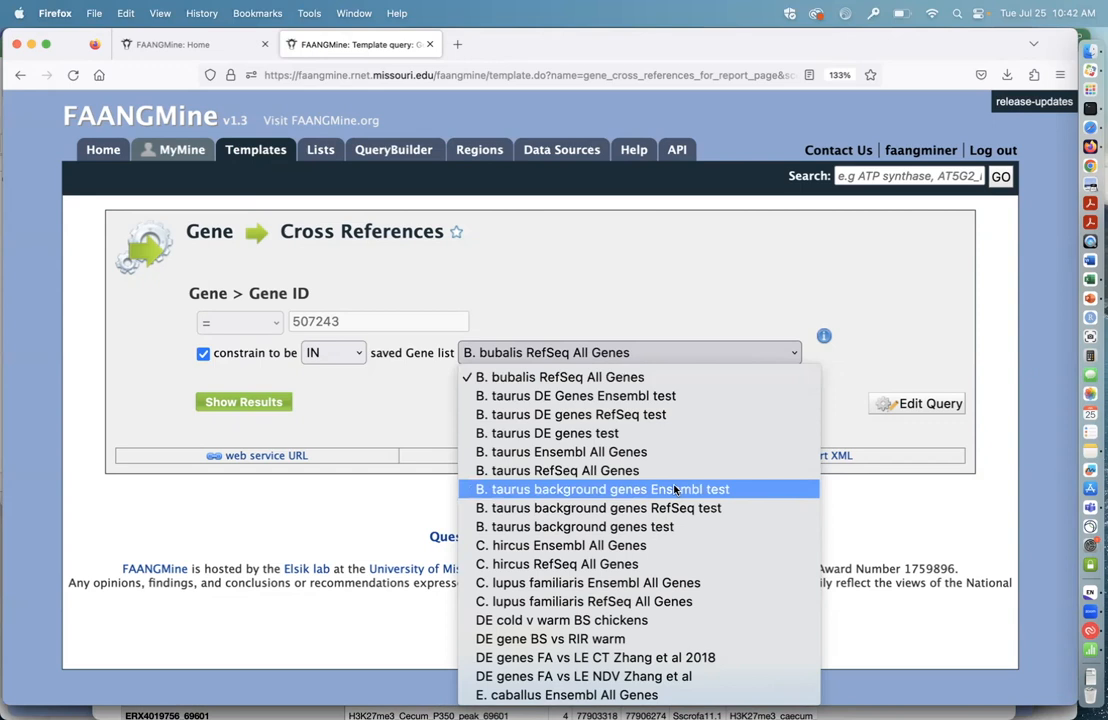
scroll(668, 640, down, 10)
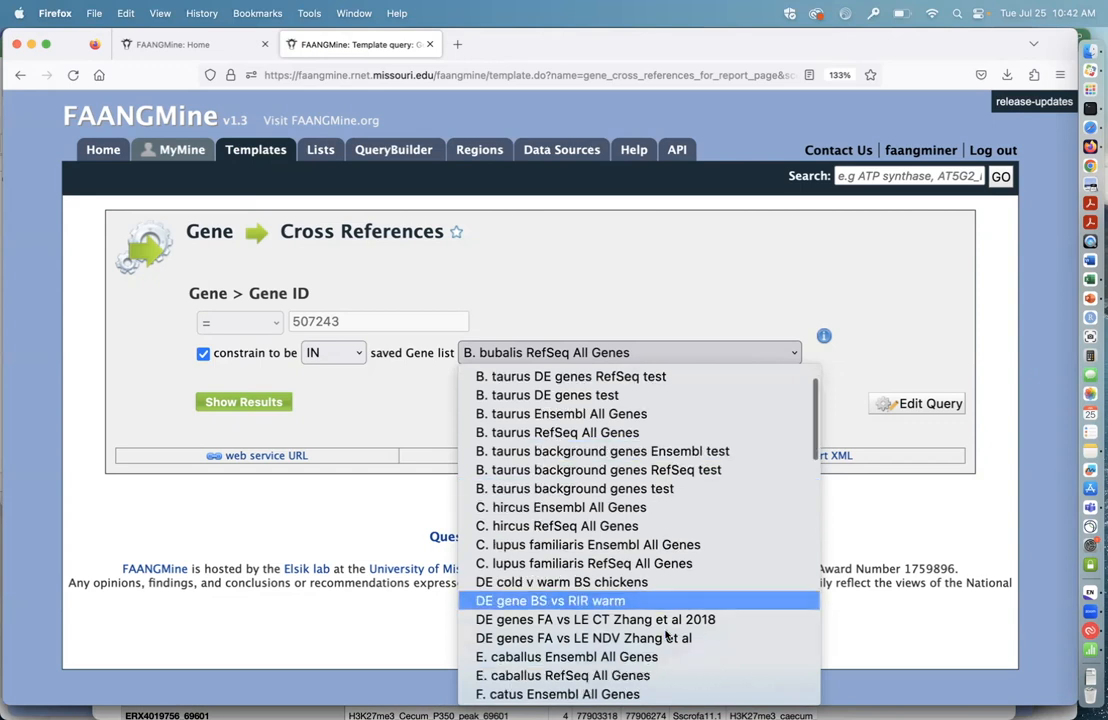
scroll(666, 635, down, 2)
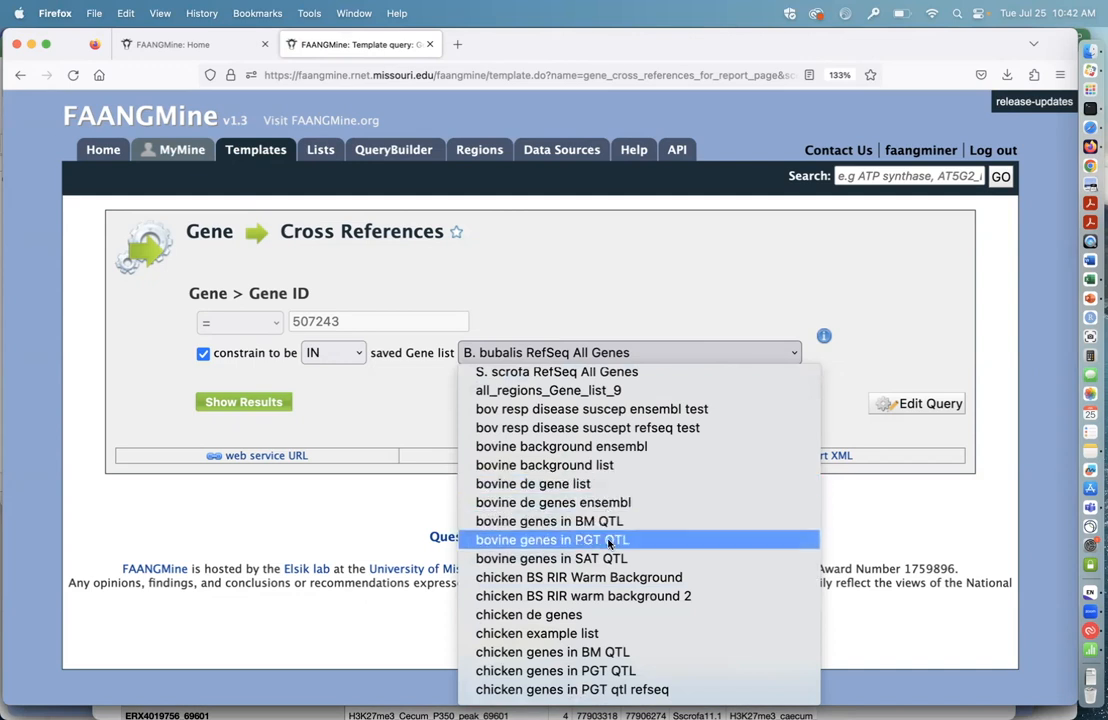
scroll(627, 503, up, 12)
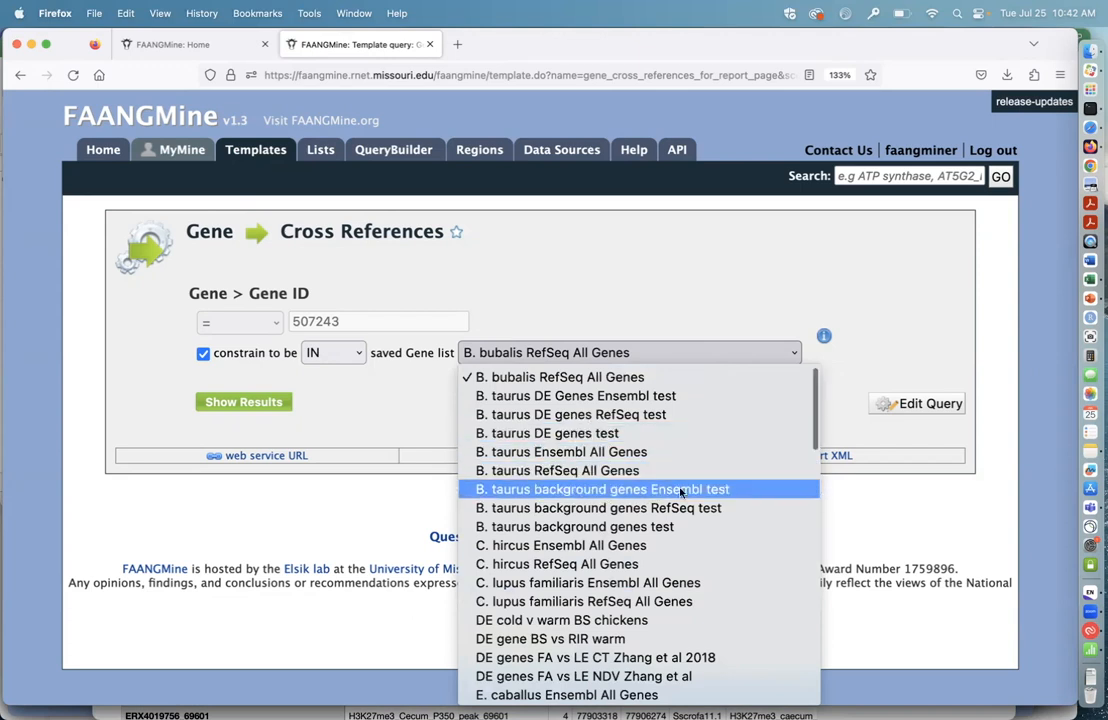
click(629, 490)
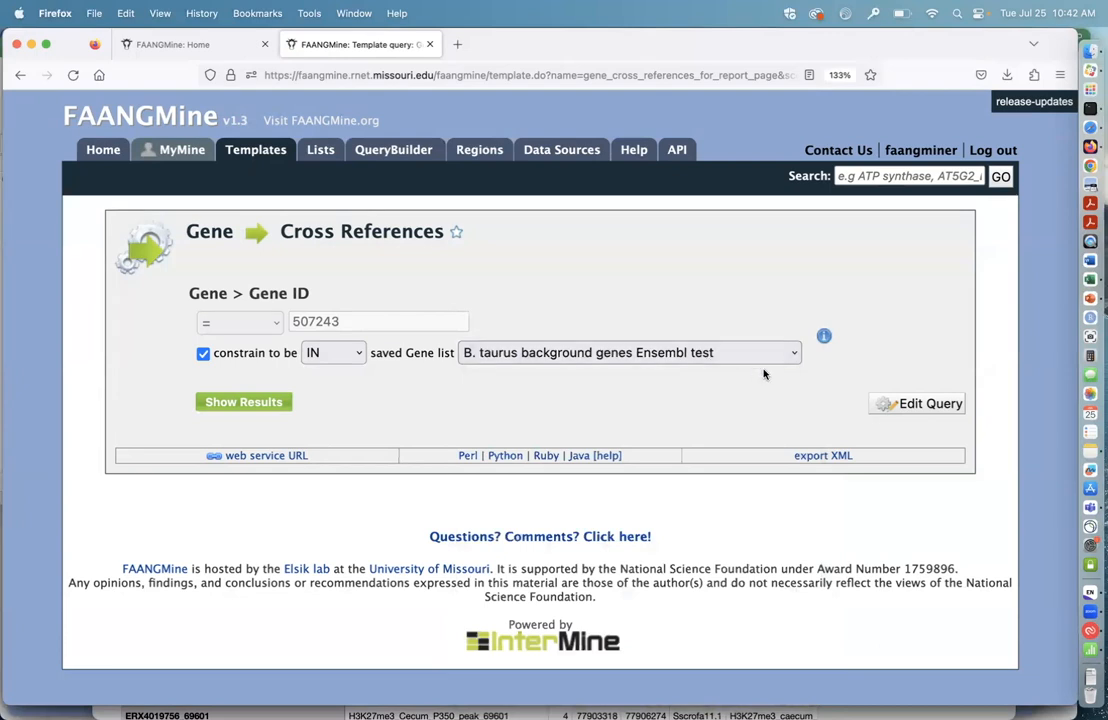
click(265, 404)
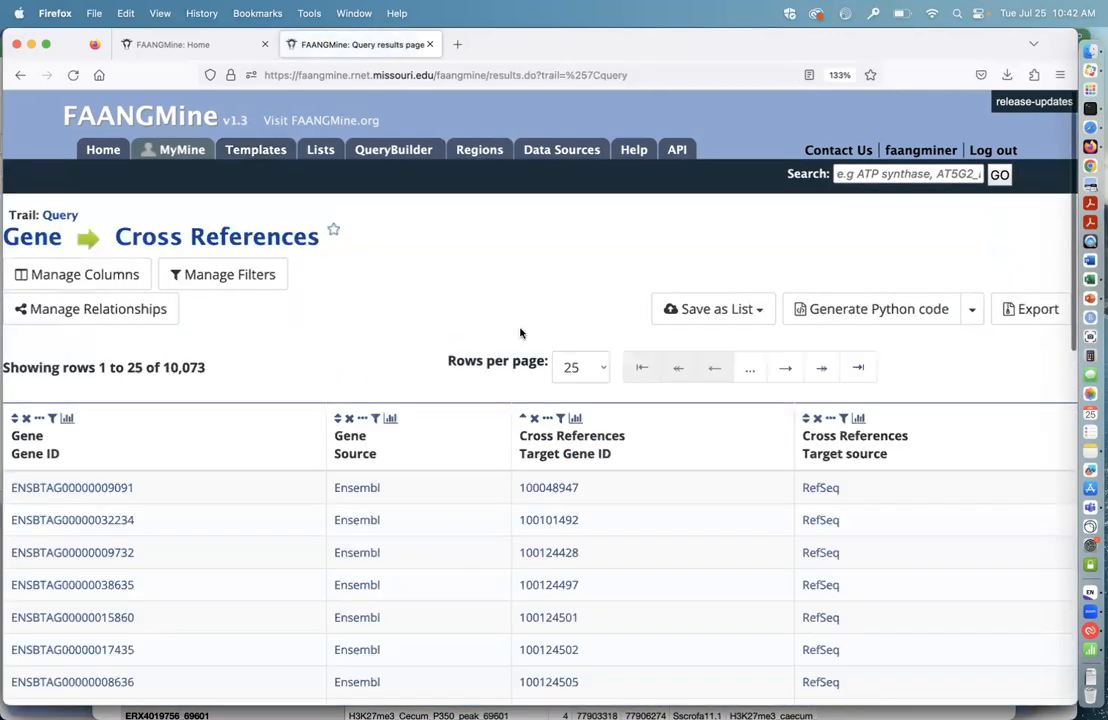
Step: Save the Gene > Cross References > Target genes from the results as a new list named "bovine background refseq"
scroll(640, 400, down, 1)
scroll(645, 420, down, 1)
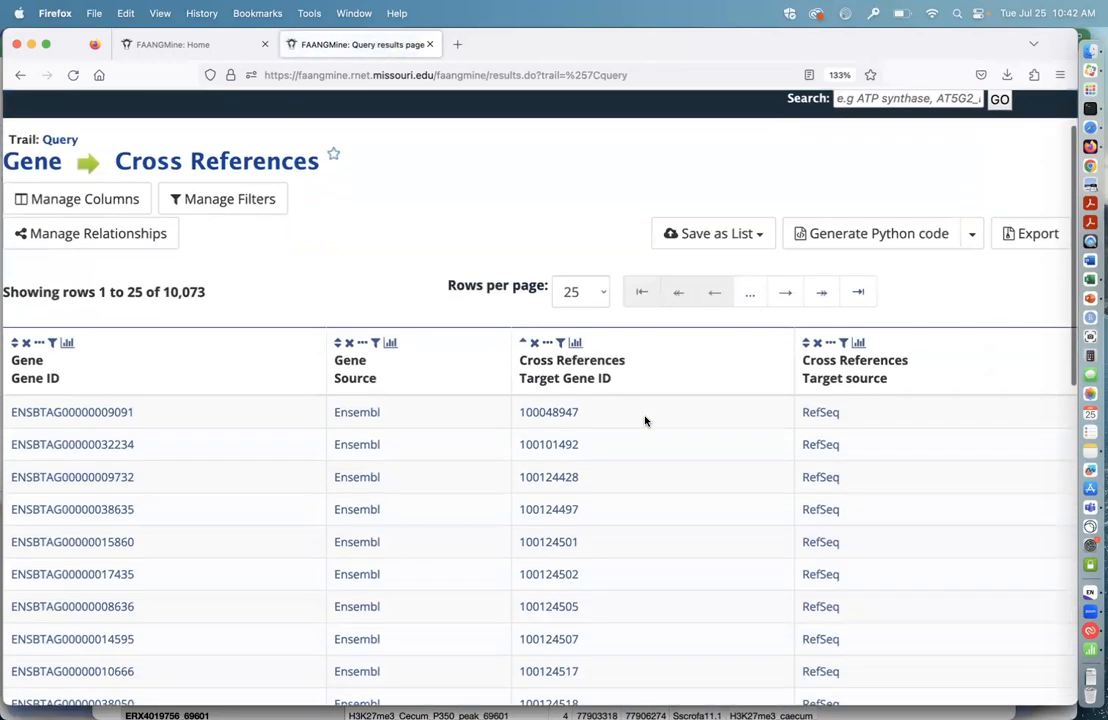
click(858, 344)
click(858, 344)
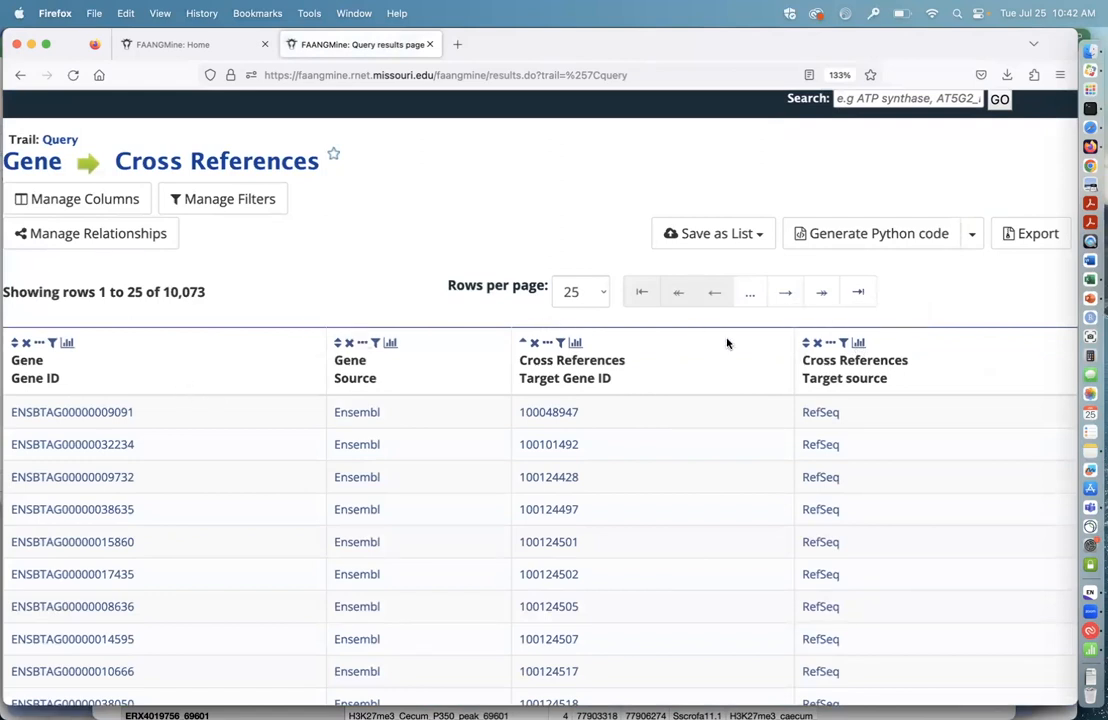
click(760, 235)
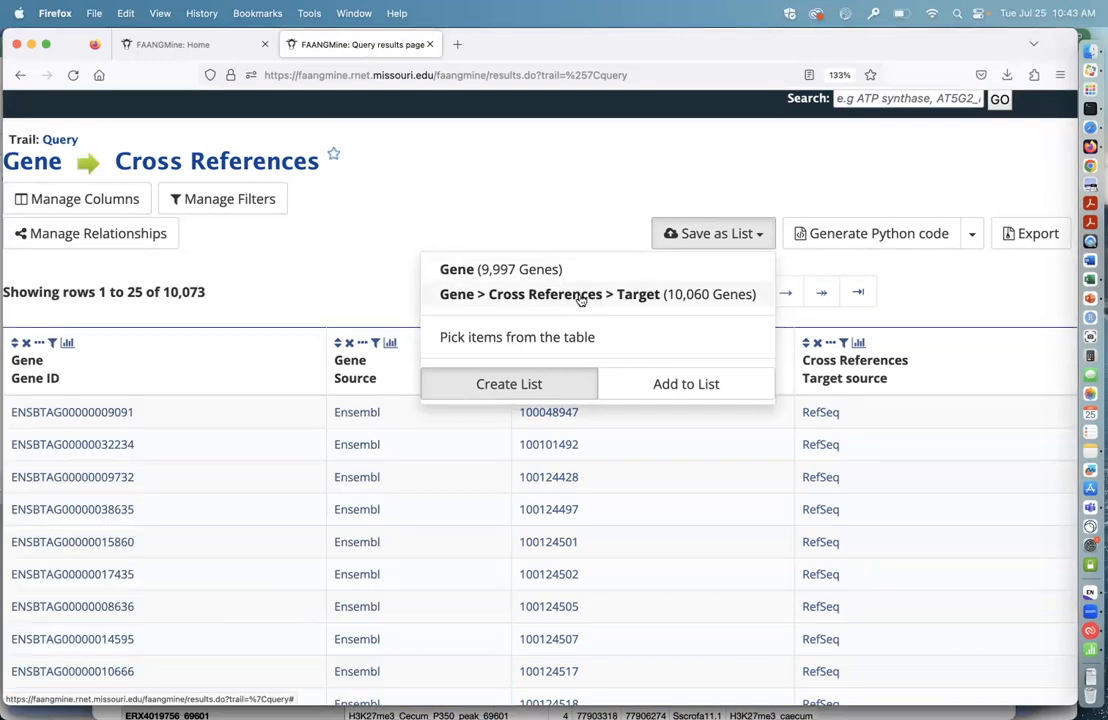
click(581, 296)
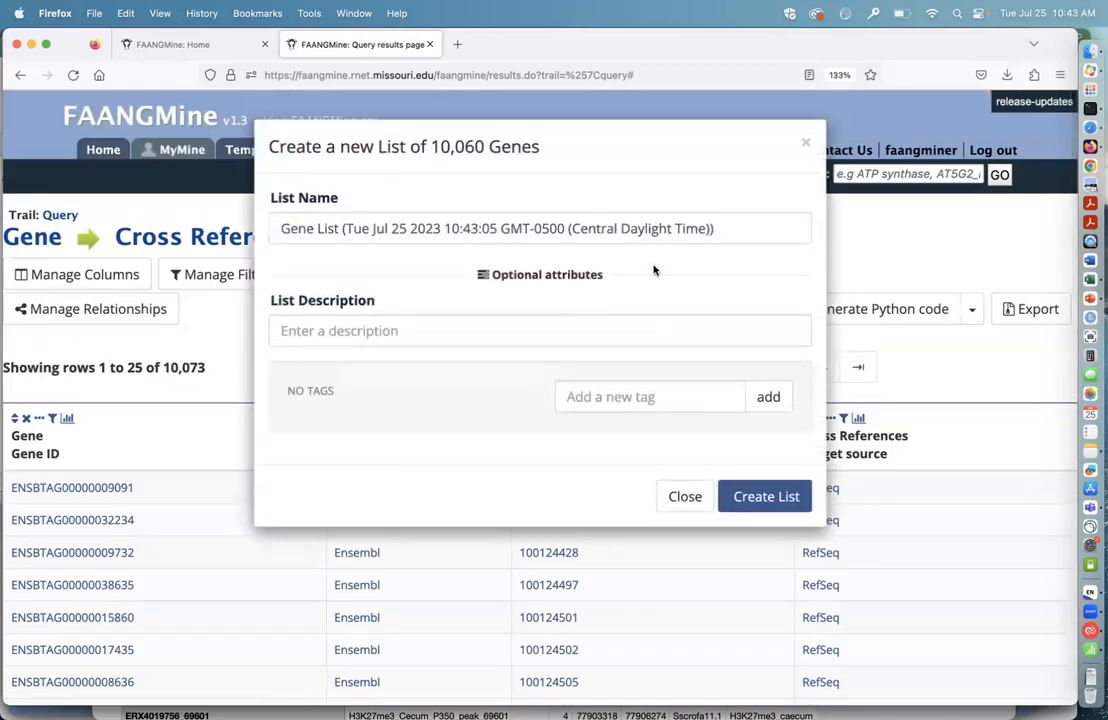
click(589, 212)
key(super+a)
text(b)
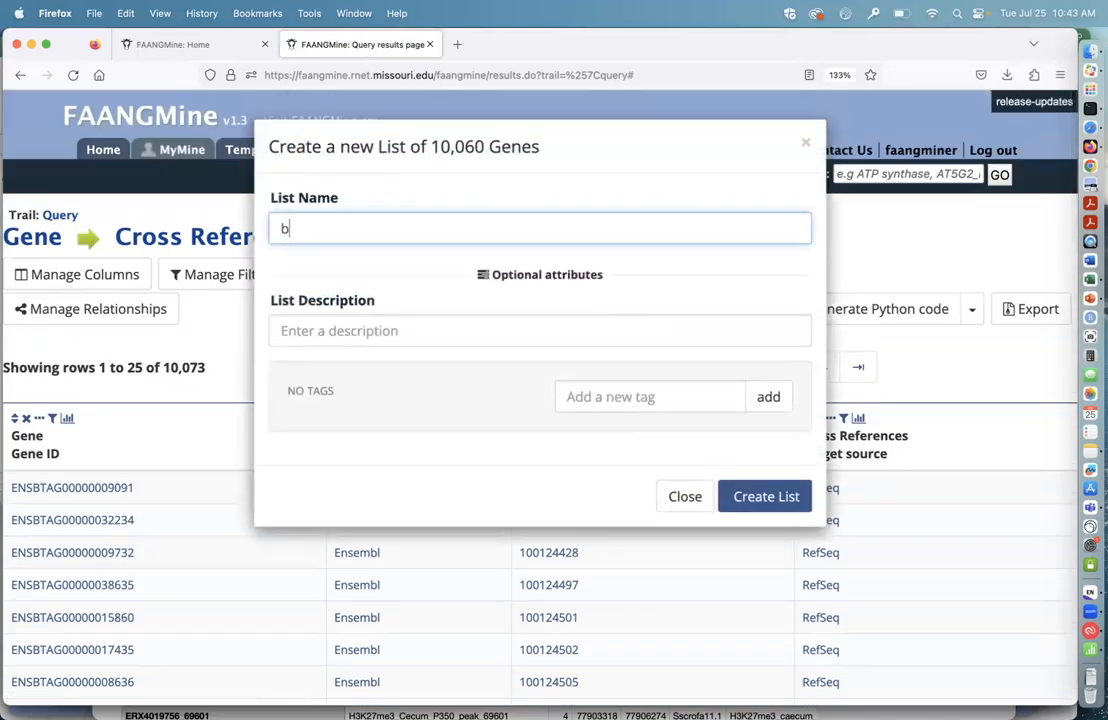
text(ovine background refs)
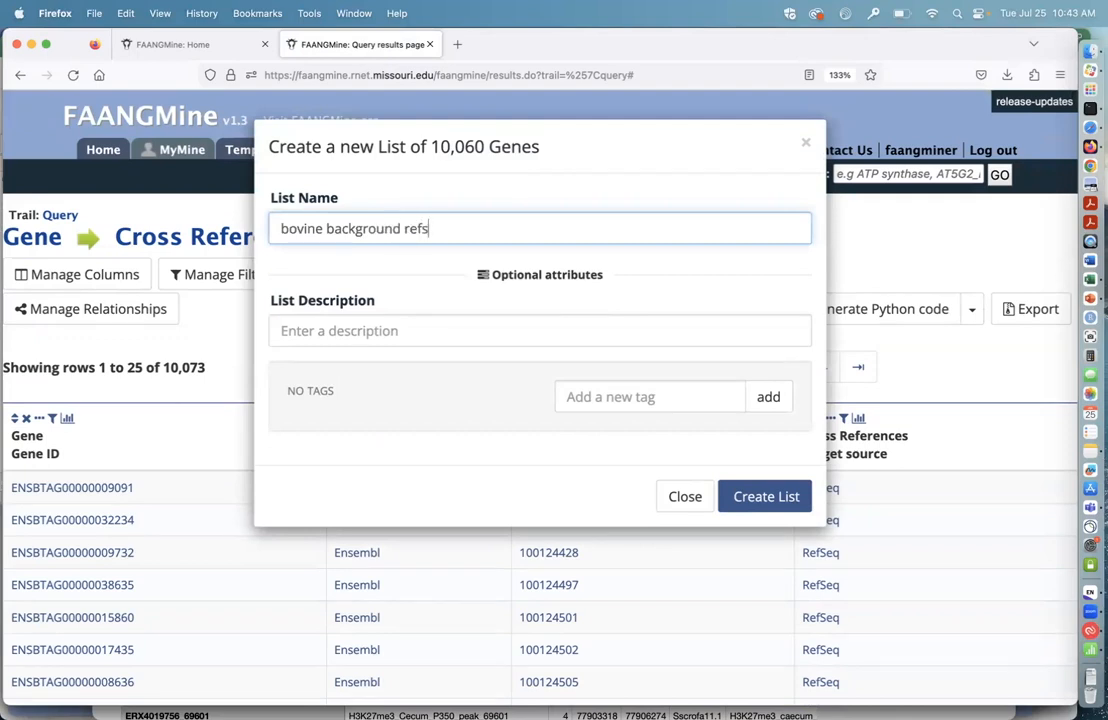
text(eq)
click(762, 500)
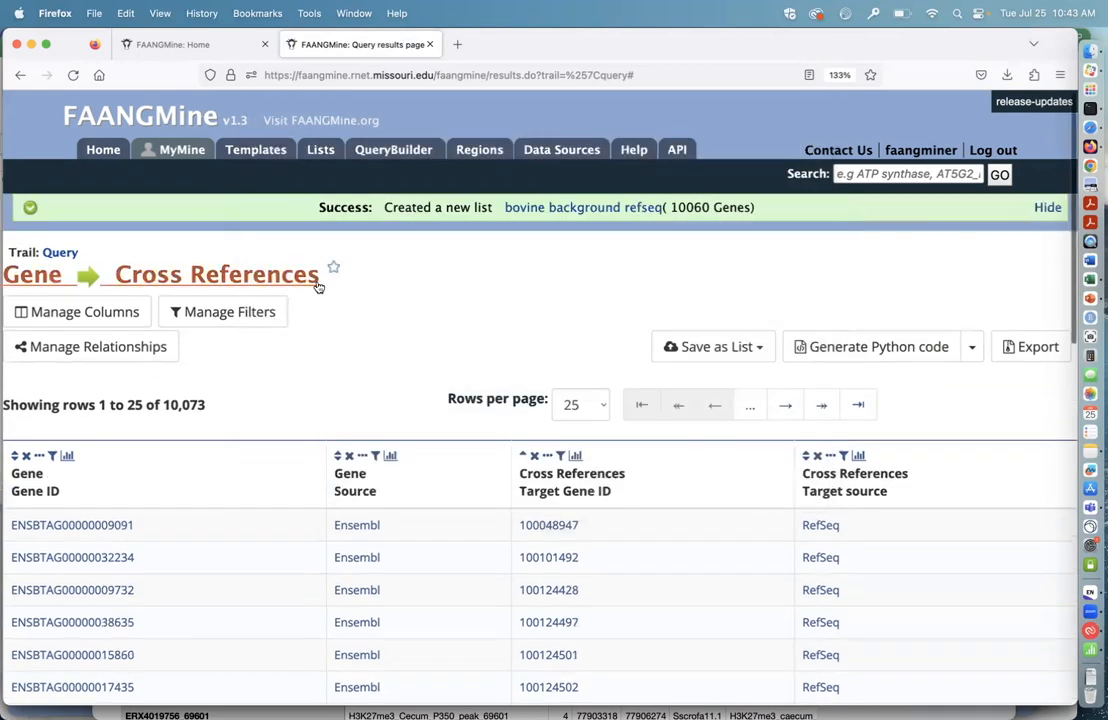
Step: Return to the FAANGMine home page and open the Gene to Cross References template from the Alias and Dbxref queries
click(102, 151)
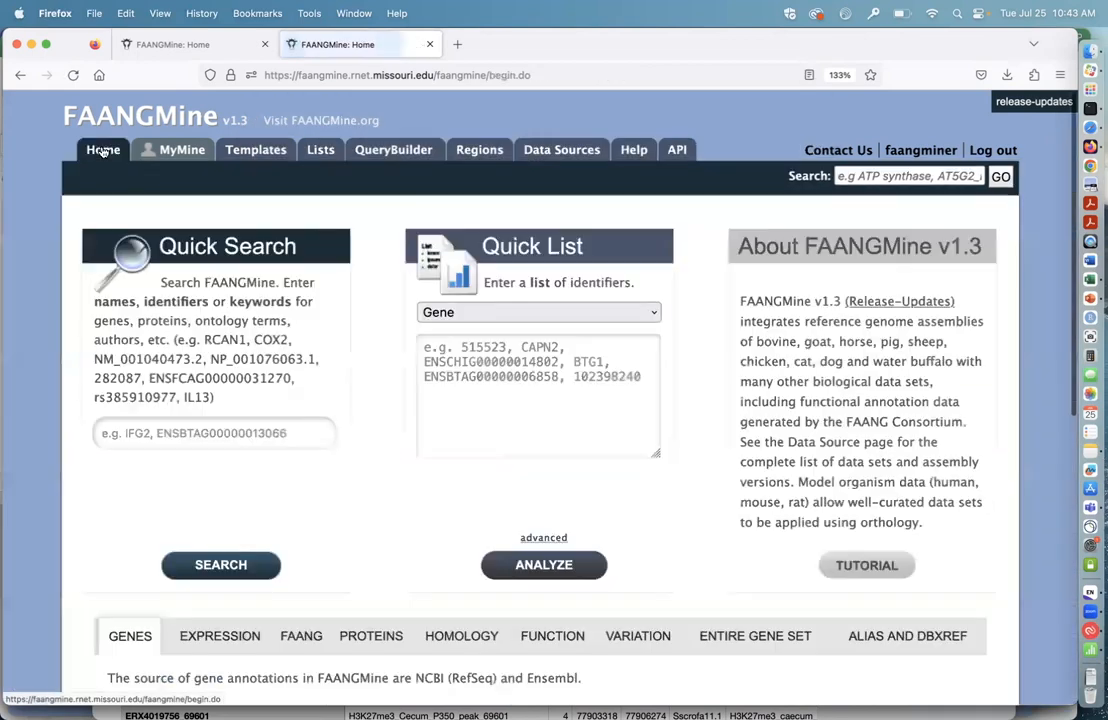
scroll(596, 440, down, 5)
click(888, 420)
scroll(378, 388, down, 3)
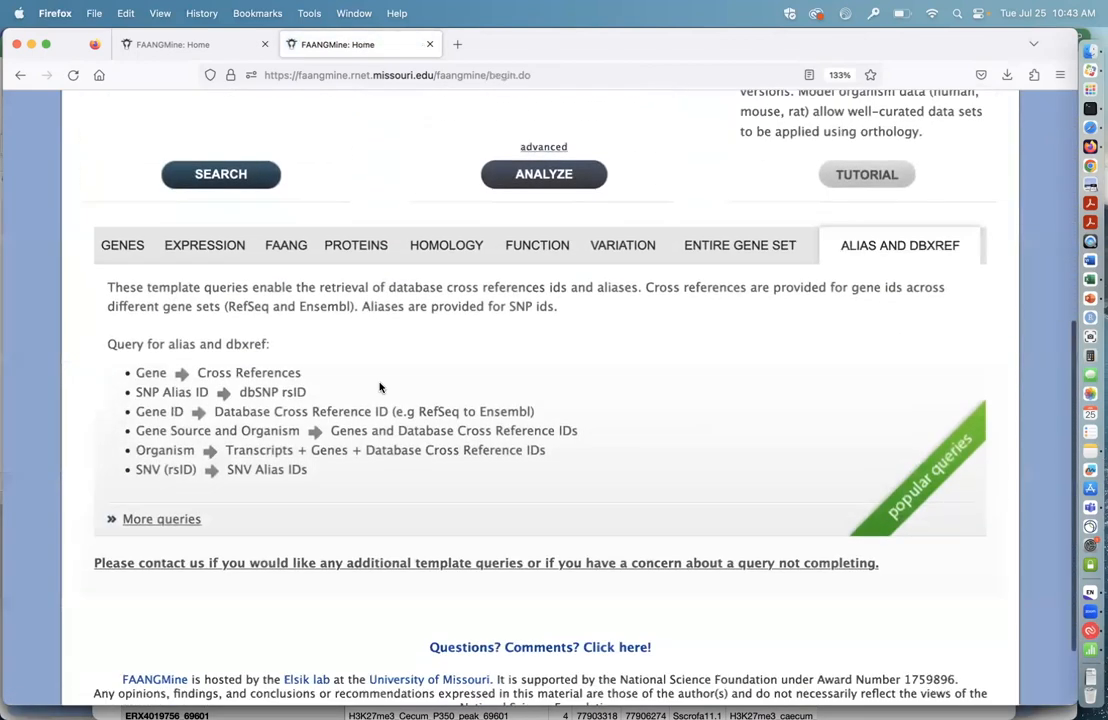
click(282, 378)
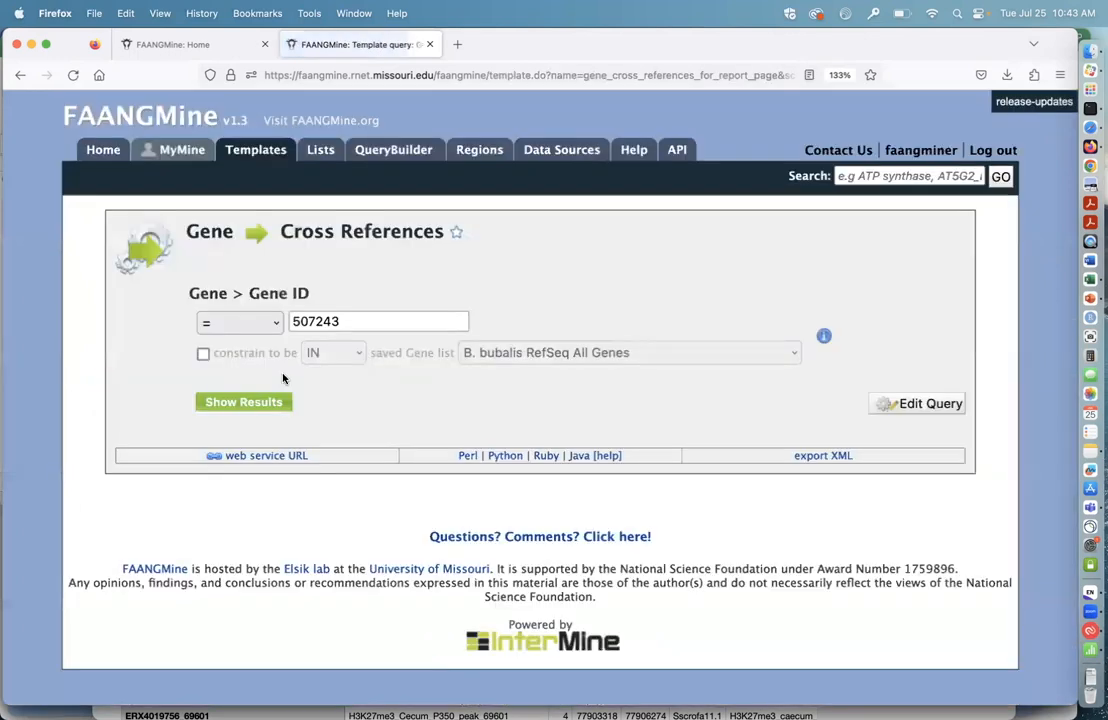
Step: Constrain the query to the saved gene list "B. taurus DE Genes Ensembl test" and show its results
click(203, 353)
click(793, 359)
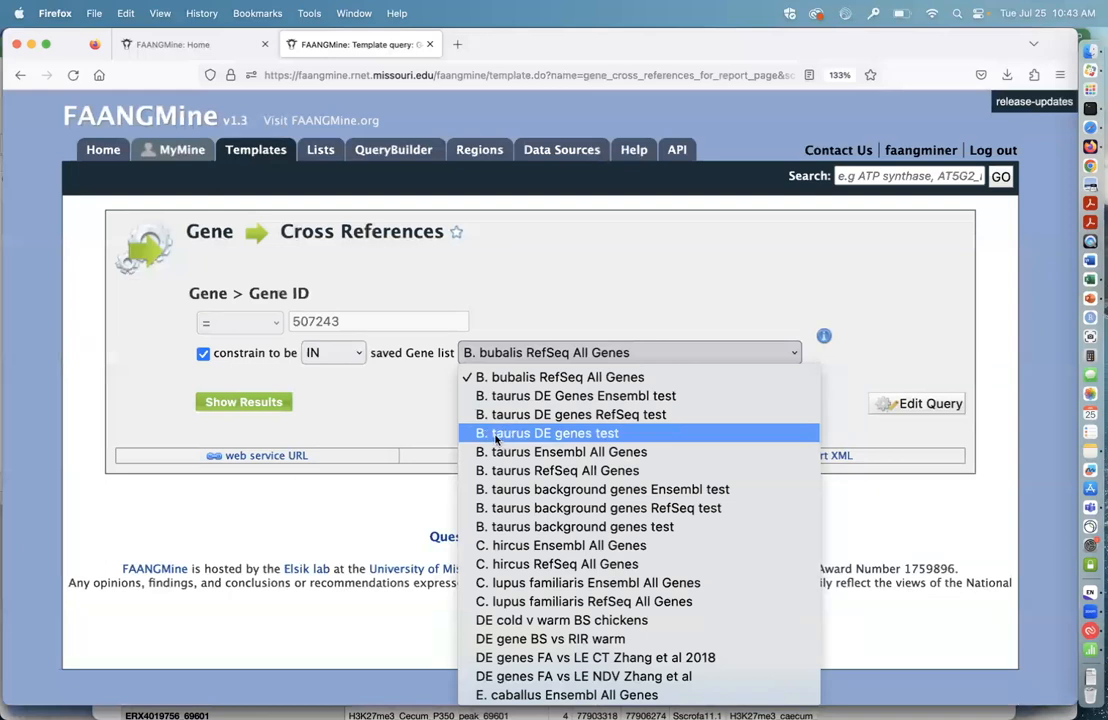
click(616, 436)
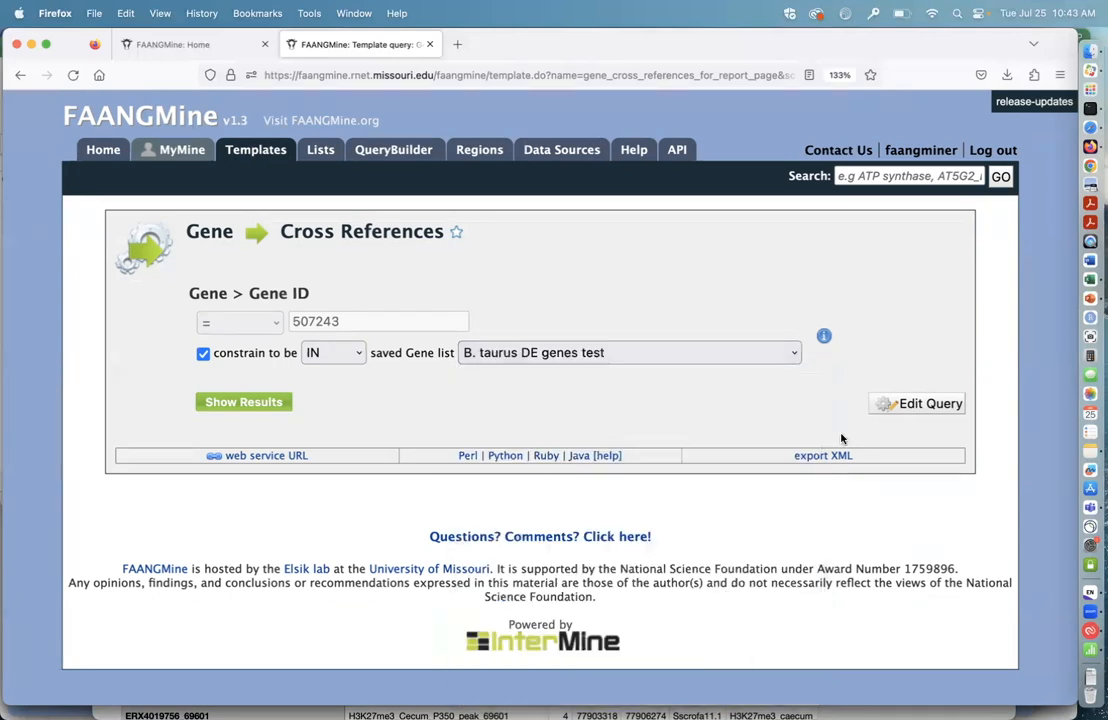
click(794, 352)
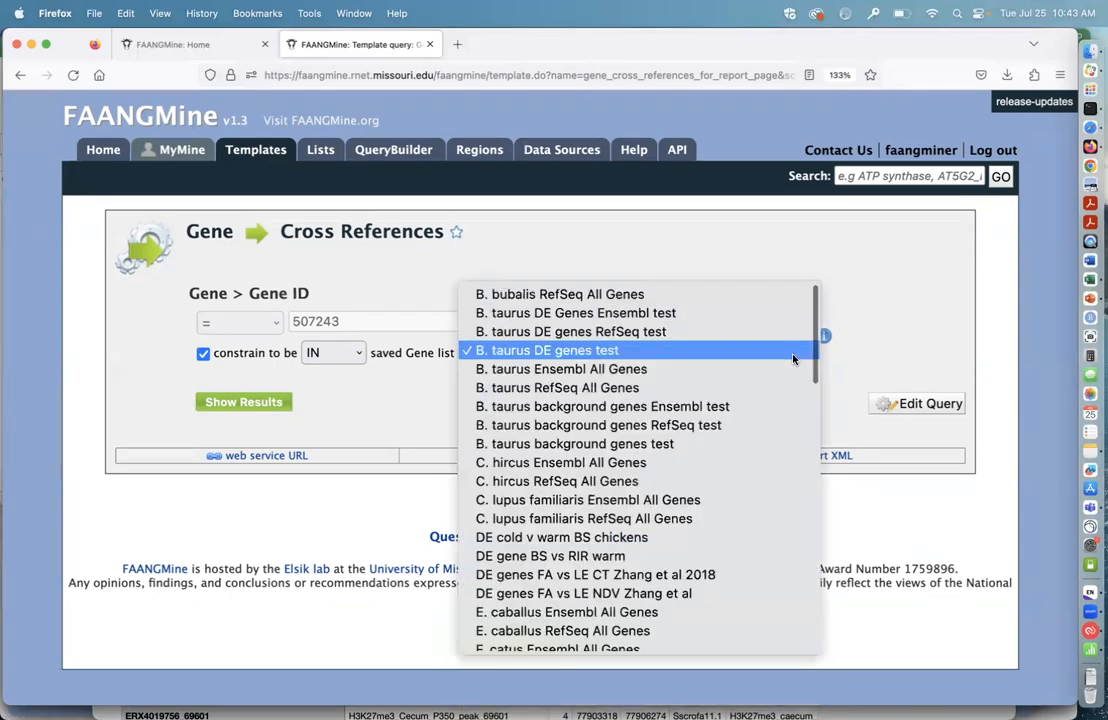
click(749, 313)
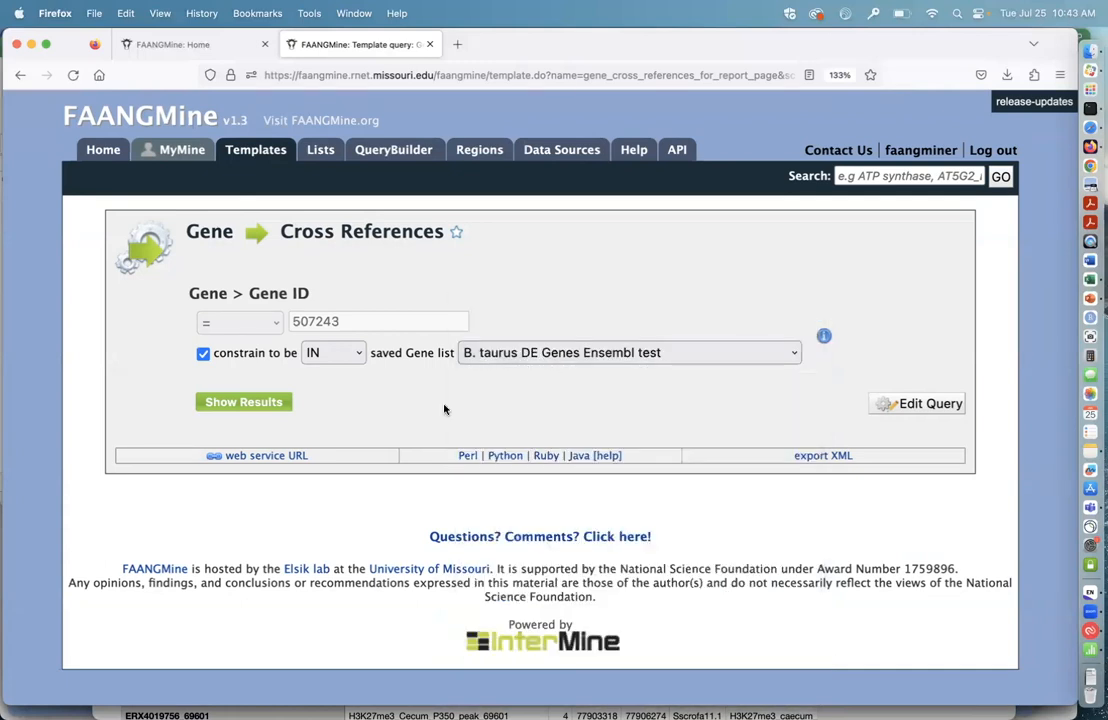
click(255, 403)
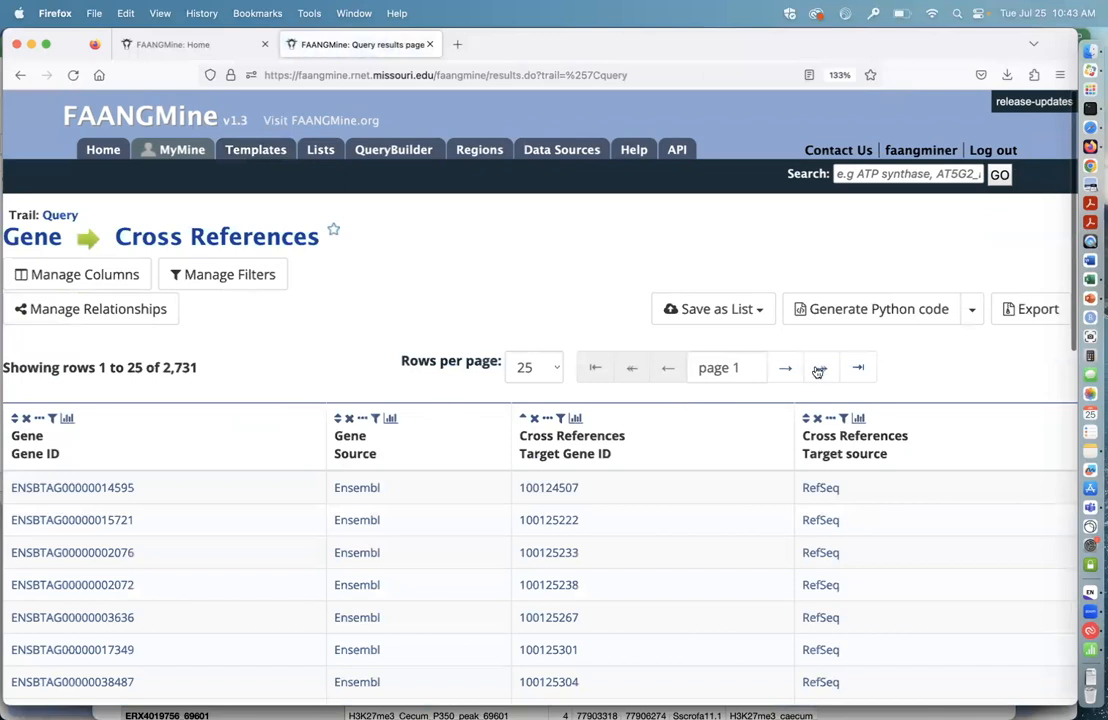
Step: Save the Gene > Cross References > Target genes from the results as a new list named "bovine de genes refseq"
click(760, 309)
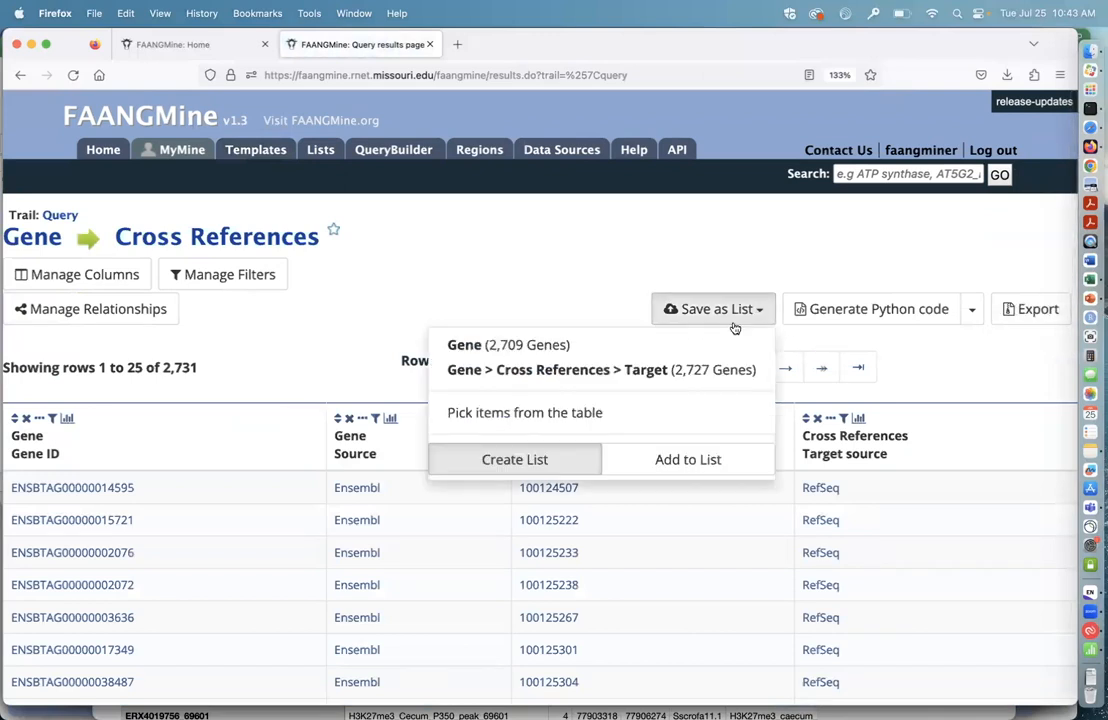
click(710, 369)
triple_click(768, 228)
text(bovine de genes refseq)
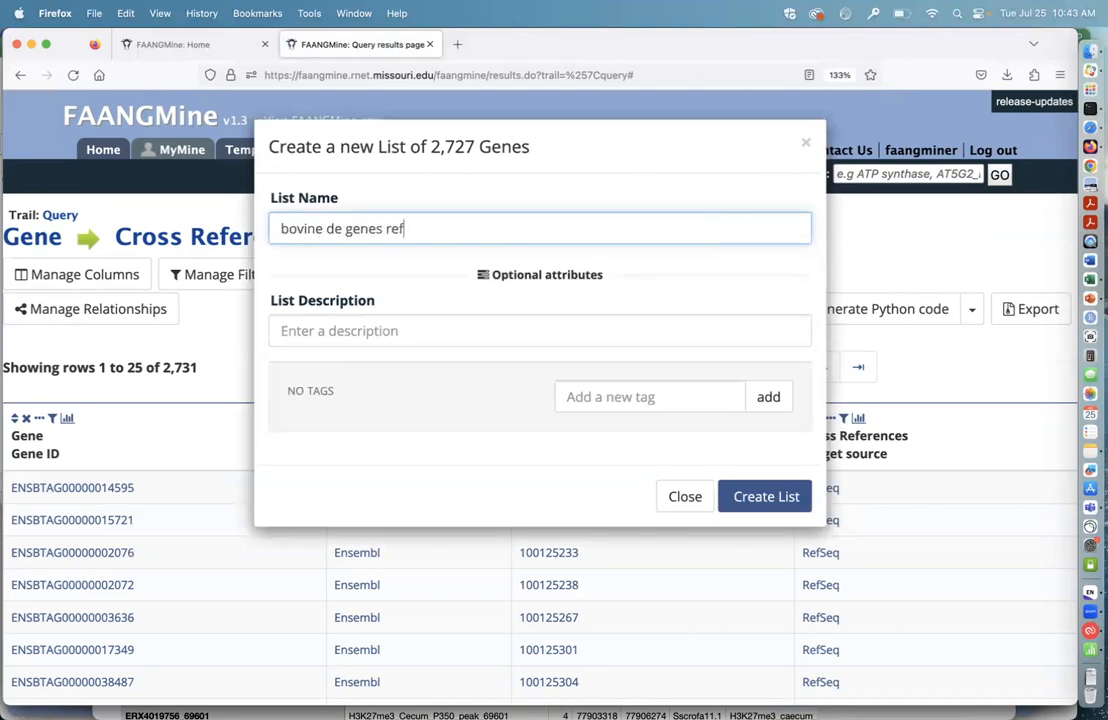
click(757, 500)
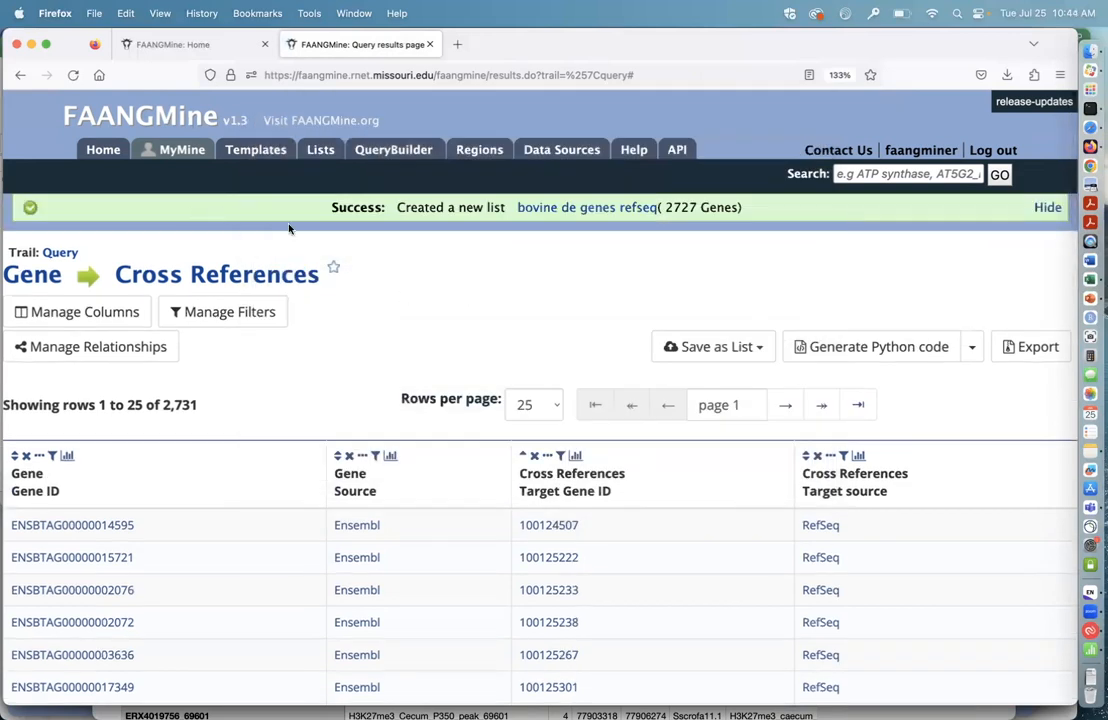
Step: Open the analysis page of the new "bovine de genes refseq" list and go to its Pathway Enrichment widget
click(596, 210)
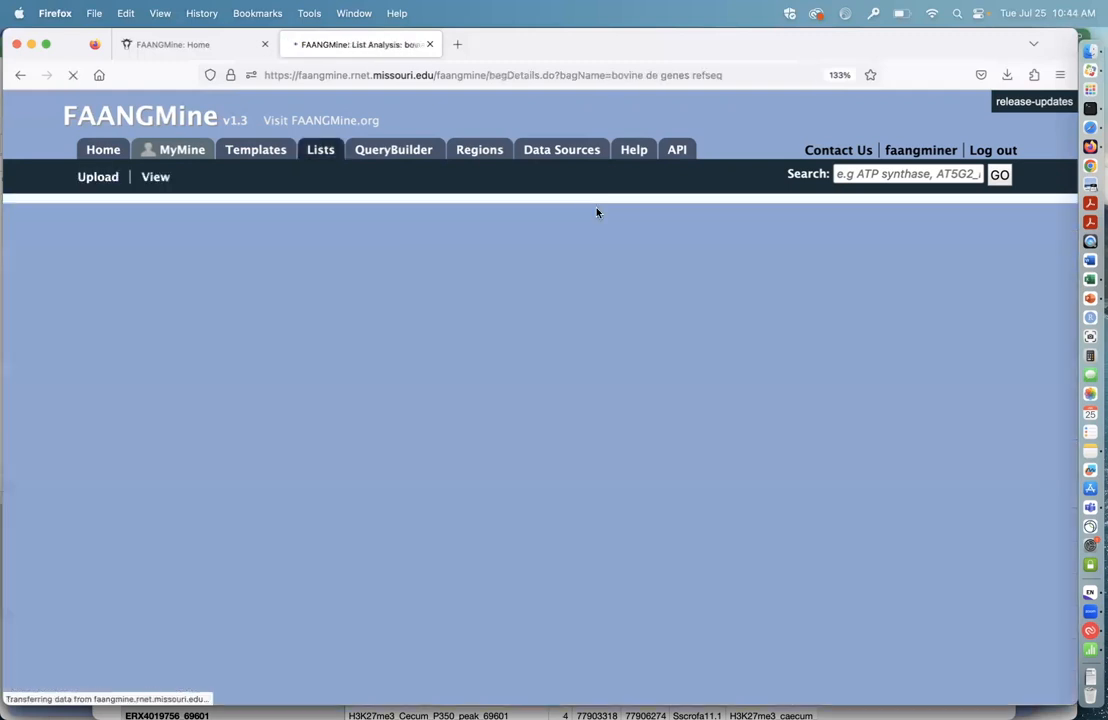
scroll(652, 421, down, 15)
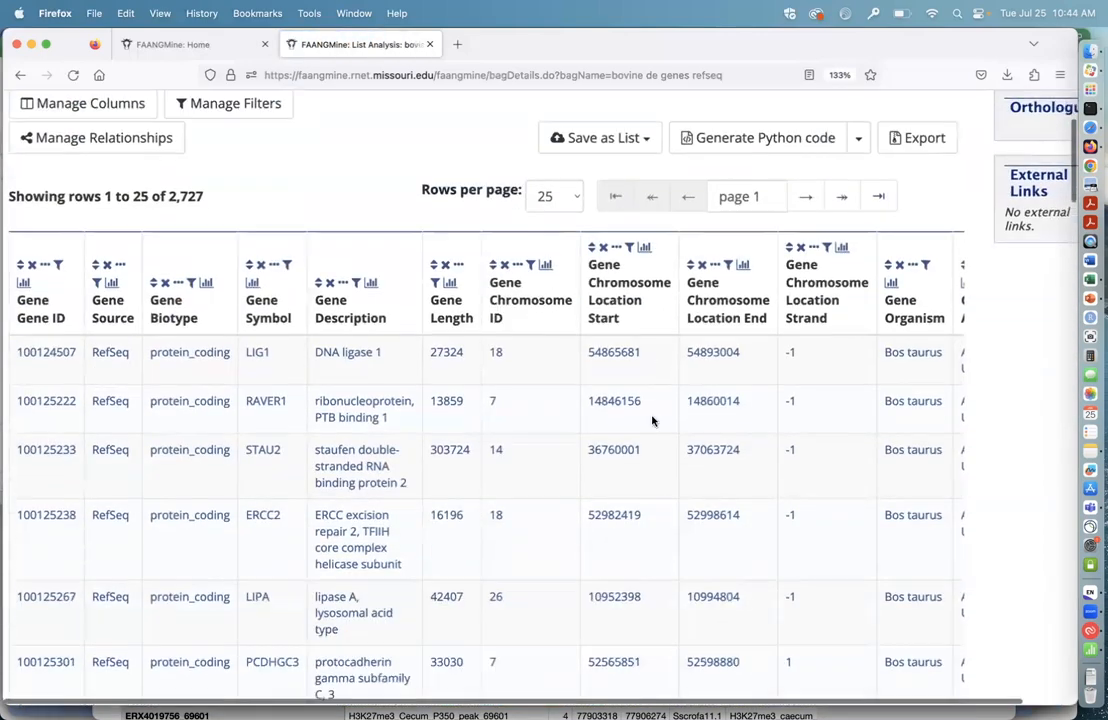
scroll(652, 421, down, 20)
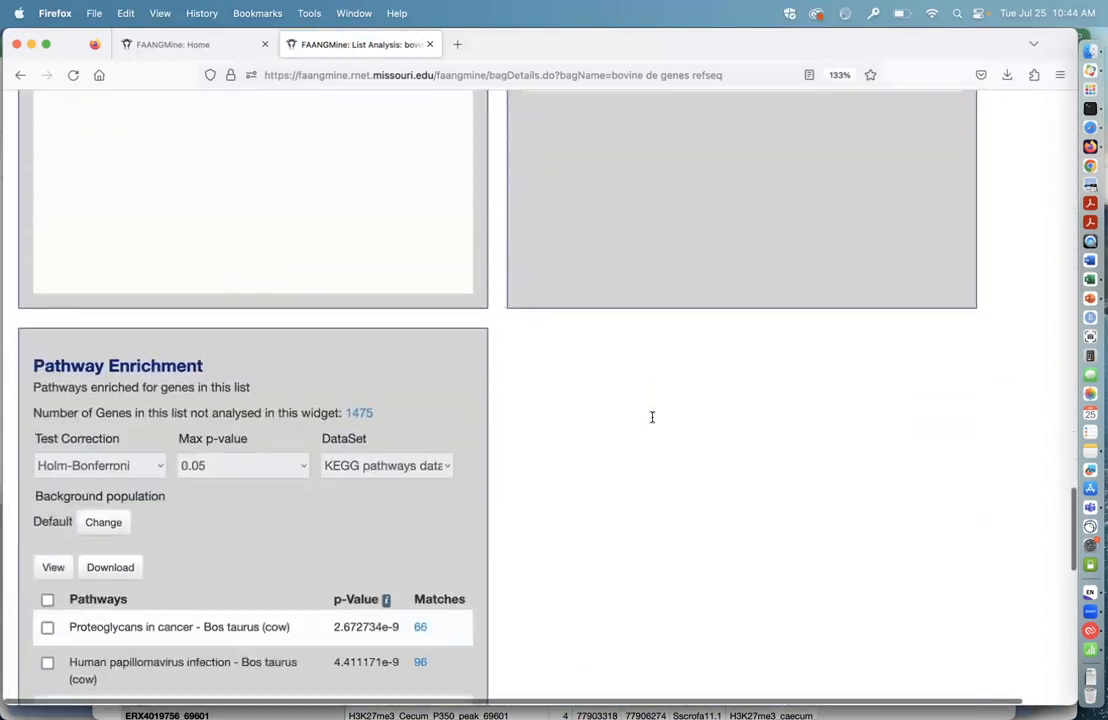
scroll(652, 421, up, 1)
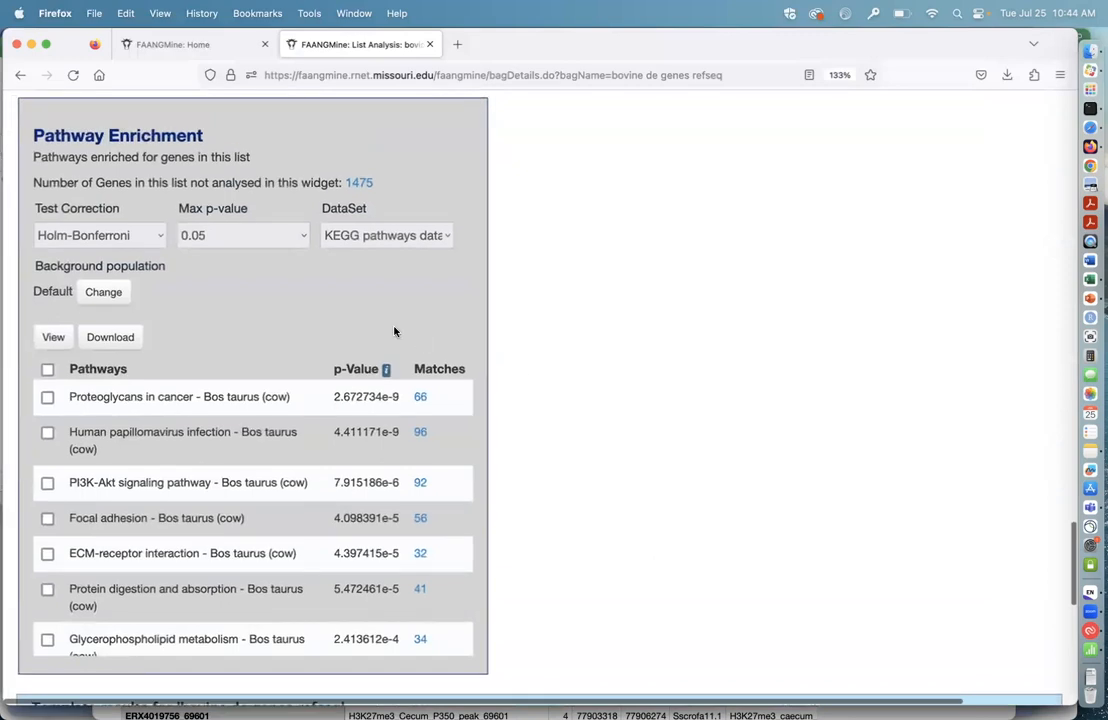
Step: Set the Pathway Enrichment widget's background population to the "bovine background refseq" list
click(103, 296)
scroll(188, 352, down, 10)
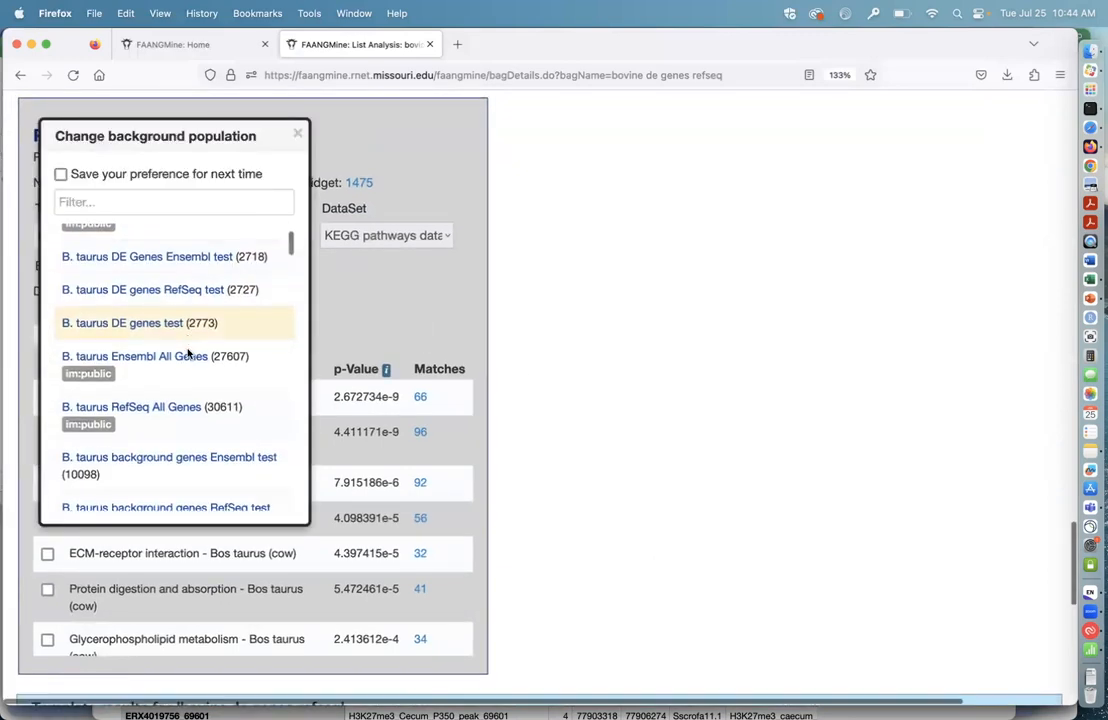
scroll(188, 352, up, 2)
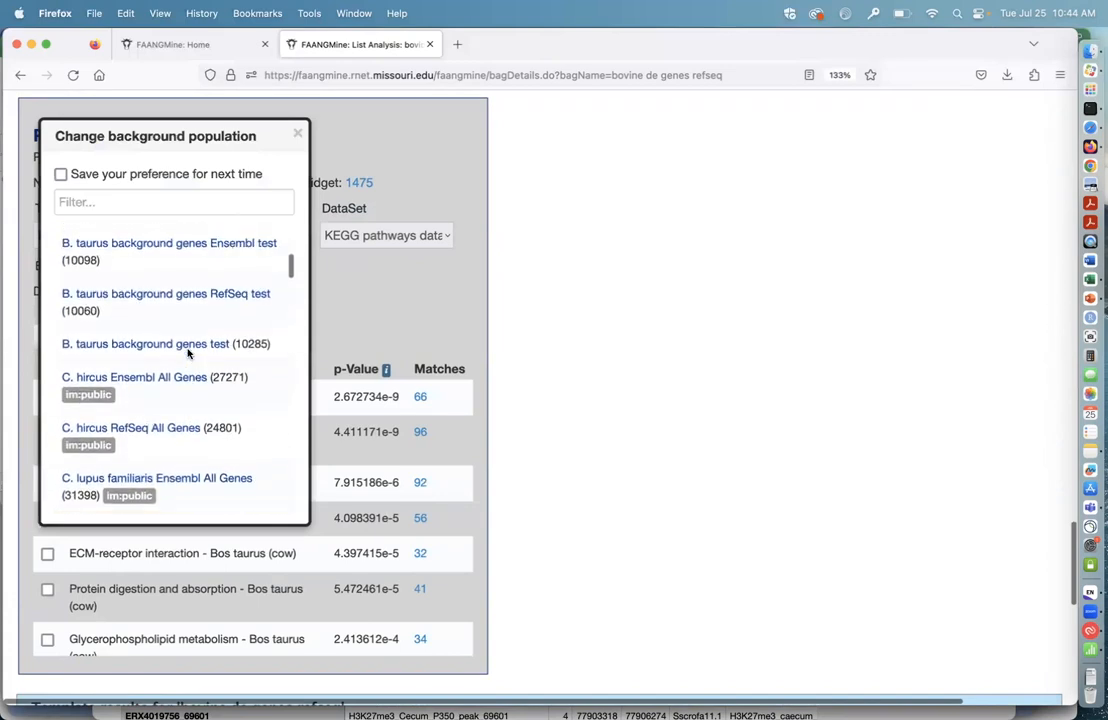
scroll(188, 352, up, 1)
scroll(188, 352, down, 15)
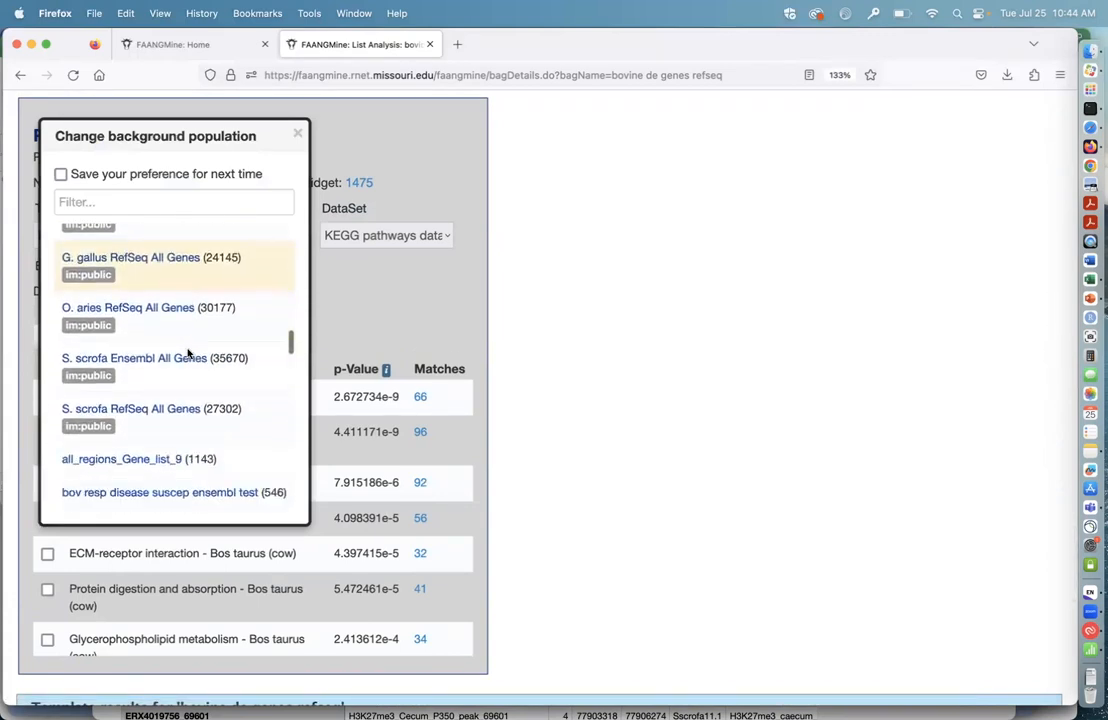
scroll(188, 352, up, 6)
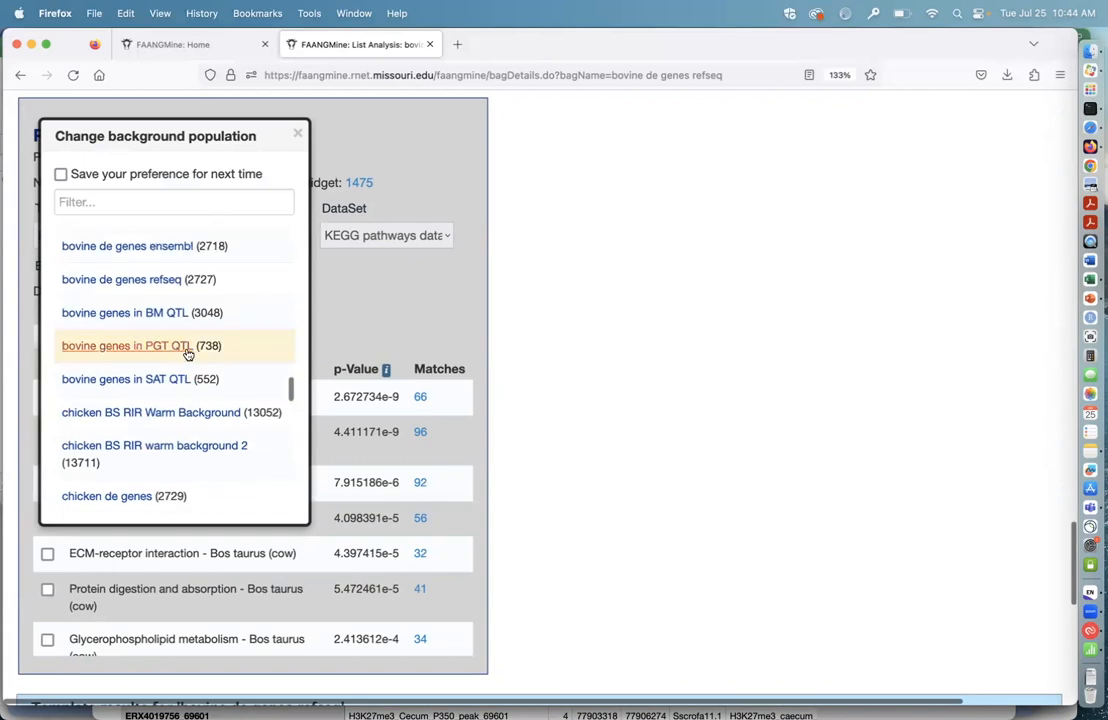
scroll(188, 355, up, 3)
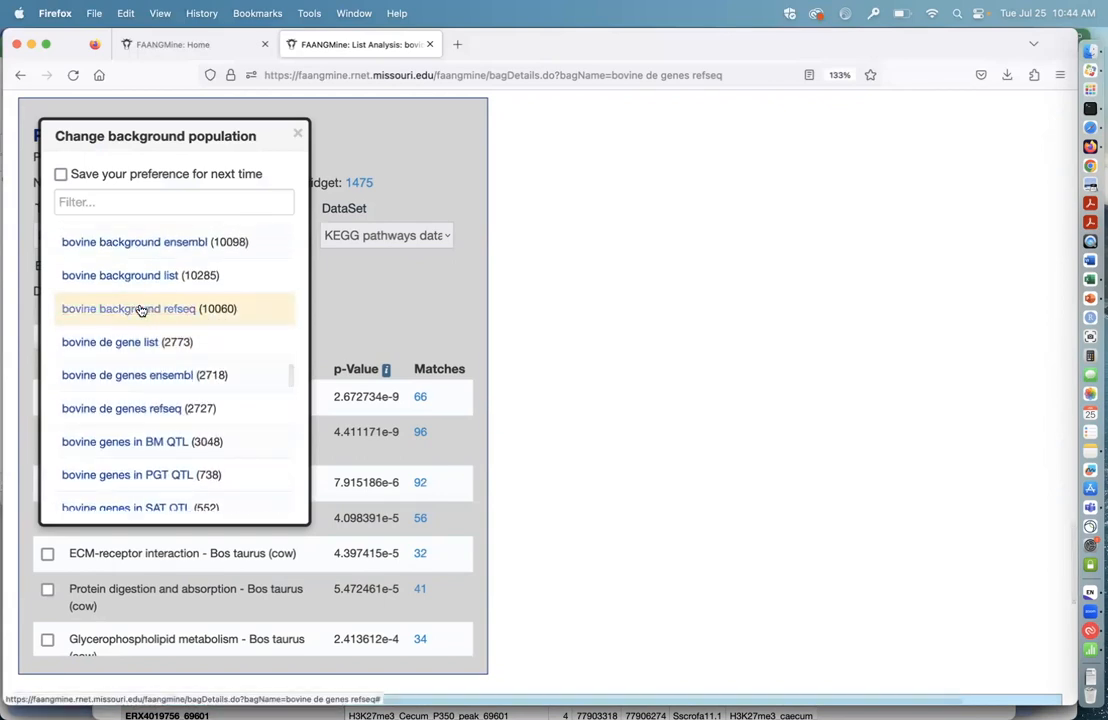
click(141, 311)
scroll(520, 489, down, 1)
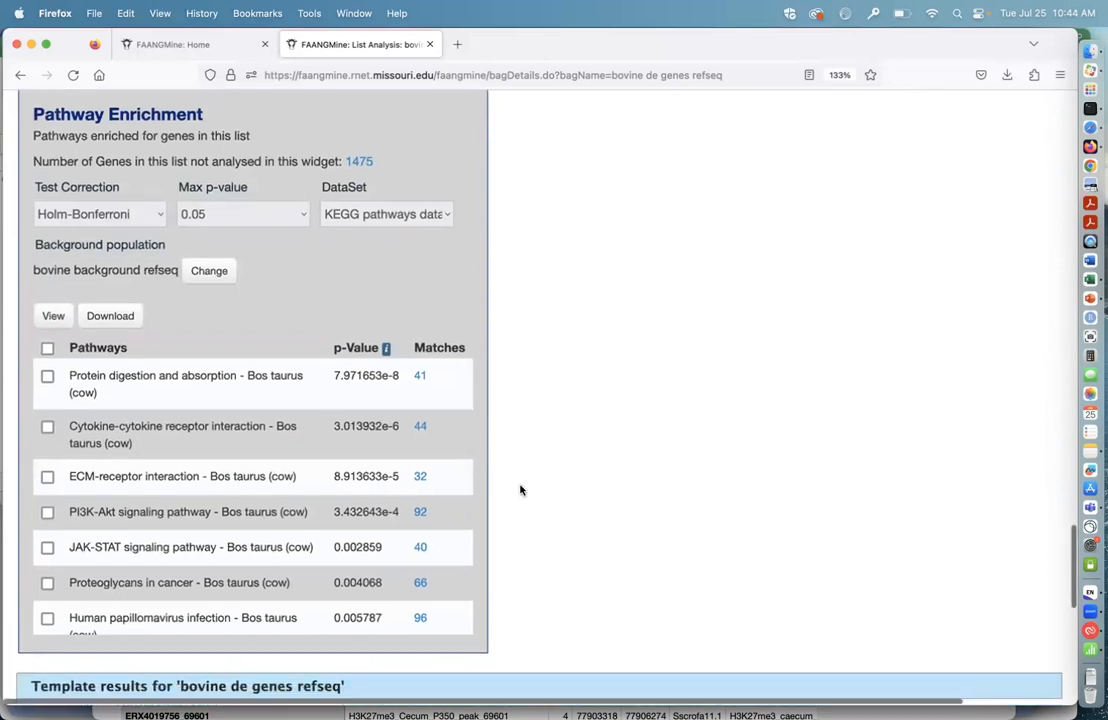
Step: Open the genomic region search form and review its organism, assembly, analysis and feature type options
scroll(523, 460, up, 2)
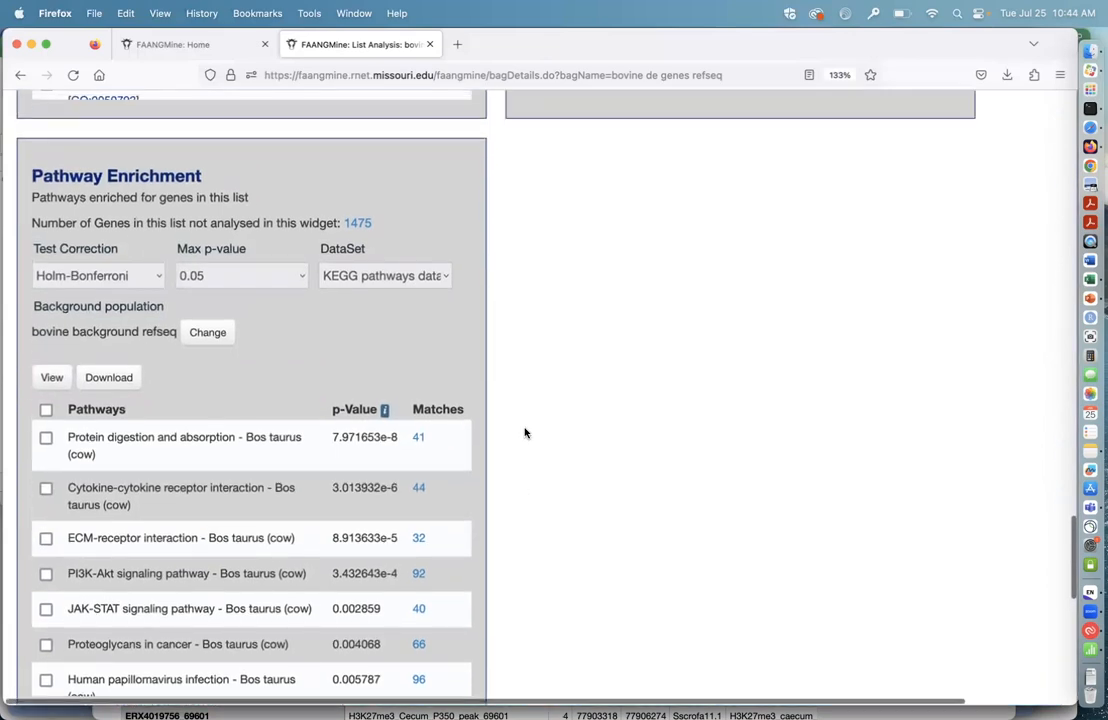
scroll(525, 433, up, 15)
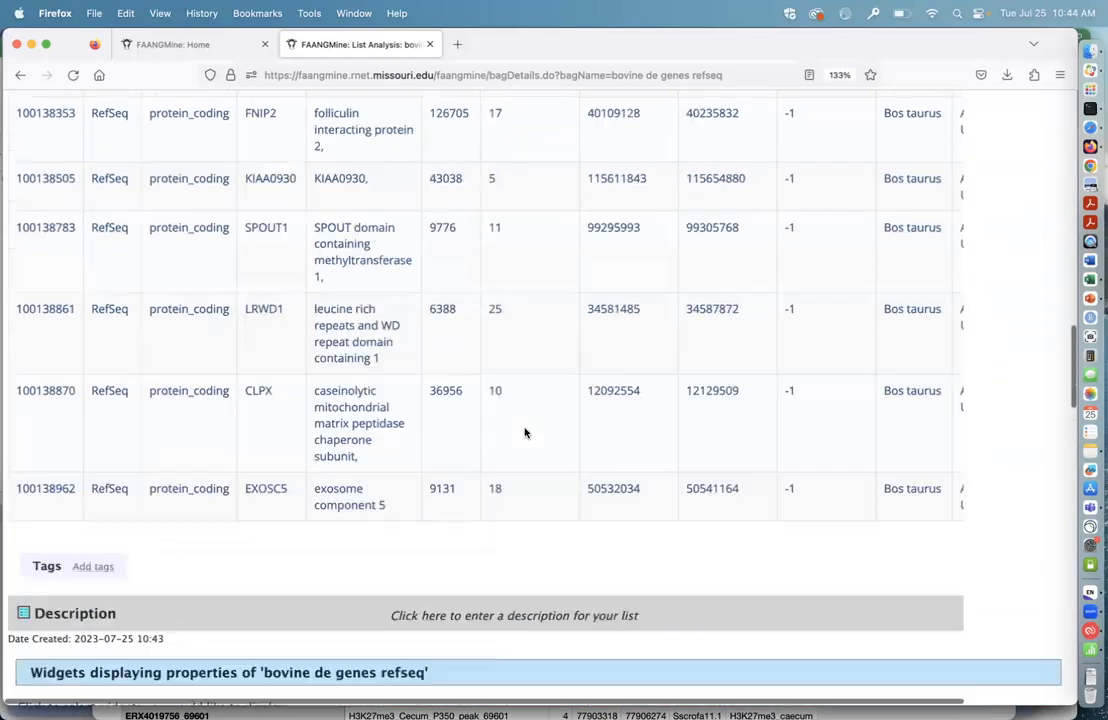
scroll(525, 433, up, 15)
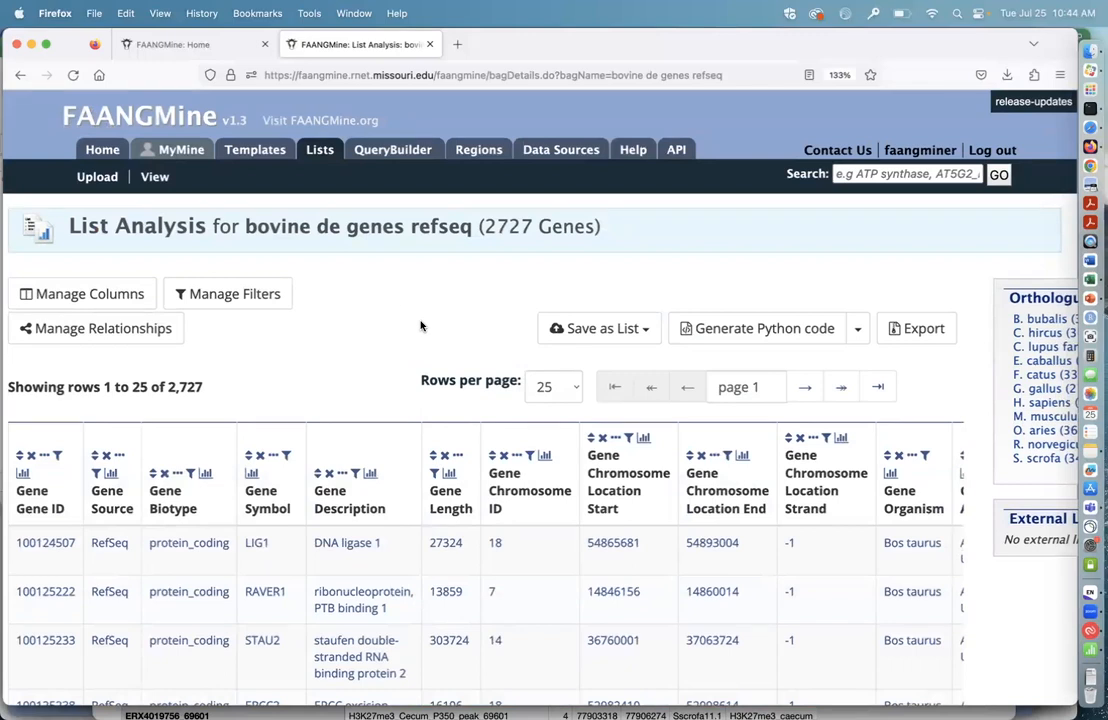
click(104, 151)
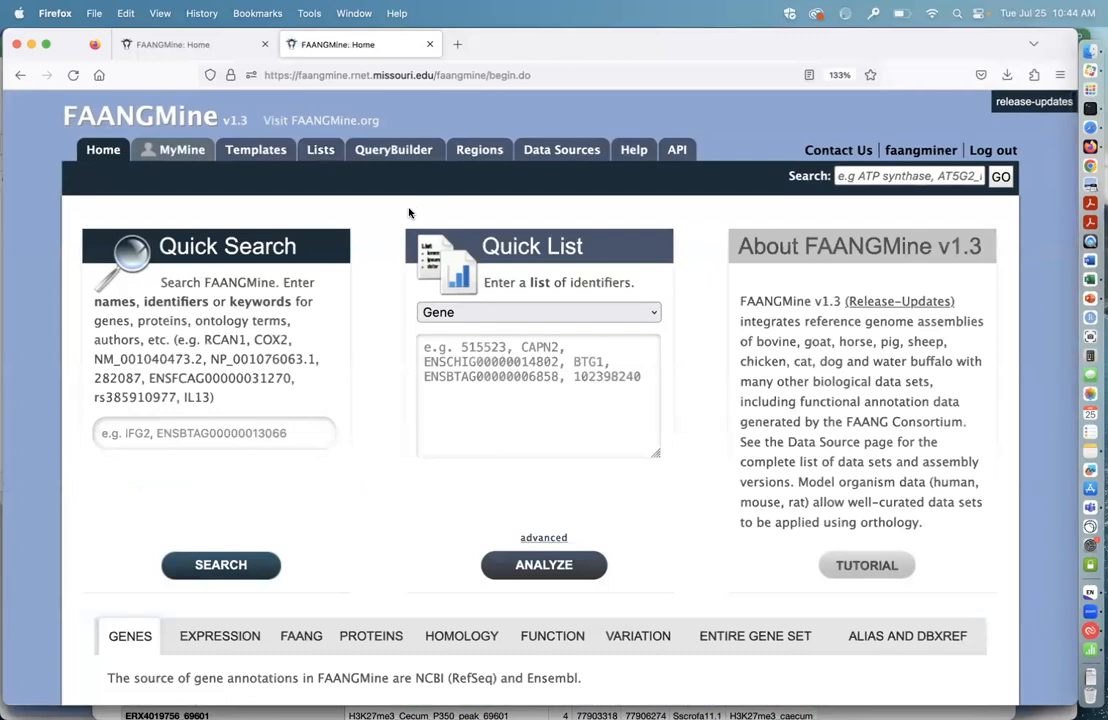
click(479, 151)
scroll(558, 435, down, 1)
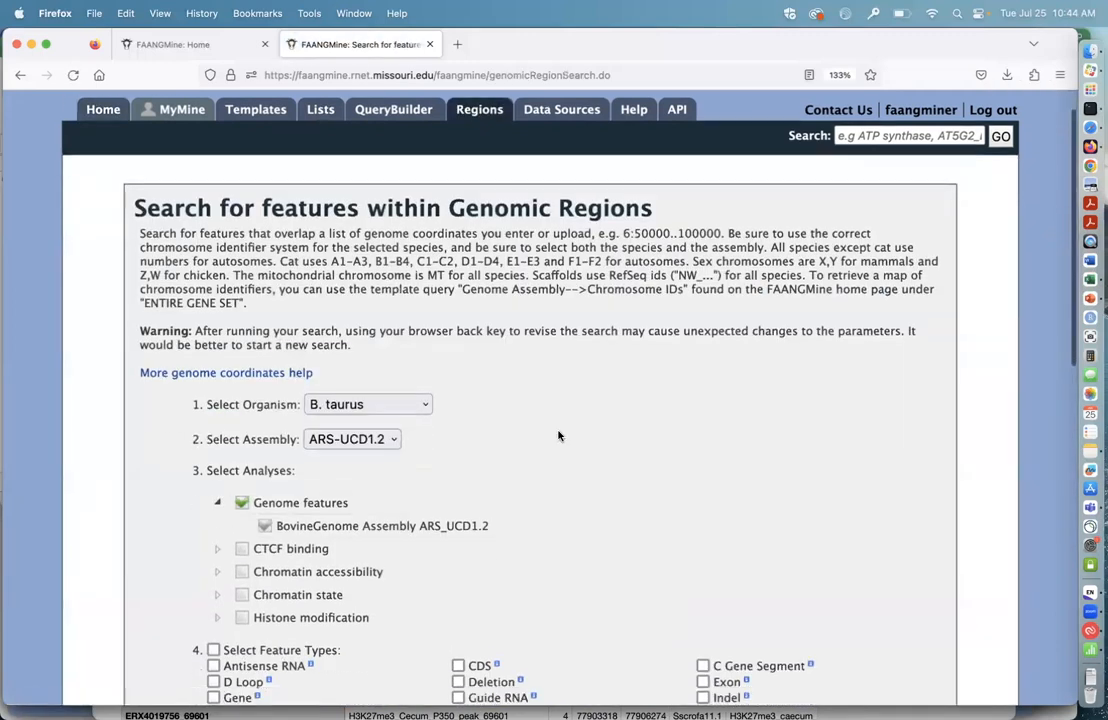
scroll(558, 435, down, 1)
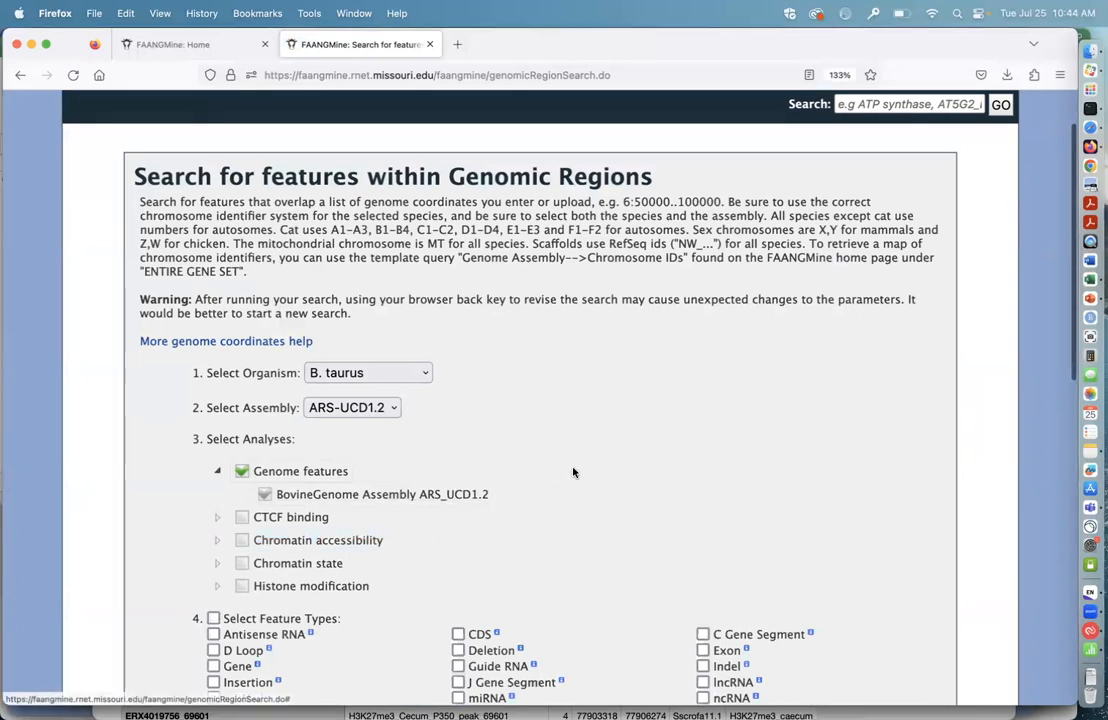
scroll(586, 472, down, 2)
scroll(586, 473, down, 6)
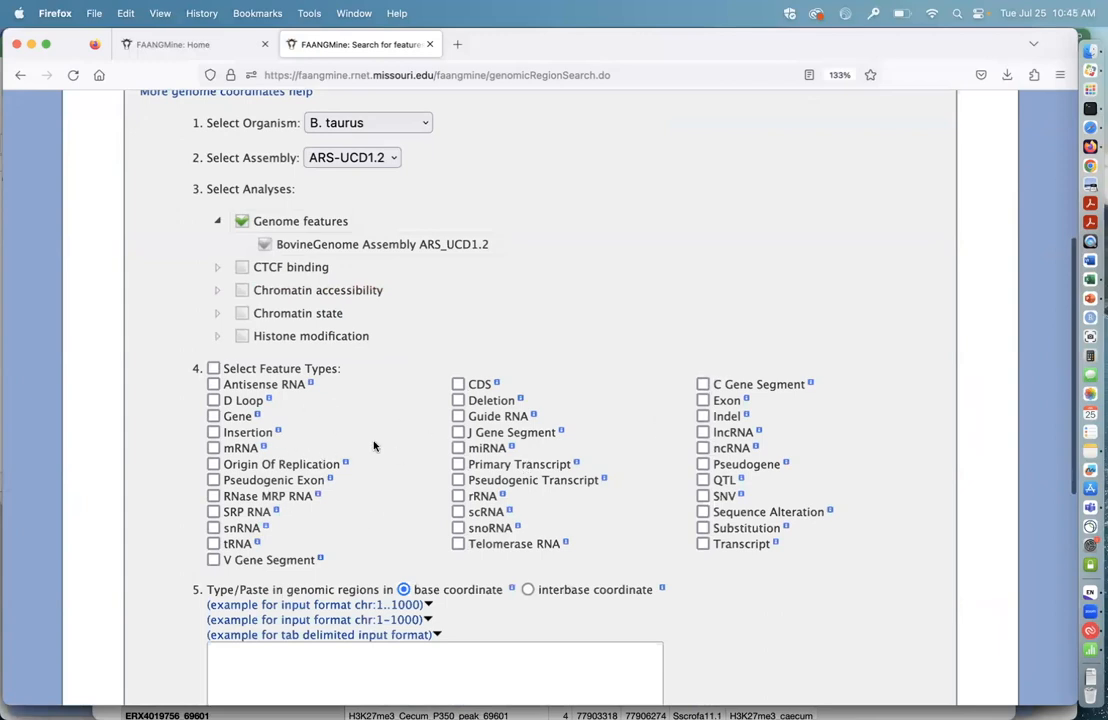
scroll(611, 467, up, 1)
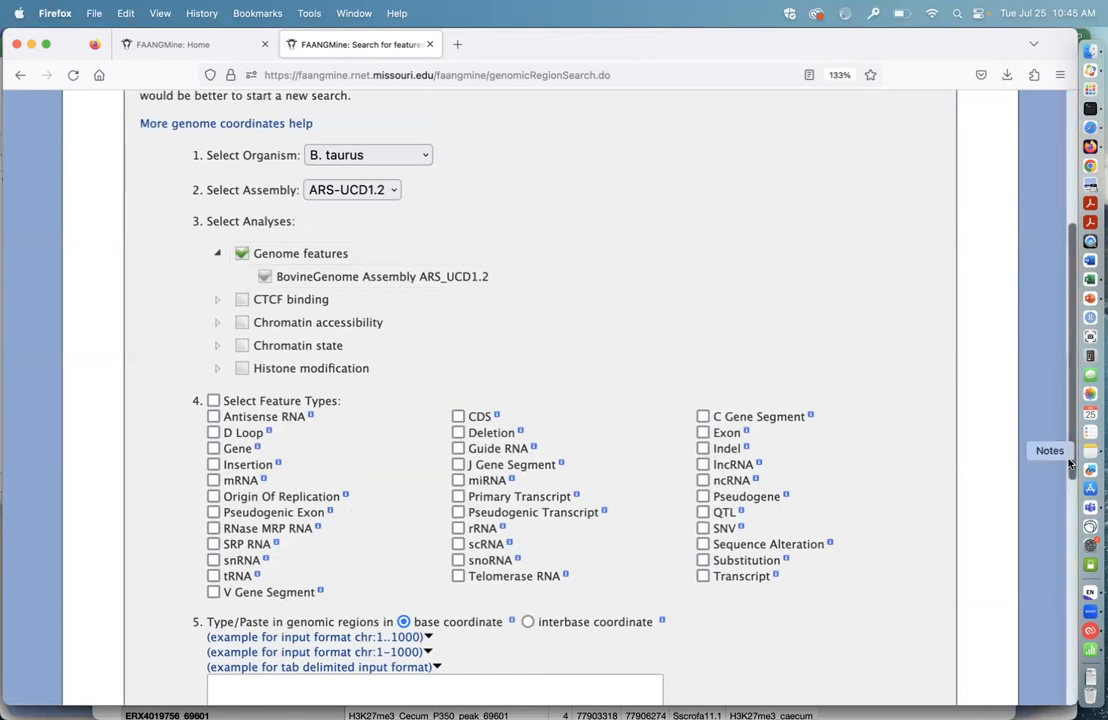
Step: Switch to the bovine_resp_disease_suscep_qtl workbook in Excel and copy the chromosome, start and end coordinates in E1:G25
click(1090, 279)
click(357, 13)
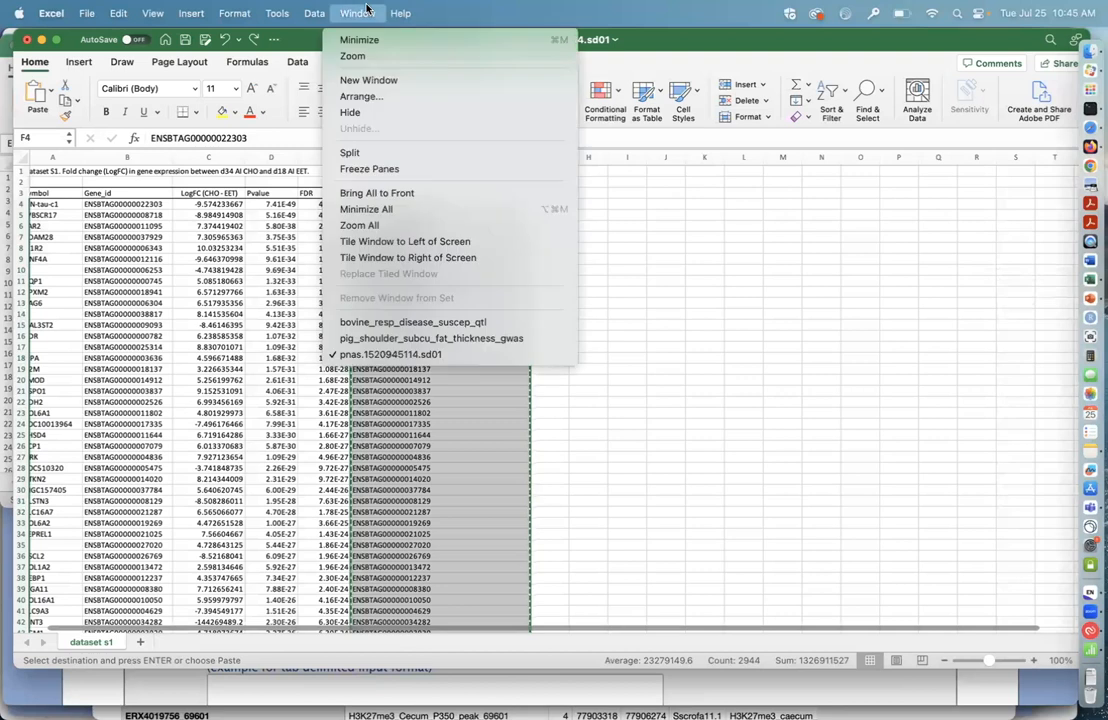
click(405, 322)
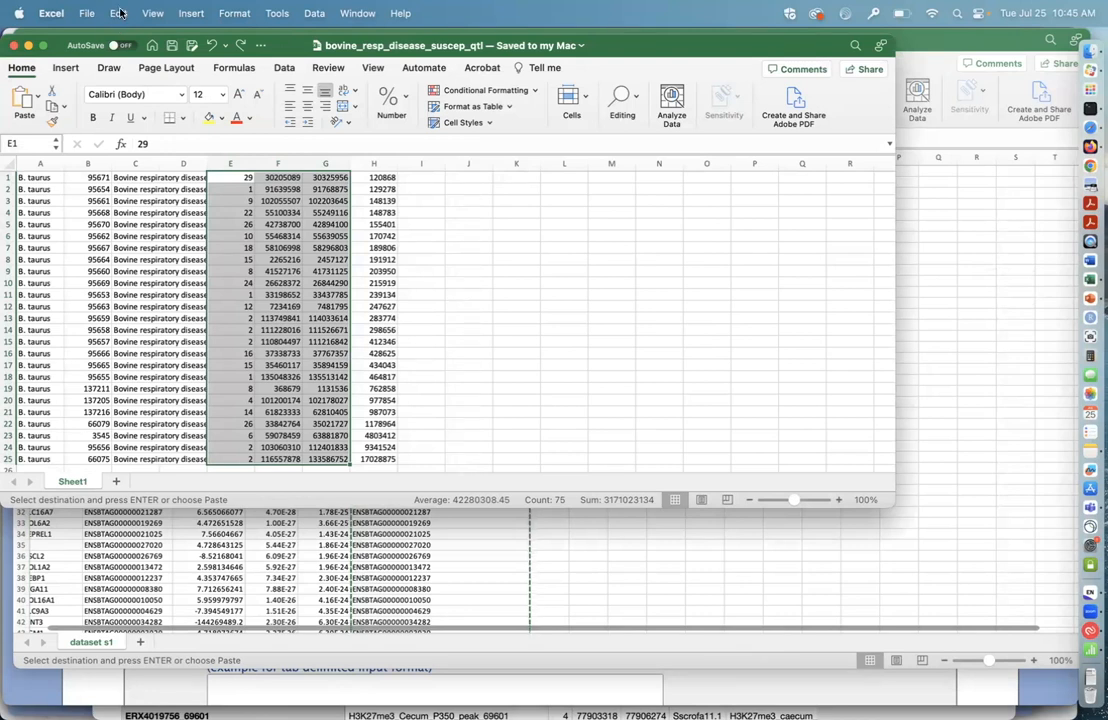
click(119, 12)
click(138, 98)
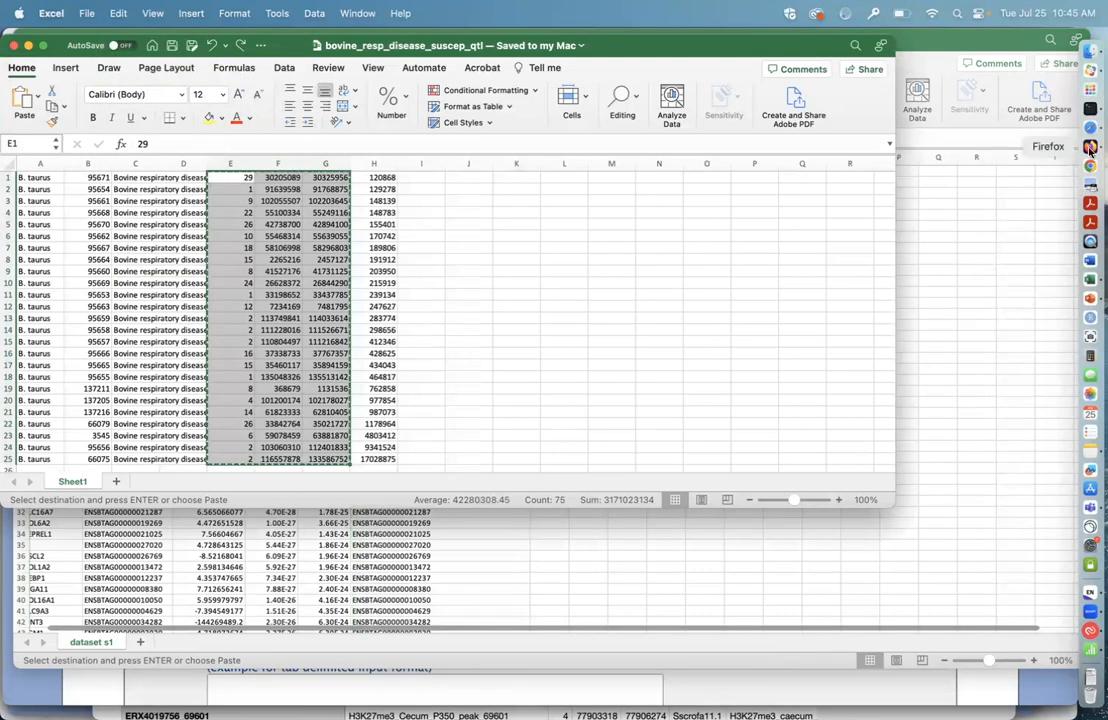
Step: Return to the FAANGMine region search in Firefox and select Gene as the feature type
click(1090, 146)
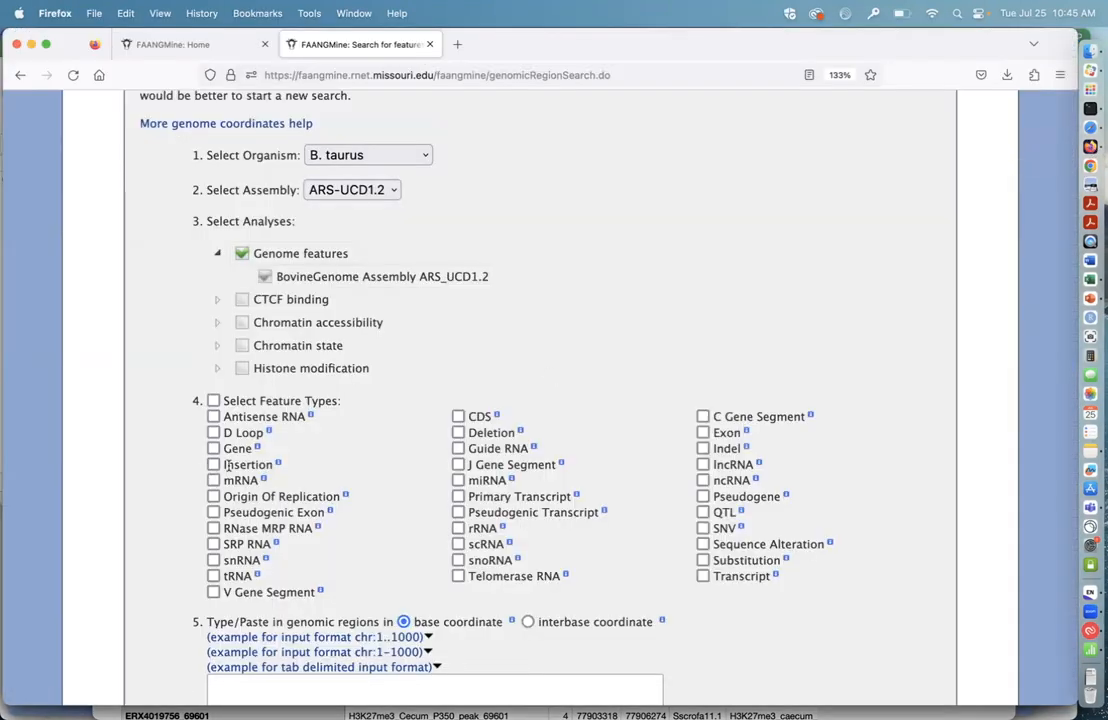
scroll(288, 405, down, 1)
click(213, 408)
scroll(307, 420, down, 5)
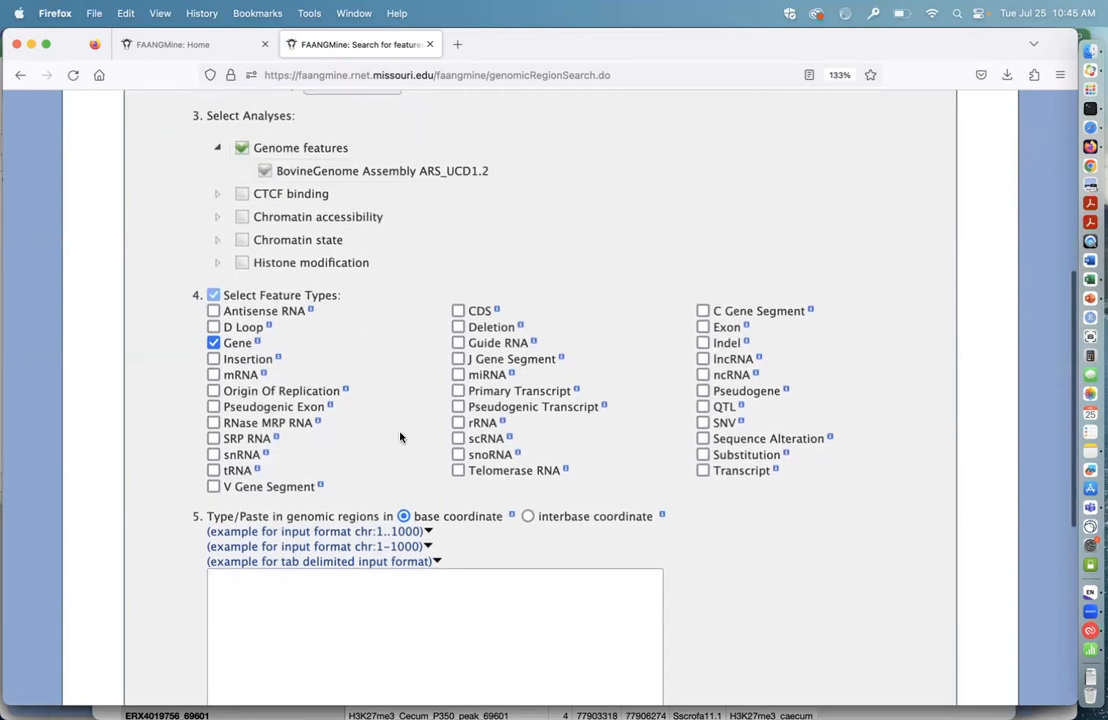
Step: Paste the copied QTL coordinates as the genomic regions, check them, and run the region search
click(259, 471)
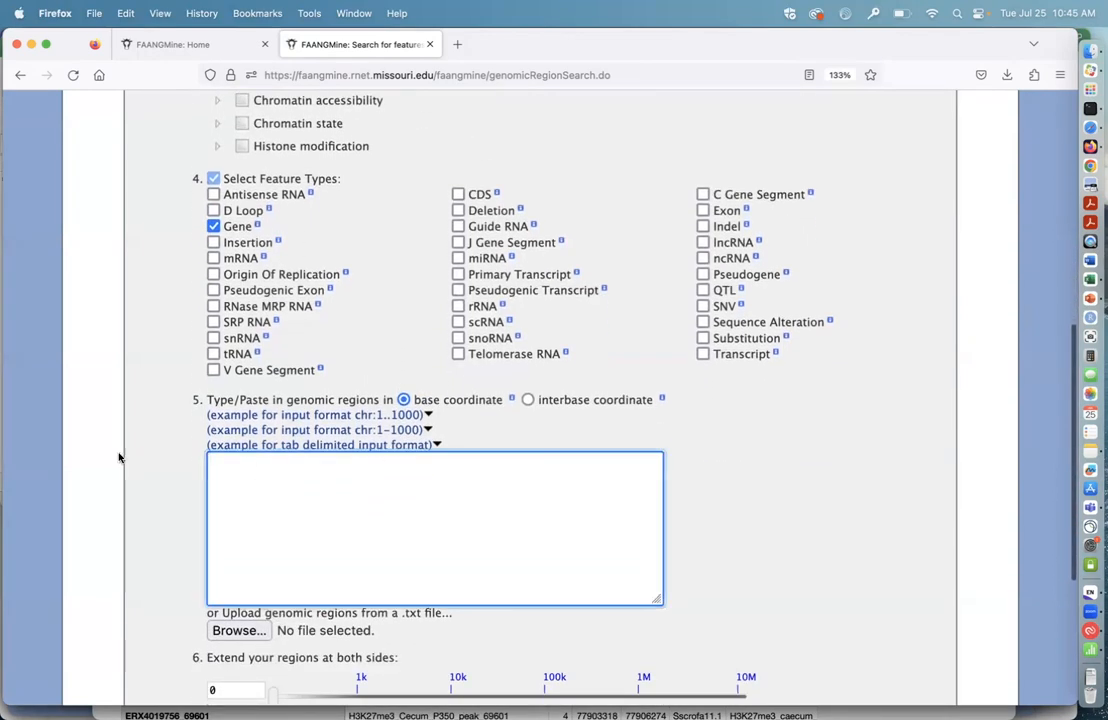
key(super+v)
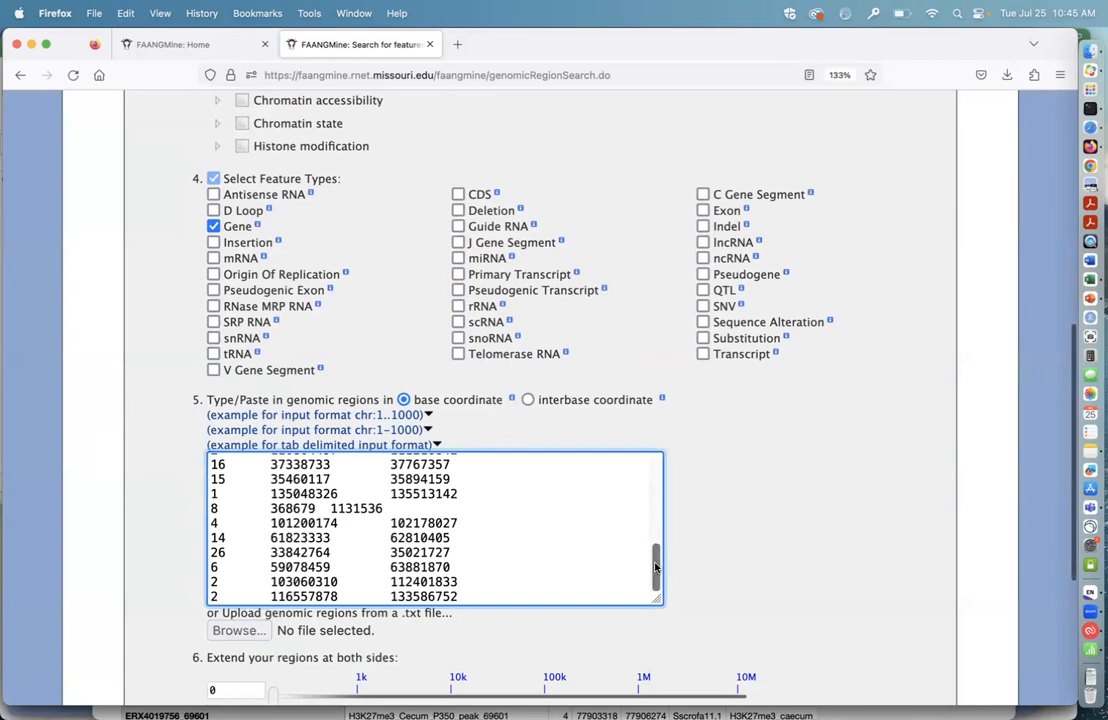
drag(657, 567, 658, 575)
scroll(500, 491, up, 20)
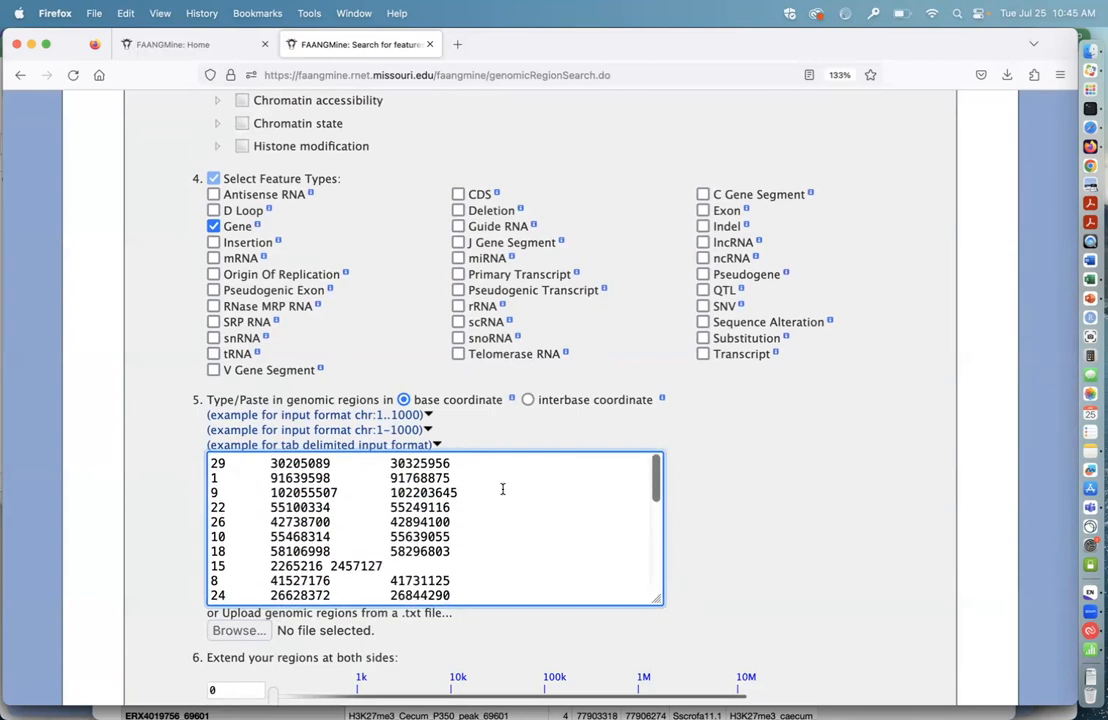
scroll(757, 553, down, 2)
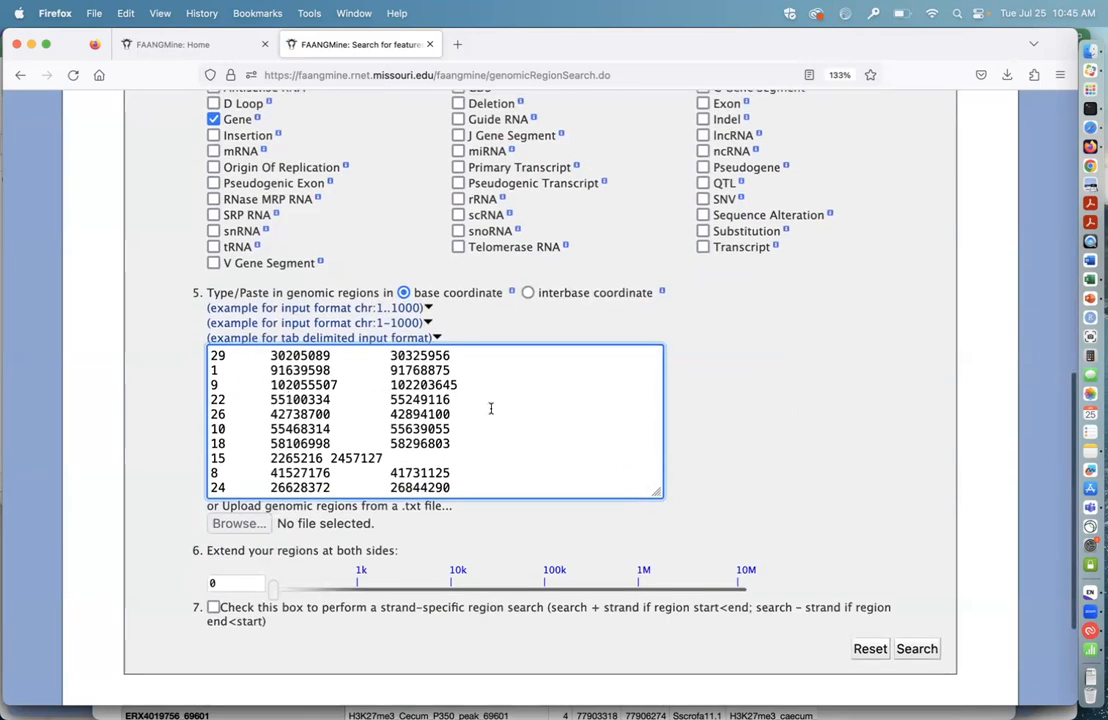
scroll(814, 470, down, 2)
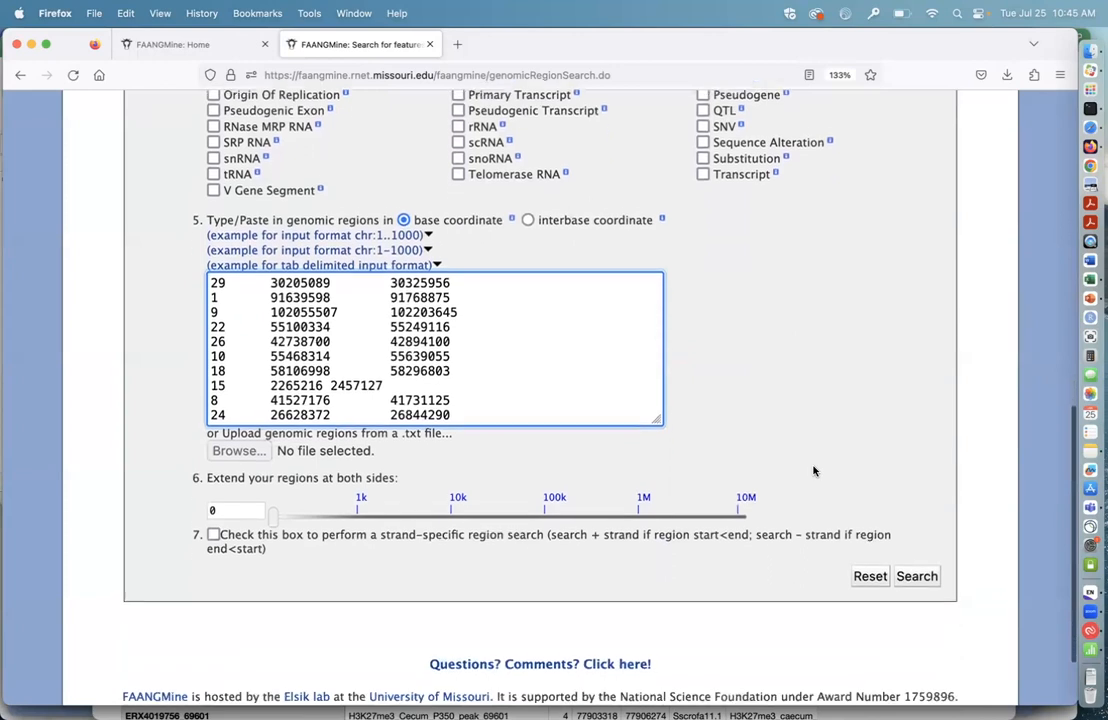
click(917, 572)
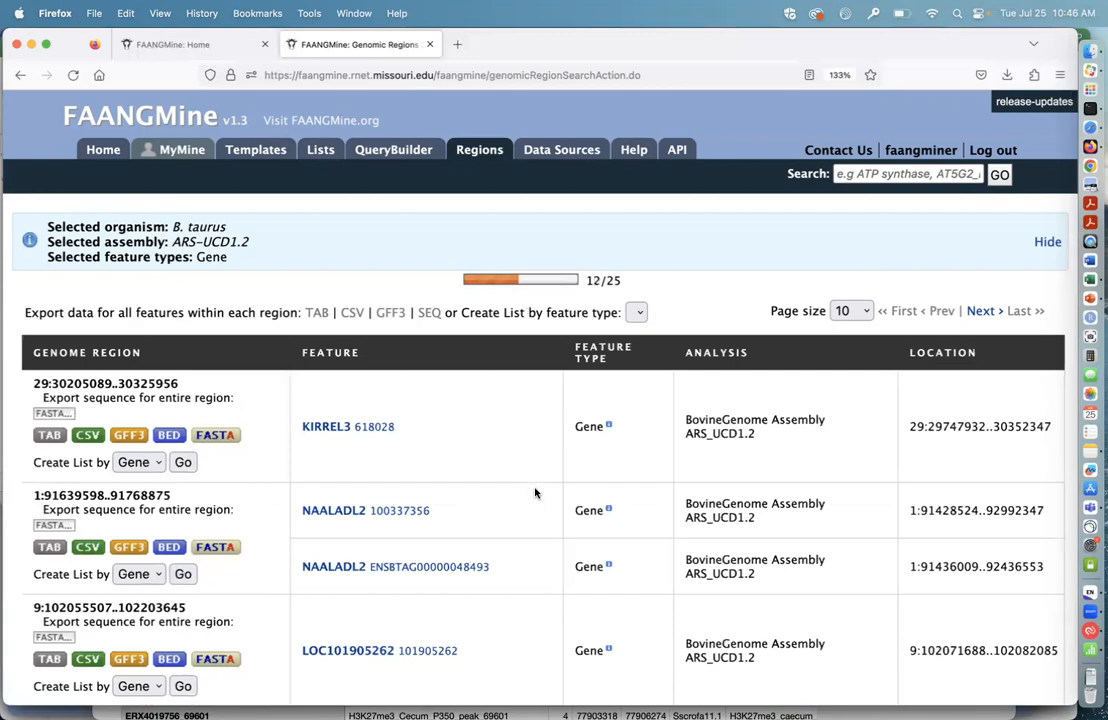
Step: Examine the region search results for the genes overlapping each QTL region, their sources and their locations
scroll(534, 490, down, 3)
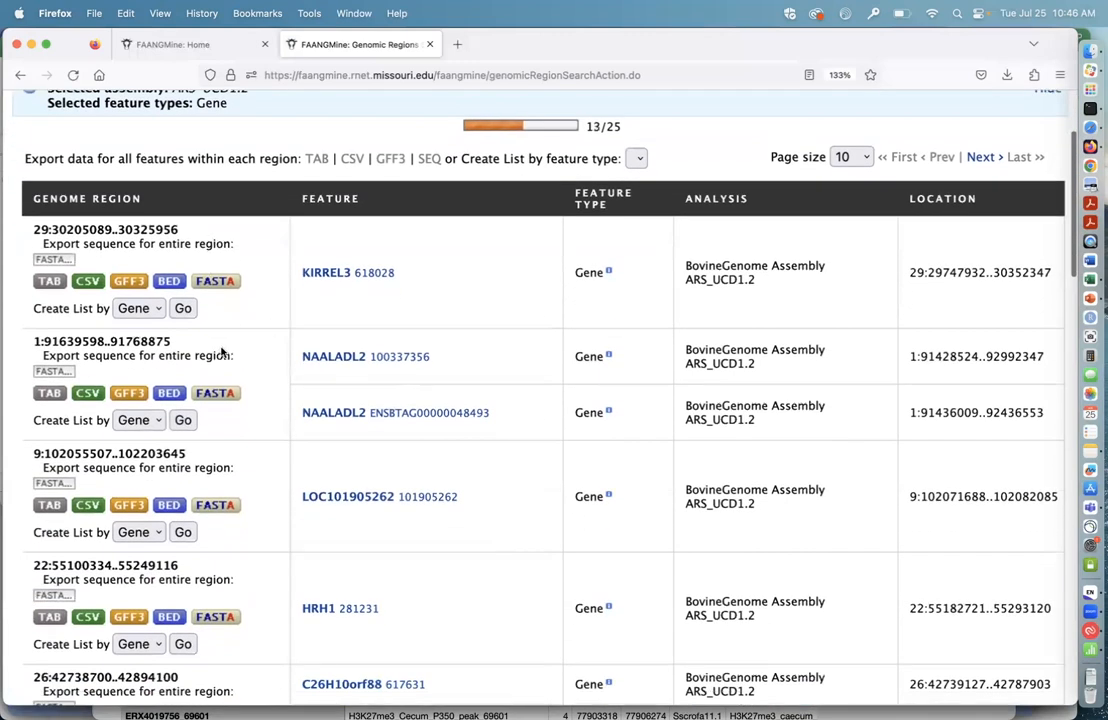
scroll(222, 354, down, 3)
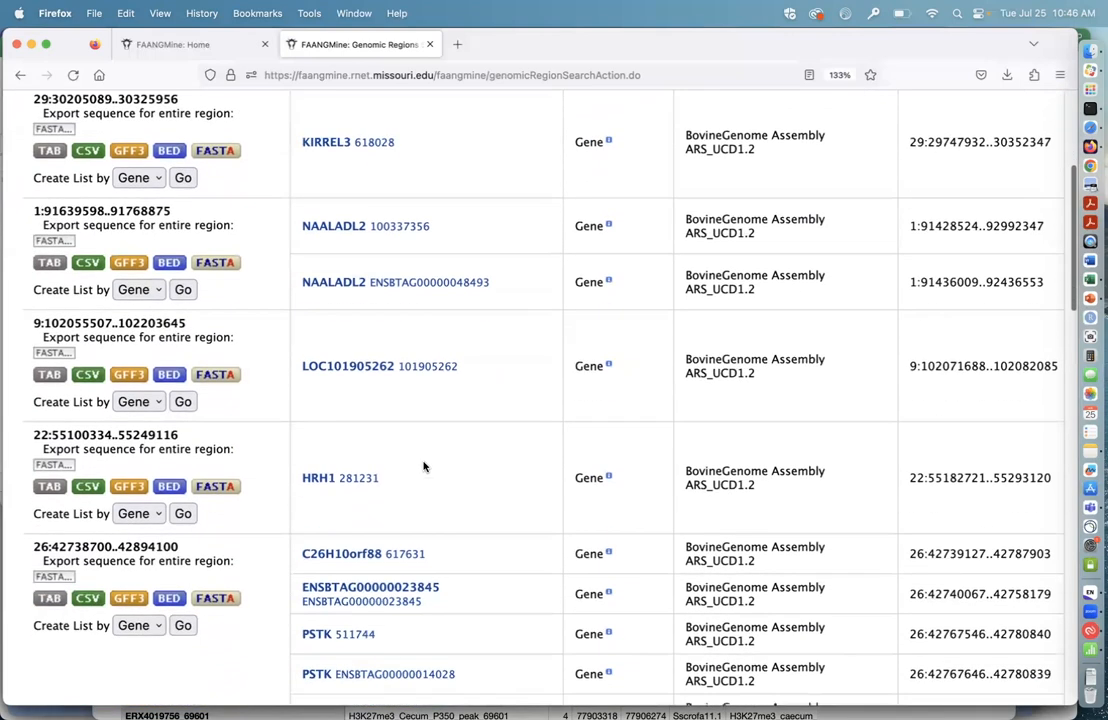
scroll(423, 466, down, 1)
scroll(423, 466, up, 3)
scroll(423, 466, down, 3)
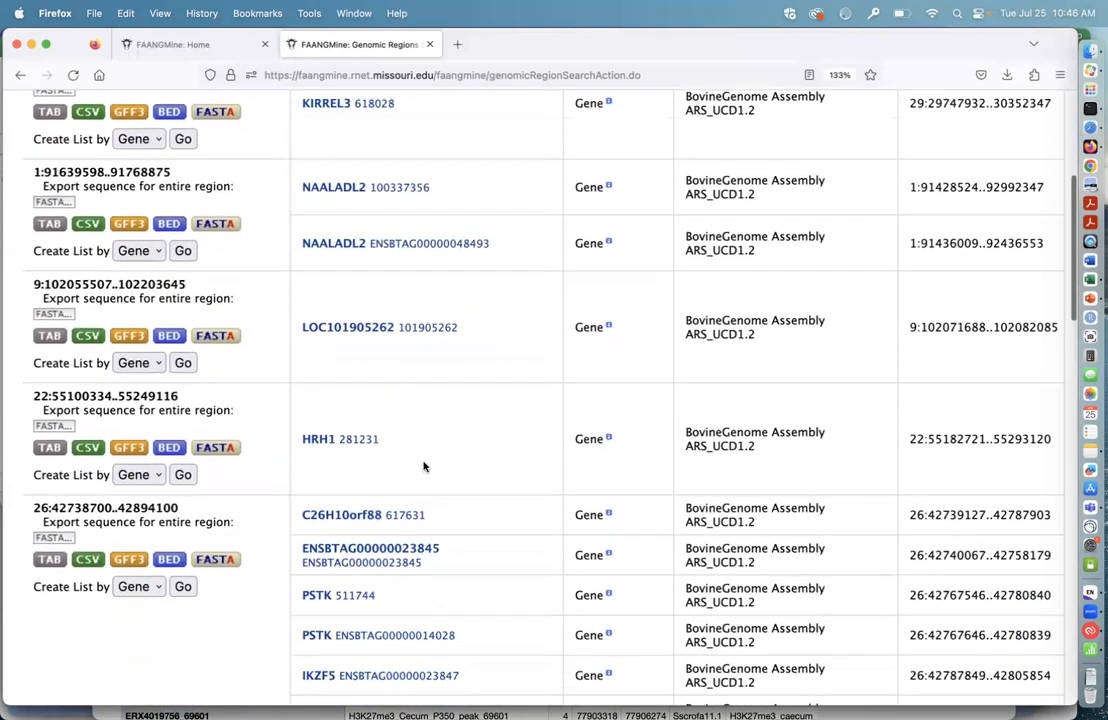
scroll(424, 464, down, 1)
scroll(470, 405, down, 1)
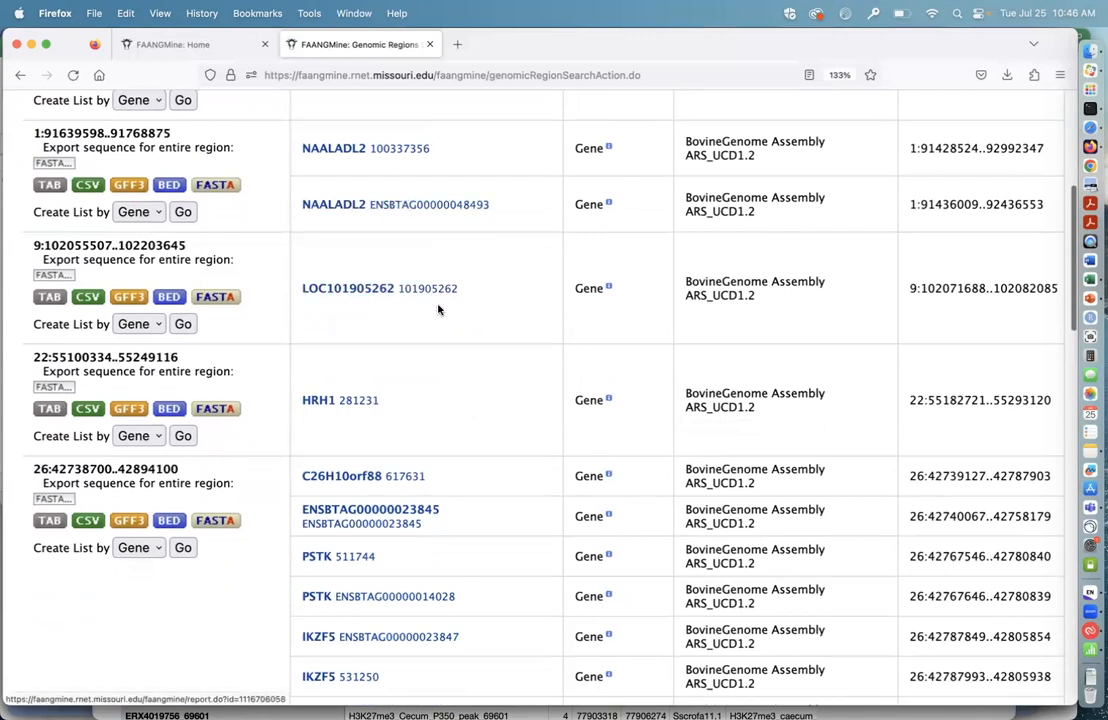
scroll(461, 388, down, 5)
scroll(461, 388, up, 10)
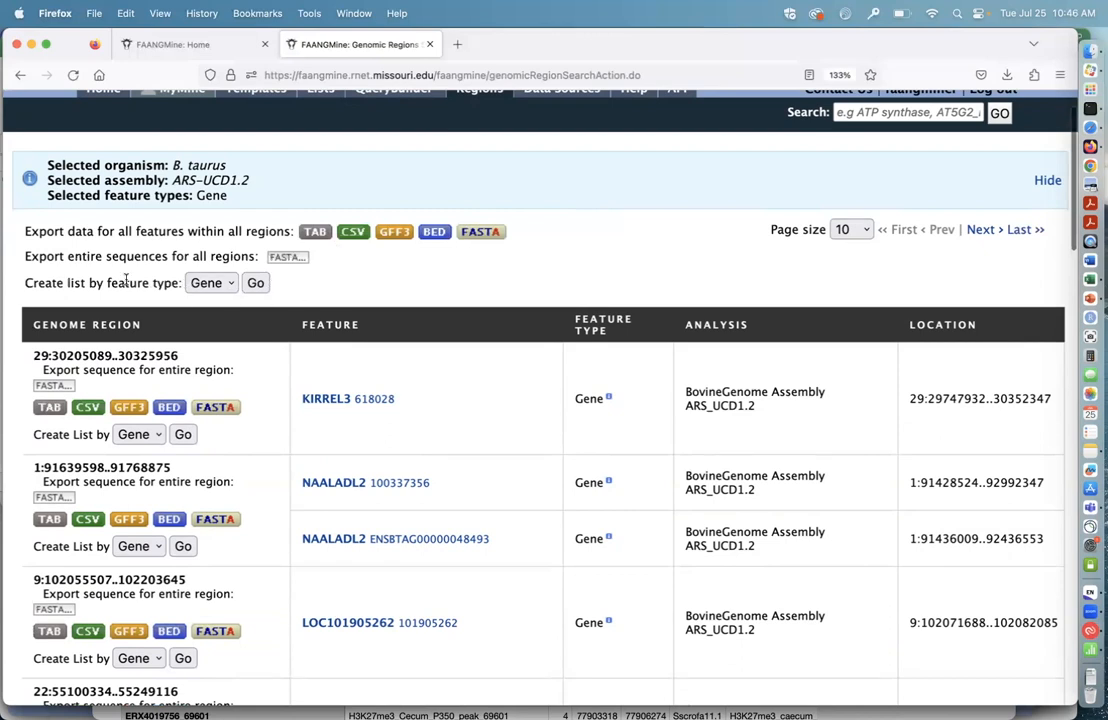
Step: Create a list of the Gene features from all searched regions
click(228, 286)
click(196, 284)
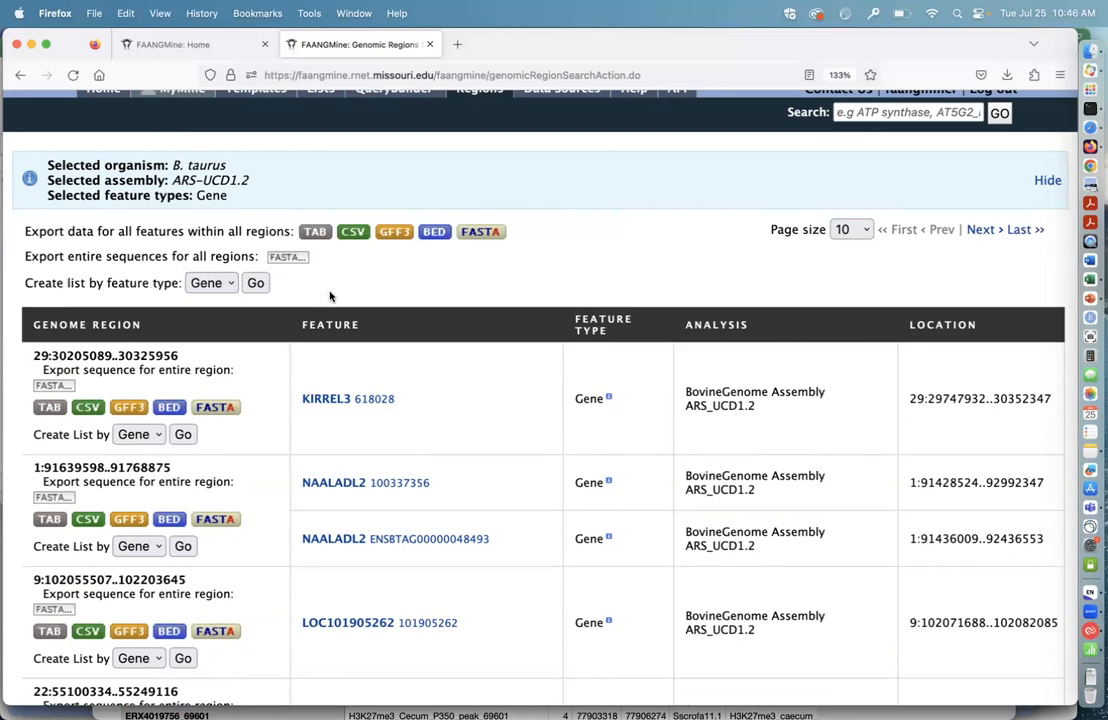
click(255, 284)
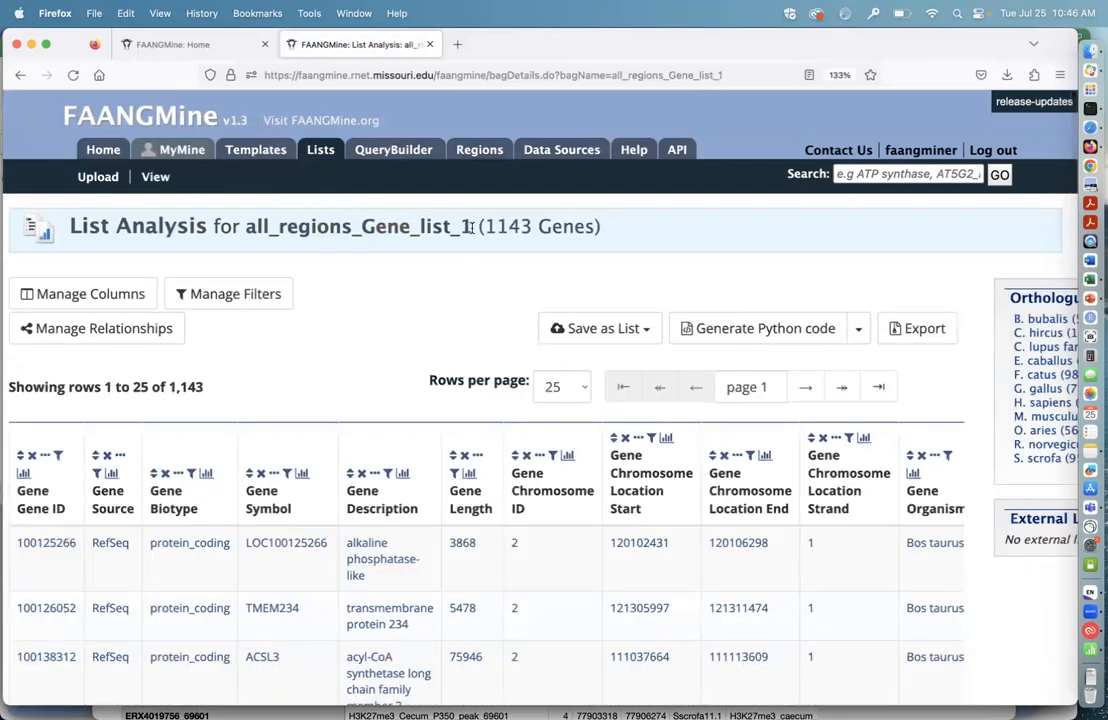
Step: Check the new region gene list's name and review the summary of its Gene Source column
drag(470, 227, 245, 222)
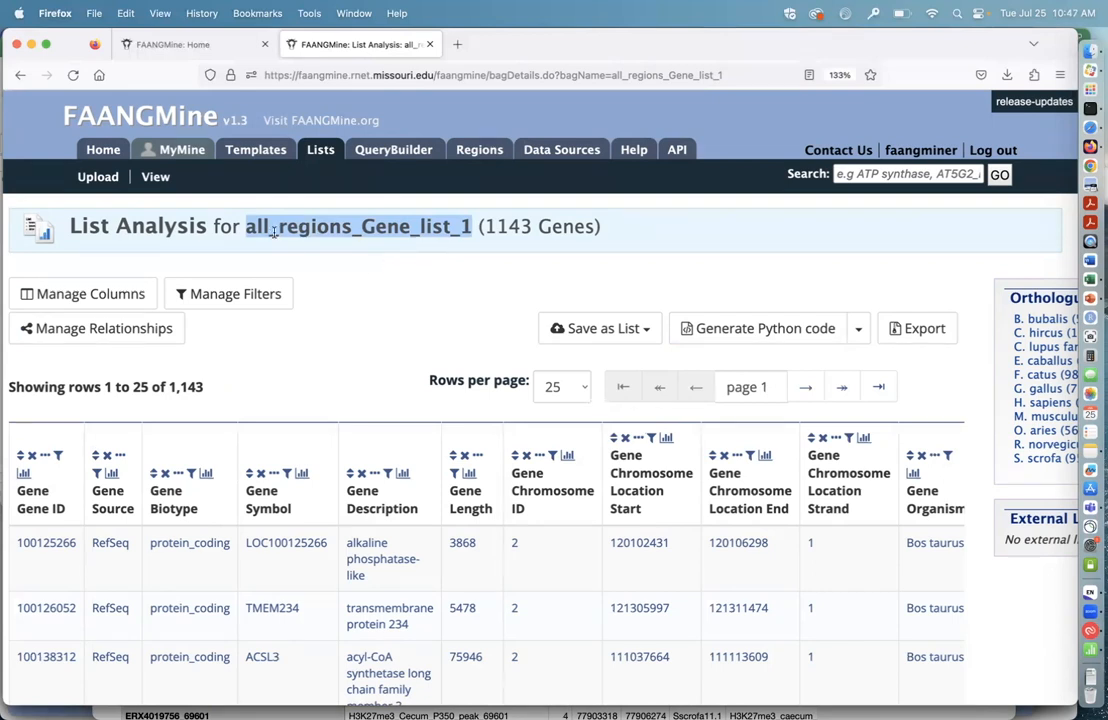
click(466, 226)
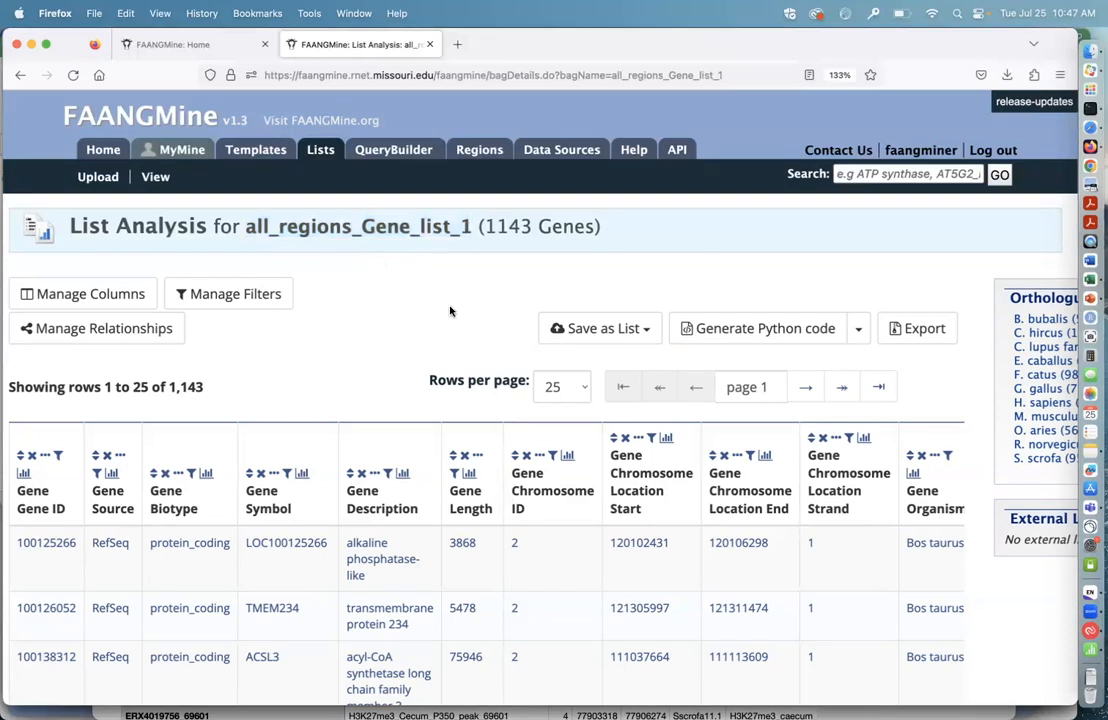
scroll(448, 309, down, 2)
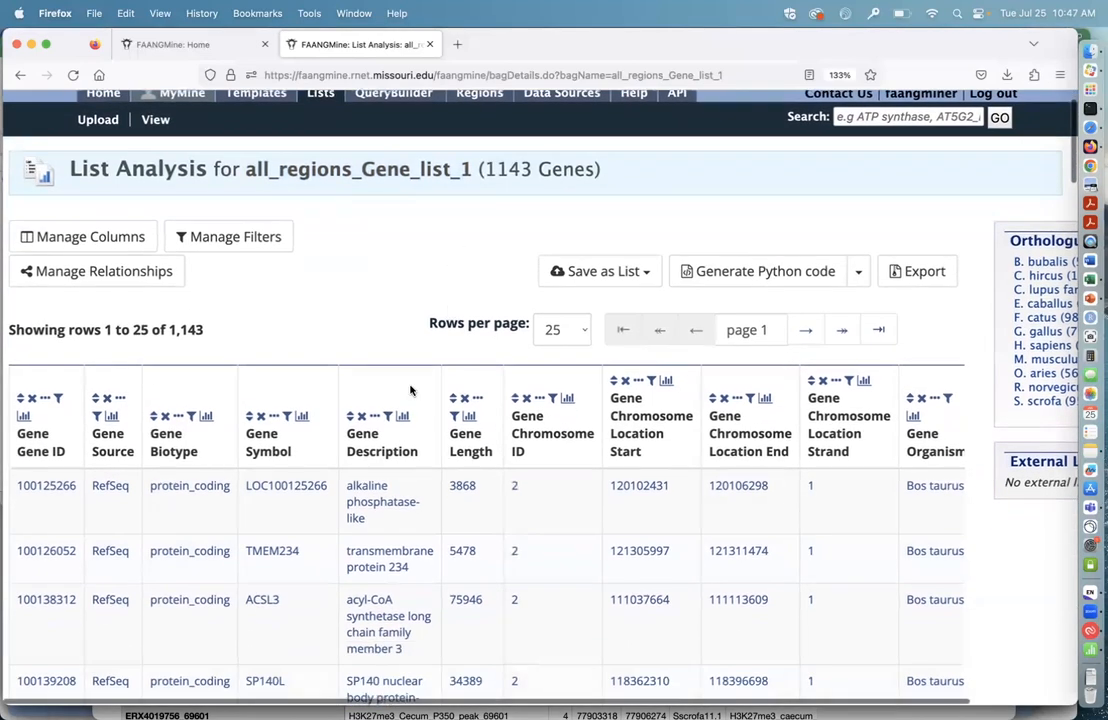
scroll(410, 388, down, 4)
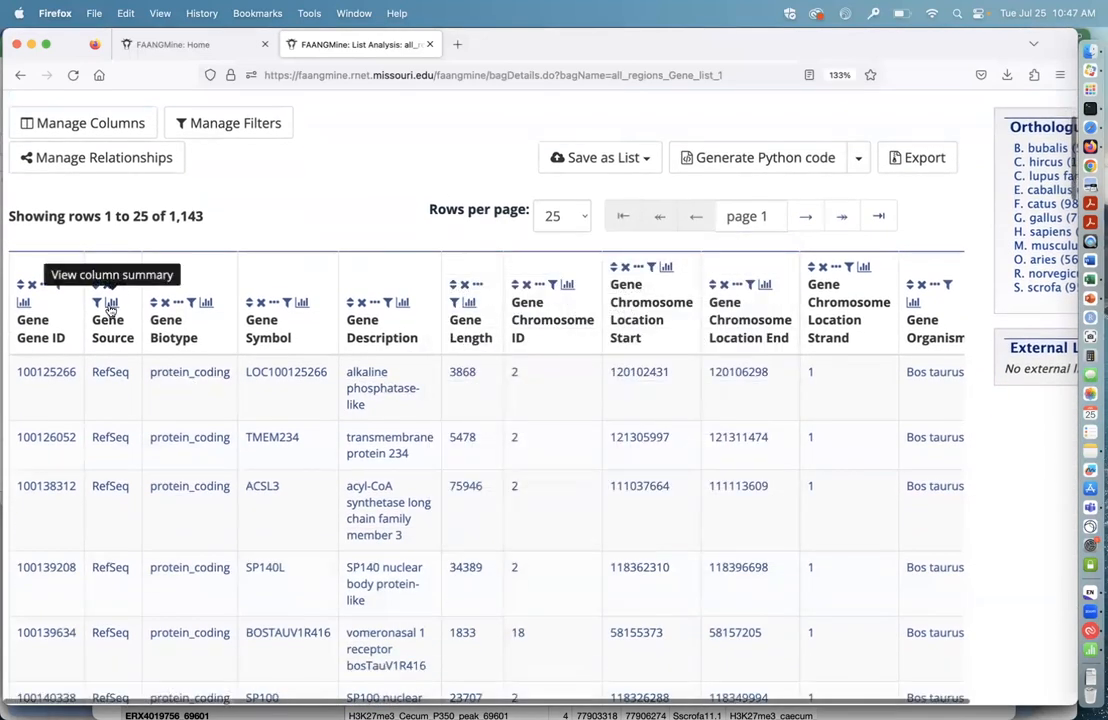
click(111, 303)
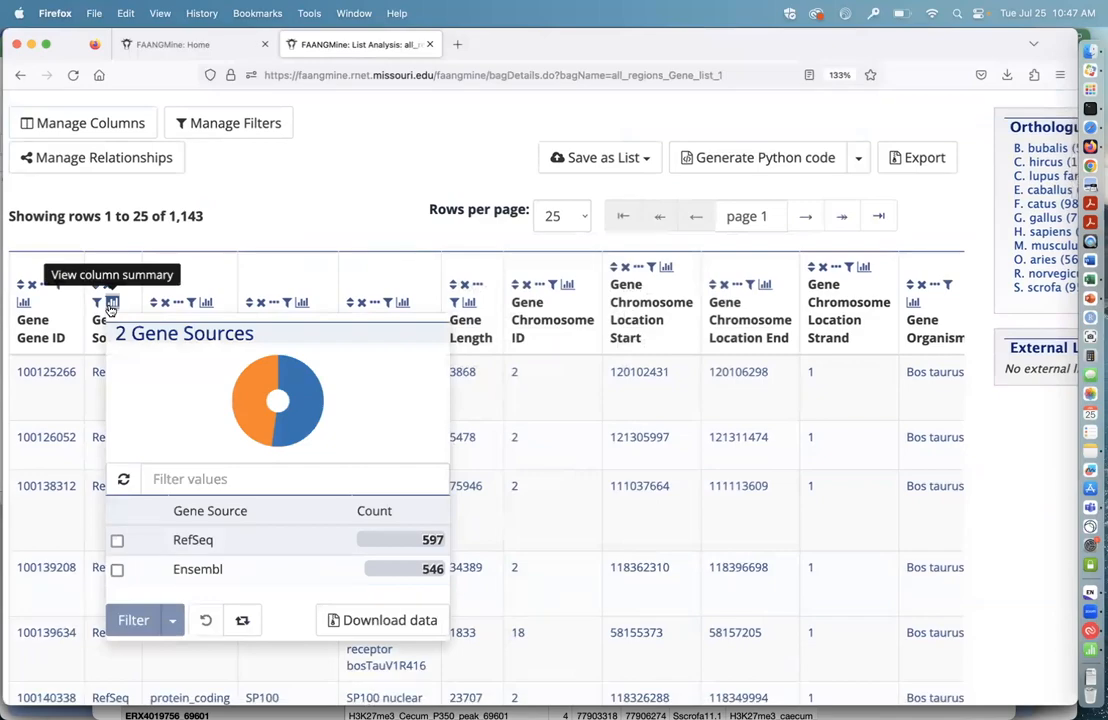
click(111, 303)
Step: Examine the list's gene table, its enrichment widgets and the notes on avoiding false positives
scroll(417, 497, down, 20)
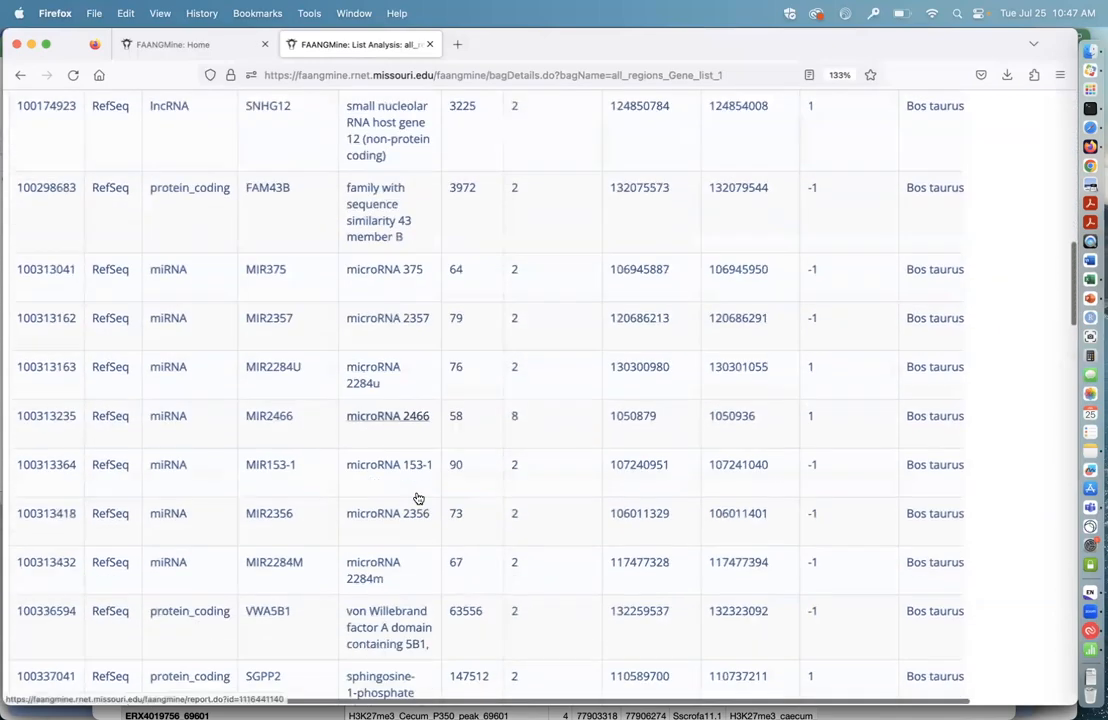
scroll(417, 497, down, 15)
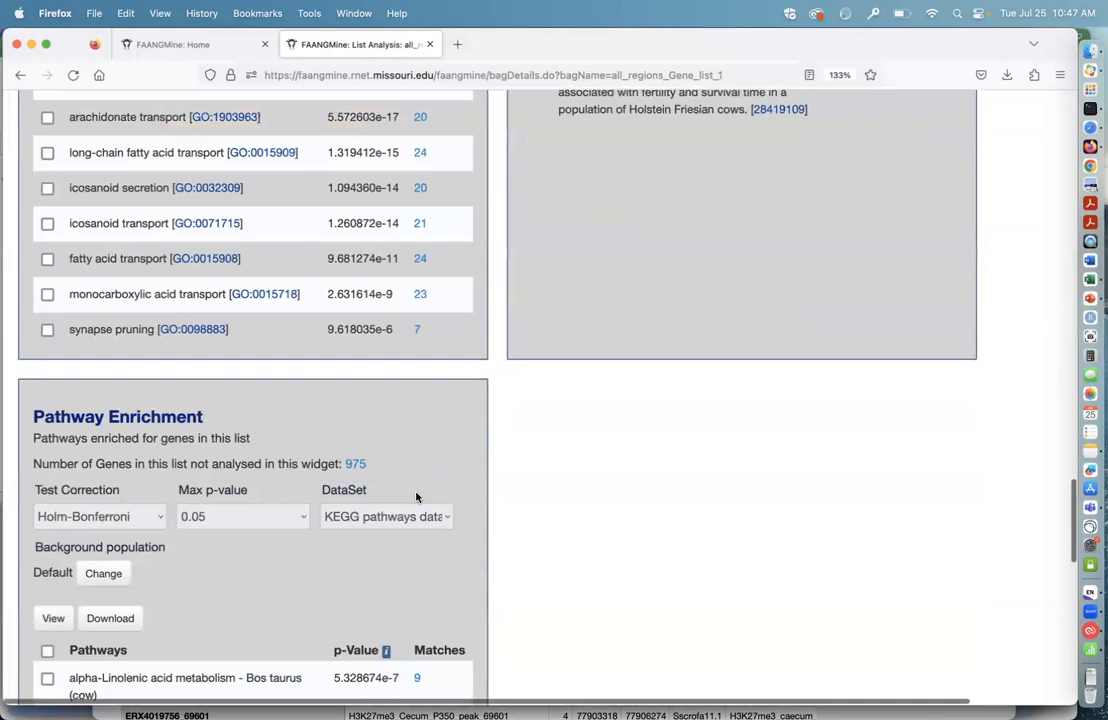
scroll(415, 495, up, 10)
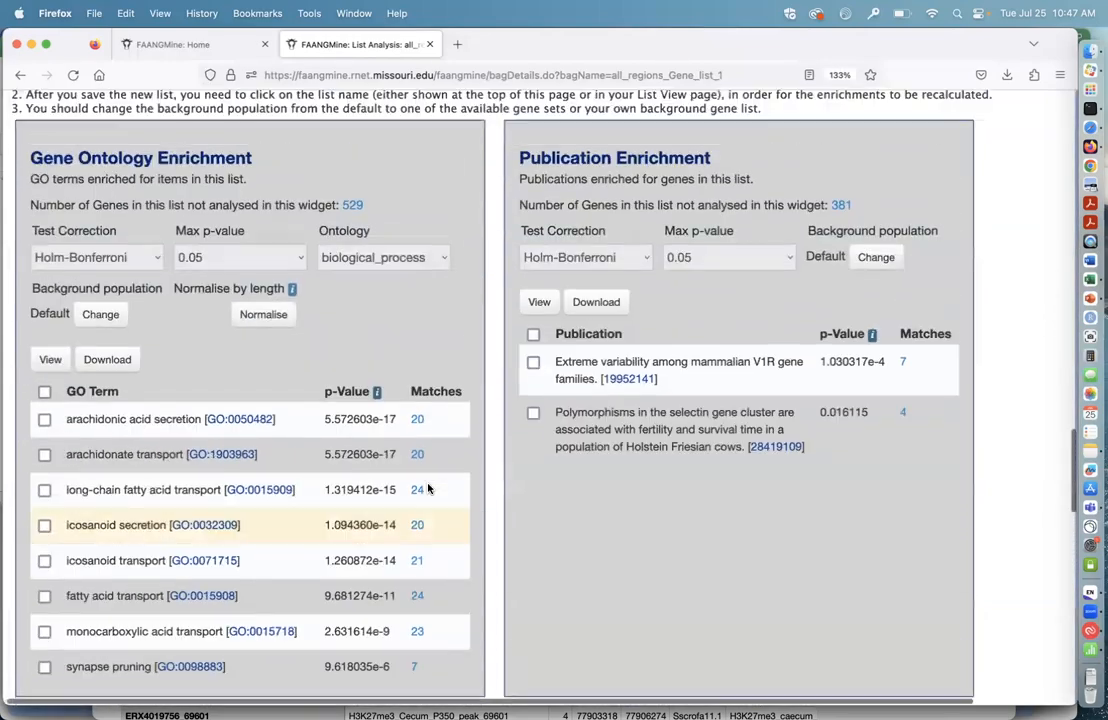
scroll(481, 336, up, 20)
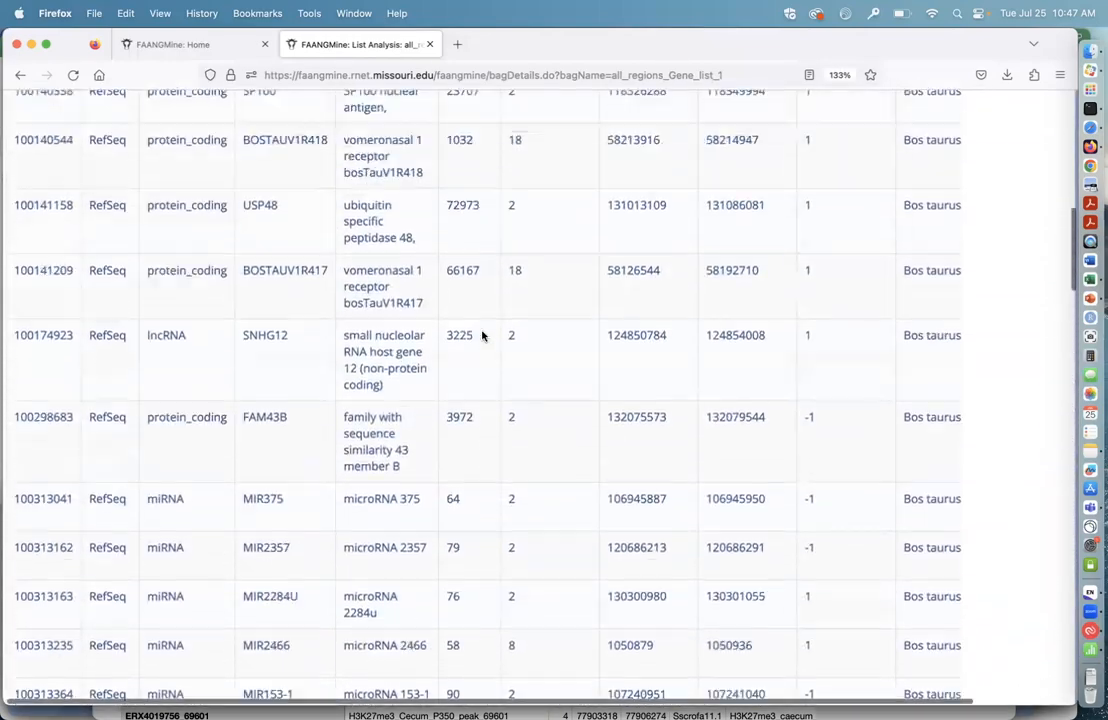
scroll(481, 336, up, 5)
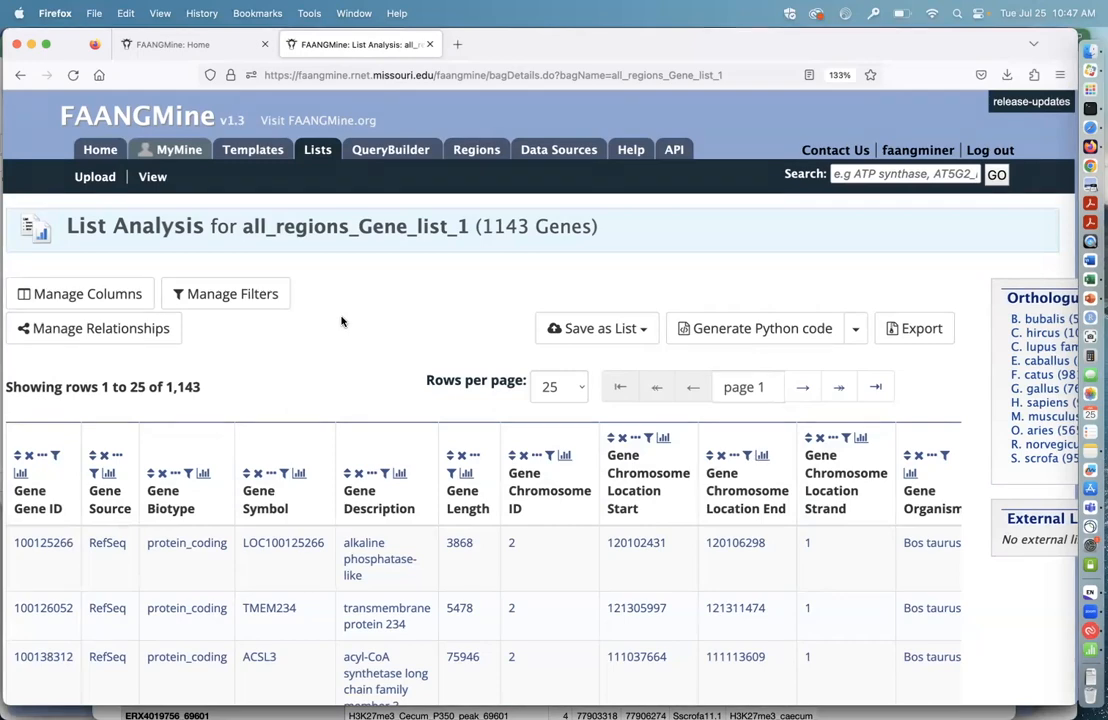
scroll(341, 321, down, 12)
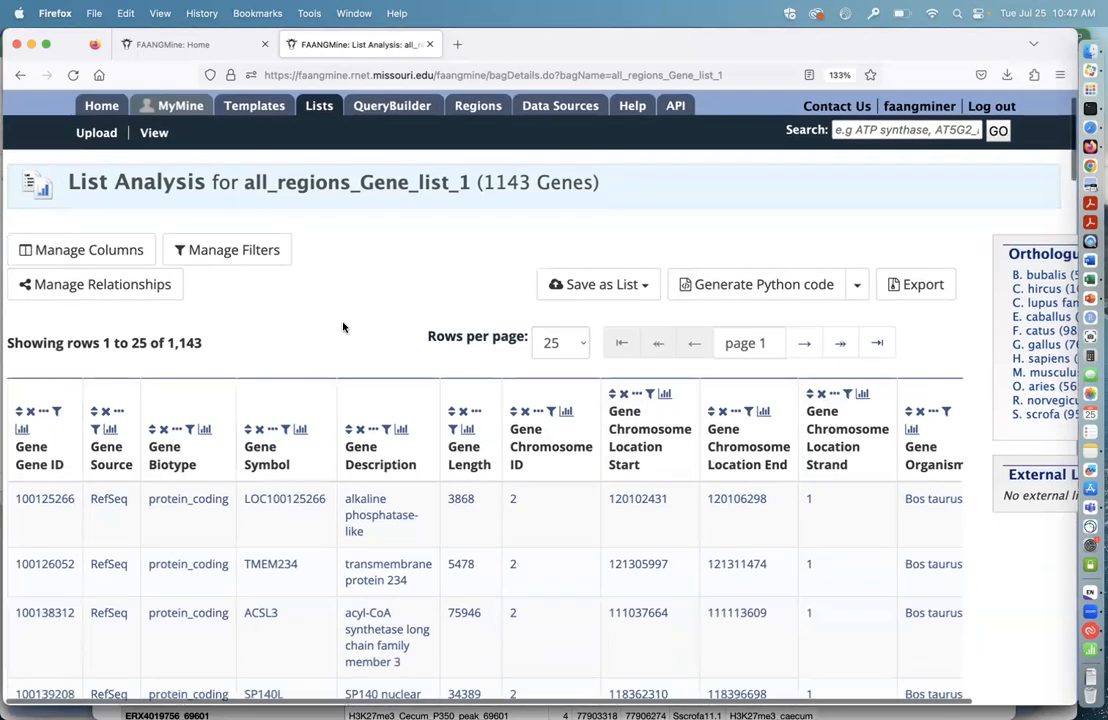
scroll(342, 321, down, 10)
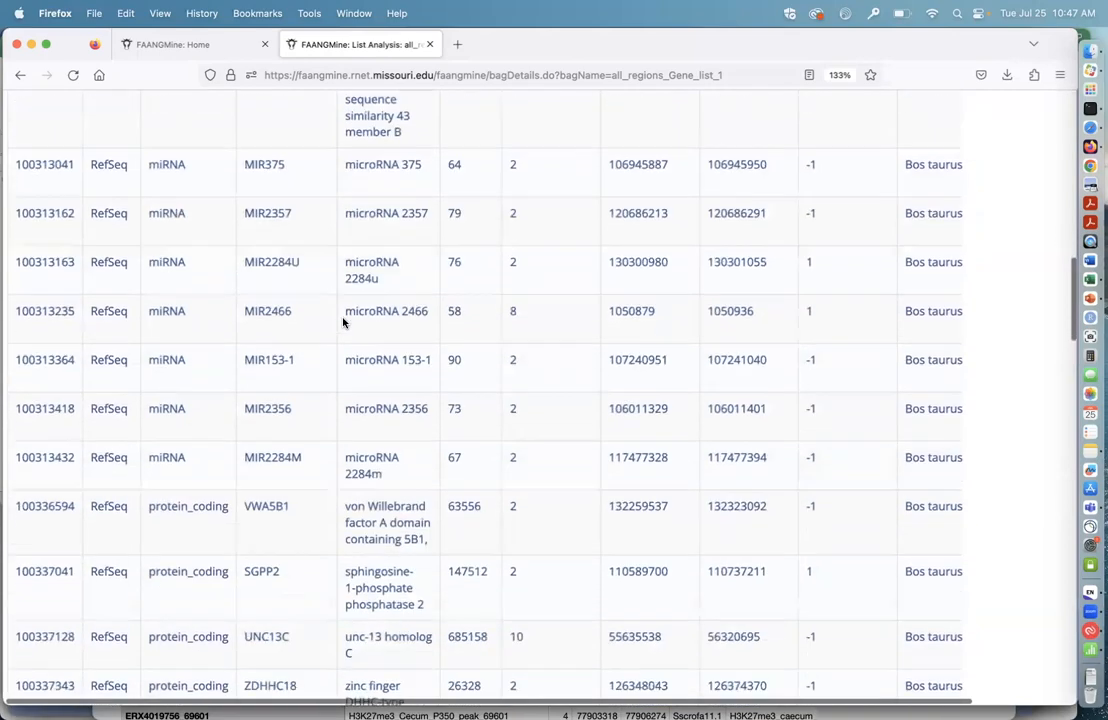
scroll(343, 321, down, 5)
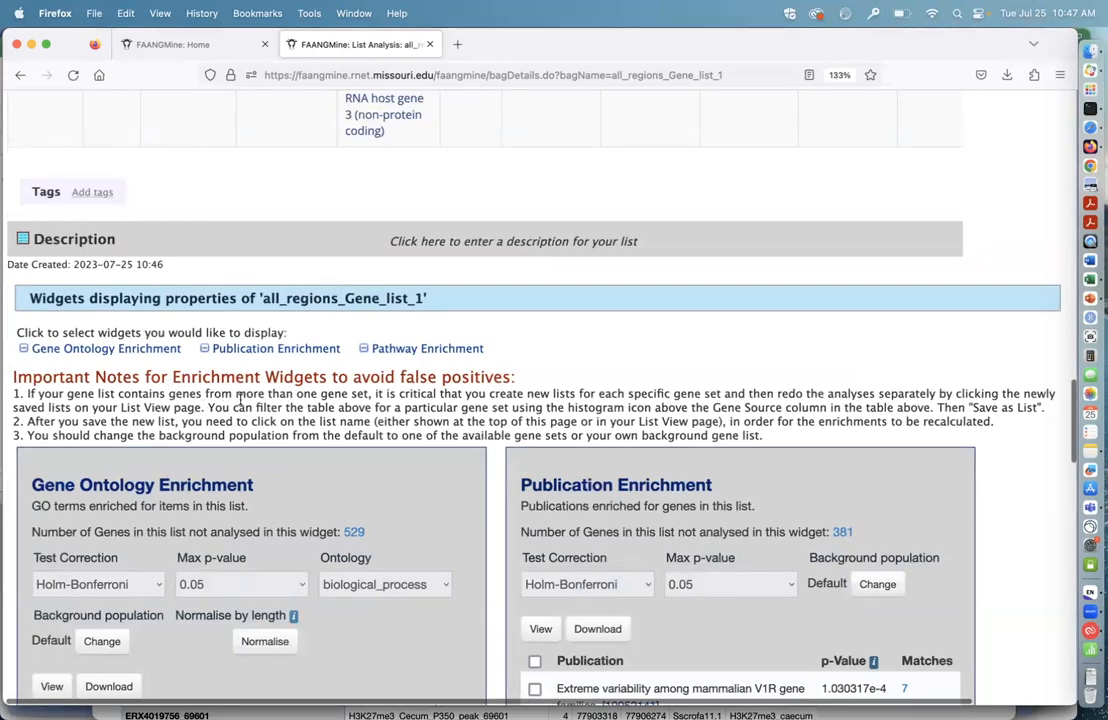
Step: Filter the gene table by Gene Source to keep only the RefSeq genes
scroll(240, 400, up, 15)
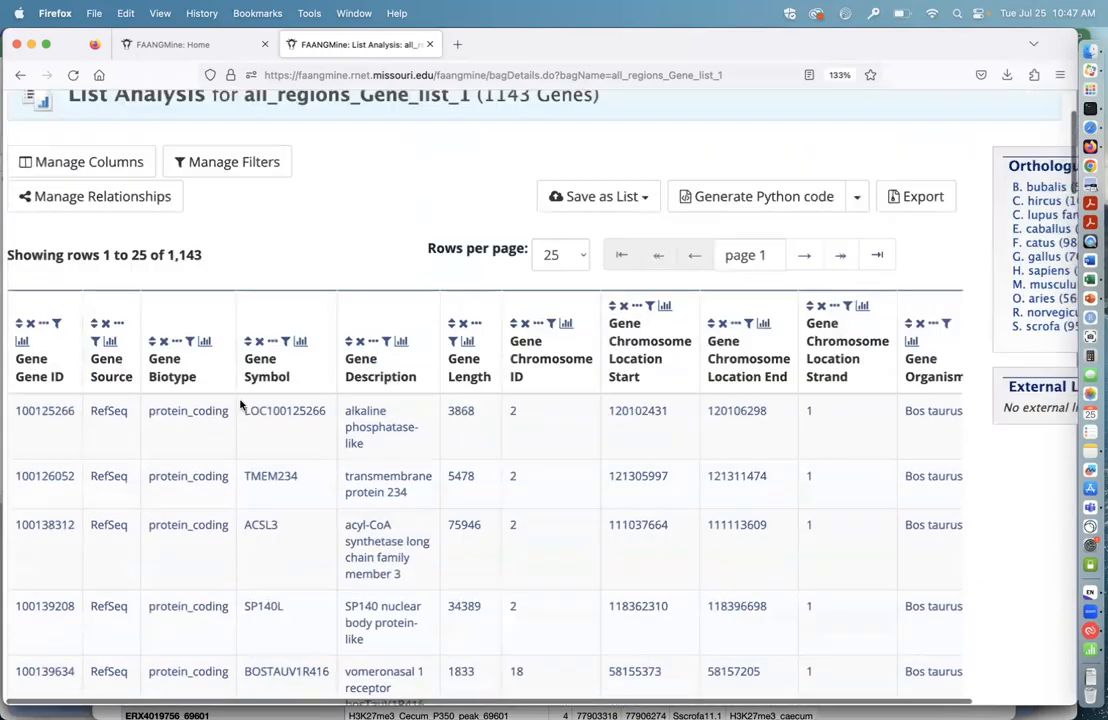
click(110, 371)
scroll(120, 385, down, 3)
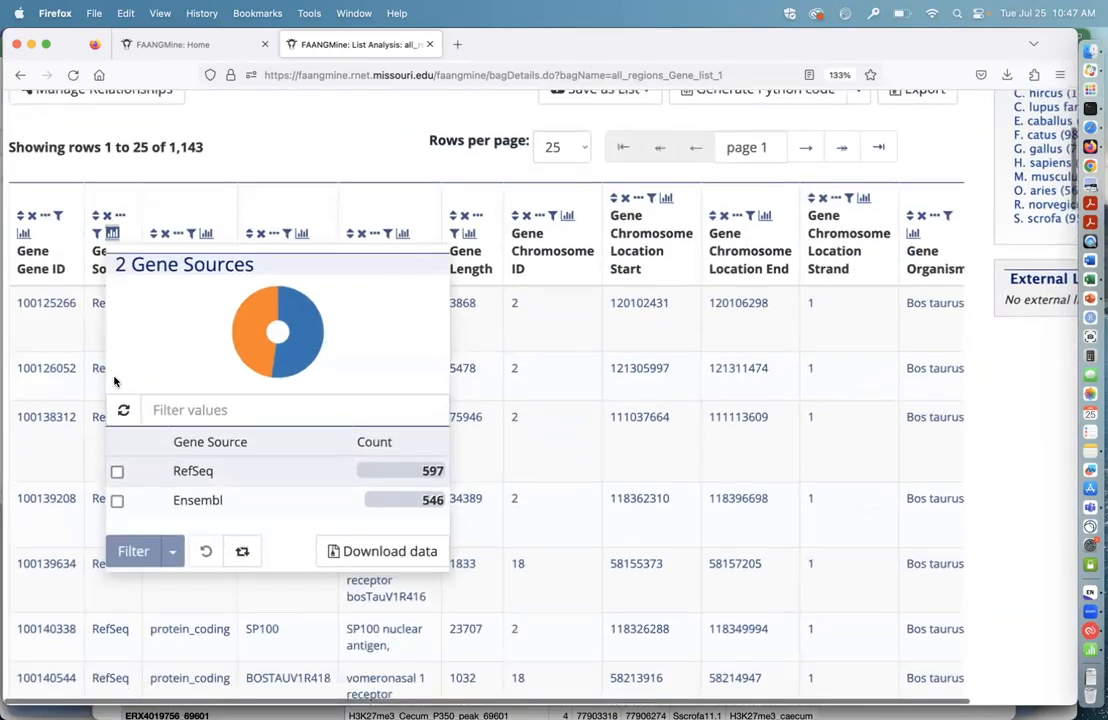
click(116, 371)
scroll(160, 410, down, 2)
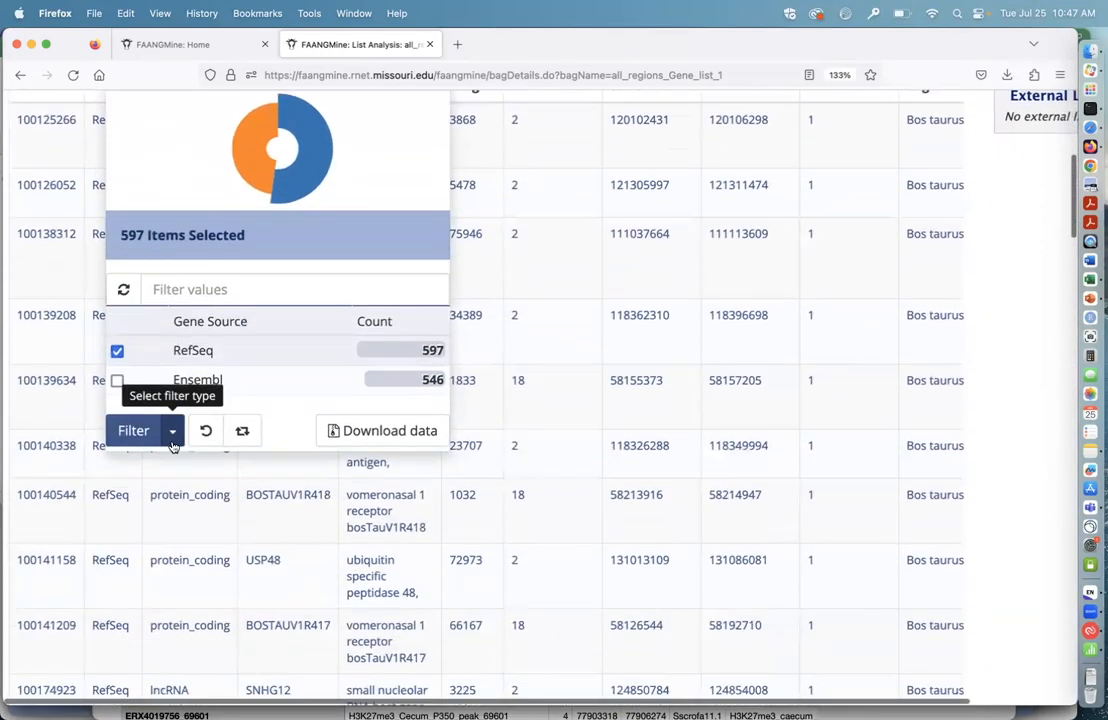
click(172, 430)
click(173, 466)
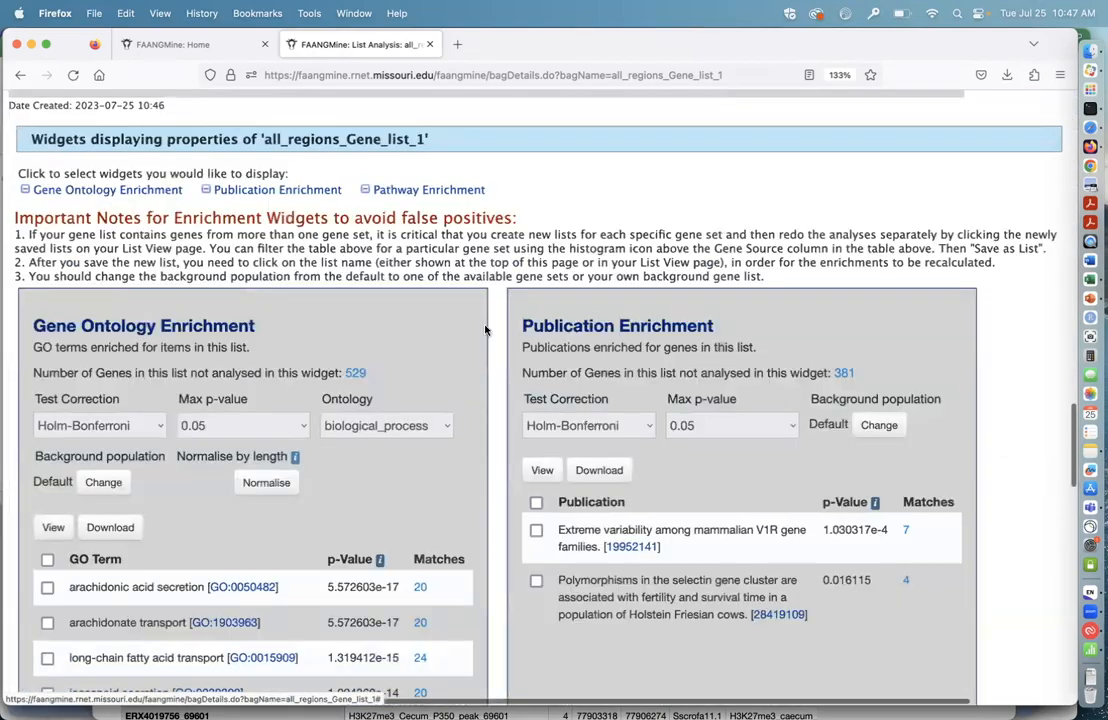
Step: Save the filtered RefSeq genes as a new list named "regions search refseq"
scroll(551, 258, up, 20)
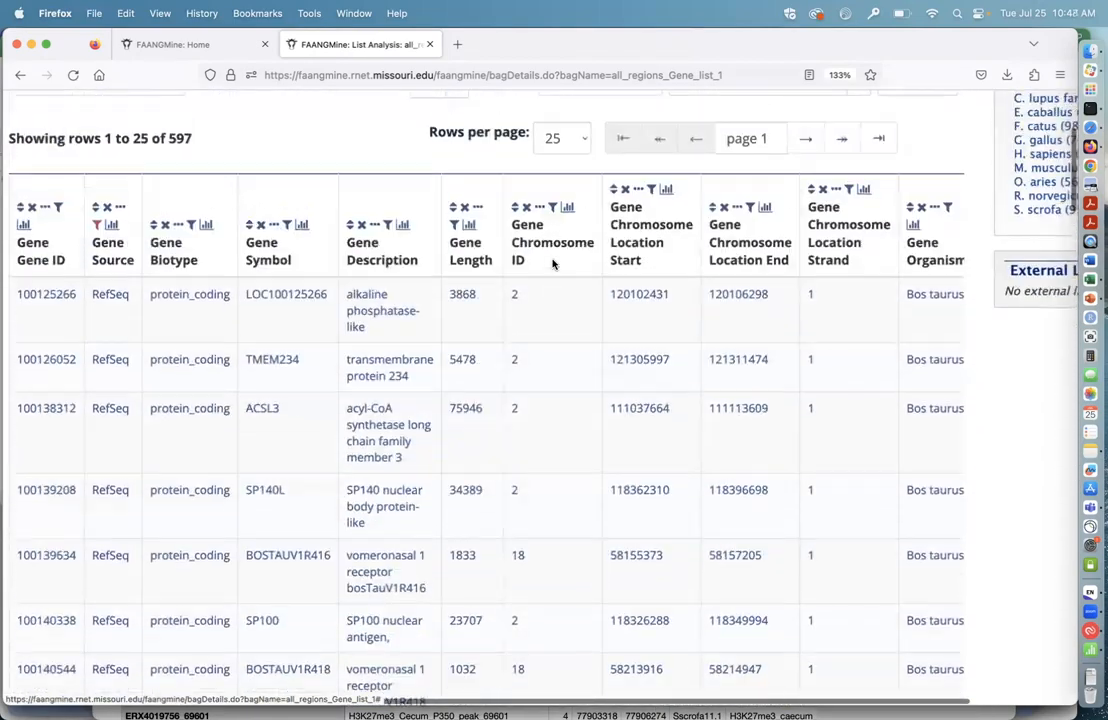
scroll(551, 263, up, 3)
click(600, 224)
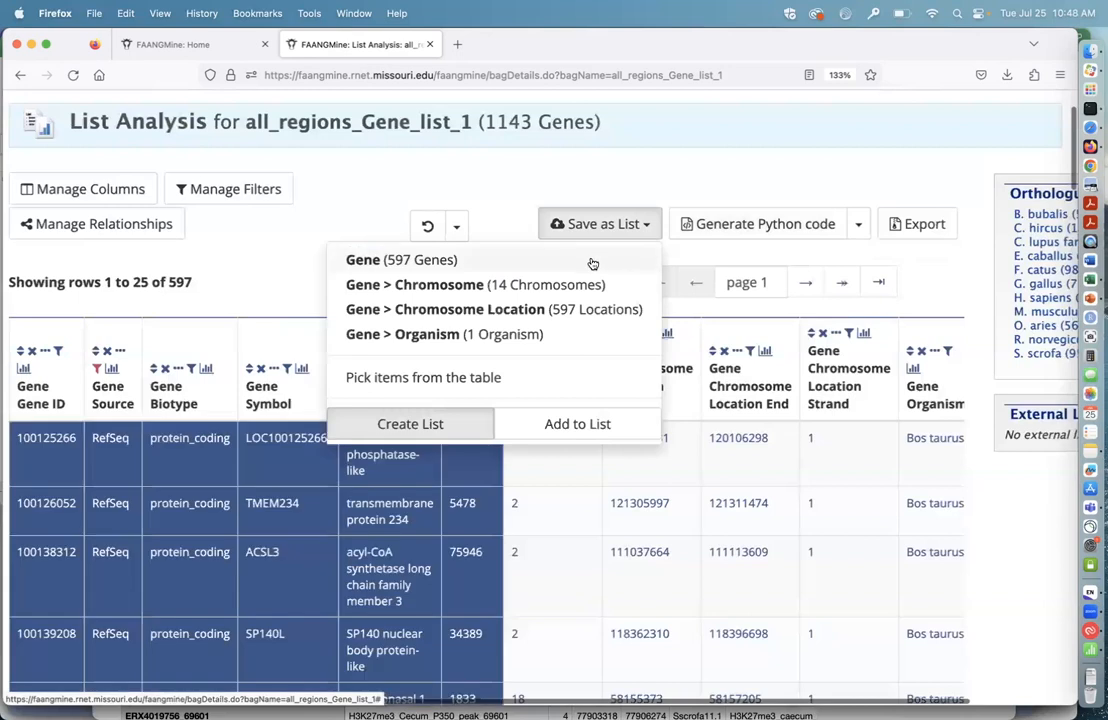
click(592, 262)
drag(731, 232, 269, 219)
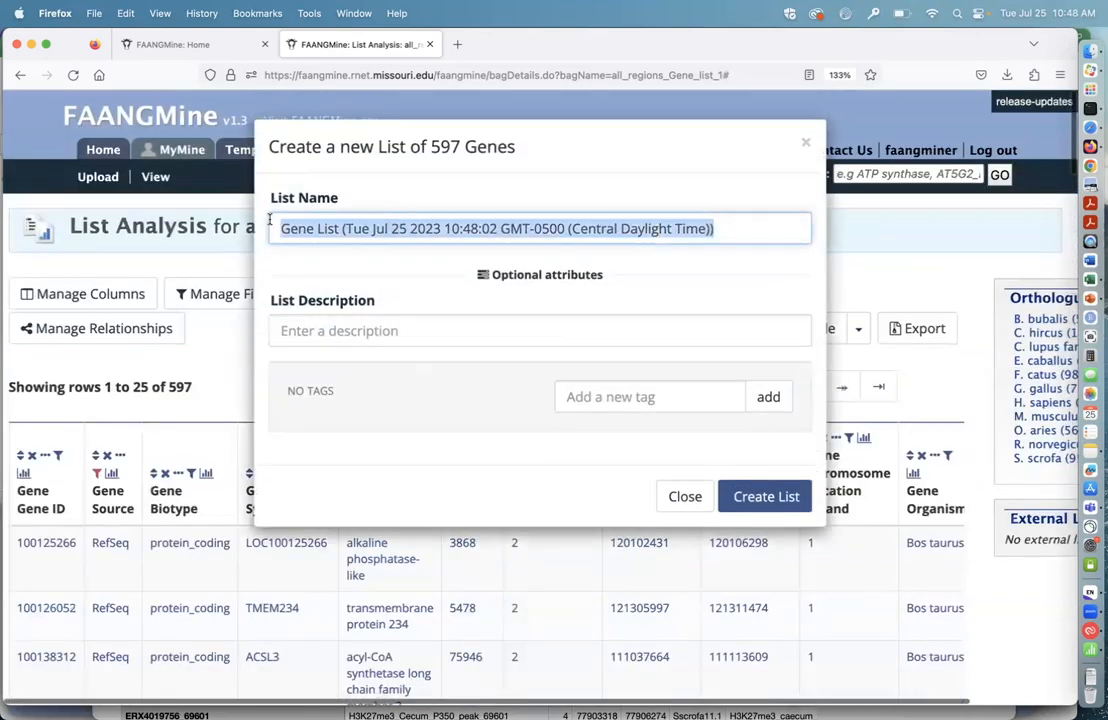
text(regions search refseq)
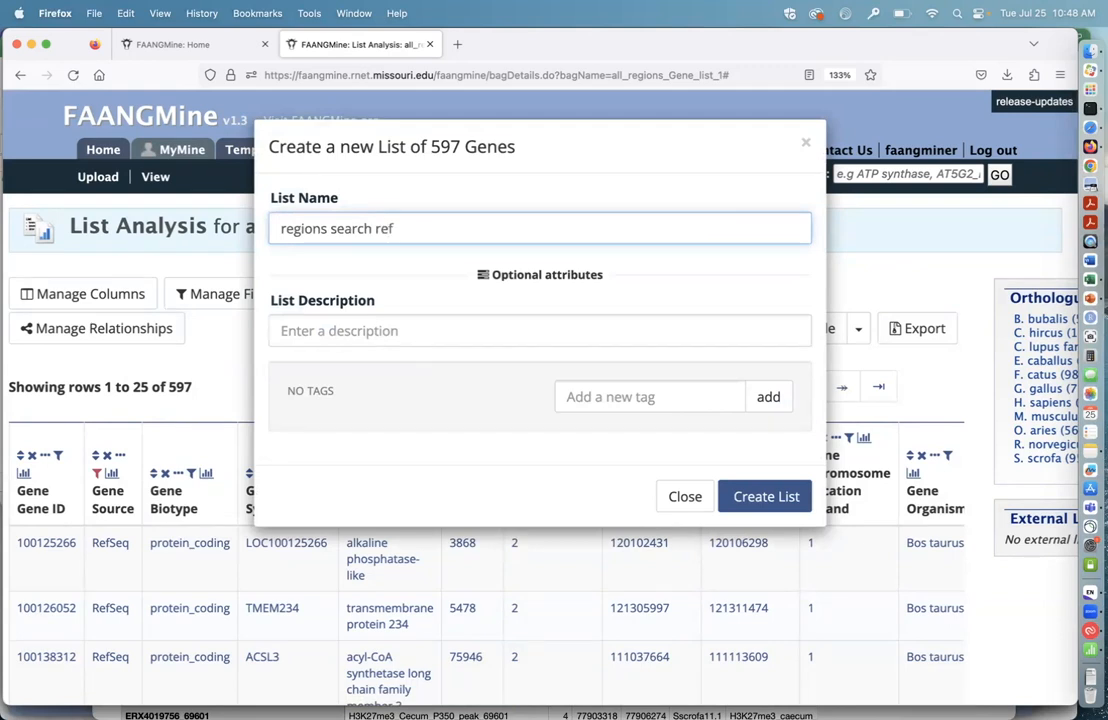
click(766, 497)
Step: Remove the RefSeq filter from the gene table and restrict Gene Source to Ensembl instead
scroll(260, 410, down, 2)
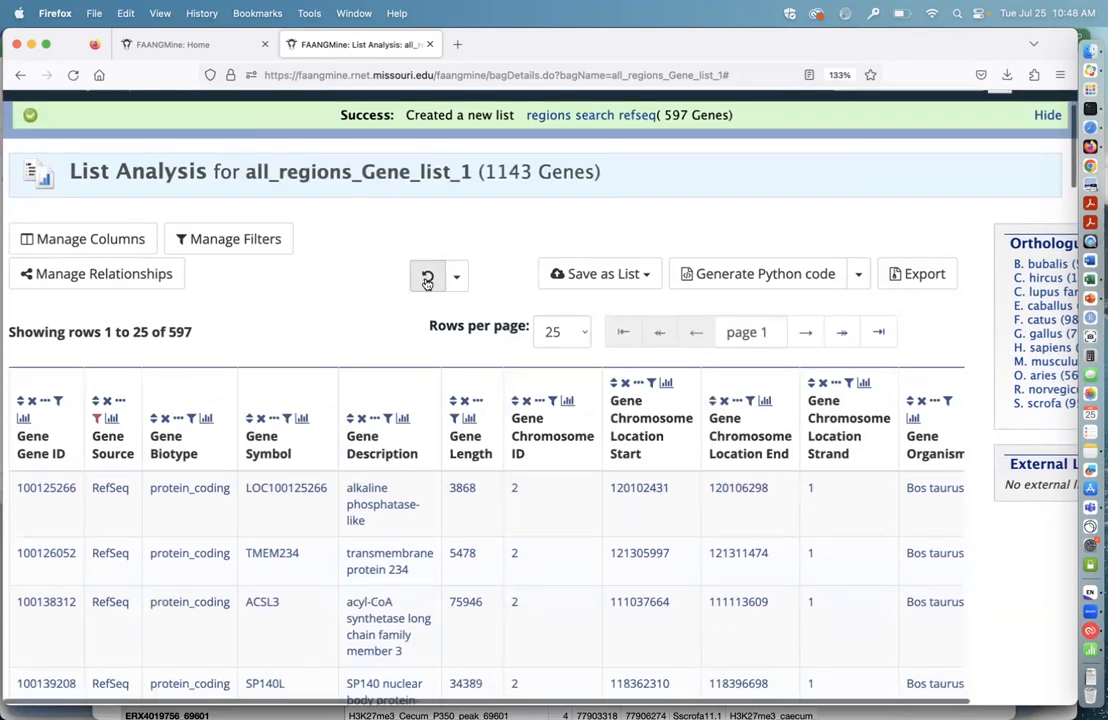
click(427, 279)
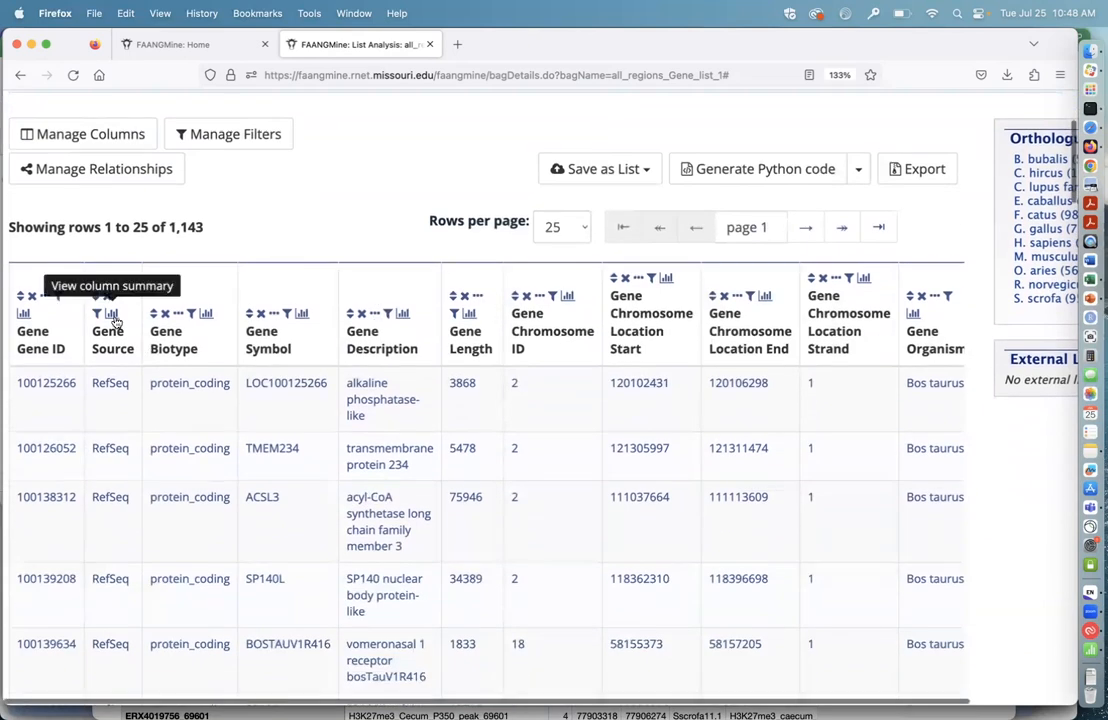
click(113, 316)
scroll(125, 322, down, 2)
click(117, 483)
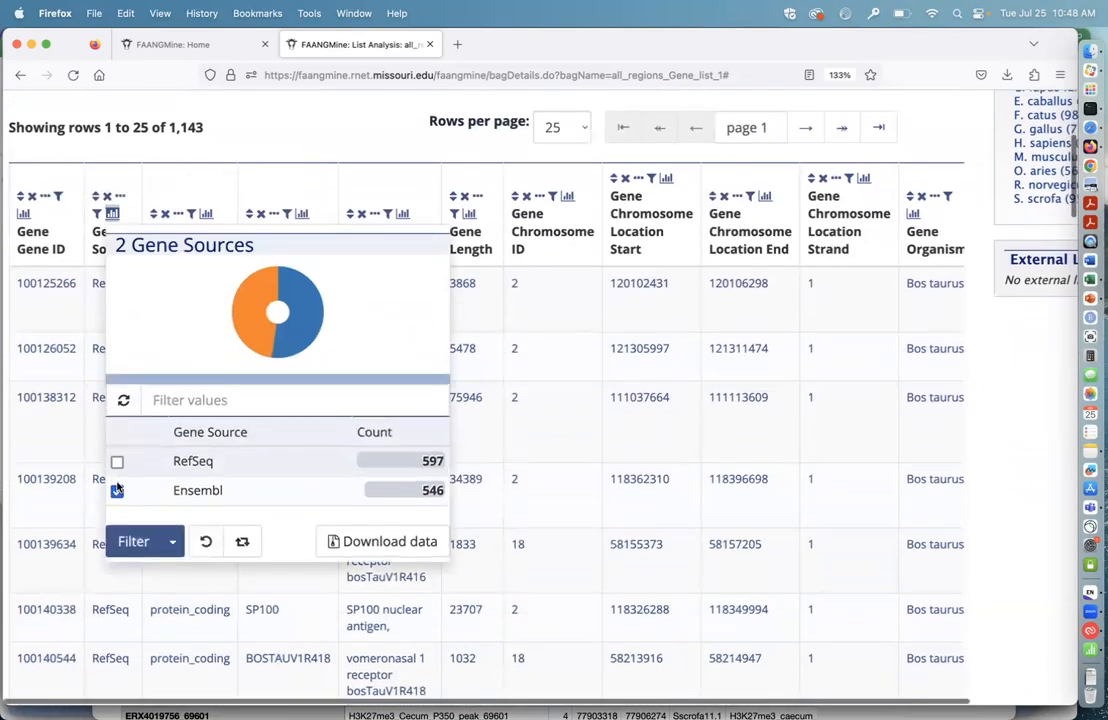
scroll(218, 483, down, 3)
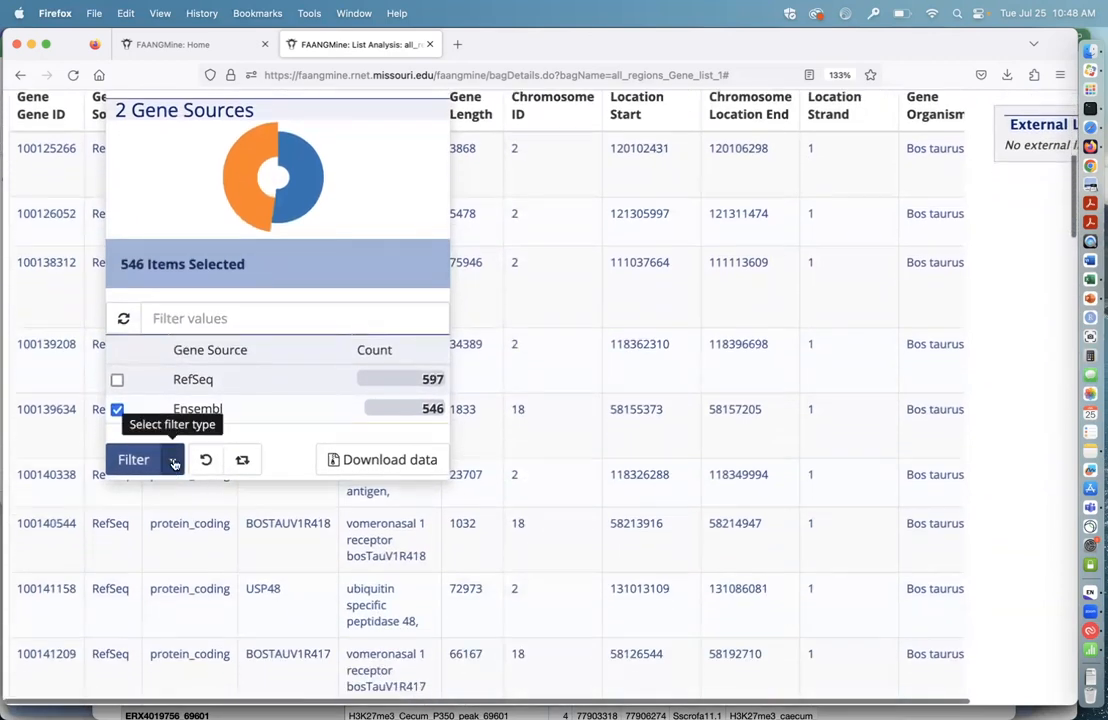
scroll(270, 421, down, 1)
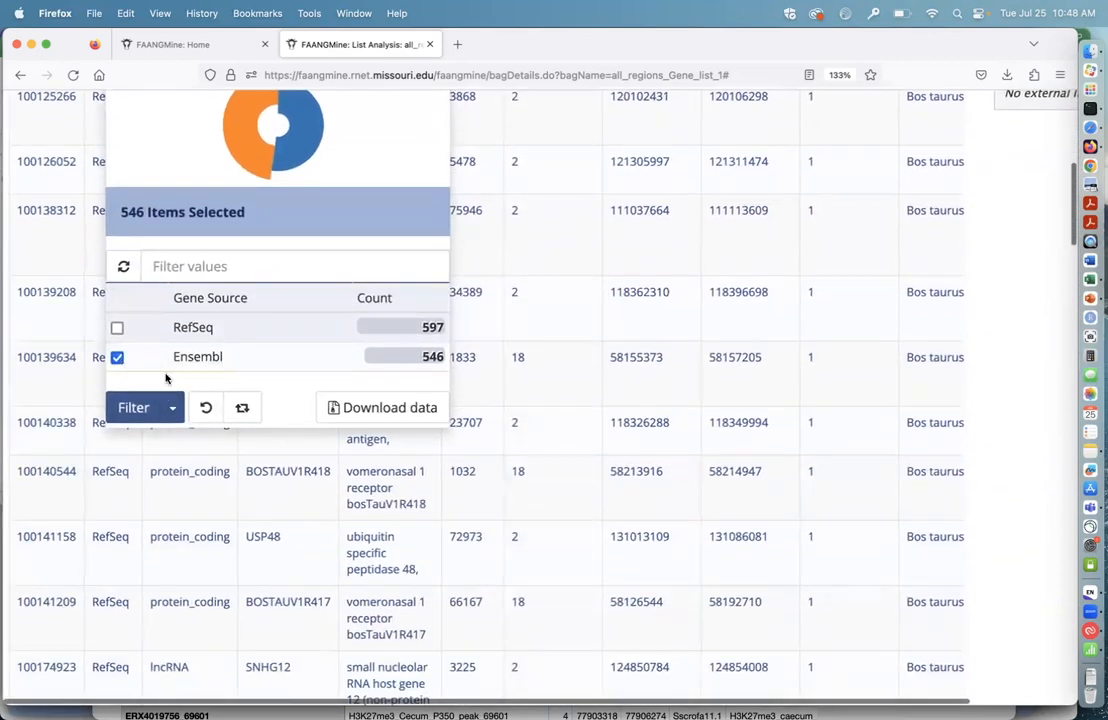
click(172, 413)
click(130, 439)
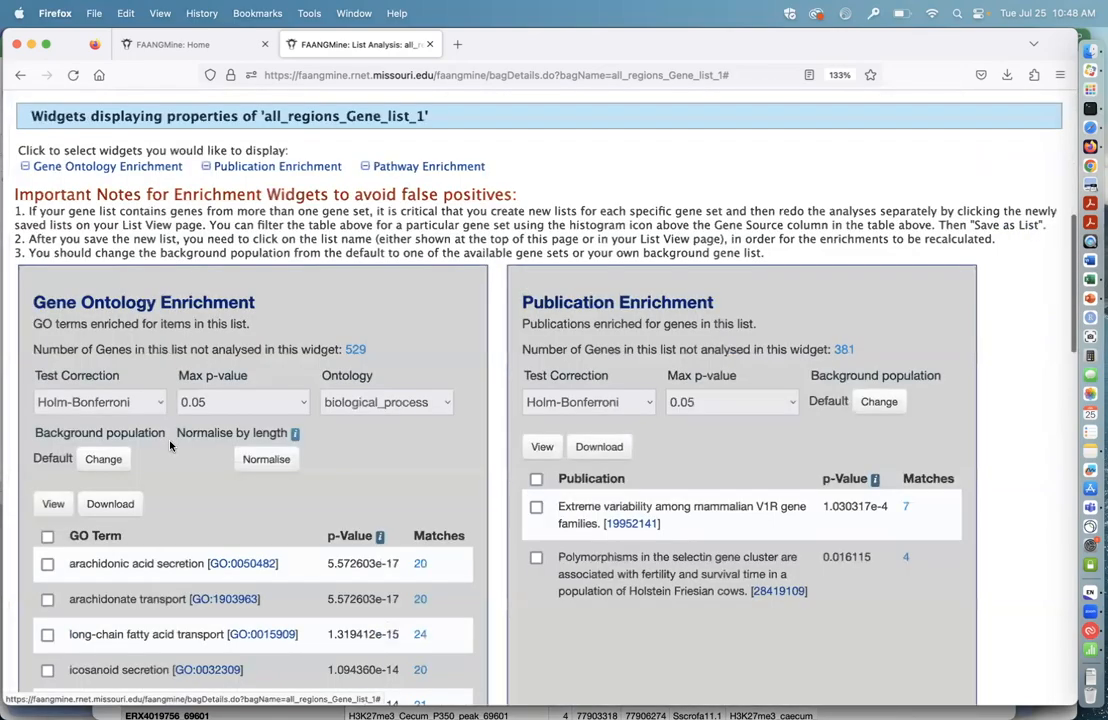
Step: Save the filtered Ensembl genes as a new list named "regions genes ensembl"
scroll(539, 276, up, 20)
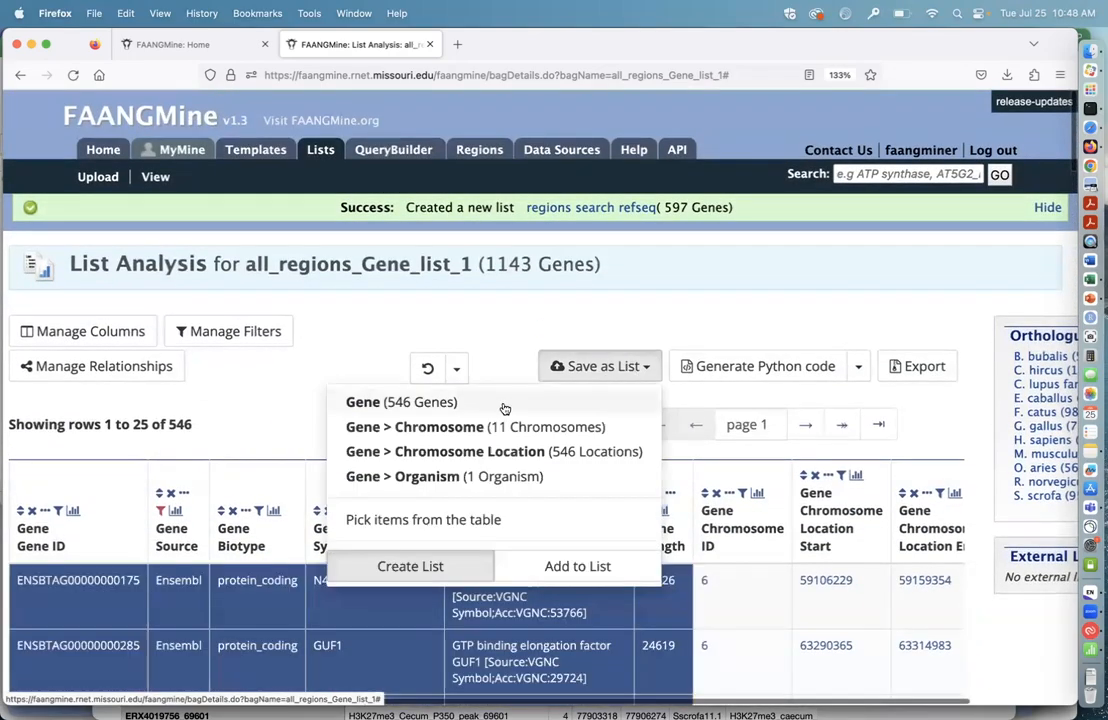
click(503, 403)
drag(716, 230, 250, 211)
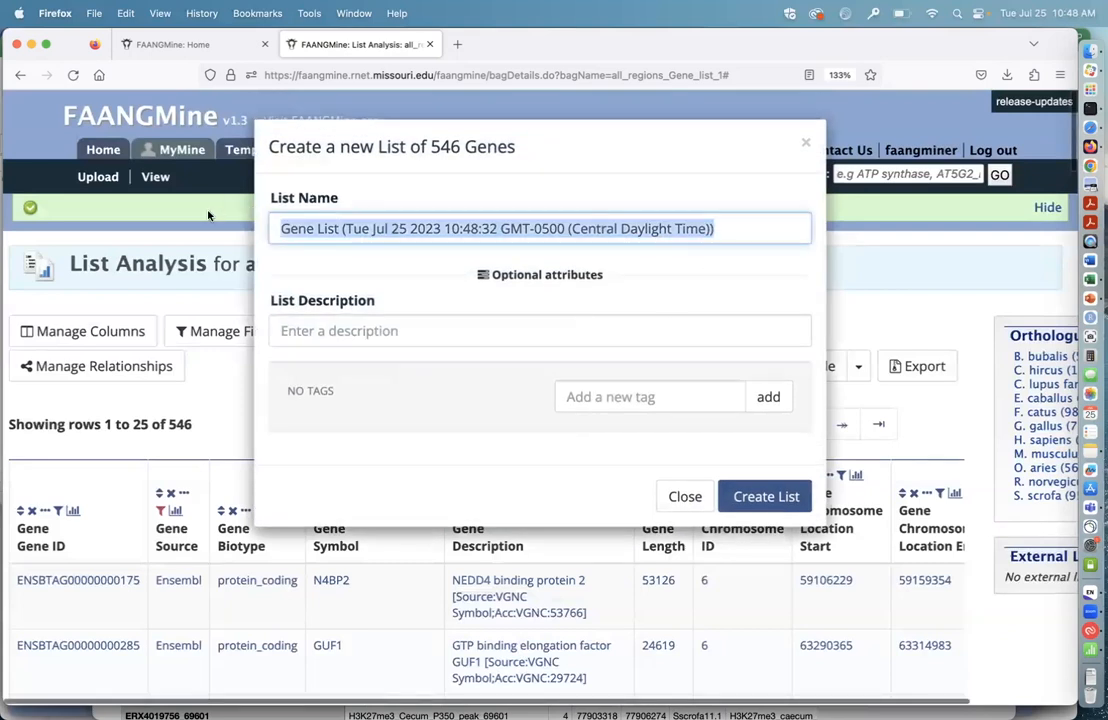
text(regions genes ensembl)
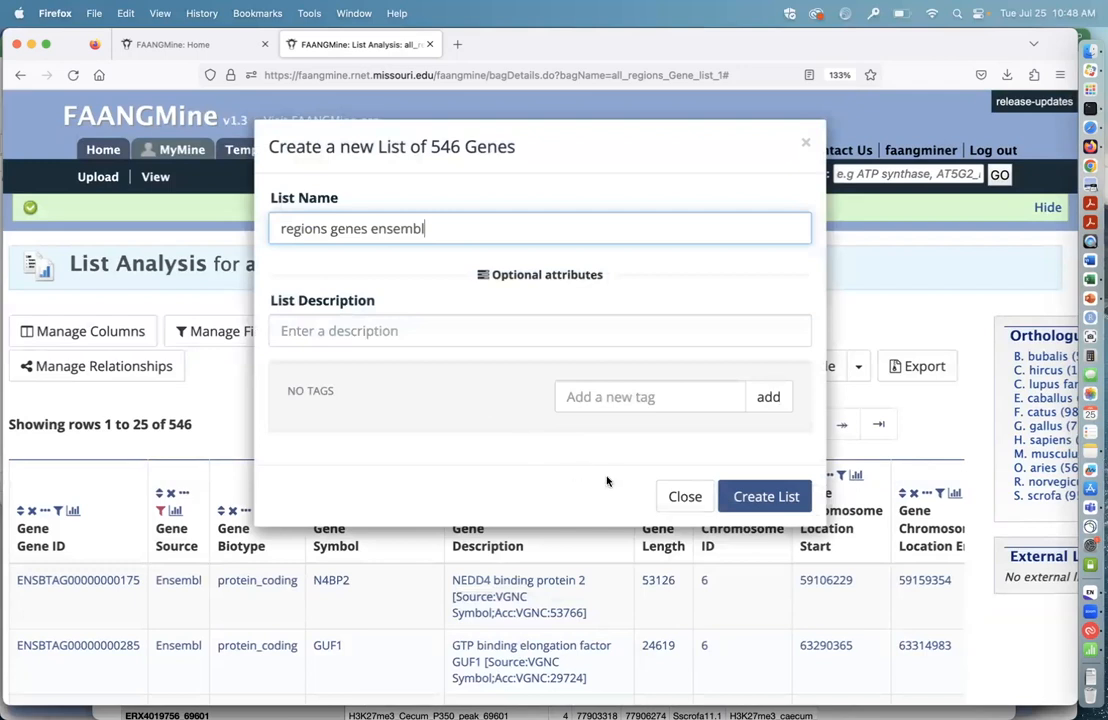
click(770, 497)
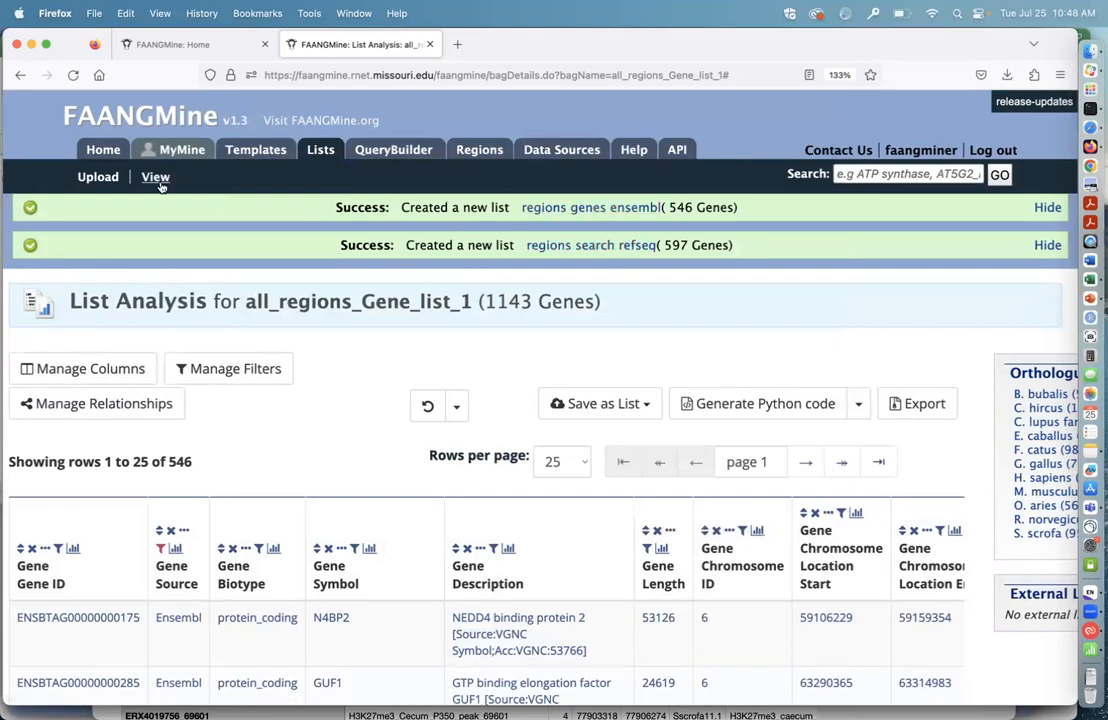
Step: Open the "regions search refseq" list and review its recalculated publication and pathway enrichment
click(608, 247)
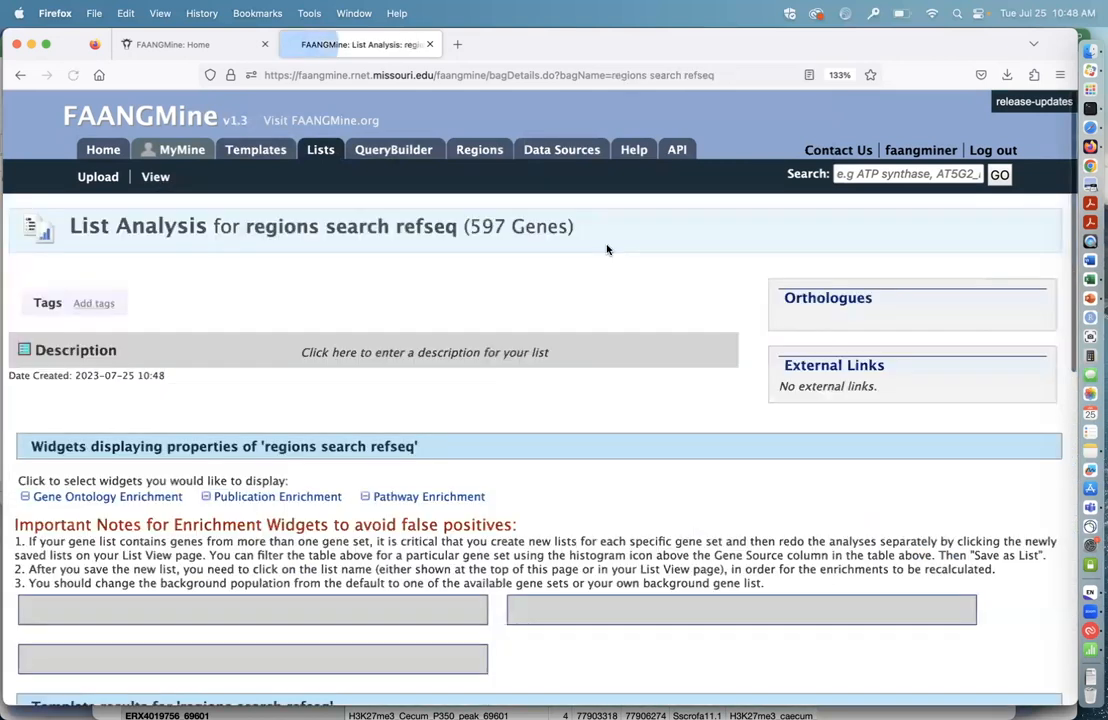
scroll(670, 458, down, 10)
scroll(670, 458, up, 3)
scroll(670, 458, down, 15)
scroll(670, 458, down, 15)
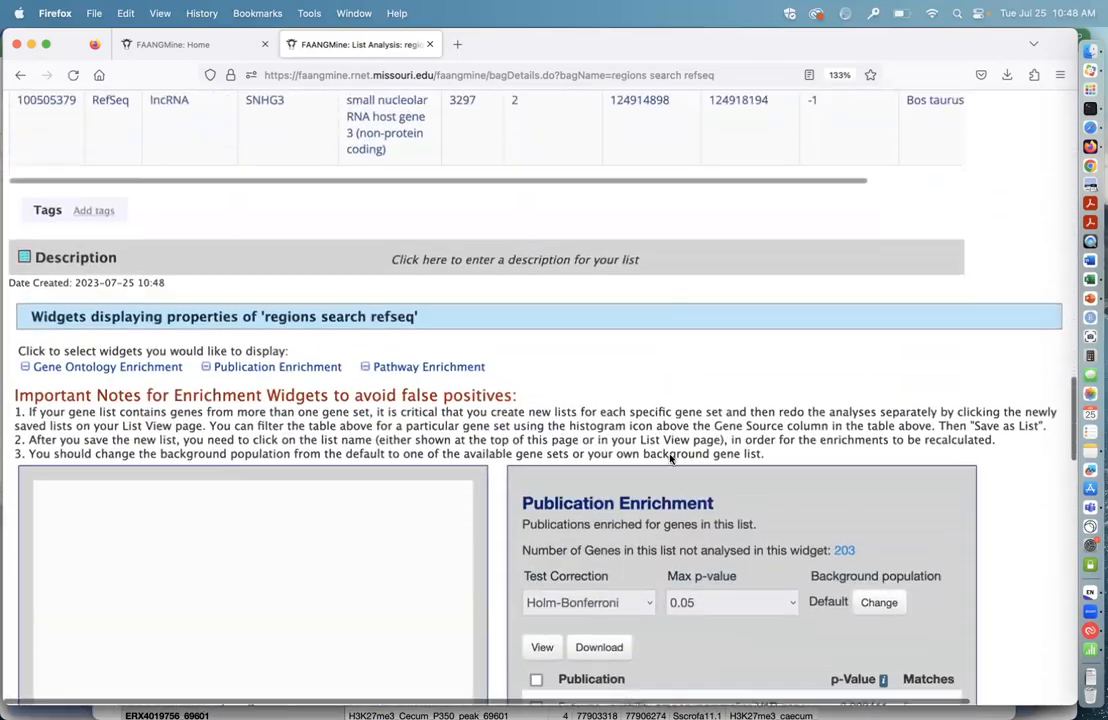
scroll(1019, 525, down, 10)
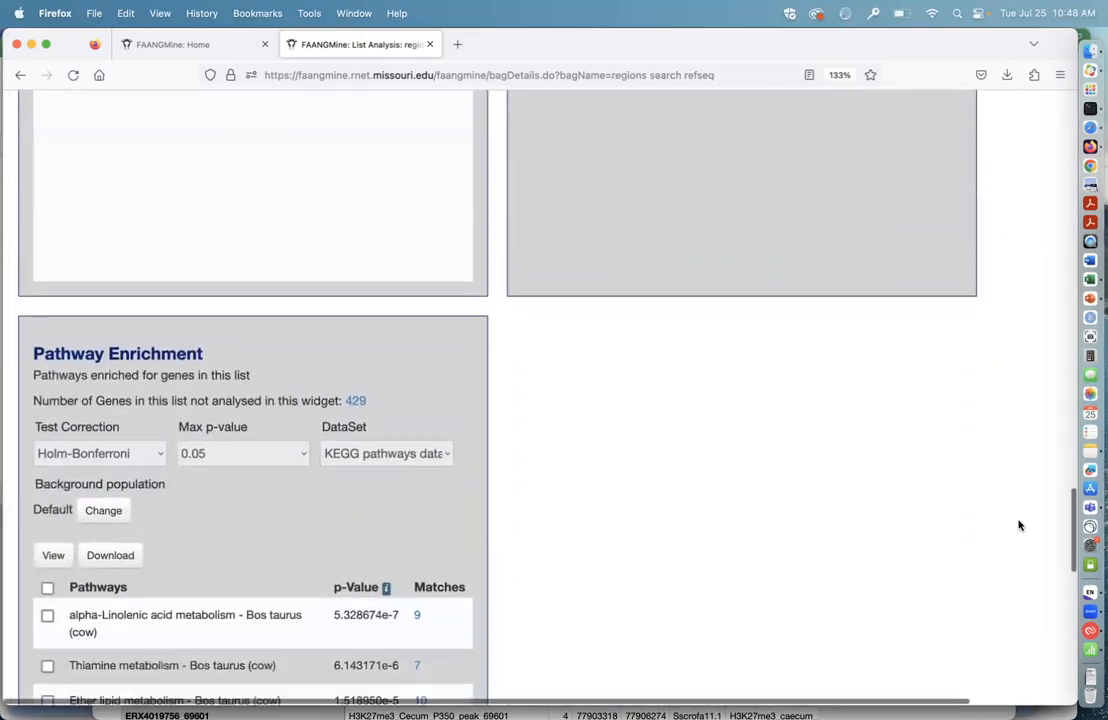
scroll(834, 468, up, 1)
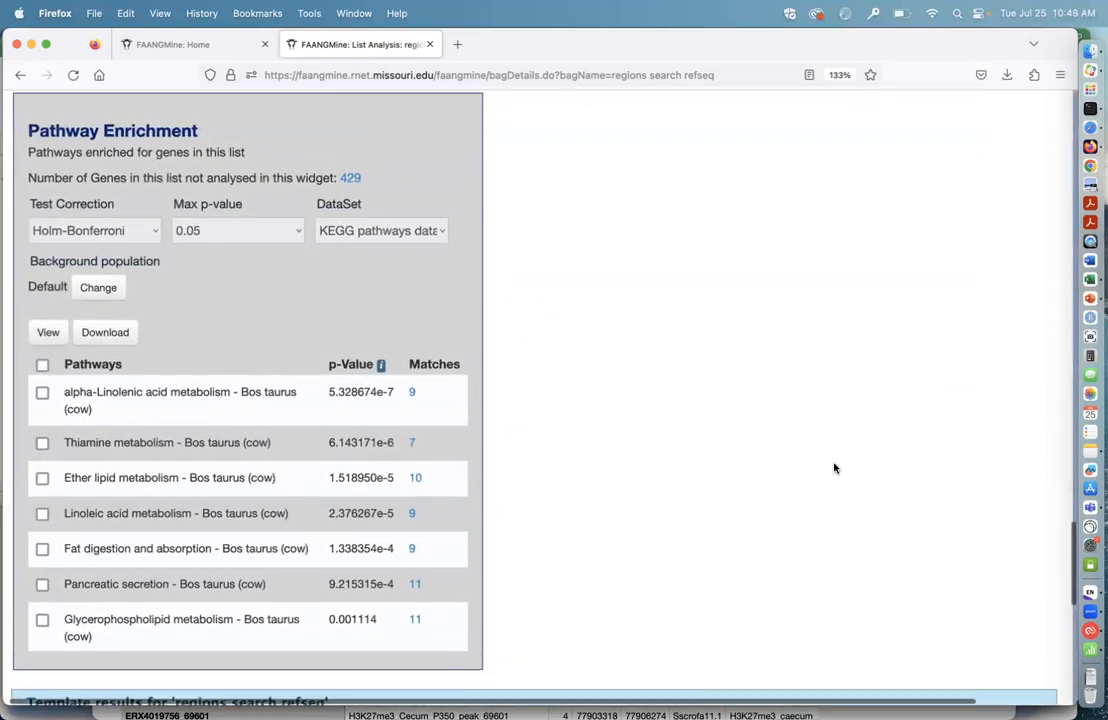
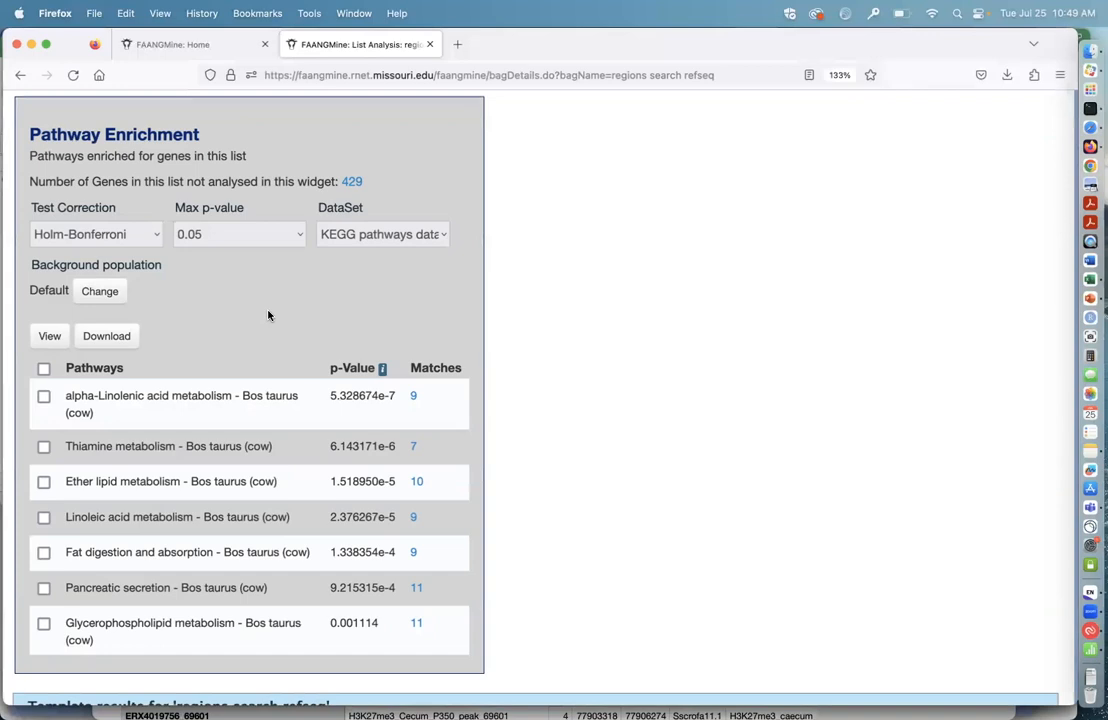
Step: Set the background population of the Pathway Enrichment widget to B. taurus RefSeq All Genes and review the enriched pathways
click(95, 292)
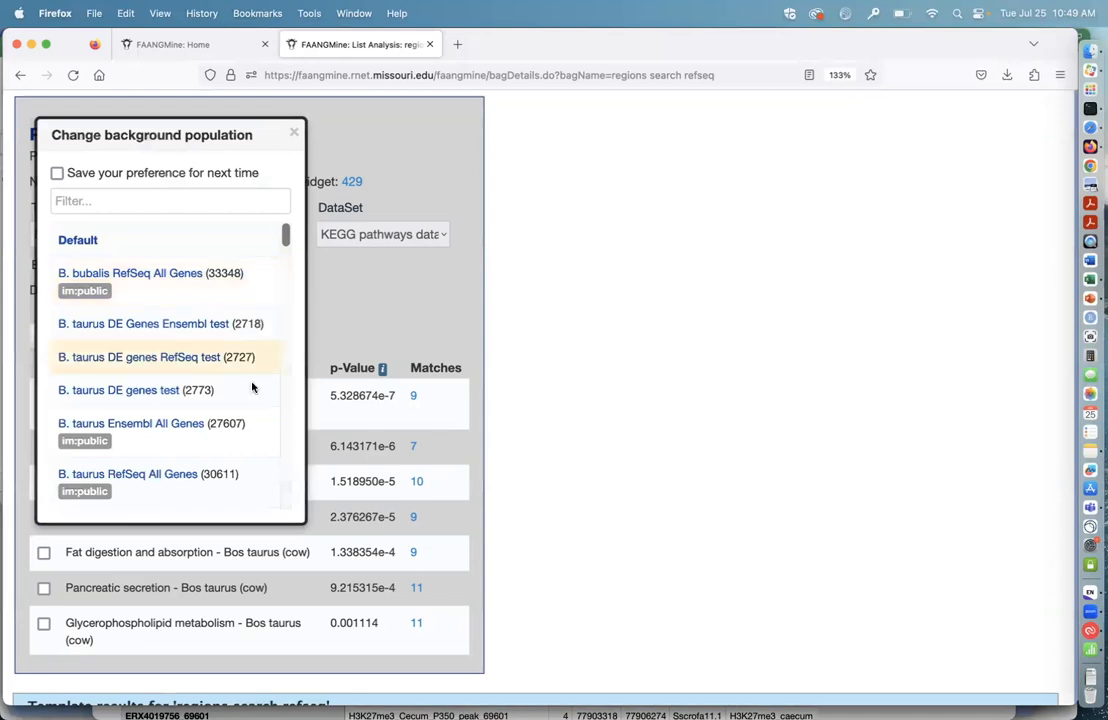
scroll(252, 400, down, 1)
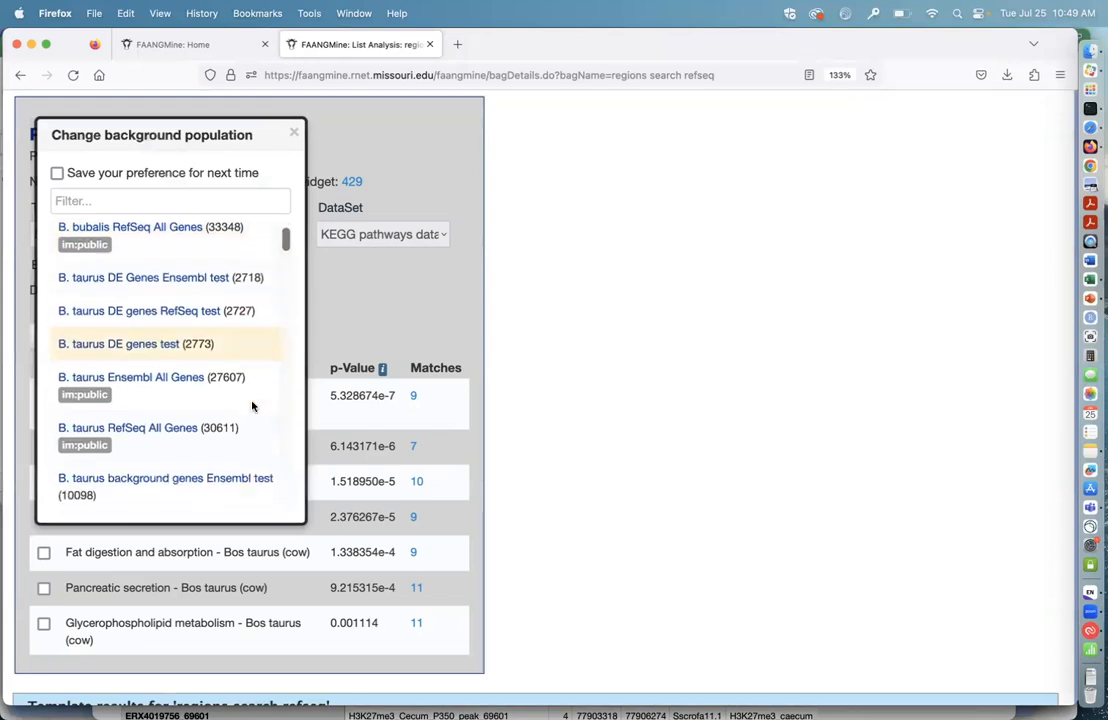
click(155, 430)
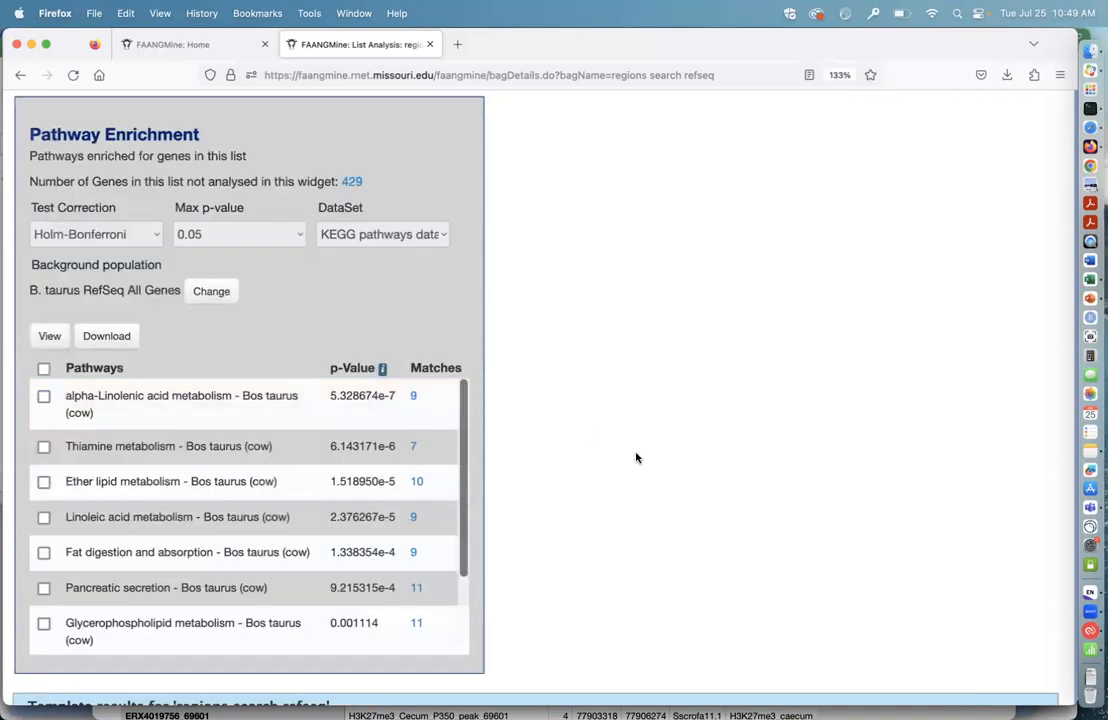
scroll(636, 456, down, 1)
scroll(636, 458, down, 1)
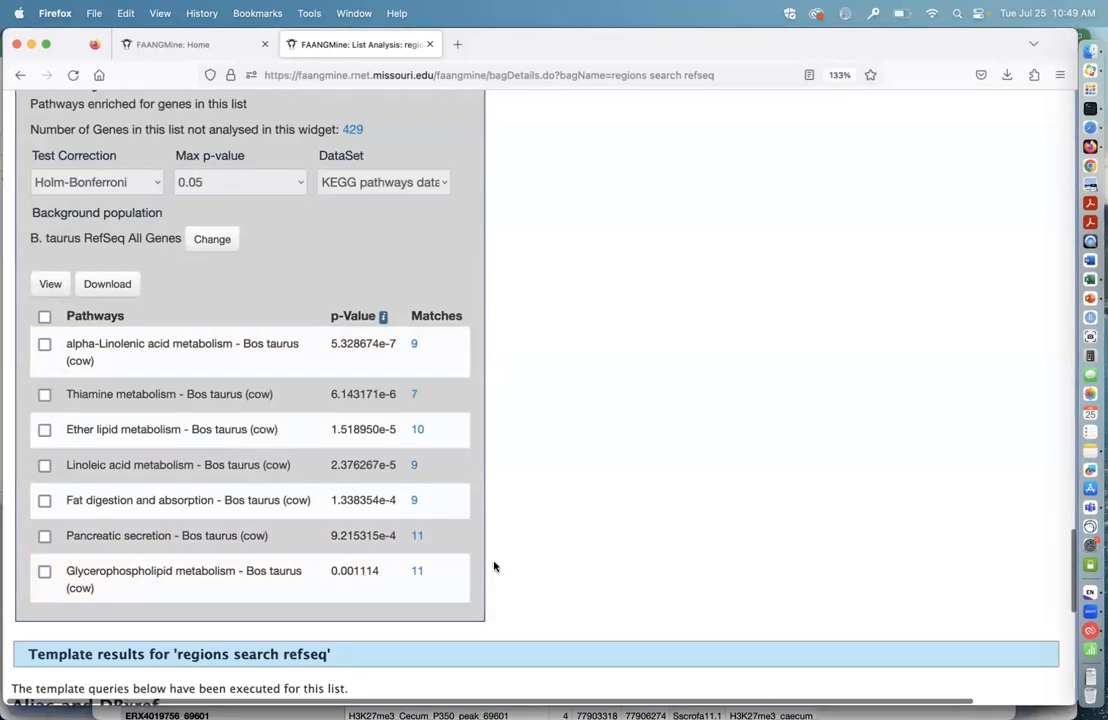
Step: Set the Gene Ontology Enrichment background population to B. taurus RefSeq All Genes and keep biological_process as the ontology
scroll(544, 393, up, 3)
scroll(544, 393, up, 10)
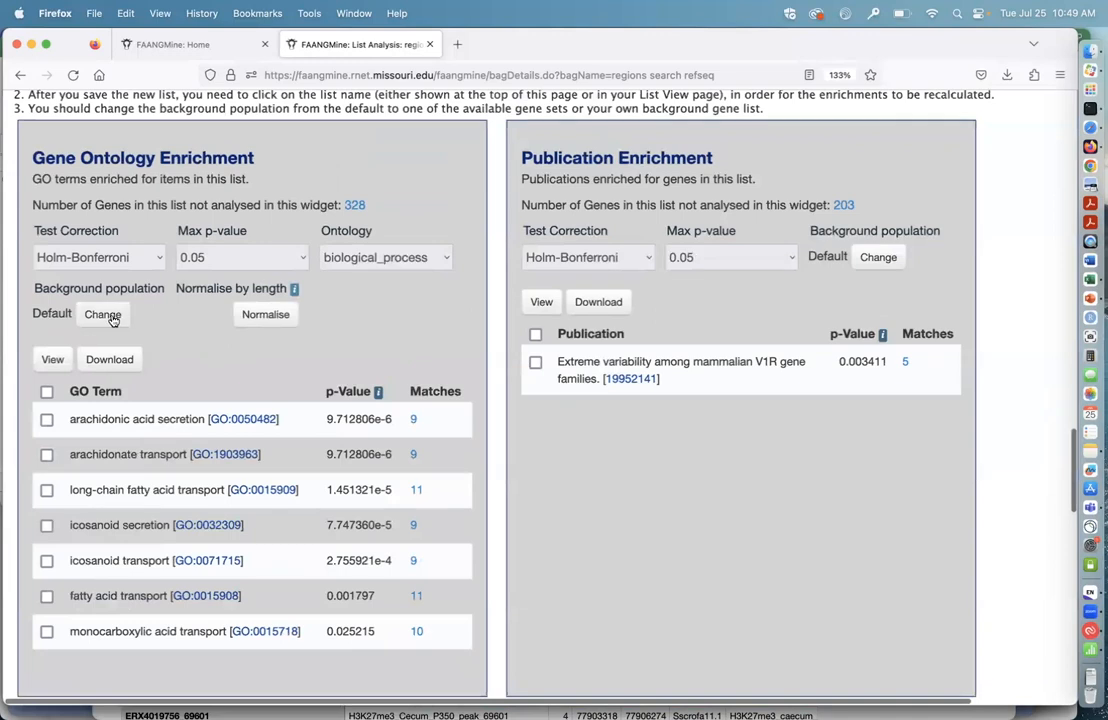
click(104, 315)
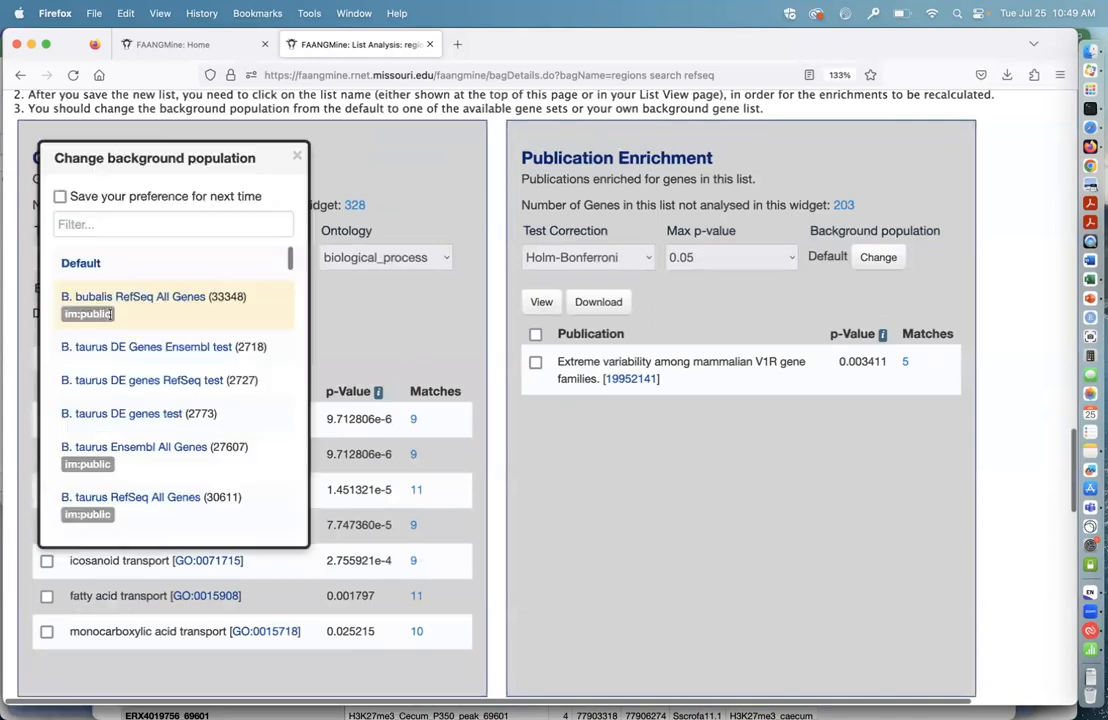
click(158, 503)
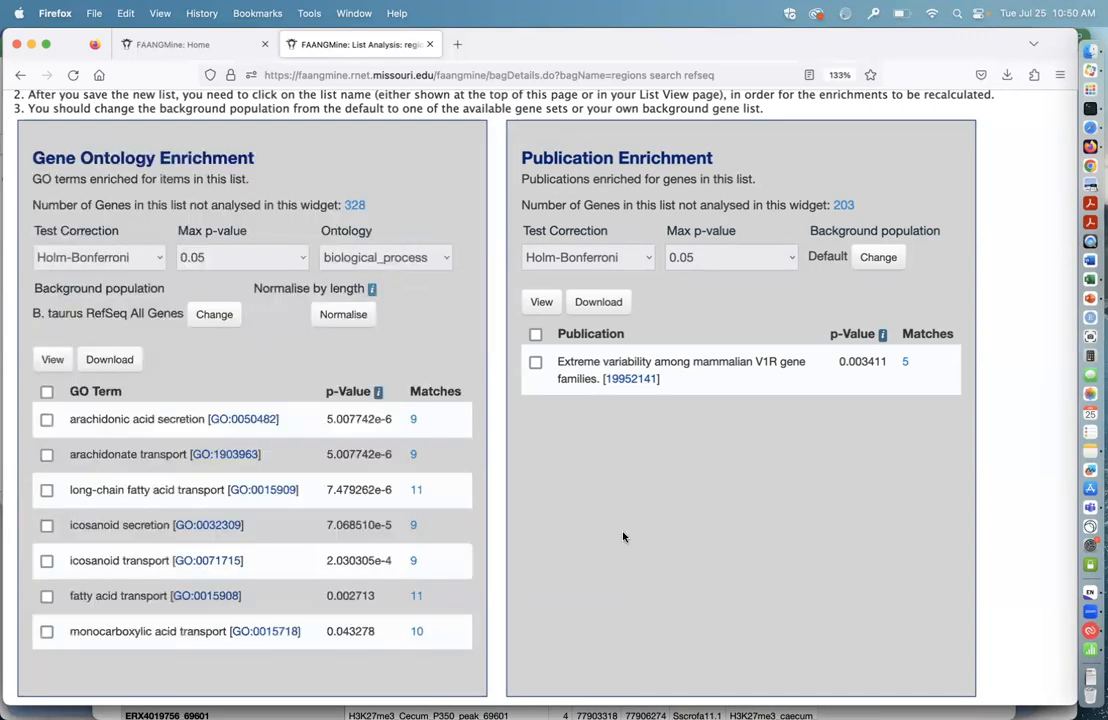
scroll(420, 630, down, 2)
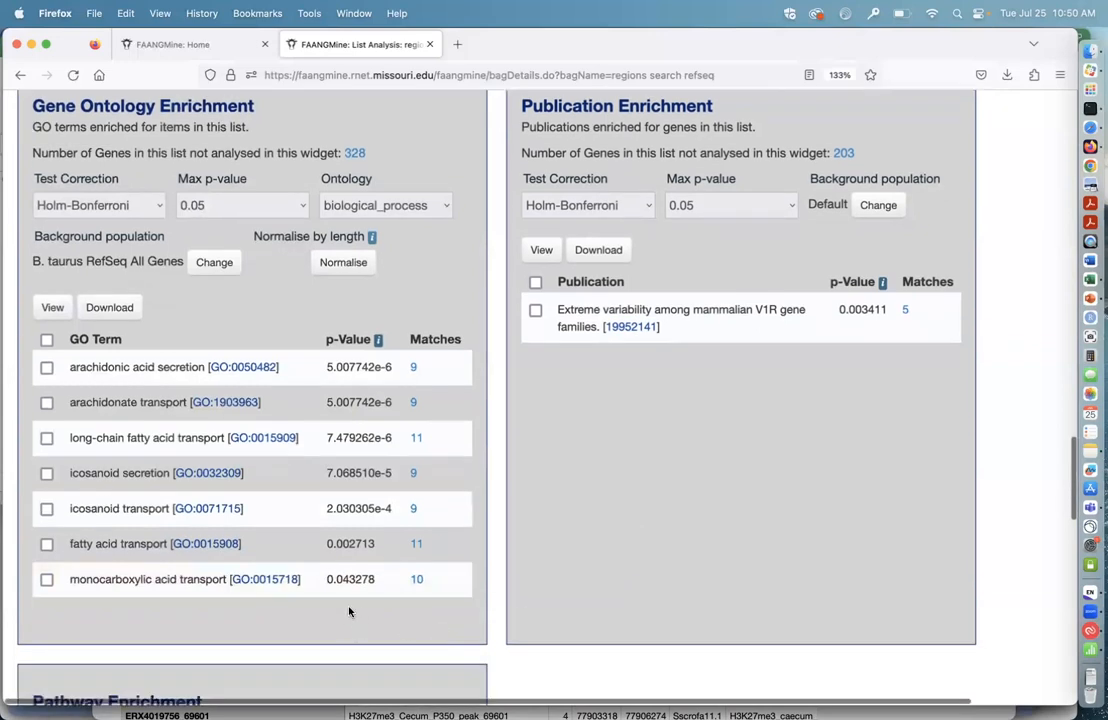
scroll(464, 287, up, 1)
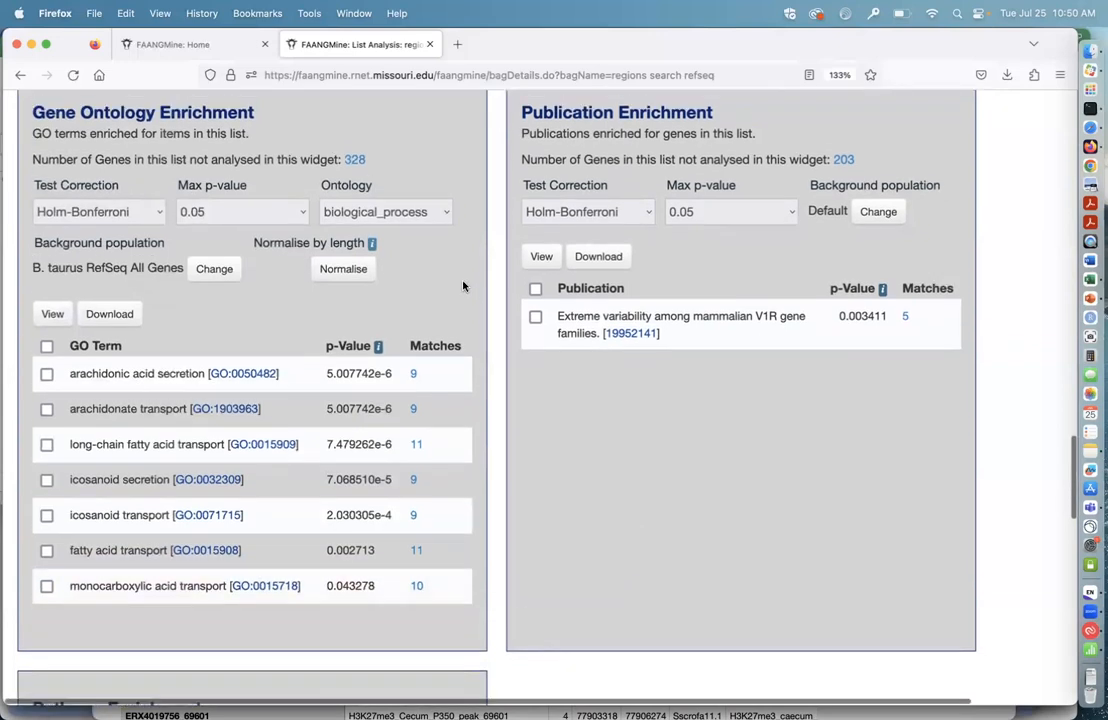
click(446, 215)
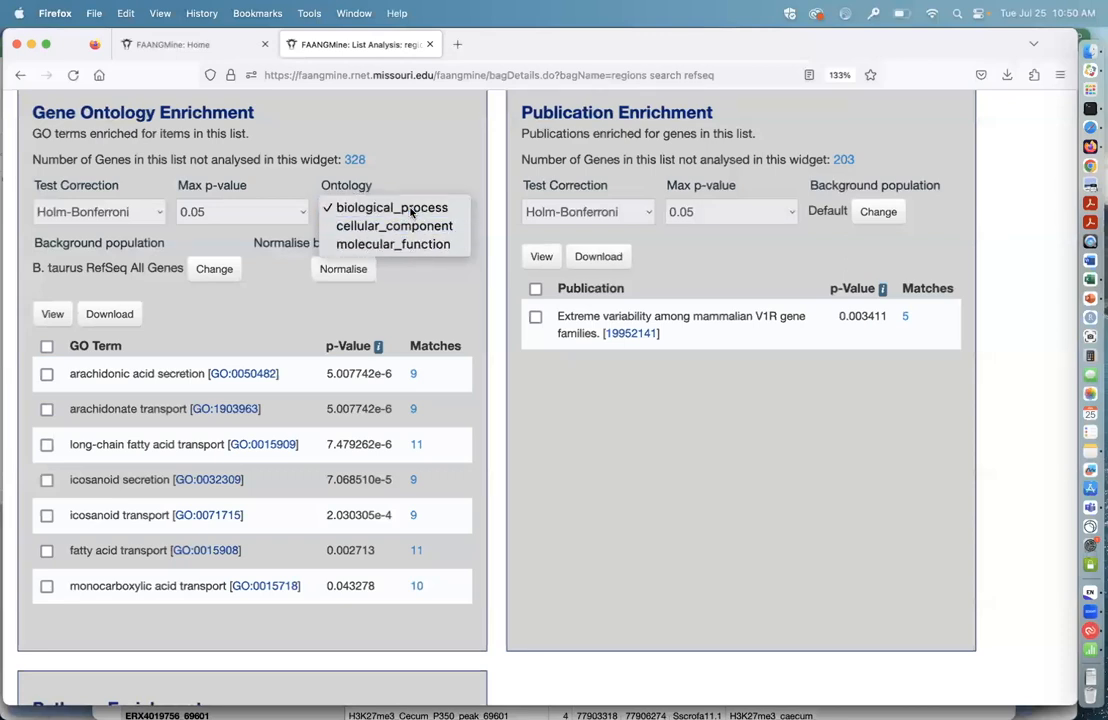
click(405, 208)
Step: Return to the FAANGMine home page and display the template queries for entire gene sets
scroll(528, 362, up, 1)
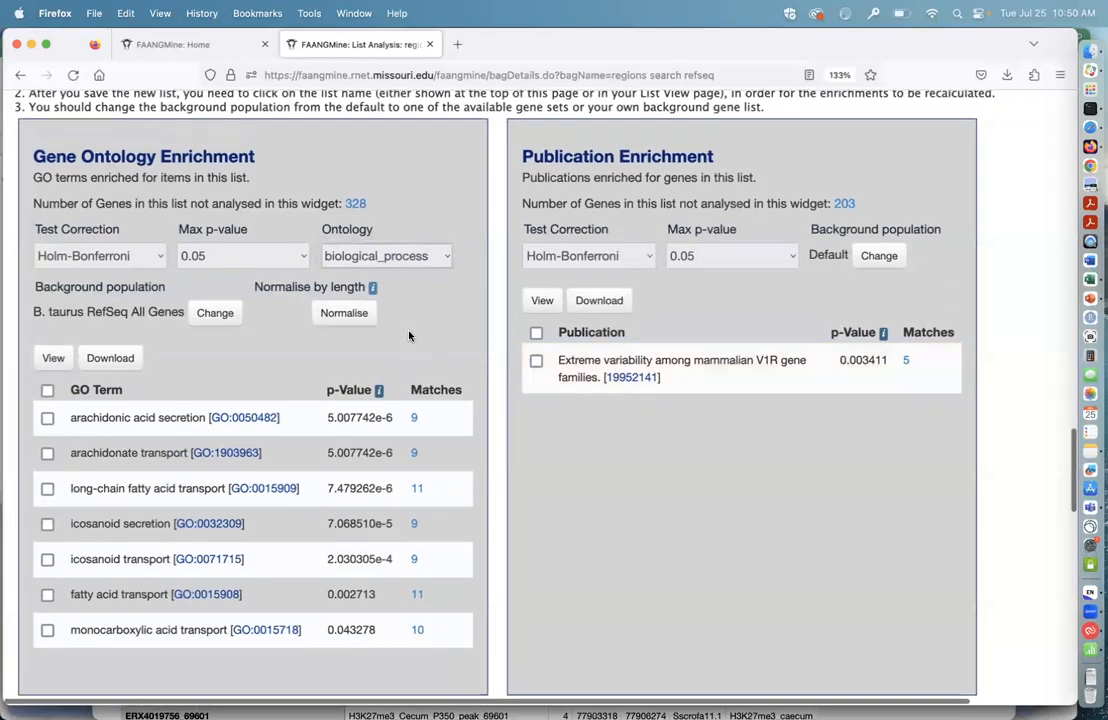
scroll(402, 330, up, 1)
scroll(394, 324, up, 20)
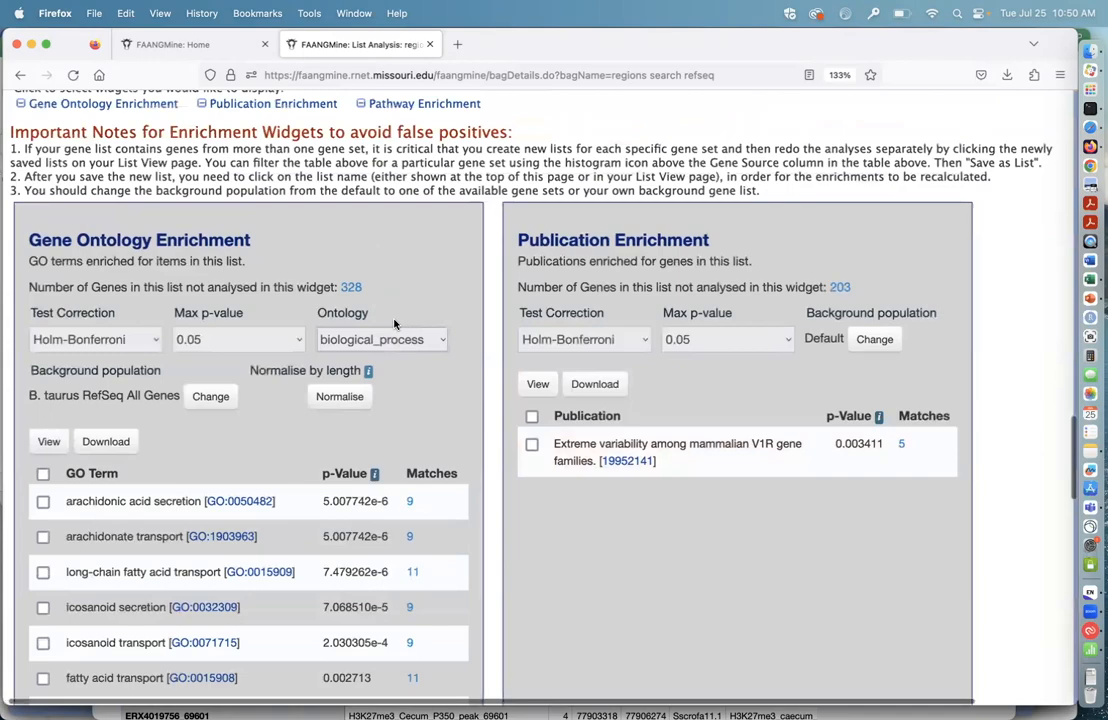
scroll(394, 324, up, 3)
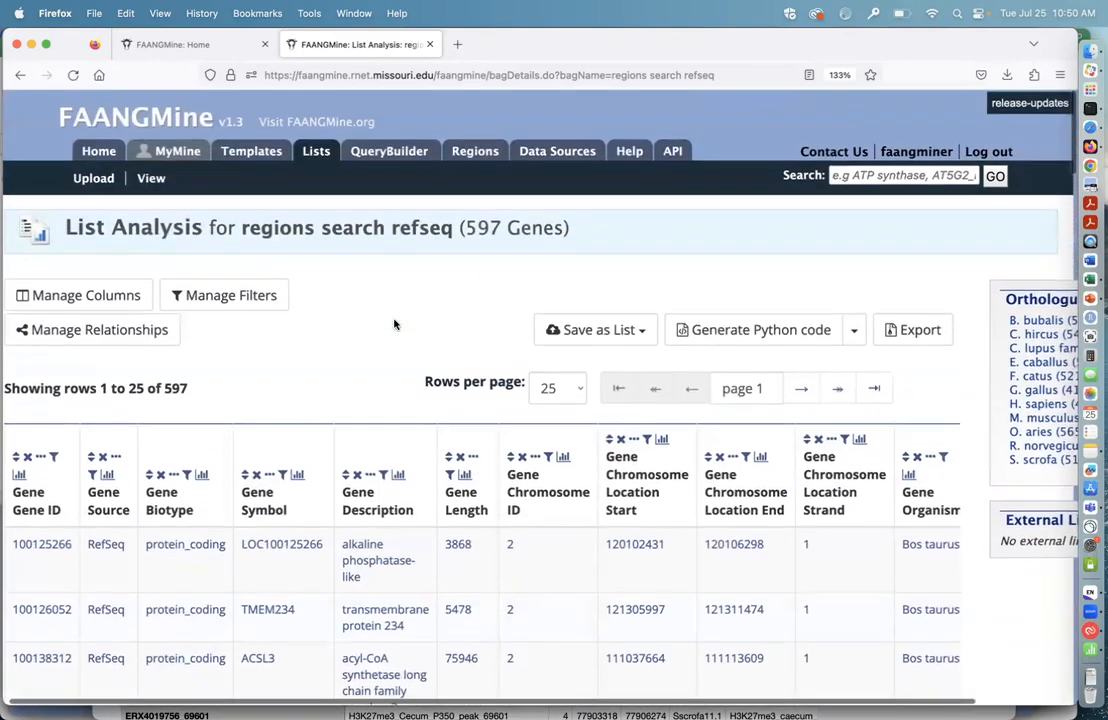
click(98, 153)
scroll(645, 471, down, 2)
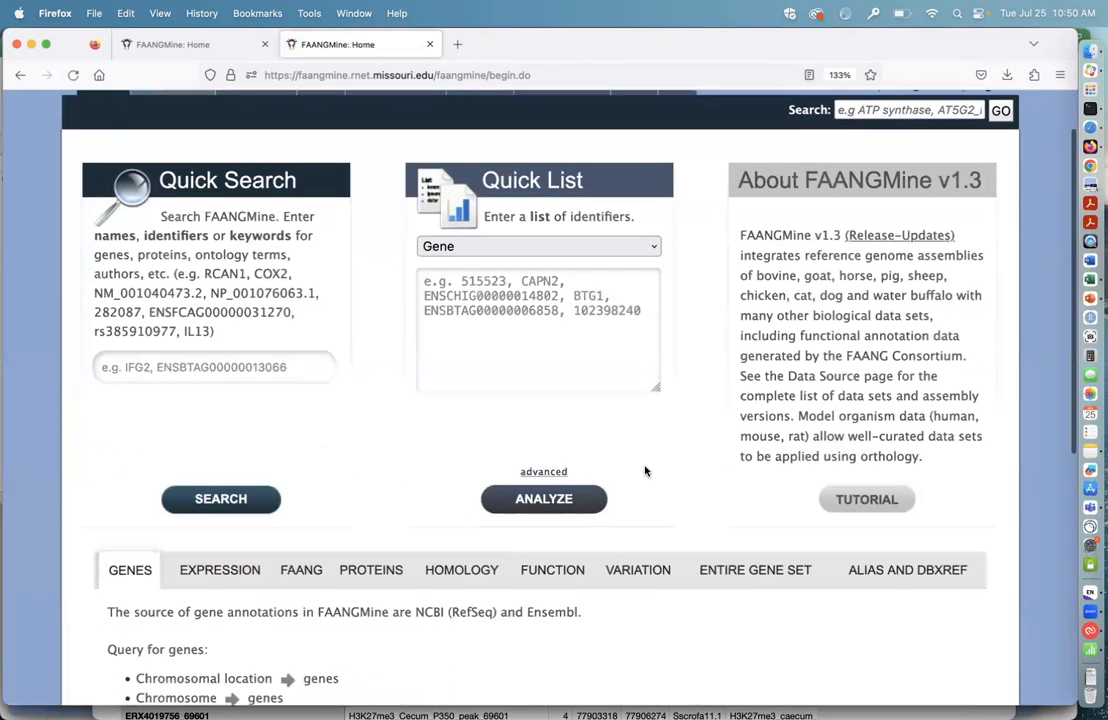
scroll(725, 601, down, 5)
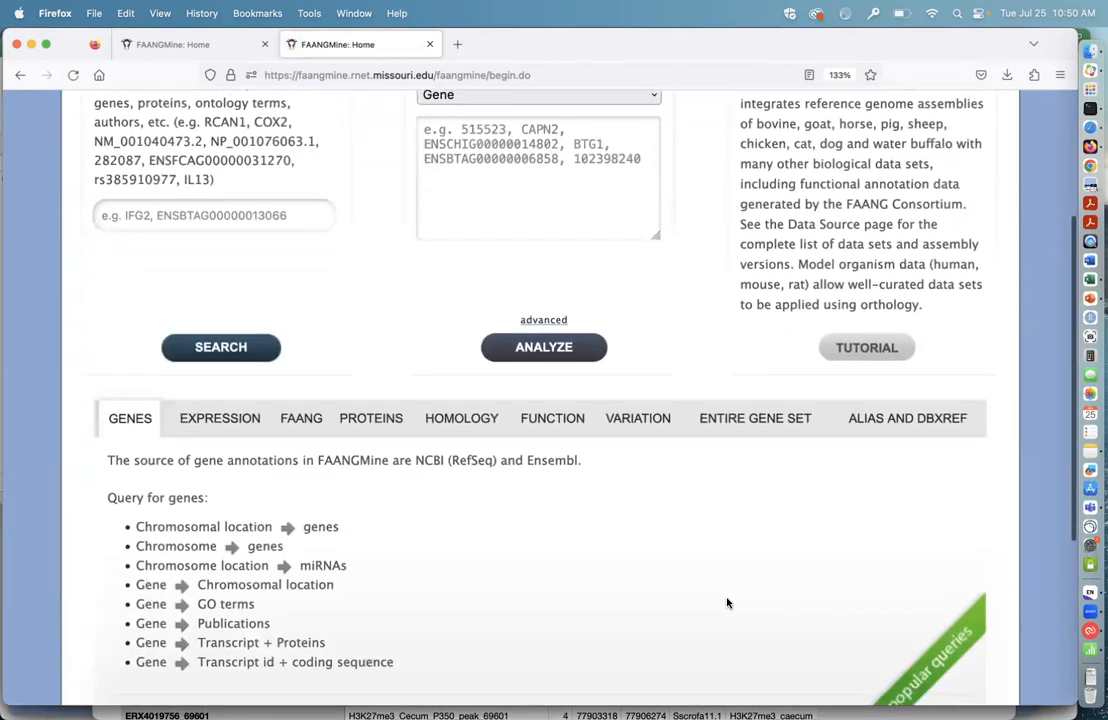
scroll(727, 602, down, 1)
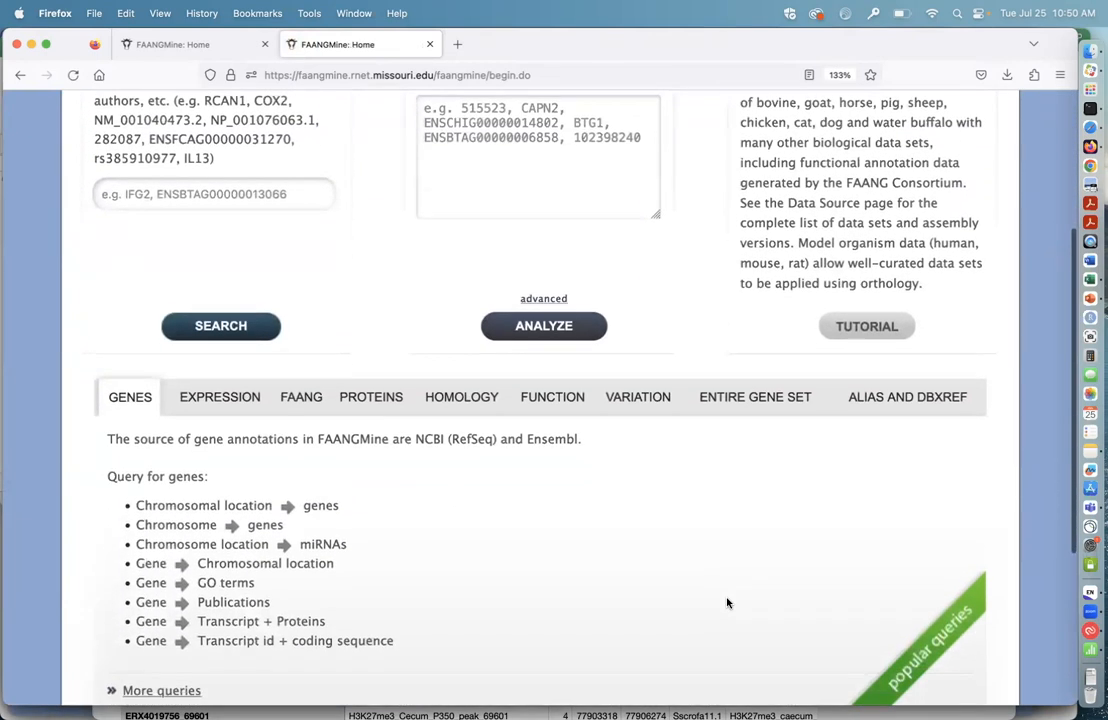
scroll(743, 549, down, 2)
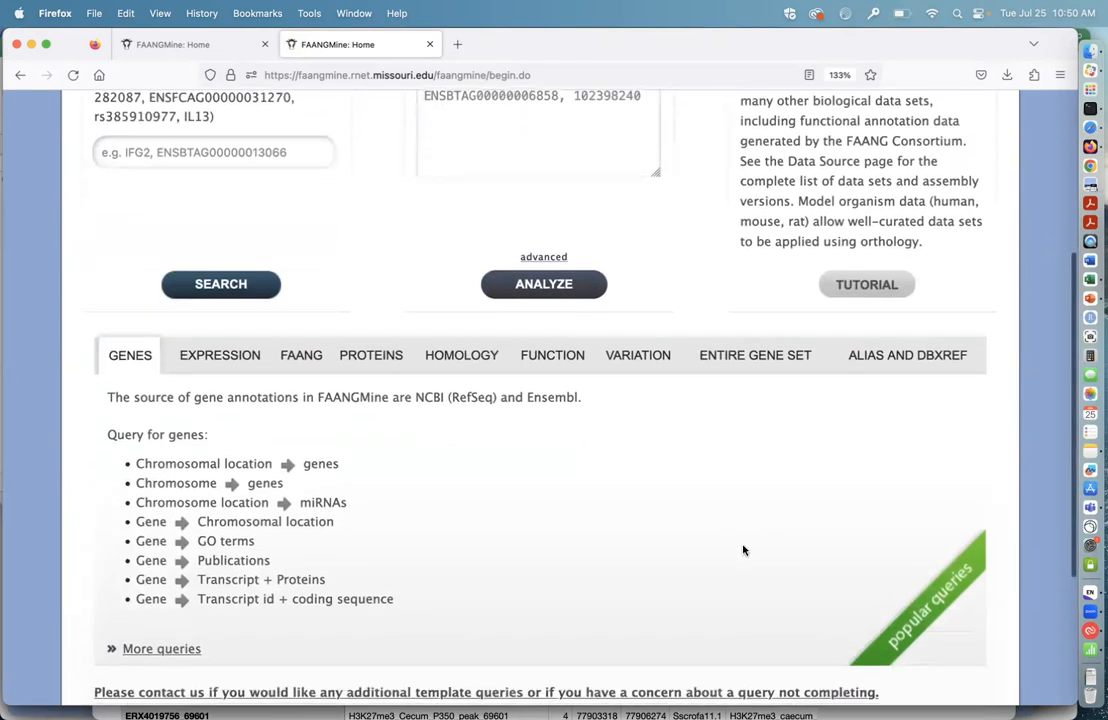
click(759, 362)
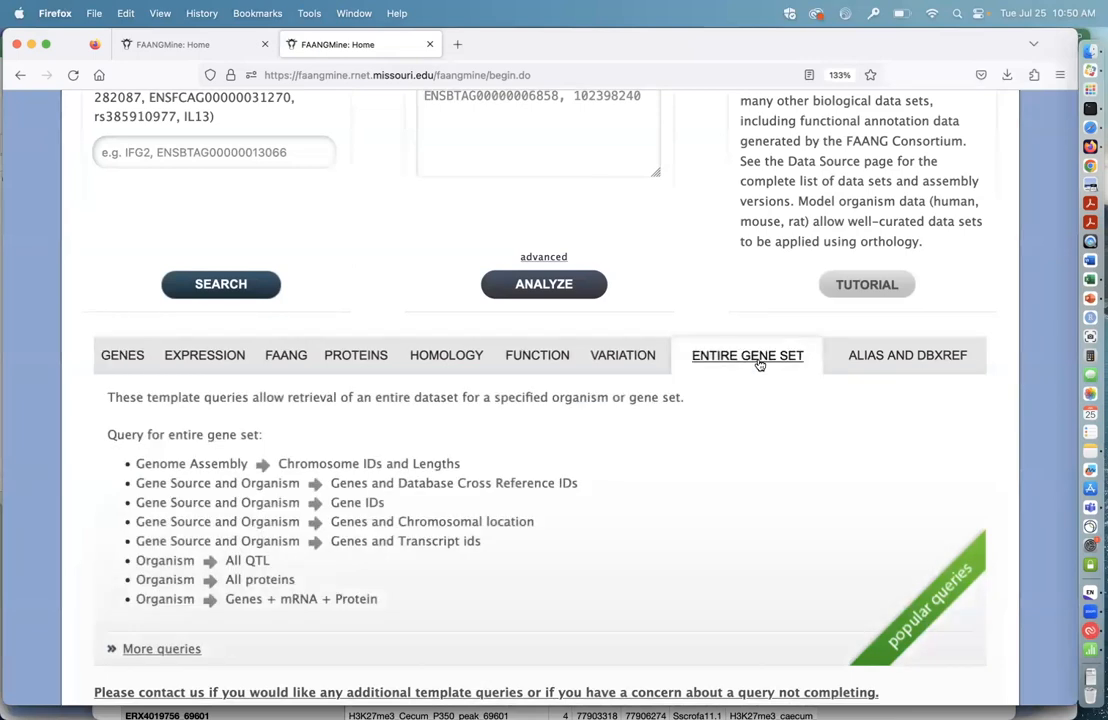
Step: Run the template query Genome Assembly to Chromosome IDs and Lengths for the assembly ARS-UI_Ramb_v2.0
scroll(756, 508, down, 1)
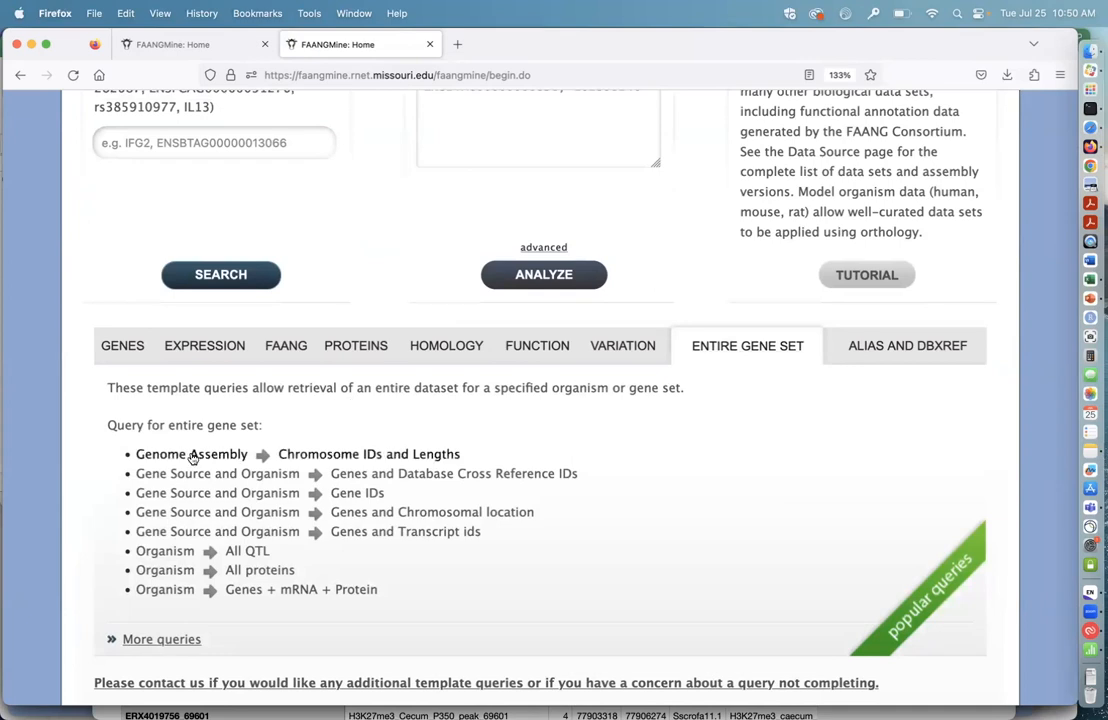
click(365, 455)
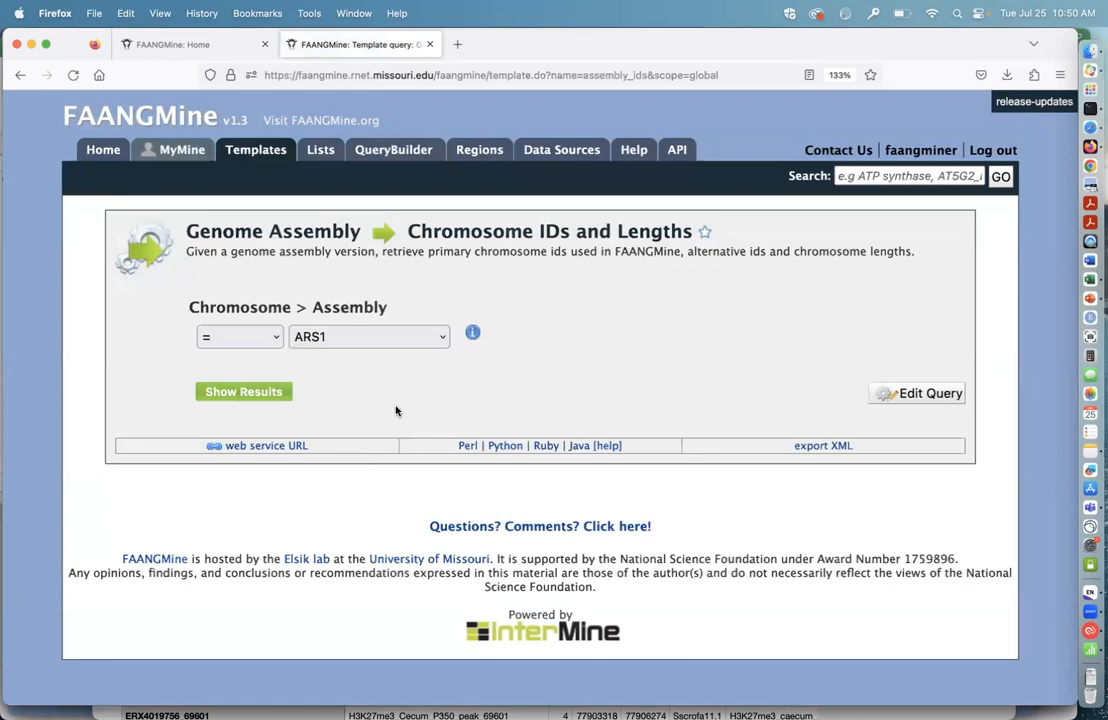
click(440, 338)
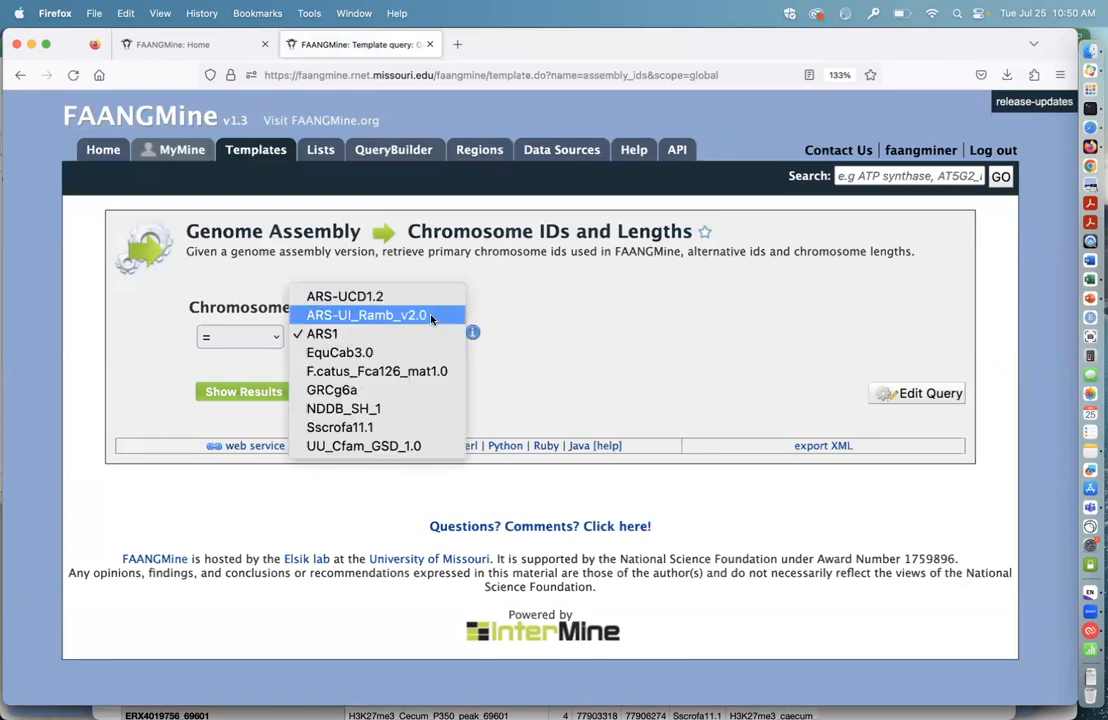
click(428, 315)
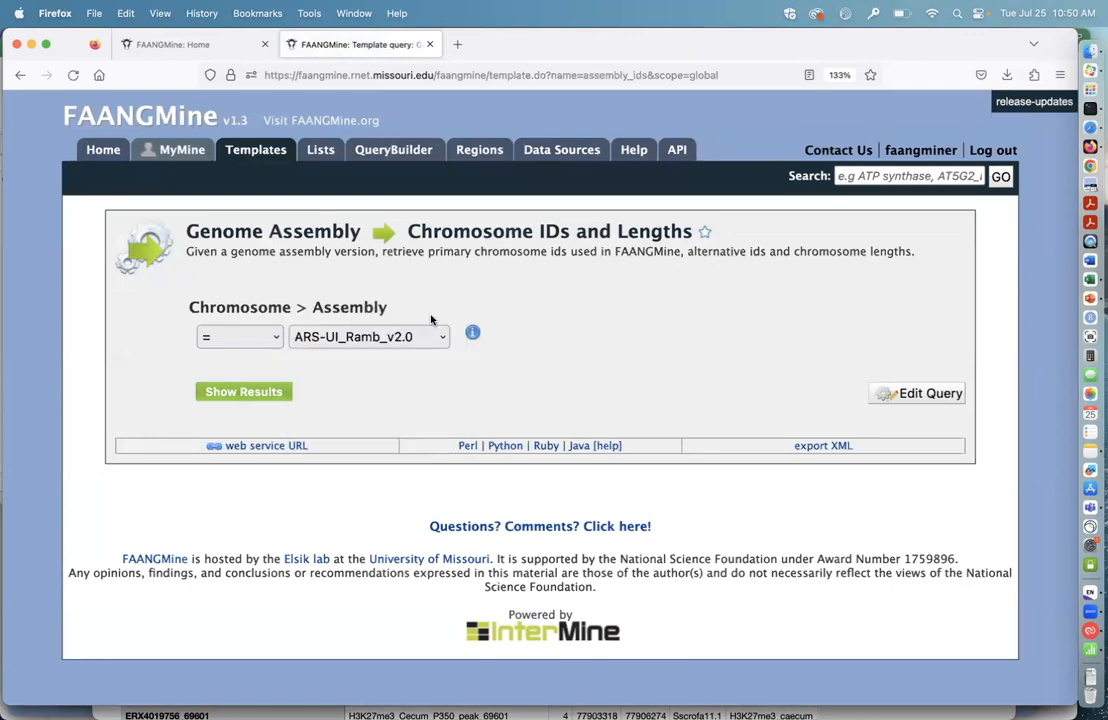
click(243, 391)
Step: Review the chromosome IDs, names, secondary and tertiary identifiers and lengths in the query results table
scroll(313, 383, down, 4)
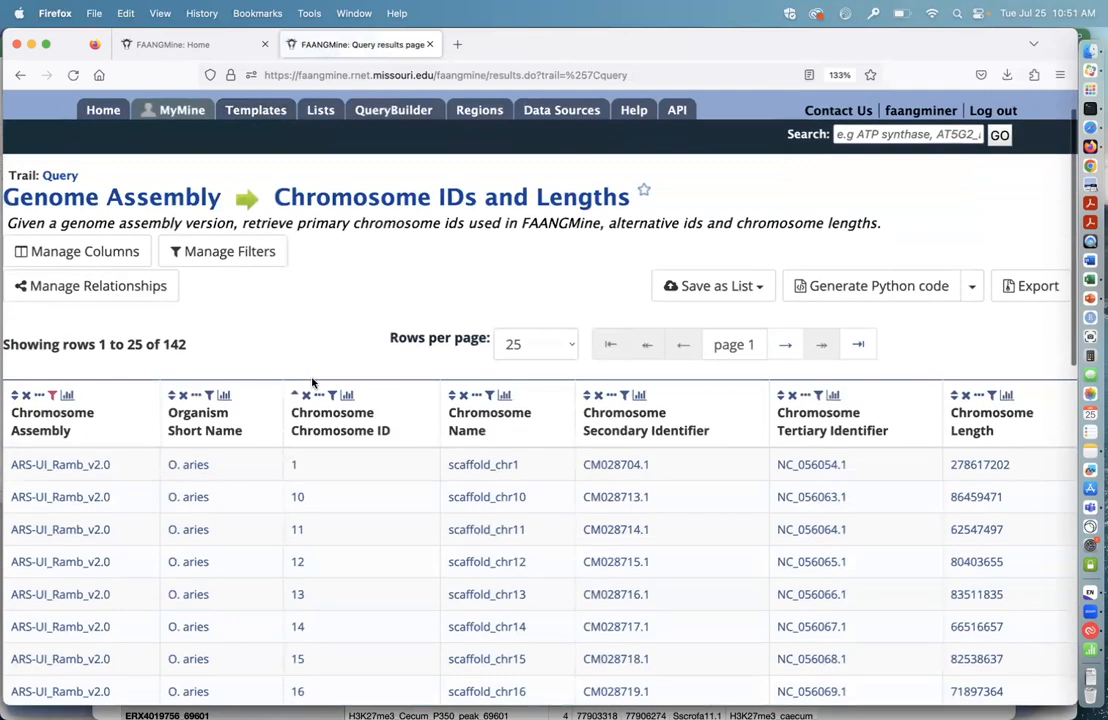
scroll(365, 455, down, 2)
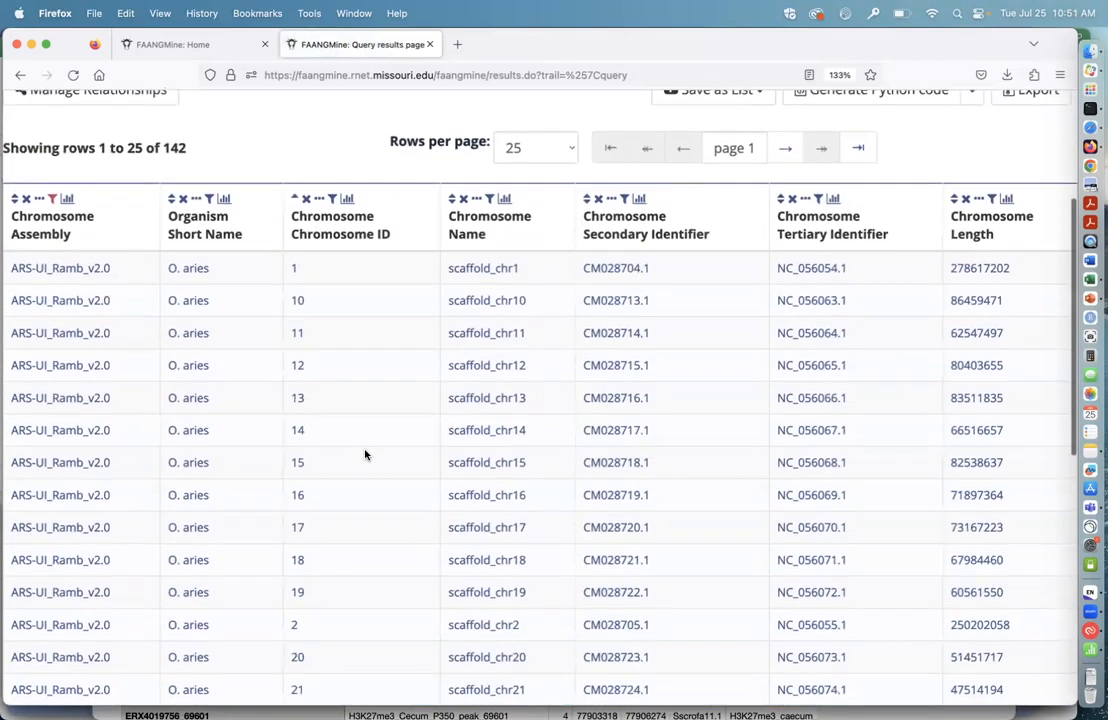
scroll(351, 231, up, 3)
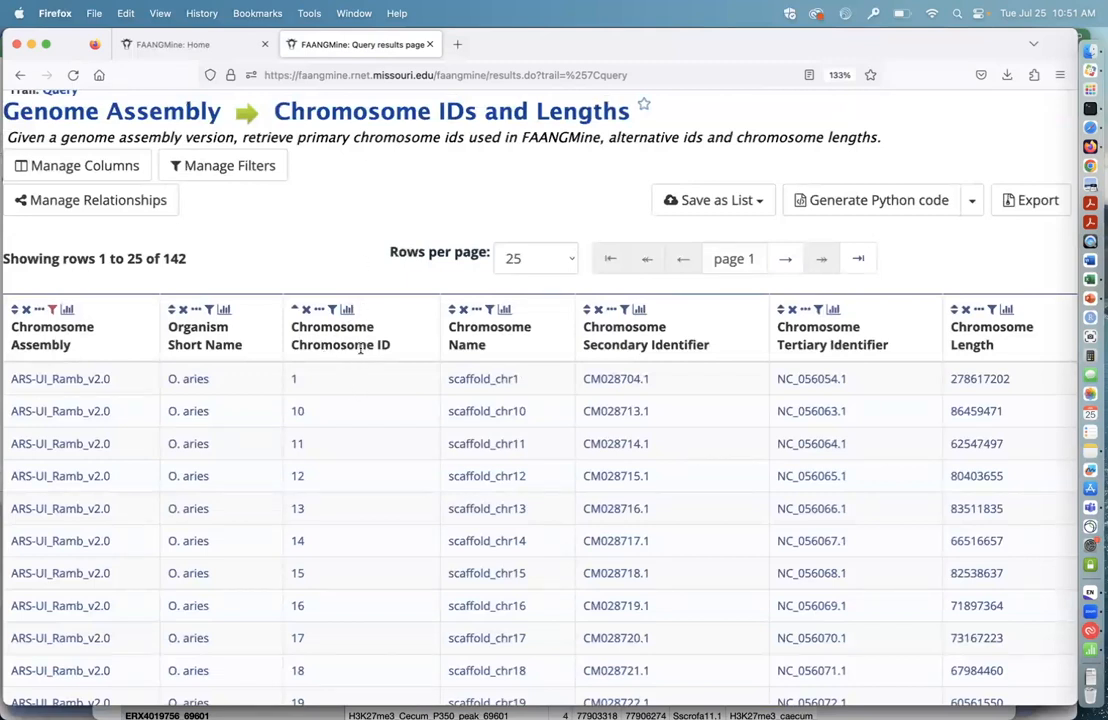
scroll(375, 358, down, 1)
scroll(375, 358, up, 1)
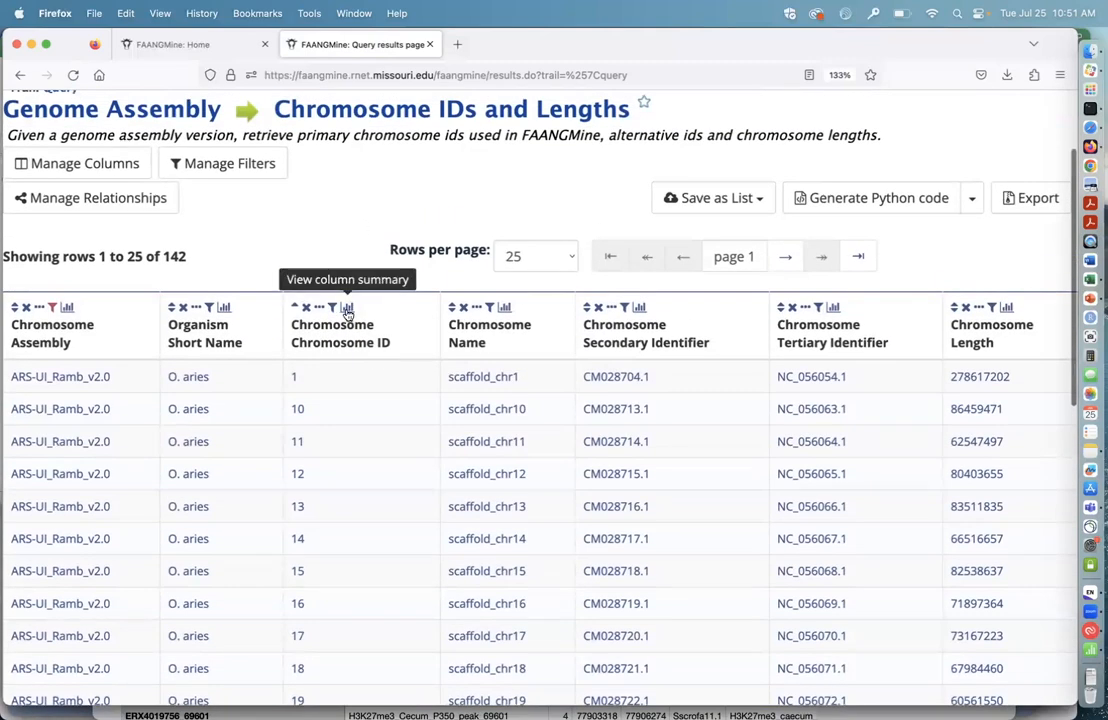
Step: View the column summary for Chromosome ID, browse its values and close it
click(346, 308)
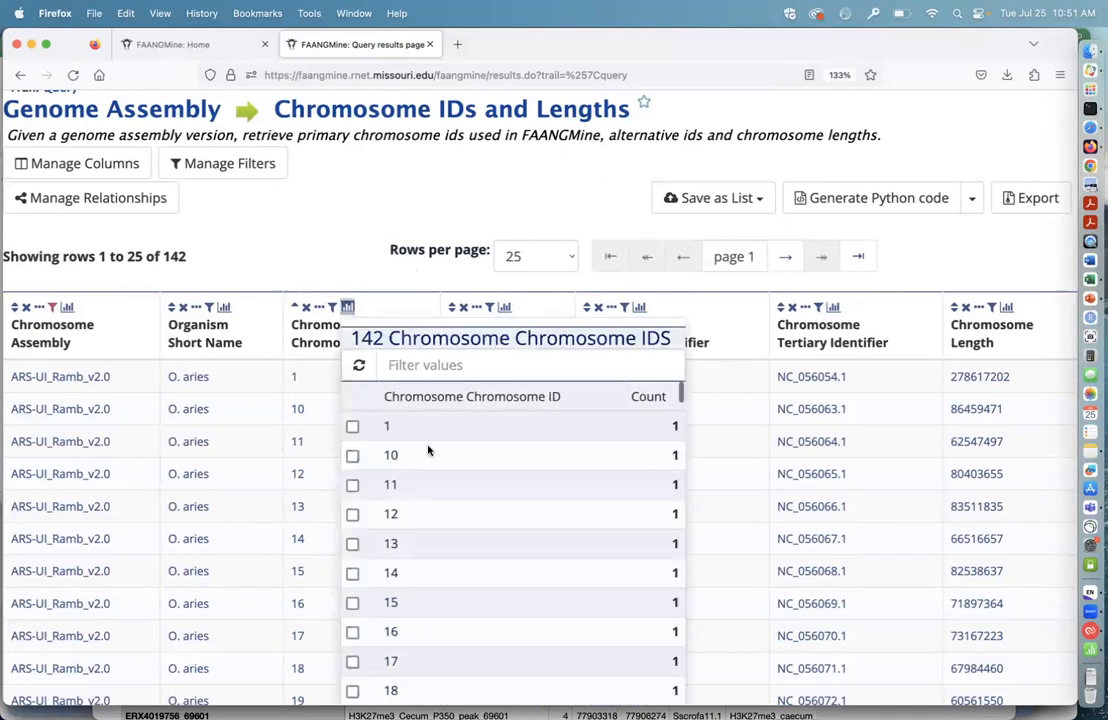
scroll(443, 489, down, 1)
scroll(443, 489, up, 1)
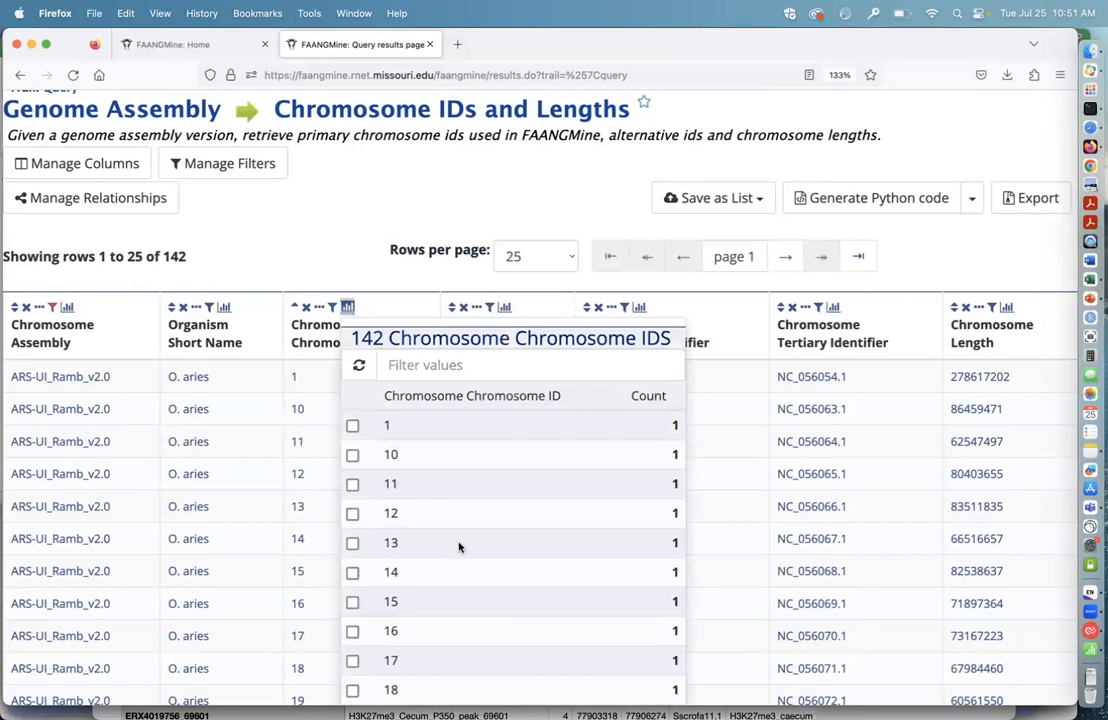
scroll(464, 558, down, 1)
scroll(464, 560, up, 1)
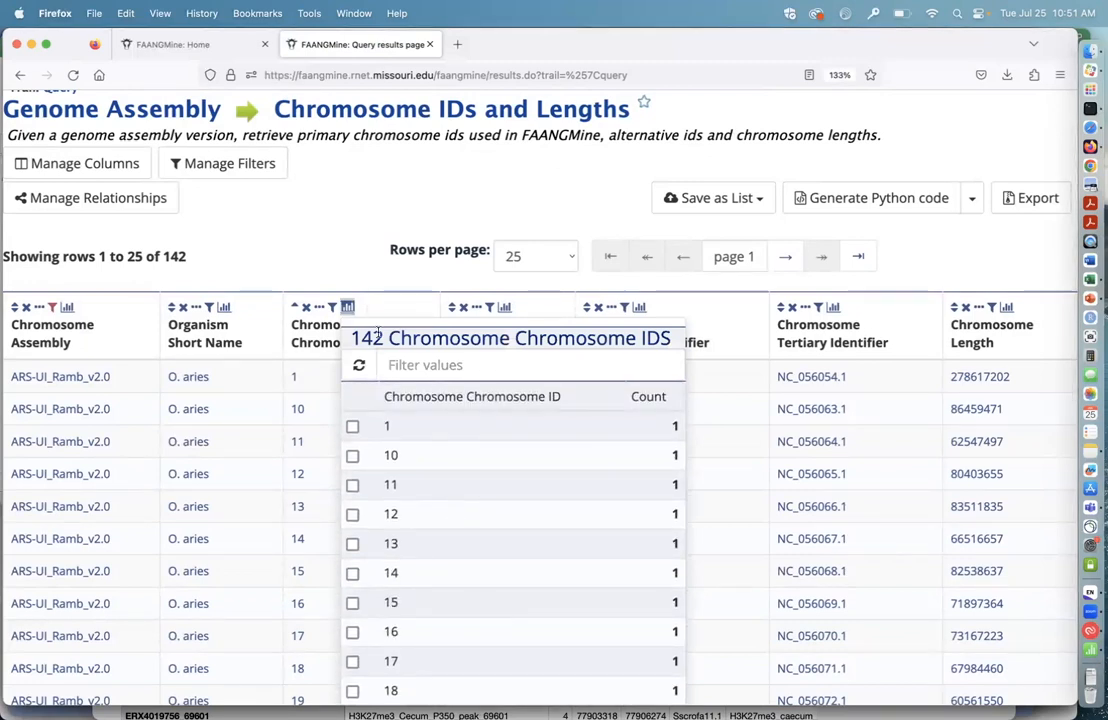
click(325, 224)
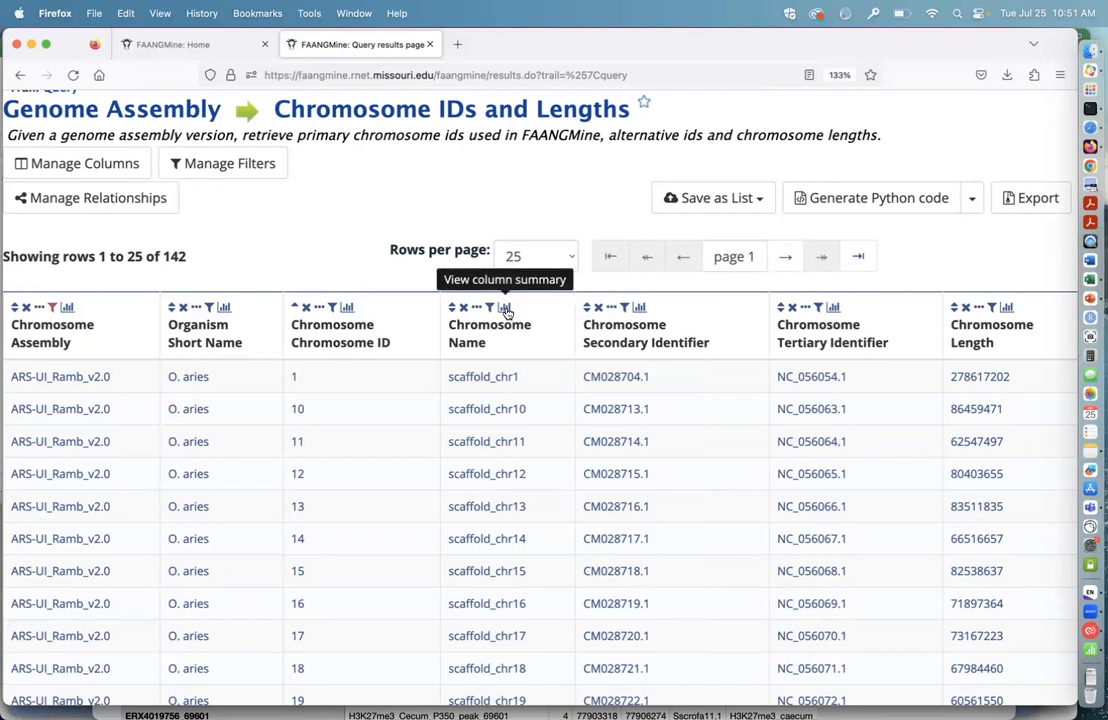
Step: Reopen the Chromosome ID column summary and browse from the numbered chromosomes down to the MT and NW_ identifiers
click(348, 309)
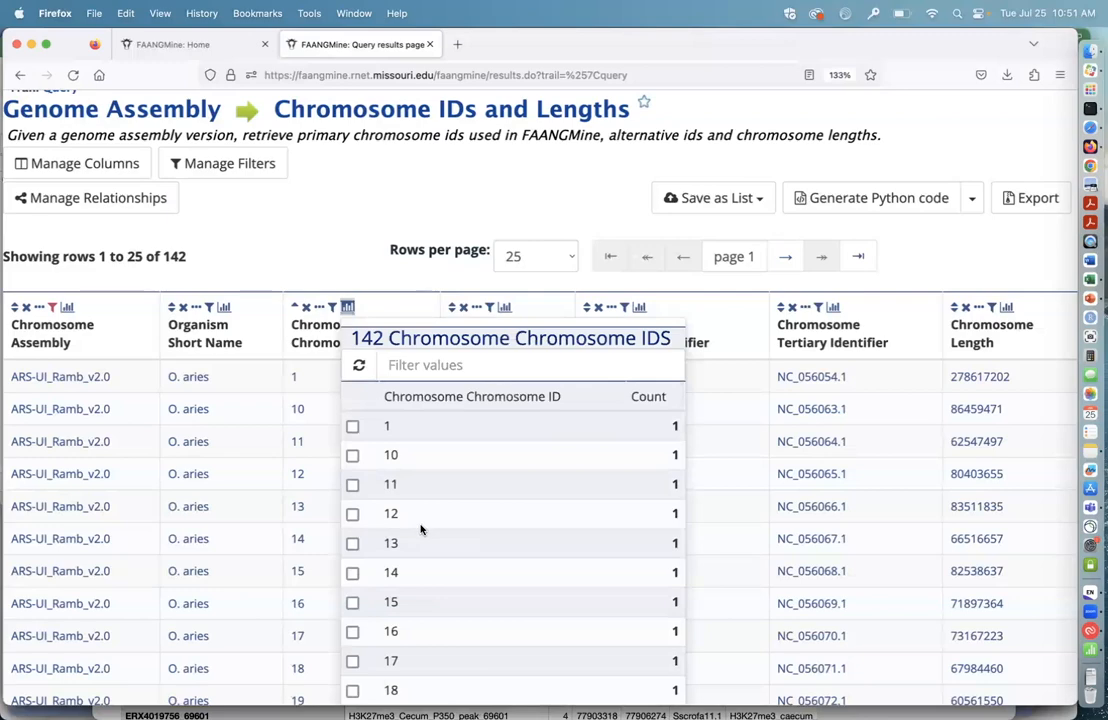
scroll(421, 530, up, 5)
scroll(421, 530, down, 1)
scroll(416, 531, down, 5)
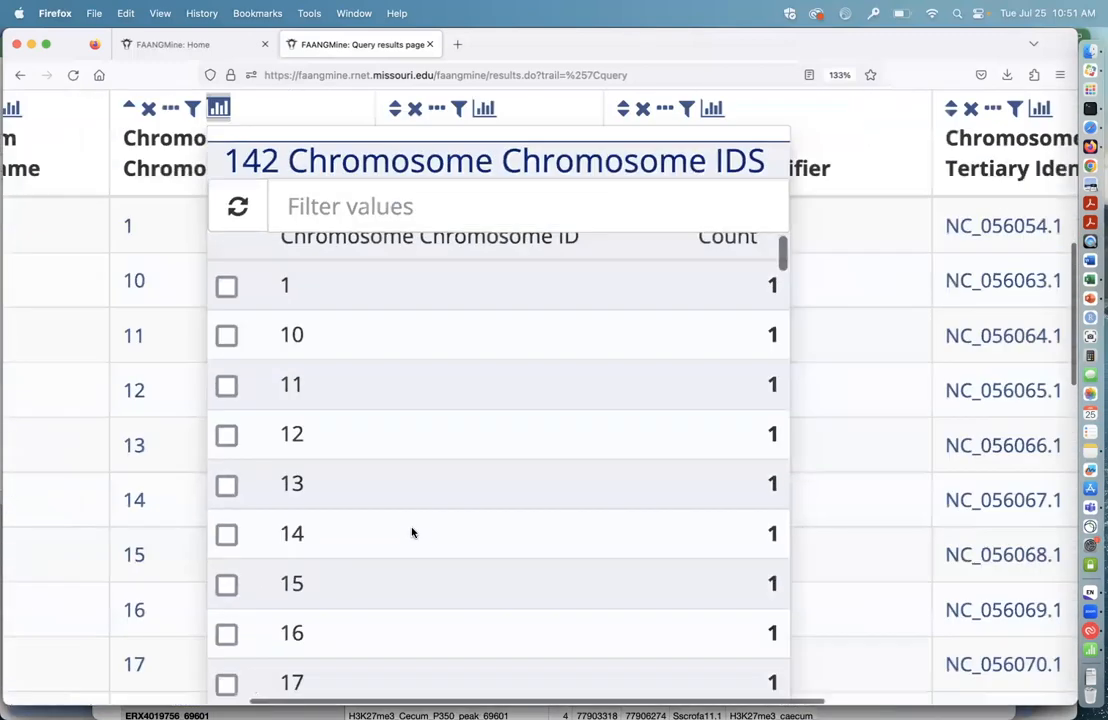
scroll(437, 543, down, 2)
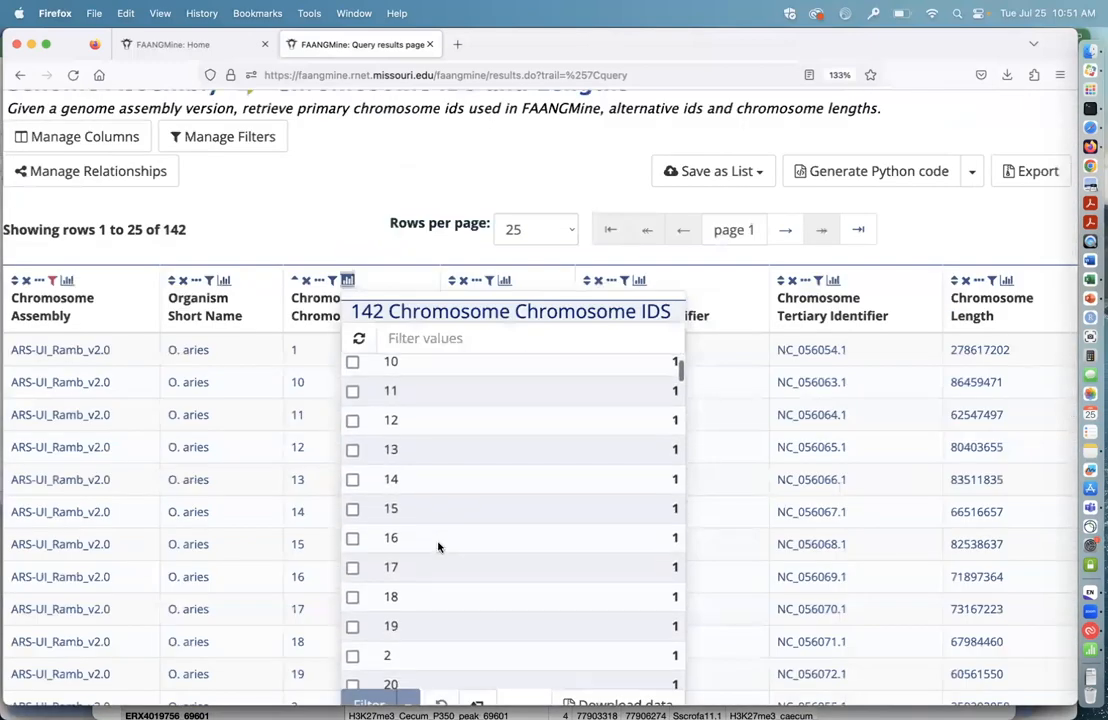
scroll(437, 546, down, 8)
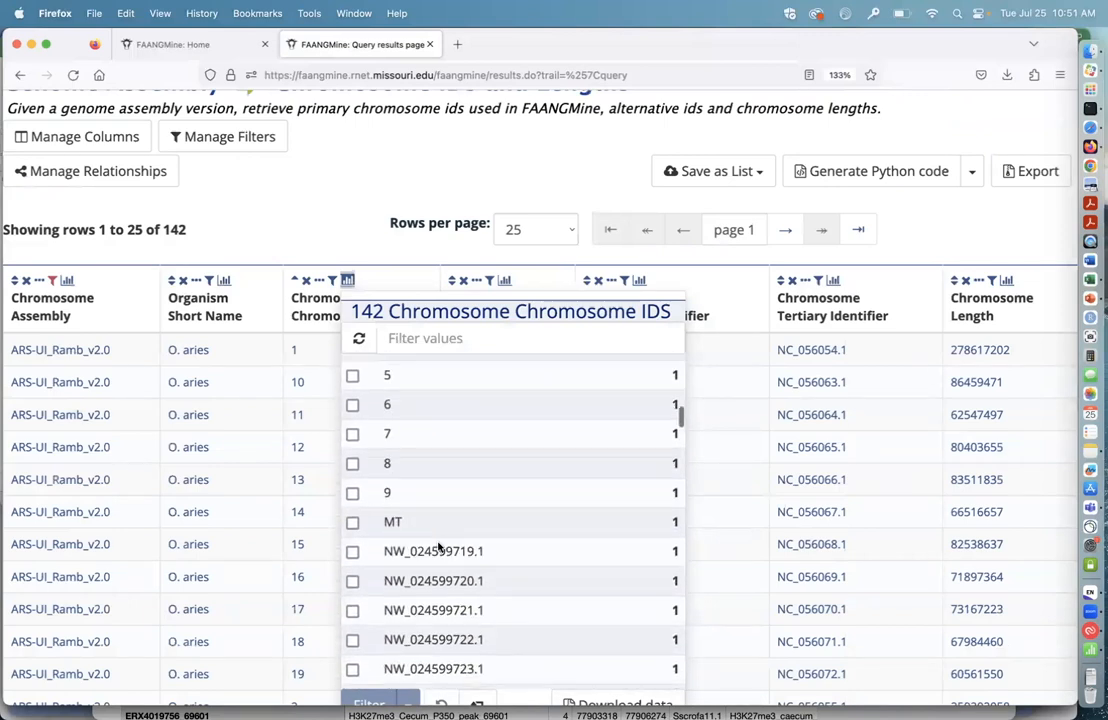
scroll(556, 528, down, 2)
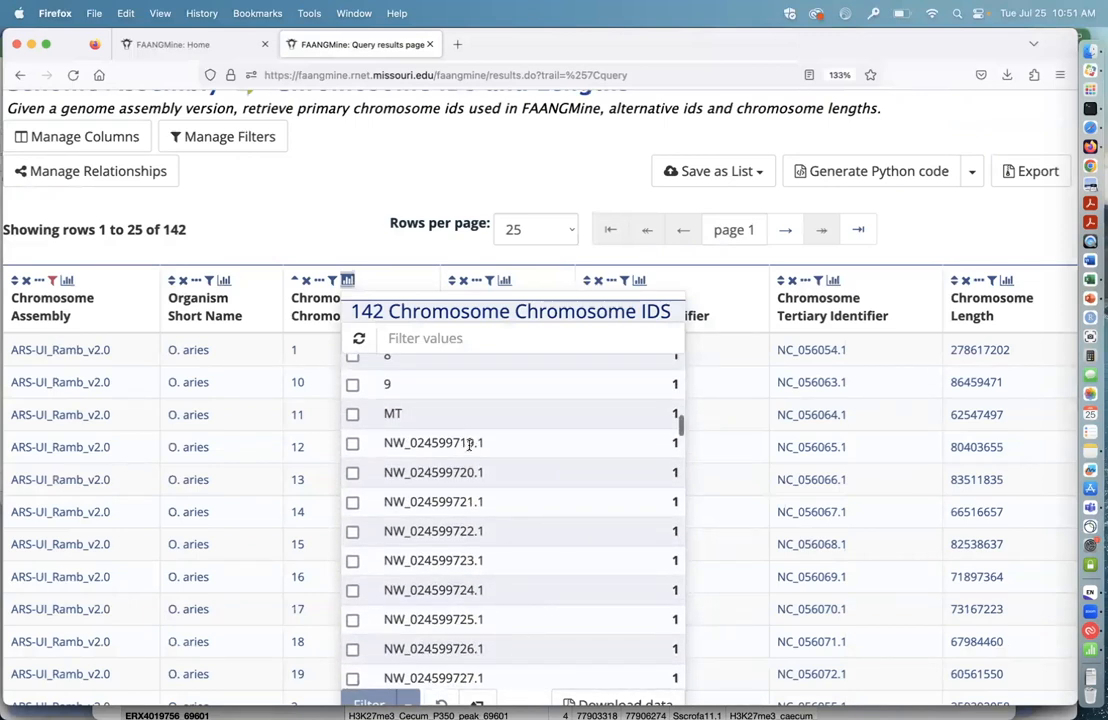
Step: Close the Chromosome ID summary, view the column summary for Chromosome Secondary Identifier, browse its values and close it
click(313, 205)
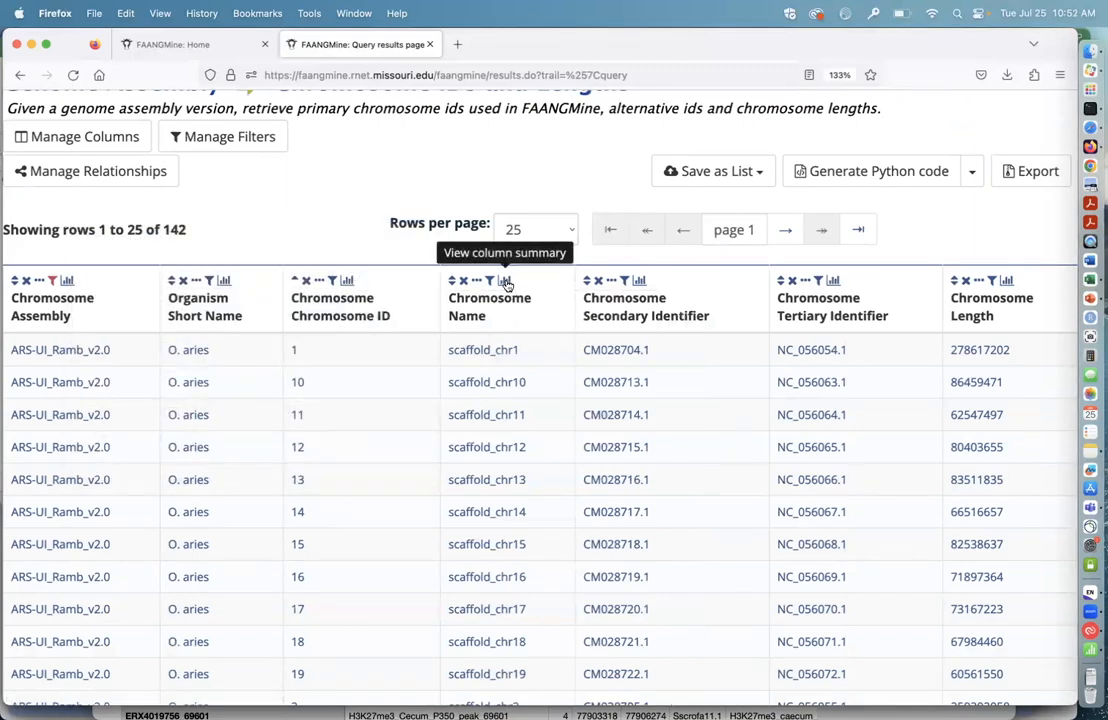
click(639, 283)
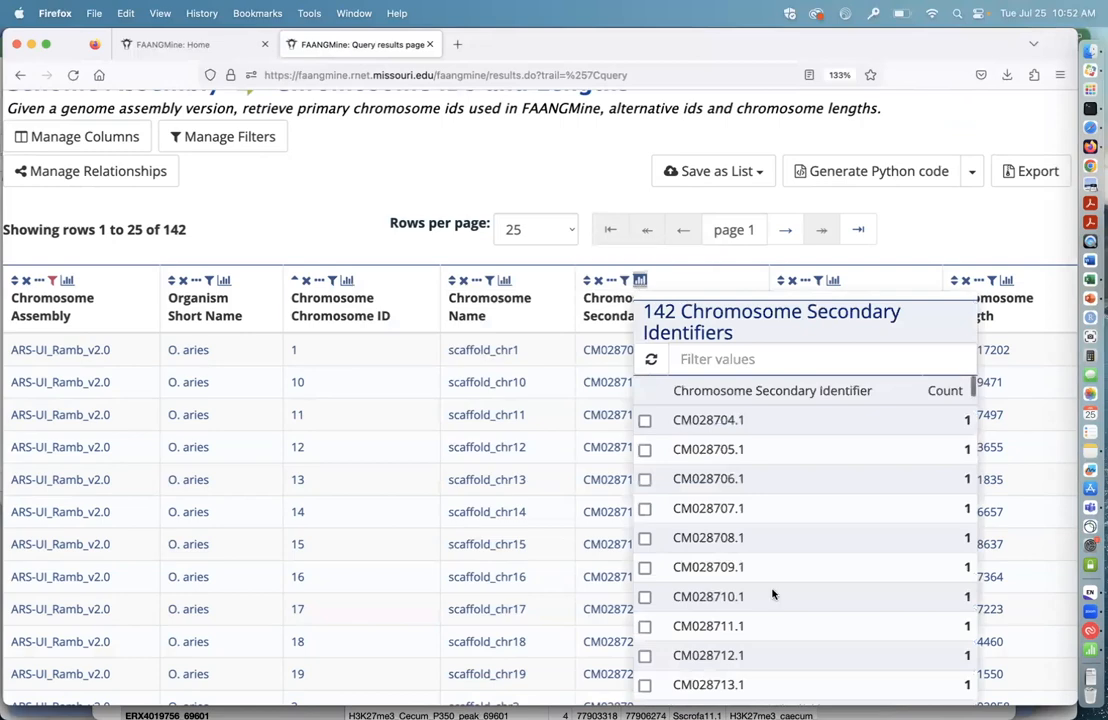
scroll(772, 592, down, 10)
scroll(772, 592, up, 15)
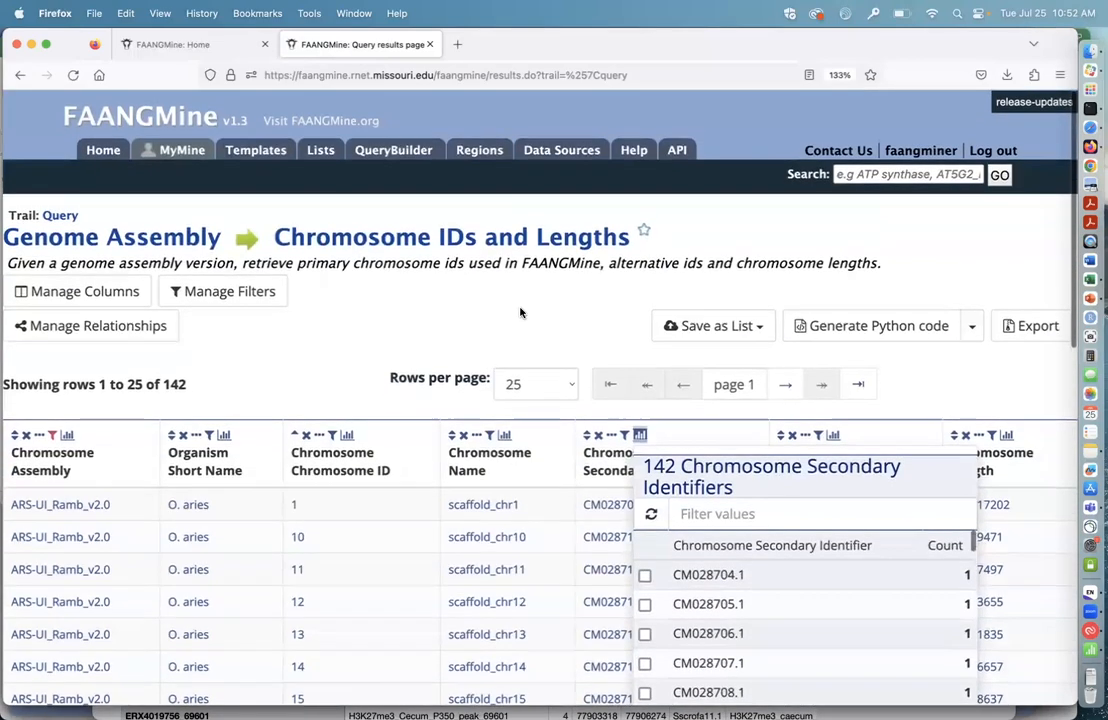
click(520, 313)
scroll(790, 432, down, 5)
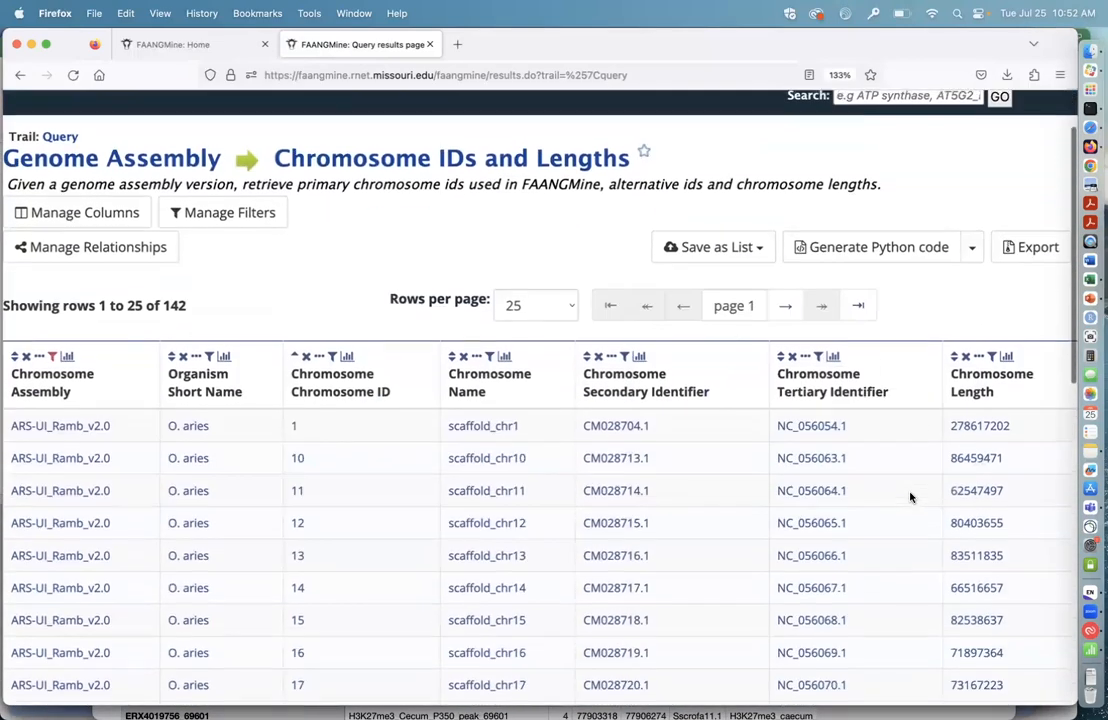
Step: View the column summary for Chromosome Tertiary Identifier, browse its NC_ accessions and close it
click(833, 260)
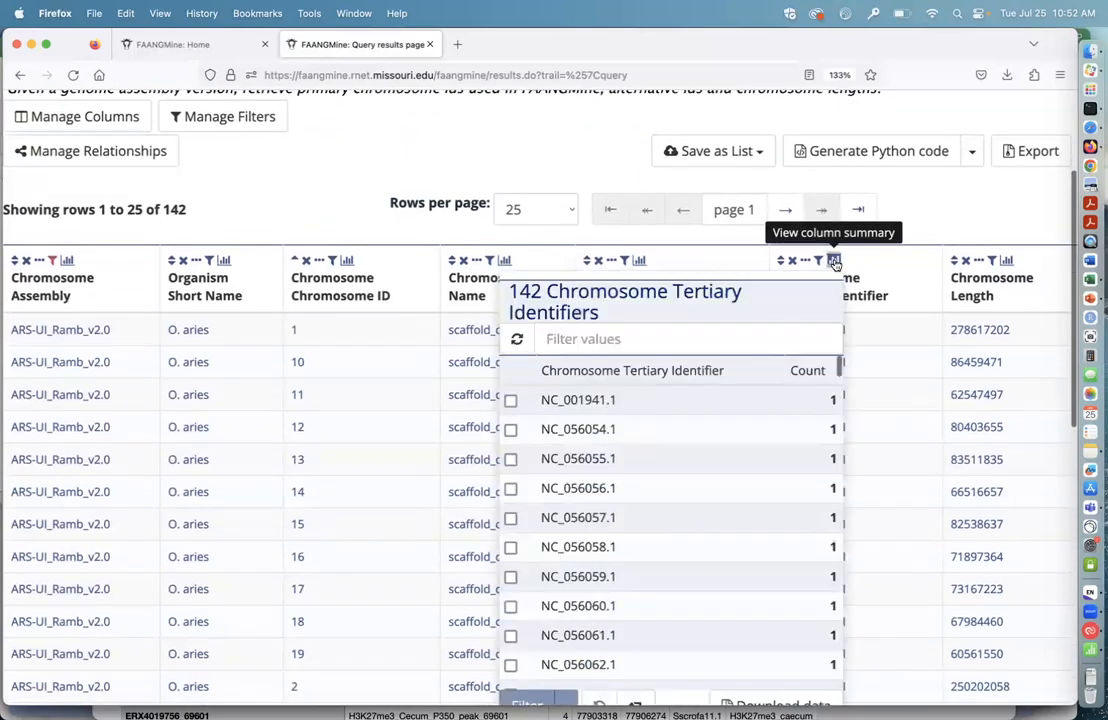
scroll(614, 543, down, 2)
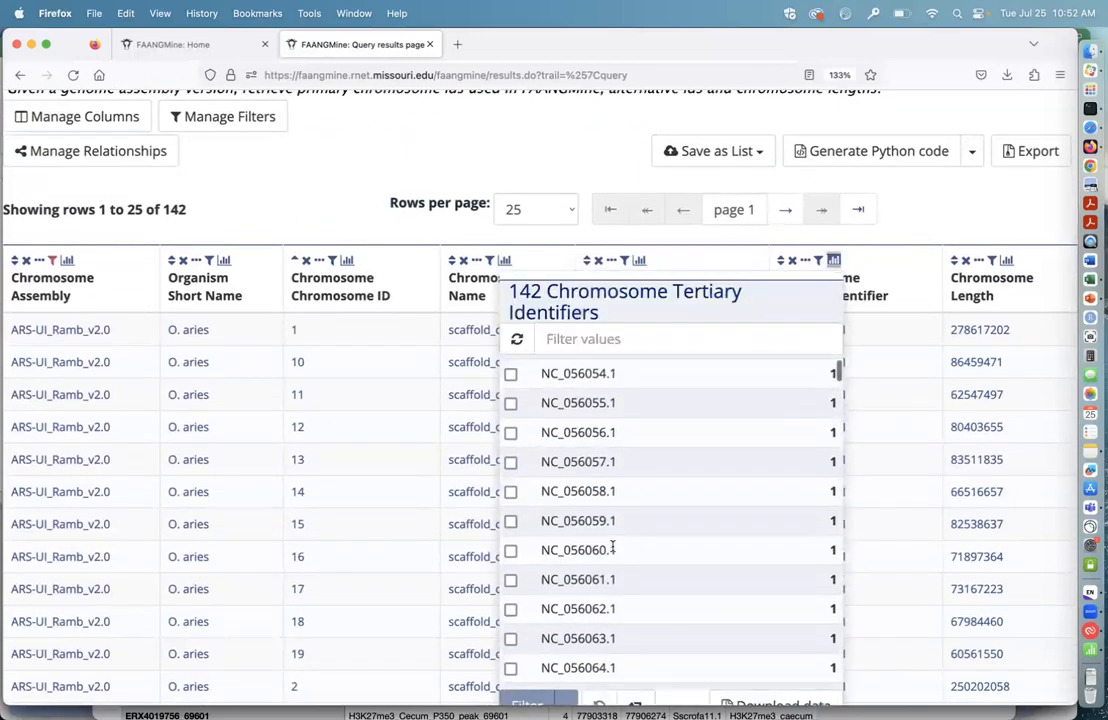
scroll(613, 546, up, 1)
click(324, 162)
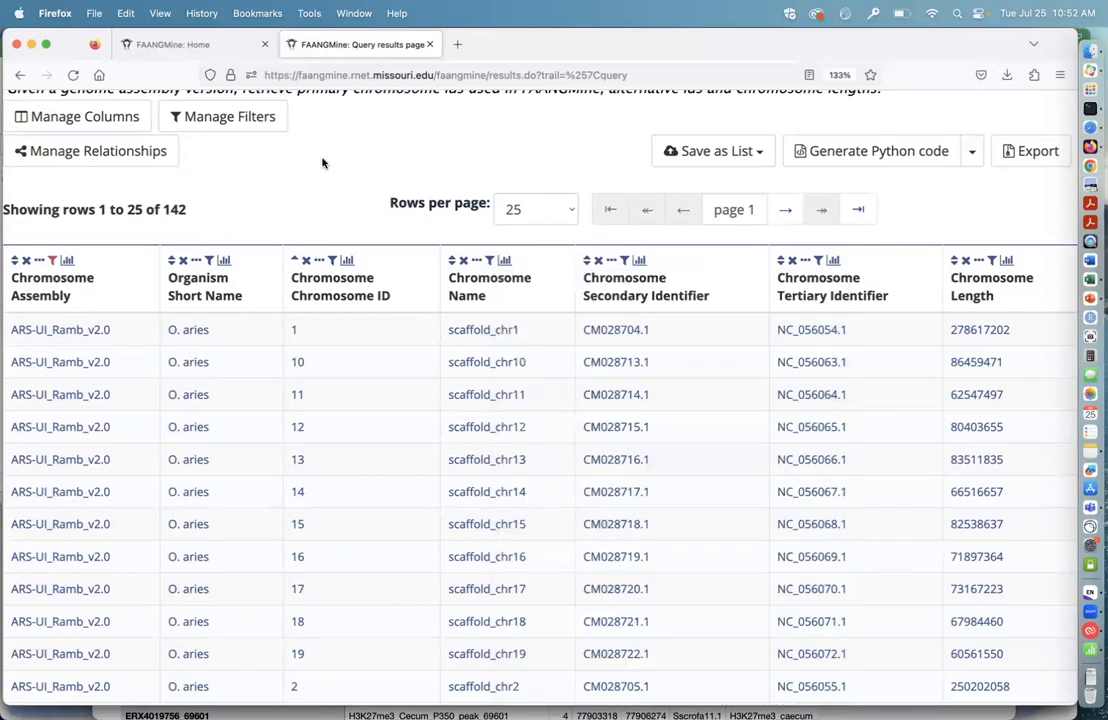
Step: Open the export options for the query results, review the TSV download settings and close them without downloading
click(1032, 152)
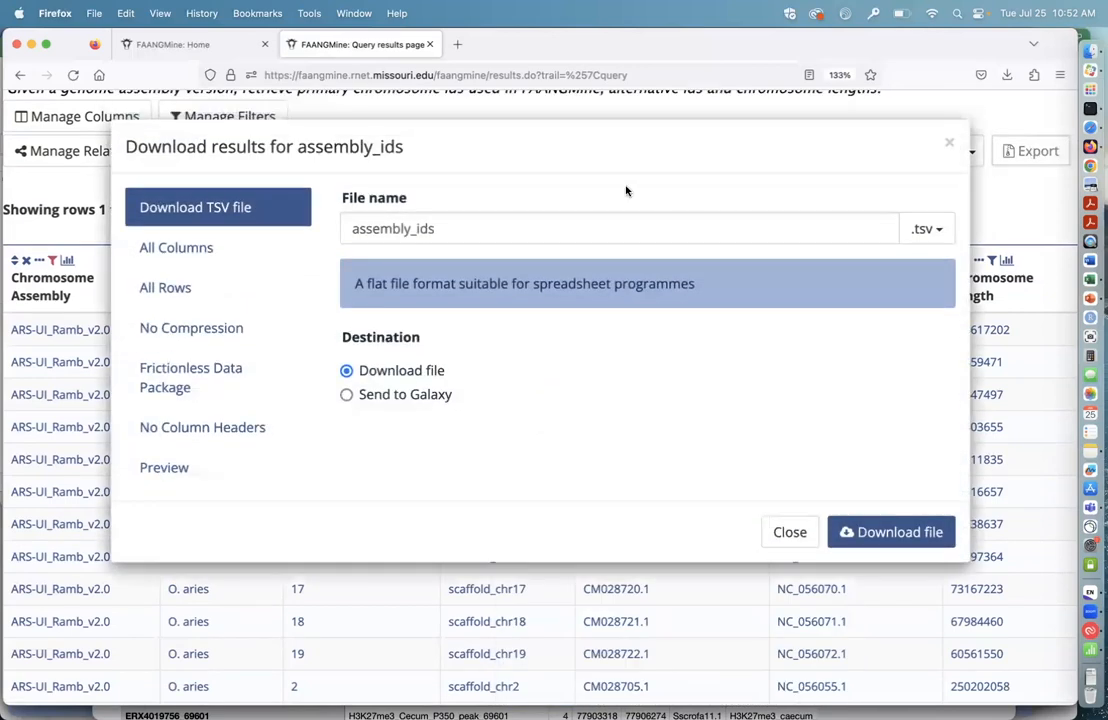
click(1005, 201)
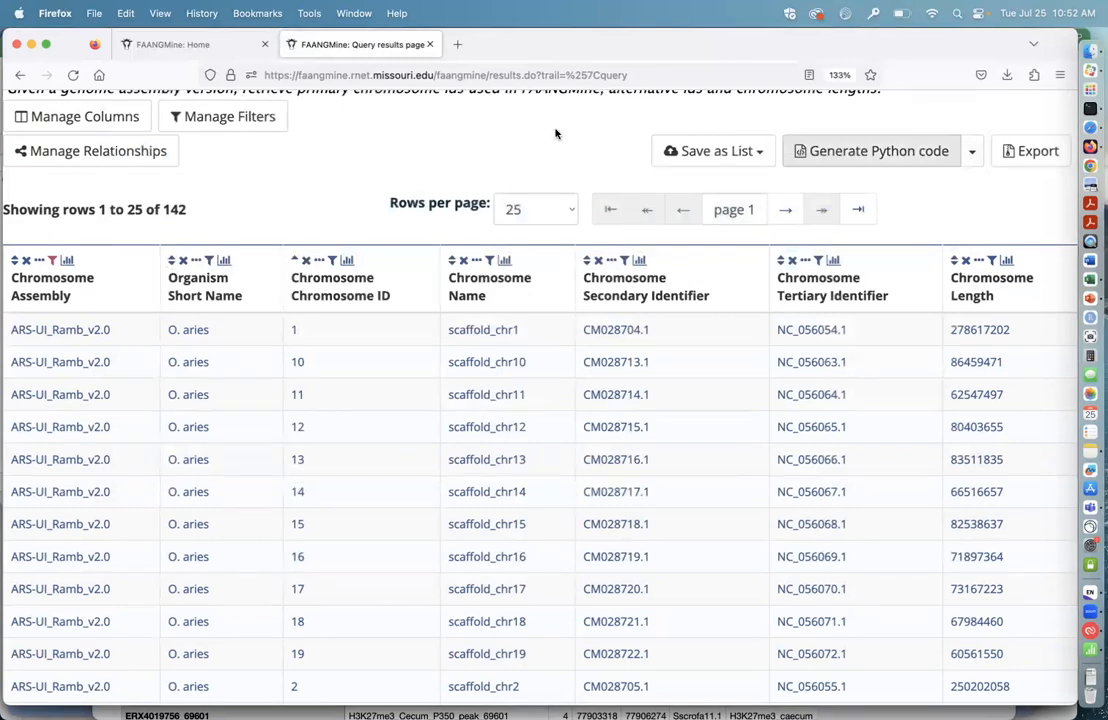
Step: Return to the FAANGMine home page and look over its quick search, quick list and template category sections
scroll(309, 156, up, 4)
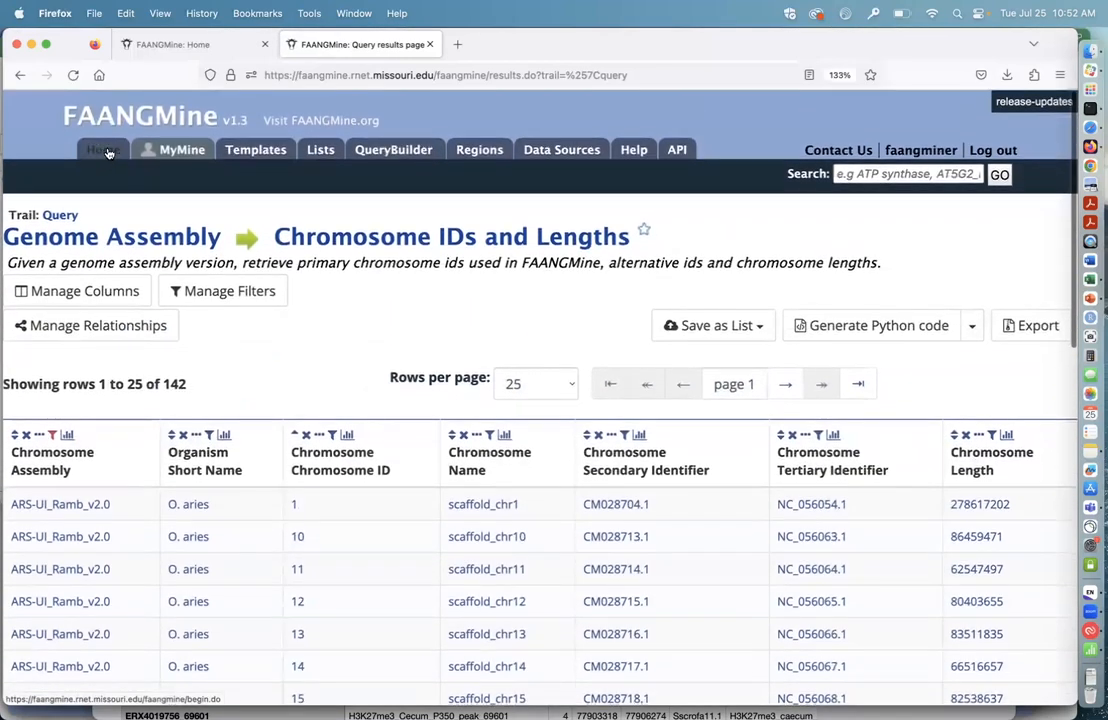
click(104, 151)
scroll(692, 500, down, 2)
scroll(692, 500, up, 2)
scroll(690, 498, down, 1)
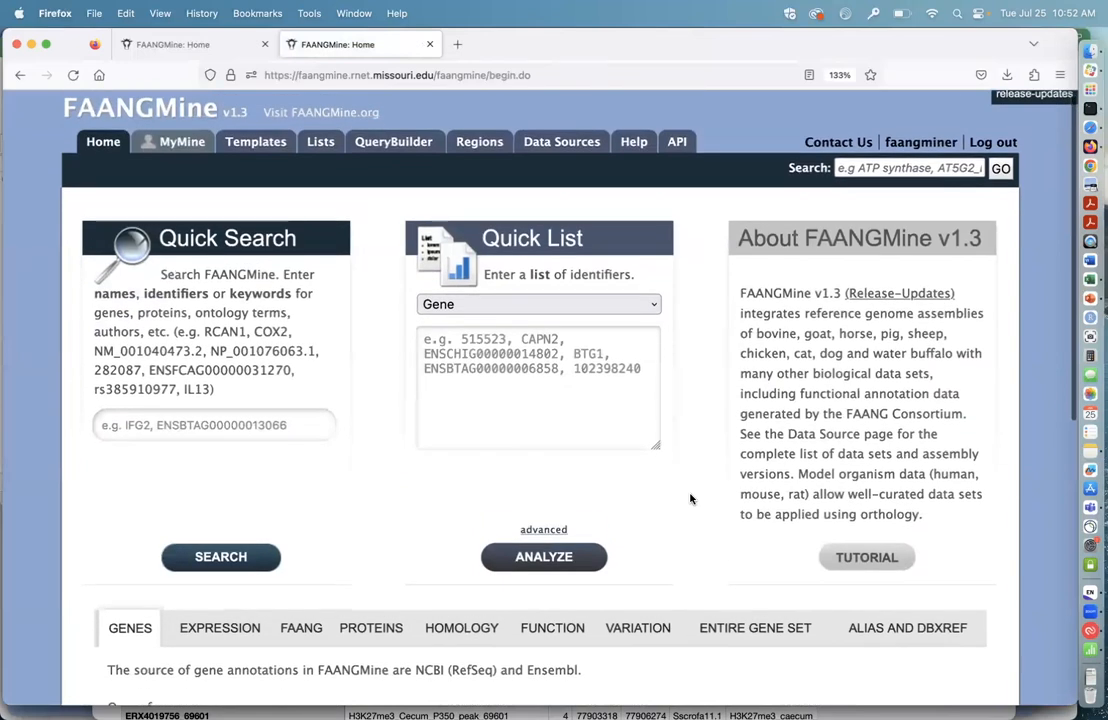
scroll(690, 498, up, 1)
scroll(690, 498, down, 1)
scroll(690, 498, up, 1)
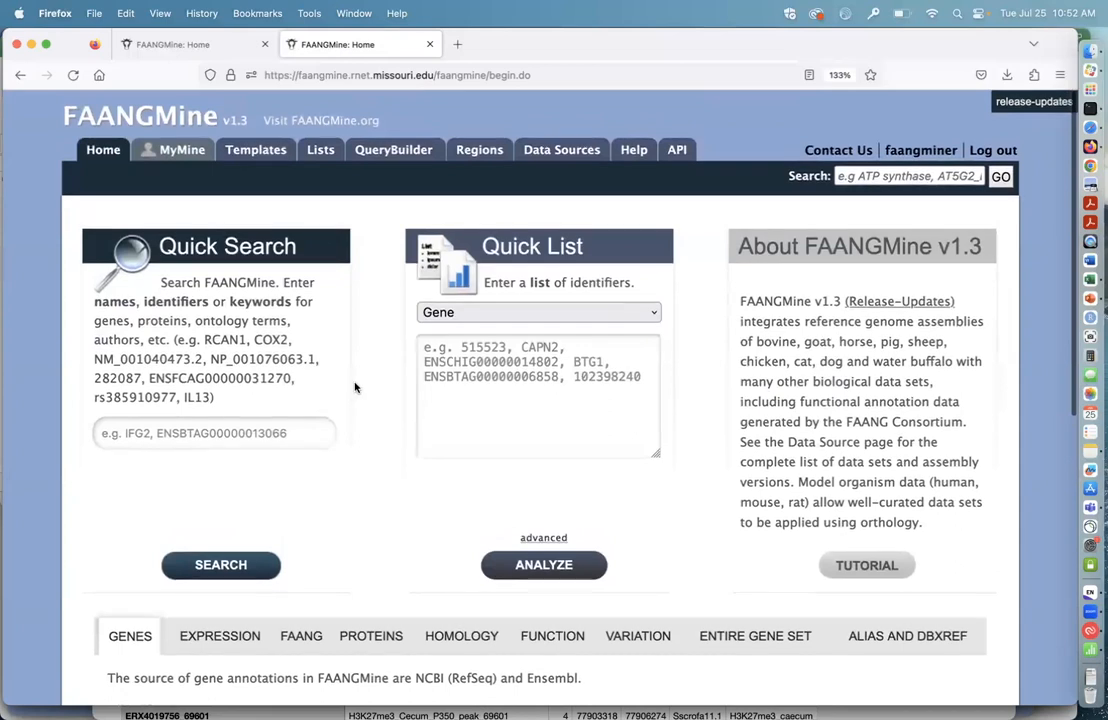
scroll(356, 385, down, 2)
scroll(356, 385, up, 2)
scroll(337, 366, down, 3)
scroll(337, 366, up, 3)
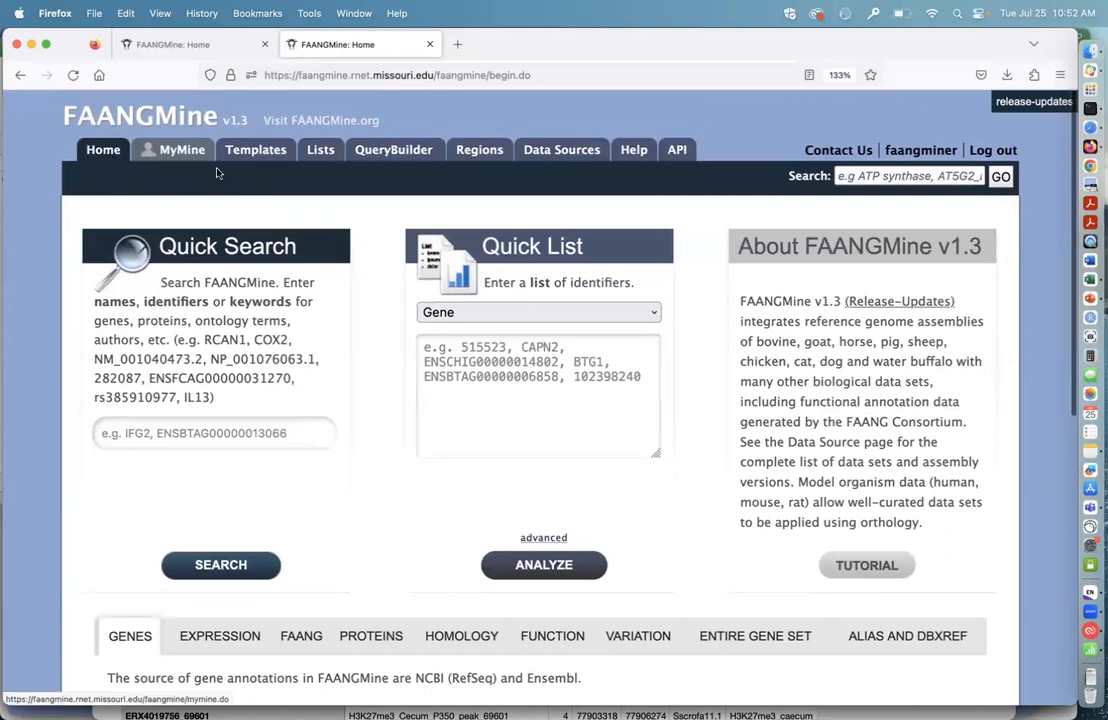
Step: Find the saved gene list "regions search refseq" among the available lists and open its analysis page
click(320, 150)
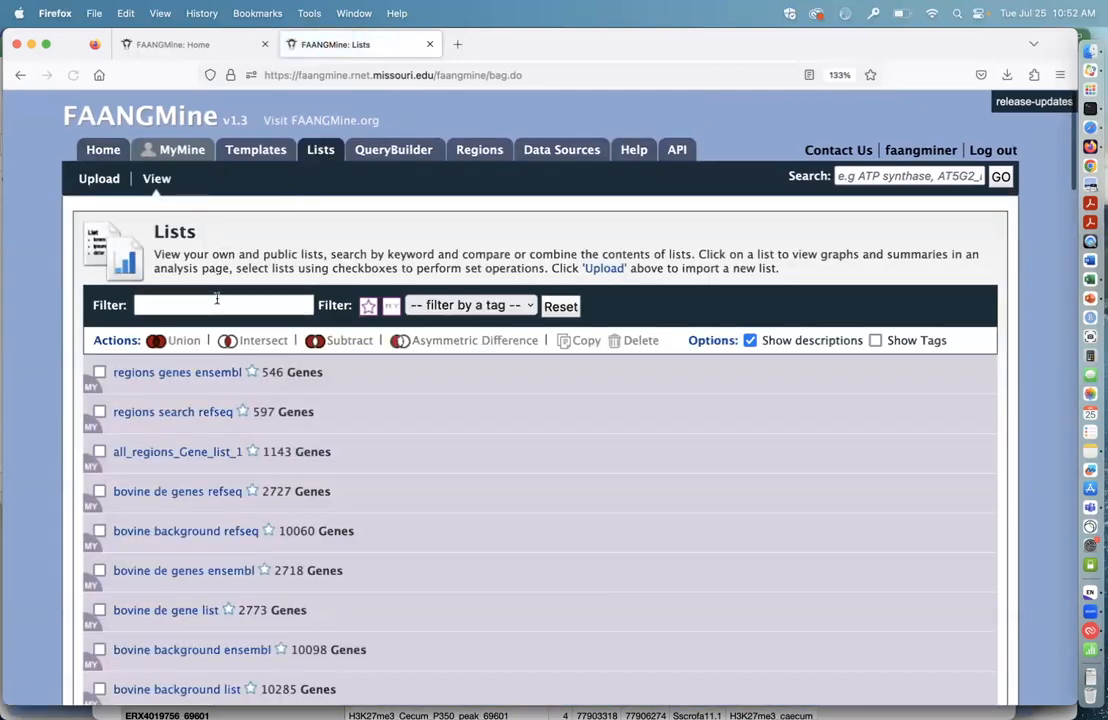
scroll(238, 504, down, 2)
scroll(238, 504, down, 2)
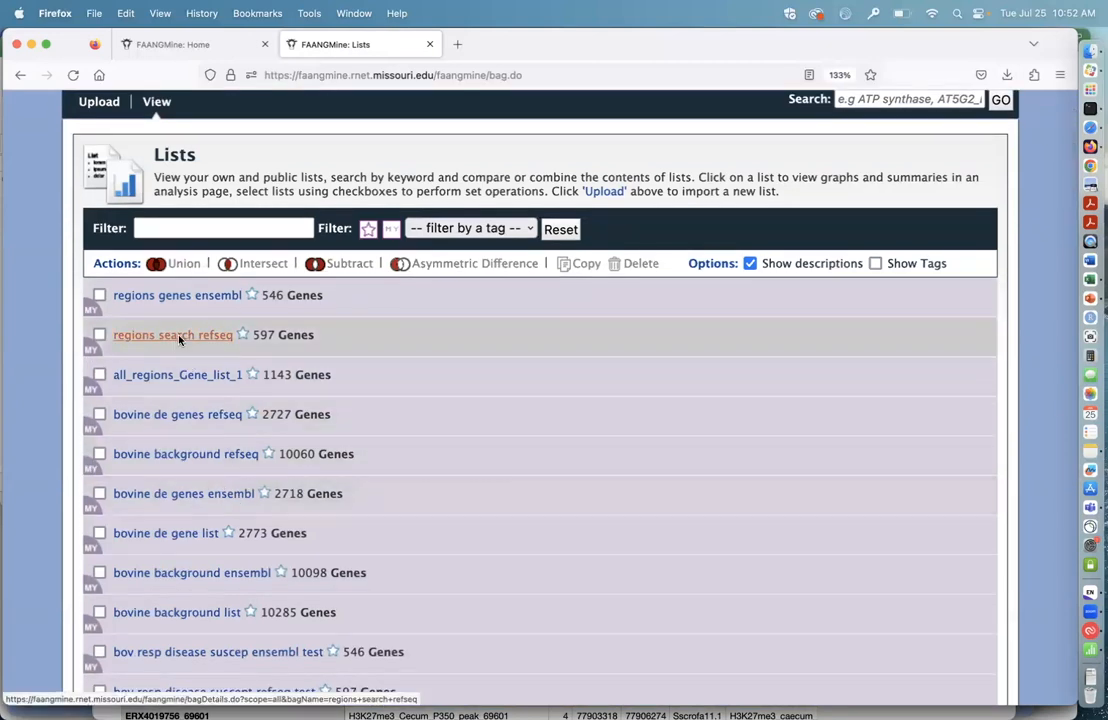
click(179, 340)
Step: Preview the details of gene 100125266 in the list's table and open its report page
scroll(343, 425, down, 4)
scroll(343, 425, down, 3)
scroll(336, 483, down, 1)
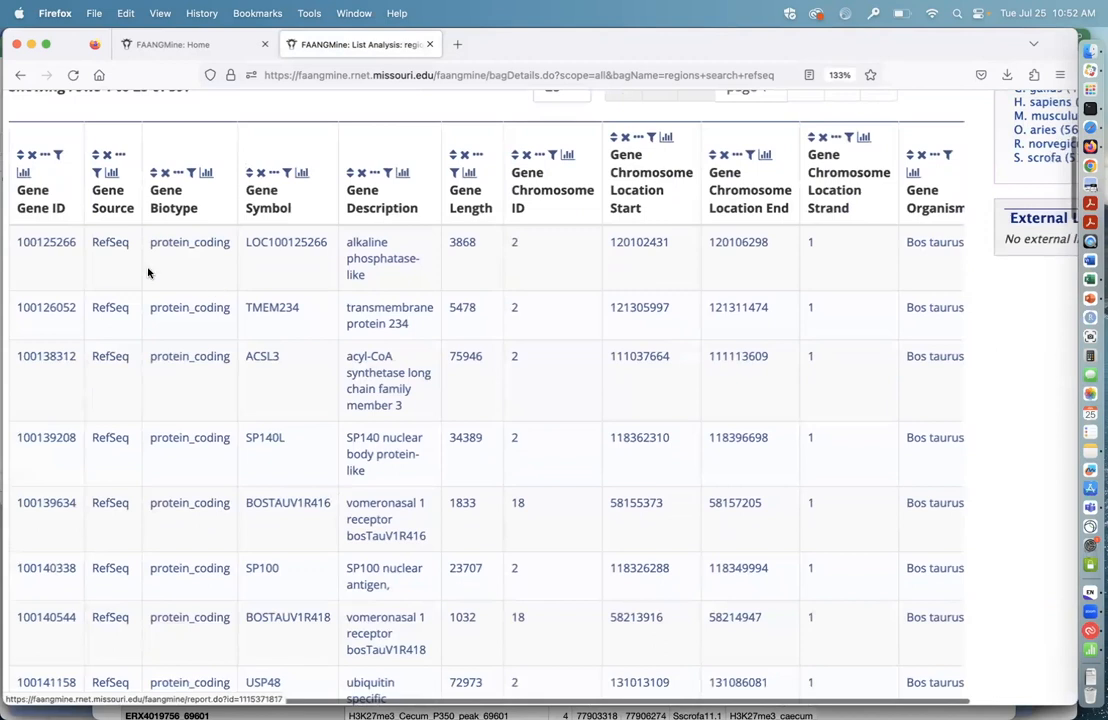
mouse_move(48, 248)
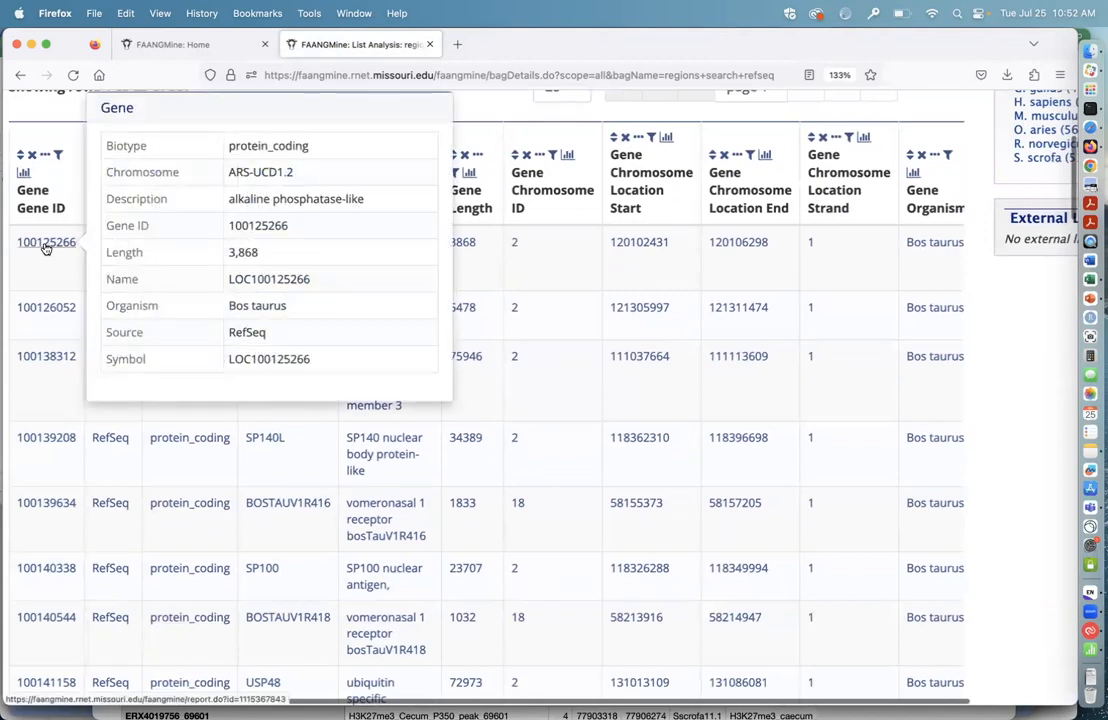
click(45, 245)
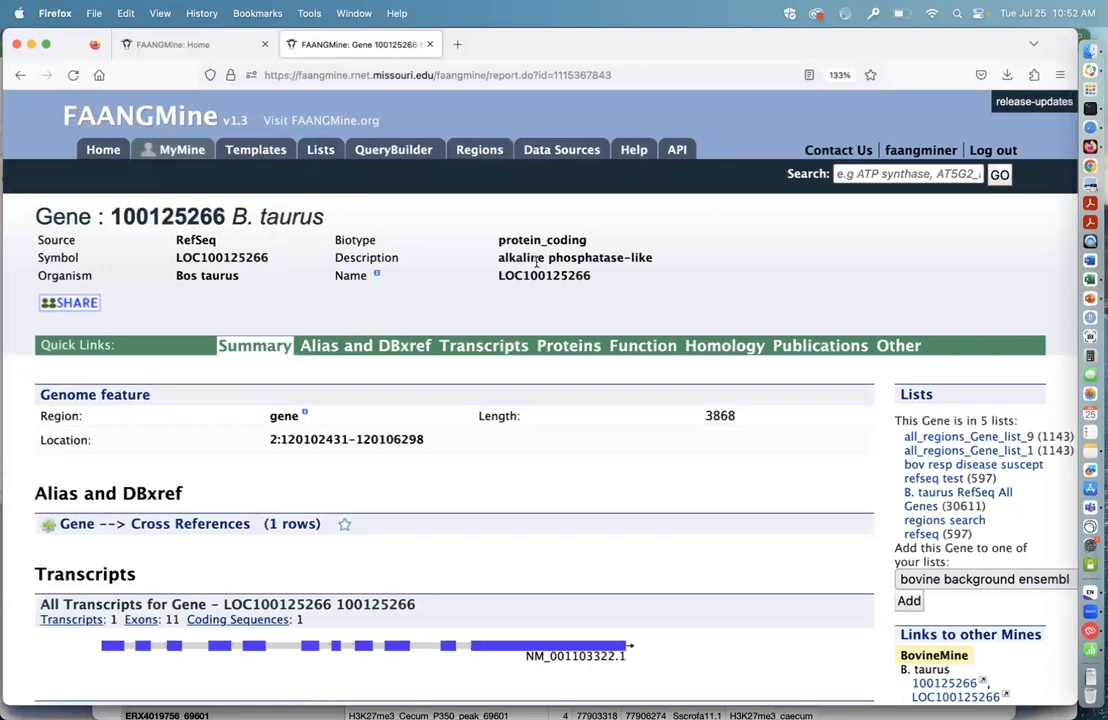
Step: Examine the gene report's genome feature, cross-reference, transcript and protein sections, plus its list memberships and external links
scroll(497, 441, down, 2)
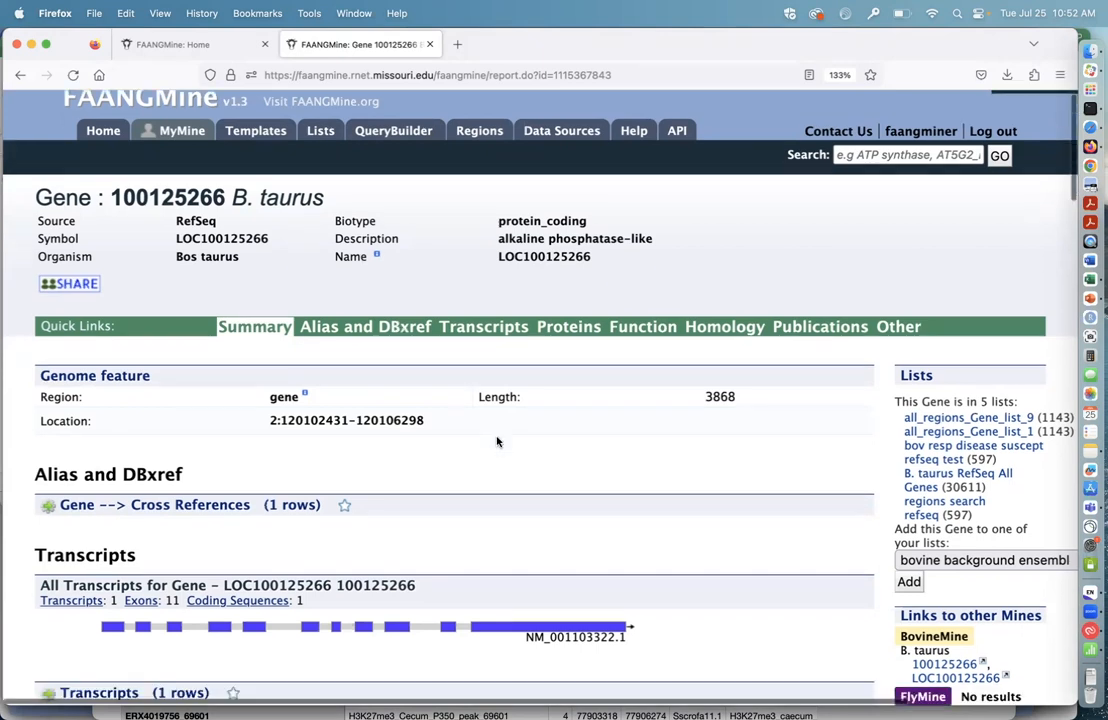
scroll(509, 447, down, 3)
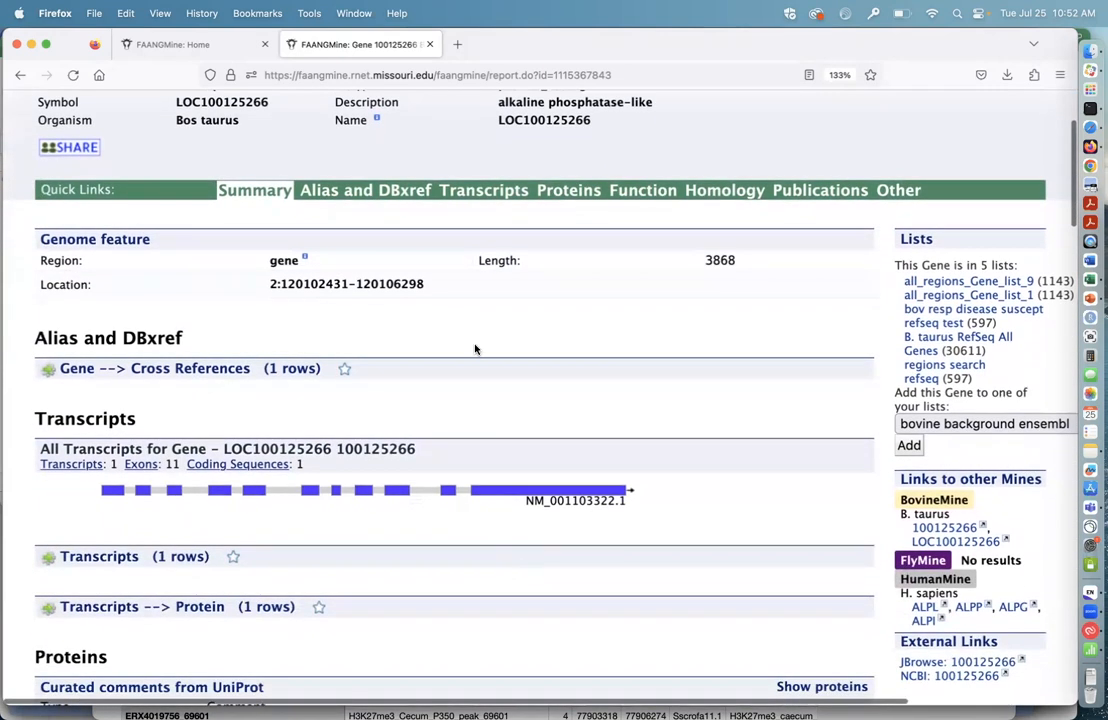
scroll(714, 415, down, 2)
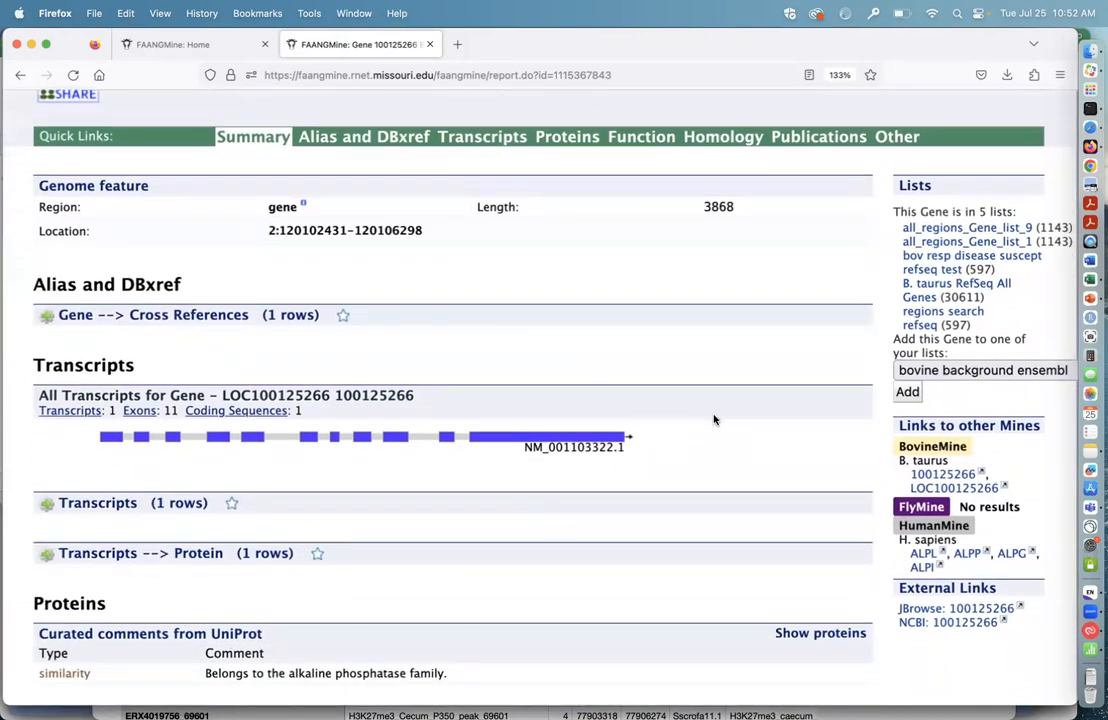
scroll(715, 418, down, 2)
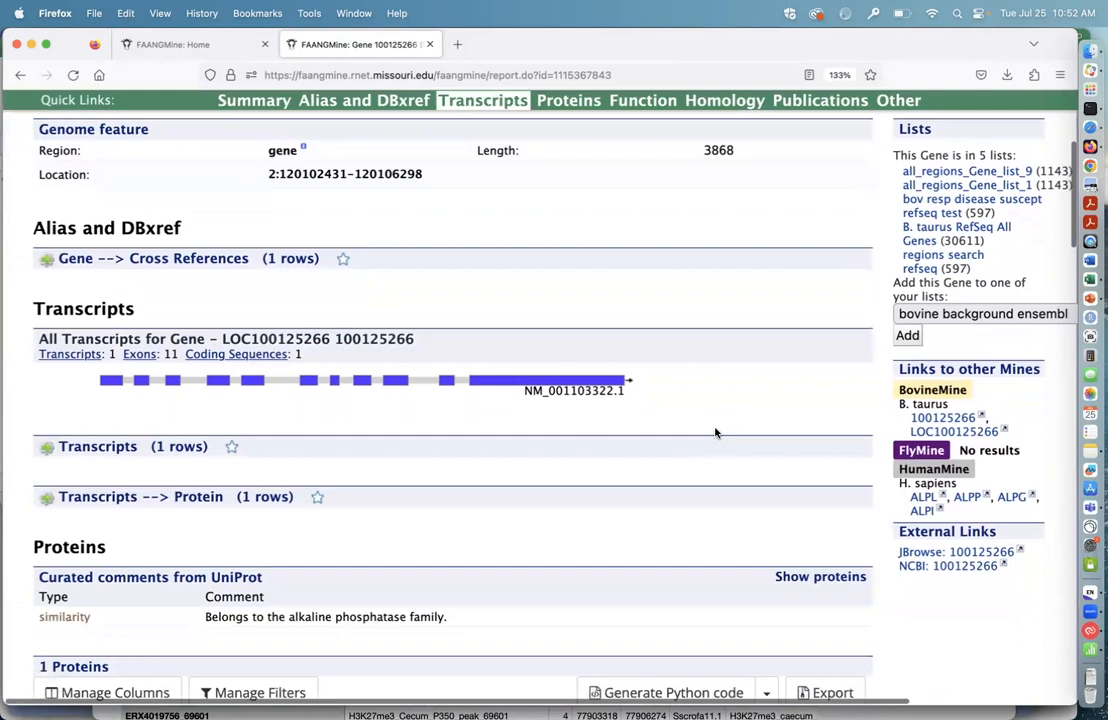
scroll(710, 436, down, 1)
scroll(710, 436, up, 1)
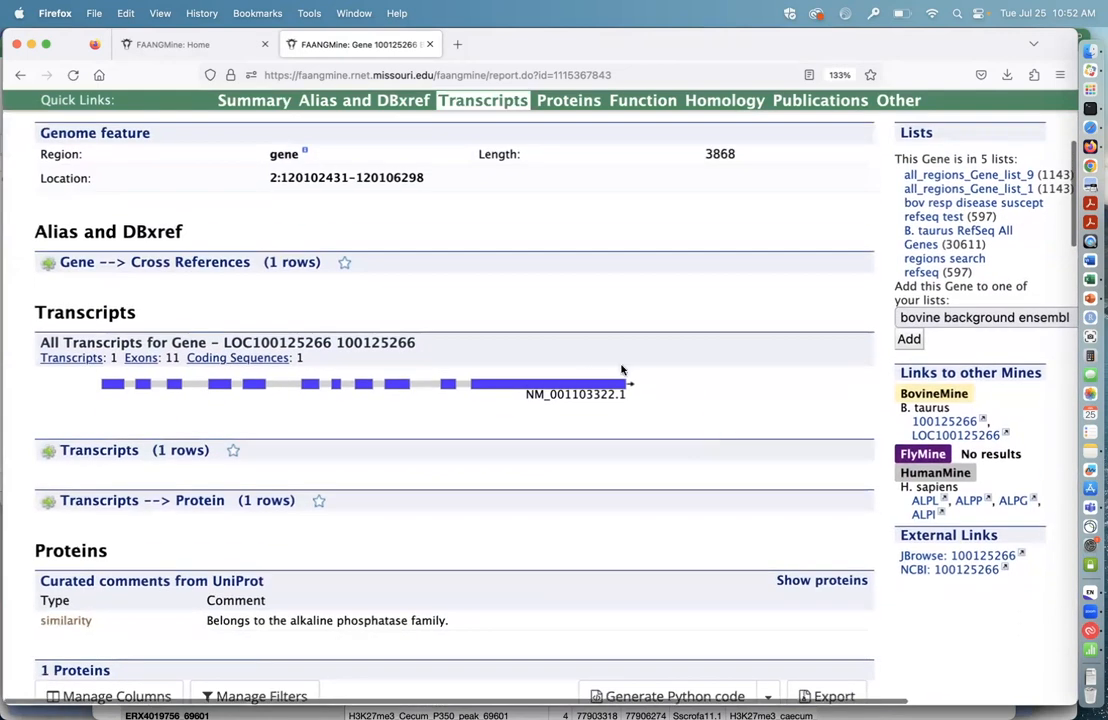
scroll(530, 342, up, 1)
scroll(530, 456, down, 6)
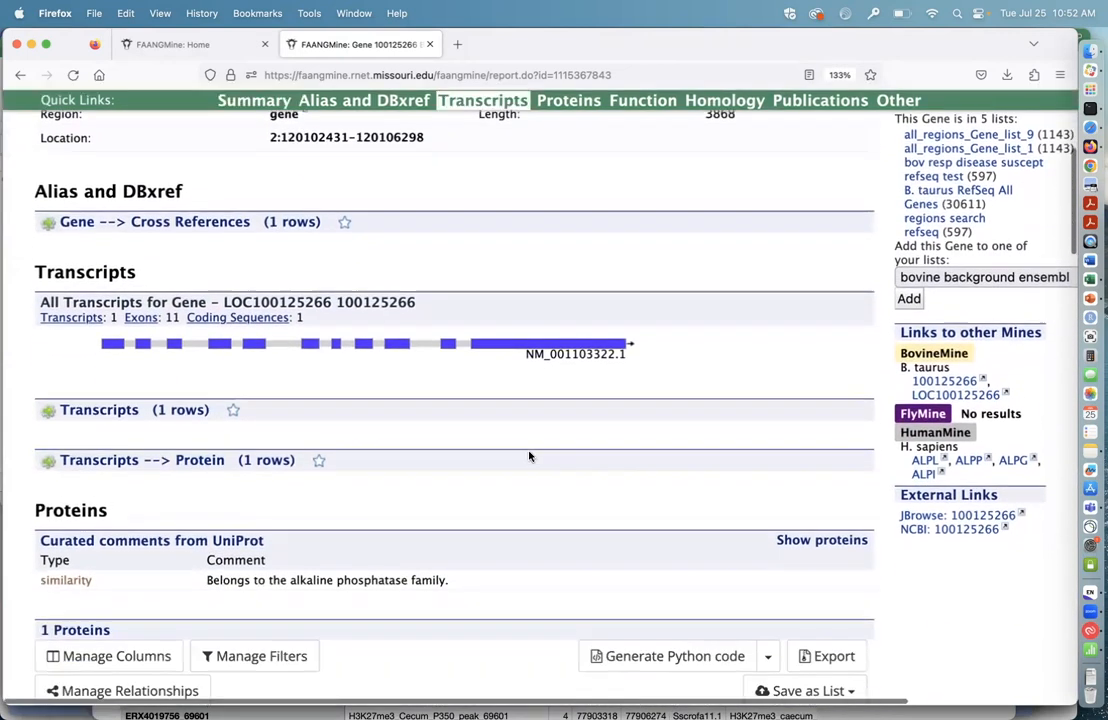
scroll(530, 456, up, 4)
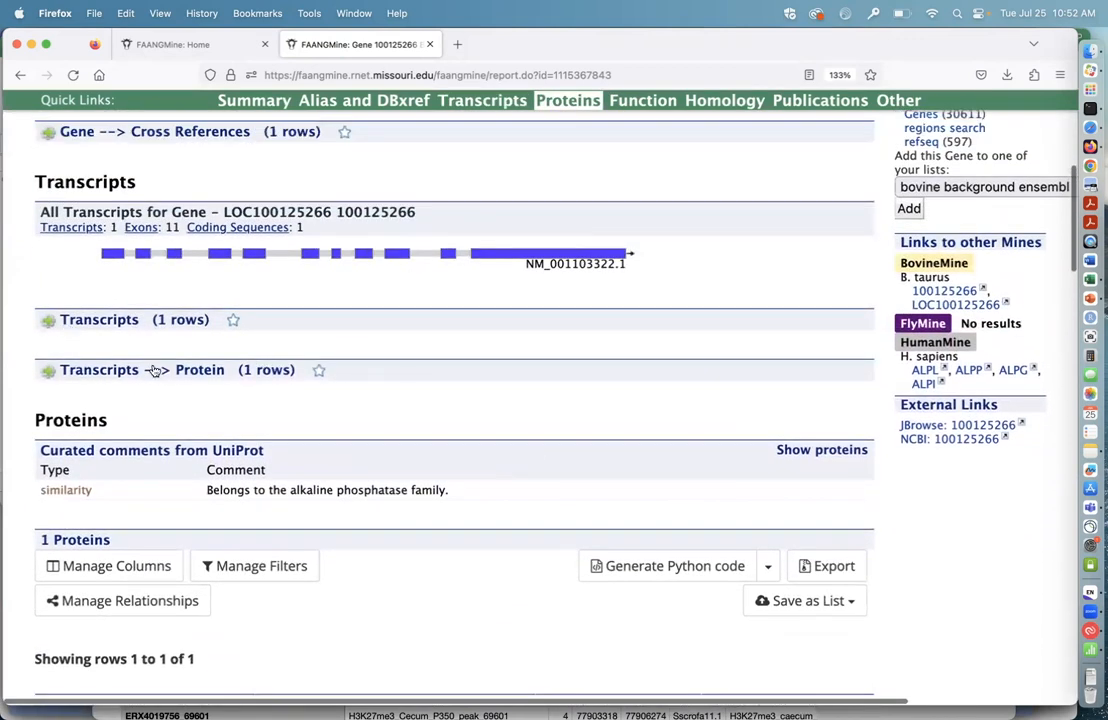
Step: Expand the report's Transcripts and Transcripts --> Protein tables one after the other, view their identifiers and lengths, and collapse each
click(110, 320)
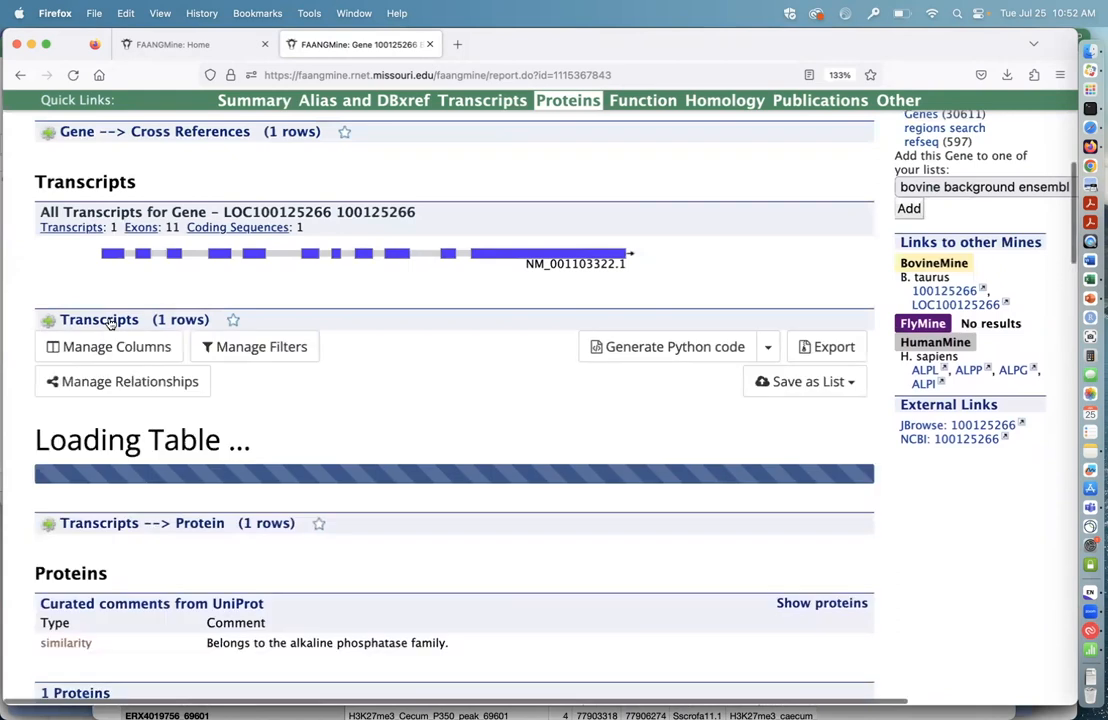
scroll(279, 396, down, 1)
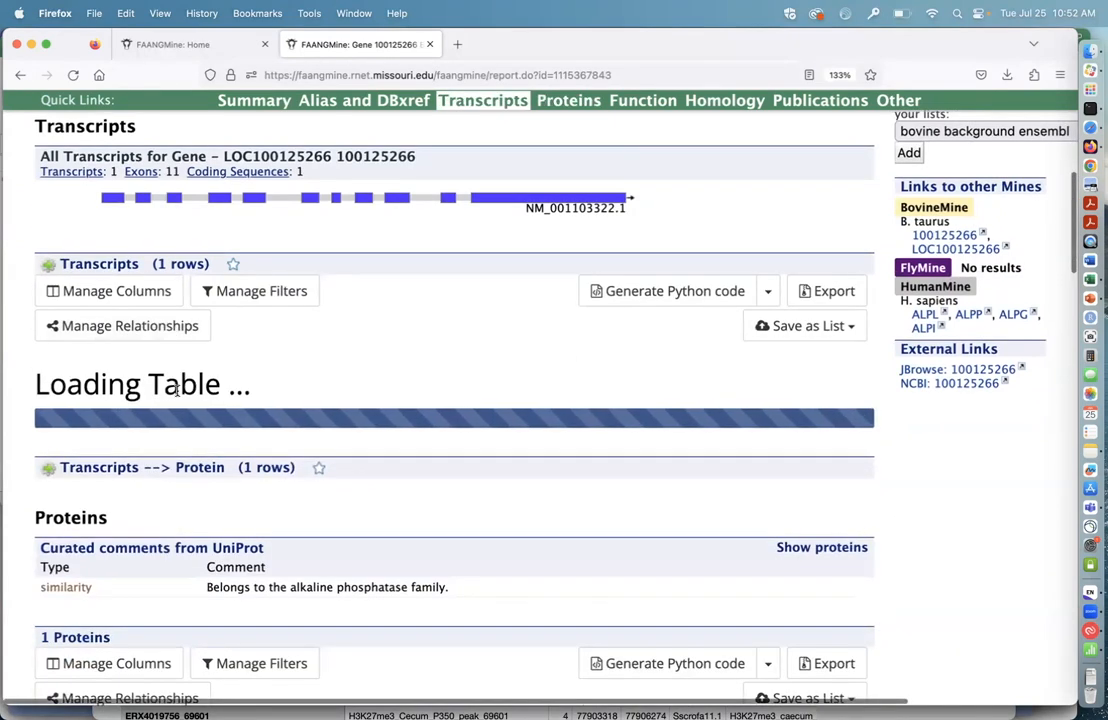
scroll(218, 482, down, 1)
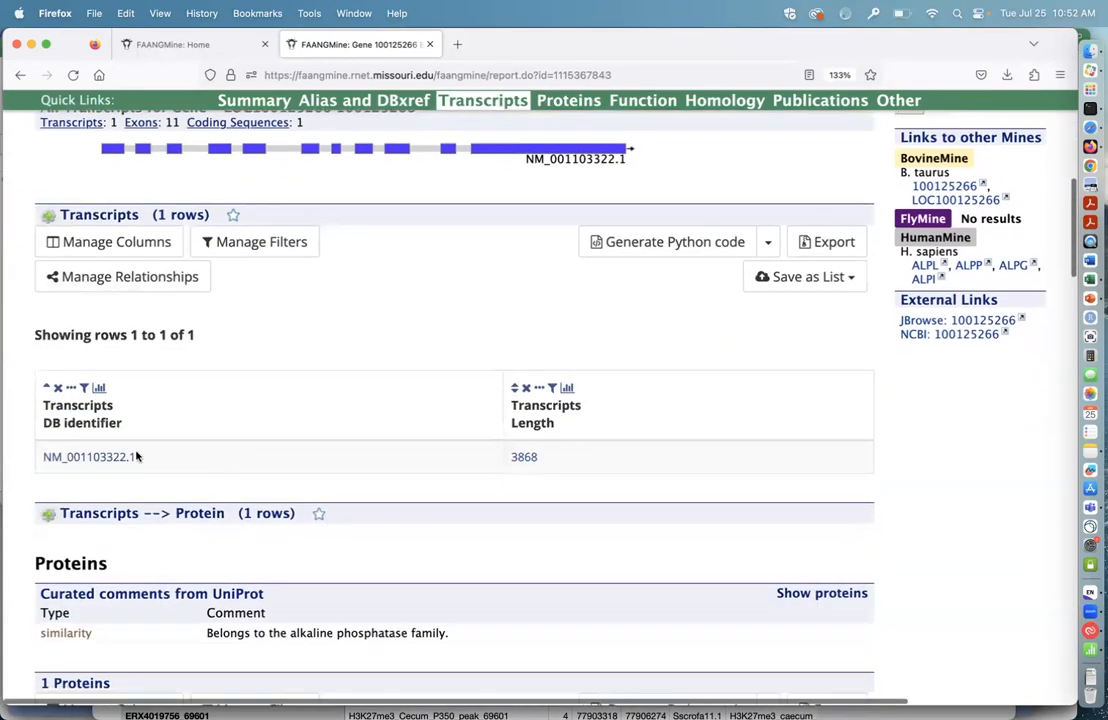
click(116, 218)
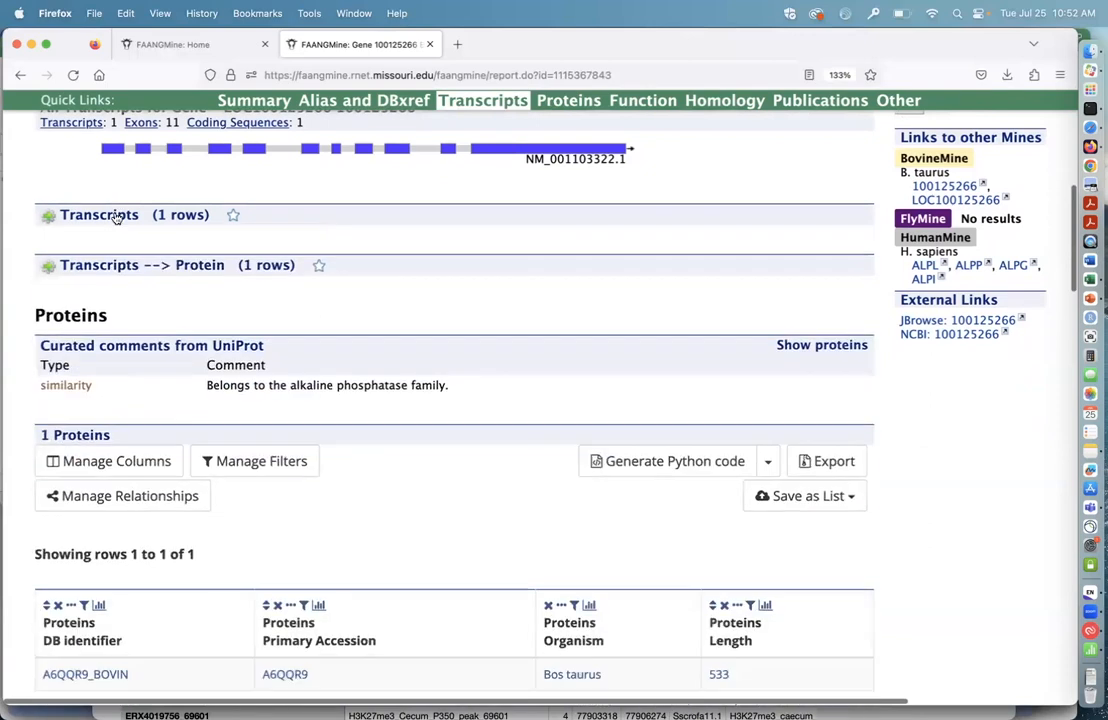
scroll(180, 293, down, 1)
click(114, 219)
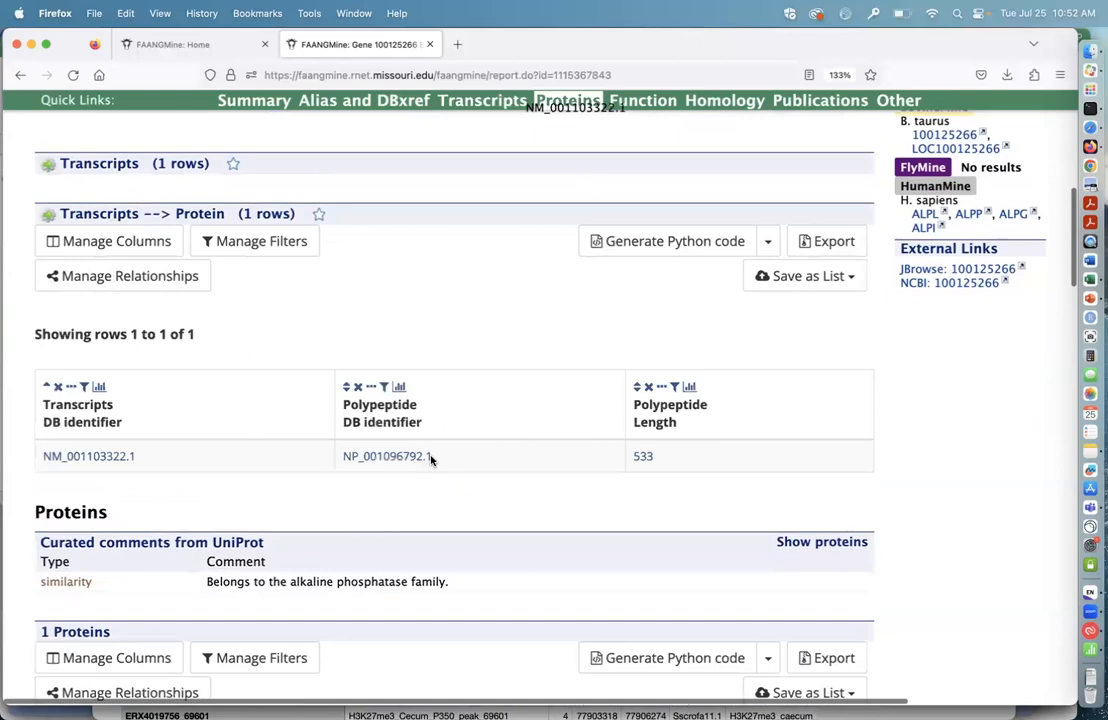
click(110, 218)
Step: Review the gene report's Proteins, Gene Ontology, Pathways and Homology sections down to the orthologue clusters
scroll(227, 398, down, 12)
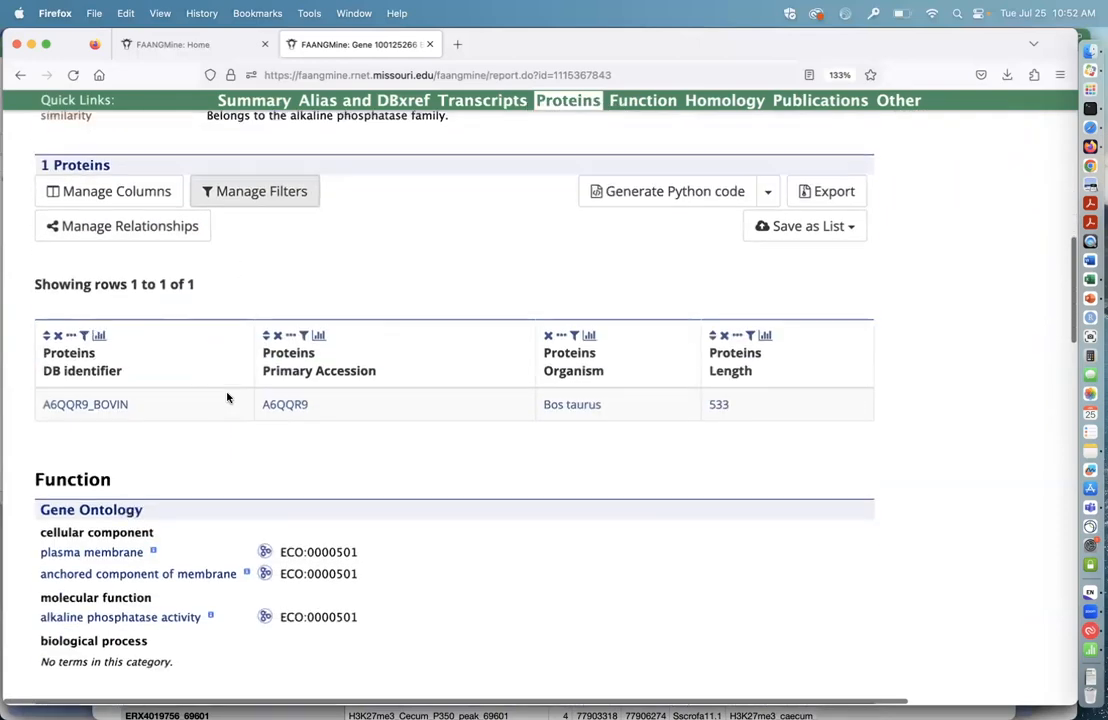
scroll(279, 487, down, 2)
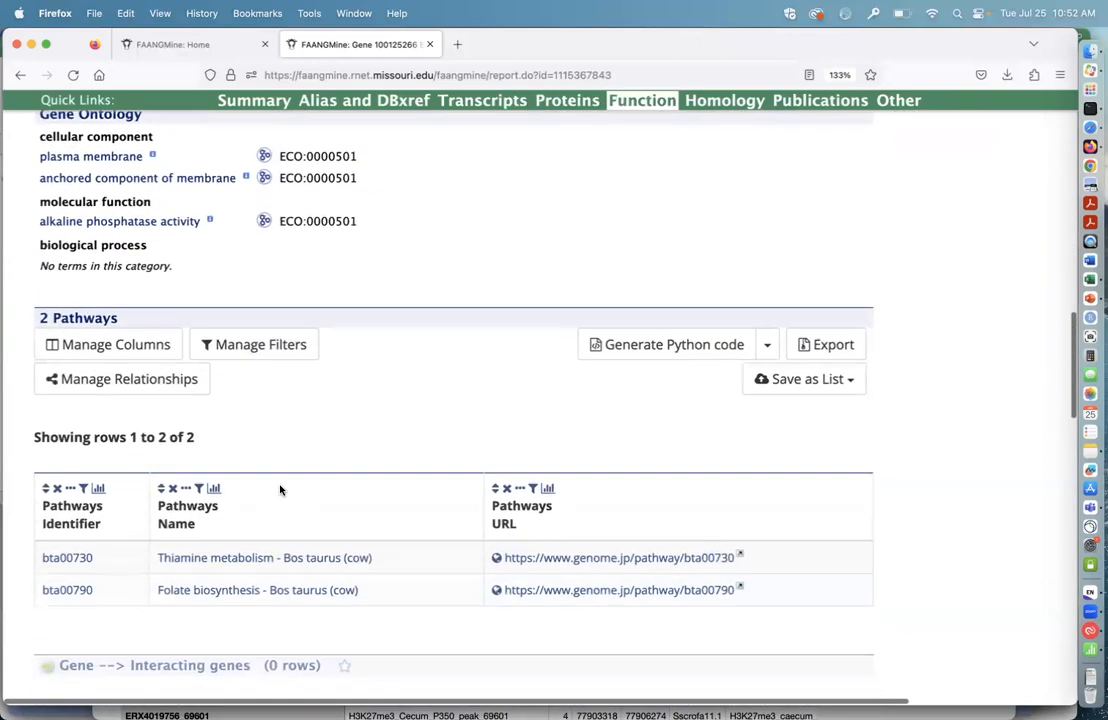
scroll(279, 487, up, 10)
scroll(280, 490, up, 3)
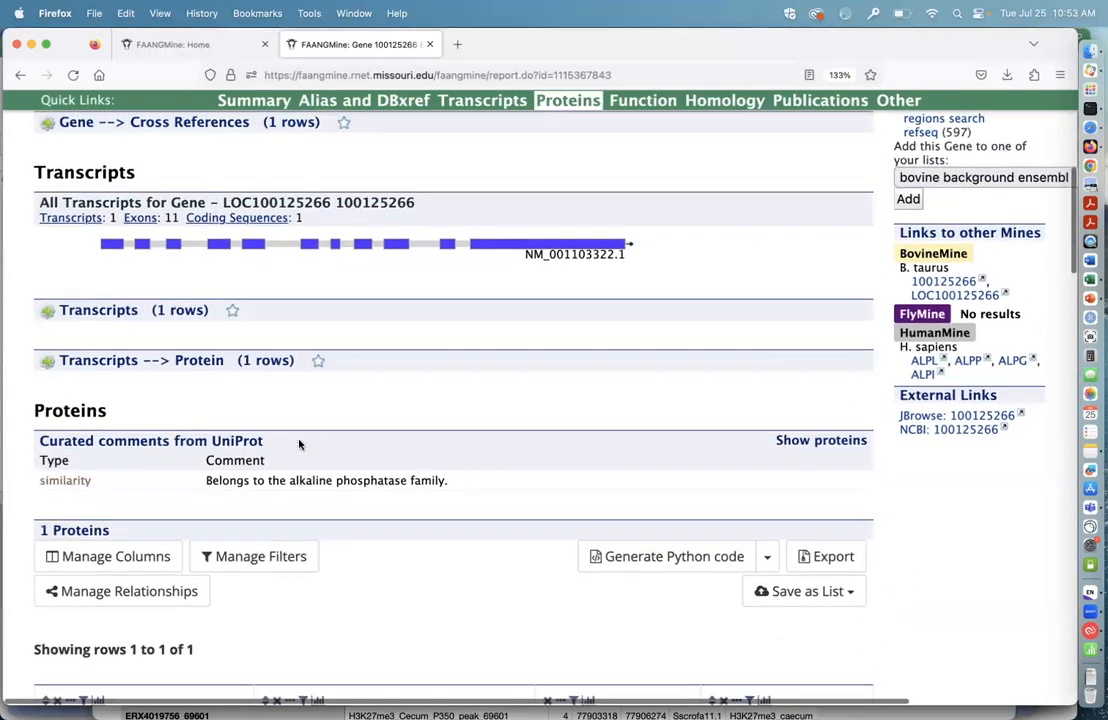
scroll(423, 522, down, 12)
scroll(423, 522, down, 16)
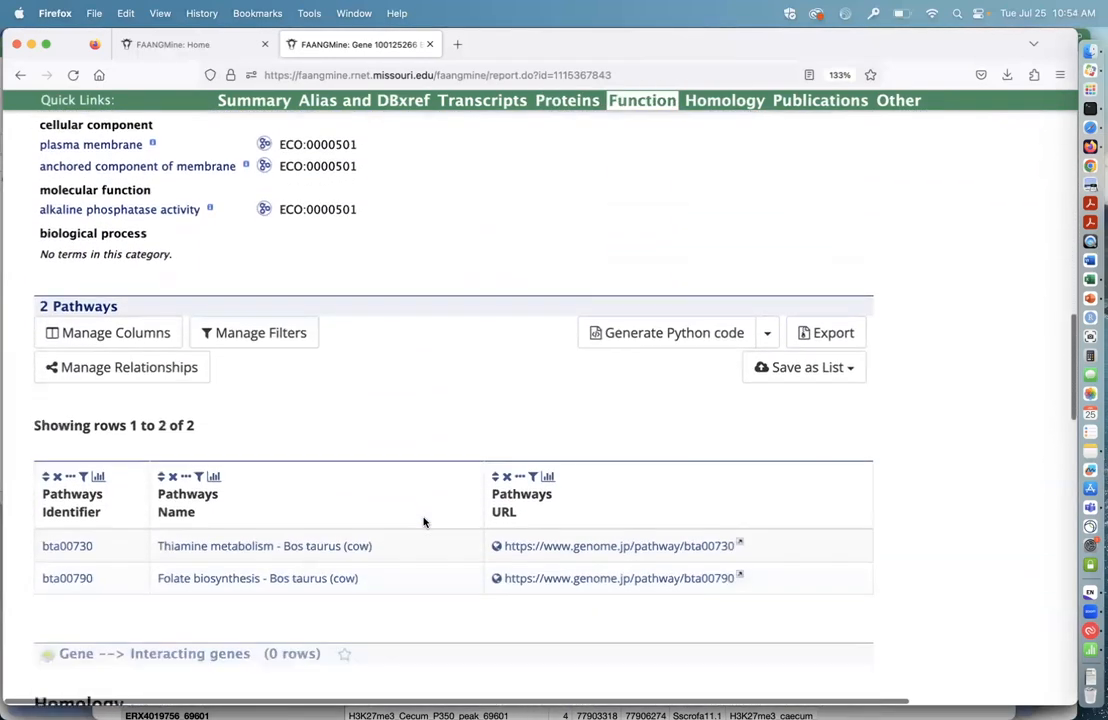
scroll(423, 522, down, 9)
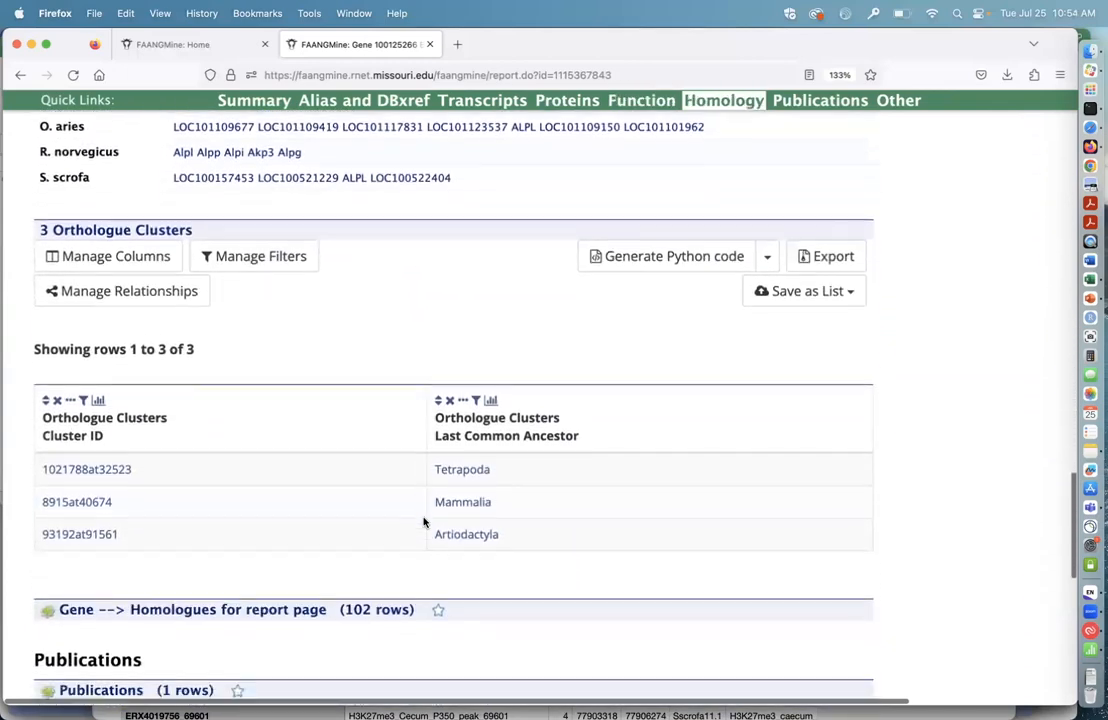
Step: Review the rest of the gene report, covering homologues, publications, data sets, synonyms and organism
scroll(423, 522, down, 7)
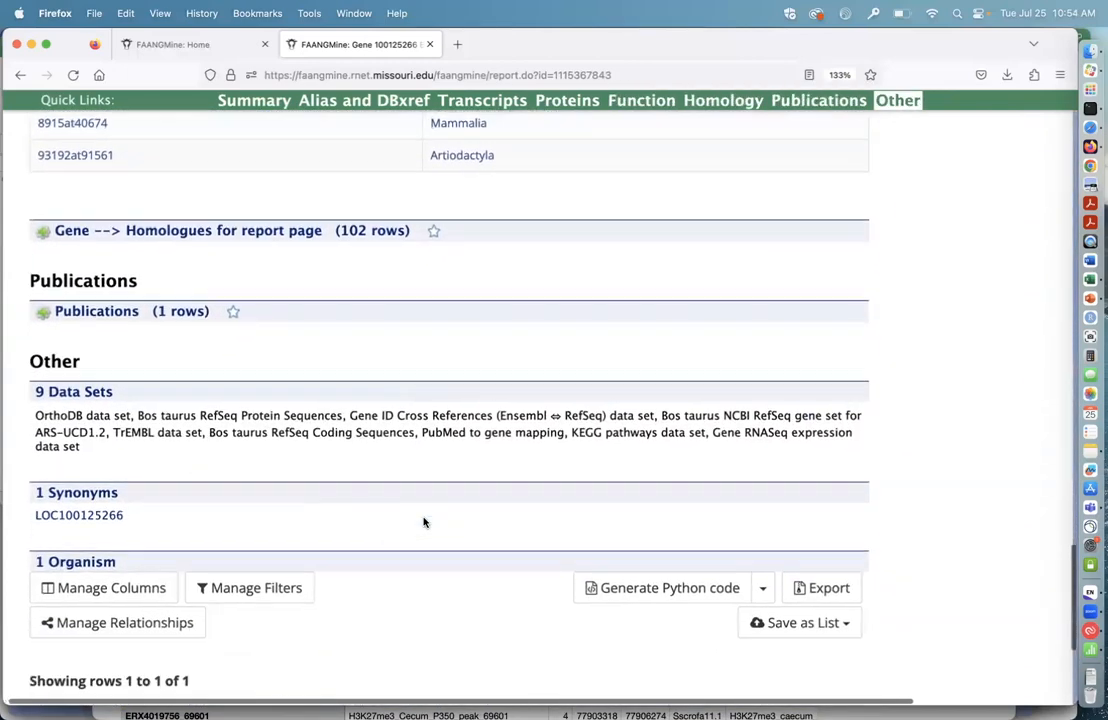
scroll(423, 522, up, 20)
scroll(423, 522, up, 20)
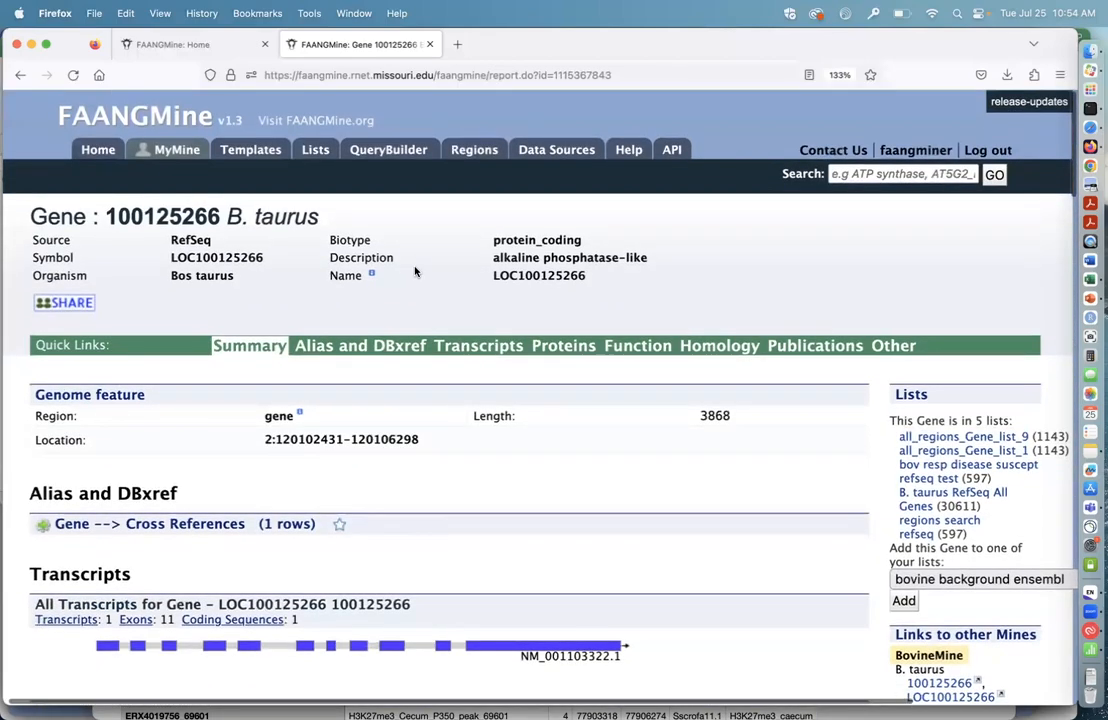
Step: Leave the gene report for the FAANGMine home page and open the QueryBuilder
click(80, 128)
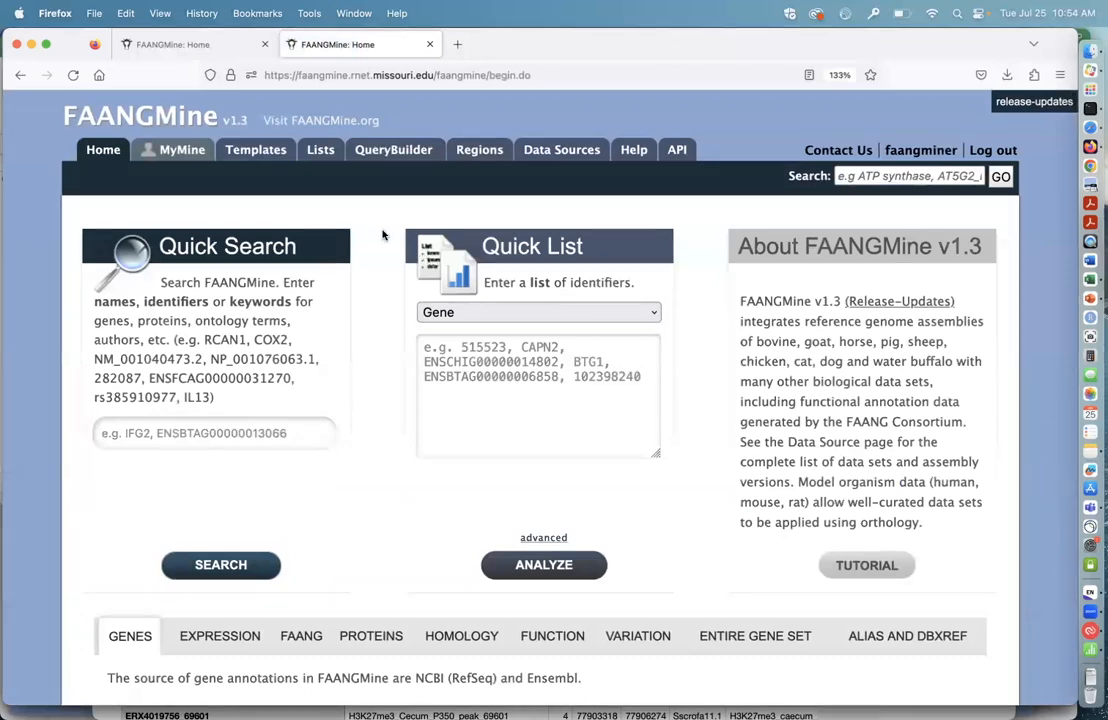
click(385, 154)
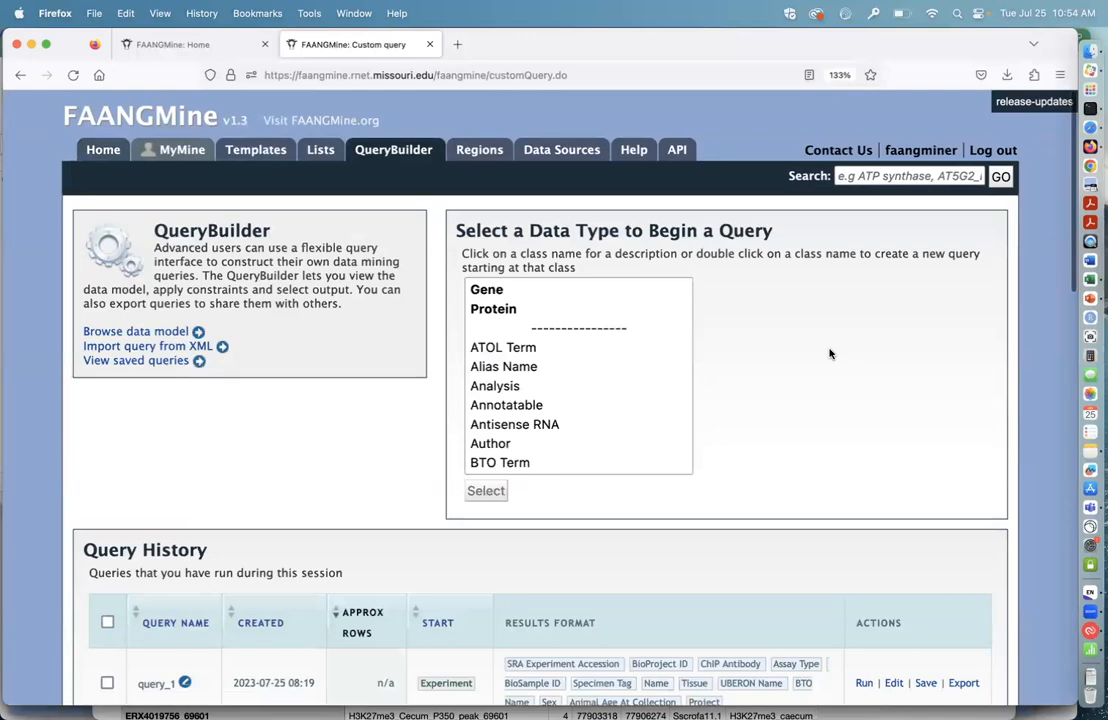
scroll(830, 358, up, 5)
scroll(830, 359, down, 5)
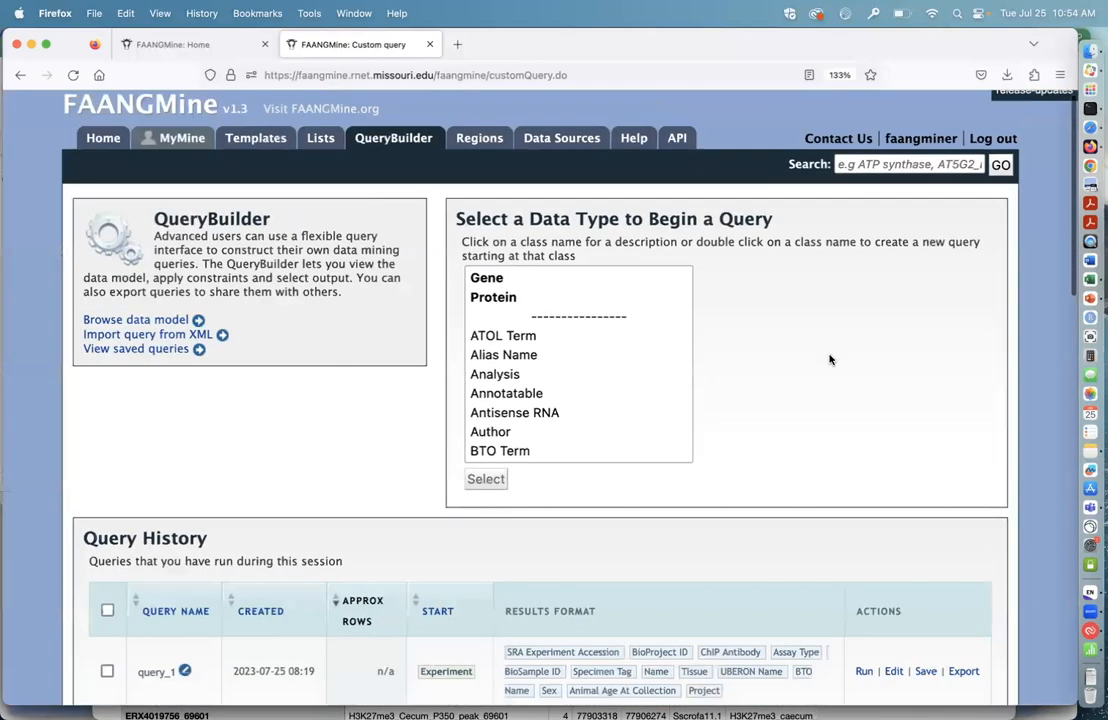
scroll(843, 416, down, 1)
scroll(843, 416, up, 1)
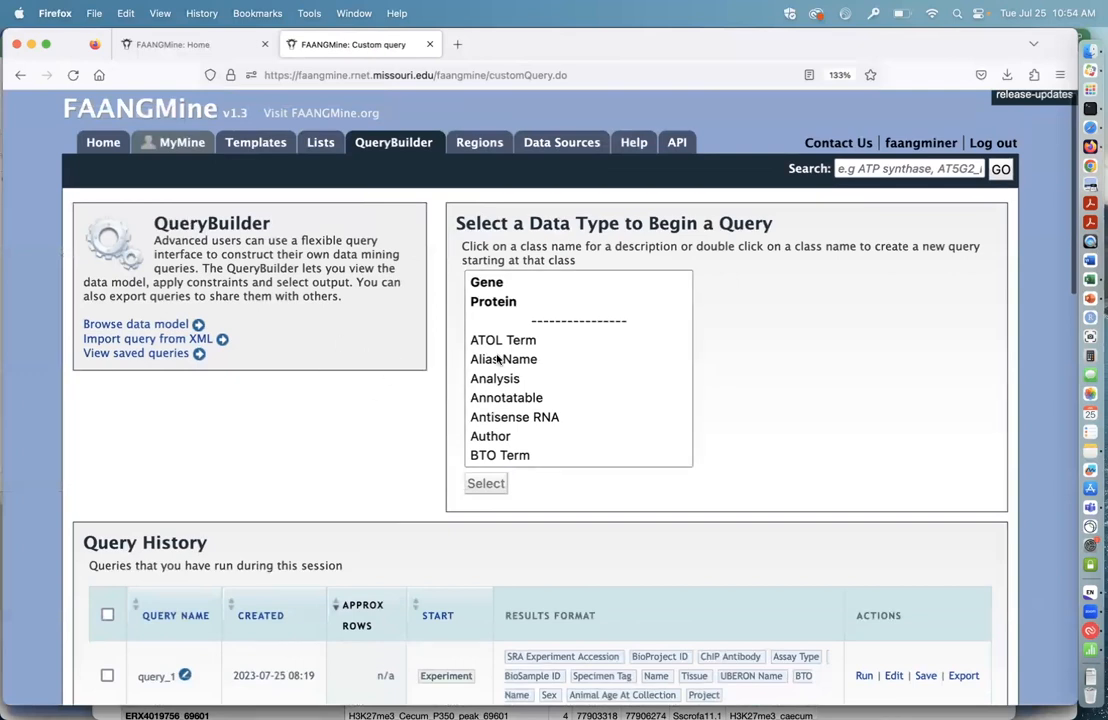
Step: Browse the data model tree's classes and expand the Annotatable class to view its subclasses
click(165, 324)
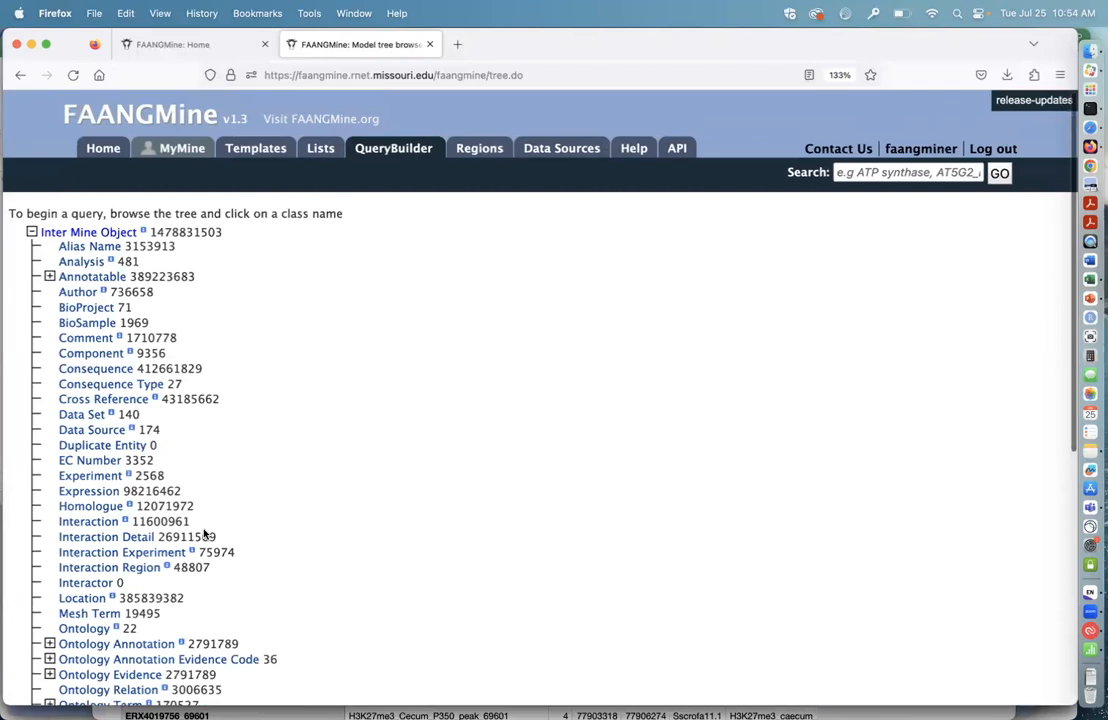
scroll(204, 534, down, 3)
scroll(204, 534, down, 6)
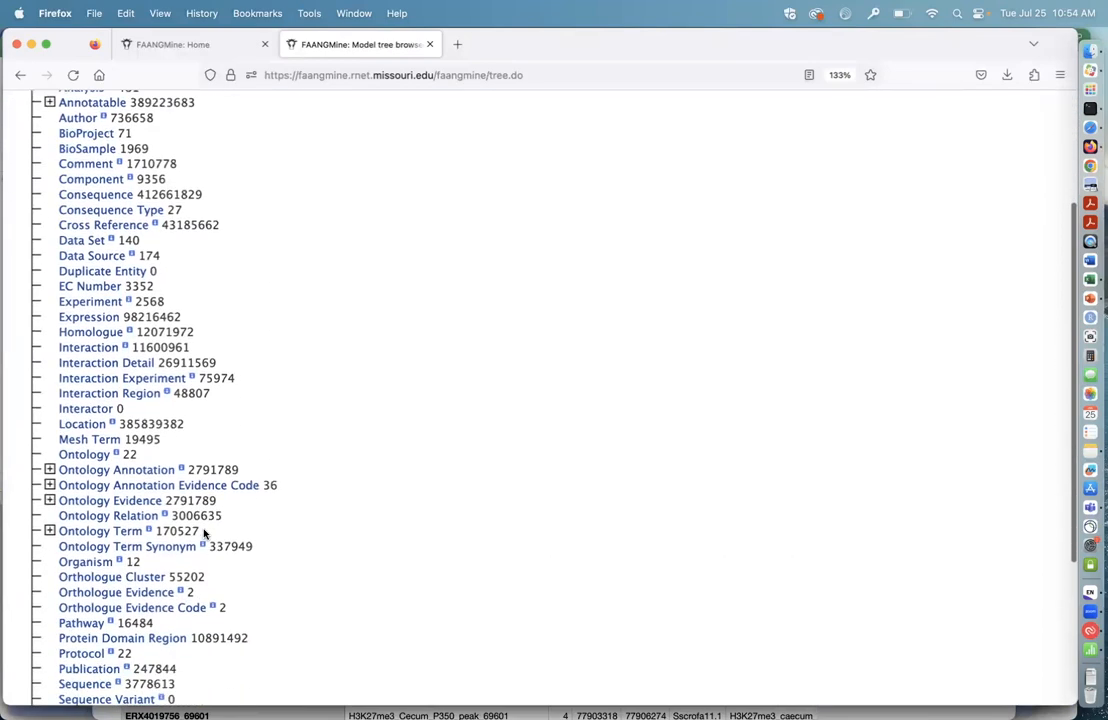
scroll(204, 534, up, 6)
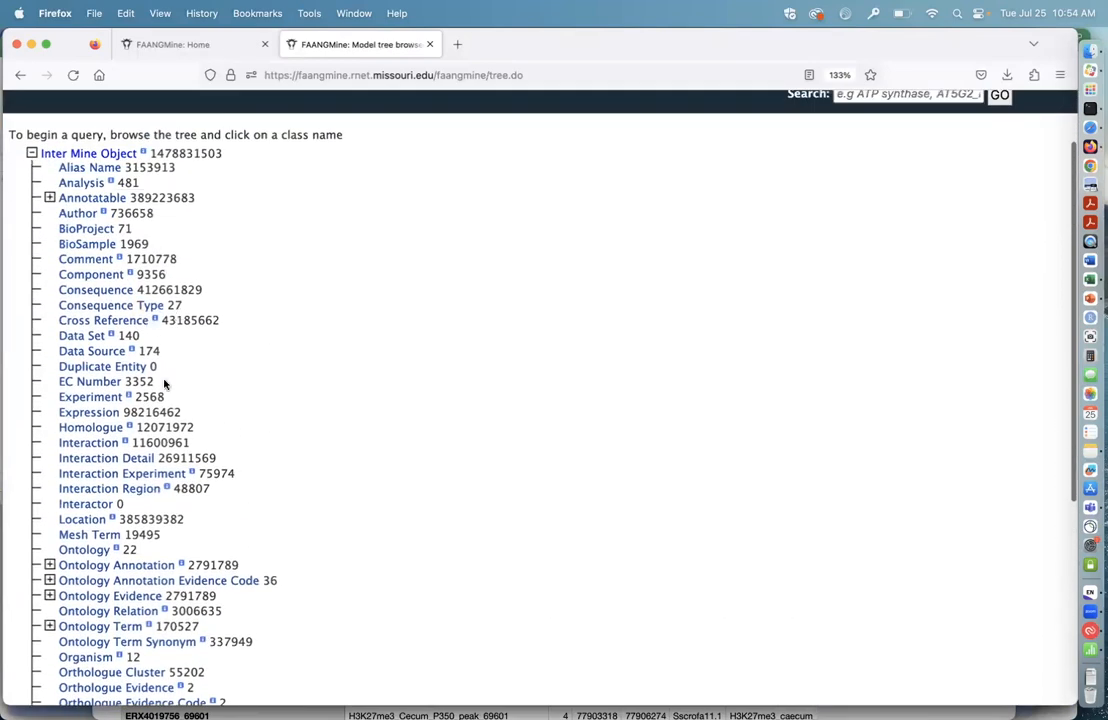
scroll(197, 557, down, 1)
scroll(203, 450, up, 4)
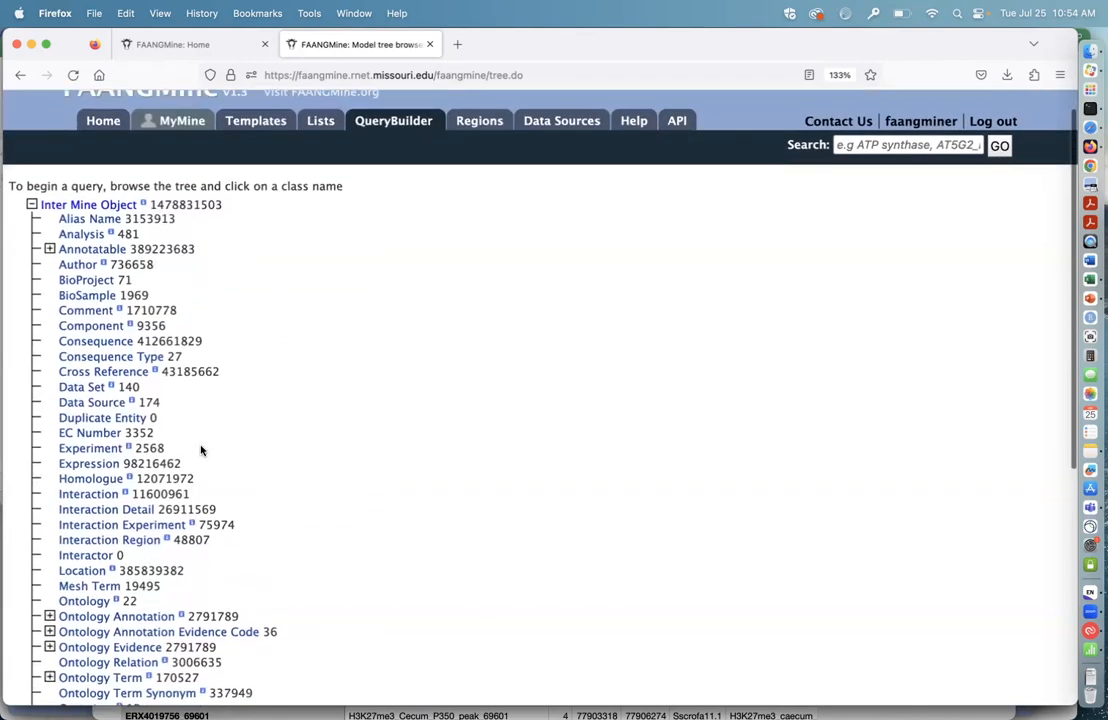
scroll(200, 450, up, 1)
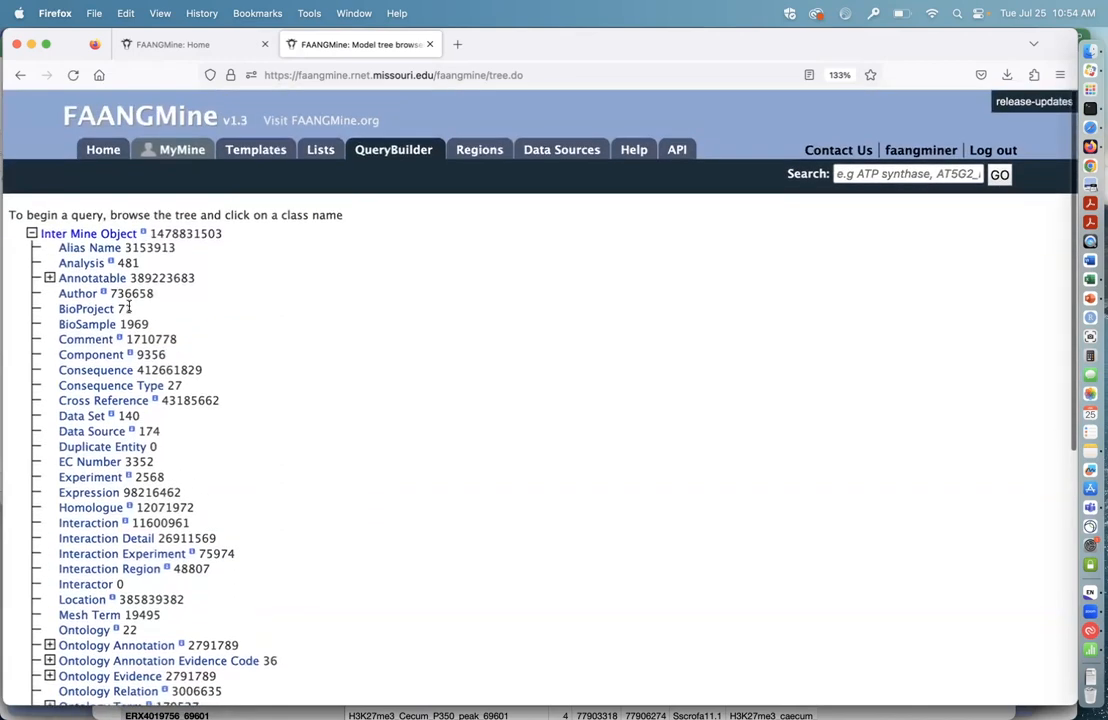
click(49, 278)
scroll(45, 200, up, 3)
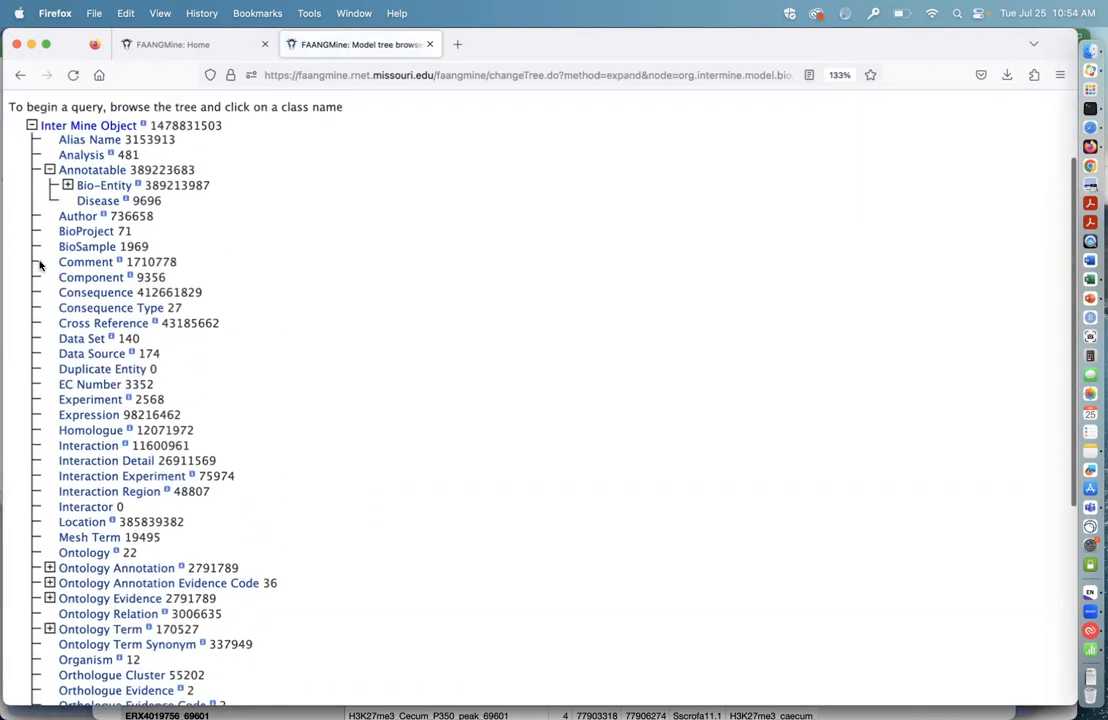
Step: Go back to the QueryBuilder start page, view the form for importing a query from XML, and return
click(20, 75)
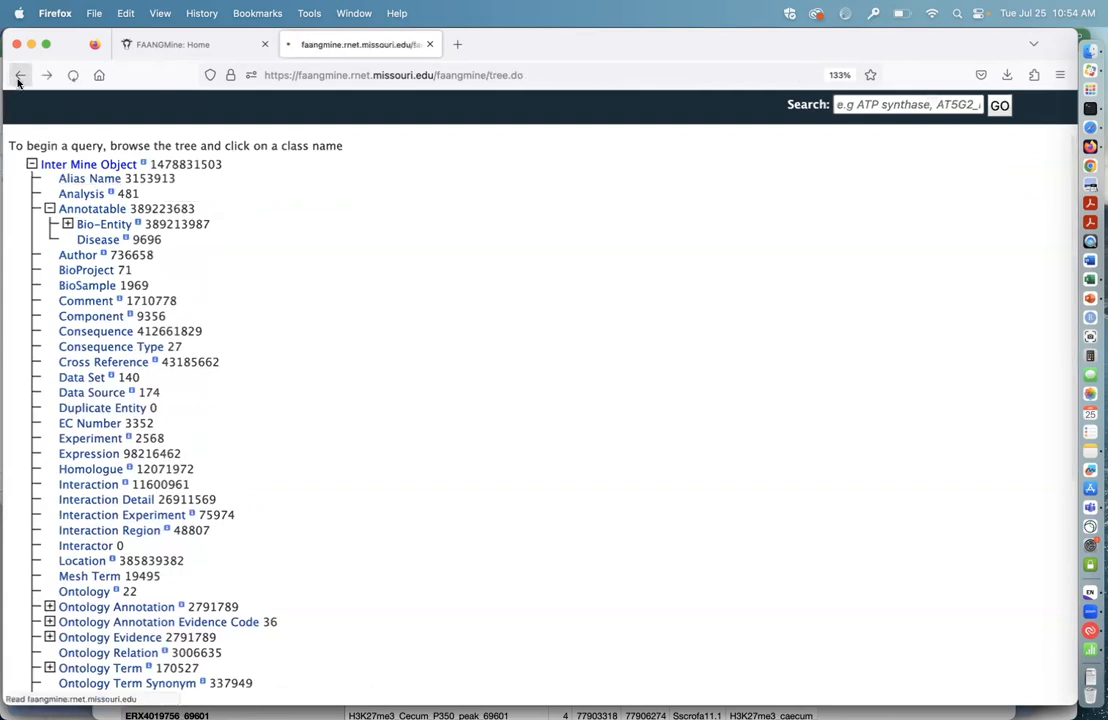
click(20, 76)
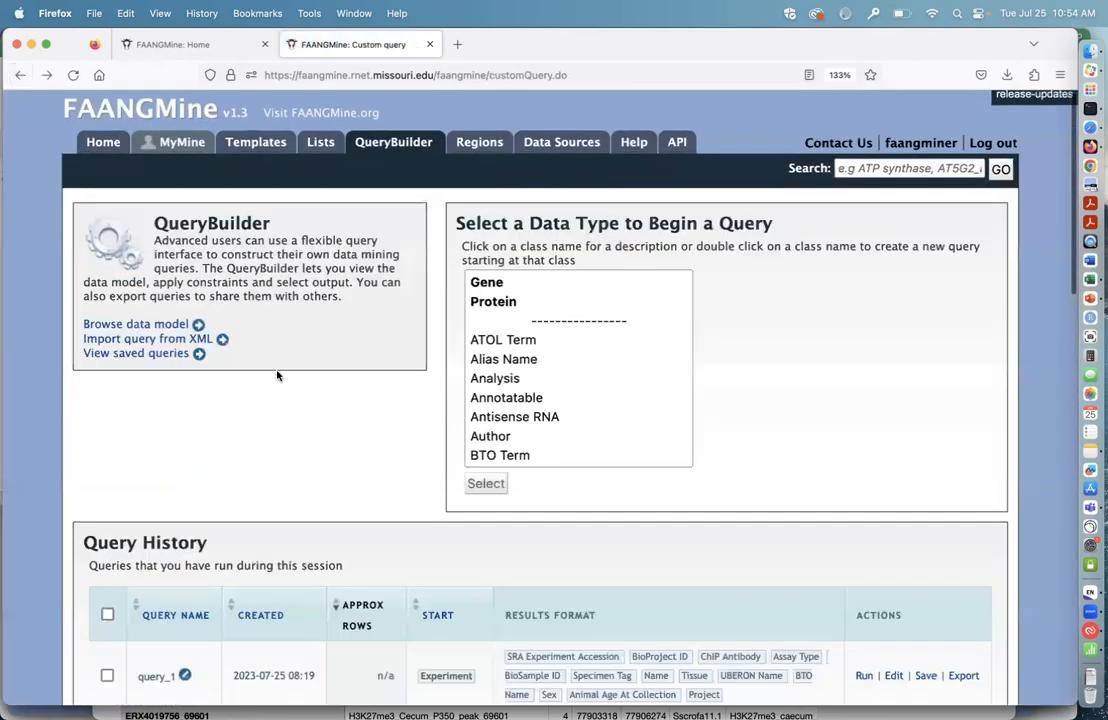
click(134, 341)
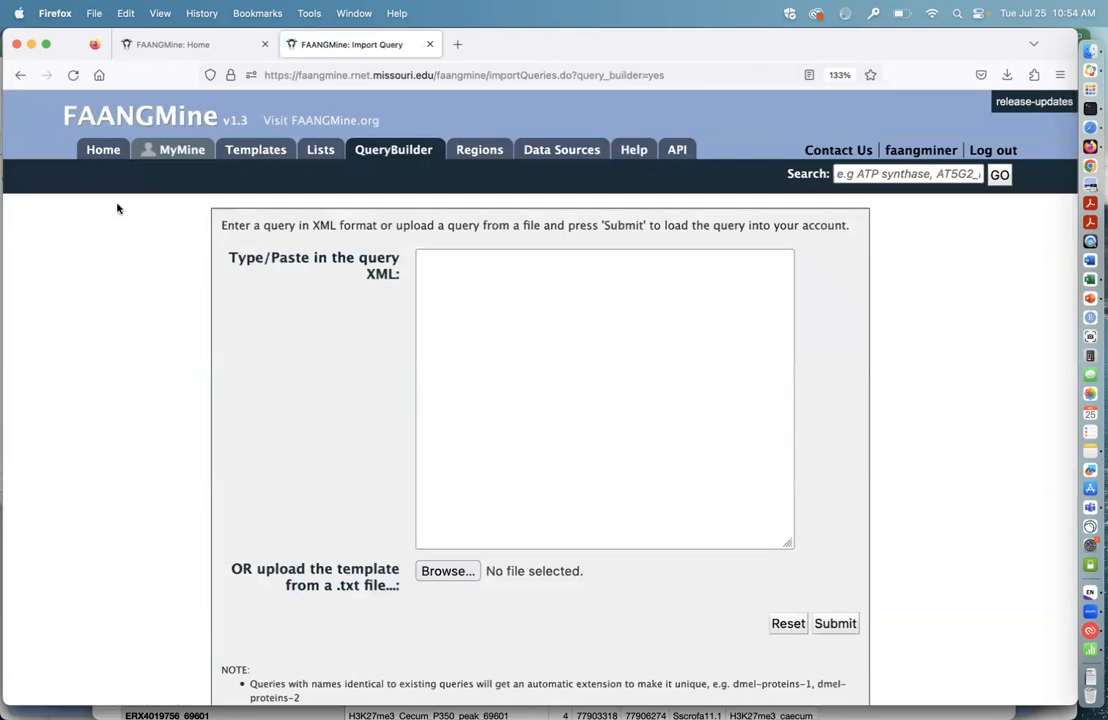
click(20, 75)
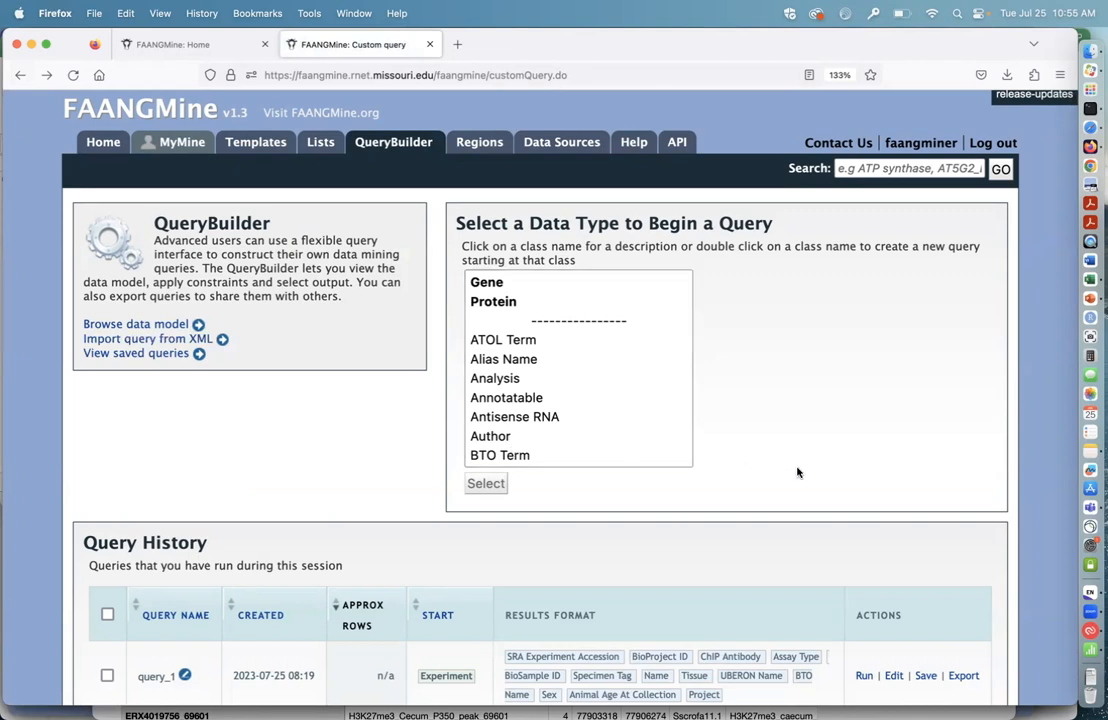
Step: Review the Query History of this session, checking each query's creation time, start class, results format and available actions
scroll(822, 475, down, 2)
scroll(822, 475, down, 5)
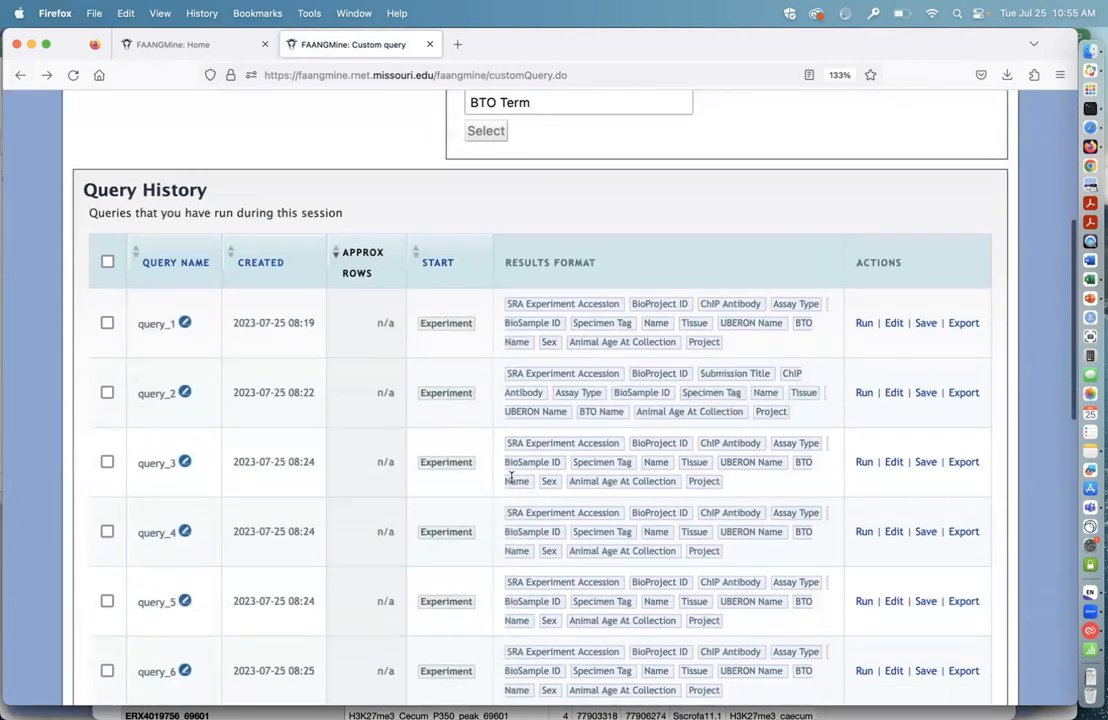
scroll(510, 490, down, 3)
scroll(518, 510, down, 1)
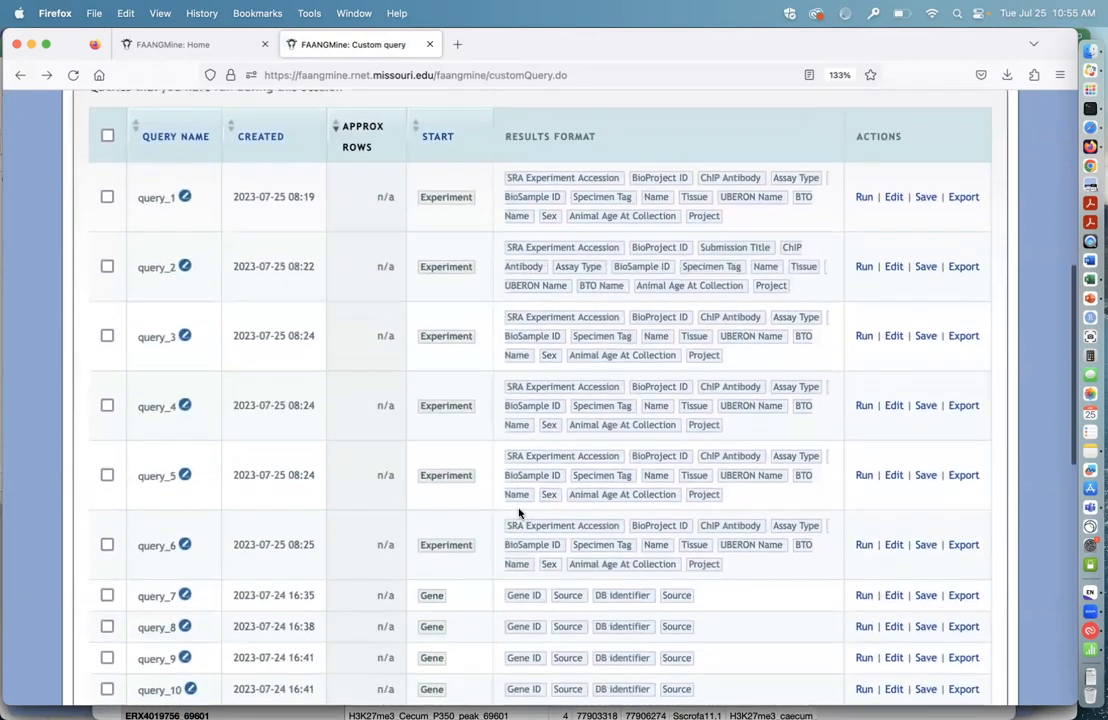
scroll(484, 482, down, 3)
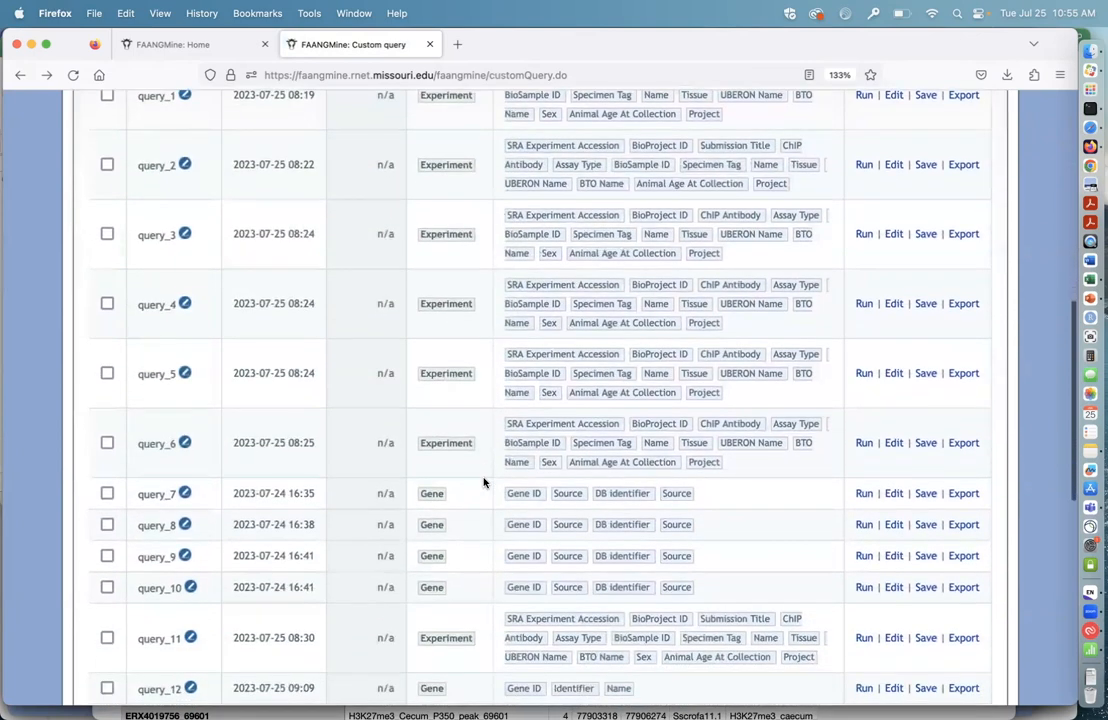
scroll(482, 470, down, 1)
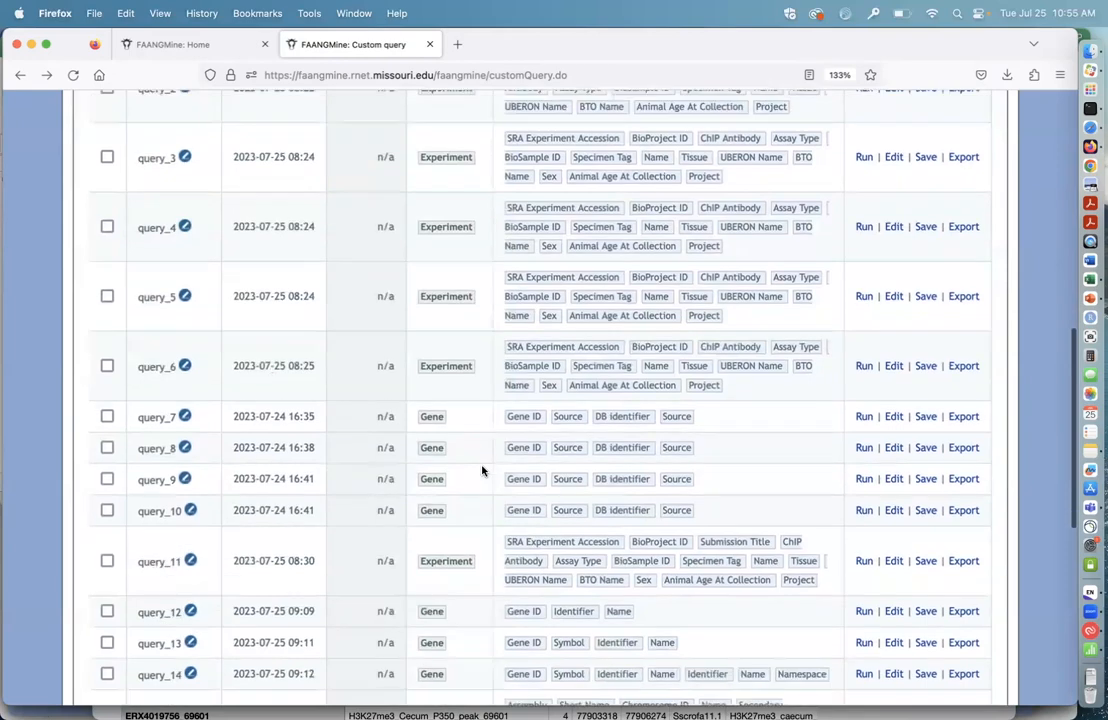
scroll(482, 470, up, 6)
scroll(482, 470, up, 5)
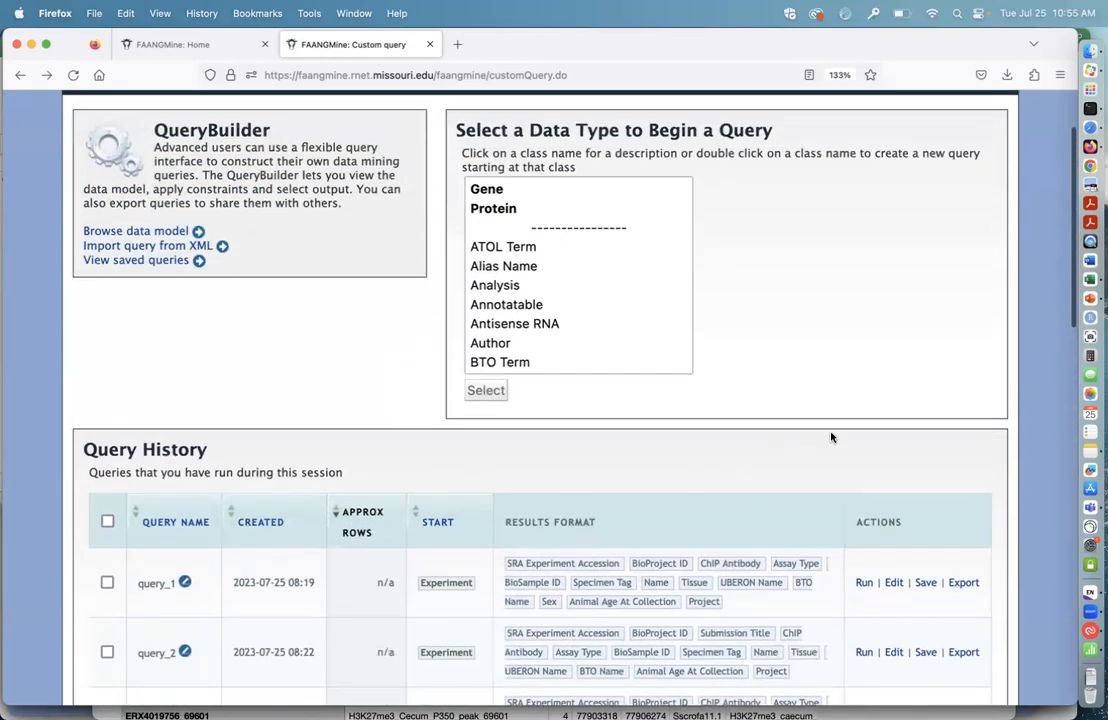
scroll(830, 437, up, 2)
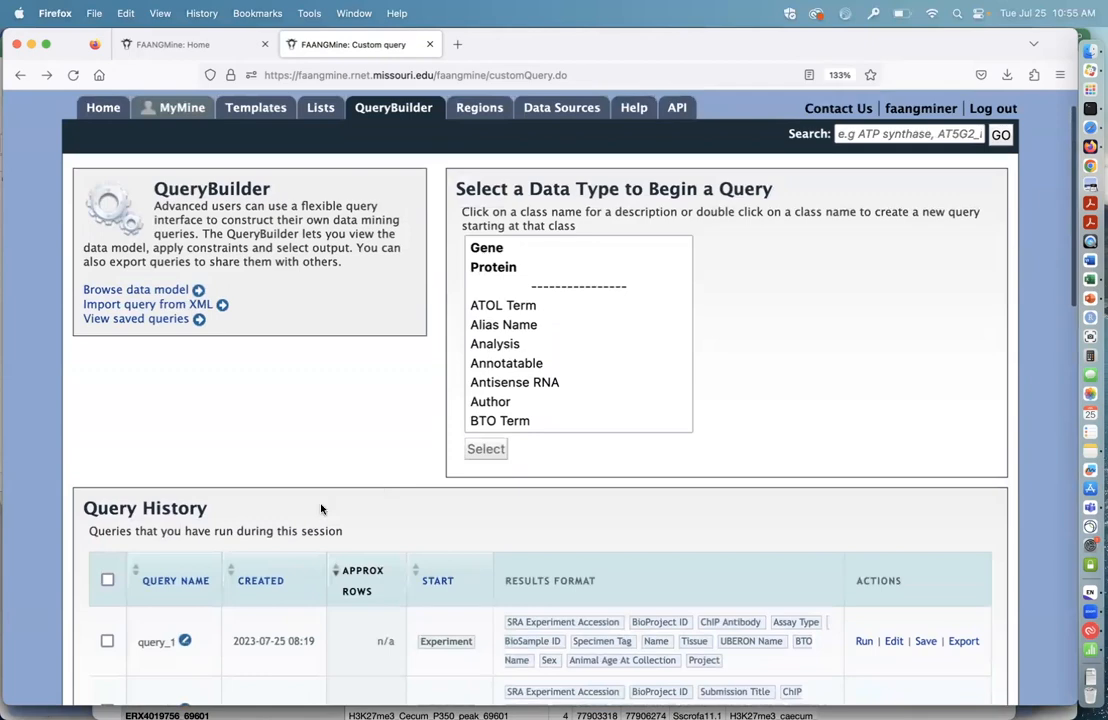
scroll(321, 509, down, 12)
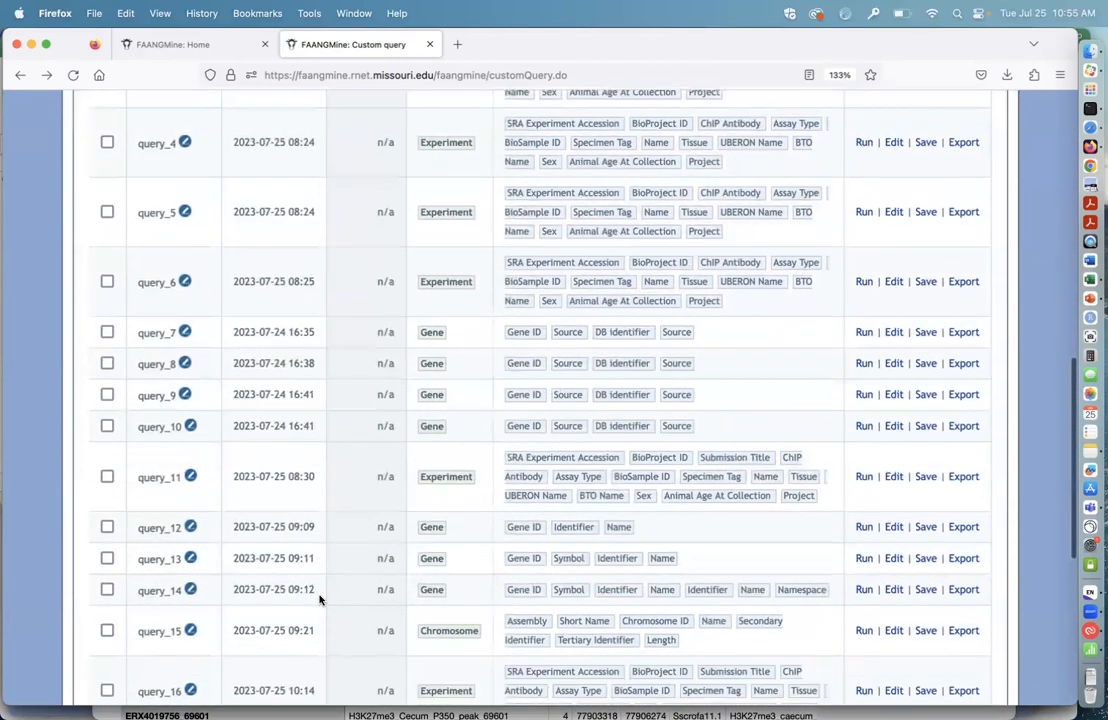
scroll(320, 598, down, 4)
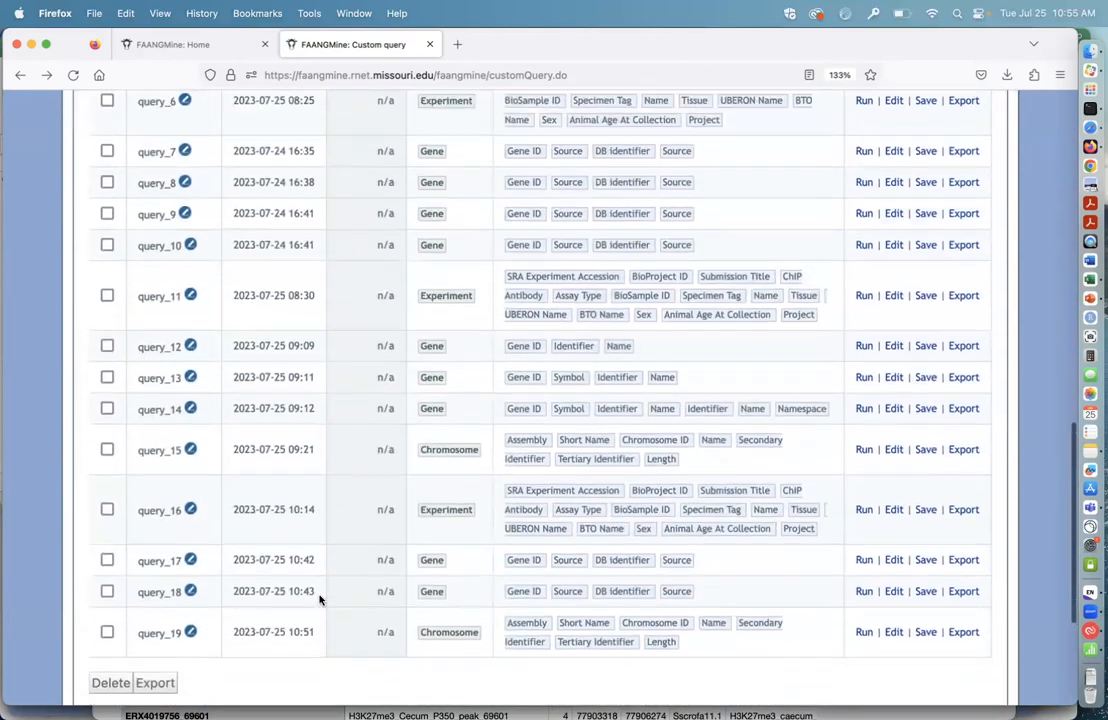
scroll(320, 598, up, 5)
scroll(320, 598, up, 5)
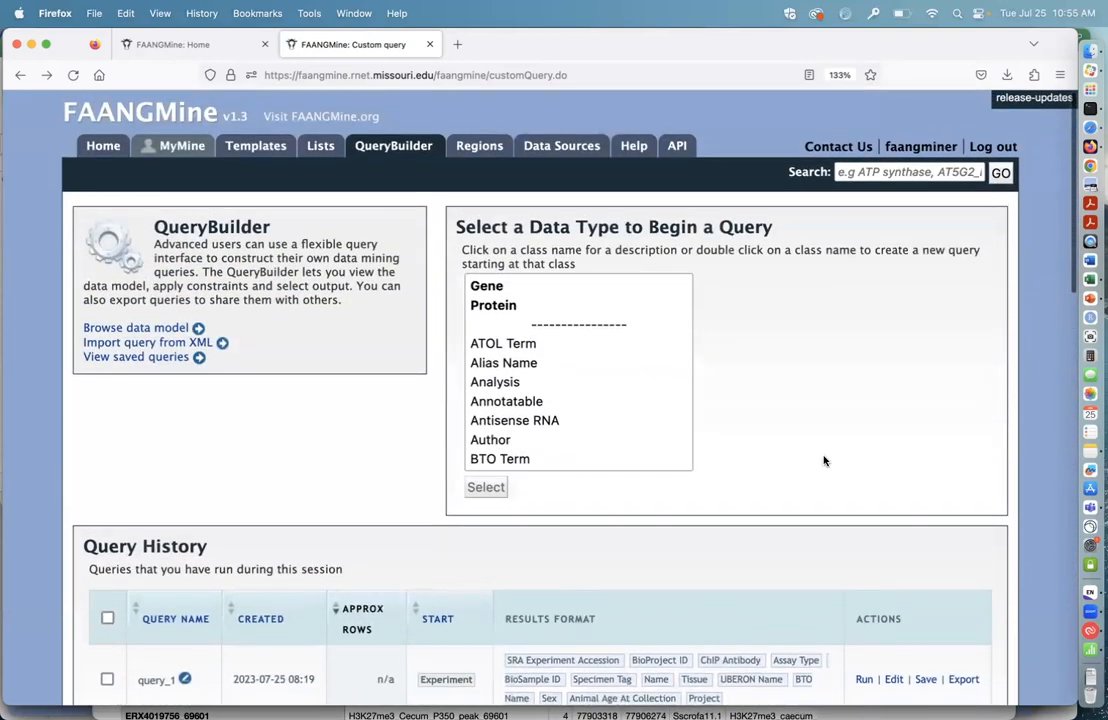
scroll(833, 421, up, 1)
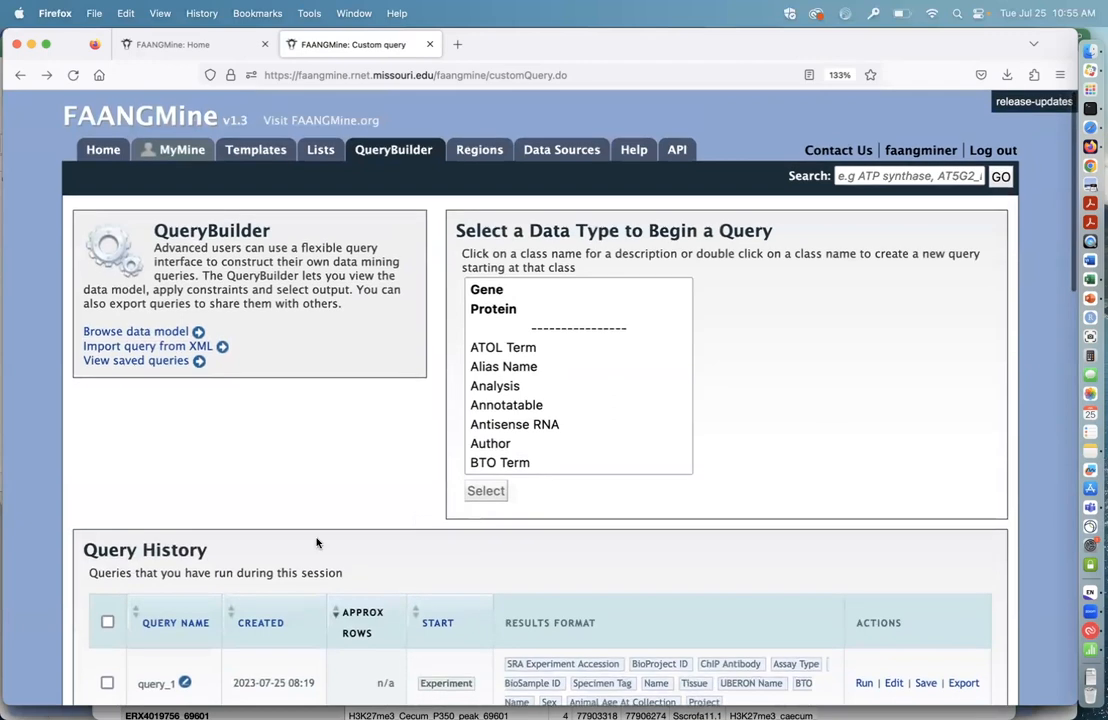
scroll(253, 570, down, 3)
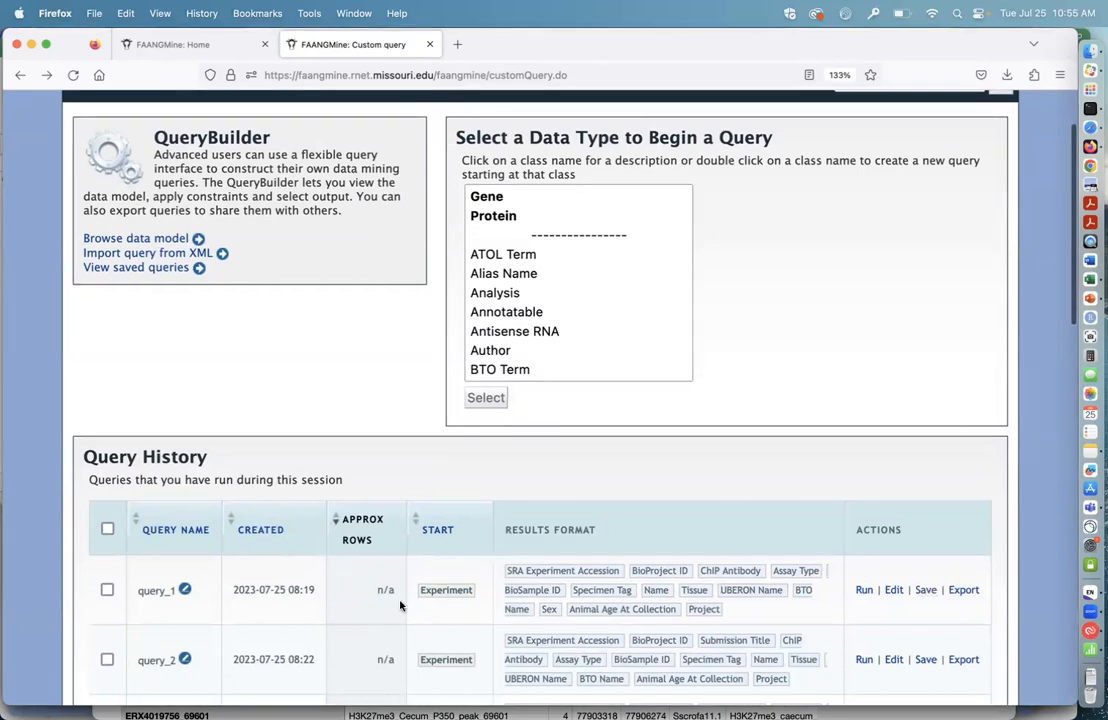
scroll(389, 427, up, 2)
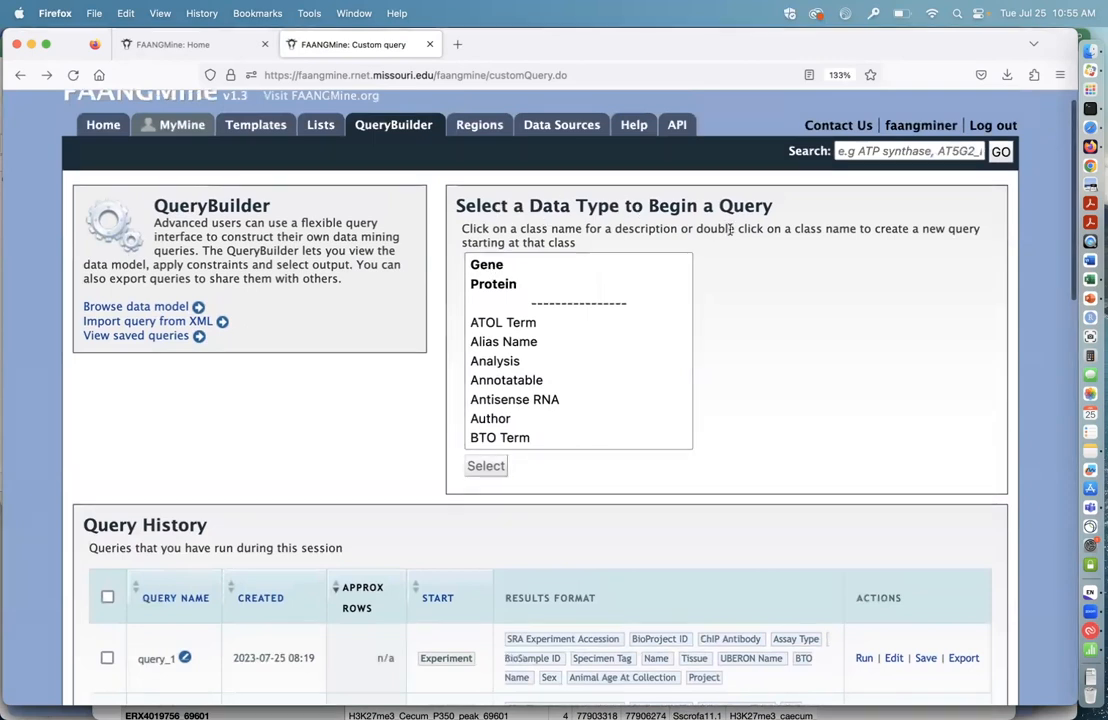
Step: Look through the available data types and begin a new query with Gene as the starting class
scroll(537, 360, down, 5)
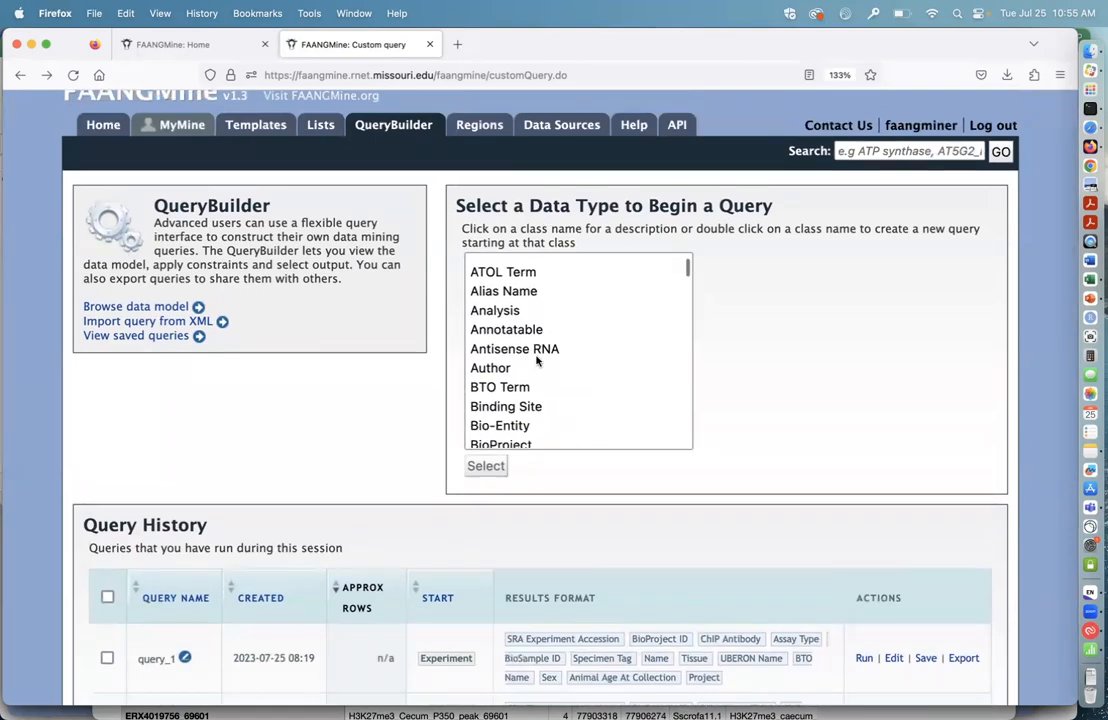
scroll(537, 360, down, 8)
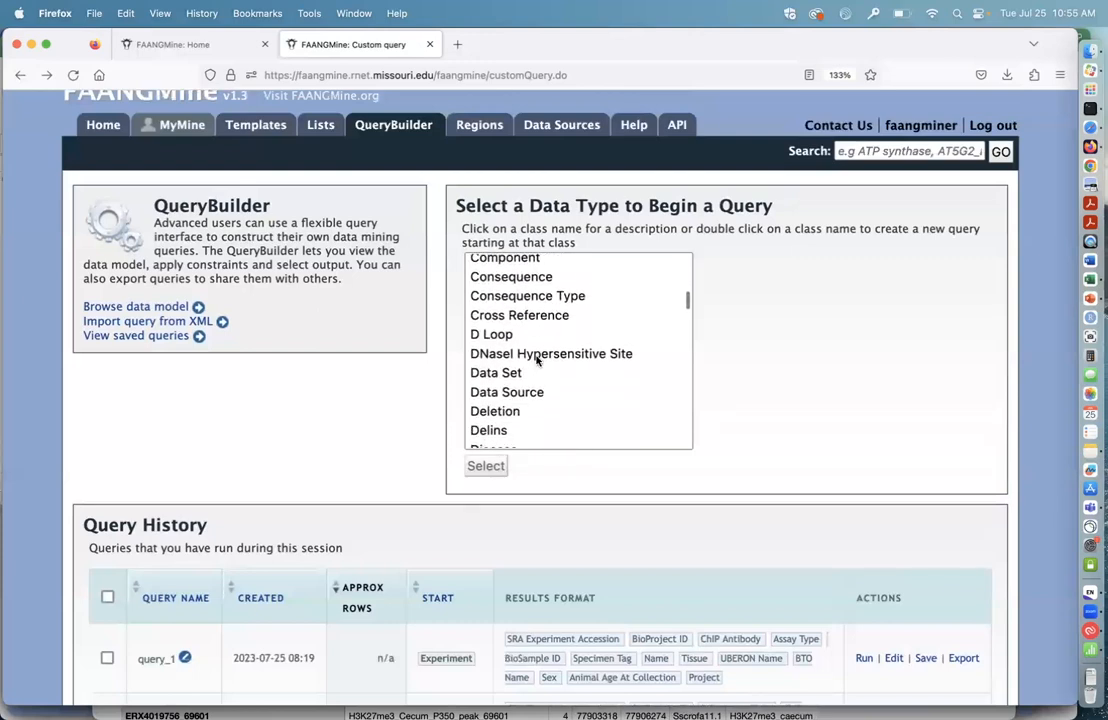
scroll(537, 362, down, 3)
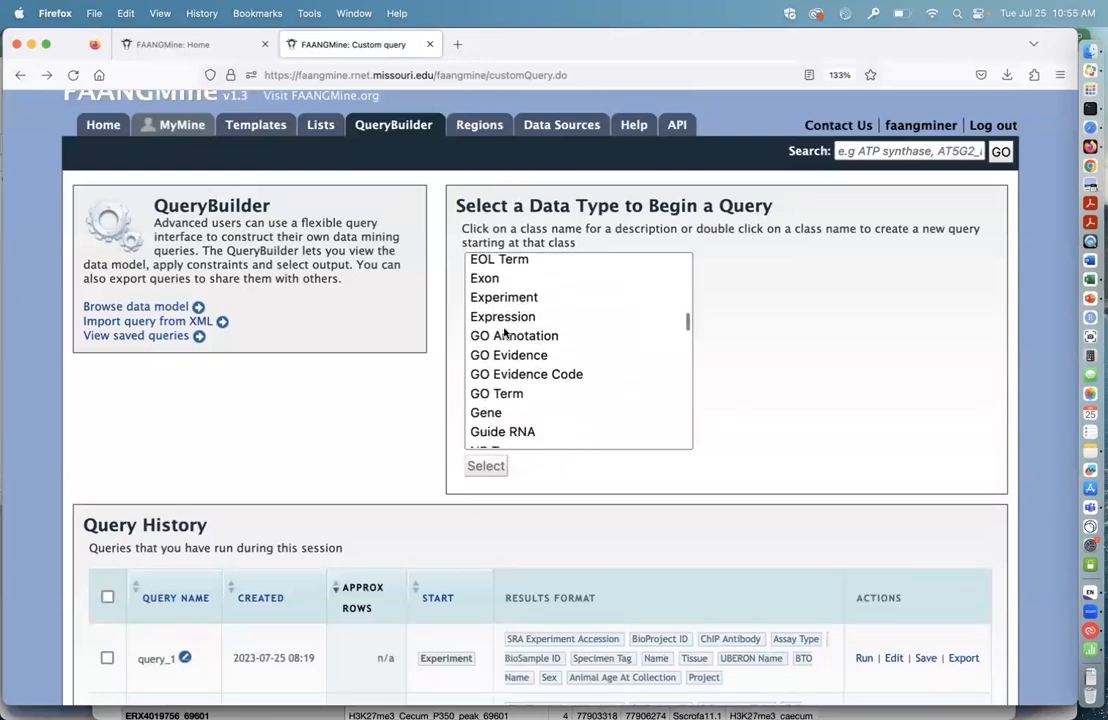
scroll(519, 300, up, 18)
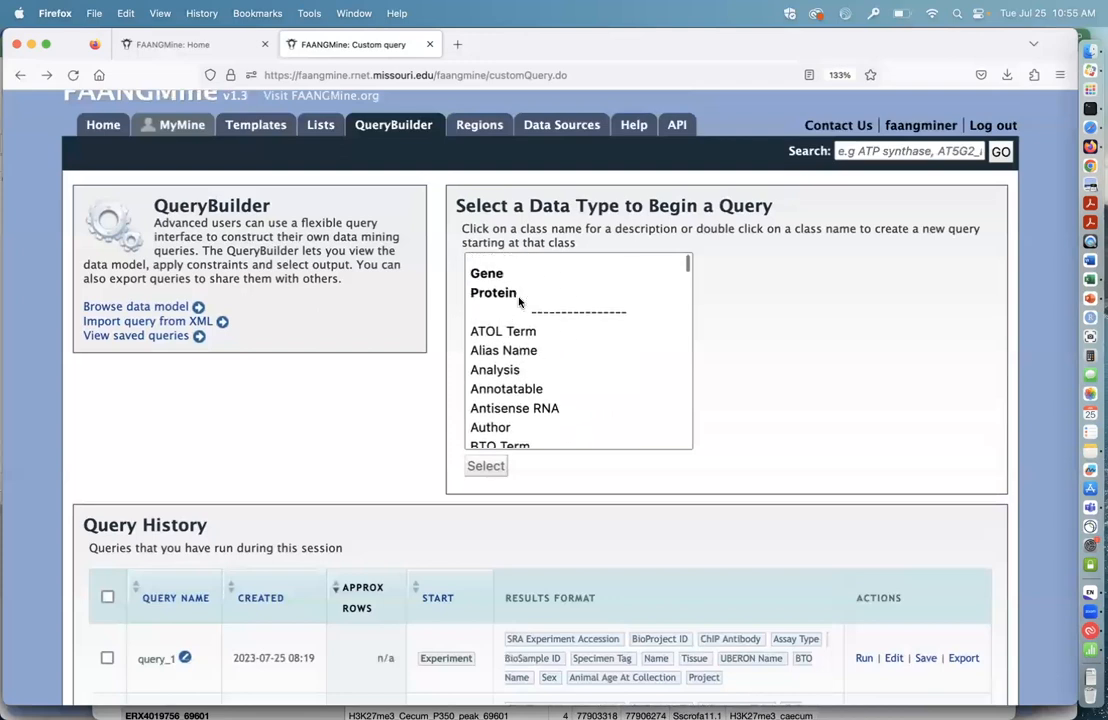
click(490, 290)
scroll(787, 437, down, 1)
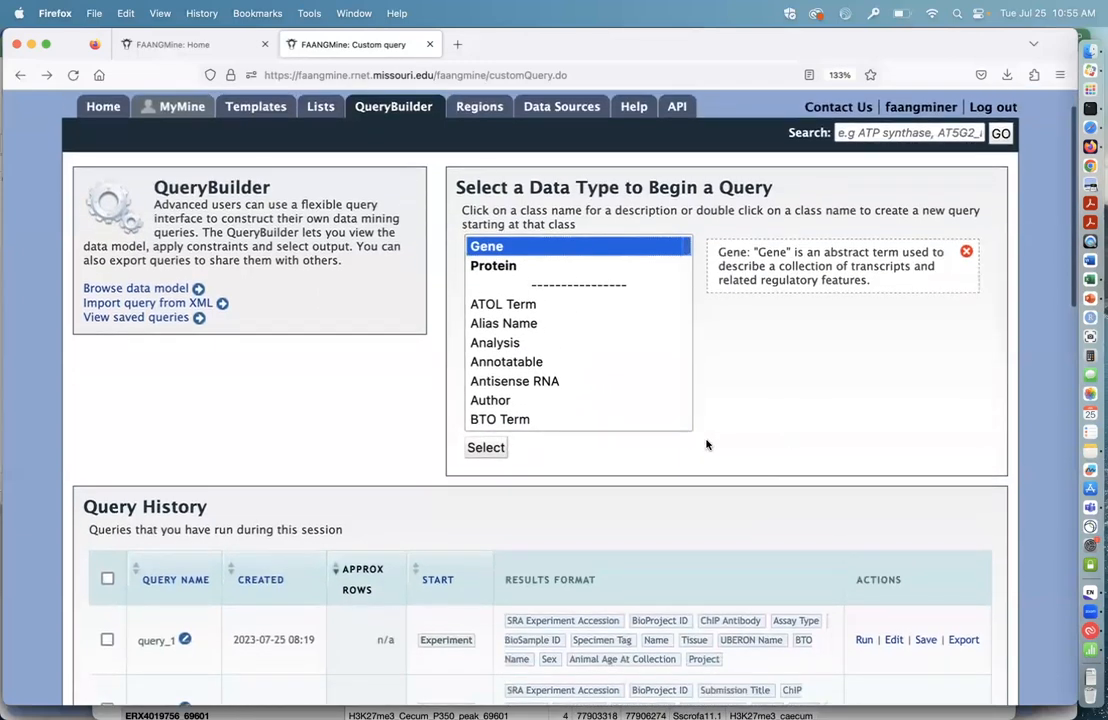
click(489, 451)
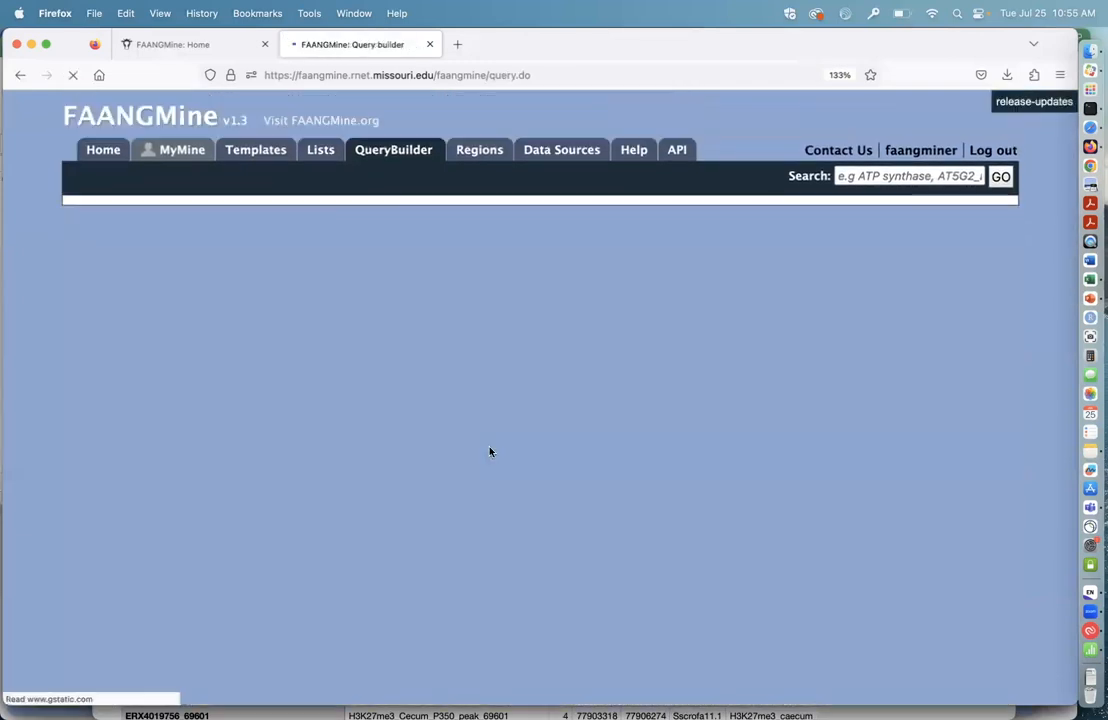
scroll(489, 452, down, 1)
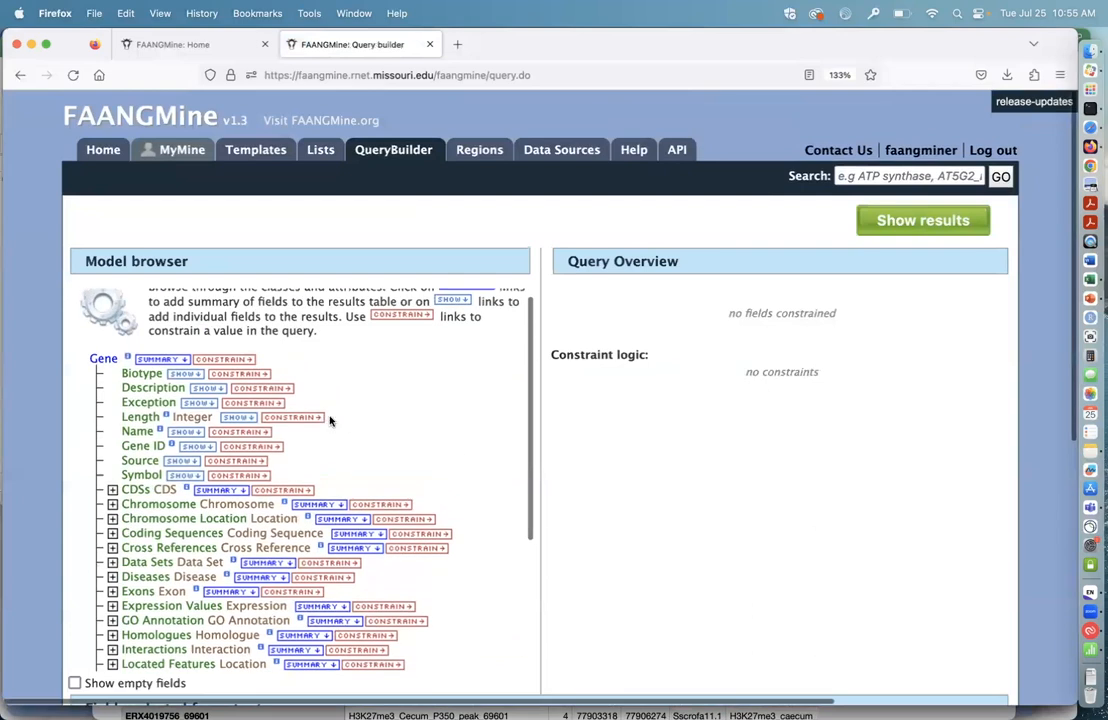
Step: Constrain the query's Gene ID to genes contained IN the list "B. taurus DE genes RefSeq test"
click(270, 449)
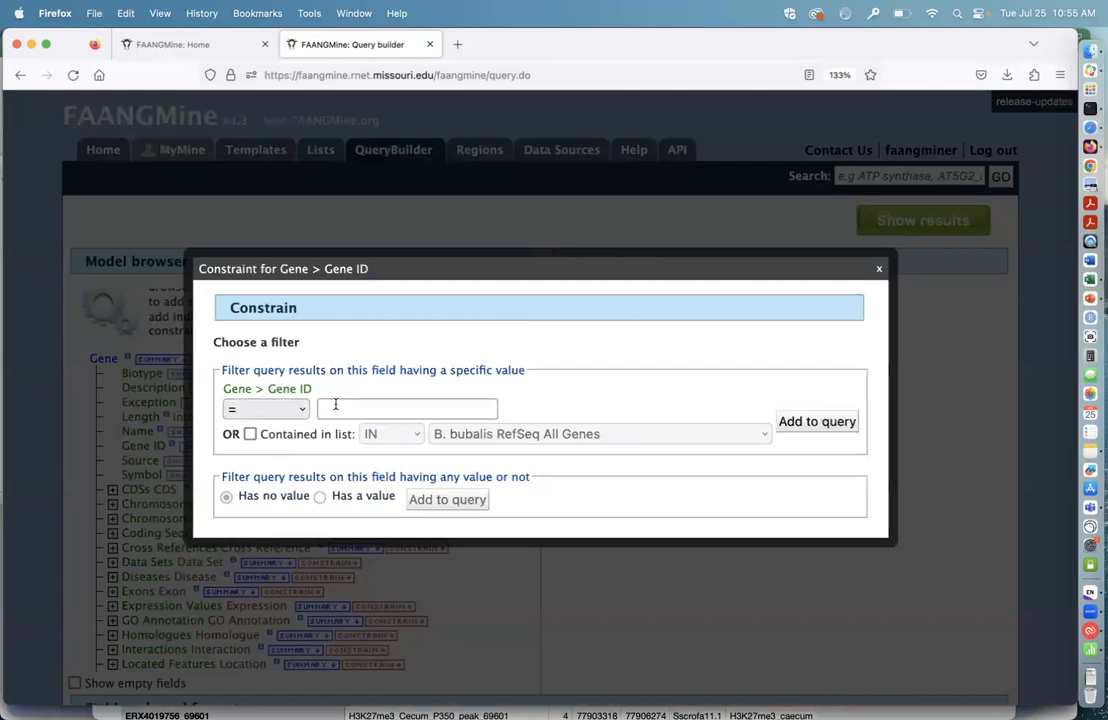
click(251, 435)
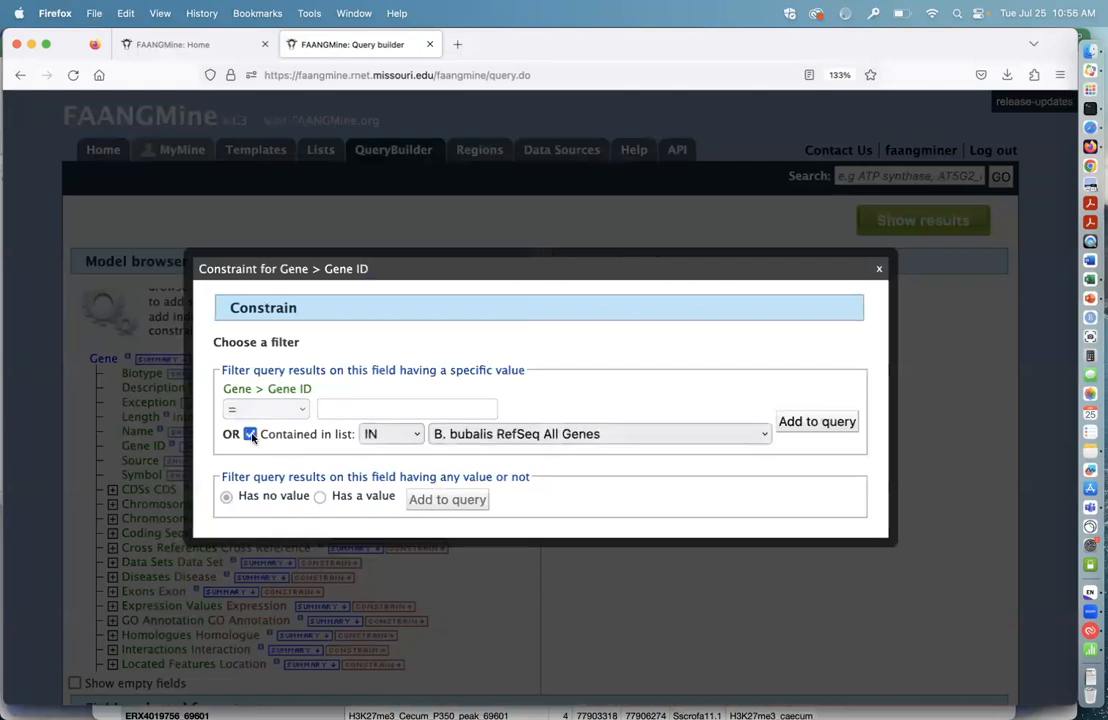
click(762, 436)
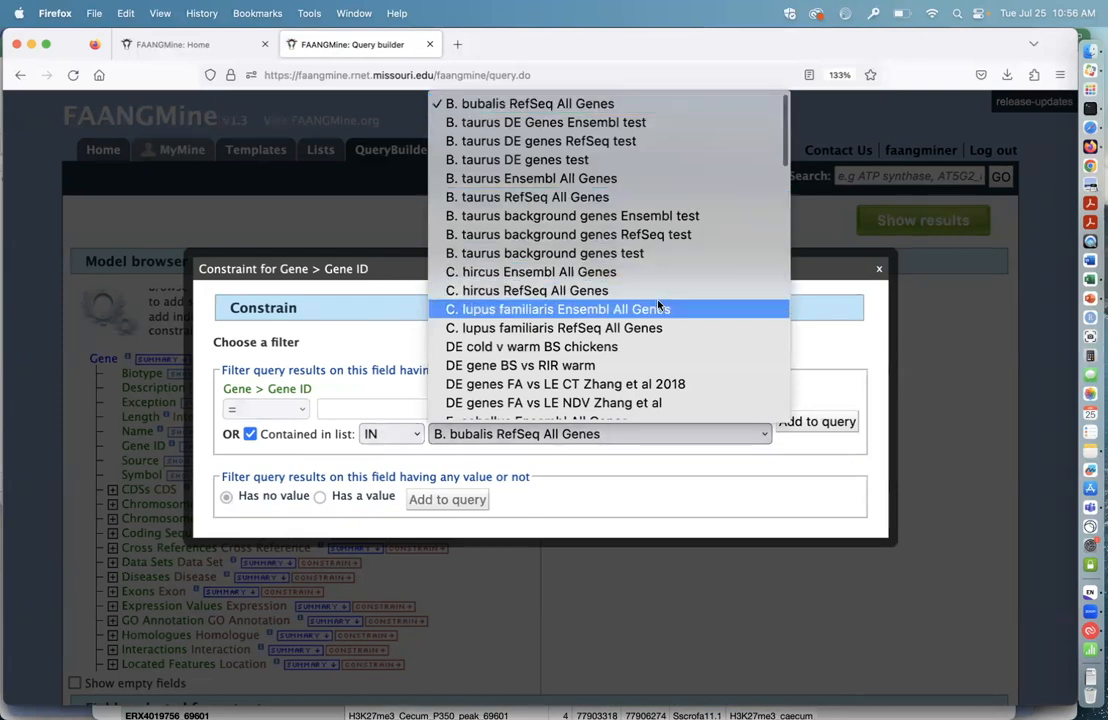
click(609, 147)
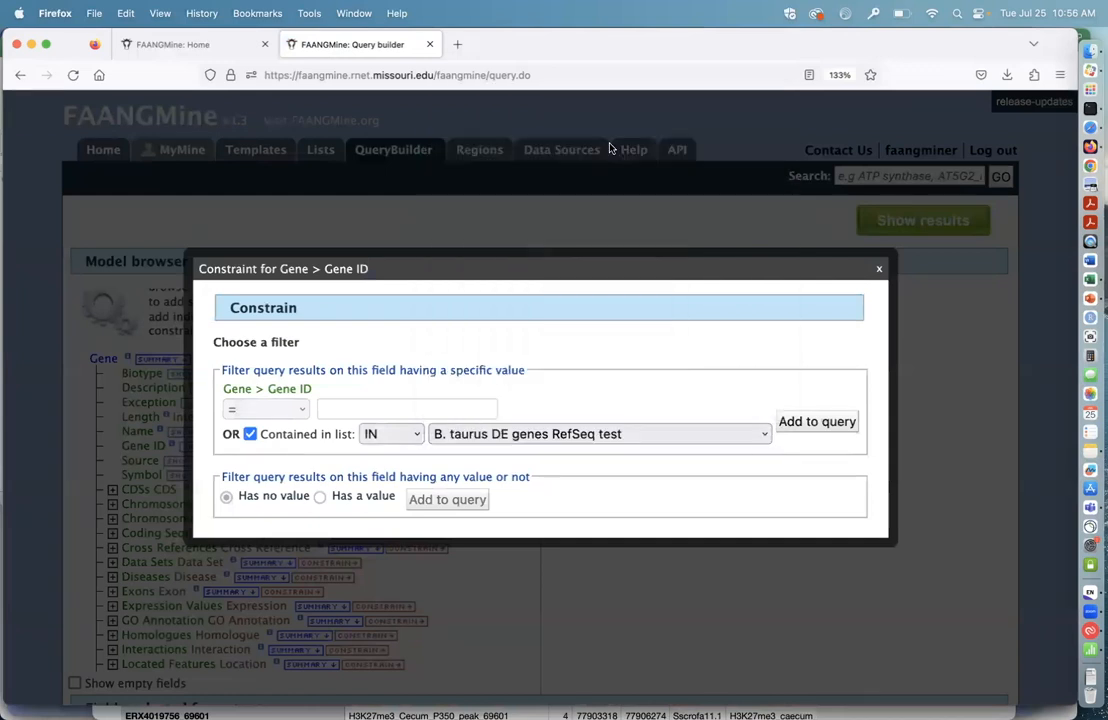
click(817, 422)
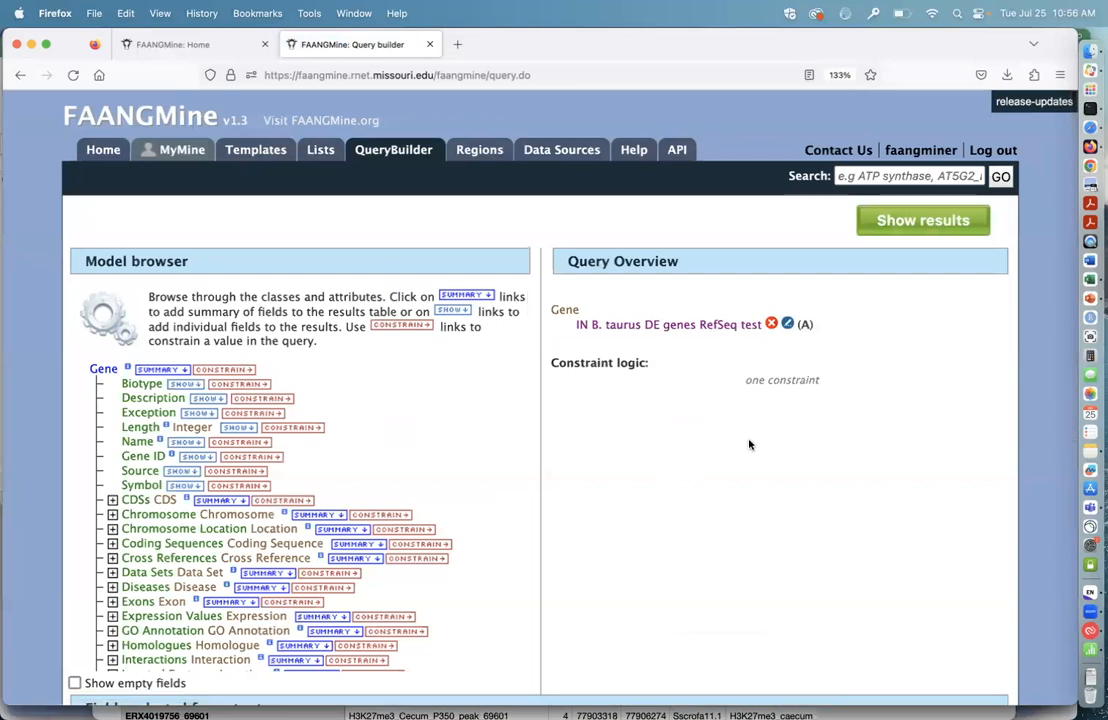
Step: Add the Gene ID and the Identifier and Name of the gene's Pathways to the query output
scroll(751, 452, down, 1)
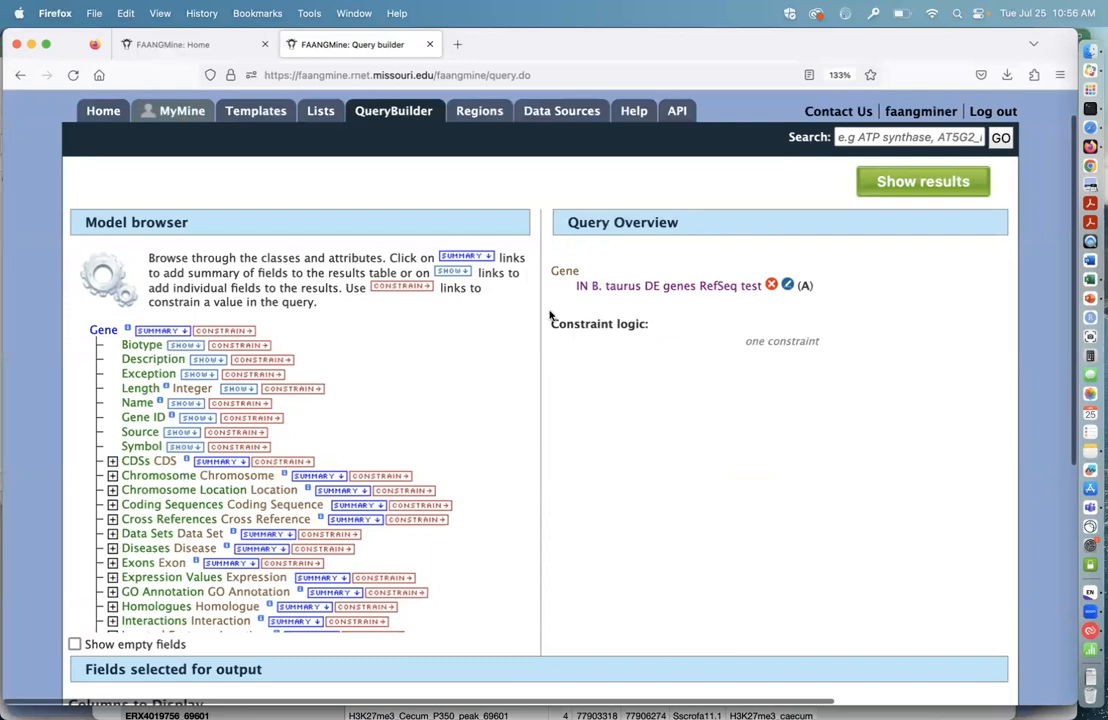
click(196, 418)
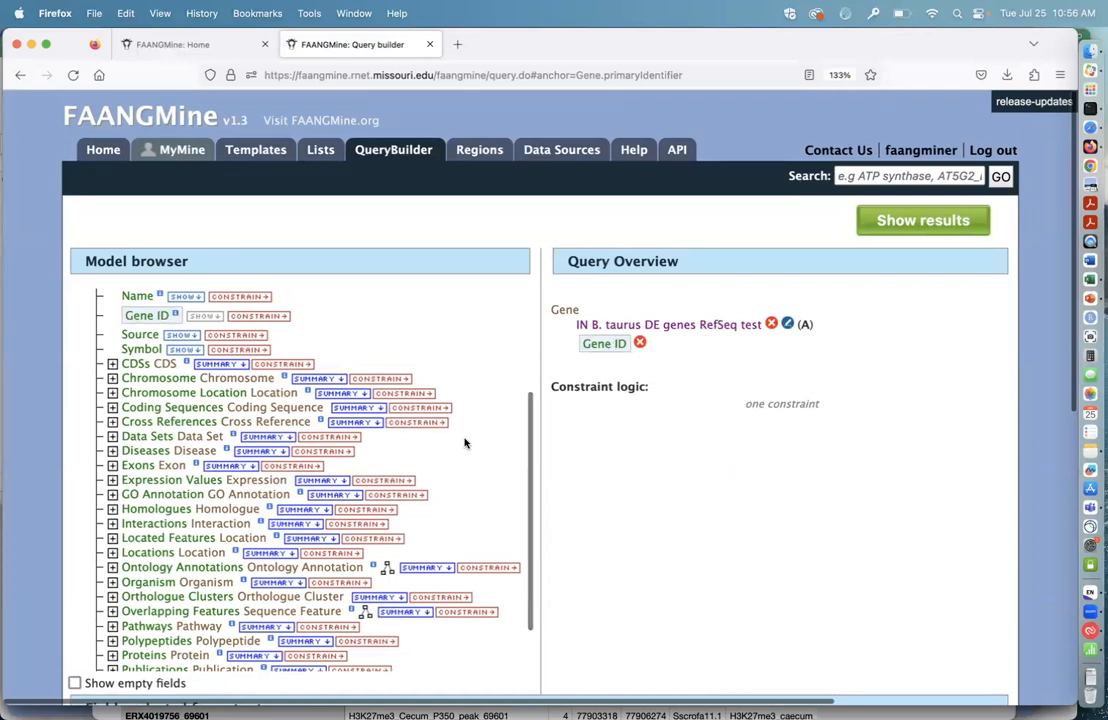
scroll(465, 440, down, 2)
scroll(465, 442, down, 4)
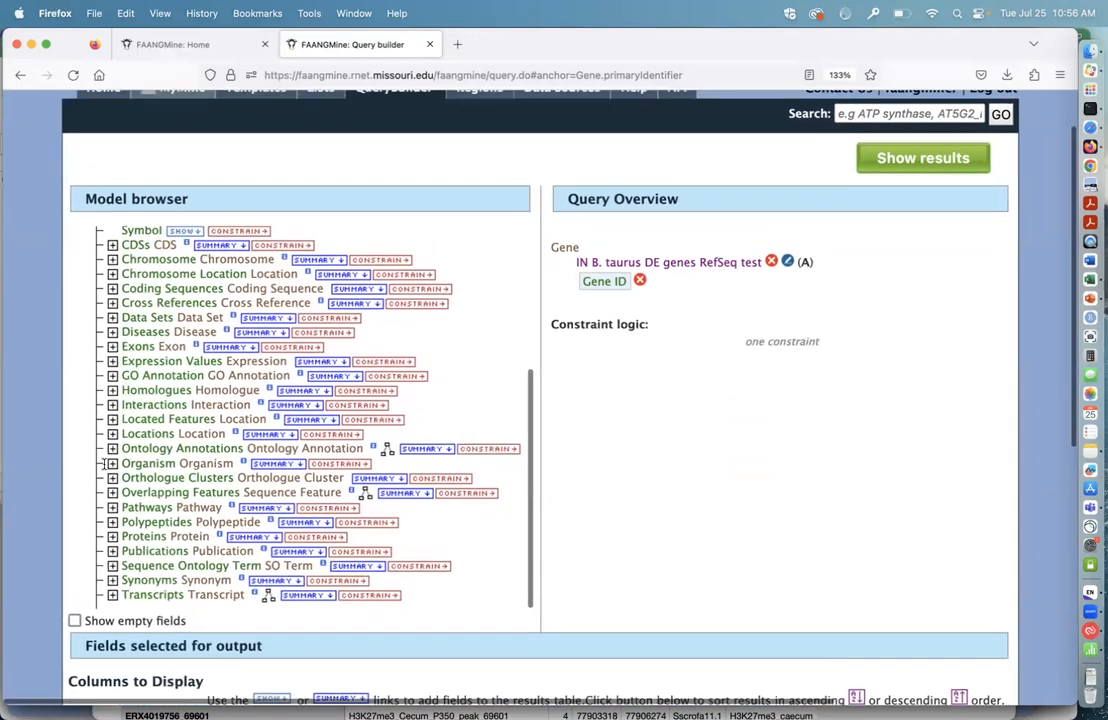
click(112, 507)
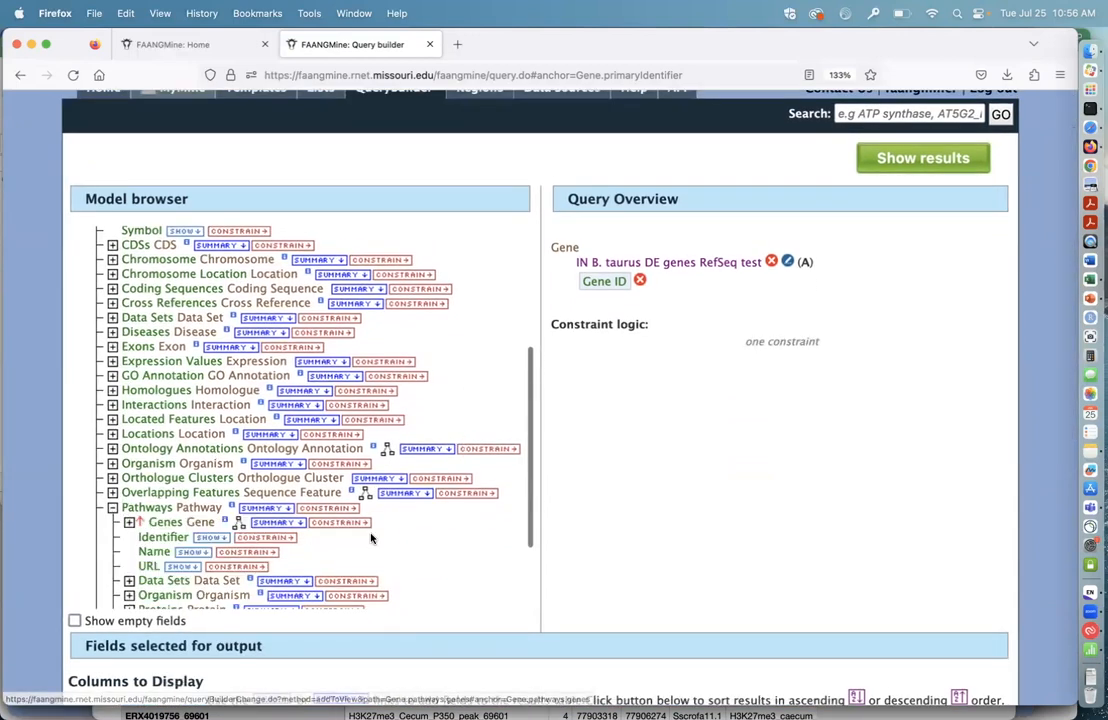
scroll(370, 539, down, 5)
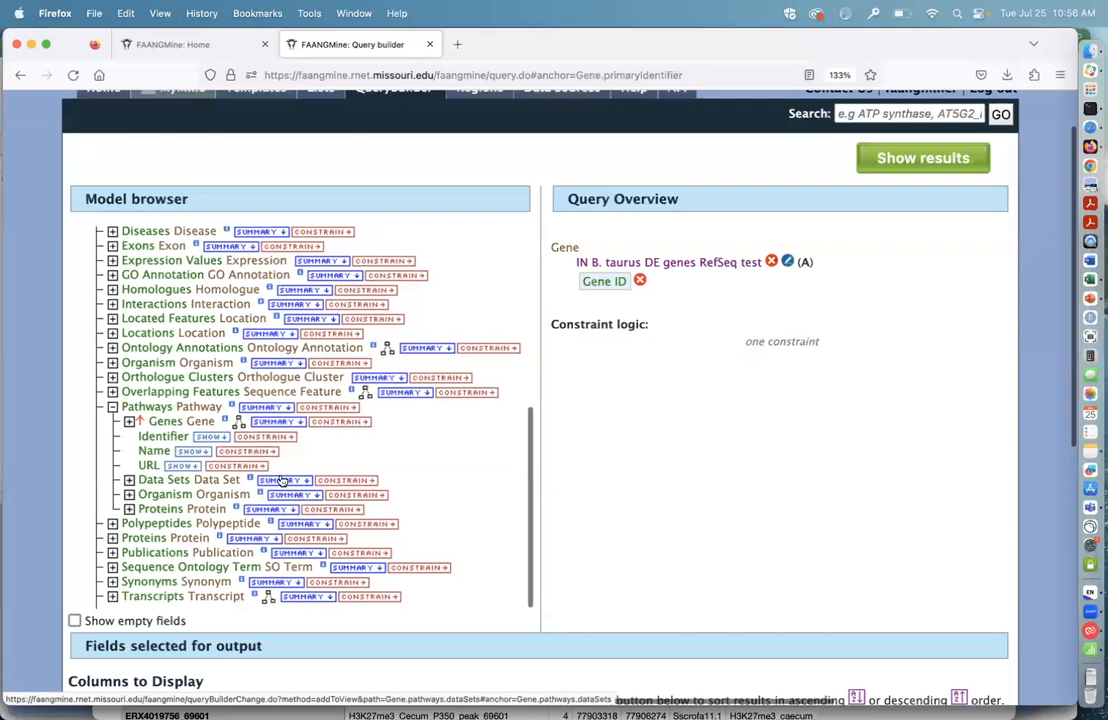
click(210, 436)
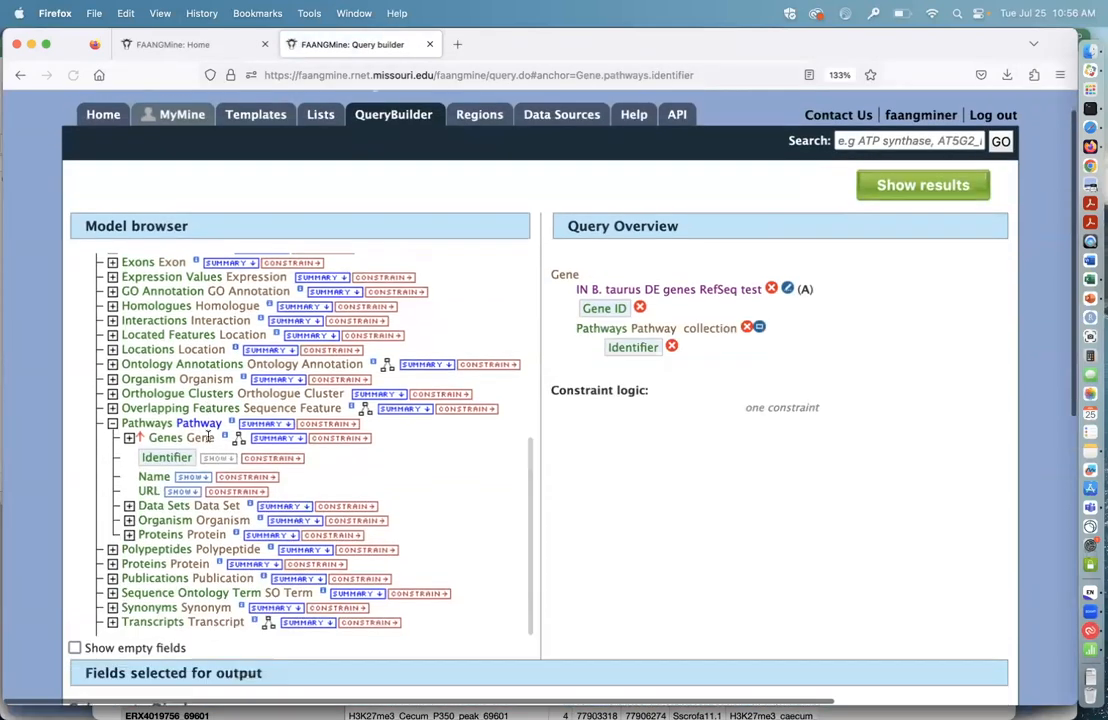
click(192, 477)
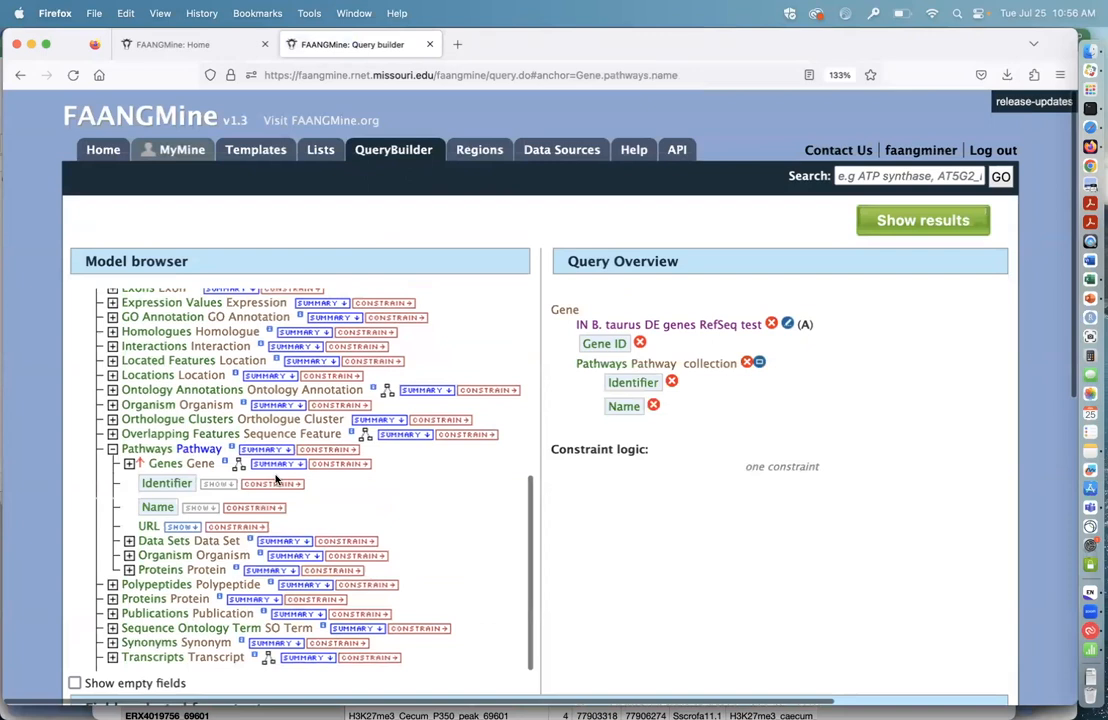
Step: Reorder the output columns so Pathways Name comes before Pathways Identifier, and run the query to show its results
scroll(378, 493, down, 1)
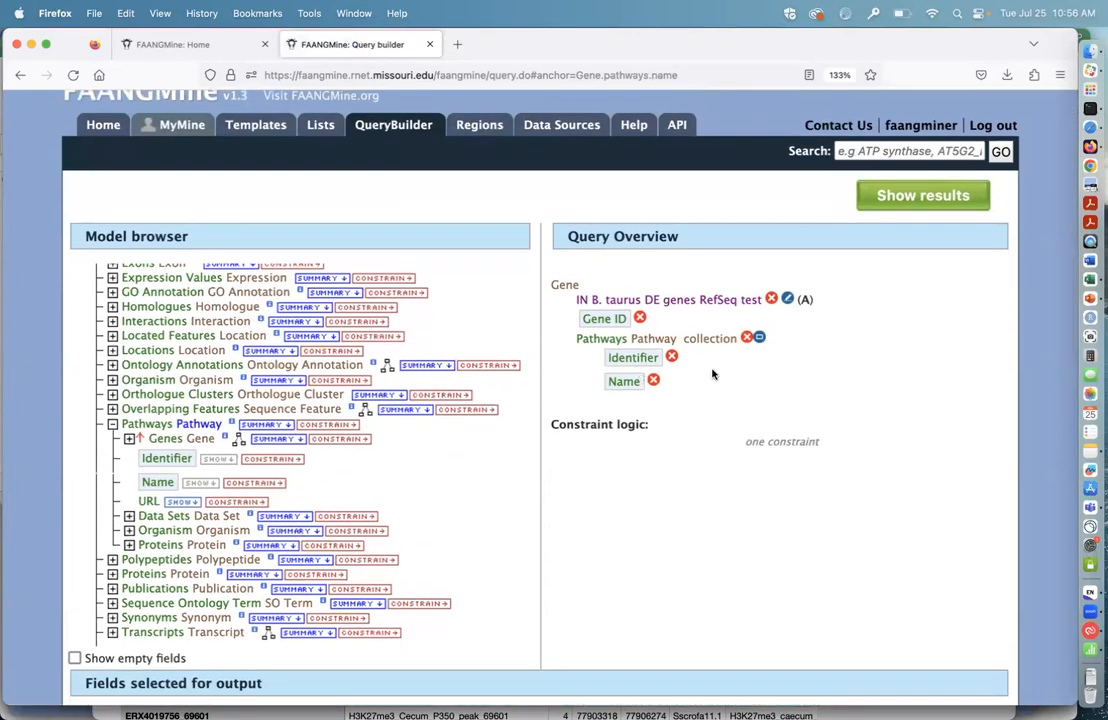
scroll(726, 407, down, 1)
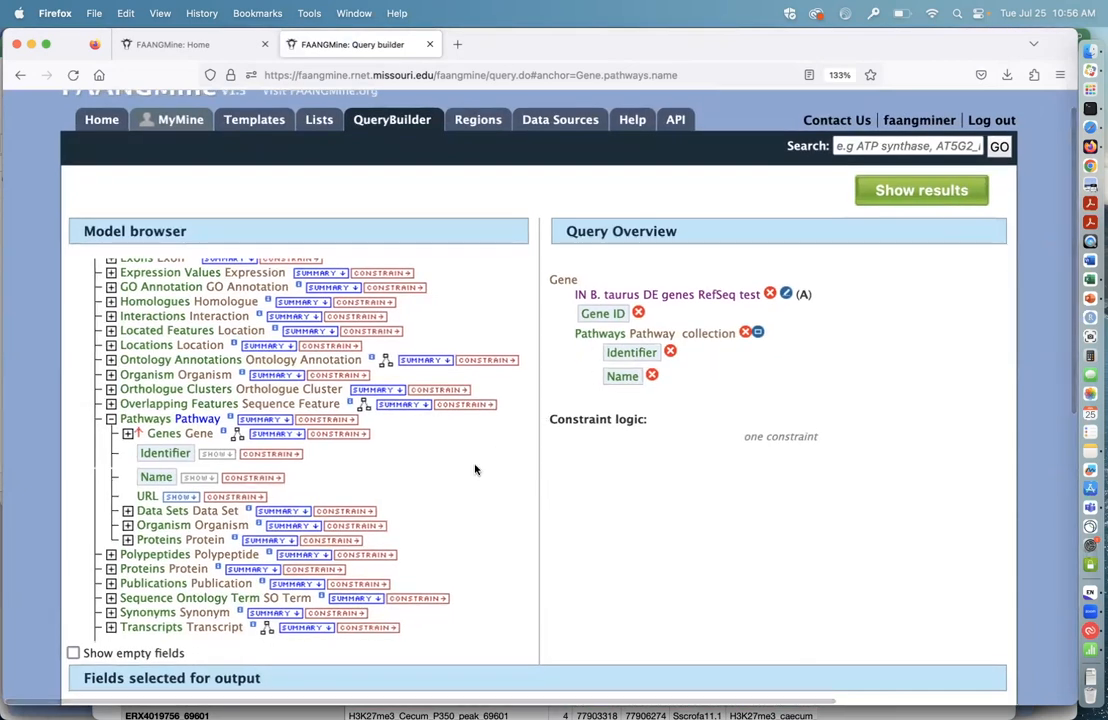
scroll(608, 559, down, 5)
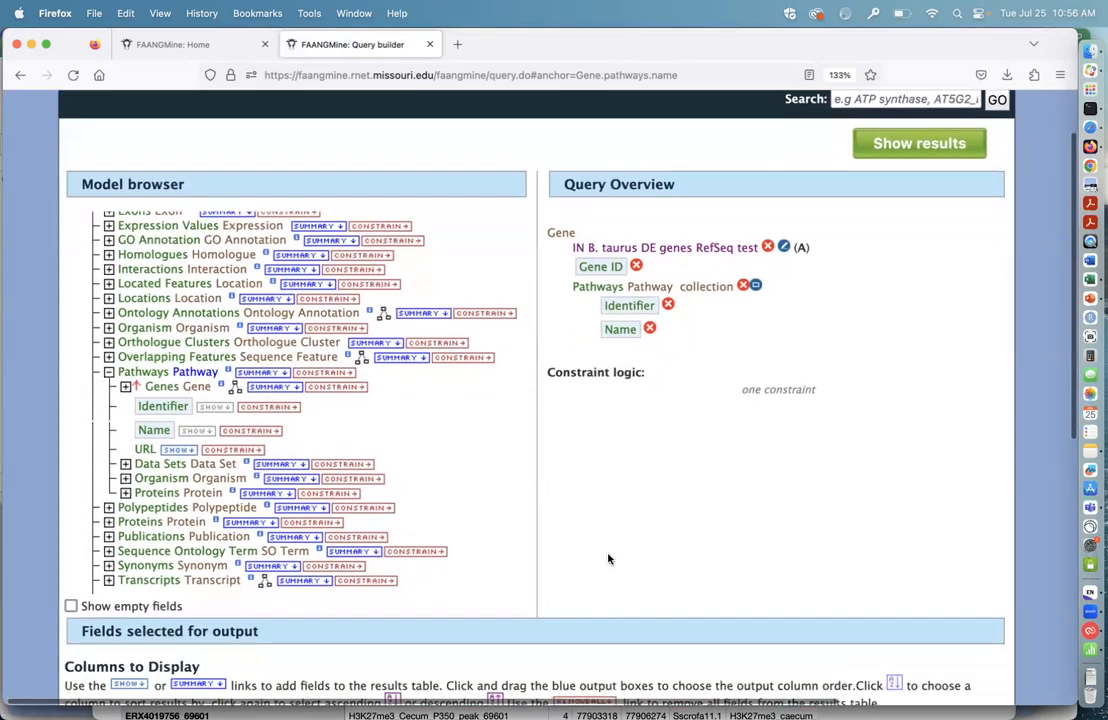
scroll(608, 559, down, 7)
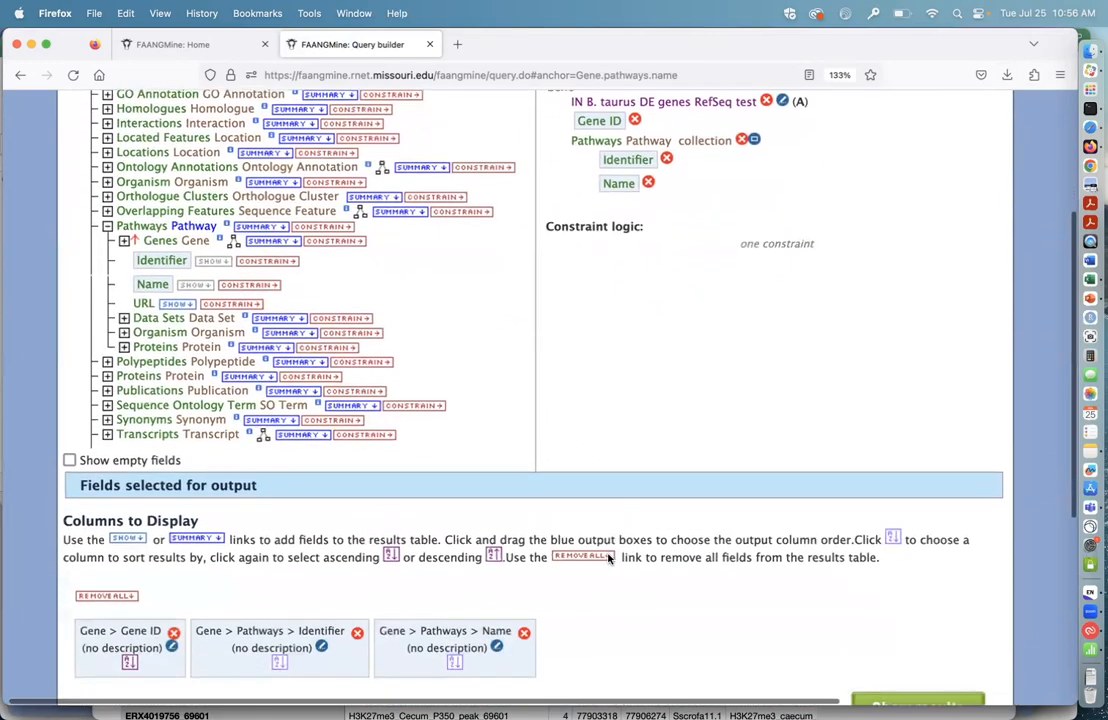
scroll(620, 462, up, 12)
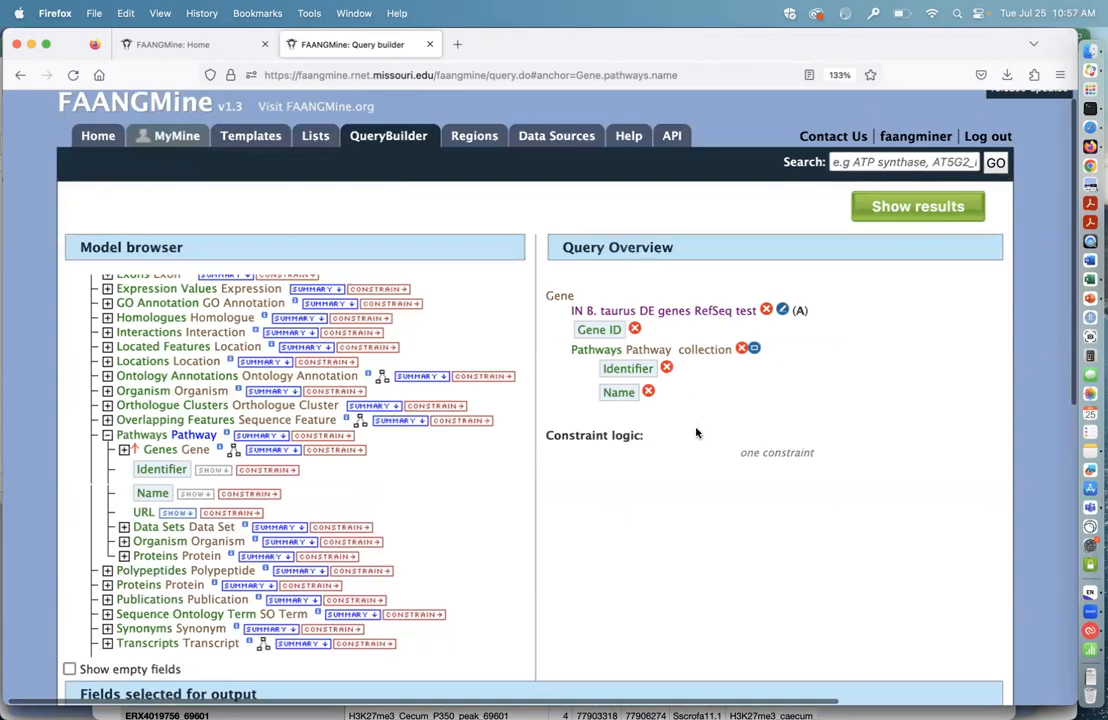
scroll(697, 432, down, 14)
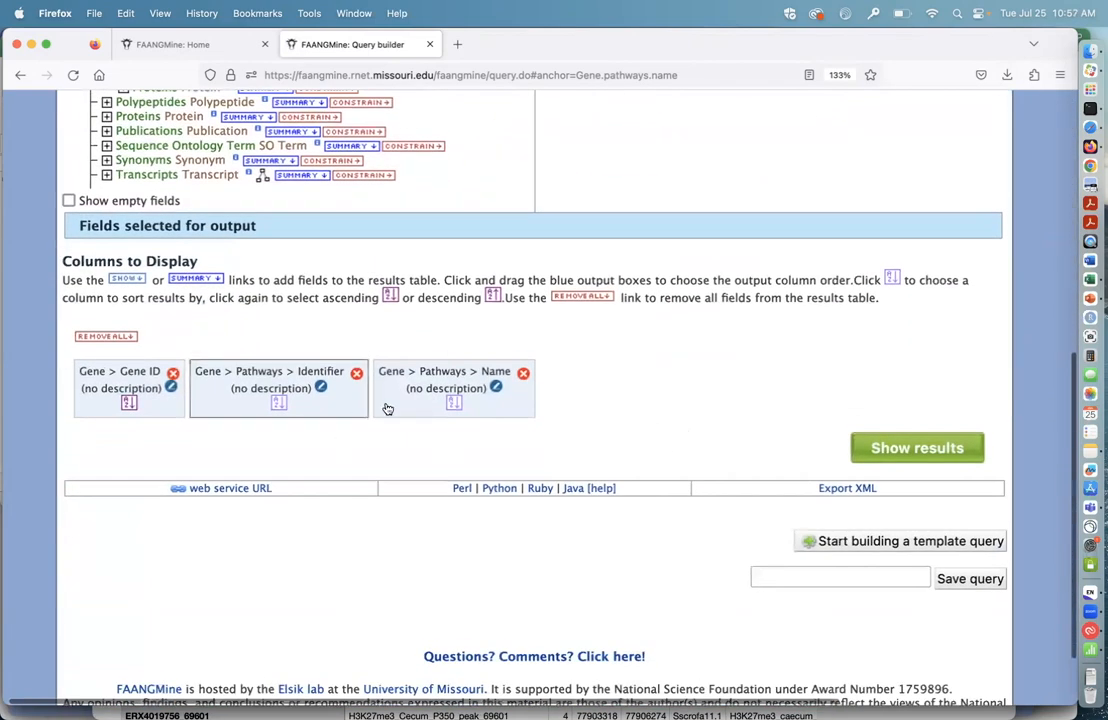
drag(410, 396, 232, 400)
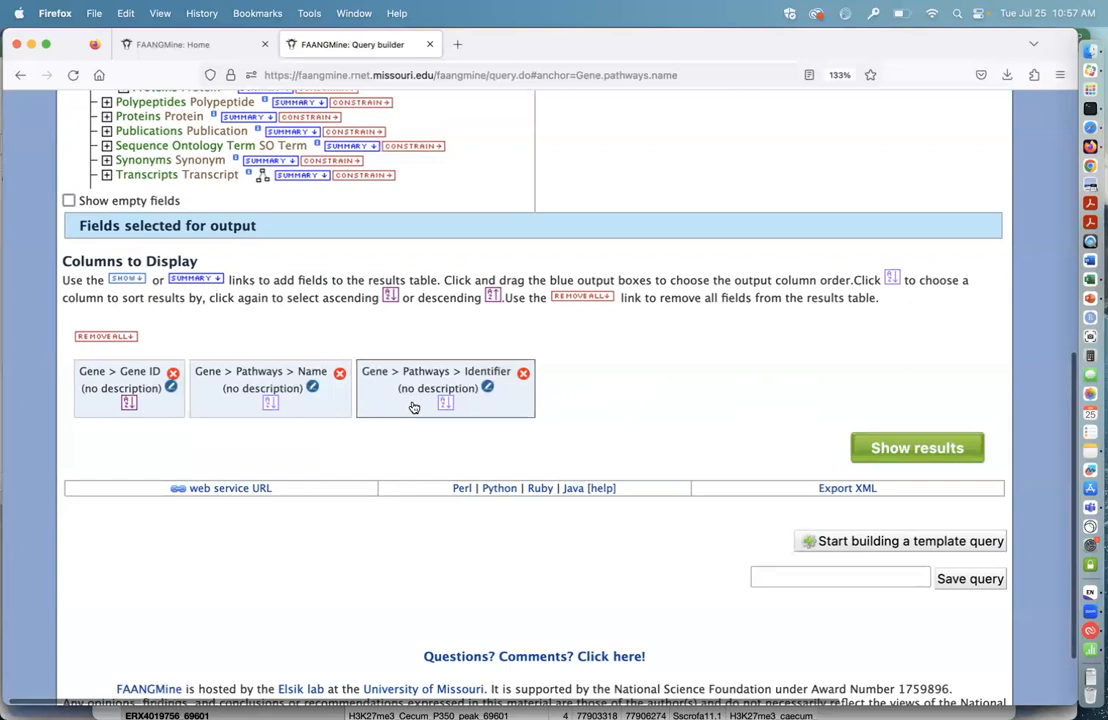
click(917, 448)
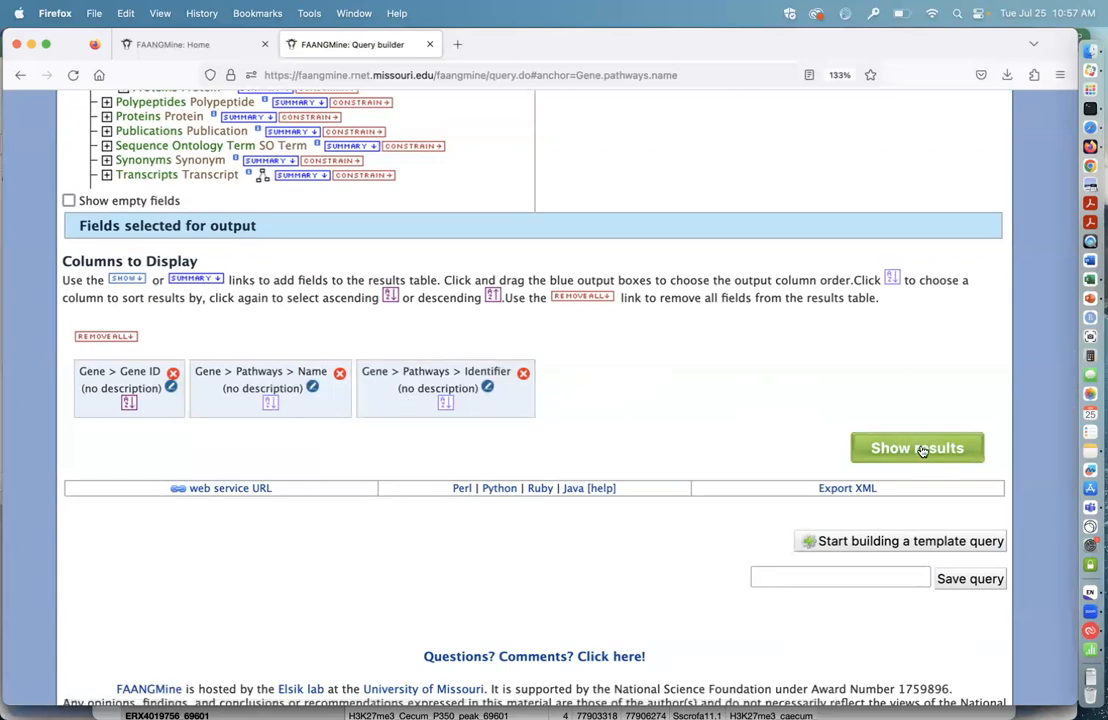
Step: Look over the gene pathway results and check the options for saving them as a list, without creating one
scroll(695, 586, down, 3)
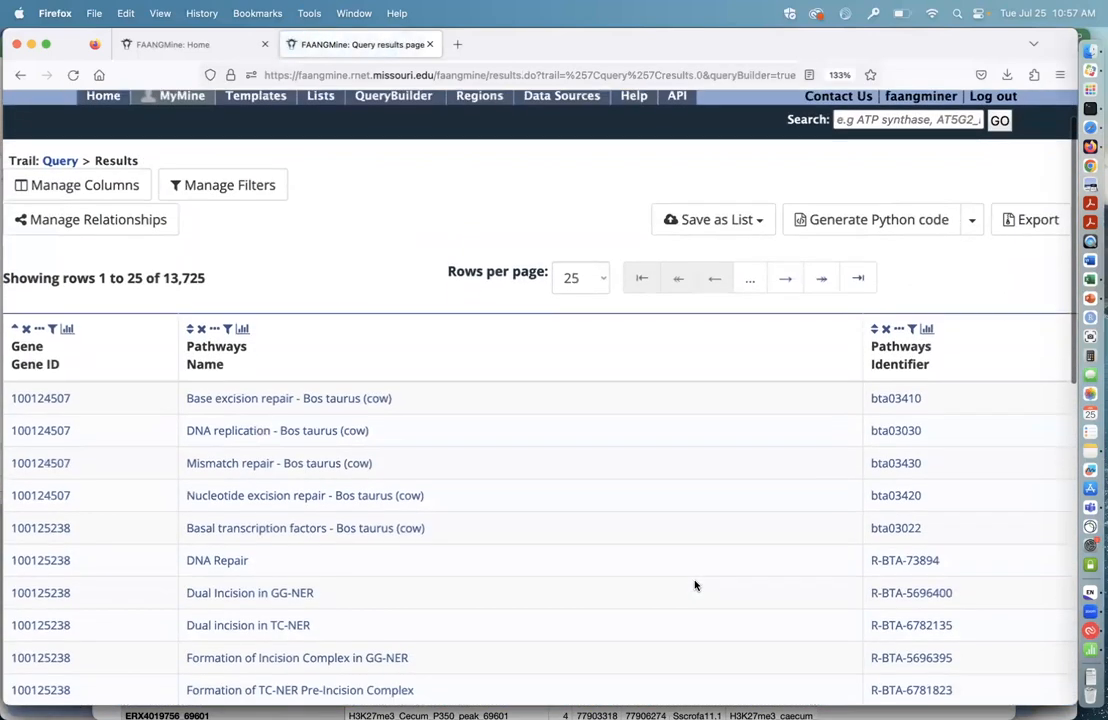
scroll(695, 586, up, 3)
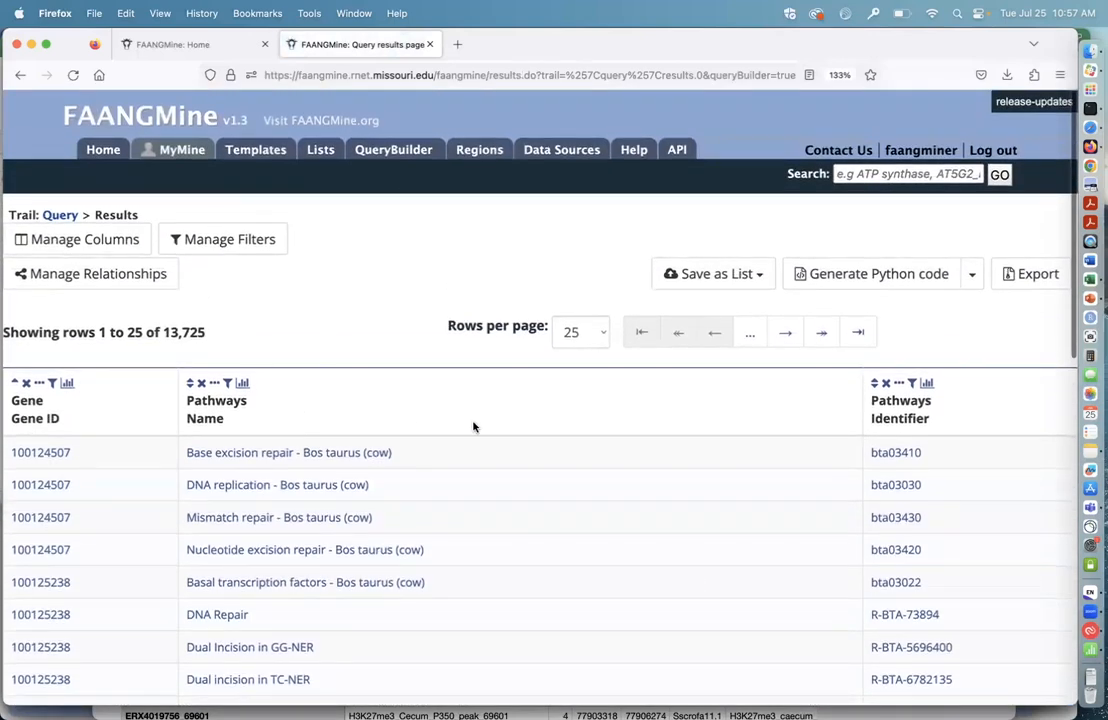
click(762, 278)
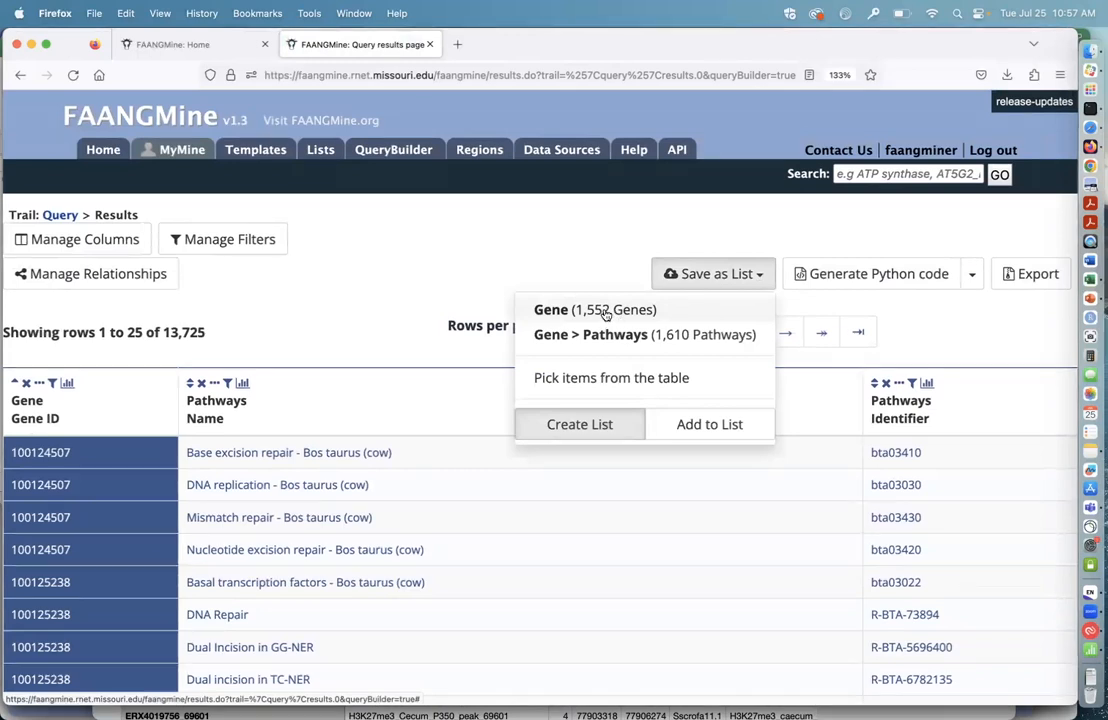
click(585, 262)
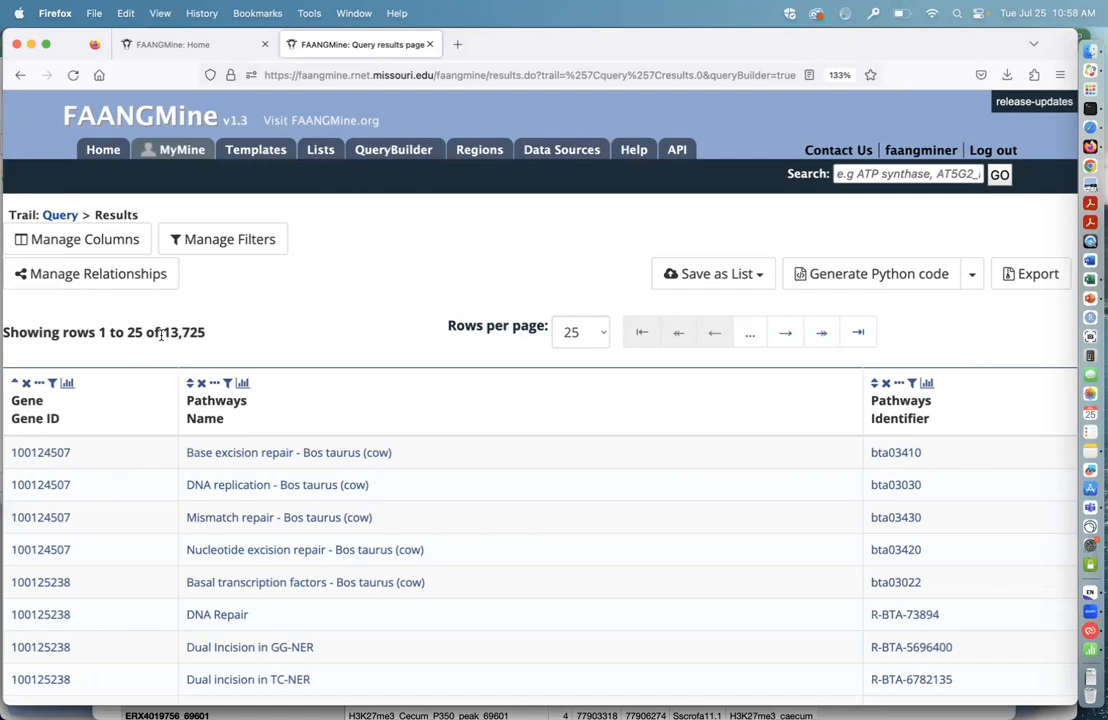
Step: Add the gene's Symbol and Description as new columns of the results table
click(98, 246)
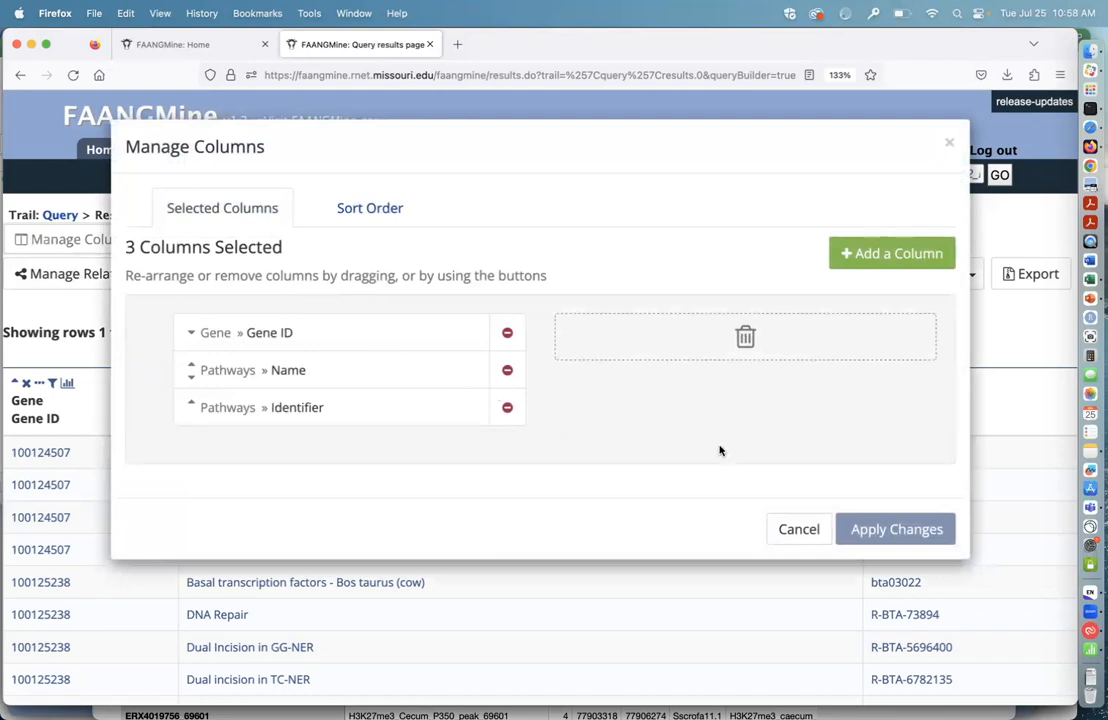
click(877, 256)
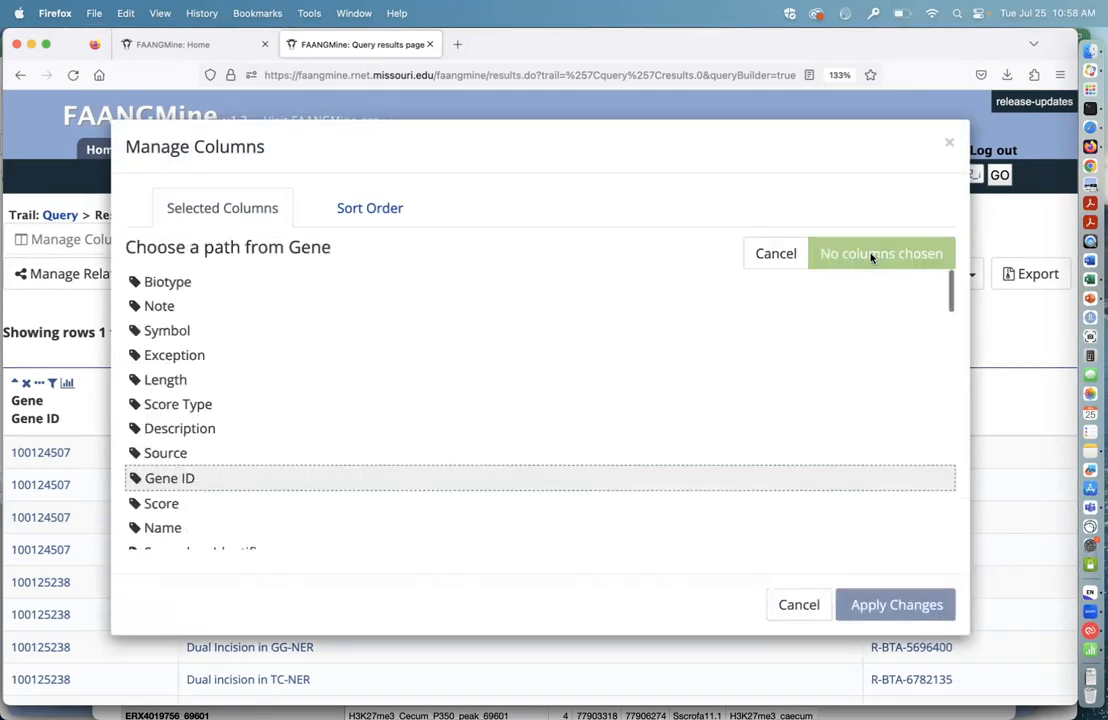
click(164, 331)
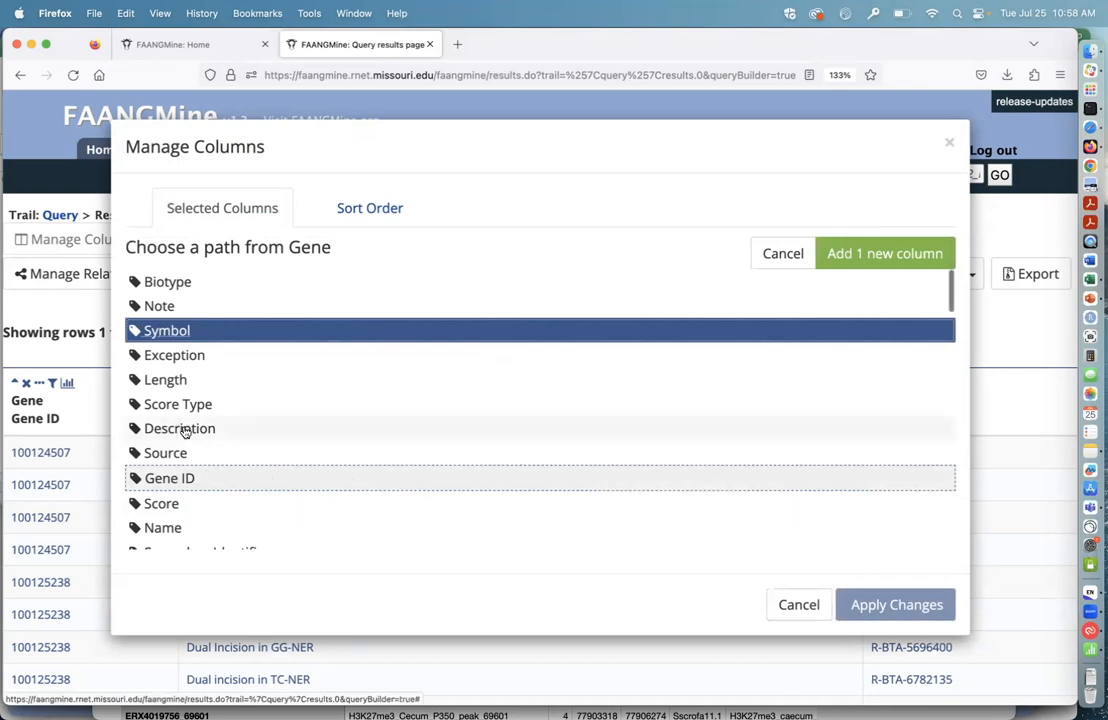
click(190, 429)
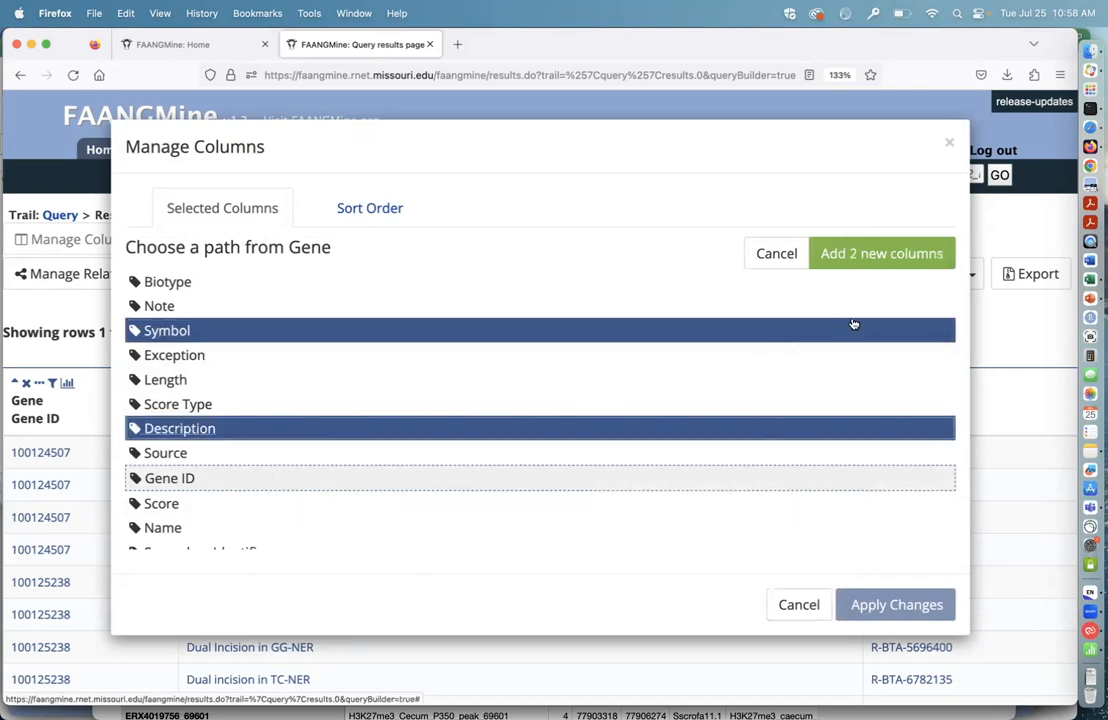
click(868, 254)
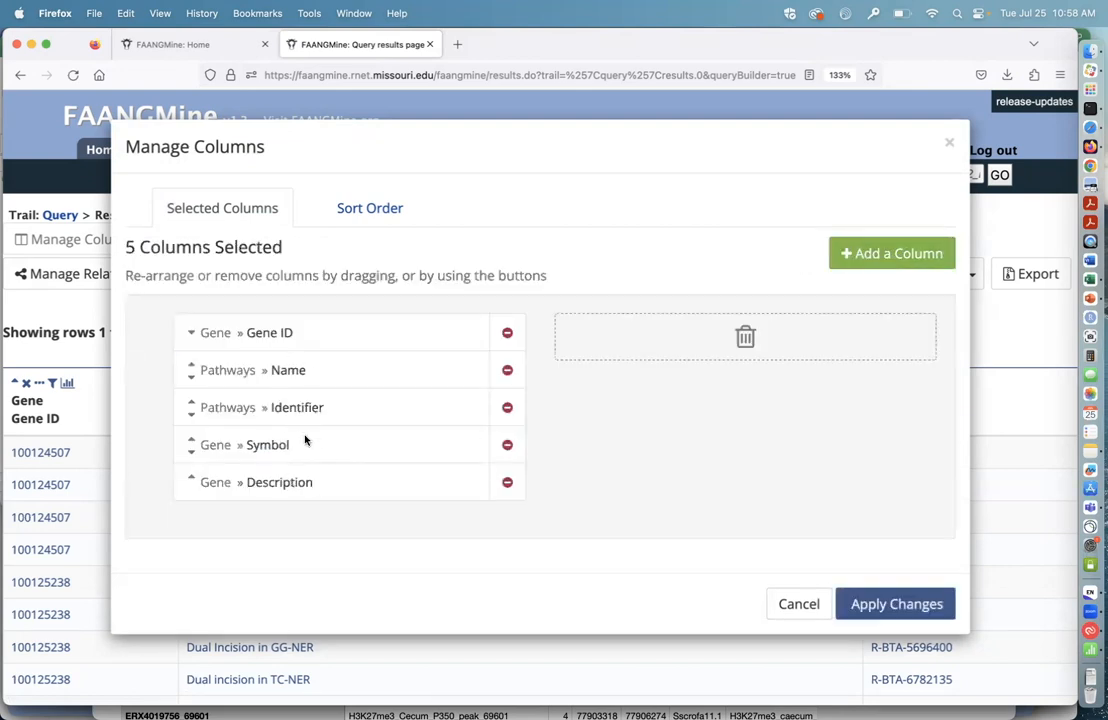
Step: Place the gene Description and Symbol columns between Gene ID and Pathways Name, apply the column changes and view the table
click(191, 440)
click(191, 402)
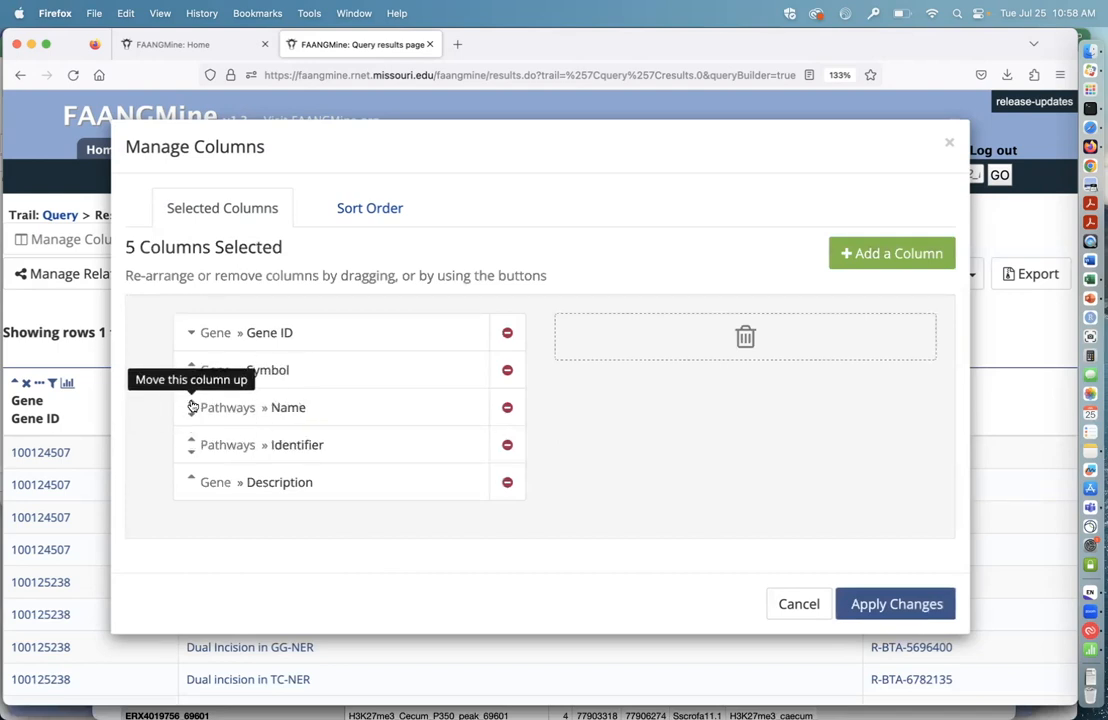
click(191, 478)
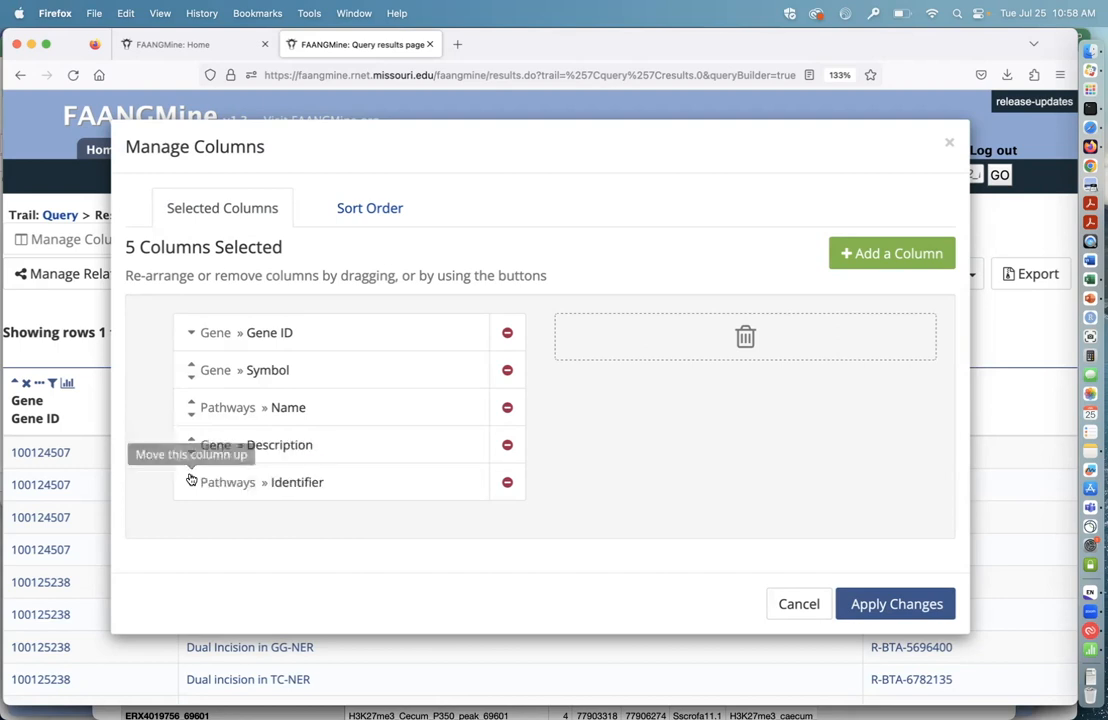
click(190, 445)
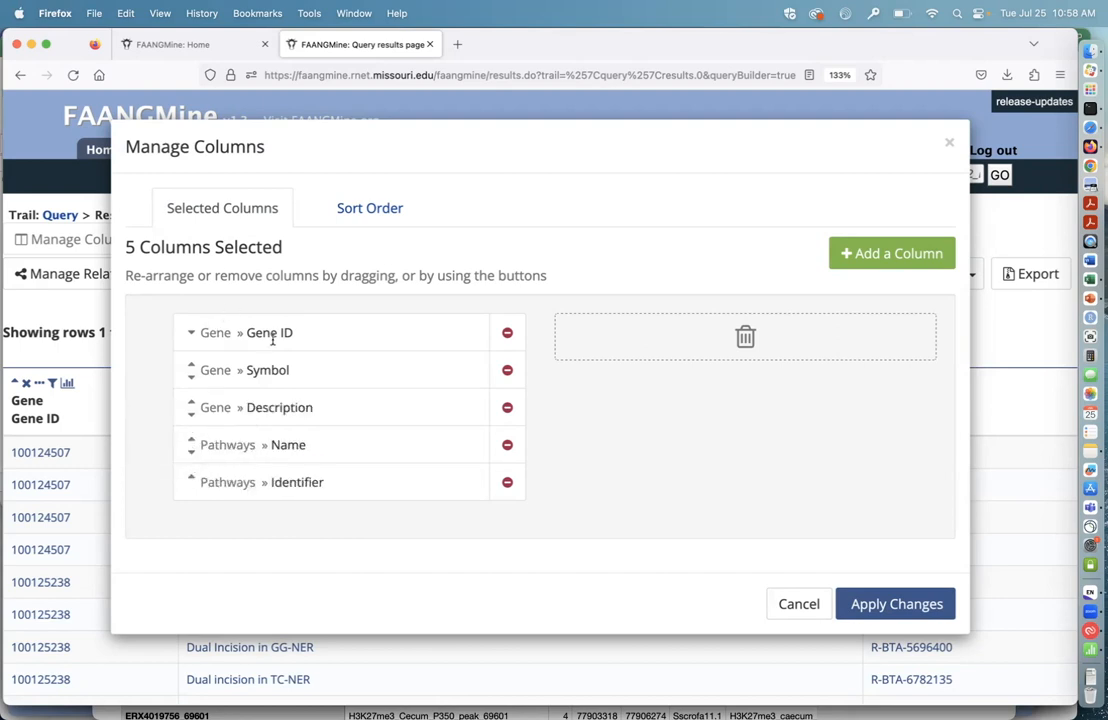
click(893, 600)
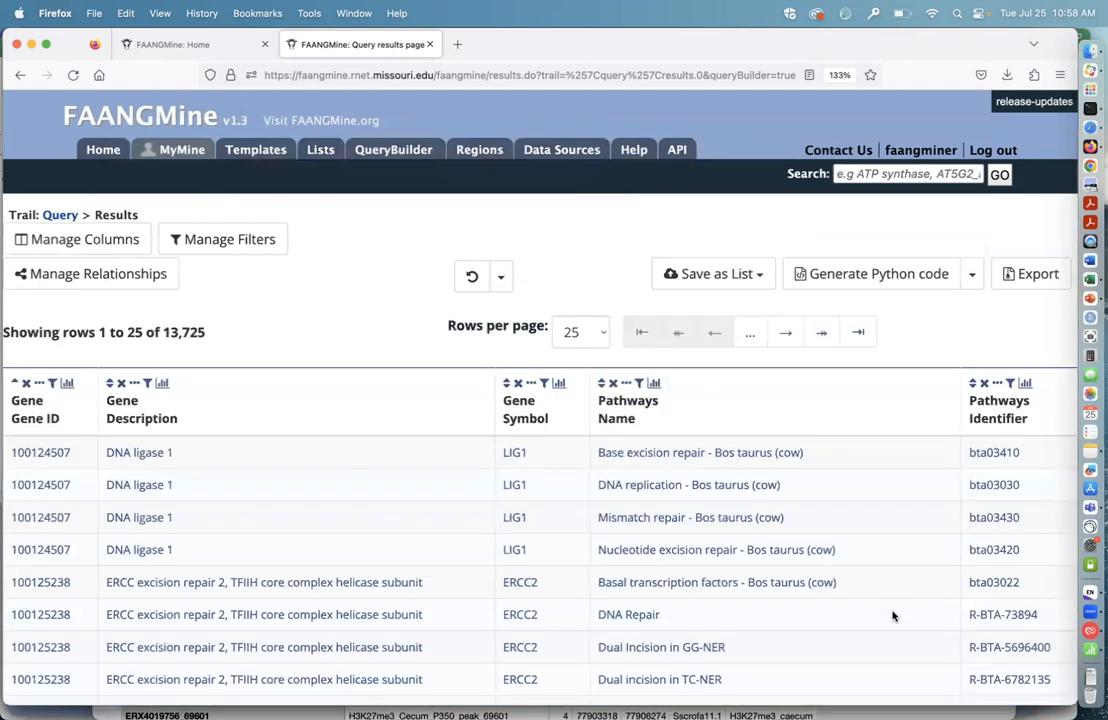
scroll(893, 607, down, 1)
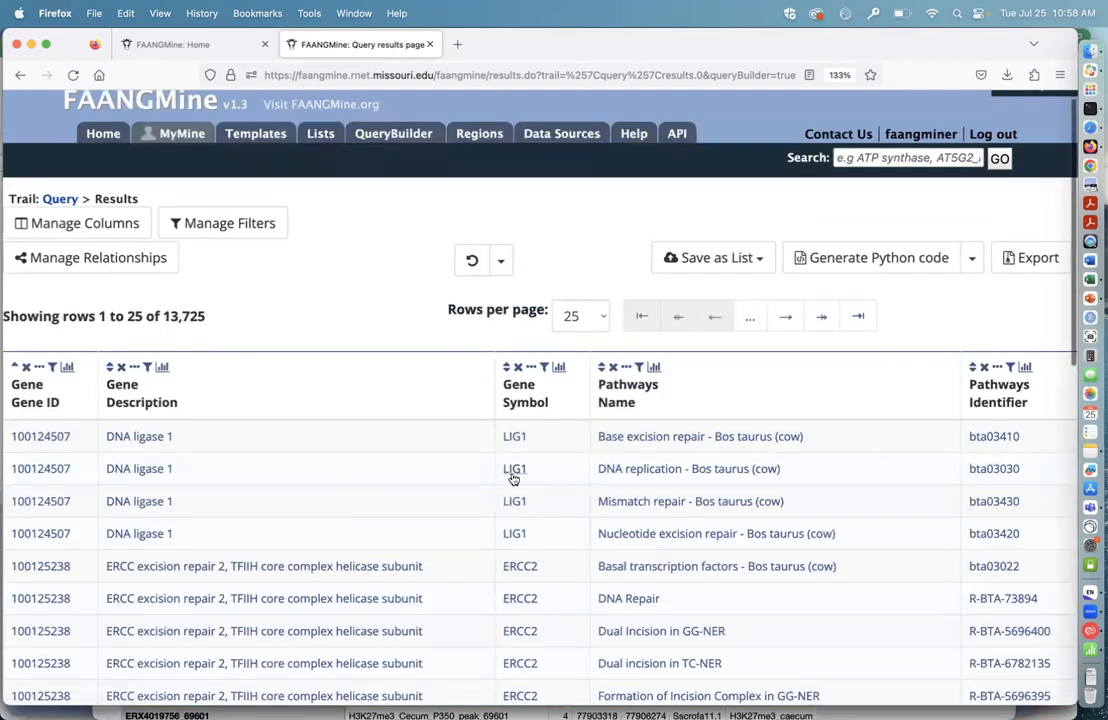
scroll(690, 488, down, 1)
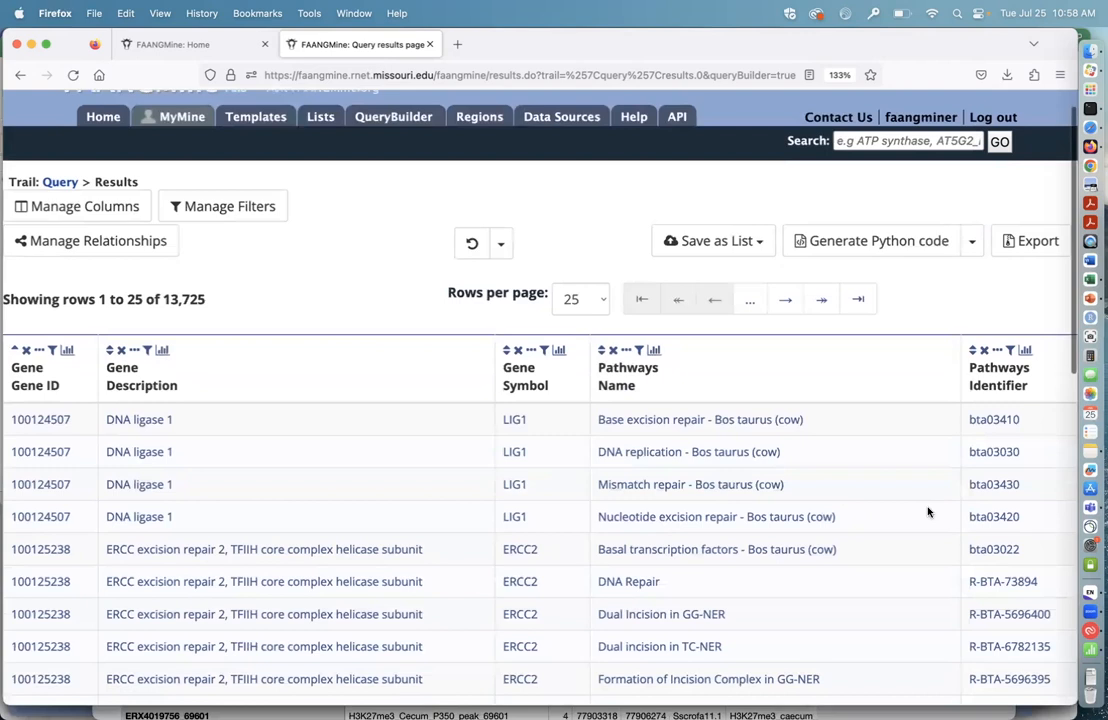
Step: Check the options for saving the results as a list of genes or pathways, without creating a list
scroll(900, 470, up, 3)
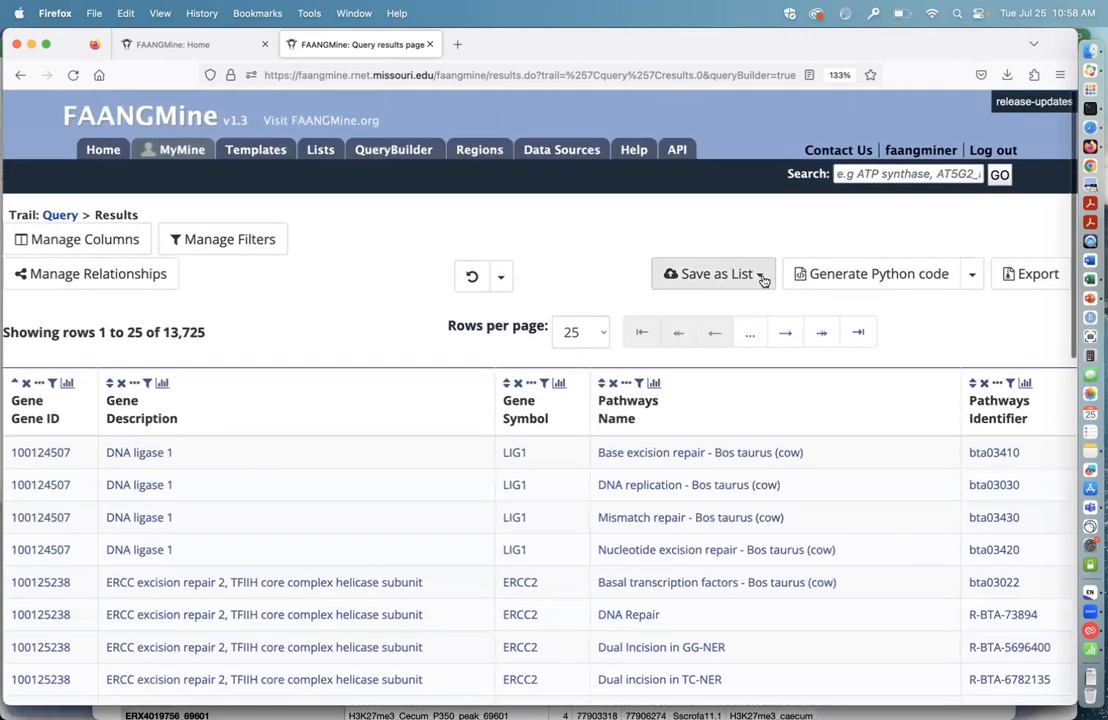
click(762, 279)
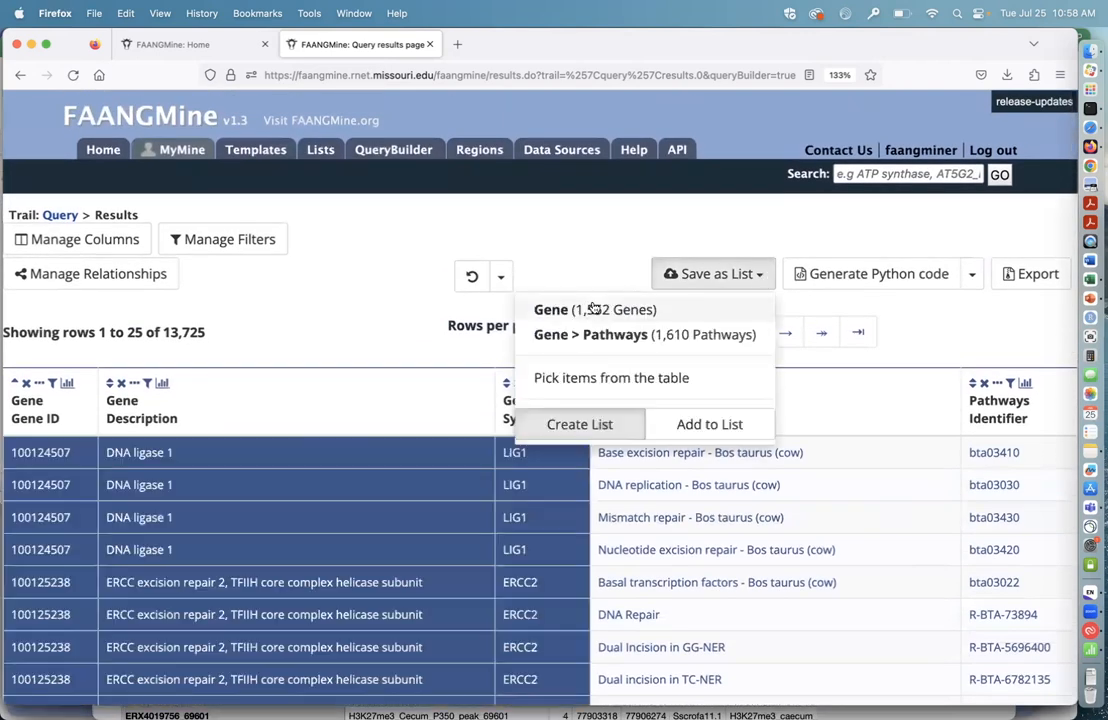
click(593, 224)
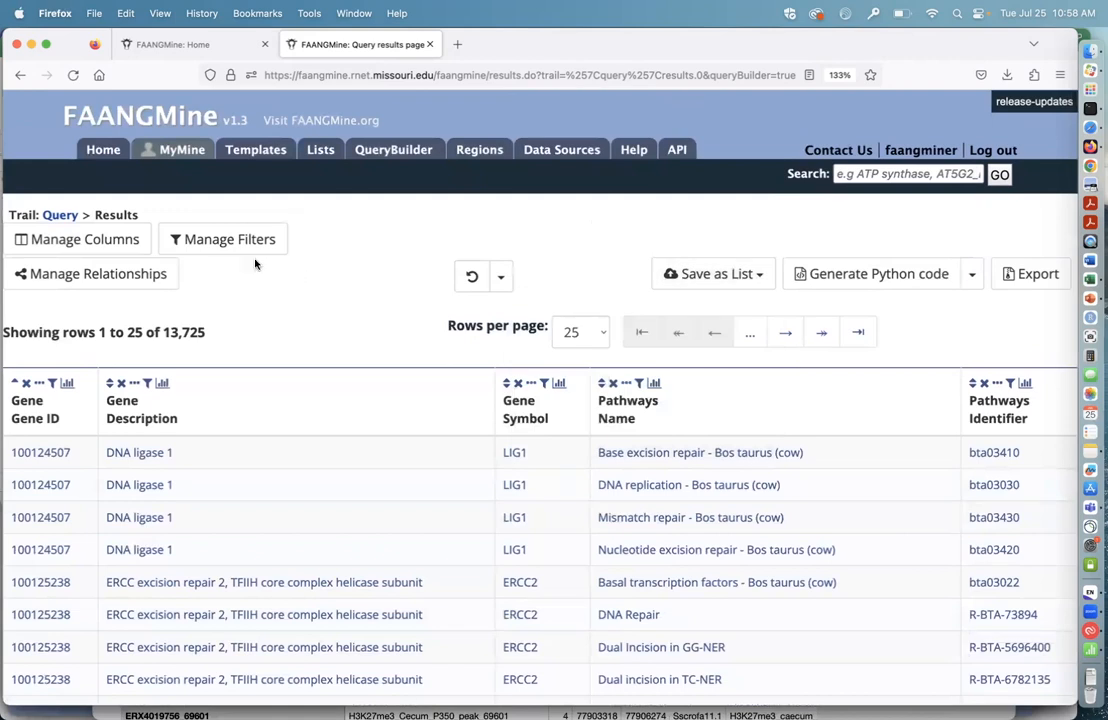
Step: Make the Gene » Pathways relationship Optional and apply the change to the results table
click(108, 279)
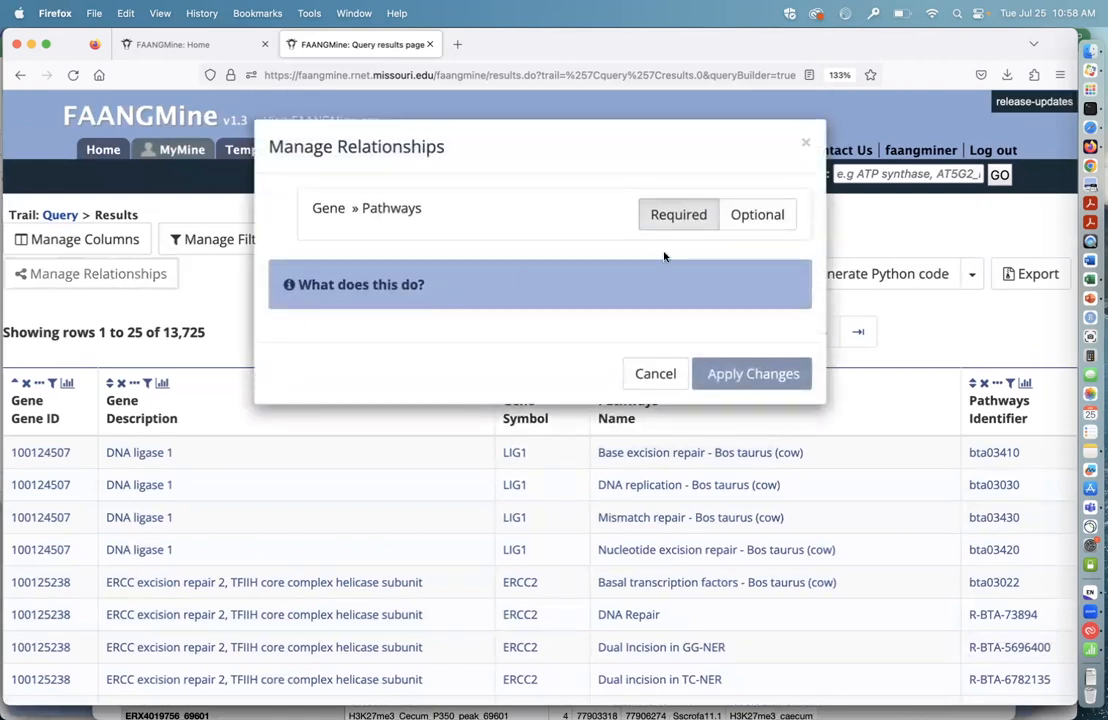
click(758, 215)
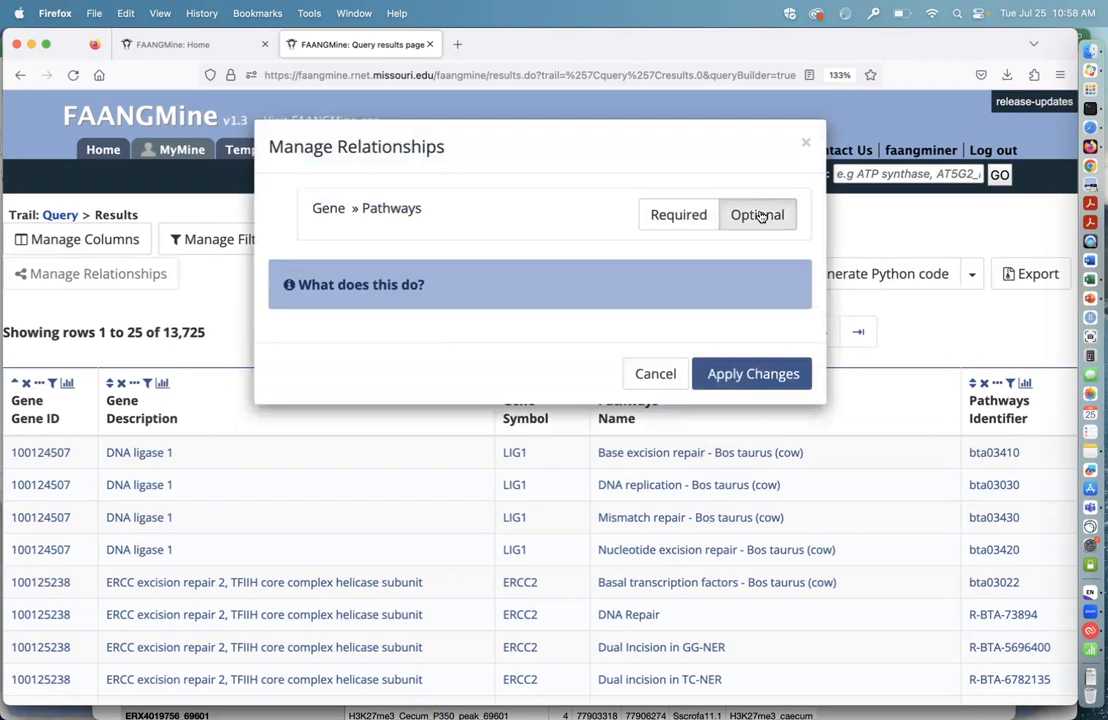
click(744, 376)
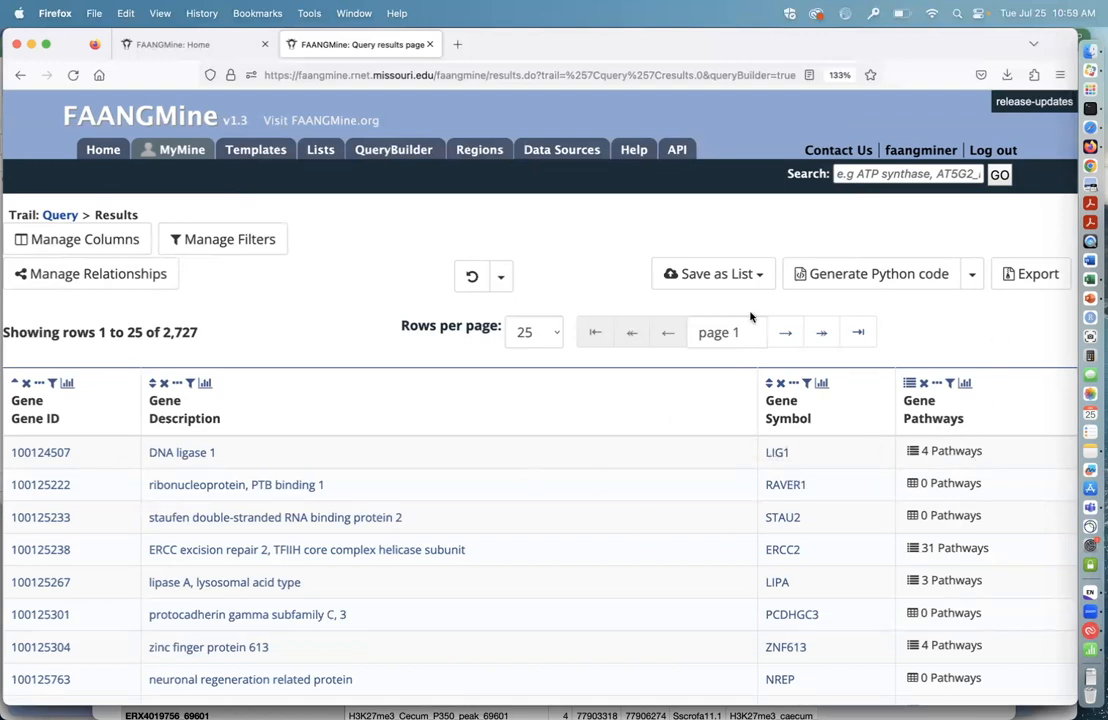
Step: Recheck the list-saving options, and inspect the pathways subtable of the DNA ligase 1 gene before collapsing it again
click(757, 277)
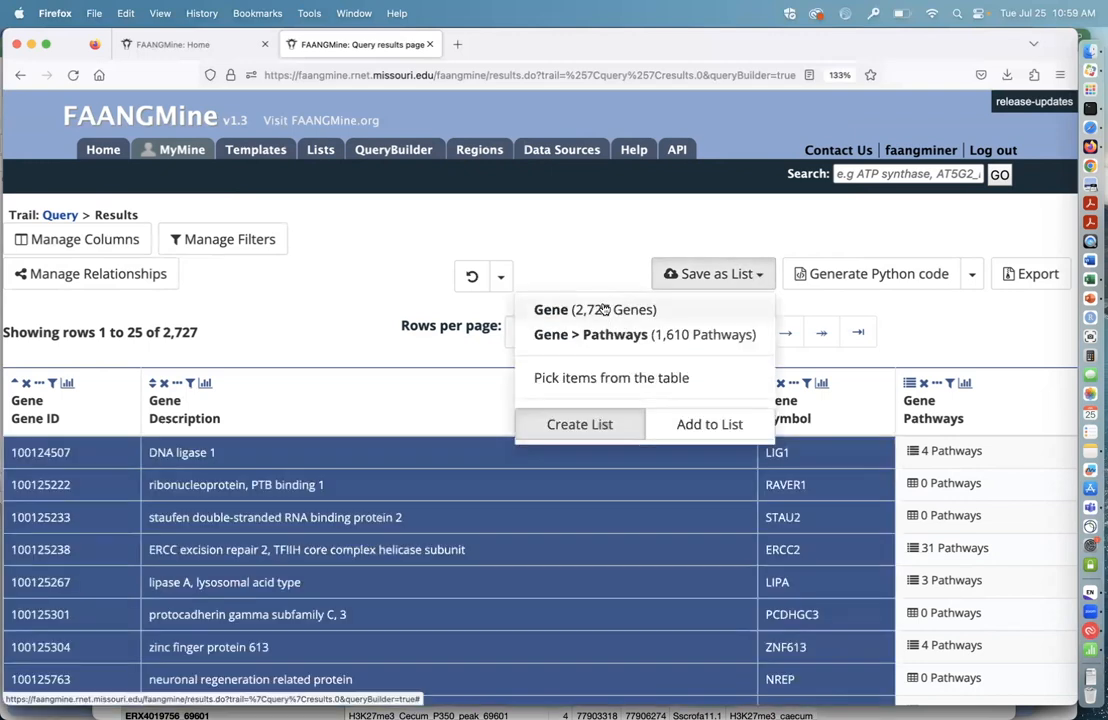
click(586, 240)
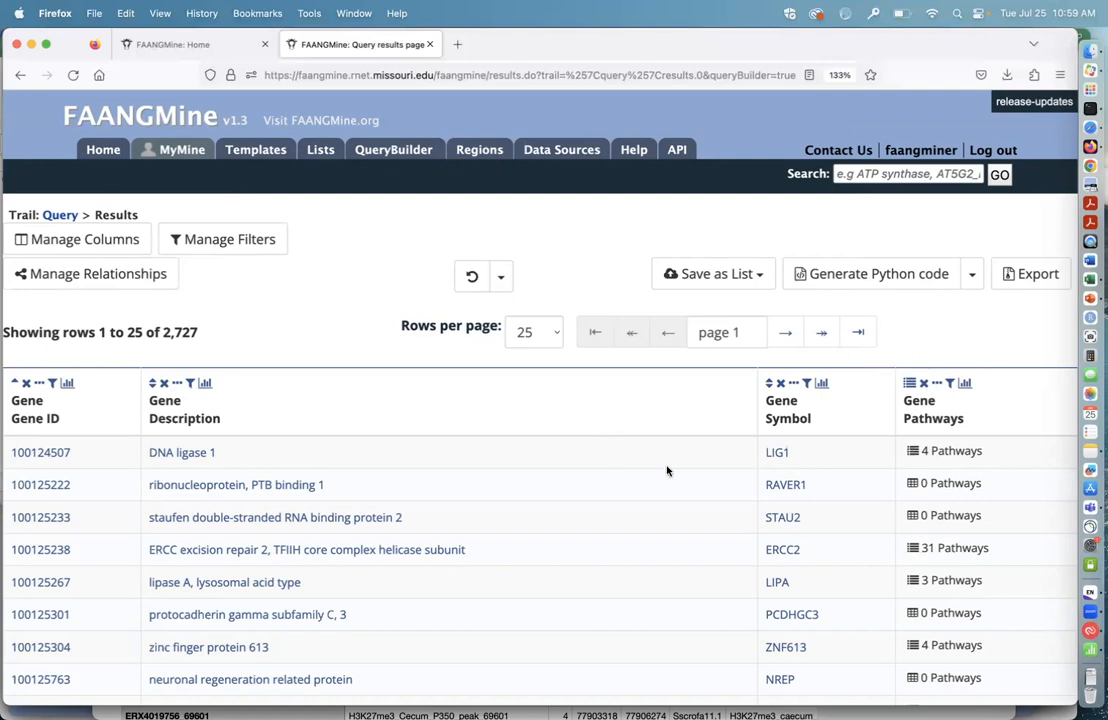
click(913, 456)
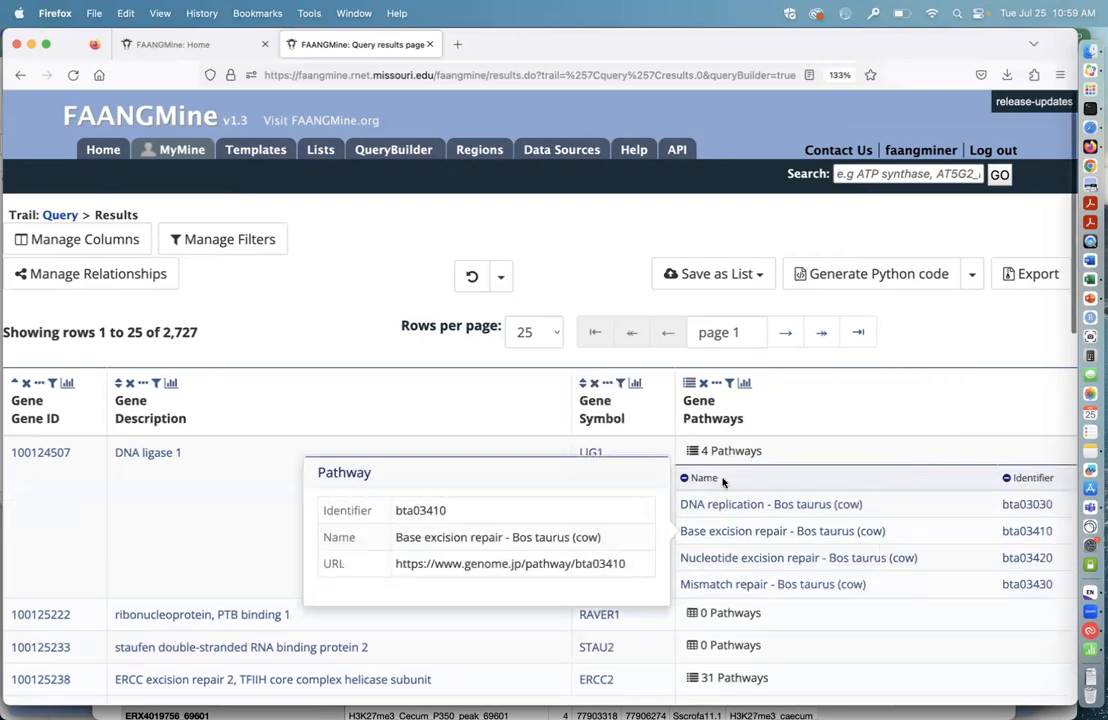
click(692, 457)
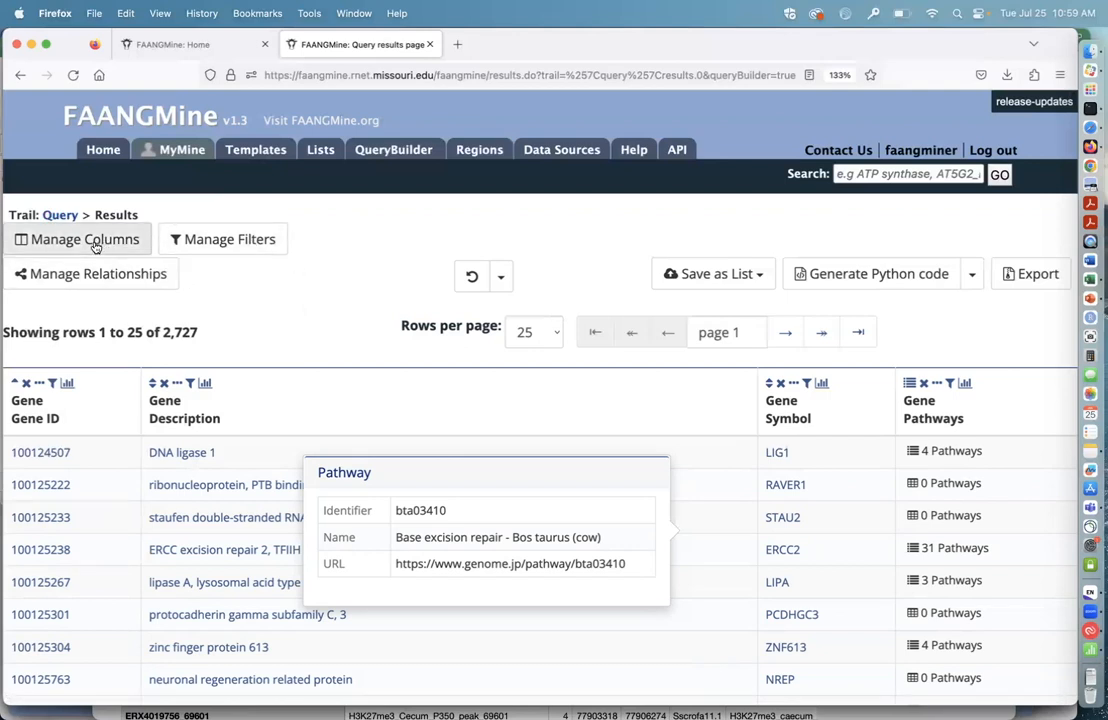
Step: Return to the query in QueryBuilder and check the join style options of its Pathways collection without changing them
click(60, 217)
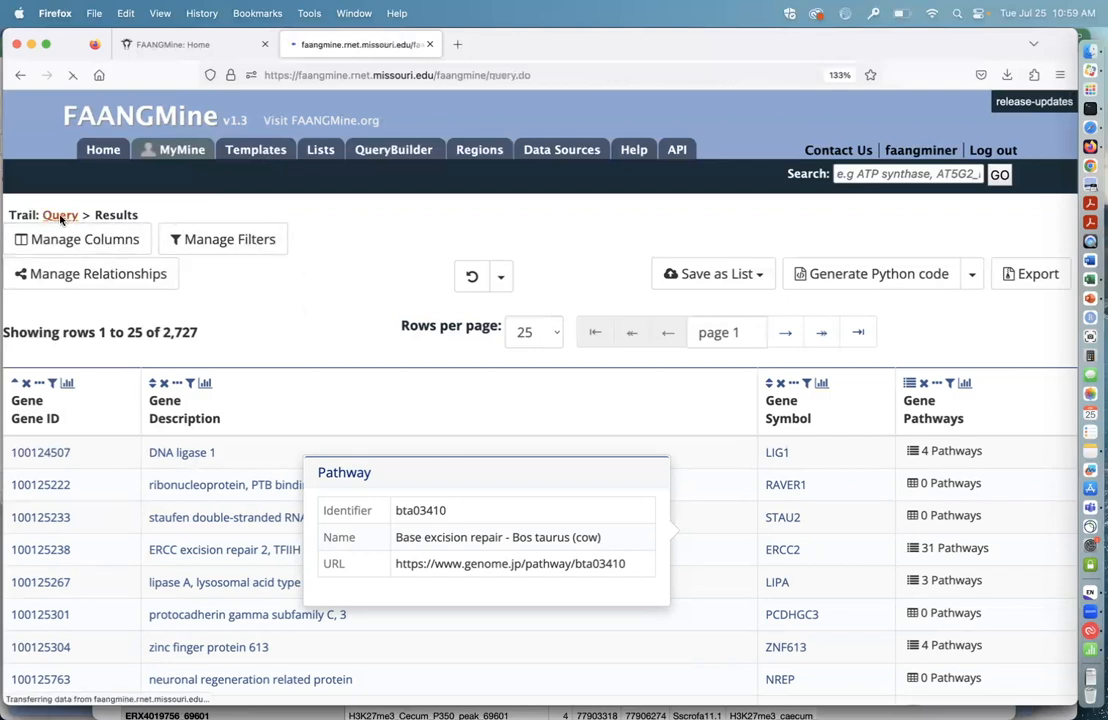
scroll(630, 538, down, 1)
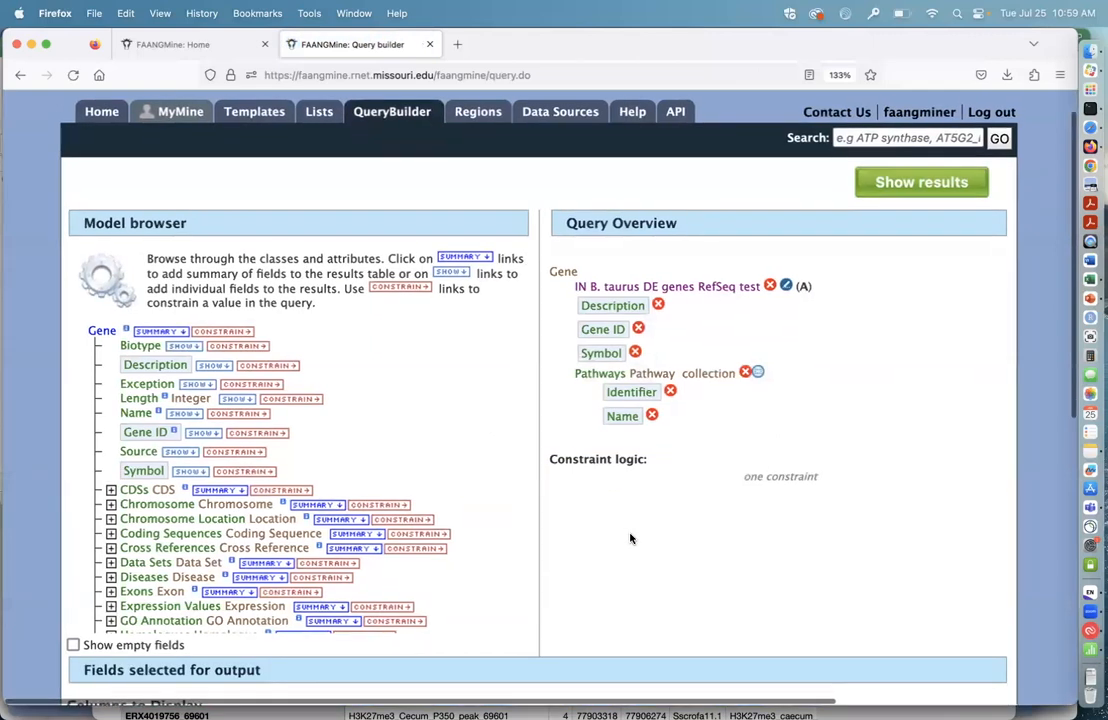
scroll(640, 500, down, 1)
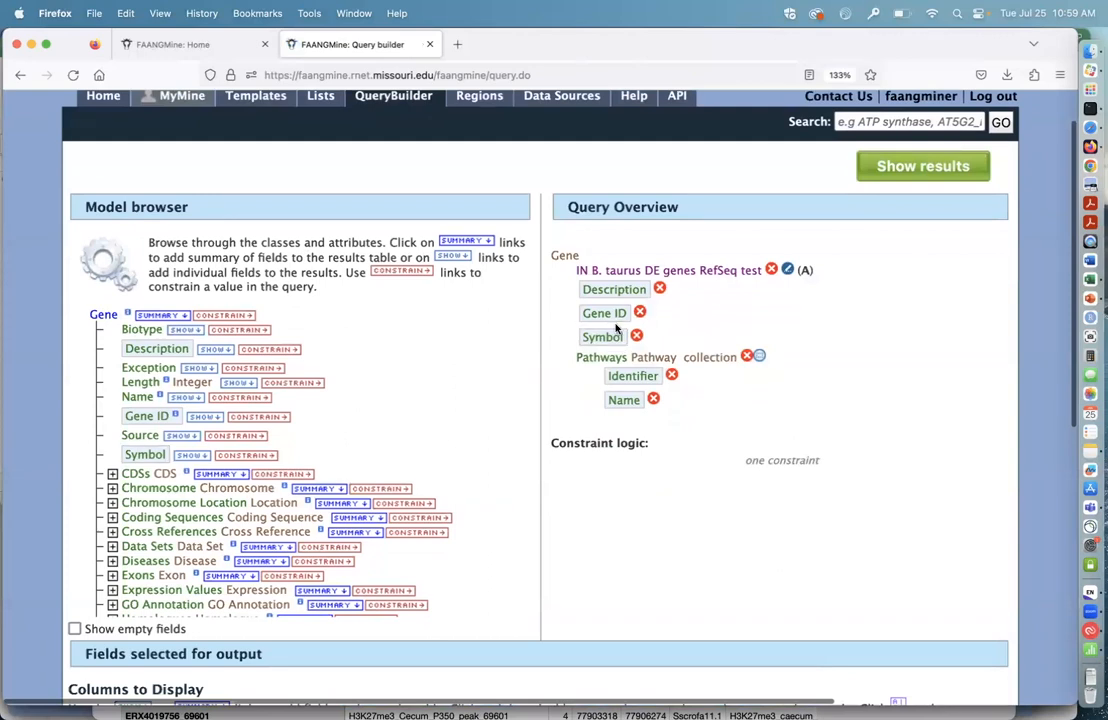
click(760, 358)
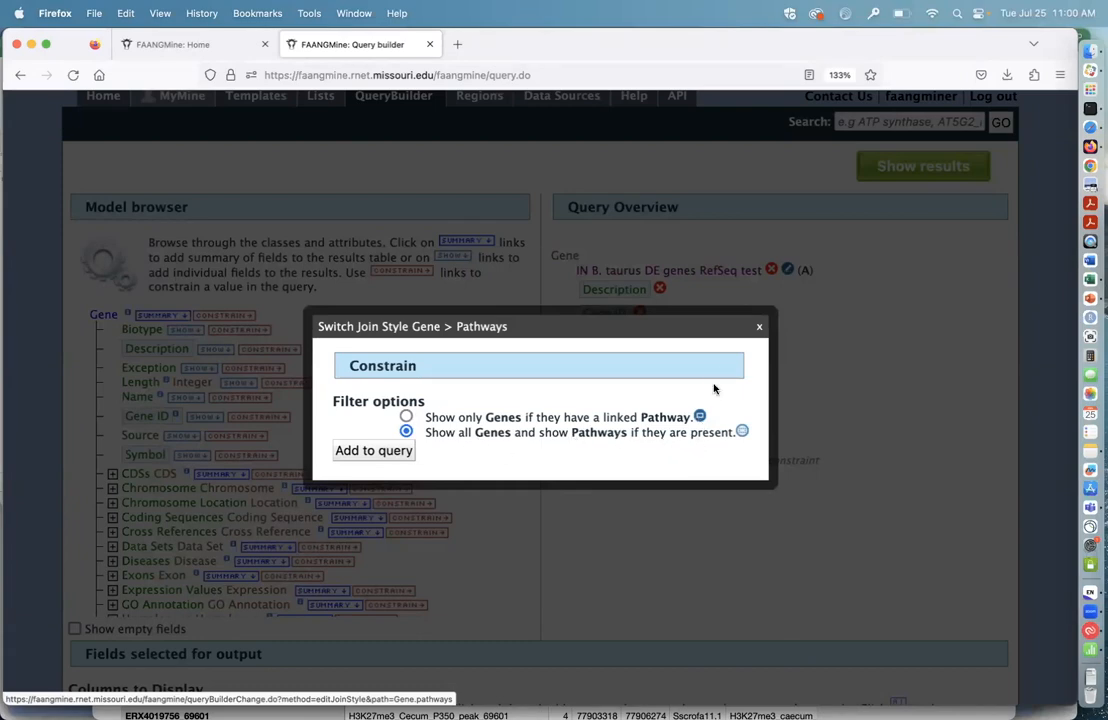
click(759, 329)
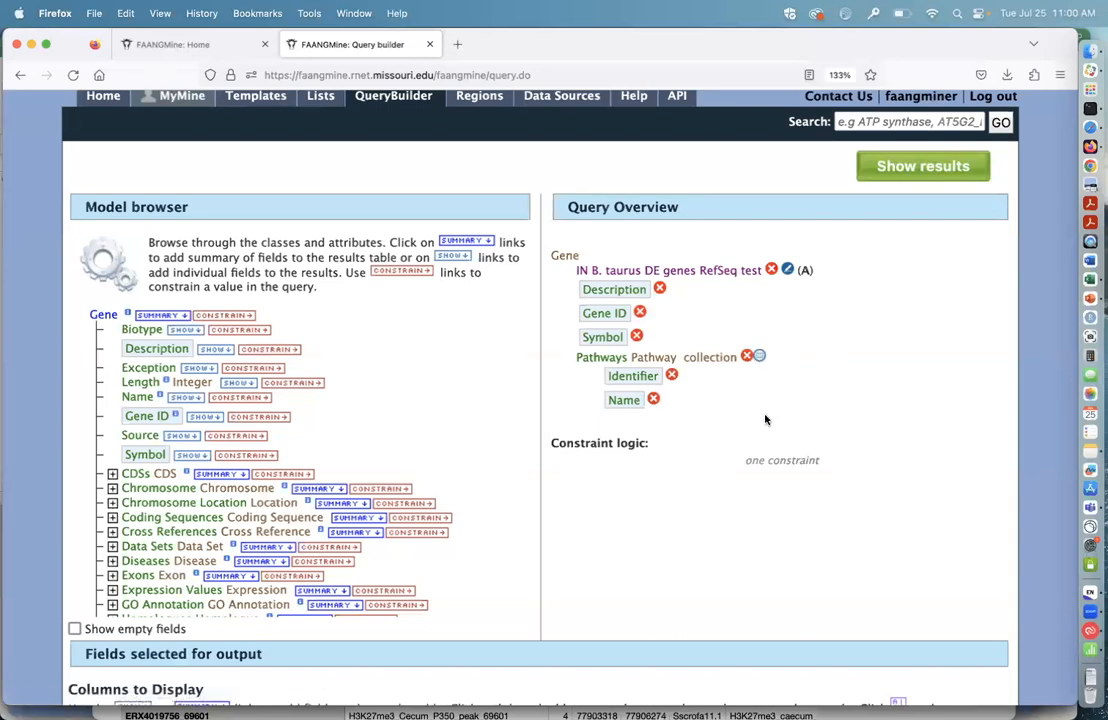
Step: Add the Identifier, Name and Namespace of the gene's GO Annotation Ontology Term to the query output
scroll(664, 520, down, 1)
scroll(664, 520, down, 1)
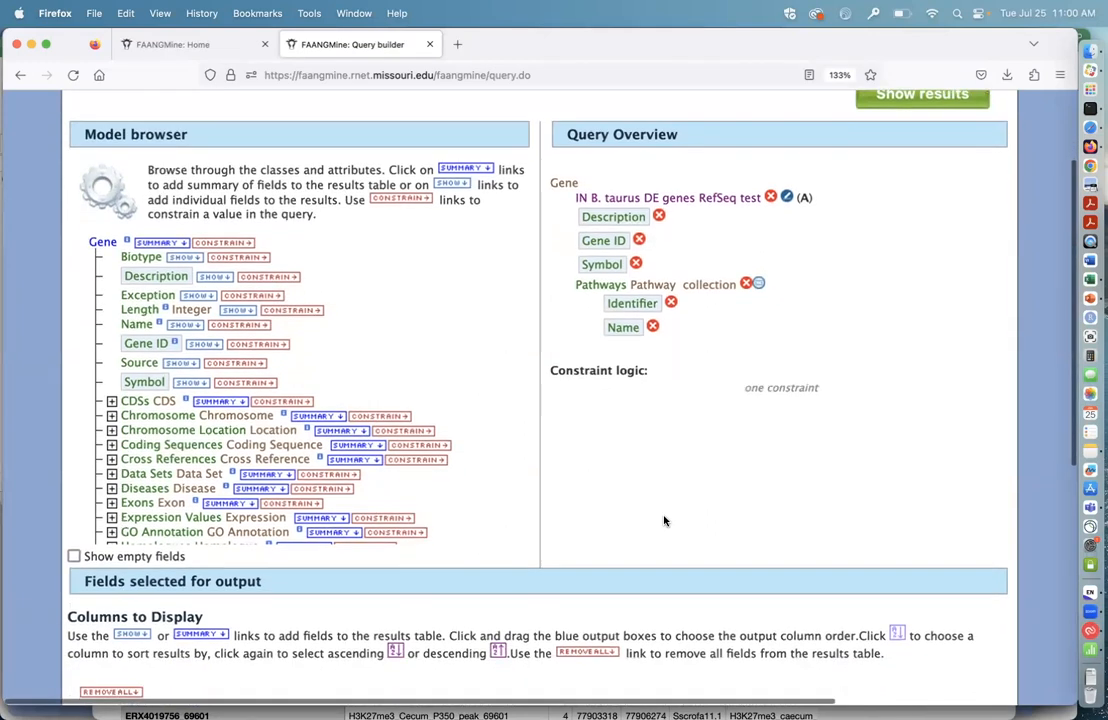
scroll(330, 408, down, 1)
scroll(328, 408, down, 1)
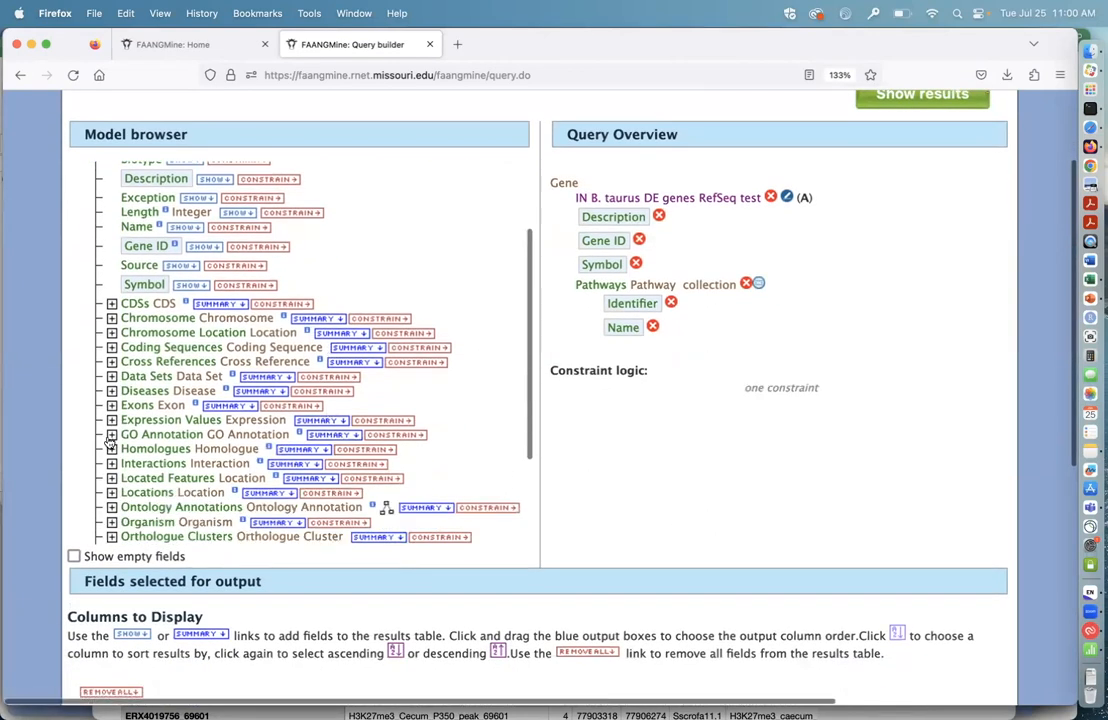
click(112, 435)
scroll(386, 444, down, 1)
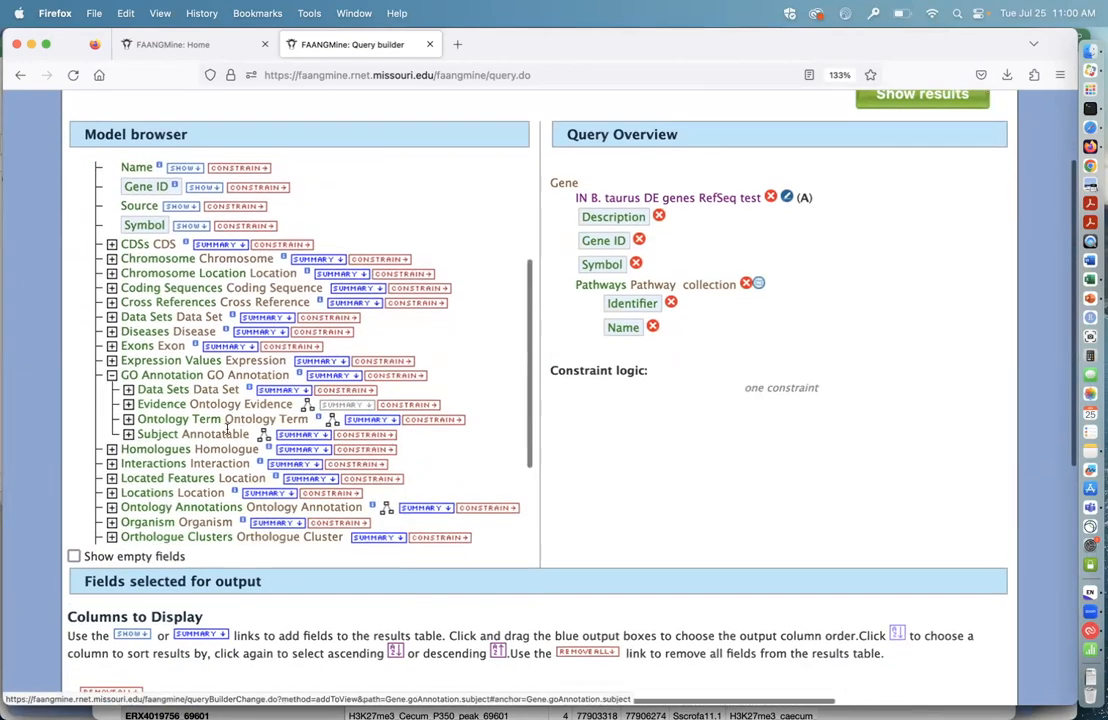
click(128, 420)
click(232, 399)
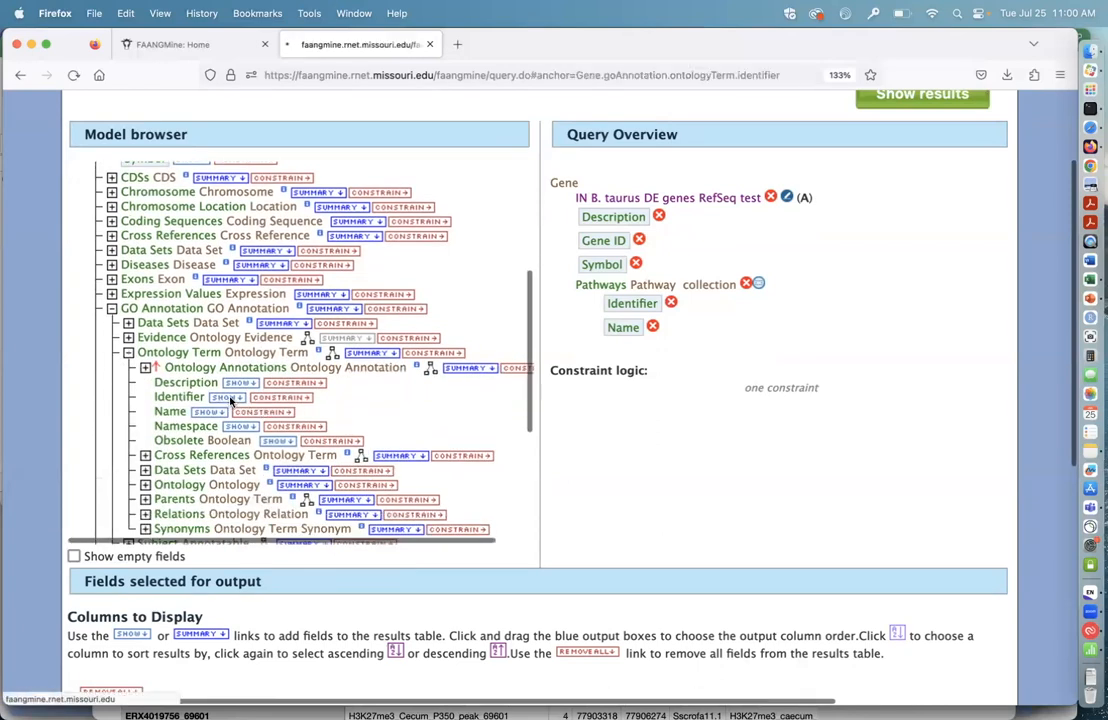
scroll(215, 385, up, 1)
click(200, 366)
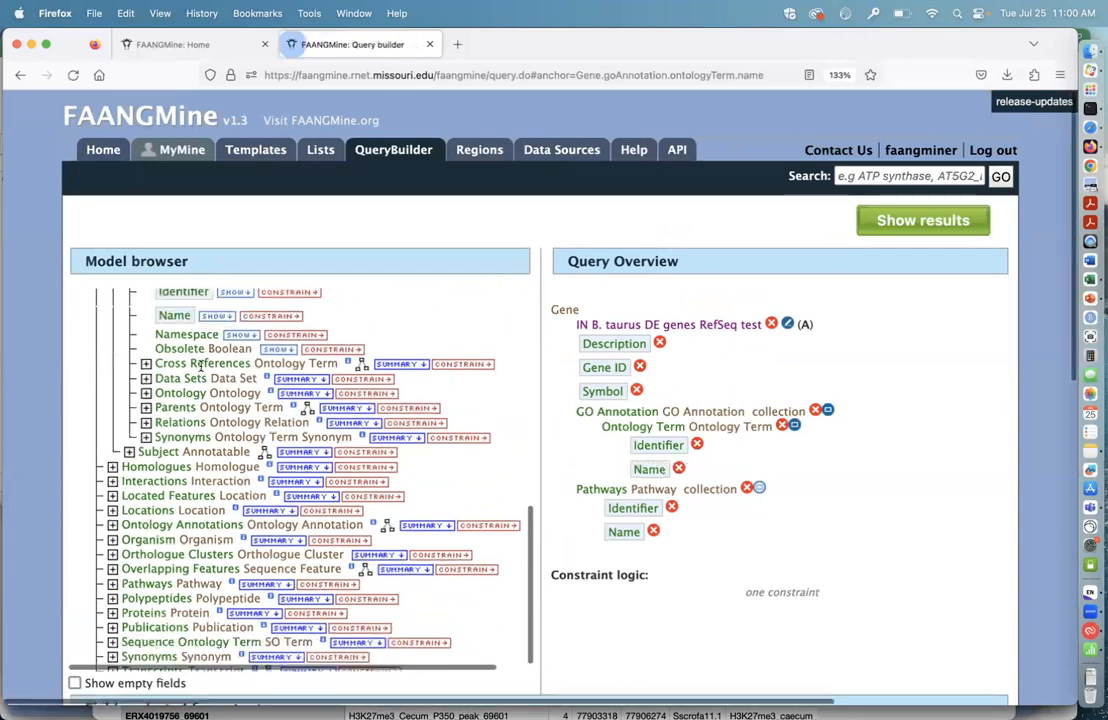
click(240, 336)
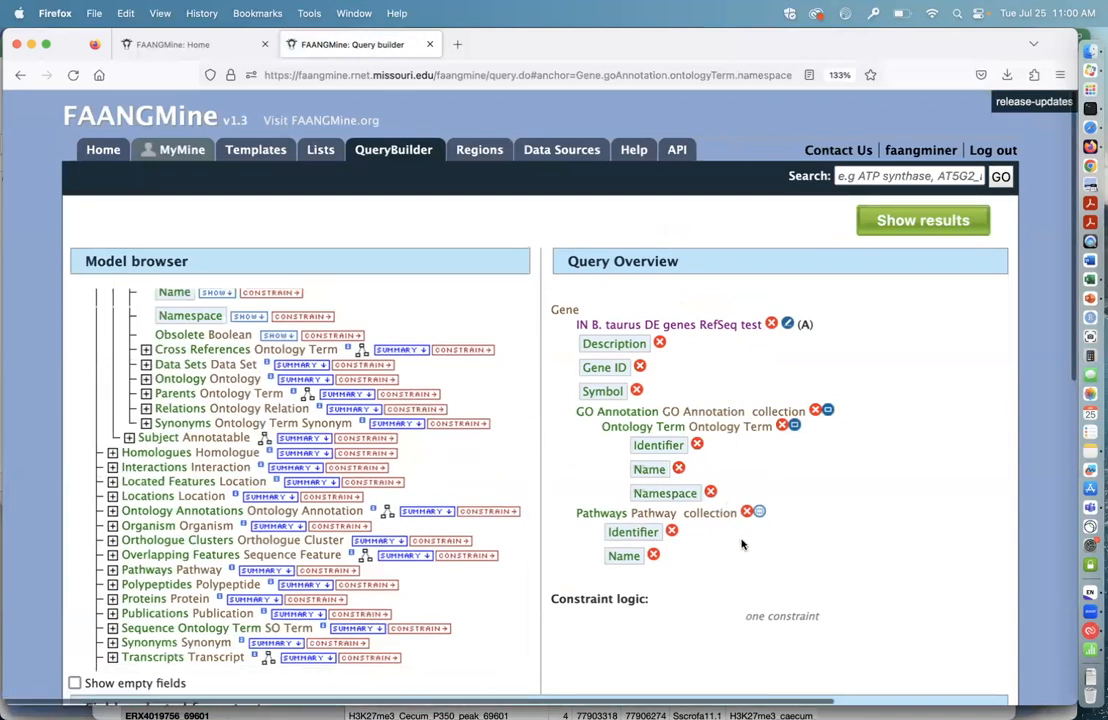
Step: Switch the GO Annotation join style to show all Genes and show GO Annotations if they are present
click(828, 411)
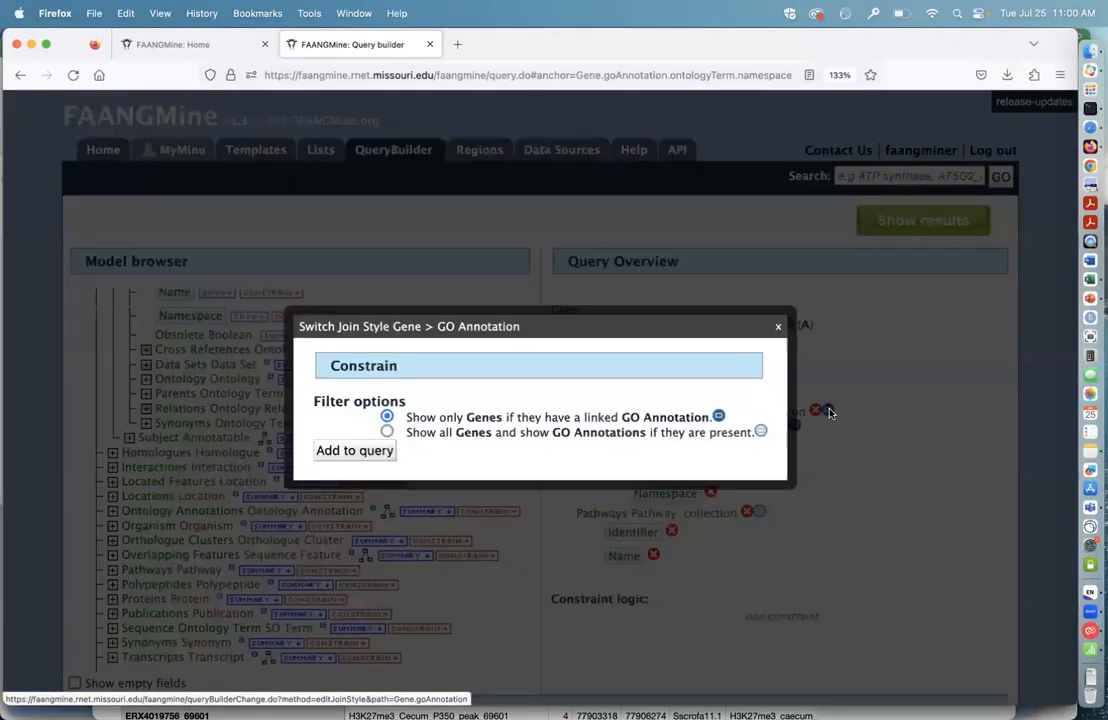
click(387, 432)
click(356, 452)
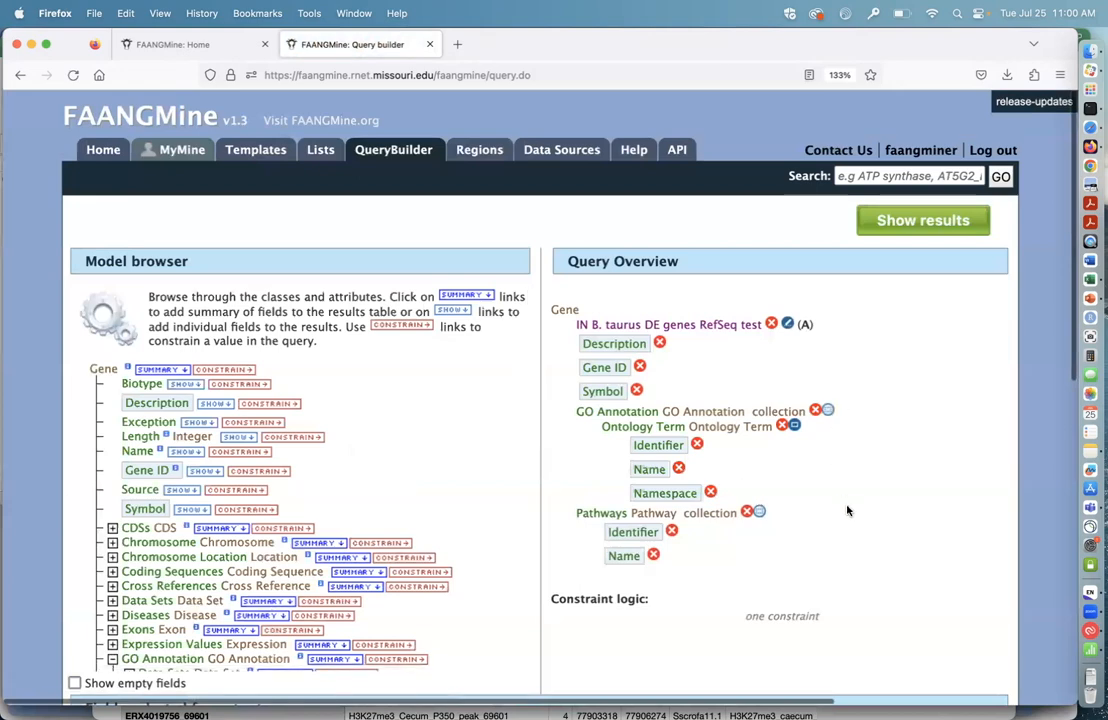
Step: Look over the fields selected for output and inspect the query's XML export before returning to the query
scroll(847, 511, down, 1)
scroll(878, 406, up, 5)
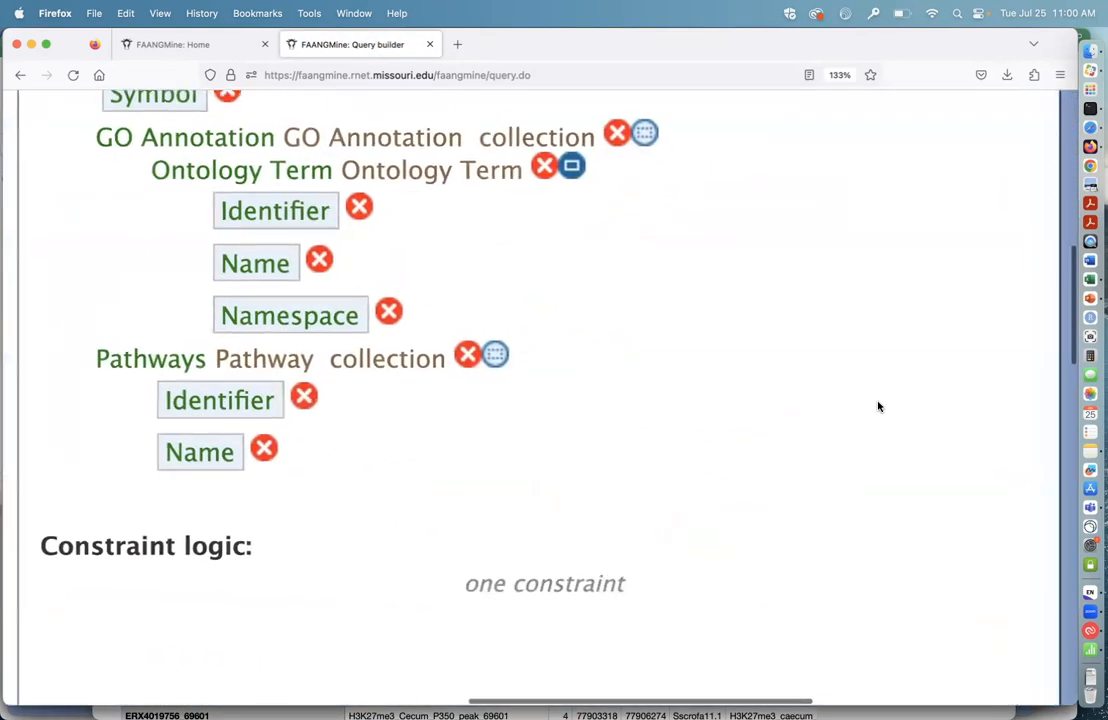
scroll(878, 407, down, 3)
scroll(870, 408, down, 3)
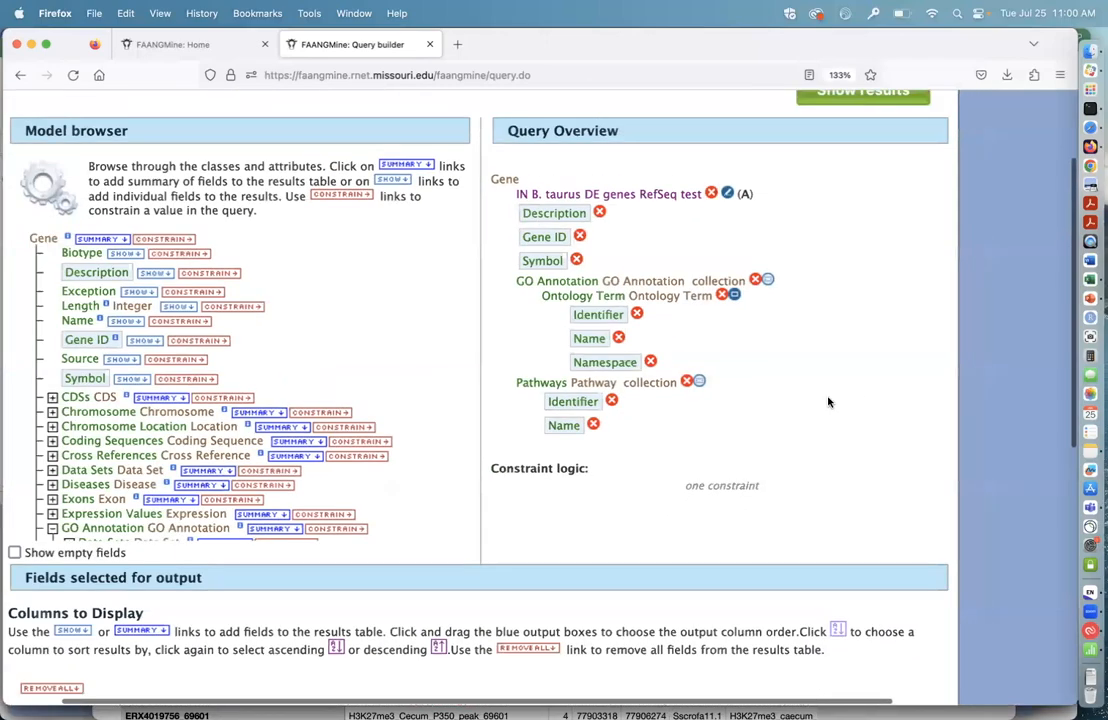
scroll(830, 402, down, 1)
scroll(833, 408, up, 2)
scroll(833, 410, down, 4)
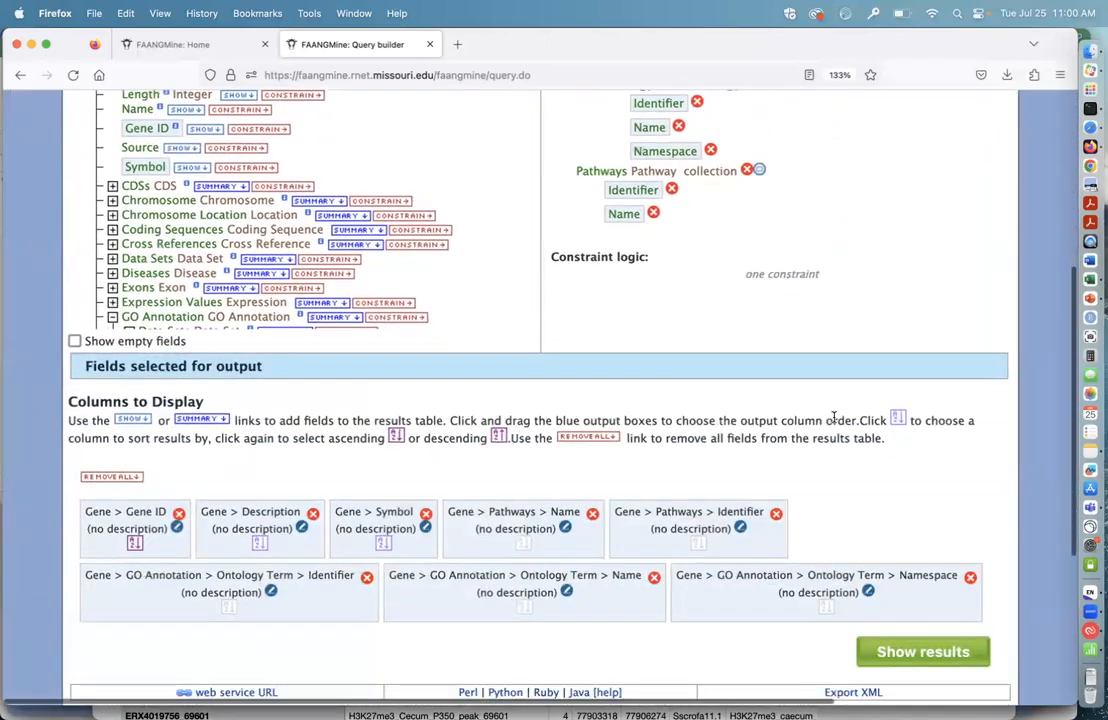
scroll(834, 417, up, 1)
scroll(834, 417, up, 2)
scroll(833, 415, down, 5)
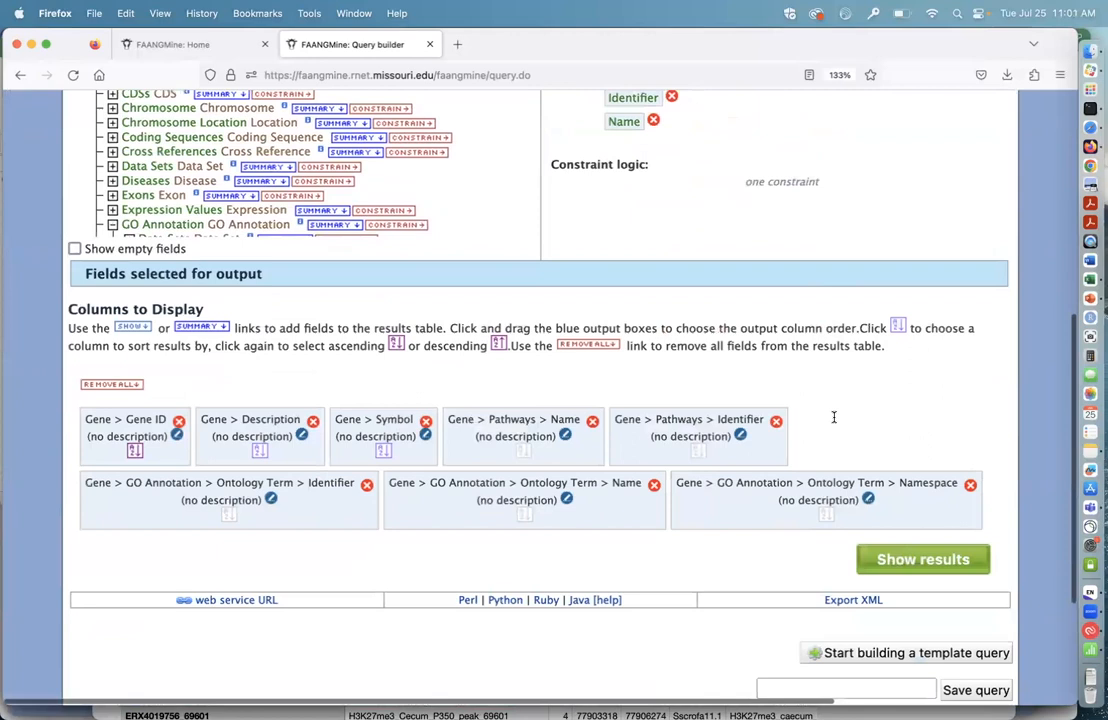
scroll(695, 600, down, 1)
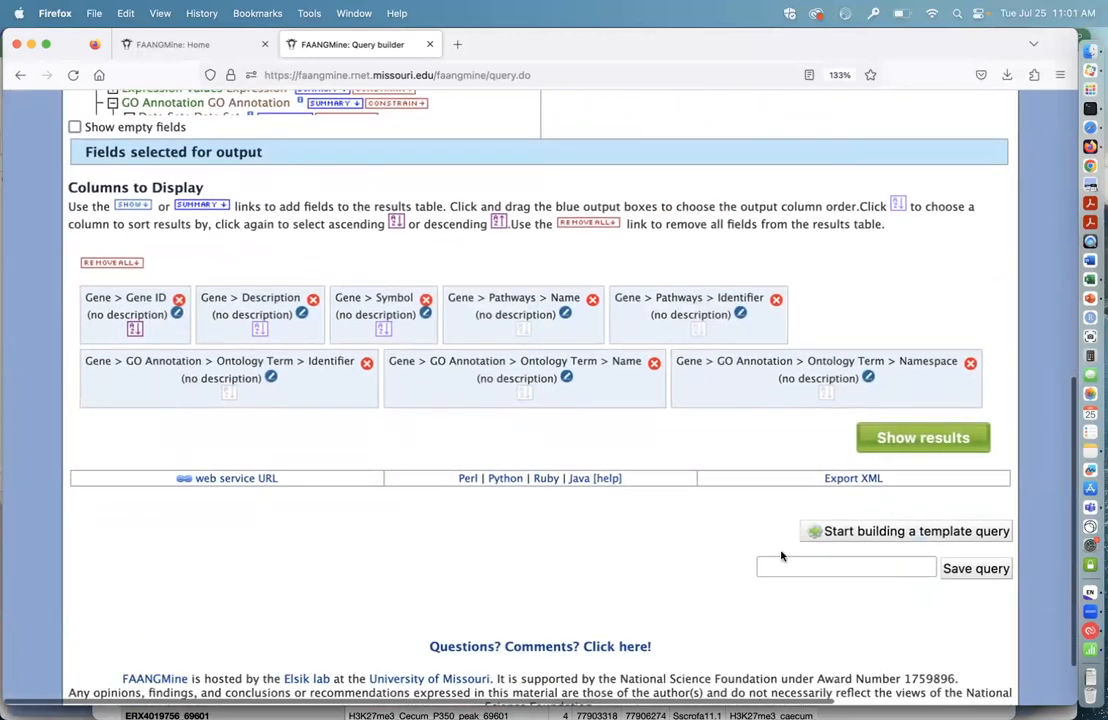
click(845, 480)
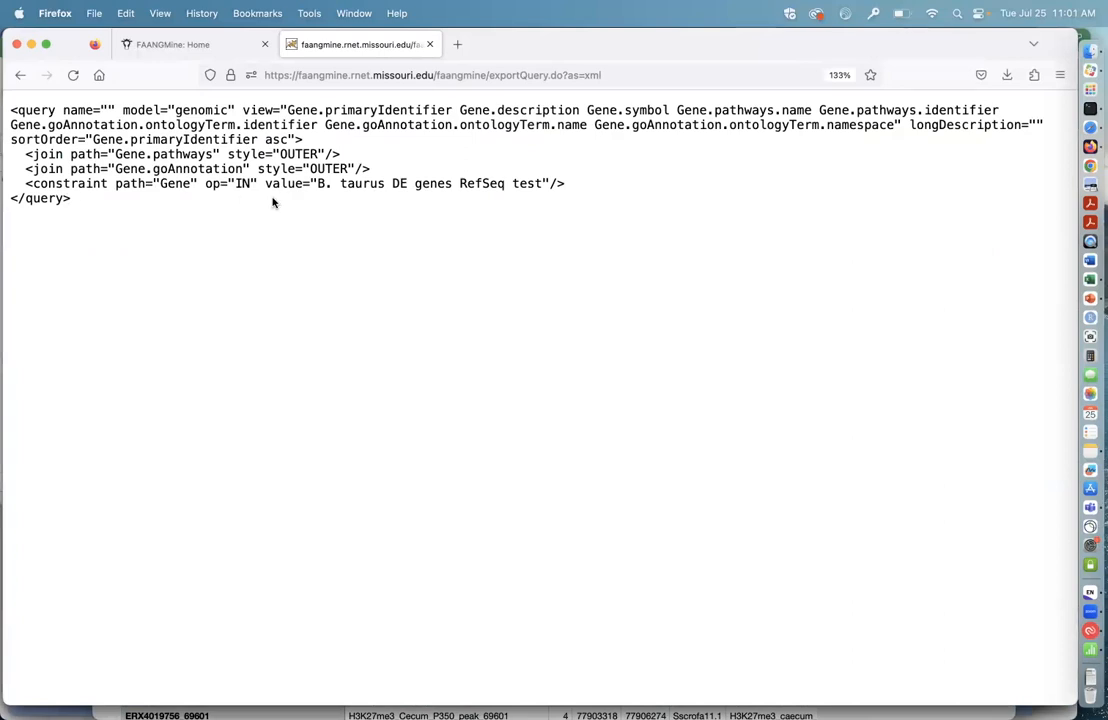
click(20, 76)
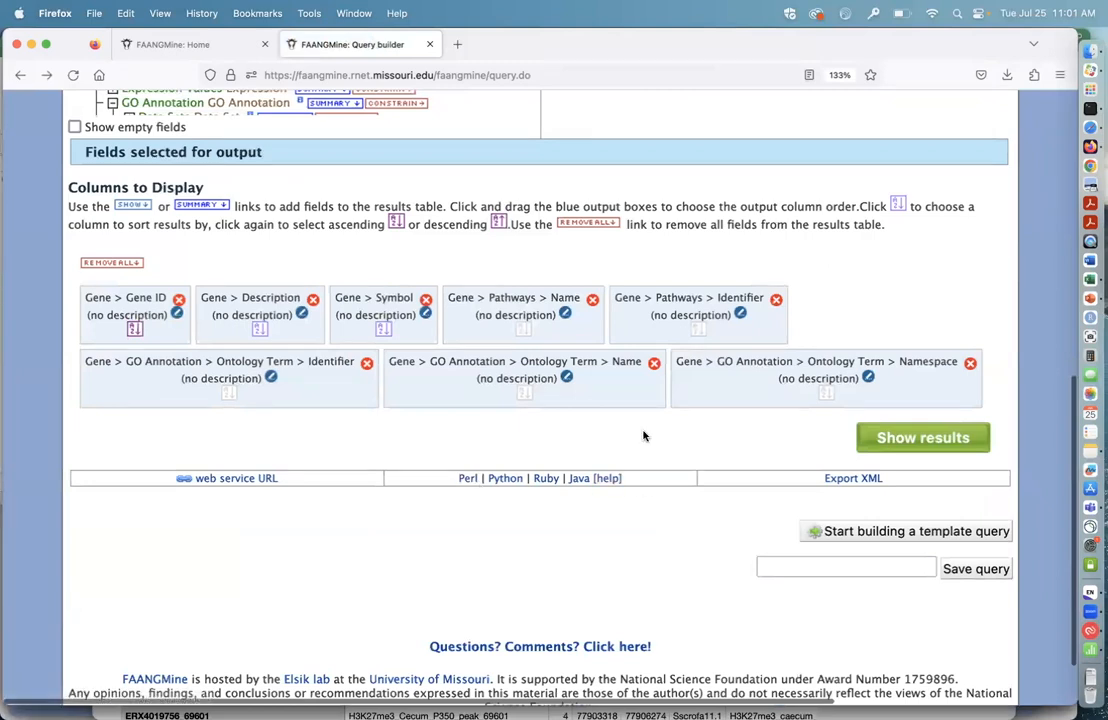
Step: Run the query with the GO Annotation fields and view its results table
scroll(890, 312, up, 2)
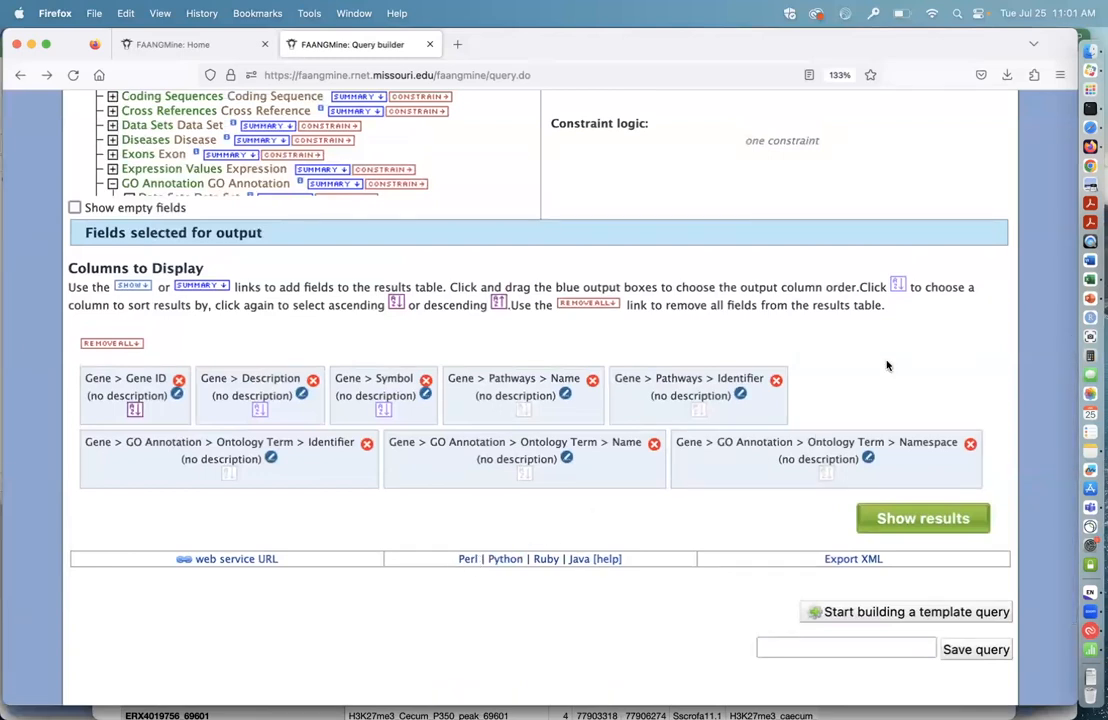
click(907, 526)
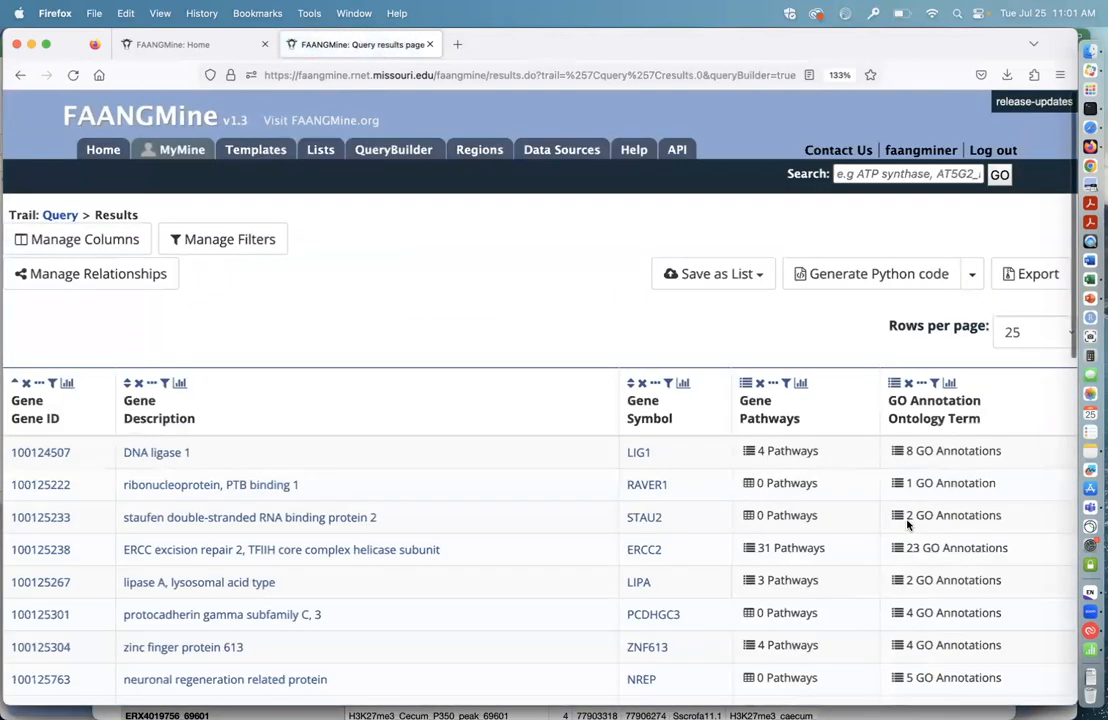
scroll(445, 327, down, 2)
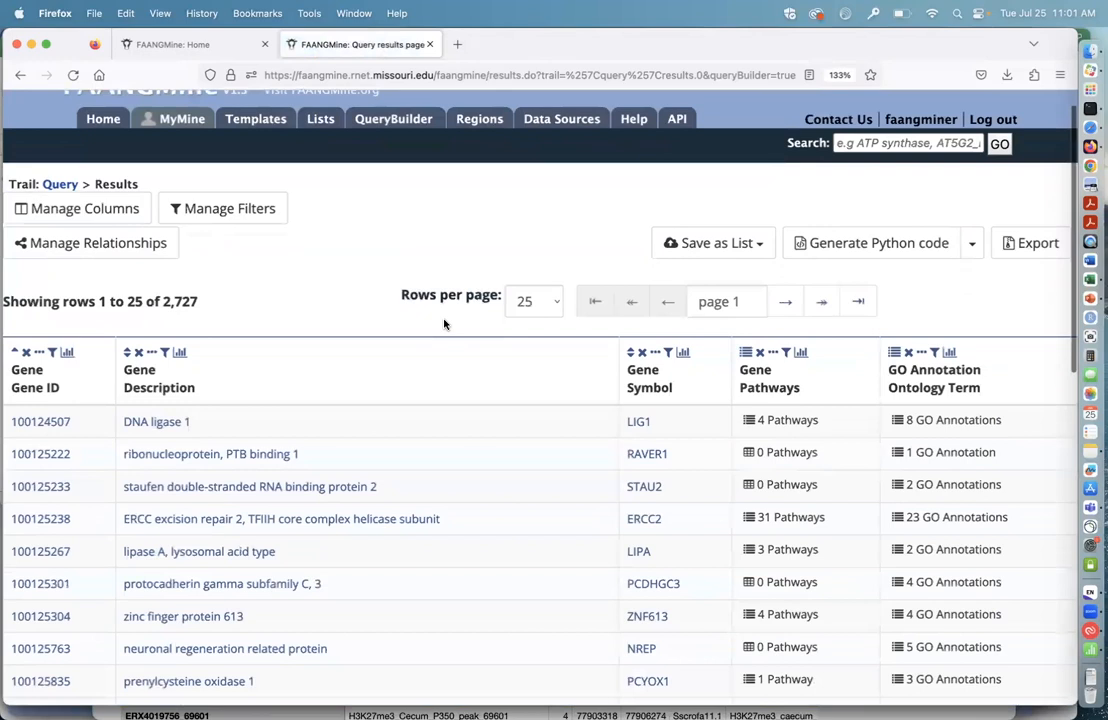